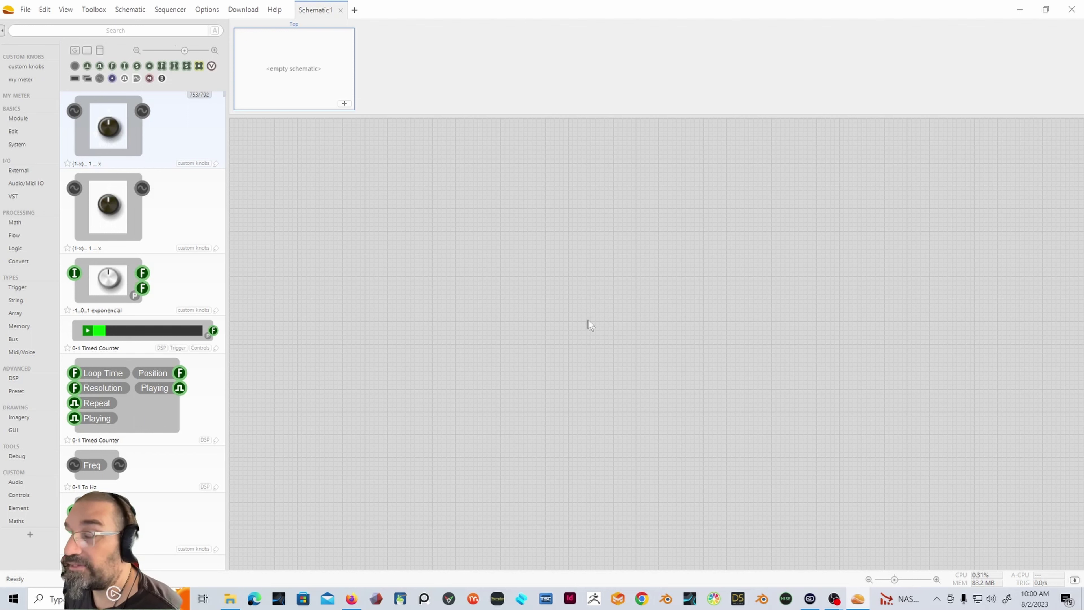
Step: Add a MIDI In module to the empty schematic and select Keystation 88 as its input device
click(71, 33)
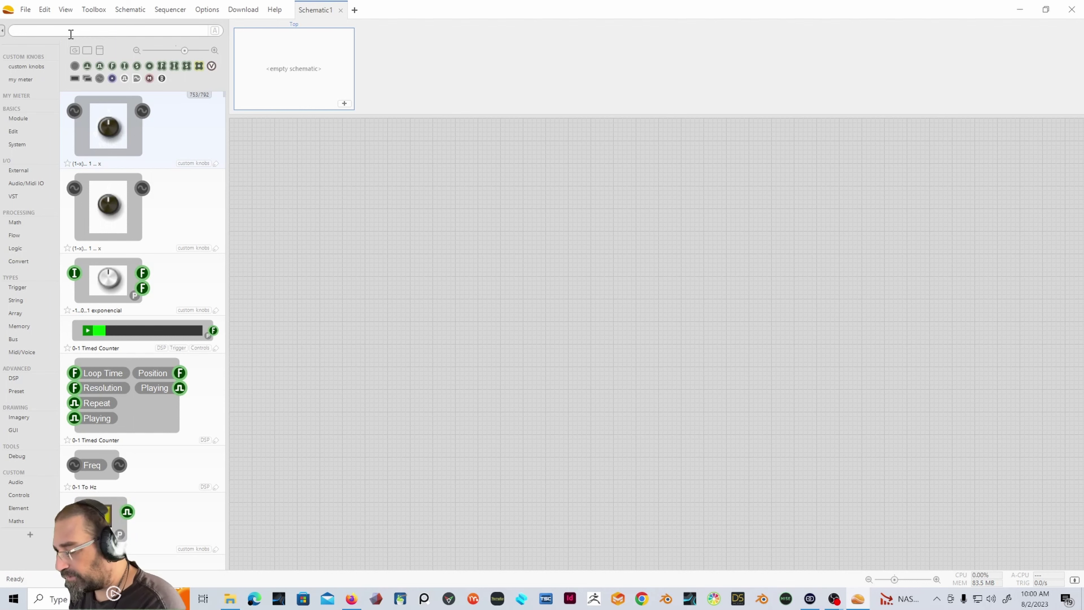
text(midi)
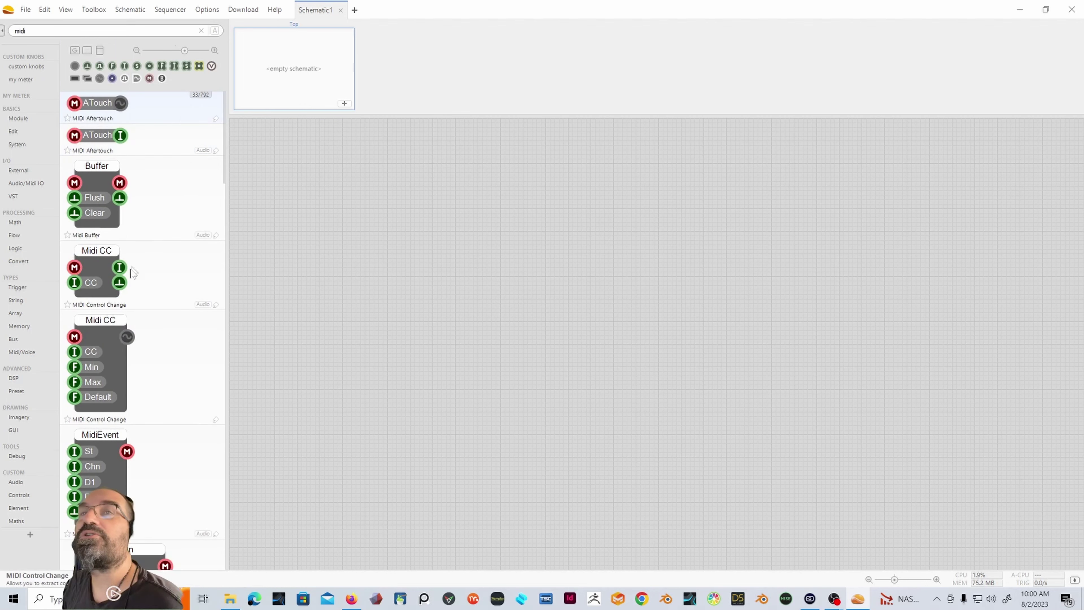
scroll(130, 341, down, 4)
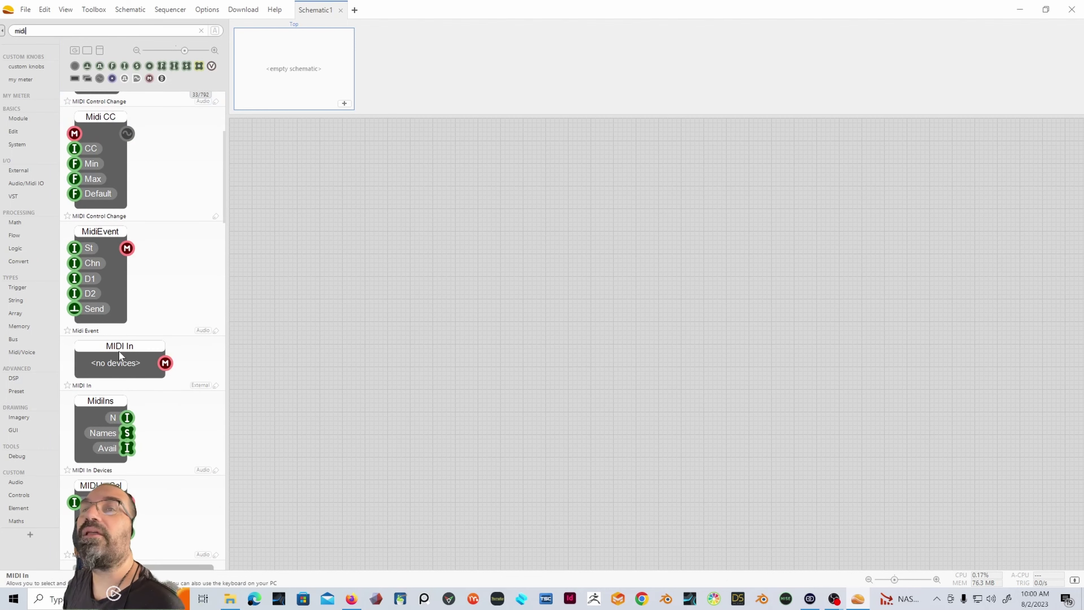
drag(120, 354, 367, 292)
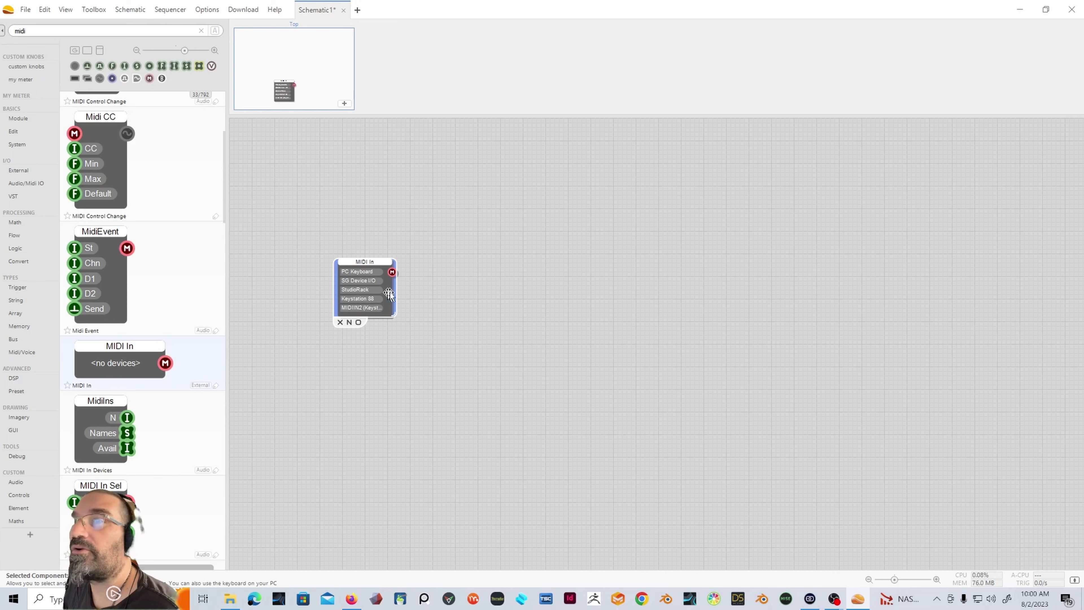
click(363, 299)
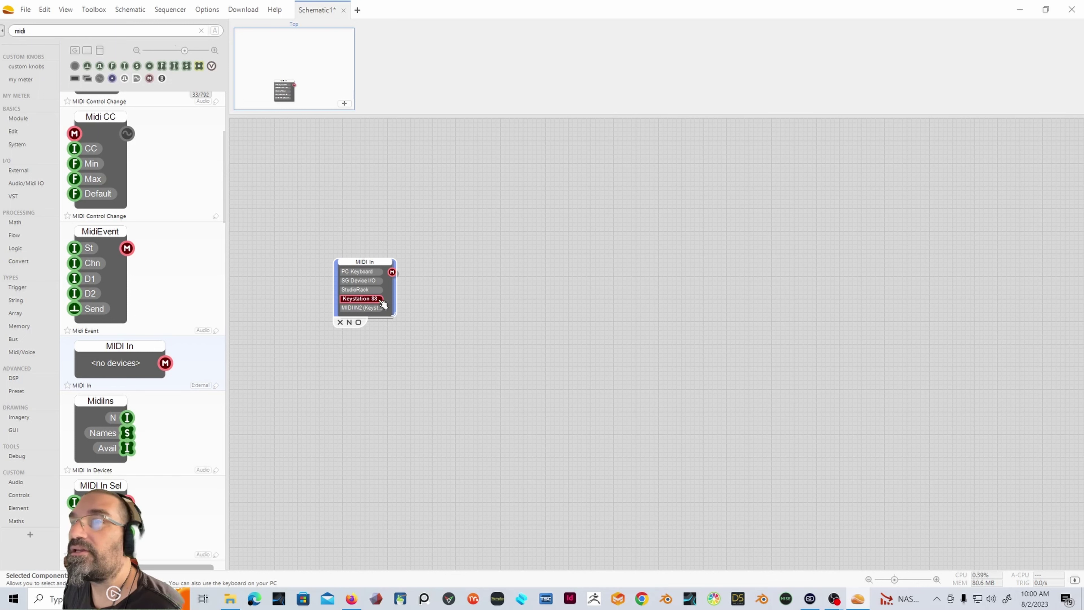
drag(380, 260, 375, 216)
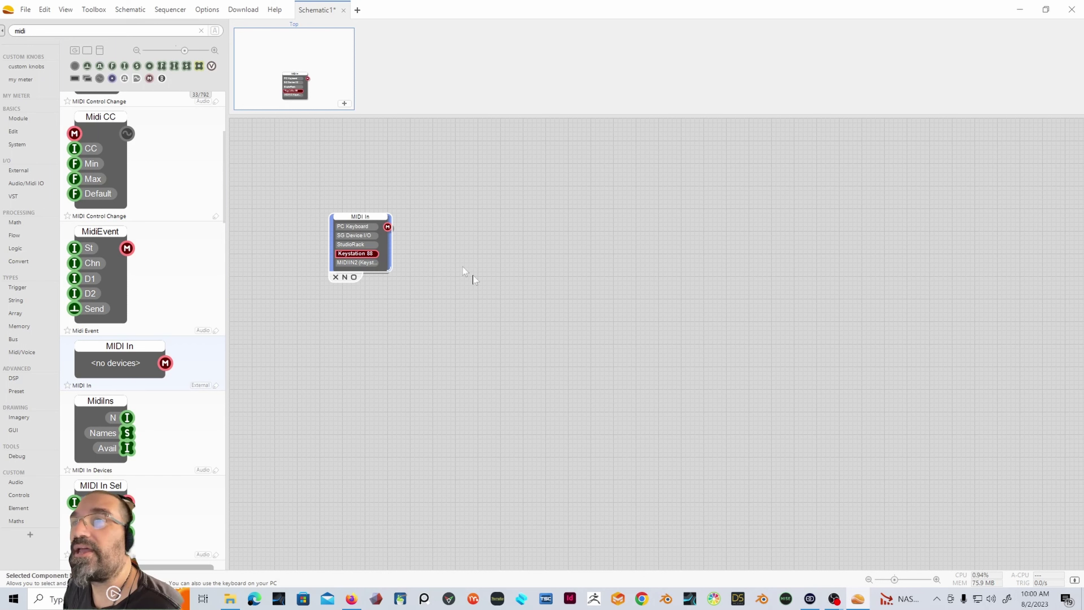
drag(359, 216, 359, 220)
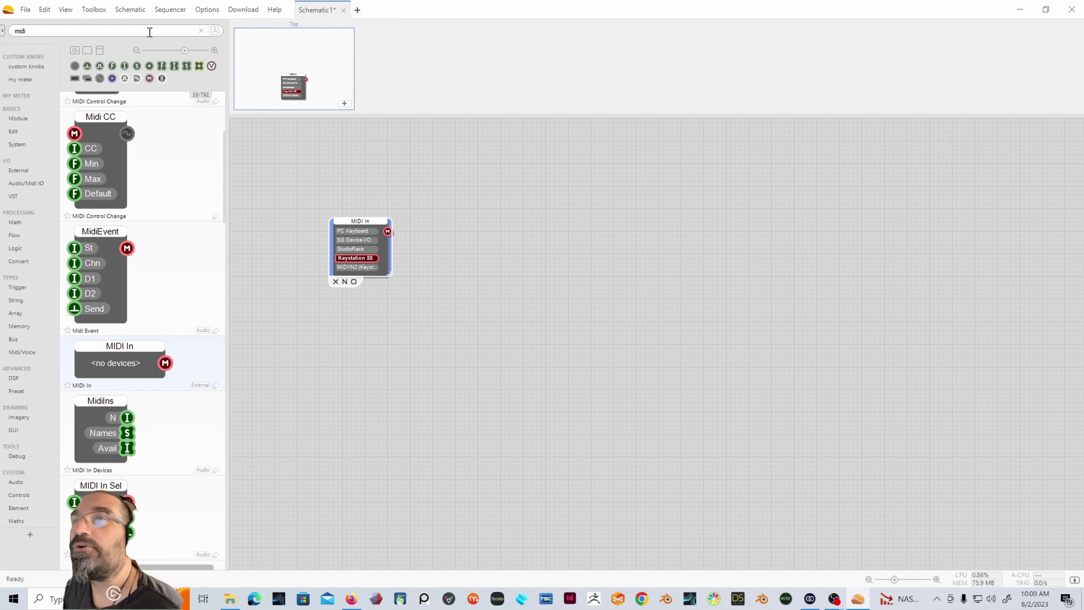
Step: Add a MIDI to Poly module beside MIDI In, link the MIDI output to its input, and space the two modules
click(201, 31)
text(midi to)
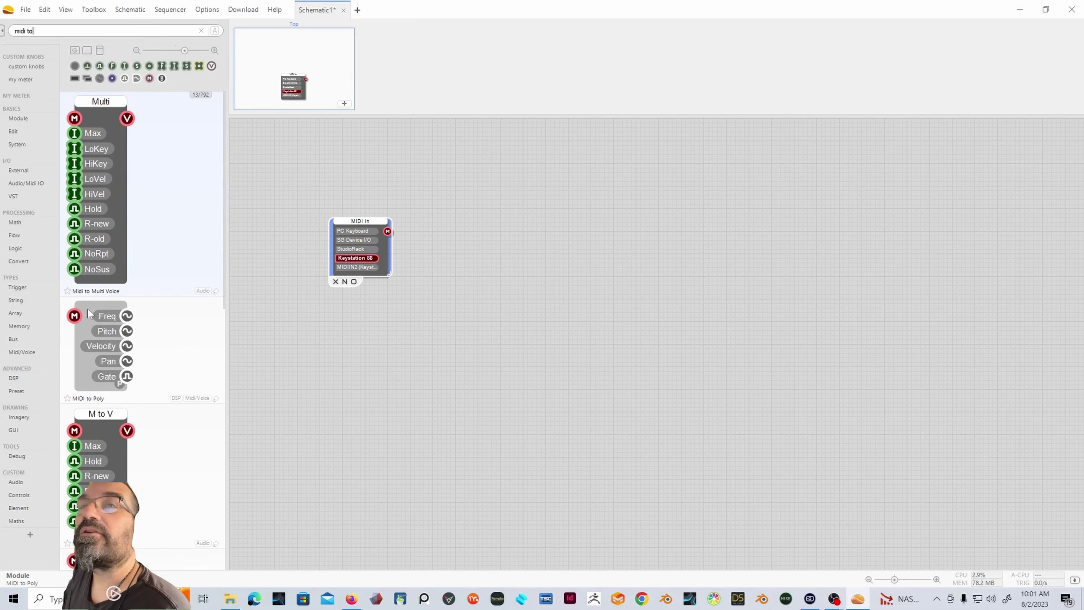
drag(88, 315, 438, 233)
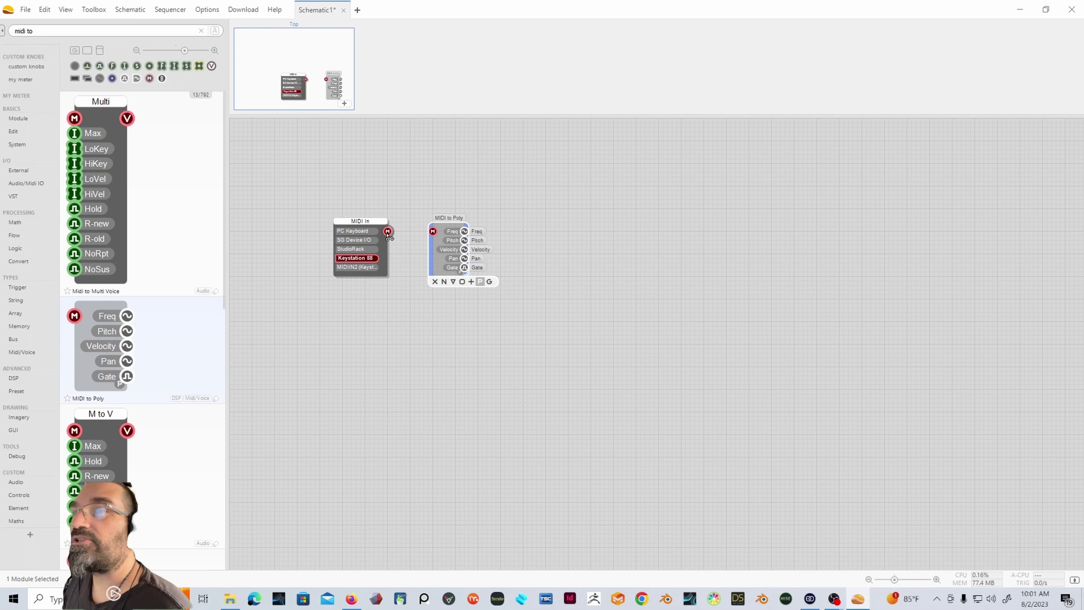
drag(388, 232, 433, 232)
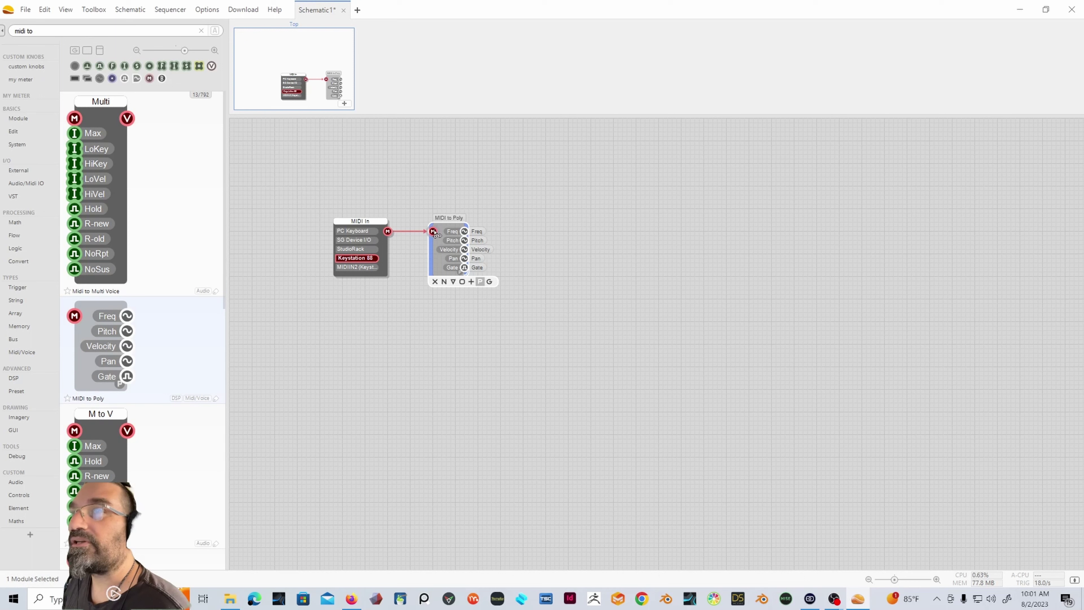
drag(372, 221, 330, 221)
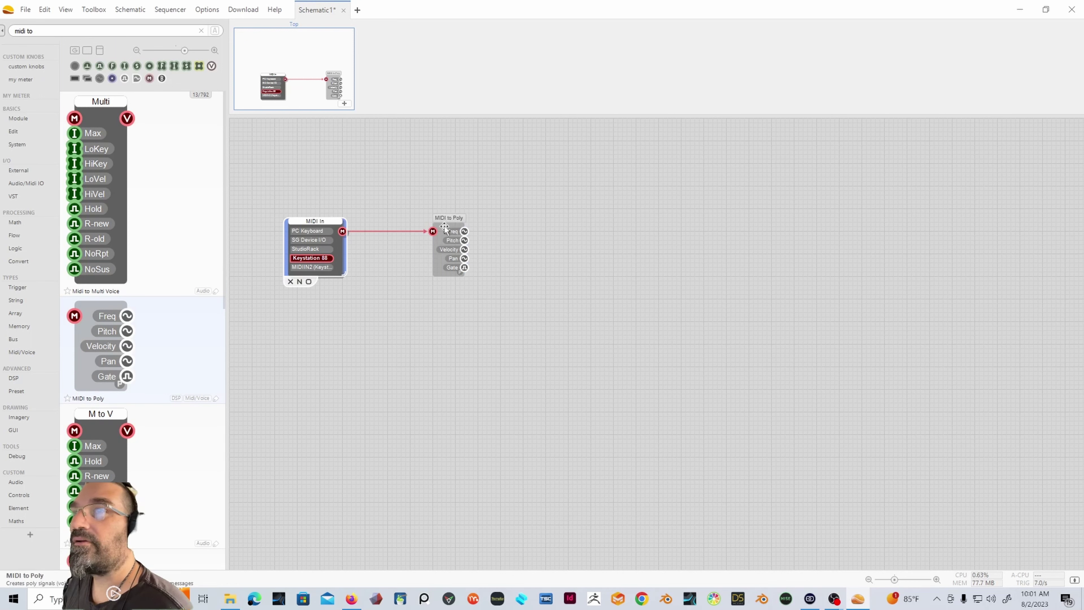
drag(439, 227, 403, 228)
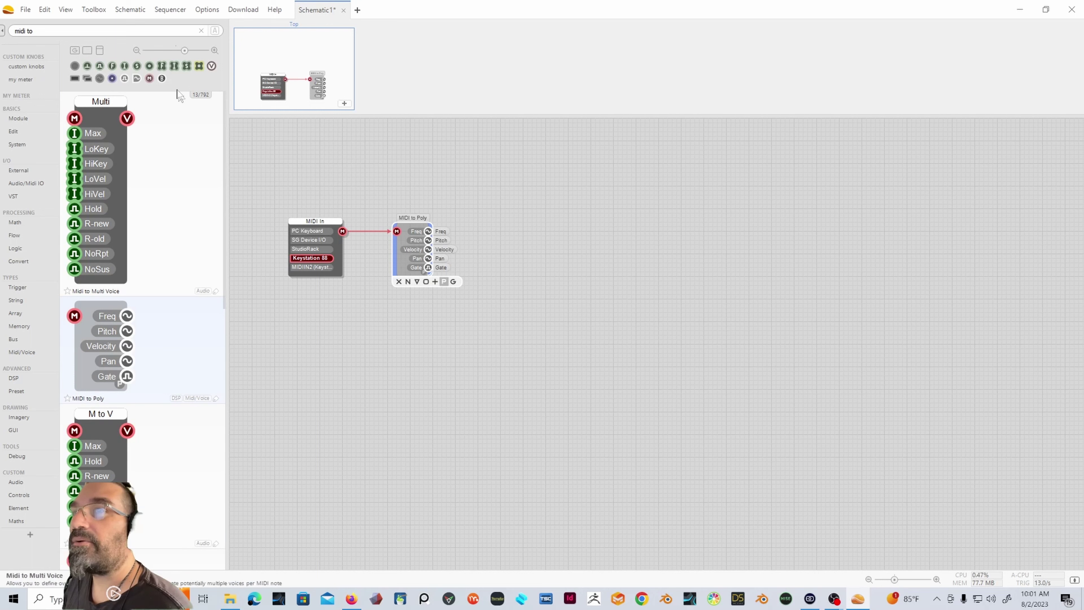
Step: Add a Multi Osc module beside MIDI to Poly, with its Freq input level with the Freq output
click(200, 32)
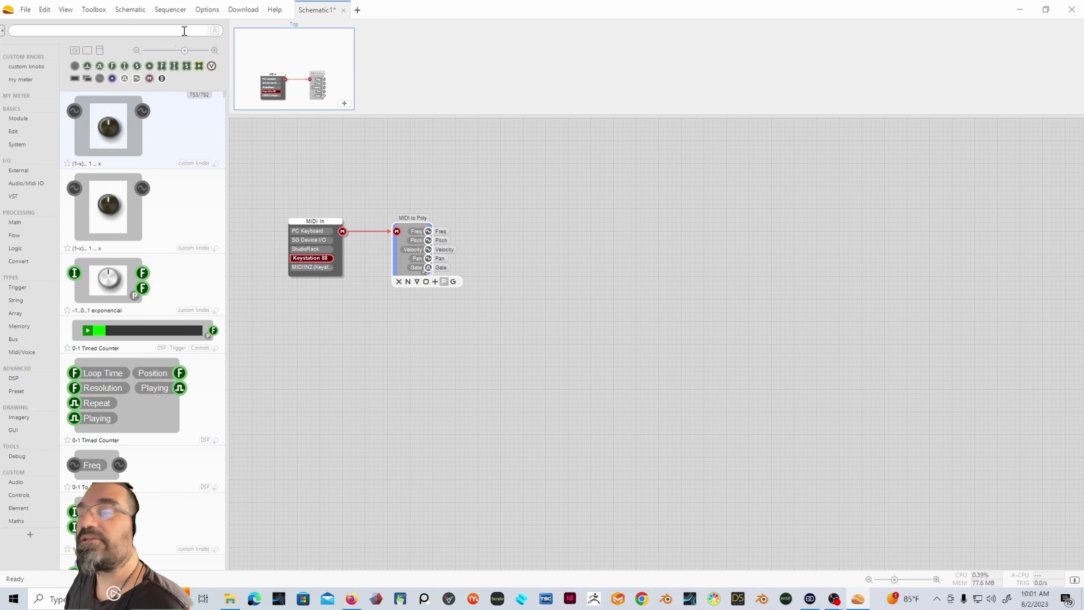
text(osci)
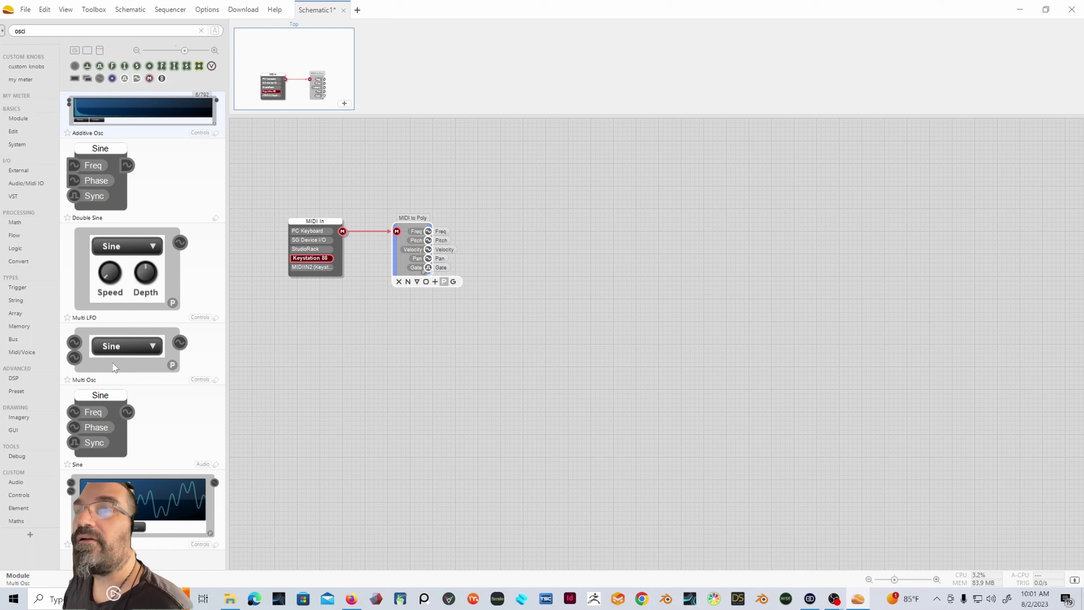
drag(113, 366, 502, 238)
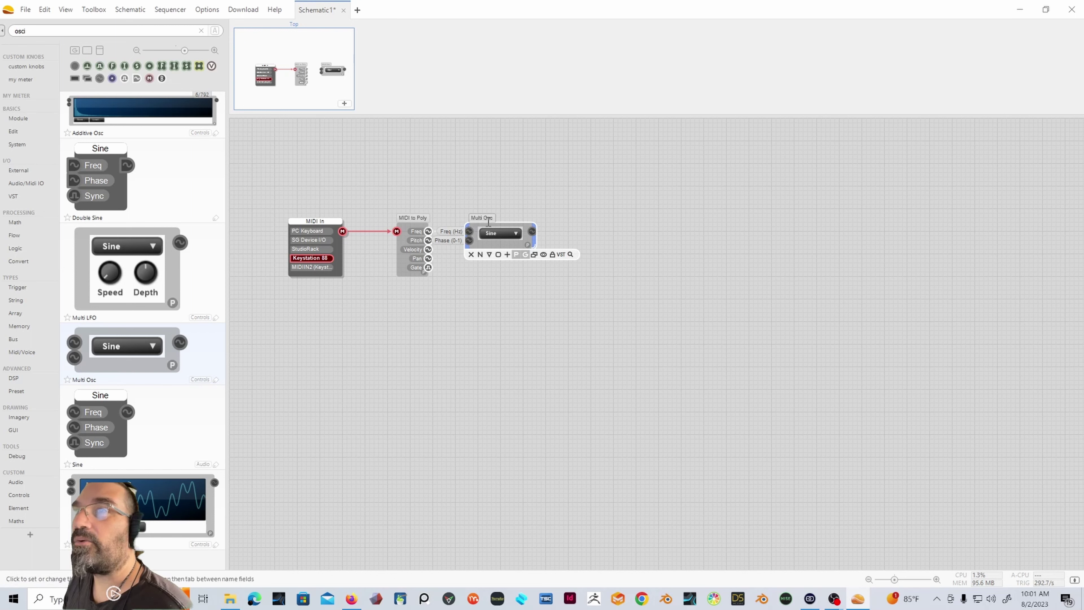
click(491, 231)
click(491, 231)
mouse_move(491, 232)
mouse_down()
mouse_move(505, 231)
mouse_move(493, 232)
mouse_up()
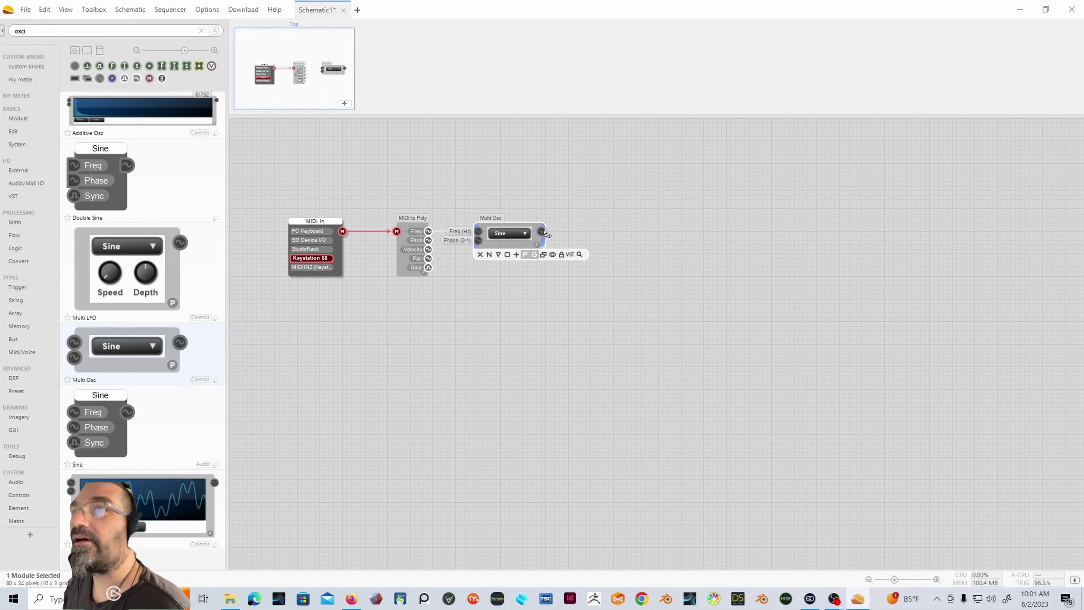
Step: Add an ADSR envelope module after Multi Osc and link the oscillator output to its In connector
click(201, 31)
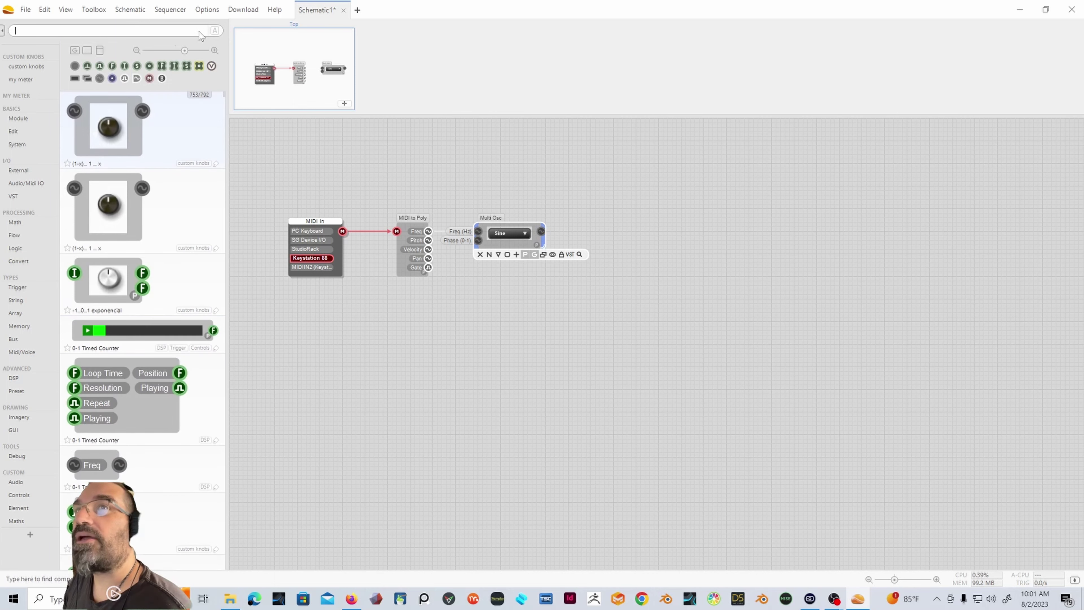
text(e)
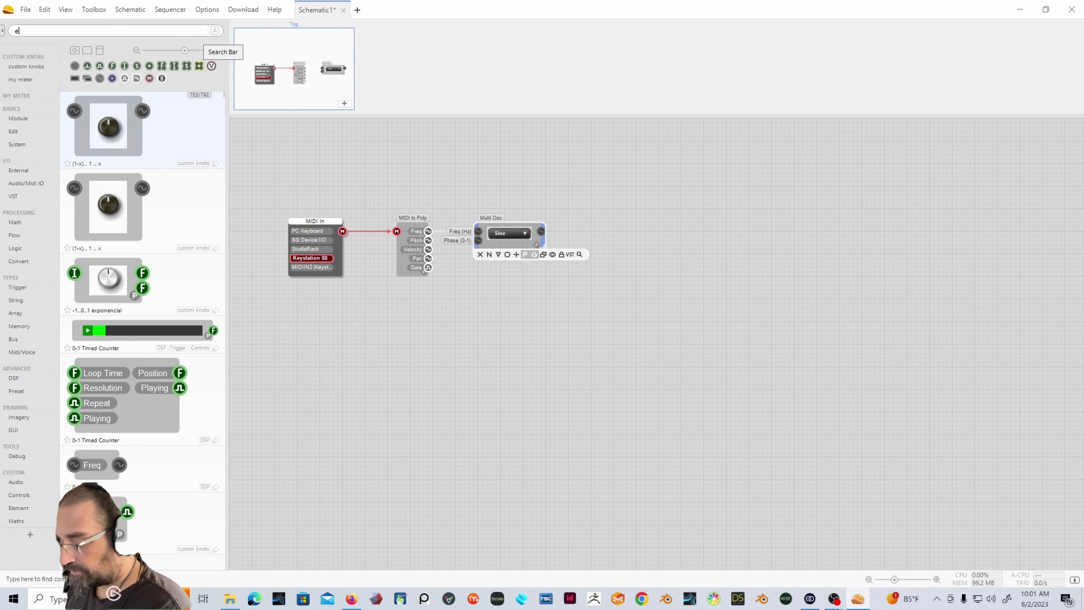
text(nve)
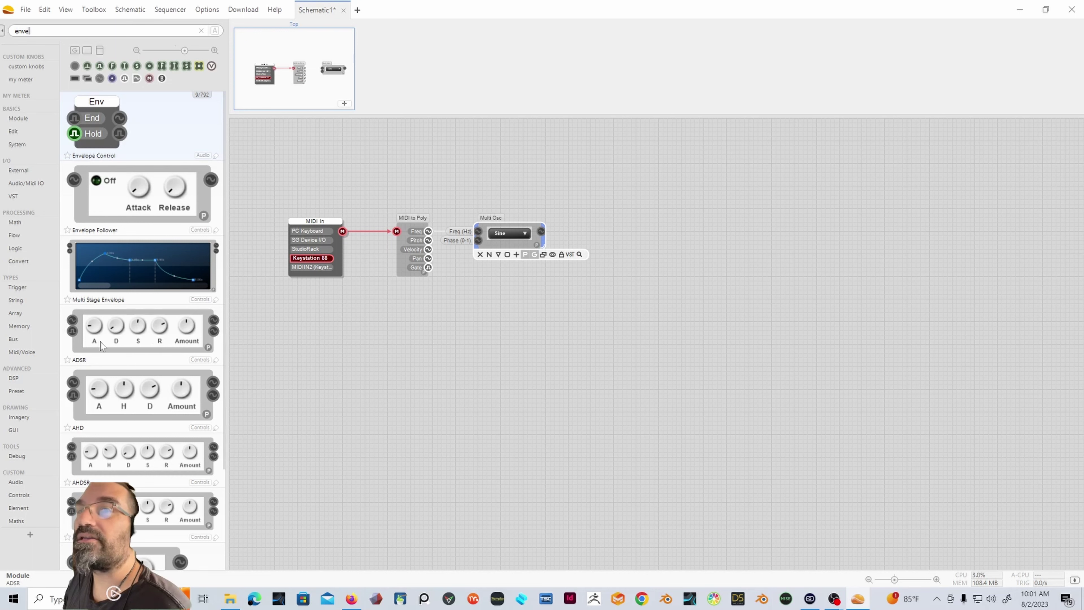
drag(101, 345, 636, 237)
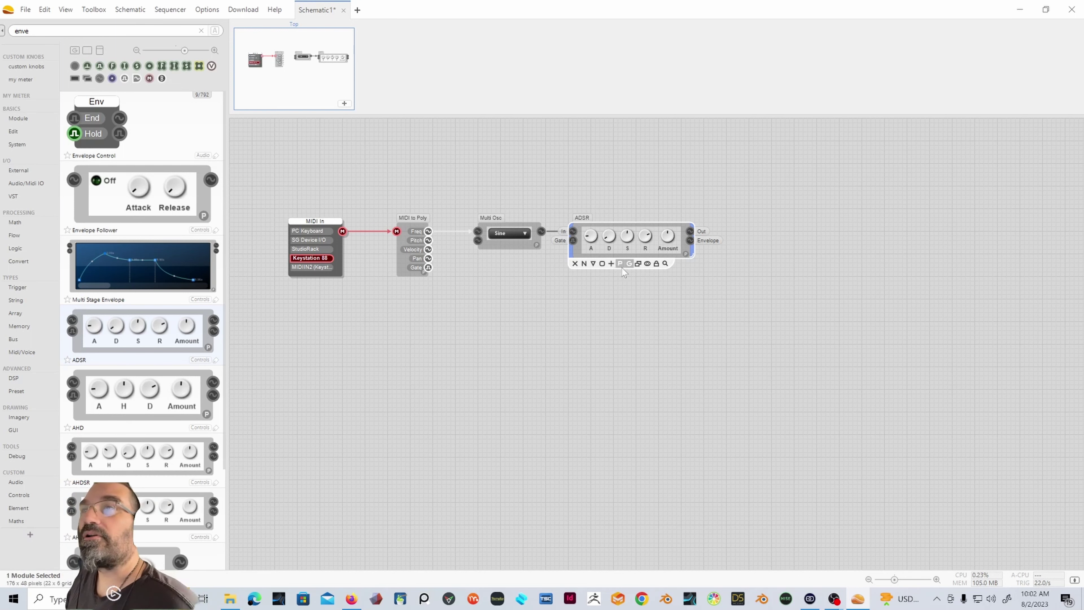
Step: Search the component library for "combi" to find the Combiner module
click(201, 31)
click(201, 32)
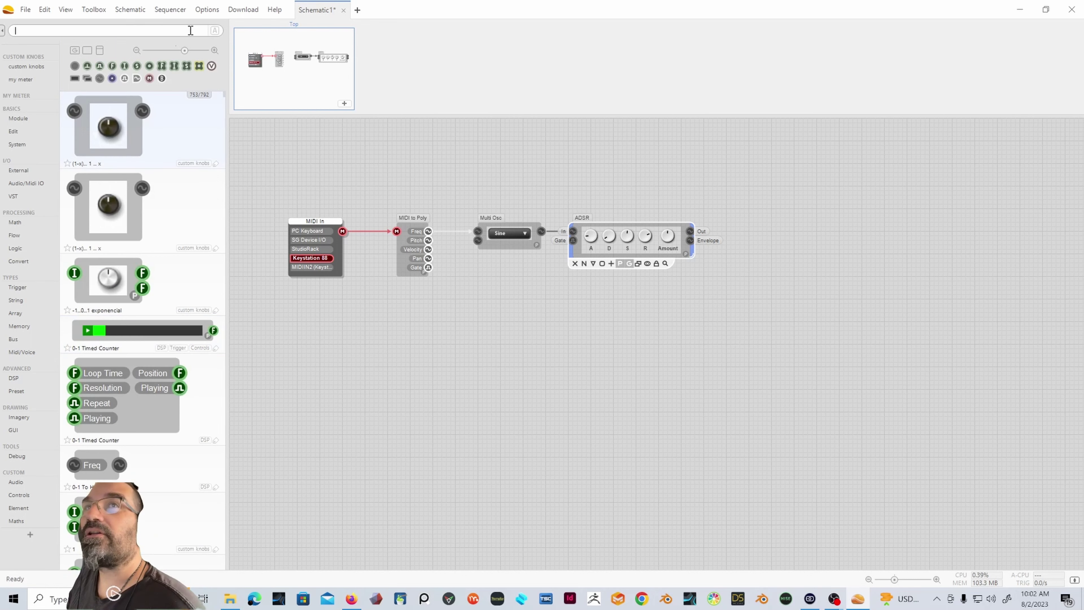
text(combi)
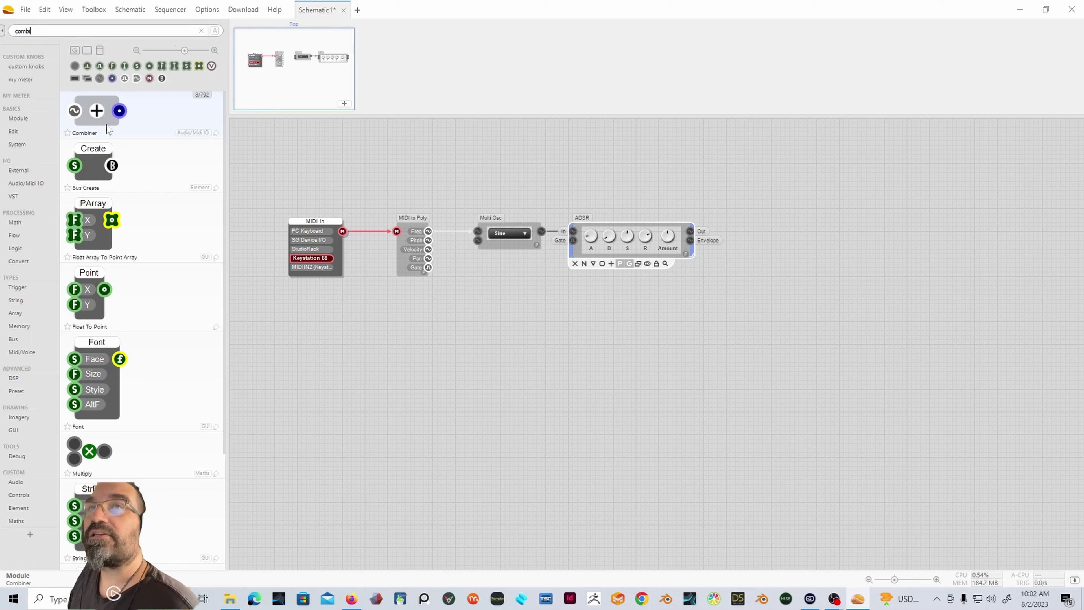
mouse_move(113, 125)
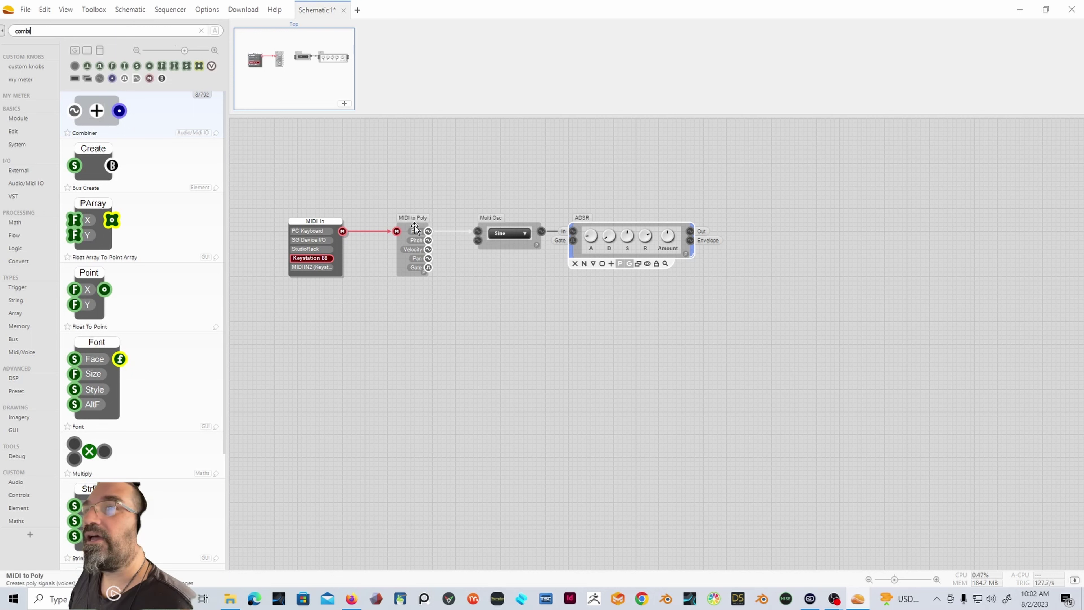
Step: Examine the ADSR module's internal VCA wiring and return to the top-level schematic
double_click(572, 252)
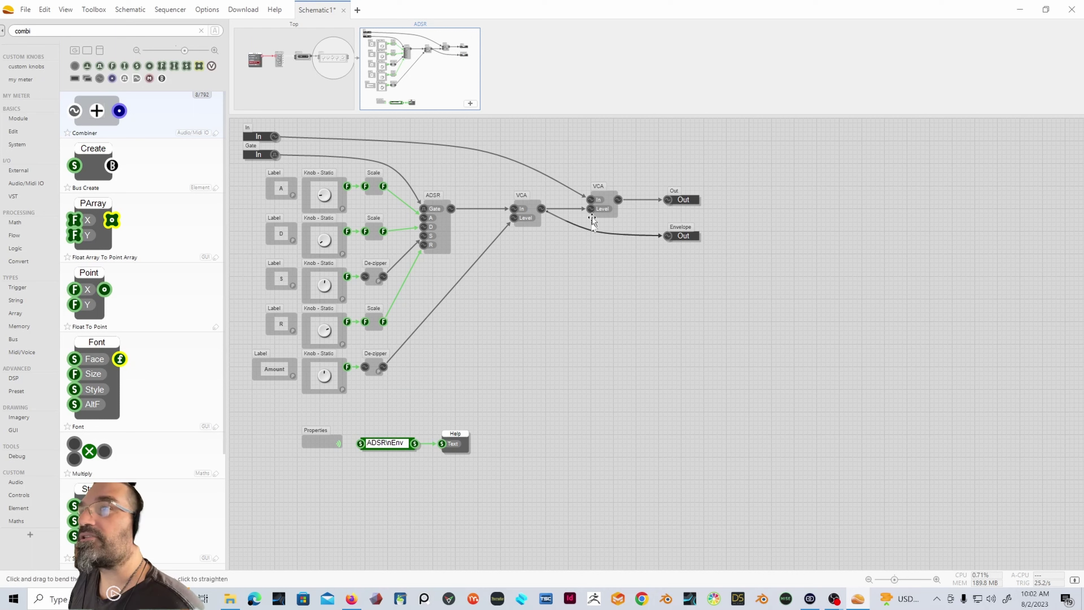
mouse_move(531, 205)
mouse_down()
mouse_move(545, 207)
mouse_move(188, 234)
mouse_move(473, 268)
mouse_move(531, 216)
mouse_move(531, 202)
mouse_up()
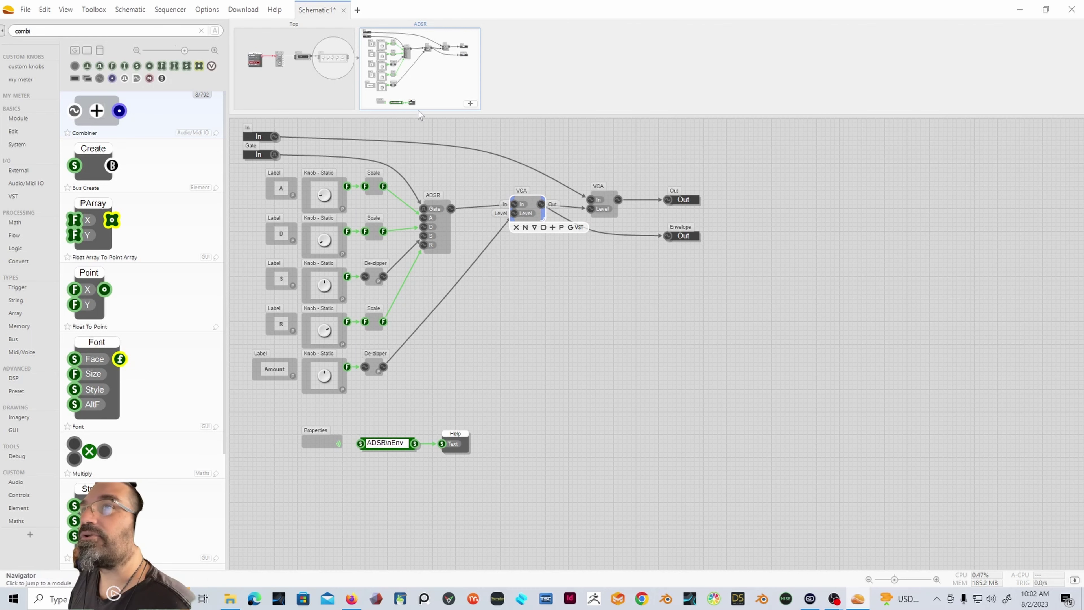
mouse_move(420, 65)
mouse_down()
mouse_move(457, 77)
mouse_move(420, 79)
mouse_move(433, 50)
mouse_move(469, 68)
mouse_move(435, 55)
mouse_up()
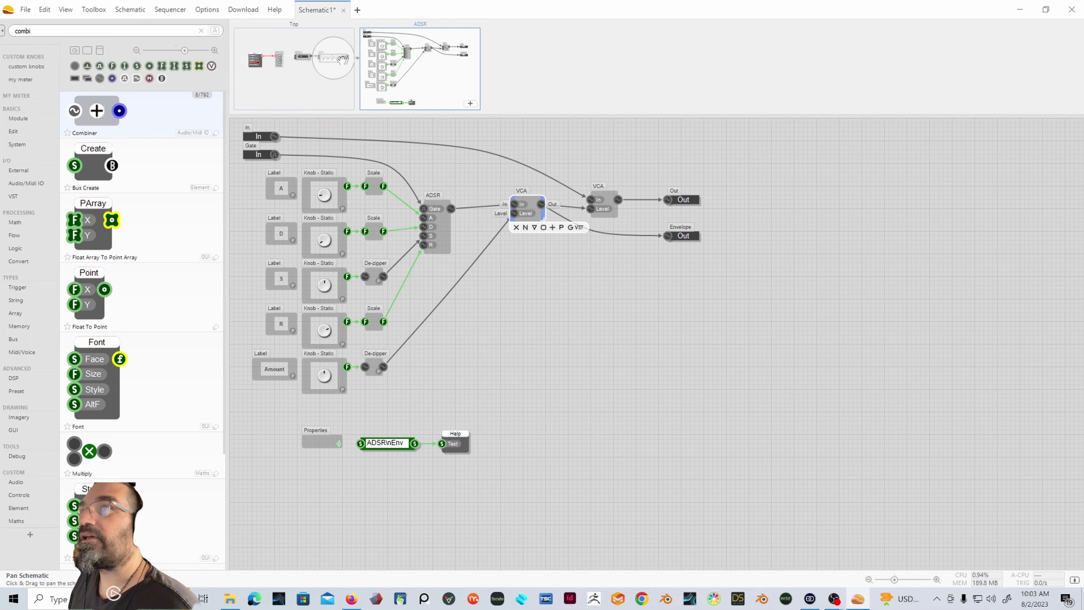
click(301, 76)
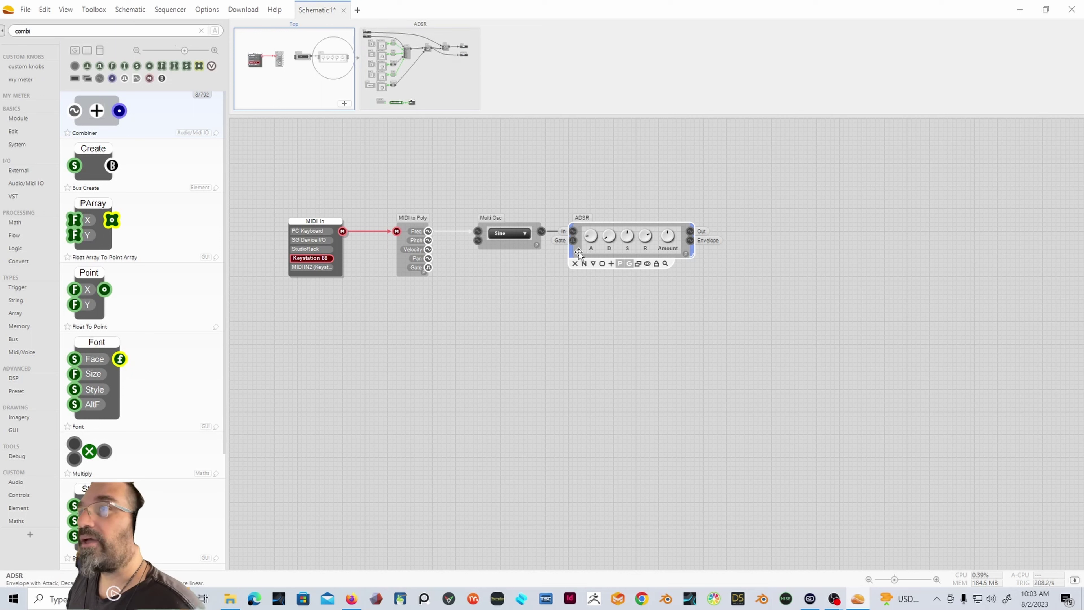
drag(578, 253, 592, 252)
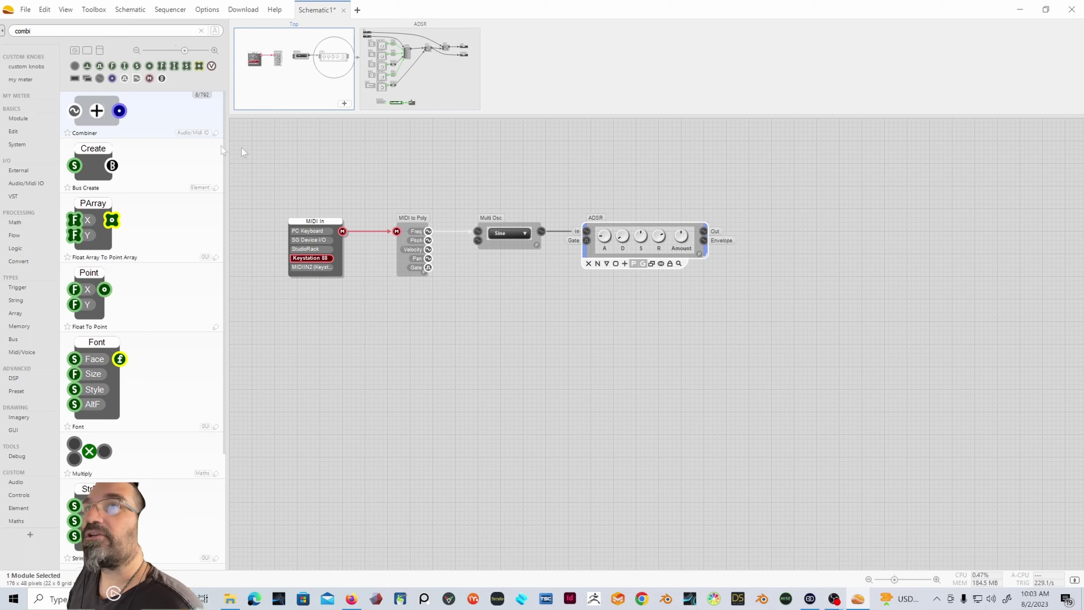
click(105, 120)
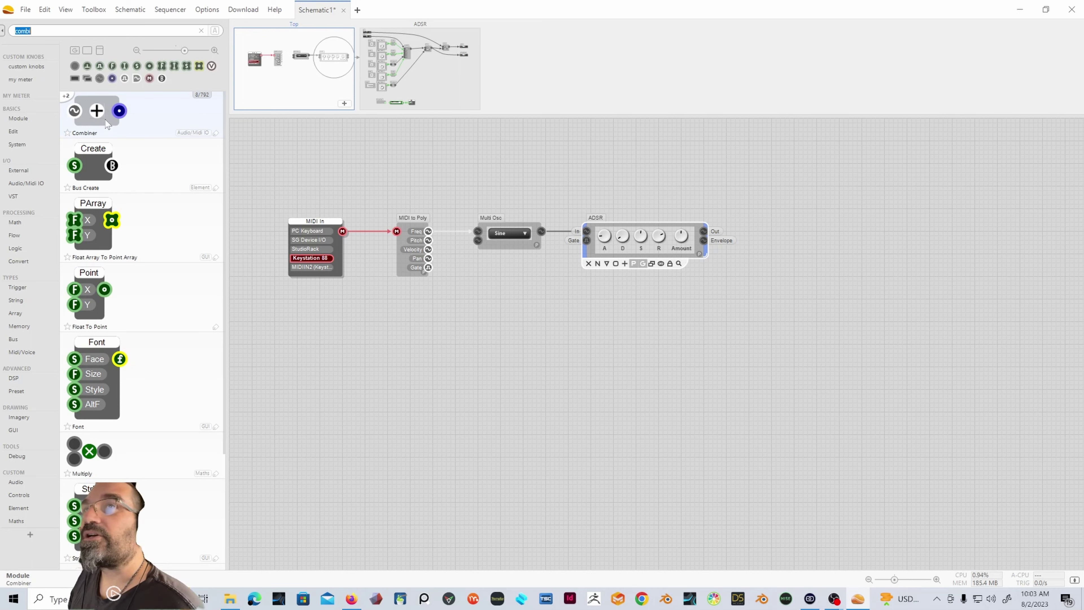
drag(105, 119, 790, 226)
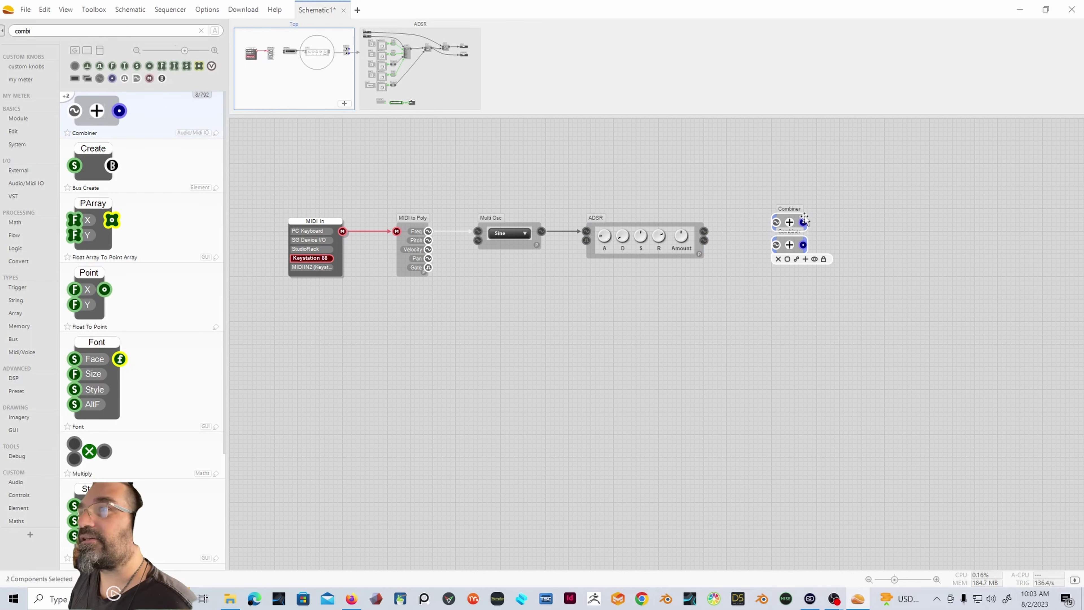
key(Delete)
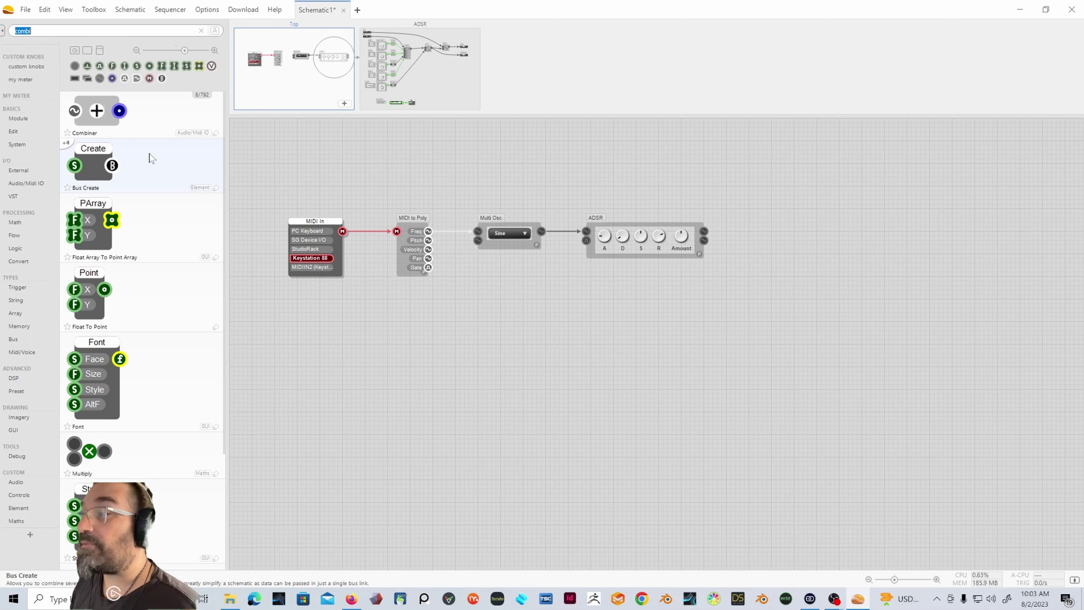
Step: Add a single Combiner module after the ADSR and link the ADSR's Out connector to it
mouse_move(150, 158)
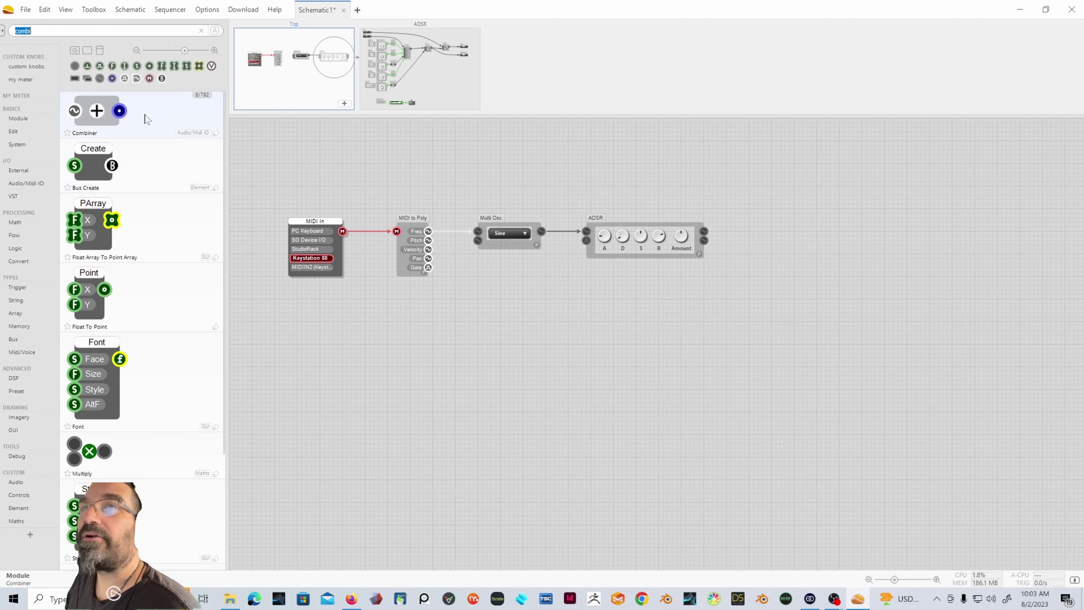
drag(145, 119, 772, 226)
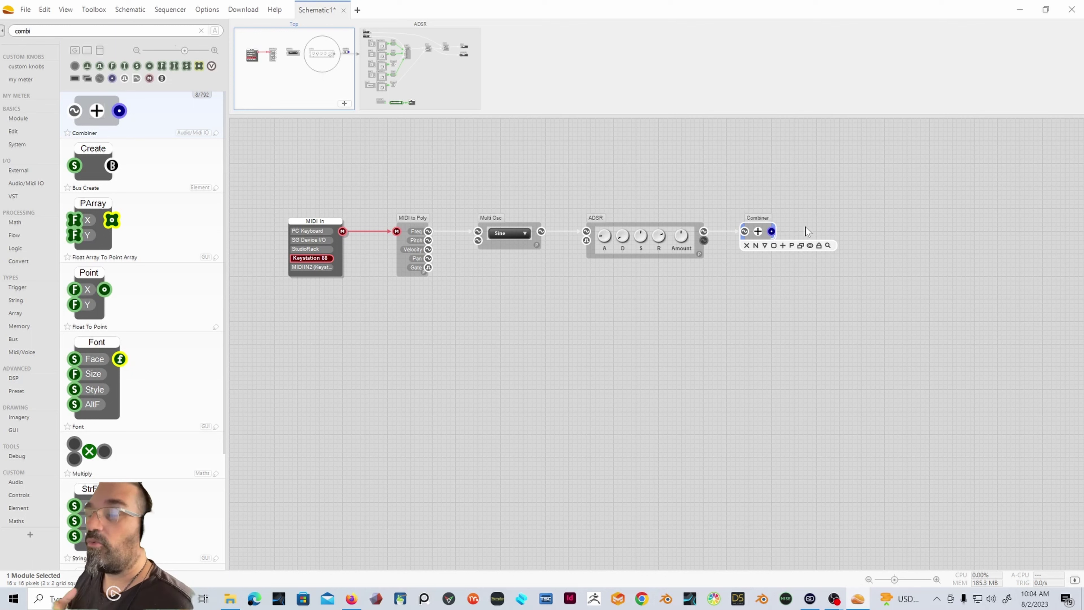
Step: Find the Stereo Clip module with the search "clip", place it after the Combiner and link the Combiner output to both its inputs
click(201, 30)
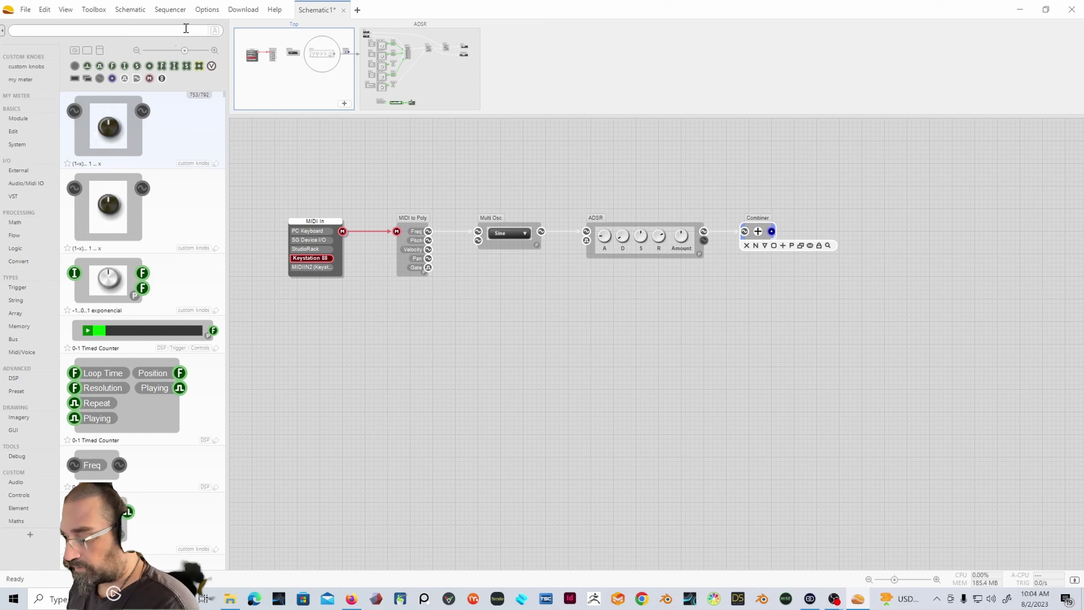
text(clip)
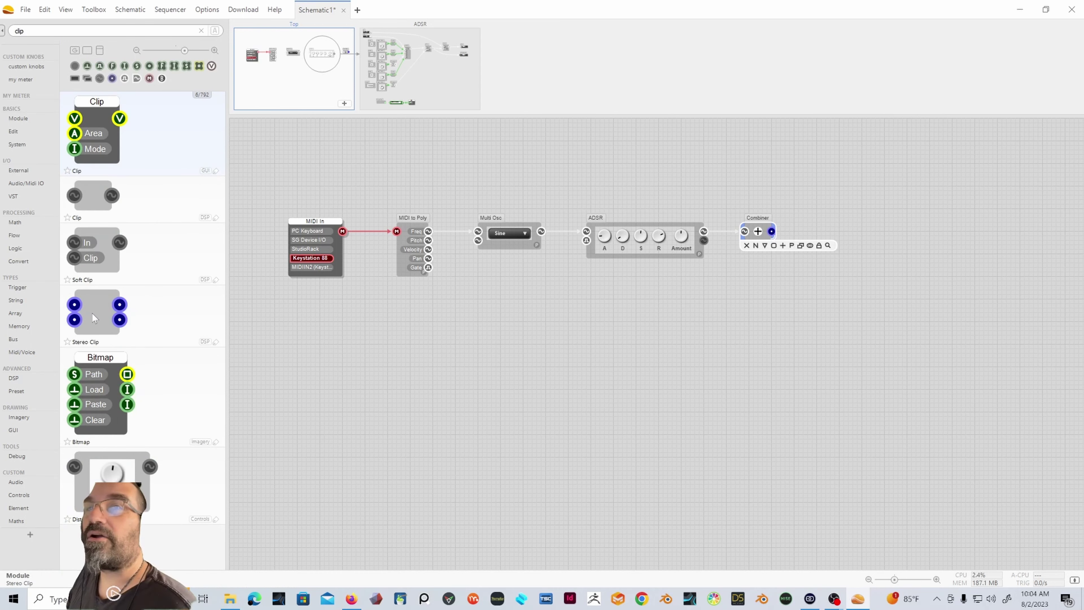
drag(95, 314, 849, 239)
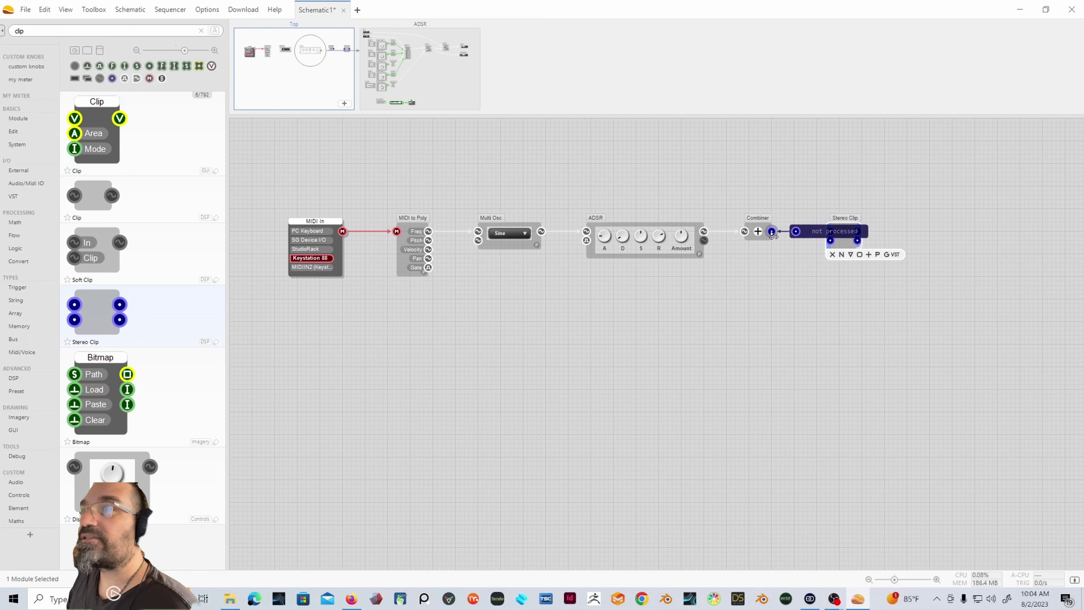
drag(772, 233, 840, 231)
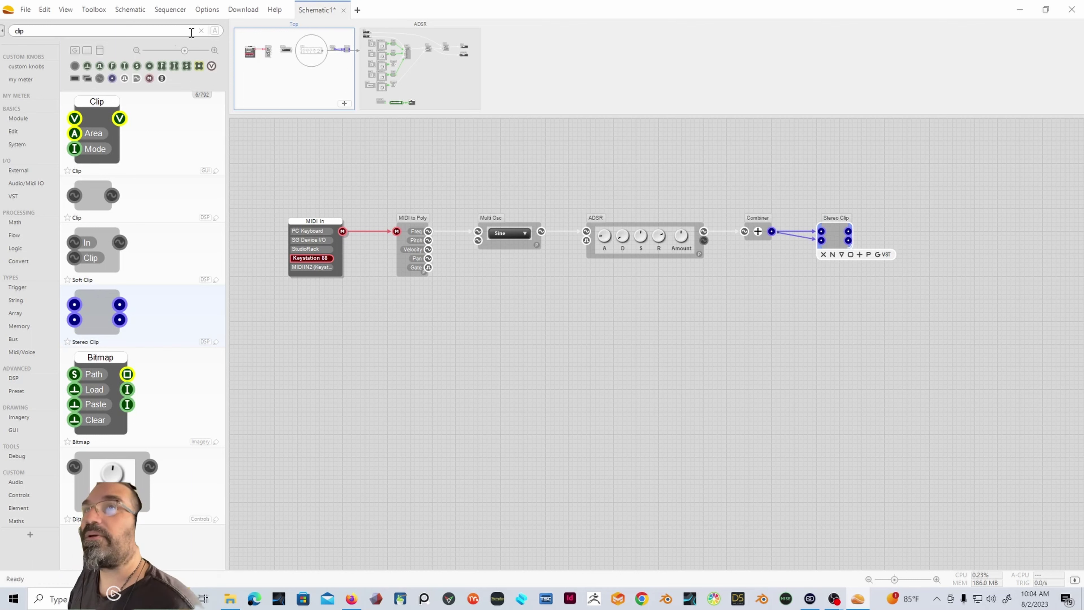
Step: Find the DS Out module with the search "ds", place it after Stereo Clip and link both Stereo Clip outputs to its inputs
click(201, 30)
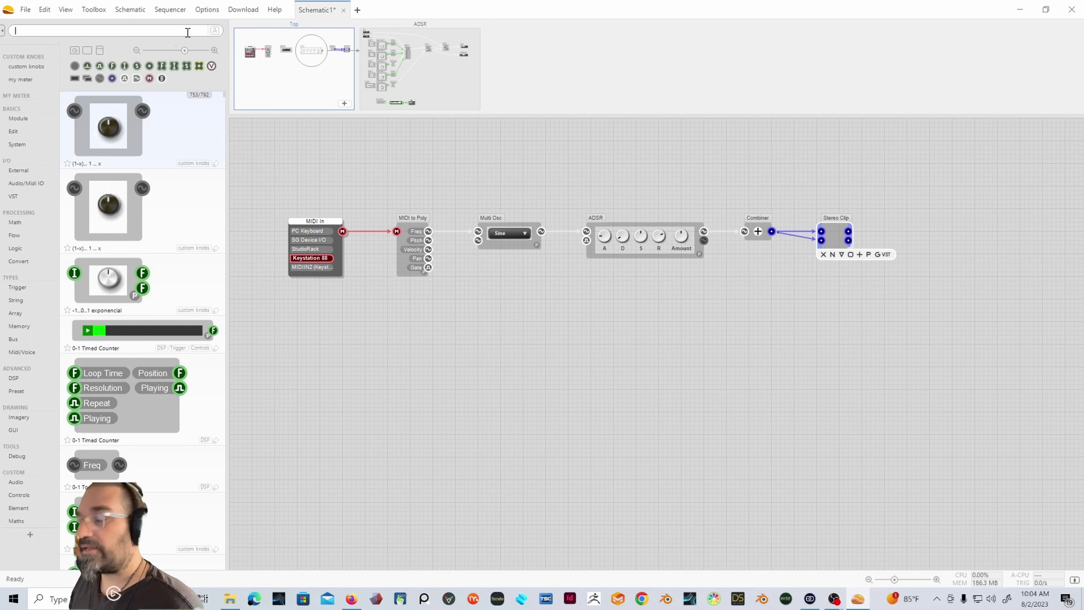
text(ds)
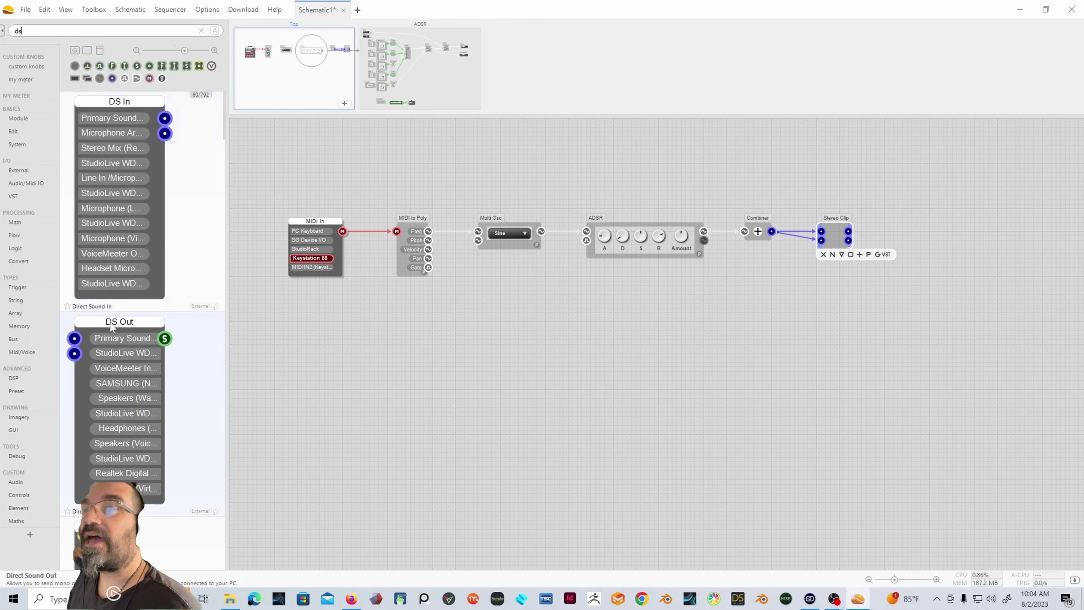
drag(111, 327, 935, 276)
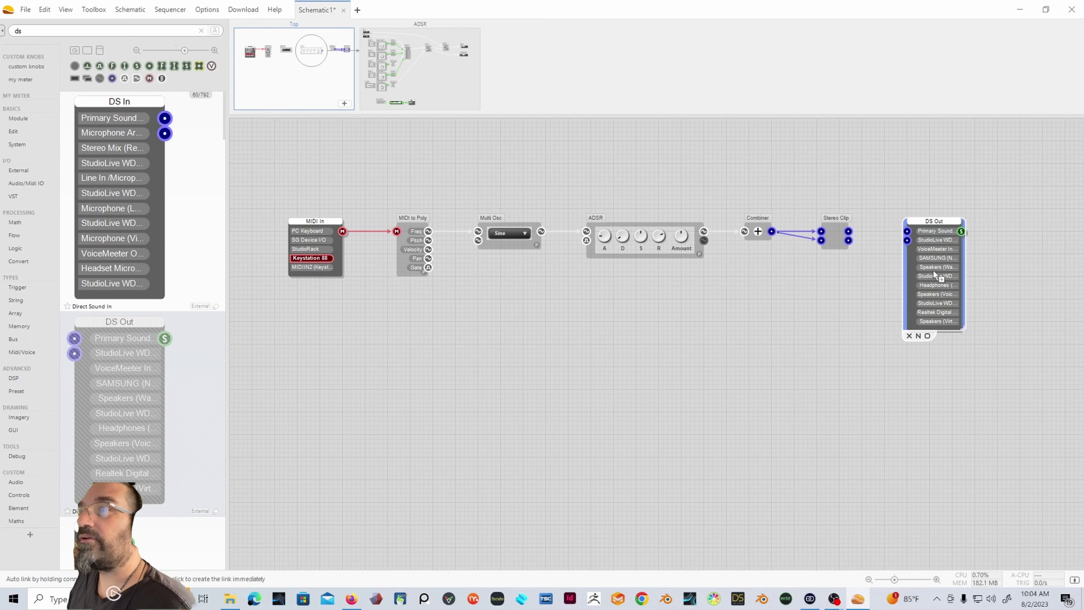
drag(849, 231, 900, 247)
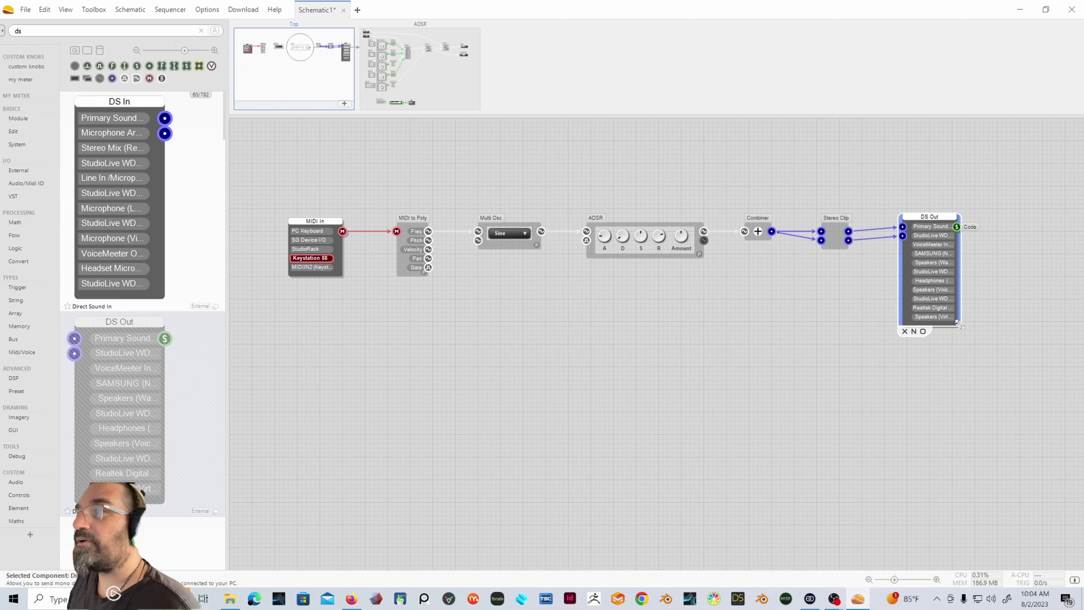
Step: Widen DS Out and choose StudioLive WDM 1/2 as its output device, and set the Multi Osc waveform to Sawtooth
drag(960, 326, 1032, 325)
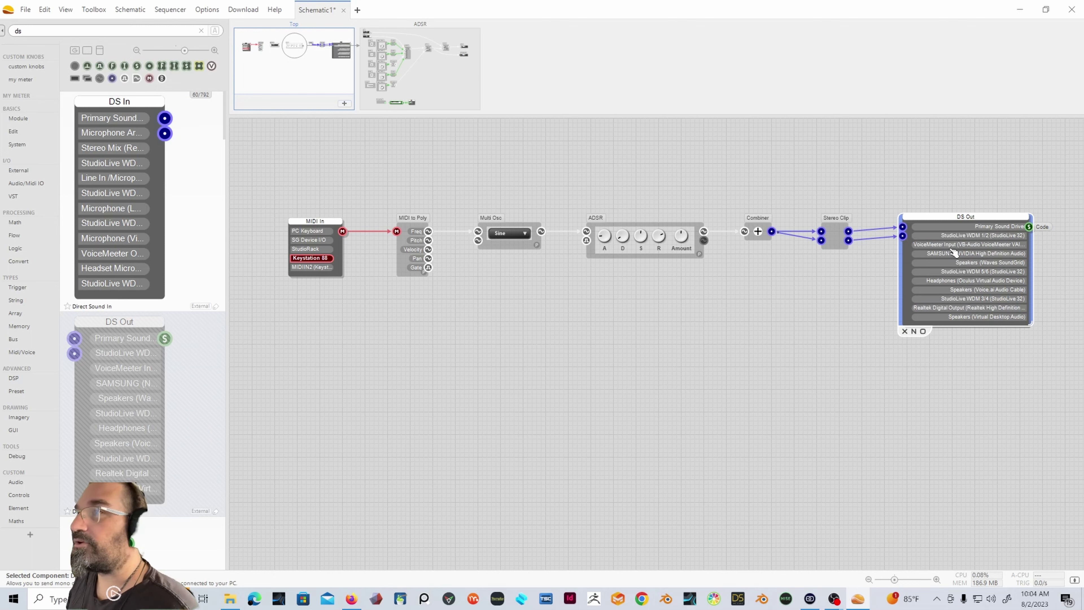
click(980, 236)
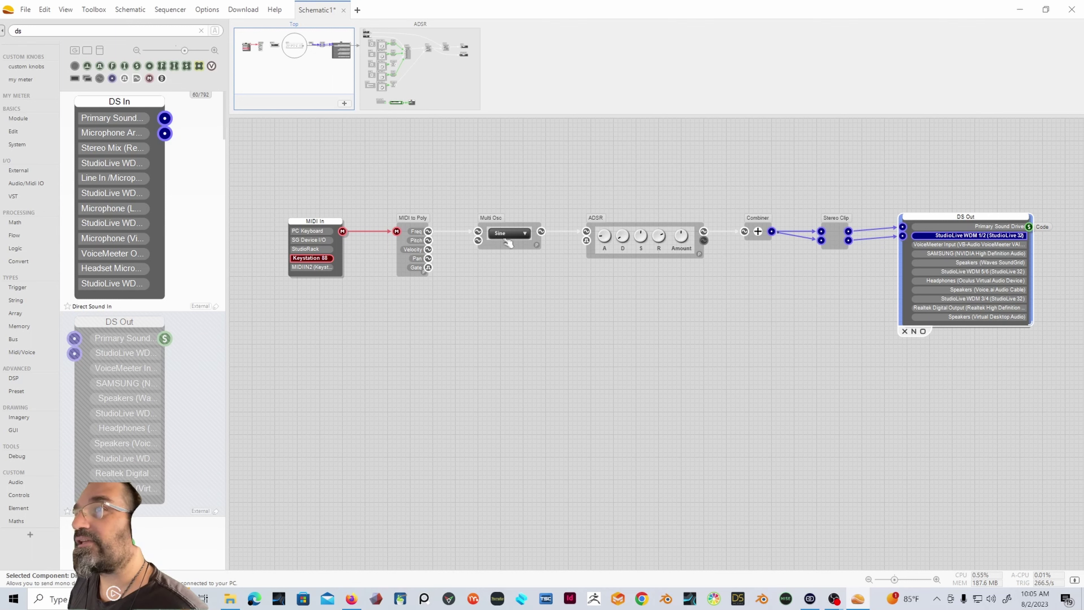
click(527, 236)
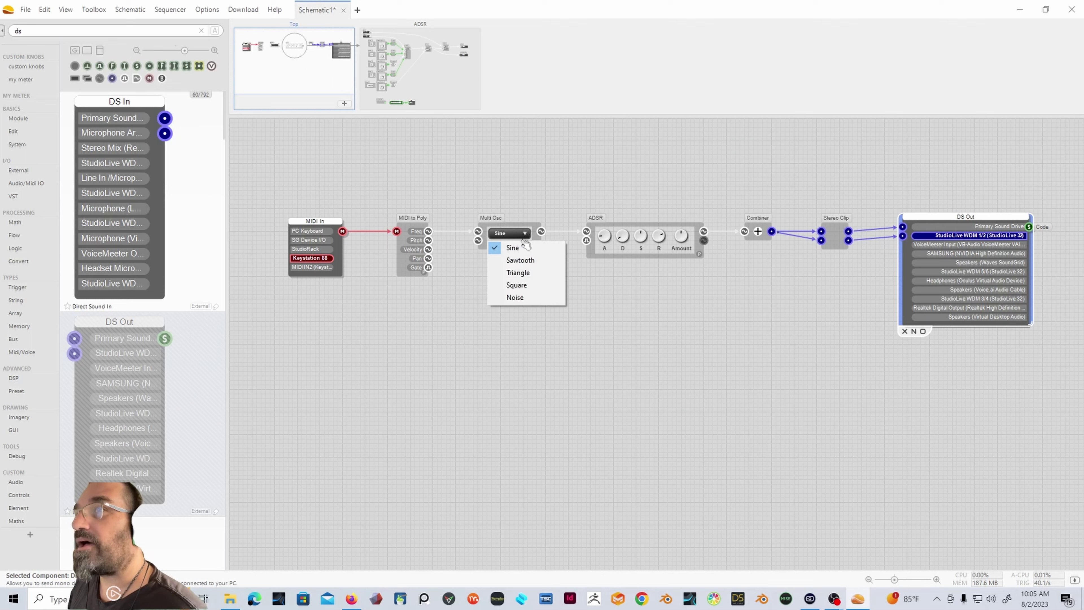
click(530, 262)
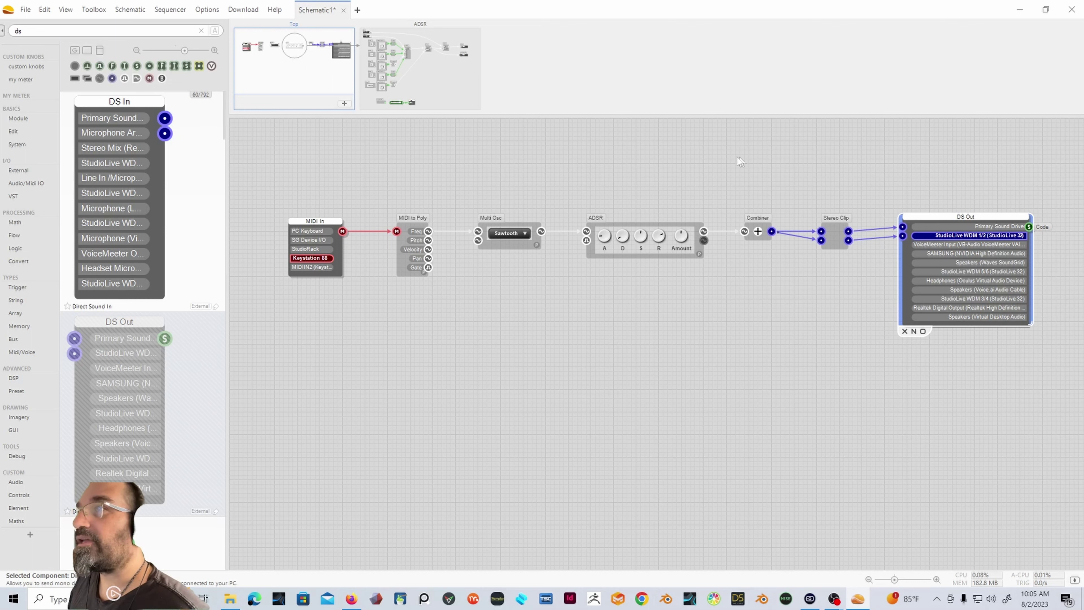
Step: Move the Combiner, Stereo Clip and DS Out together farther from the ADSR to make room for another module
drag(731, 163, 1078, 359)
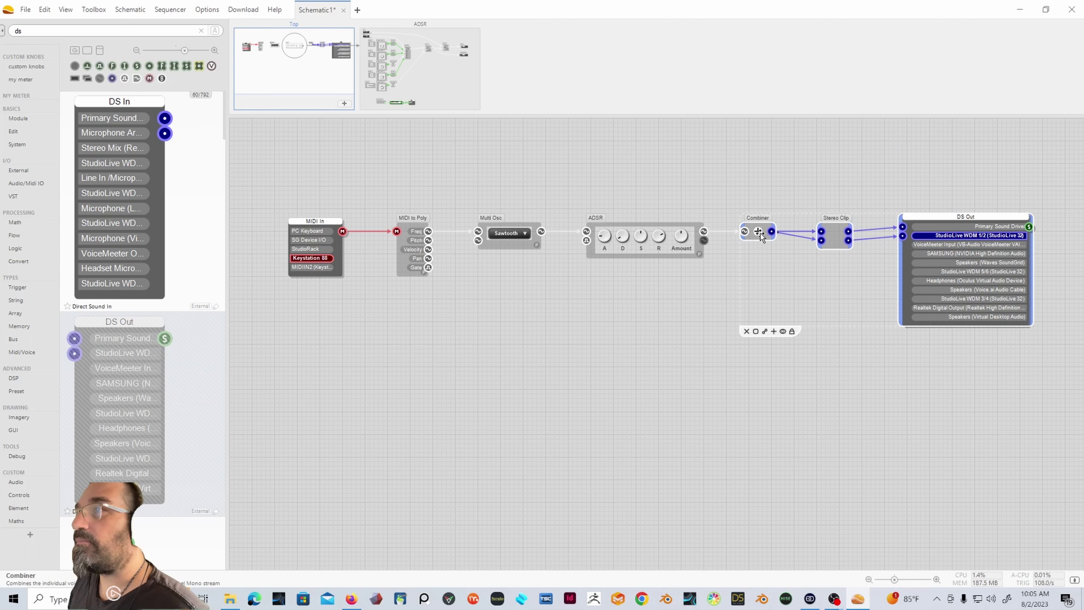
drag(835, 235, 903, 236)
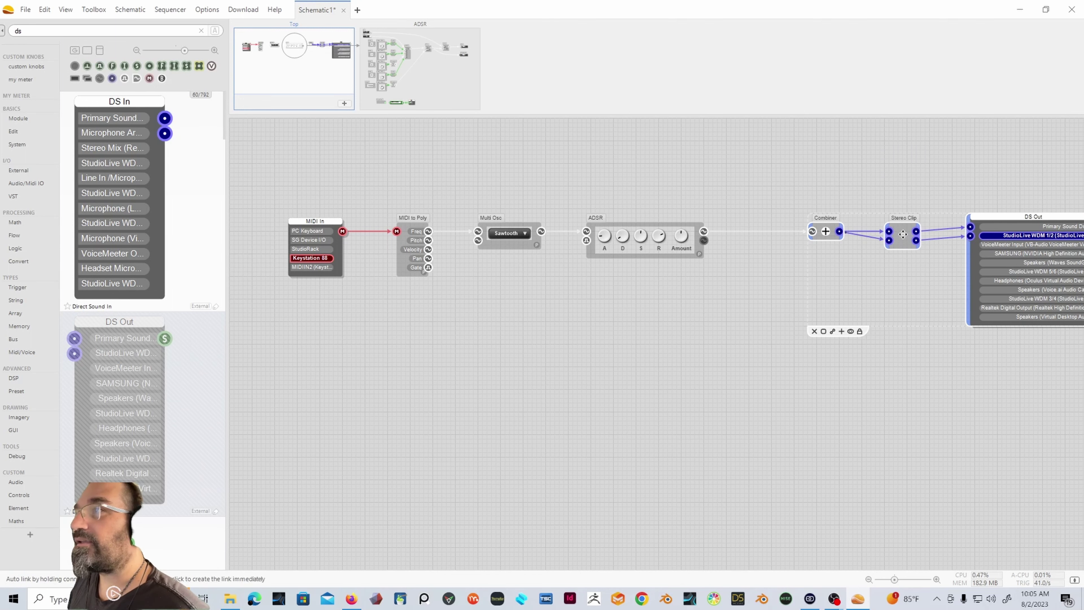
click(884, 423)
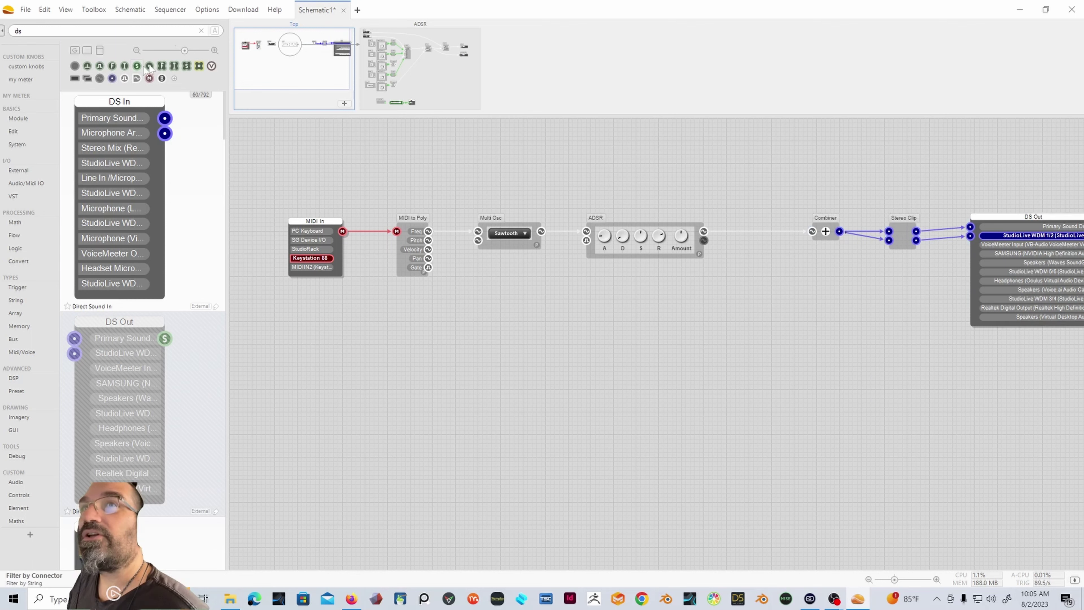
Step: Find the Amp volume module with the search "amp" and insert it into the link between the ADSR and the Combiner
click(200, 31)
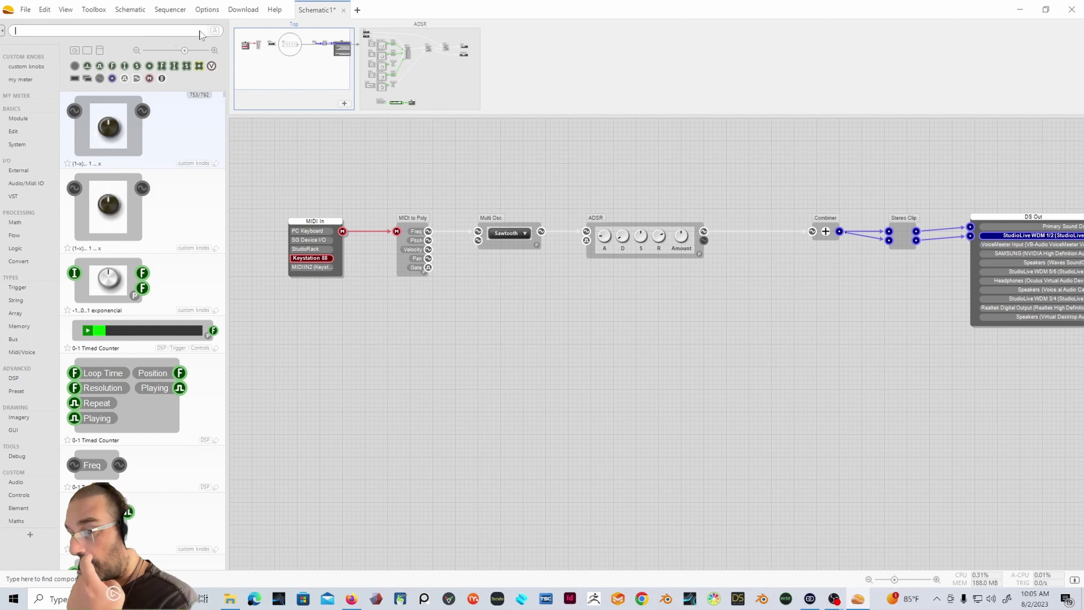
text(amp)
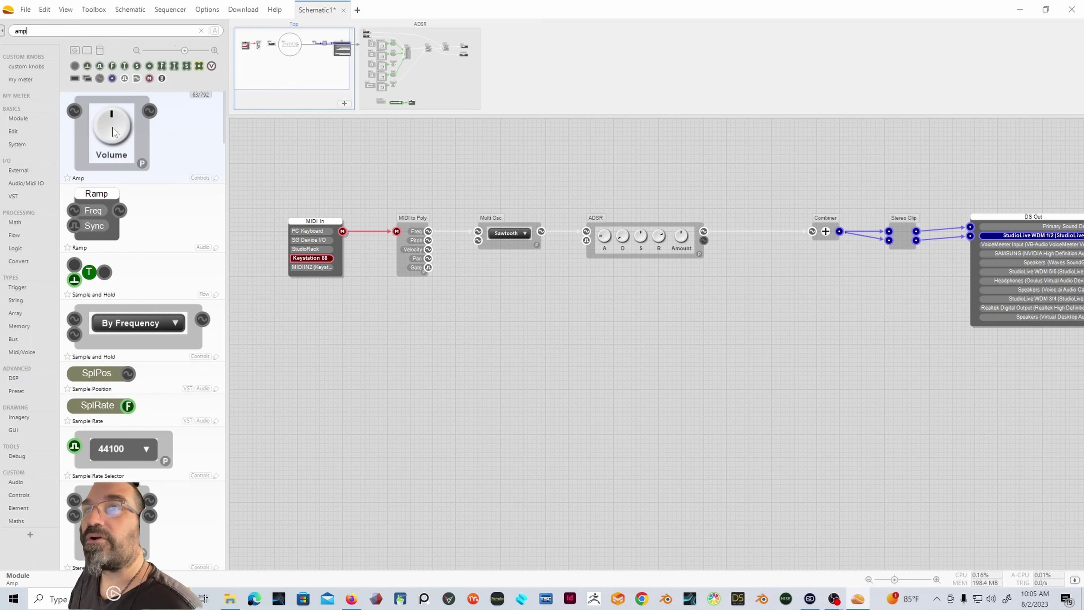
drag(113, 131, 764, 302)
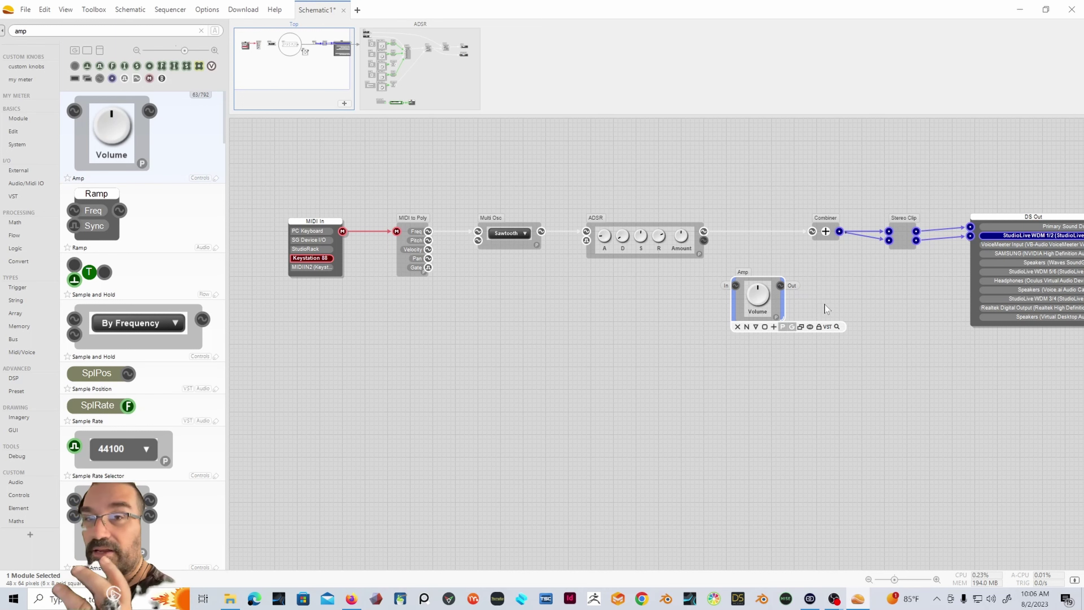
click(776, 304)
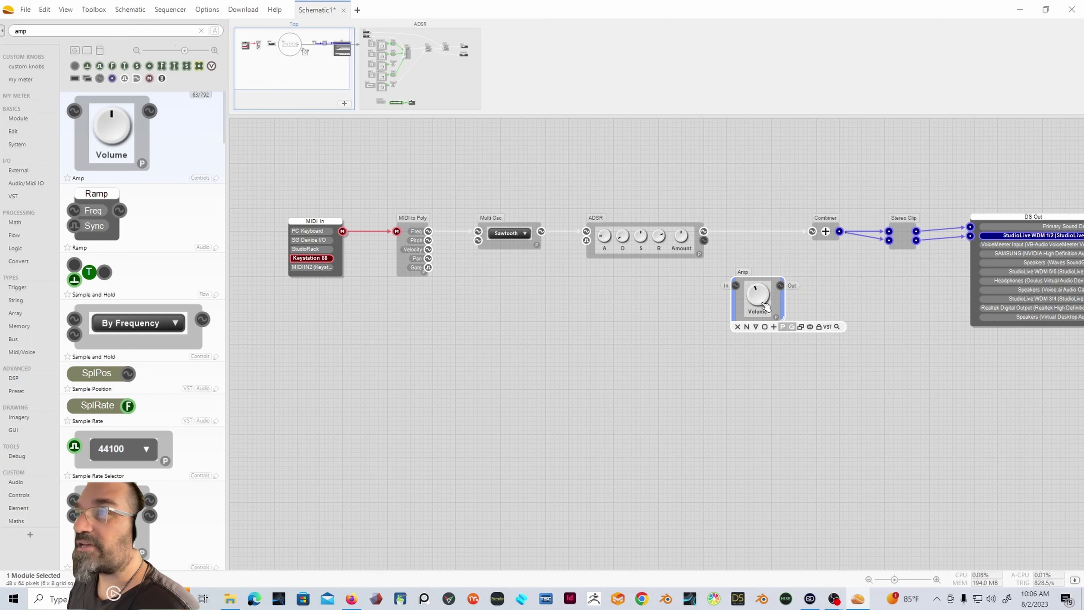
drag(766, 307, 766, 294)
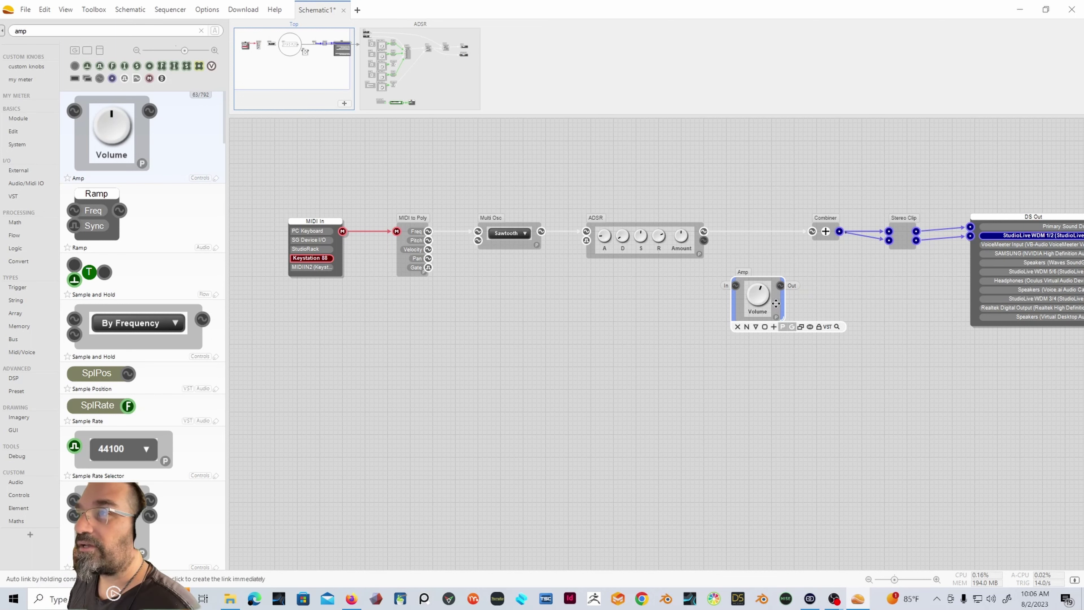
drag(776, 304, 774, 248)
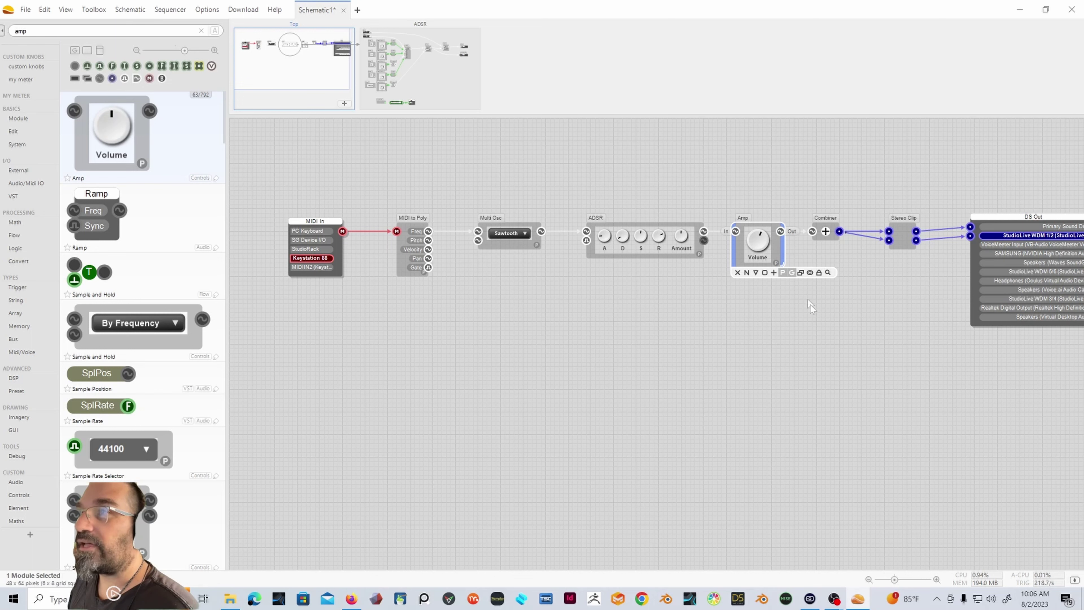
Step: Turn the Amp's Volume knob down to a low level
click(796, 315)
drag(763, 237, 763, 314)
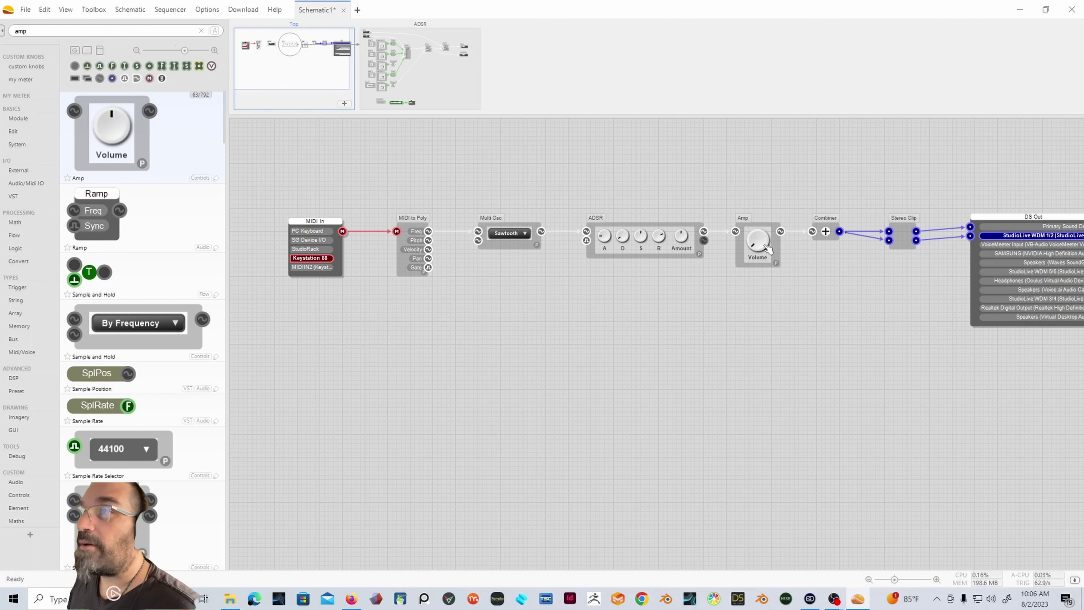
mouse_move(764, 247)
mouse_down()
mouse_move(766, 219)
mouse_move(767, 250)
mouse_up()
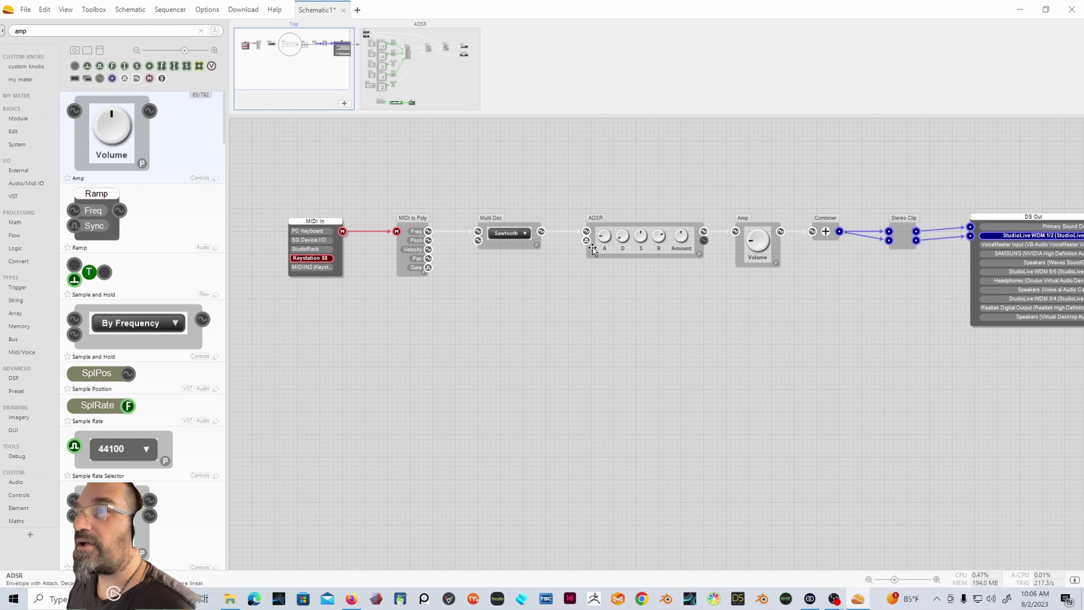
Step: Shift the ADSR module closer to Multi Osc and adjust its attack, decay and release knobs
drag(589, 249, 575, 247)
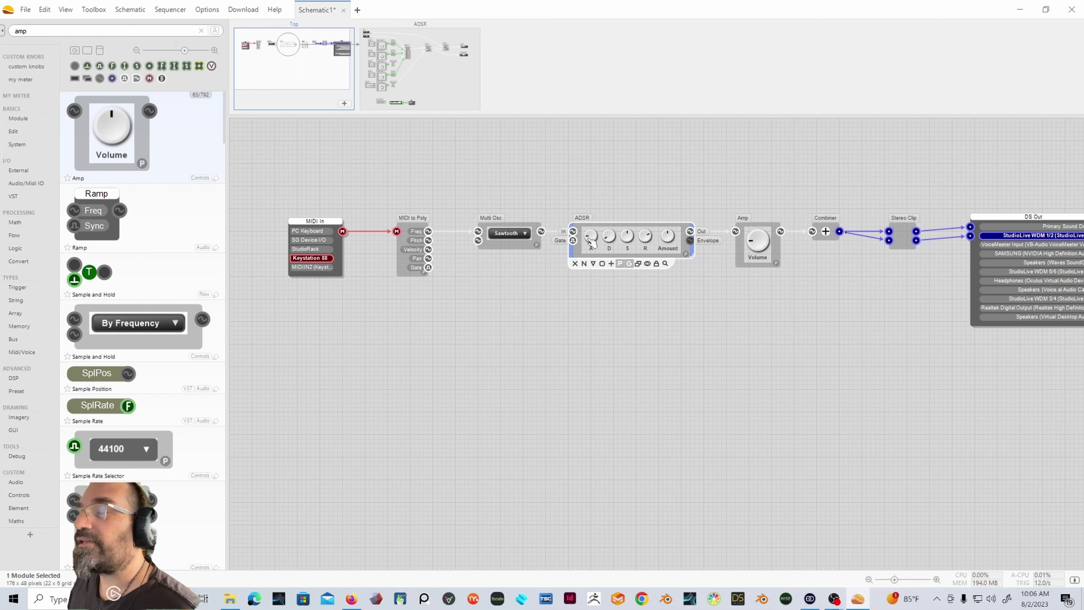
drag(593, 240, 597, 238)
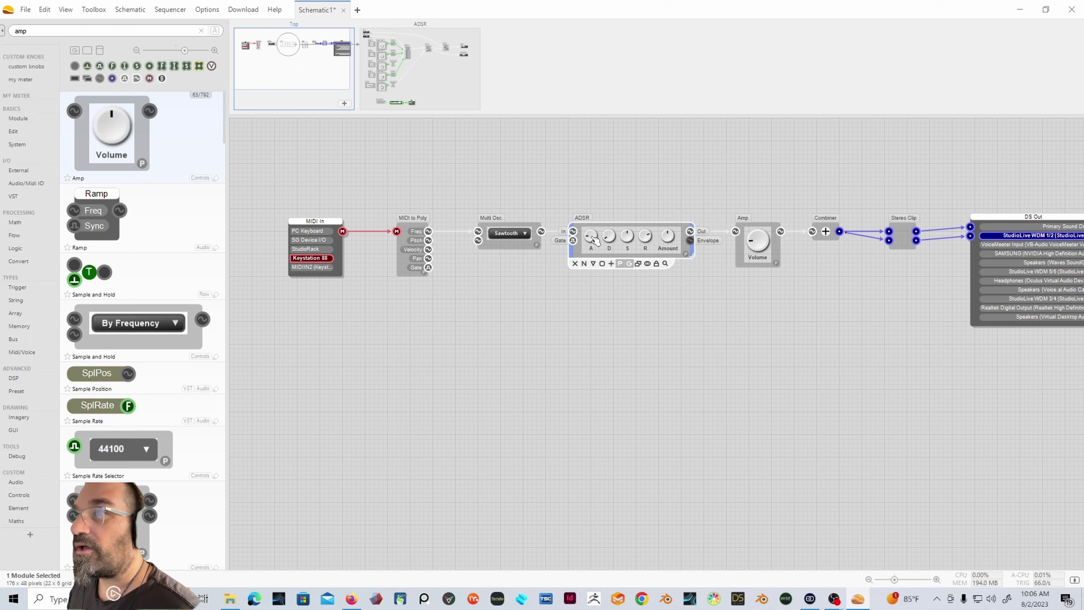
drag(595, 239, 612, 224)
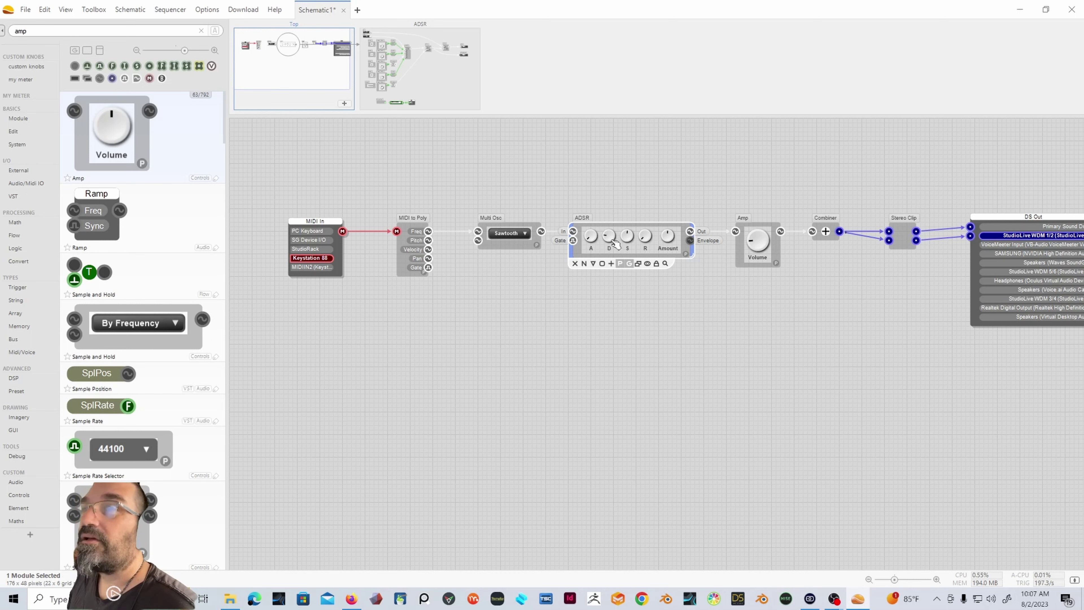
Step: Raise the ADSR and Multi Osc modules slightly, keeping the ADSR's horizontal position and nudging Multi Osc toward MIDI to Poly
drag(631, 229, 640, 224)
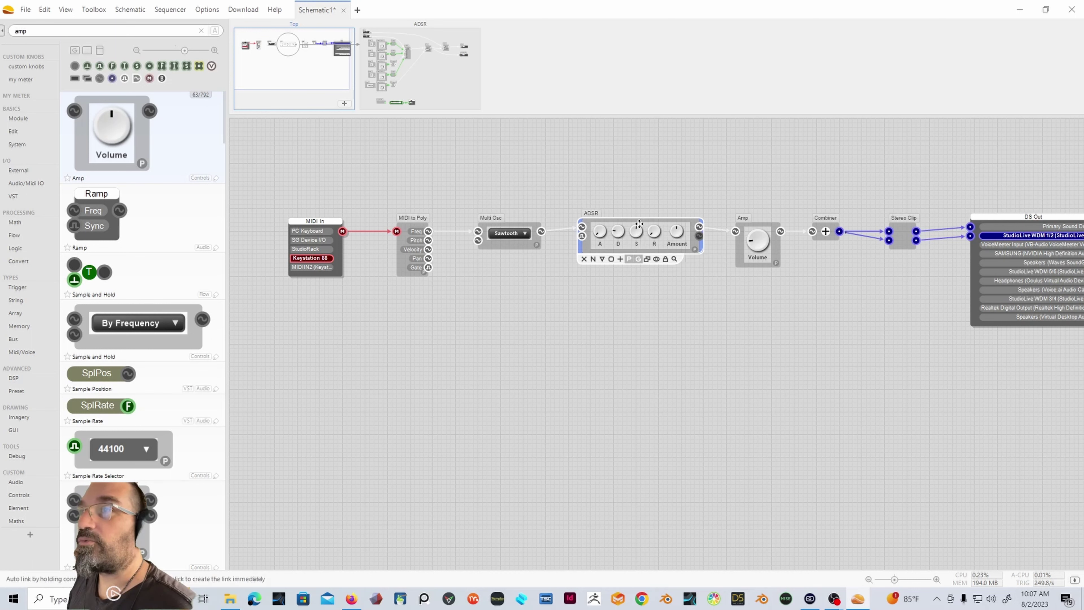
key(ctrl+z)
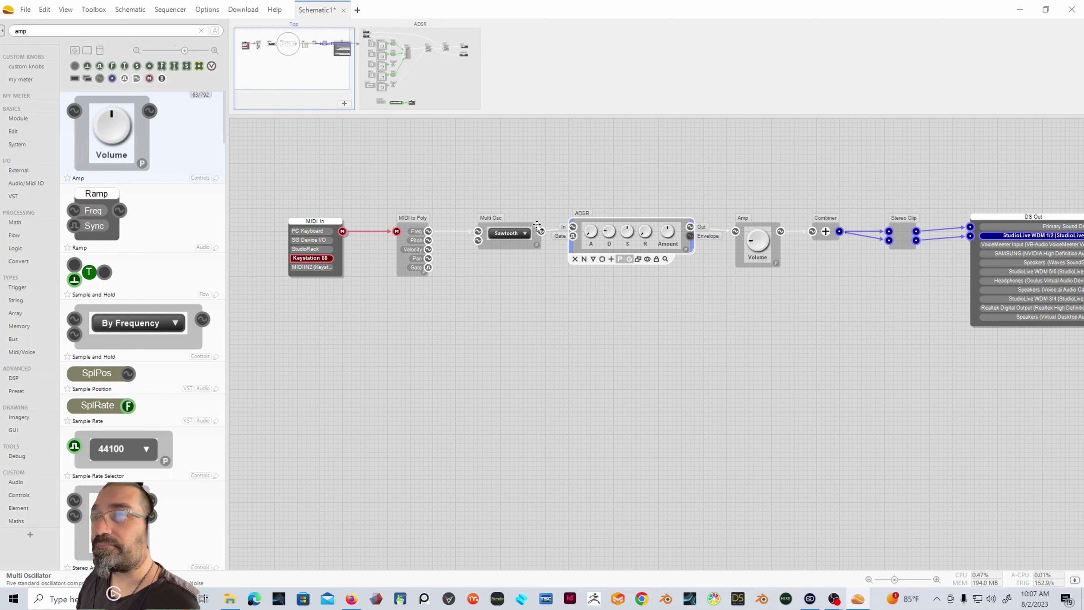
drag(525, 228, 516, 223)
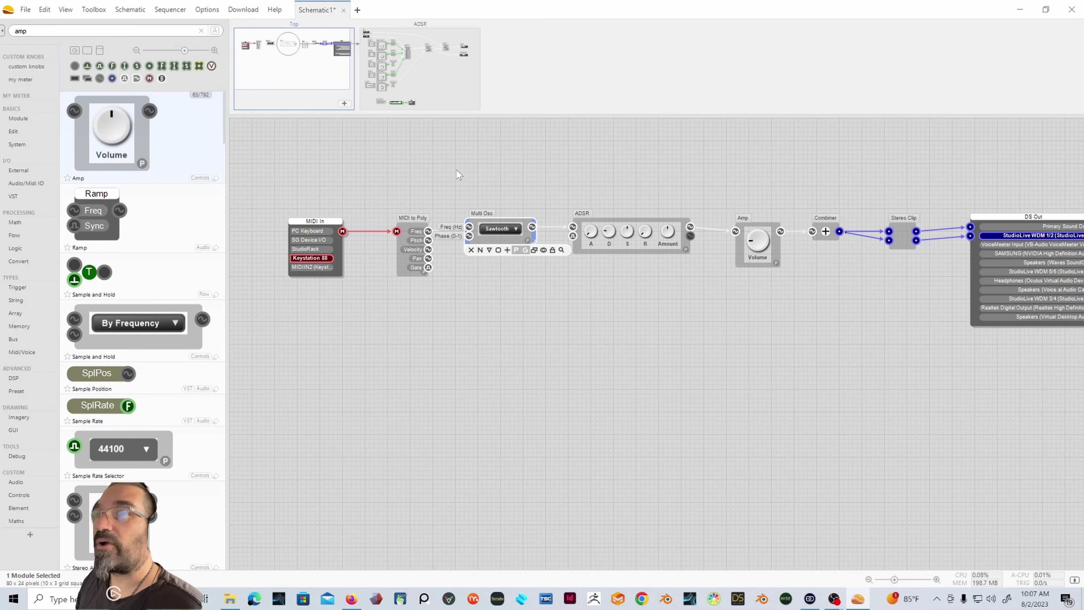
Step: Copy the chain from Multi Osc through Stereo Clip and paste it as a second row aligned below the original
drag(455, 150, 932, 314)
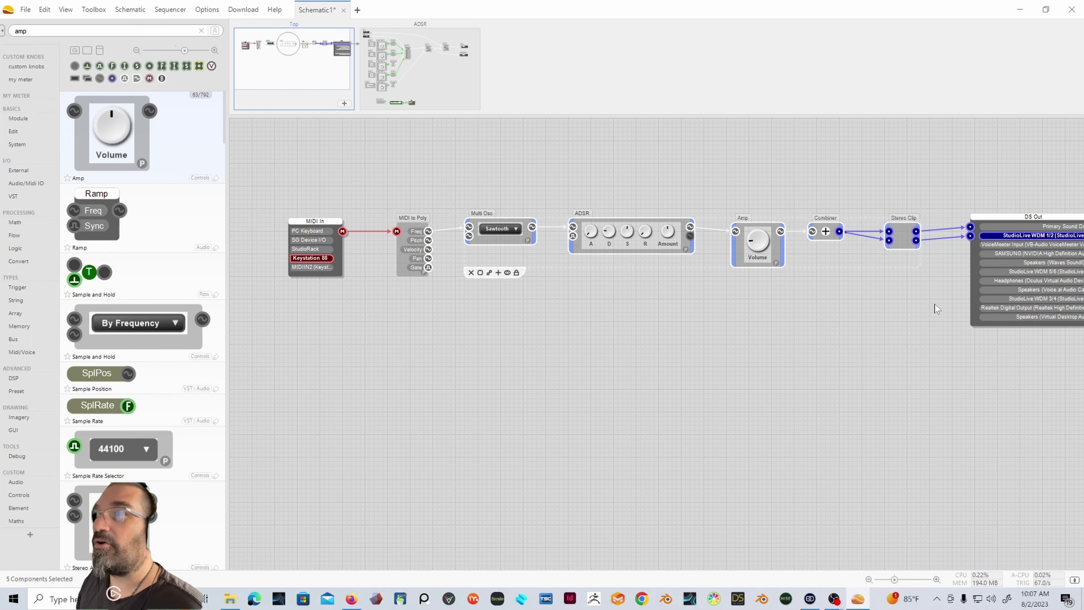
right_click(663, 241)
click(691, 262)
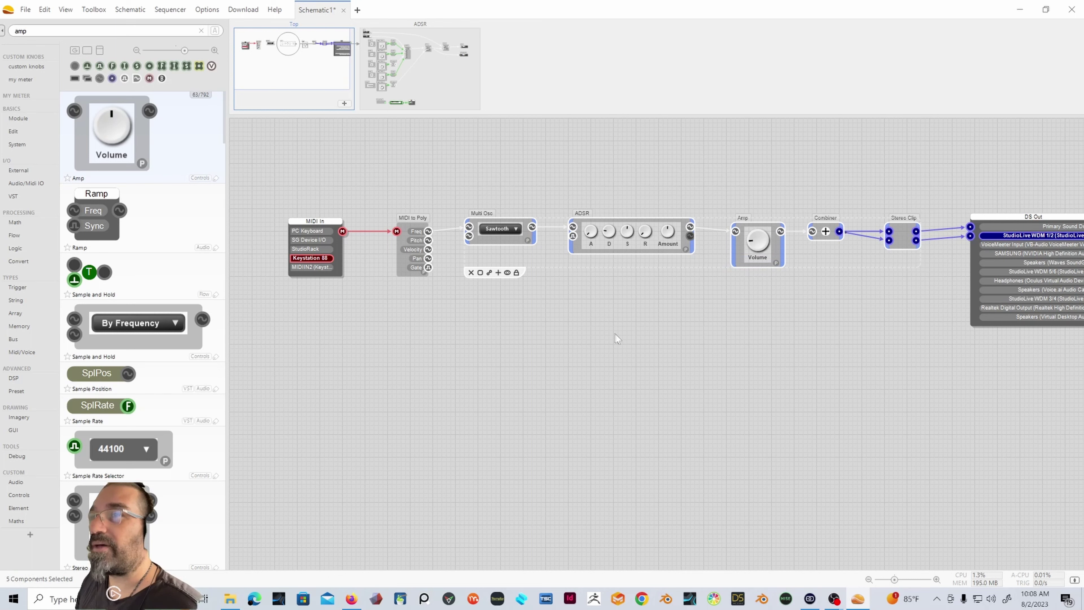
right_click(679, 350)
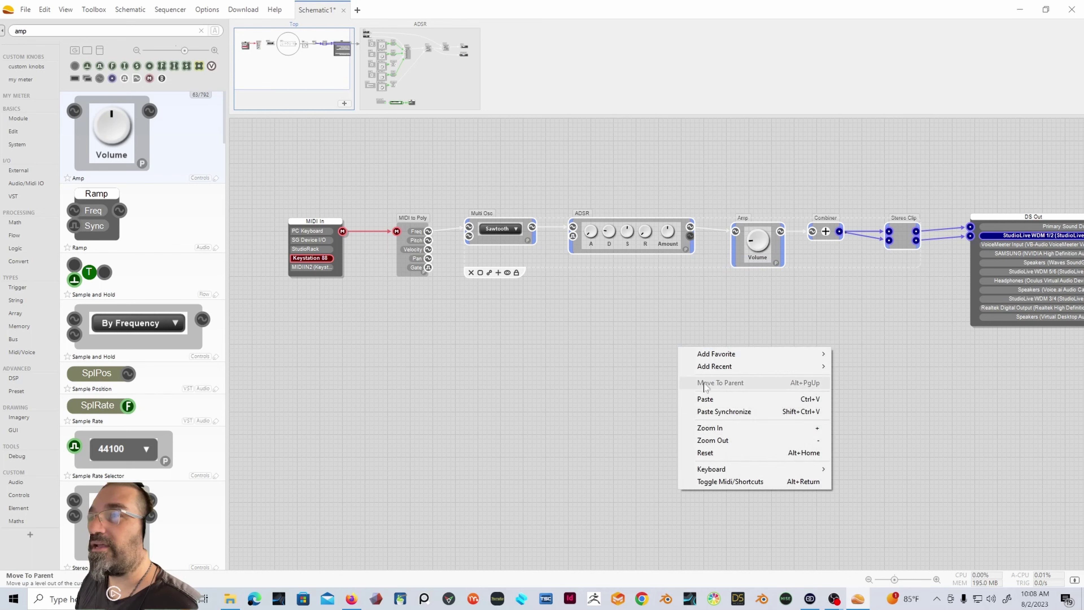
click(710, 399)
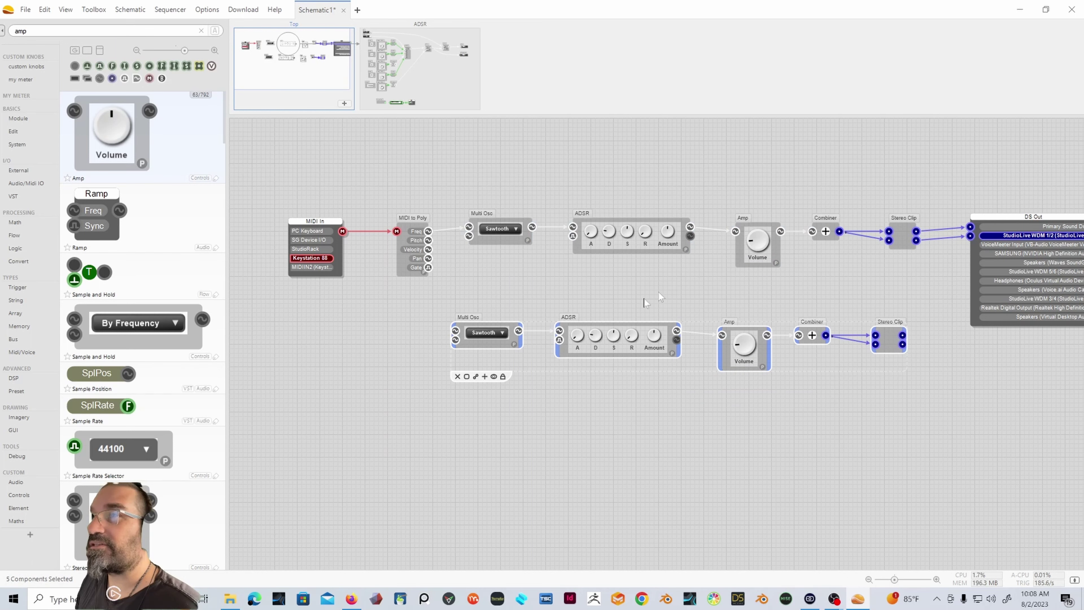
drag(651, 327, 669, 309)
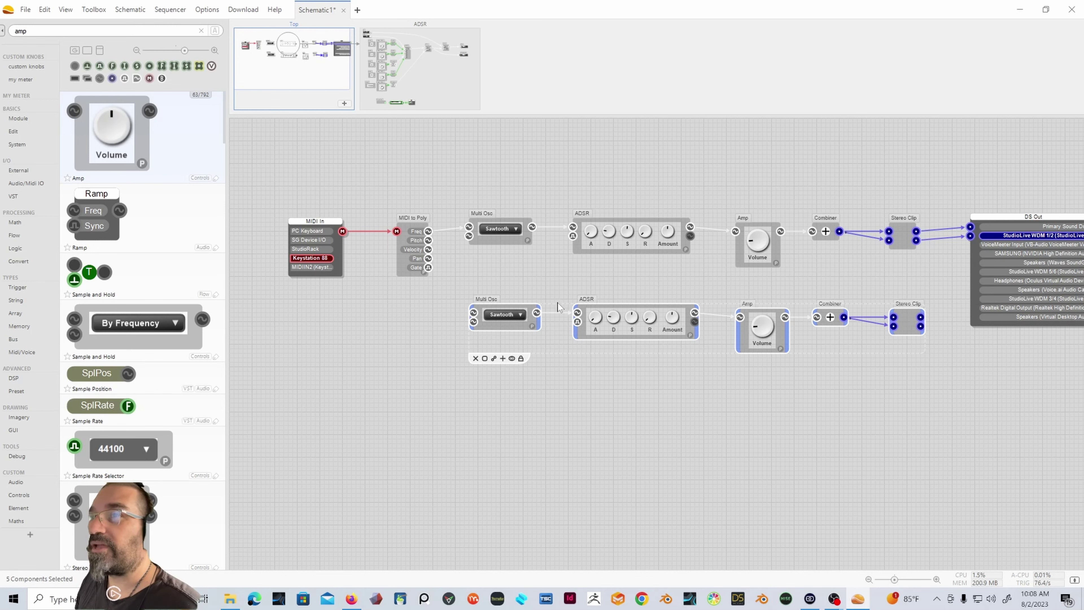
click(520, 271)
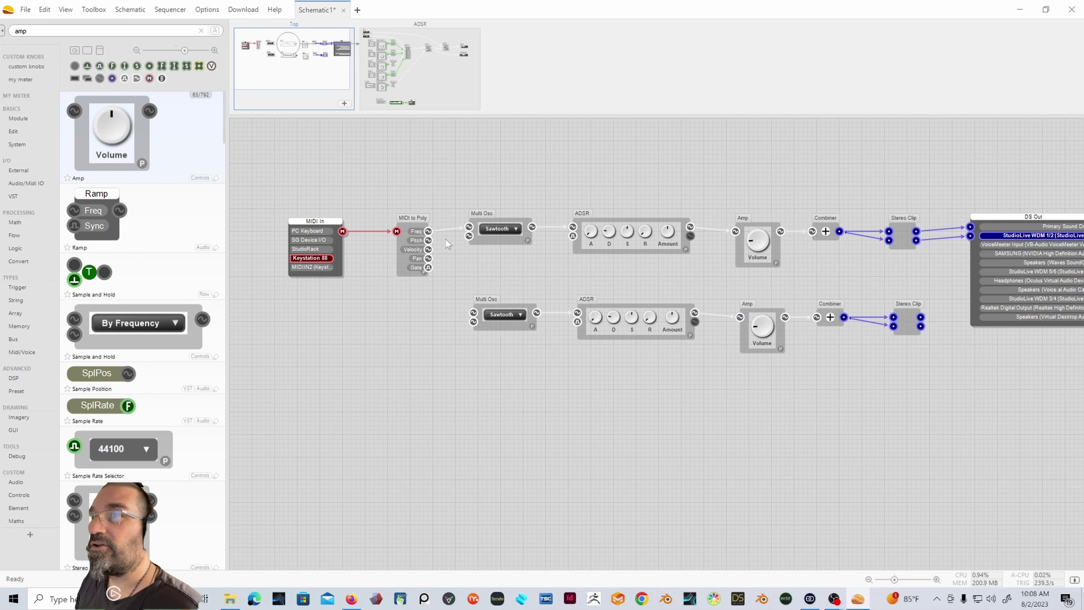
Step: Connect MIDI to Poly's Freq output to the lower Multi Osc and both lower Stereo Clip outputs to DS Out's second input
drag(428, 231, 474, 315)
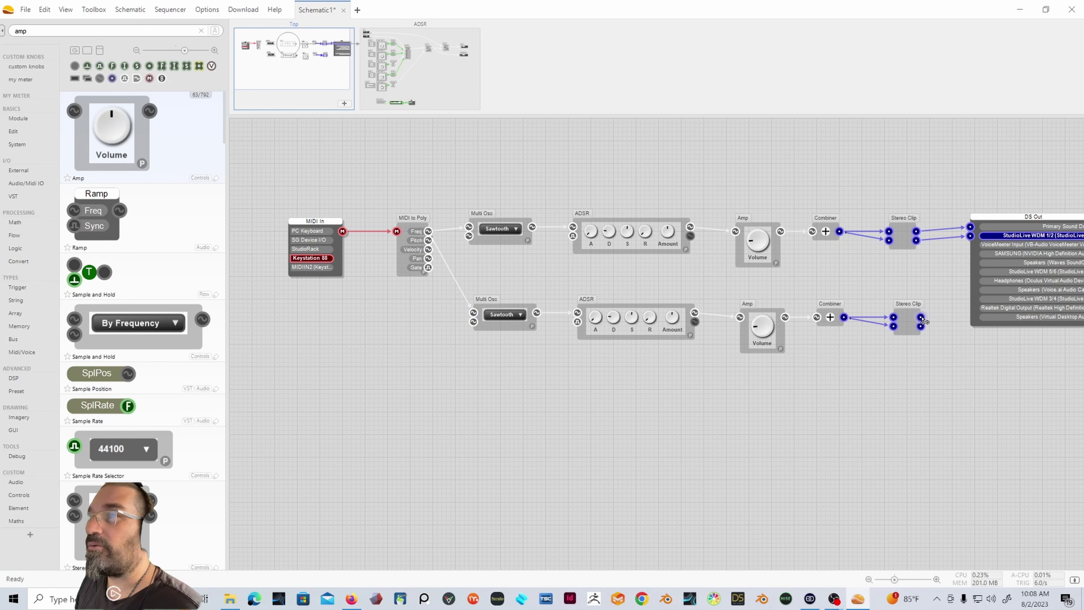
drag(921, 316, 970, 236)
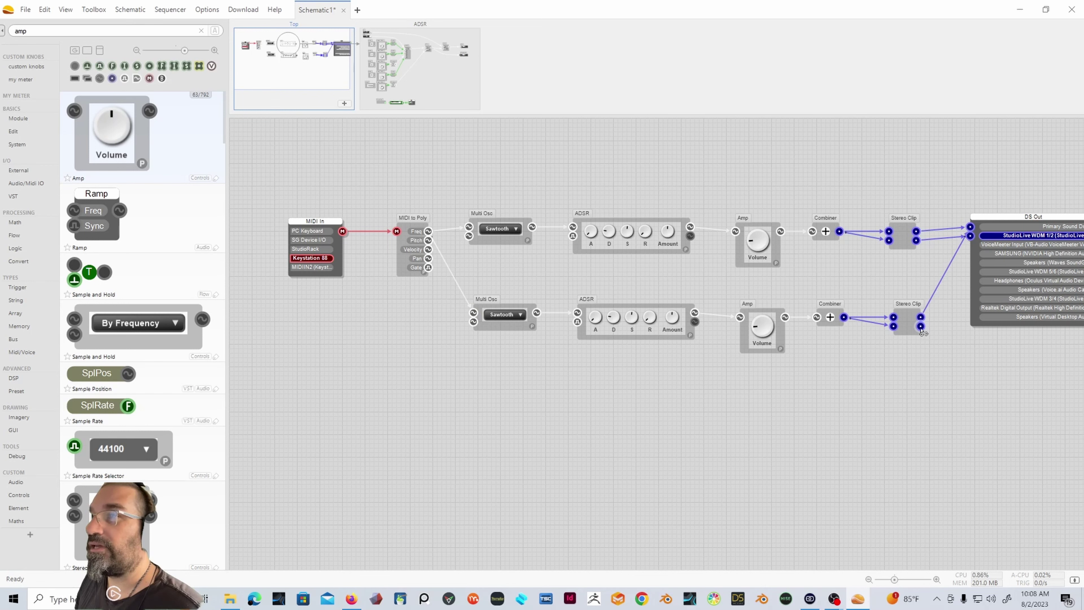
drag(921, 326, 970, 236)
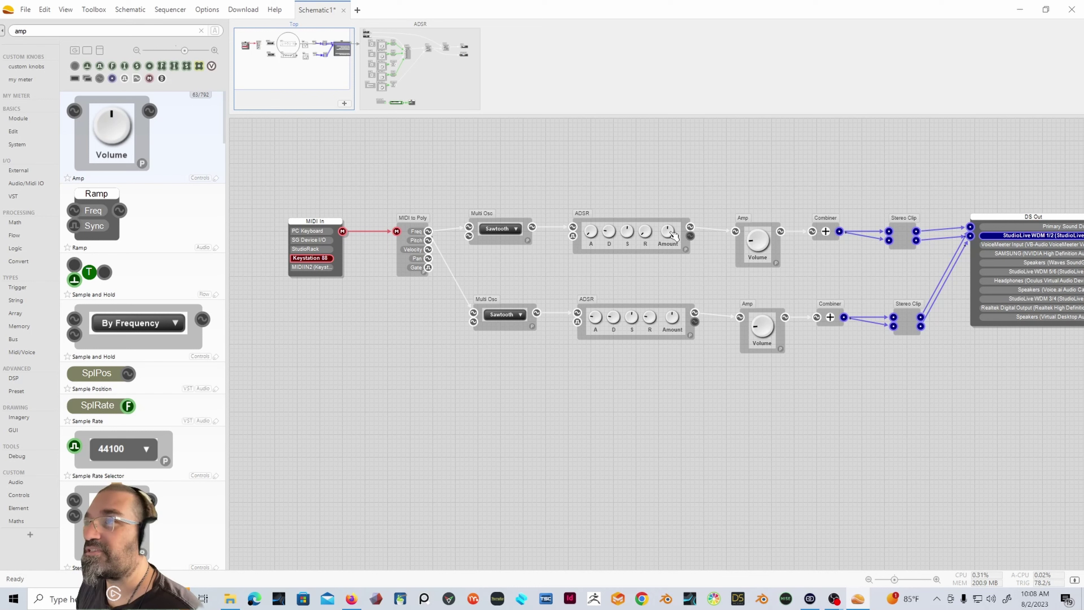
drag(673, 237, 673, 316)
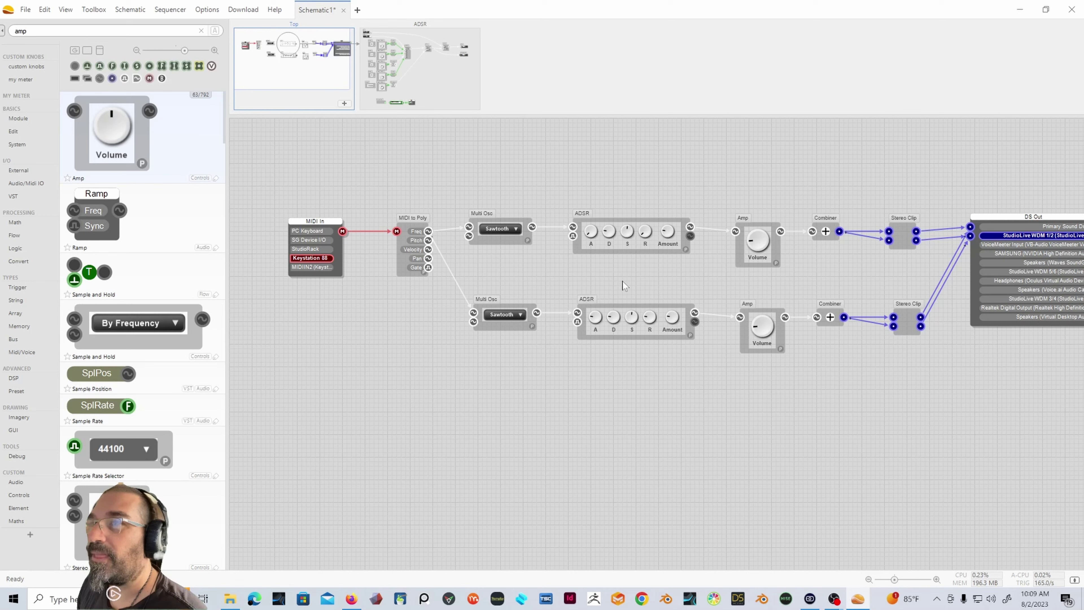
Step: Nudge the upper Multi Osc up slightly and set the lower Multi Osc's waveform to Square
drag(498, 237, 498, 232)
click(518, 315)
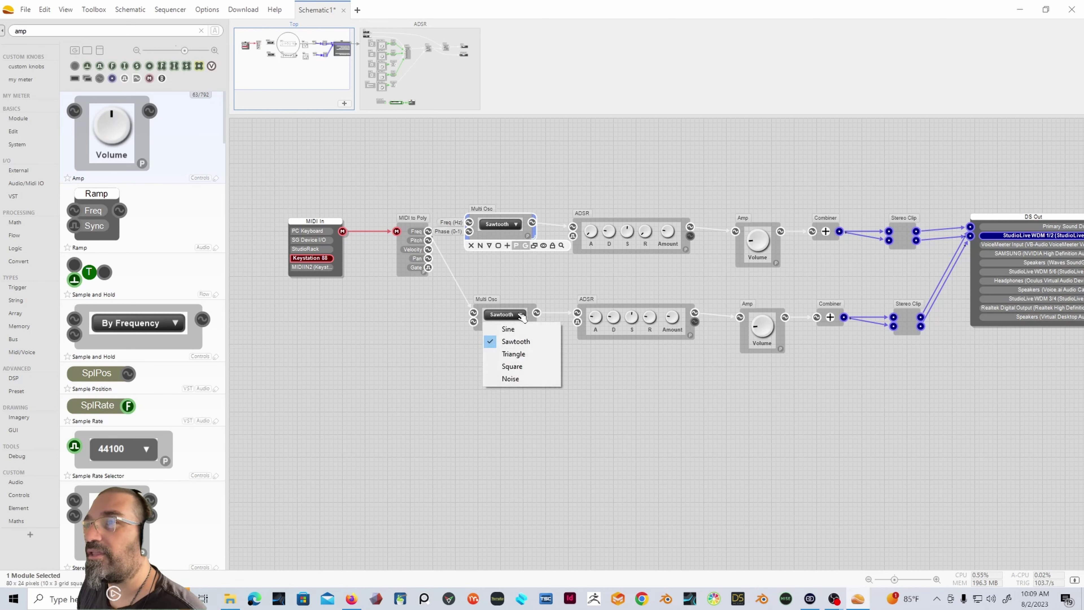
click(518, 366)
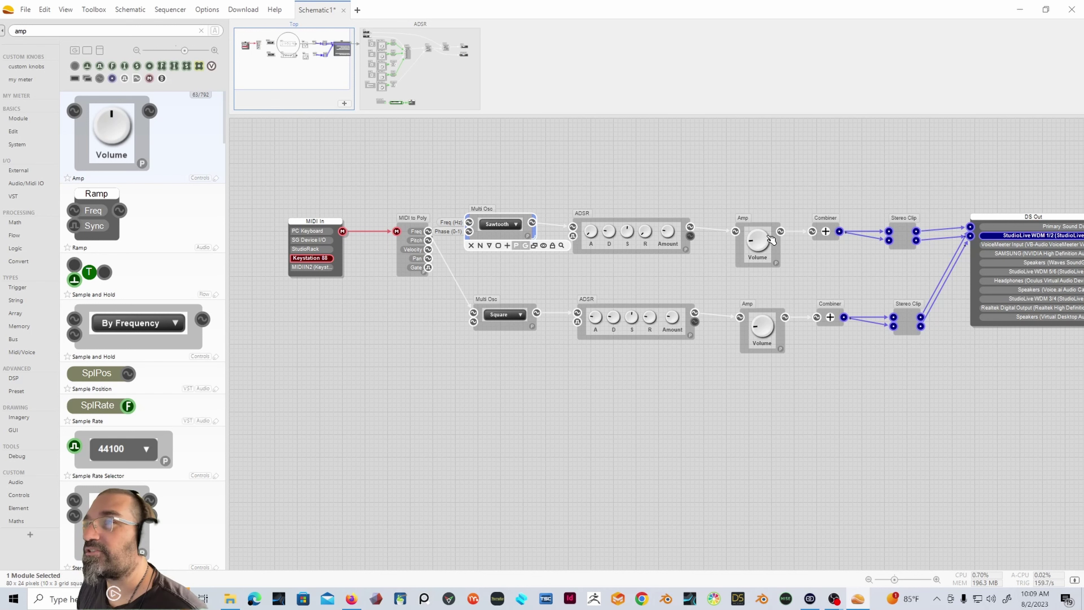
Step: Adjust the Volume knobs of both Amp modules, balancing the two chains at low levels
drag(763, 234, 763, 270)
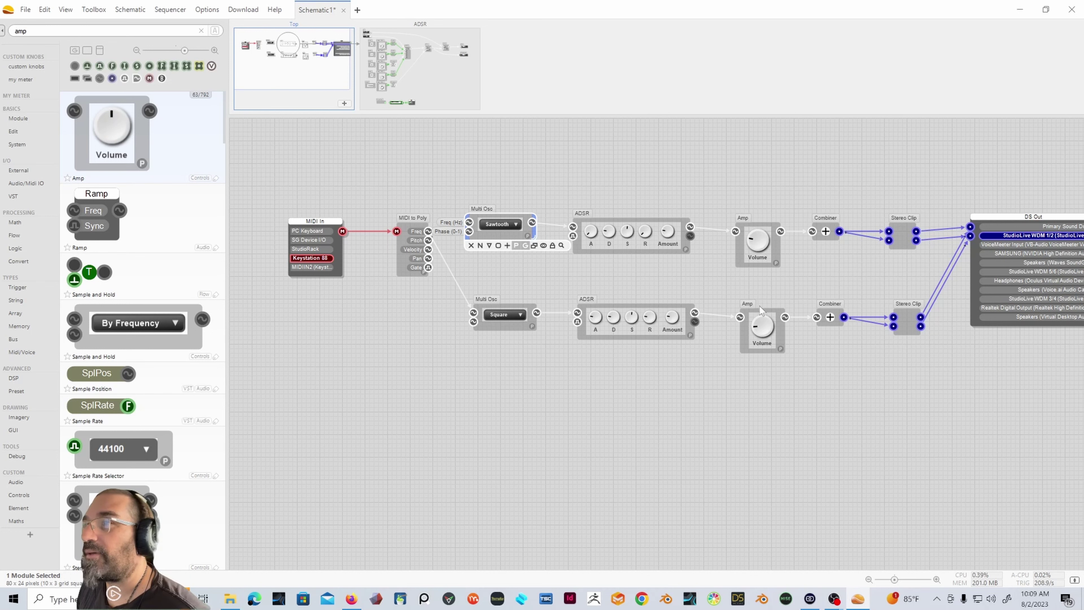
drag(766, 333, 764, 388)
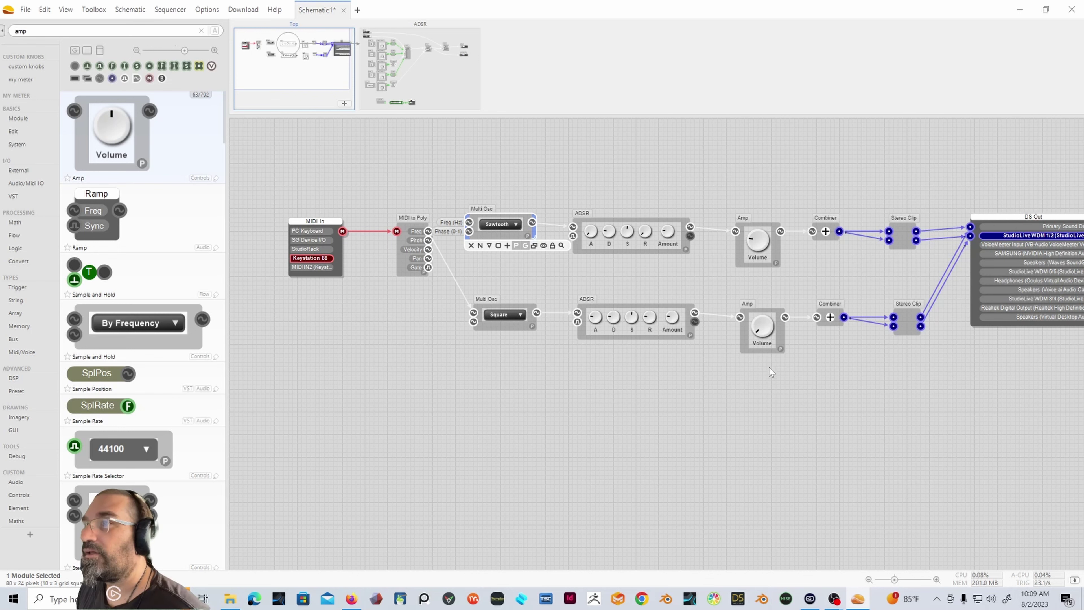
mouse_move(770, 331)
mouse_down()
mouse_move(771, 295)
mouse_move(769, 316)
mouse_up()
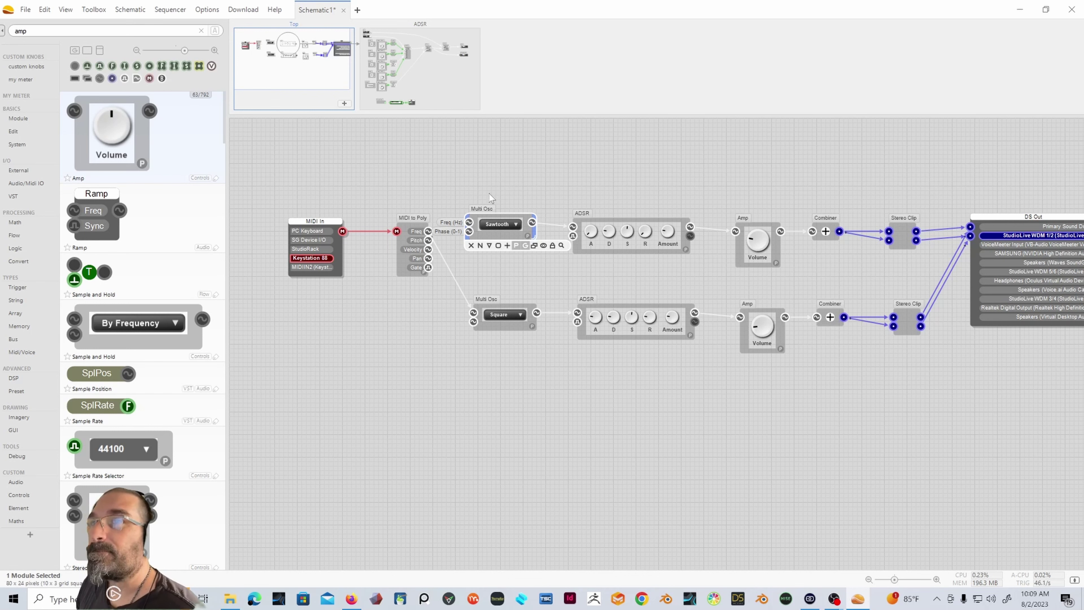
Step: Spread MIDI In and MIDI to Poly away from both oscillator chains and DS Out, leaving a wide gap before the Multi Oscs
drag(331, 220, 282, 219)
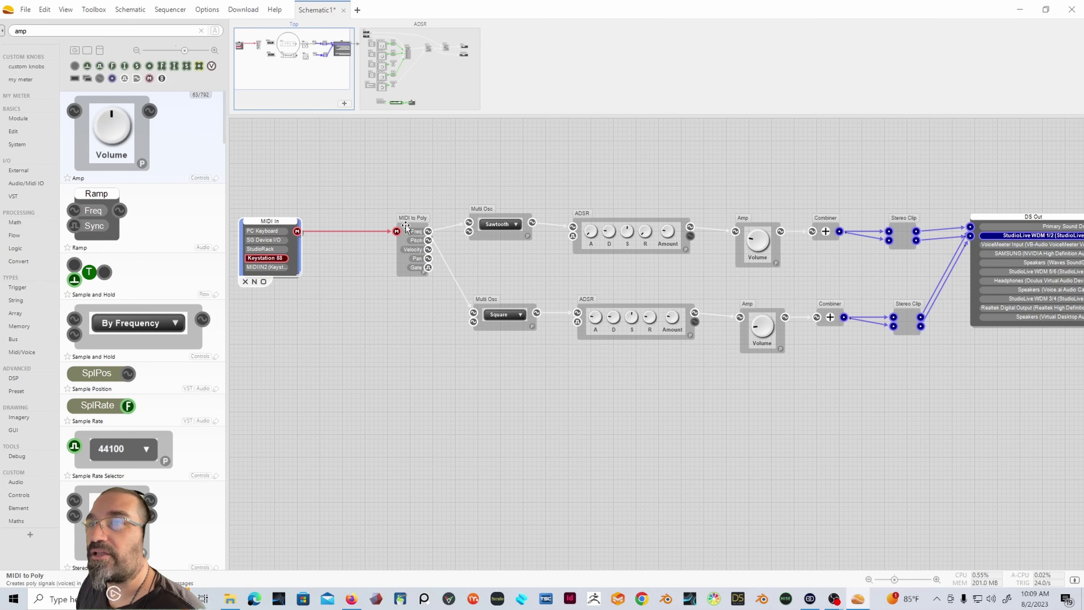
drag(408, 227, 332, 226)
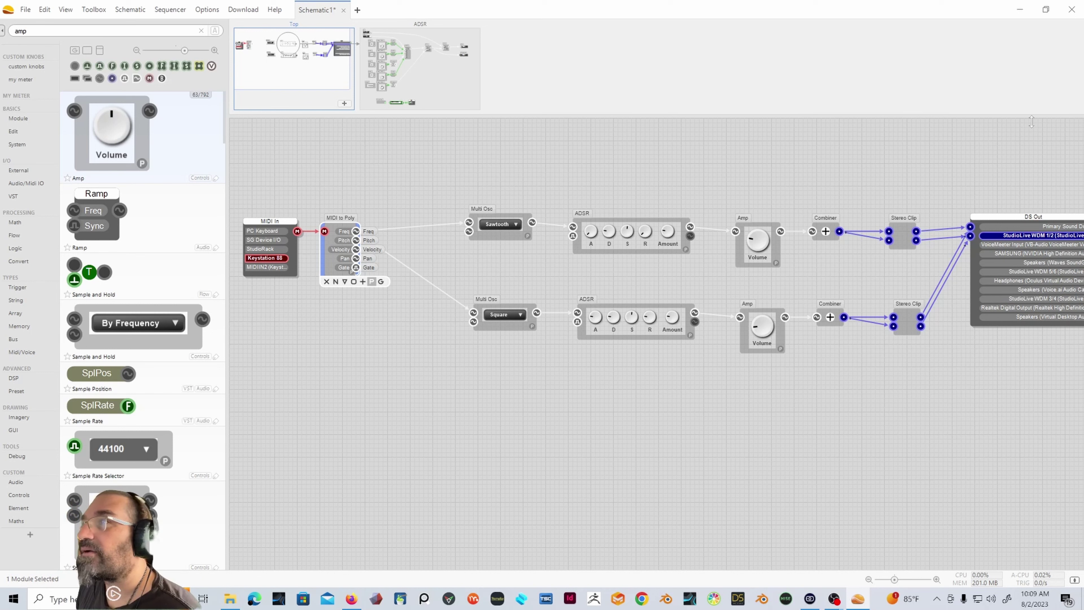
click(869, 580)
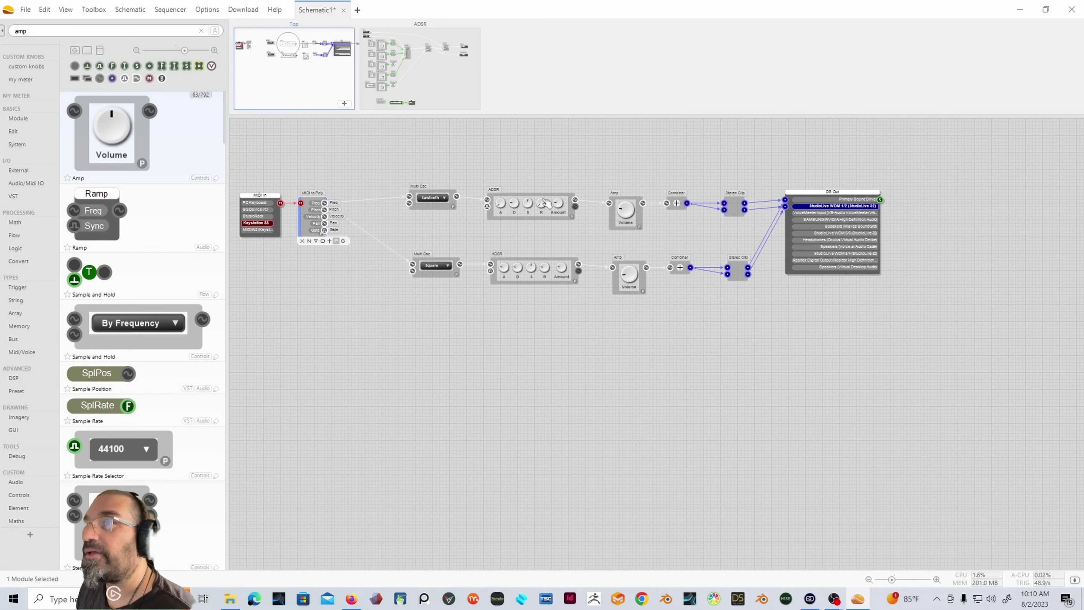
drag(399, 149, 916, 323)
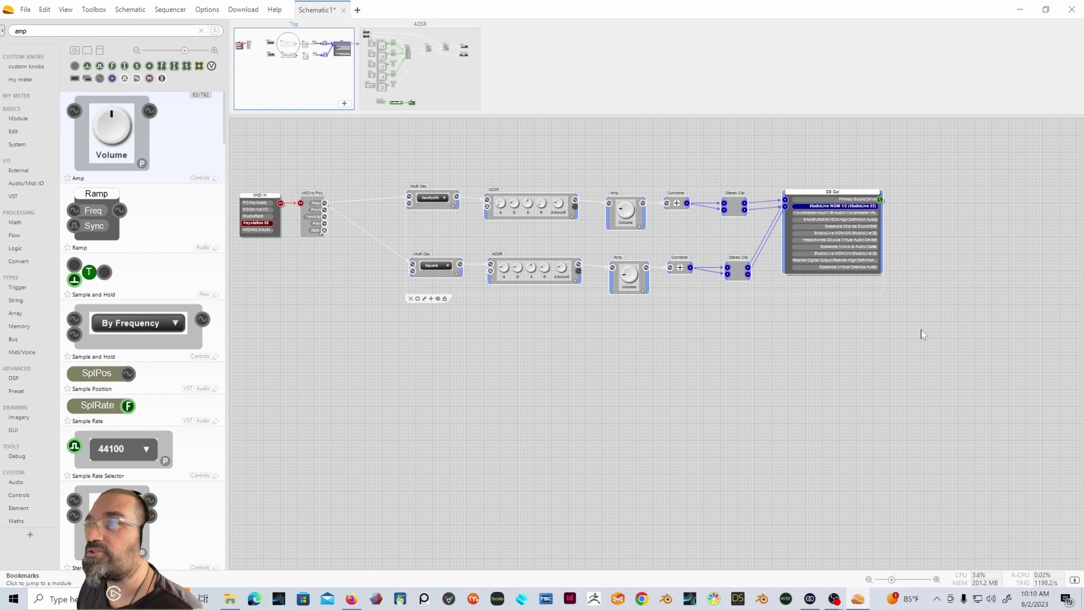
drag(820, 194, 935, 194)
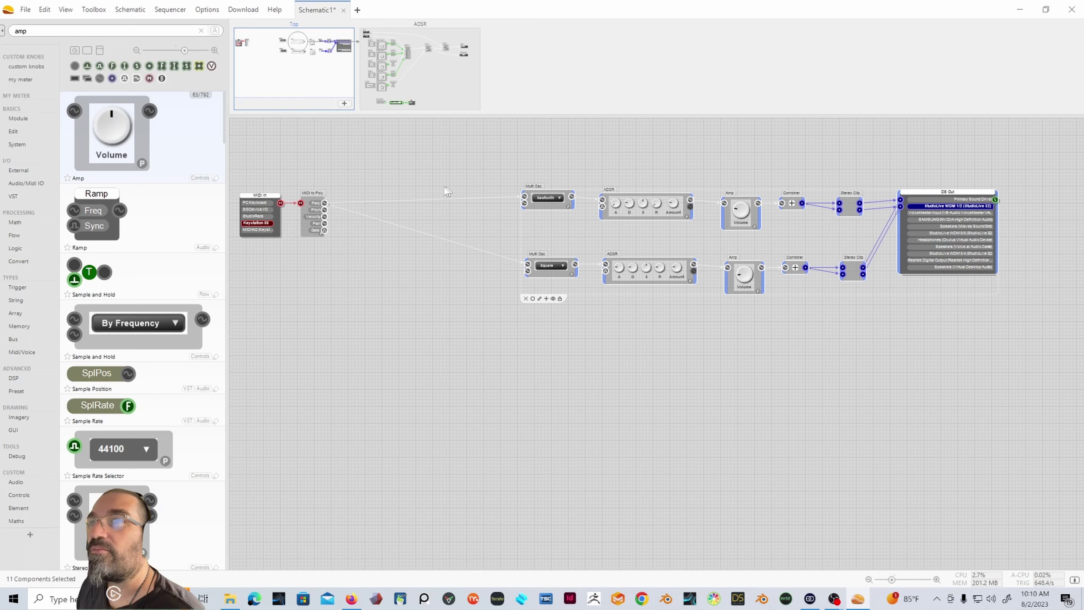
Step: Search the toolbox for "det" and add two Detuner modules to the gap between MIDI to Poly and the Multi Oscs
click(201, 32)
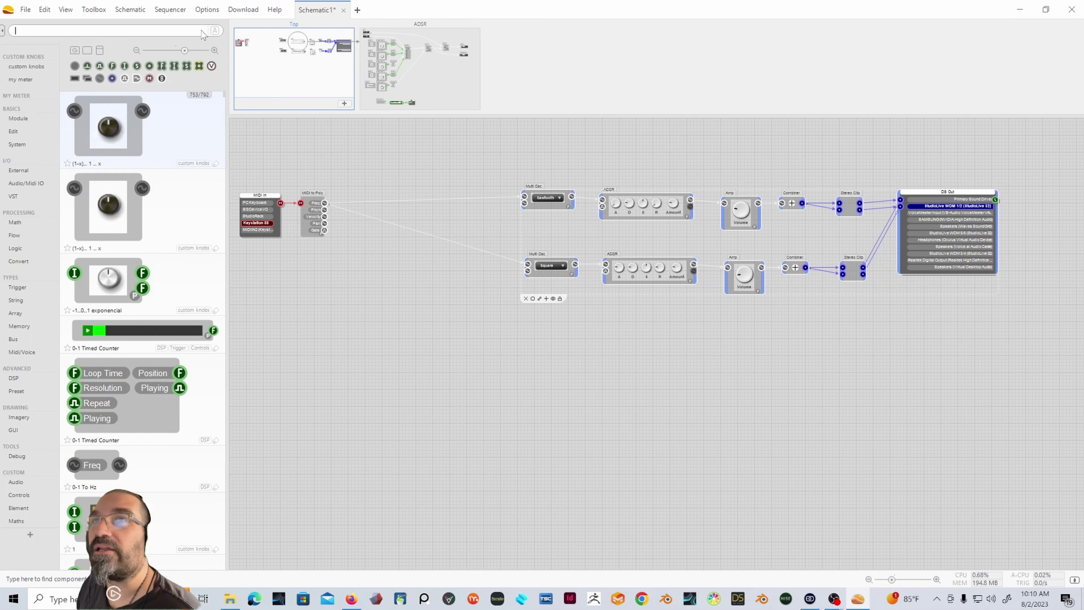
text(det)
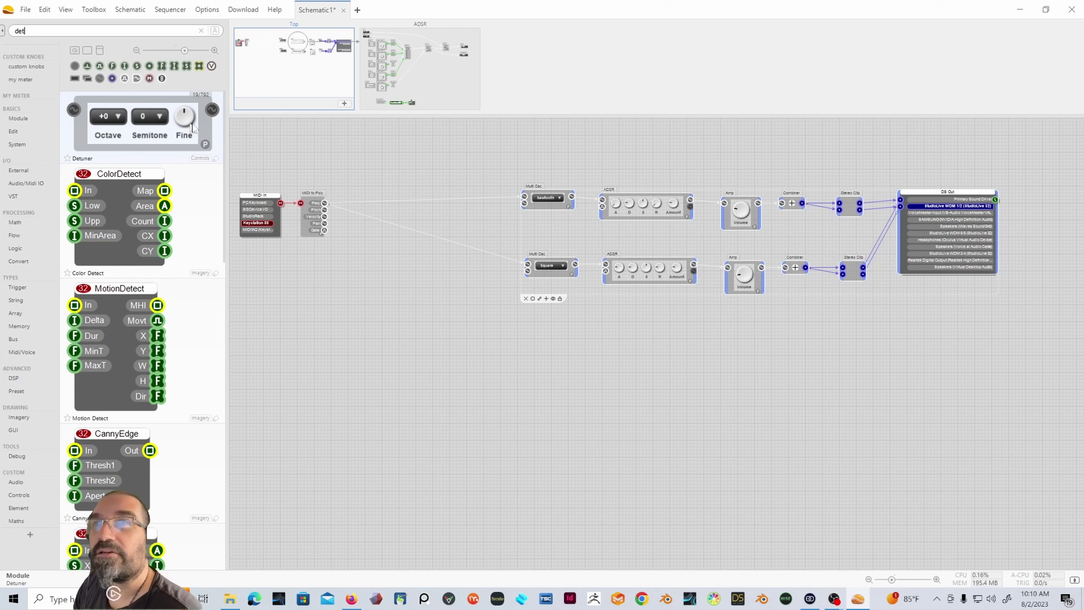
mouse_move(192, 126)
mouse_down()
mouse_move(318, 148)
mouse_move(267, 130)
mouse_move(172, 124)
mouse_up()
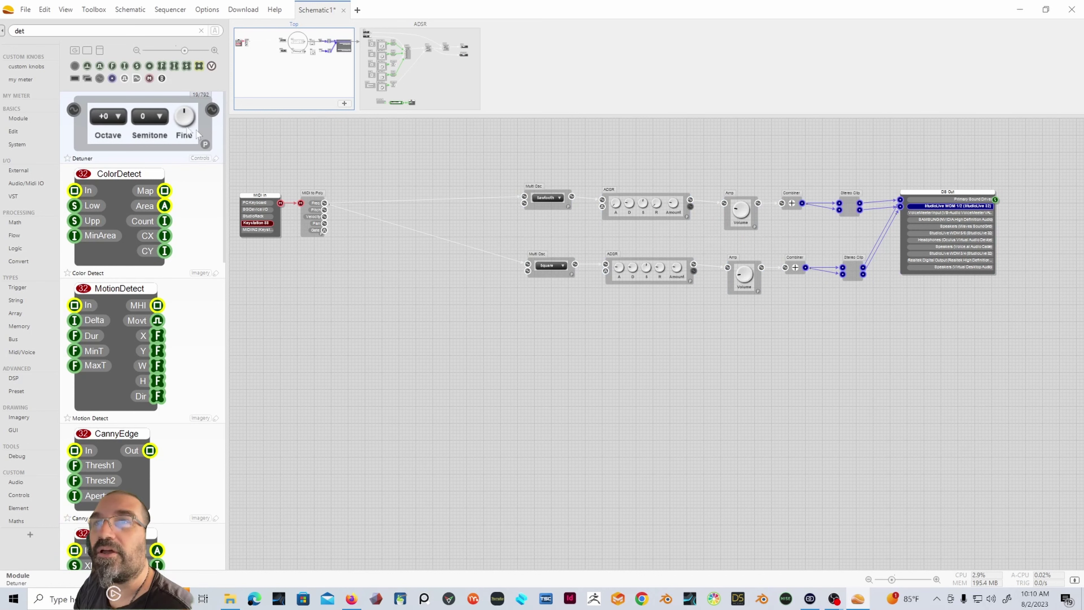
click(80, 128)
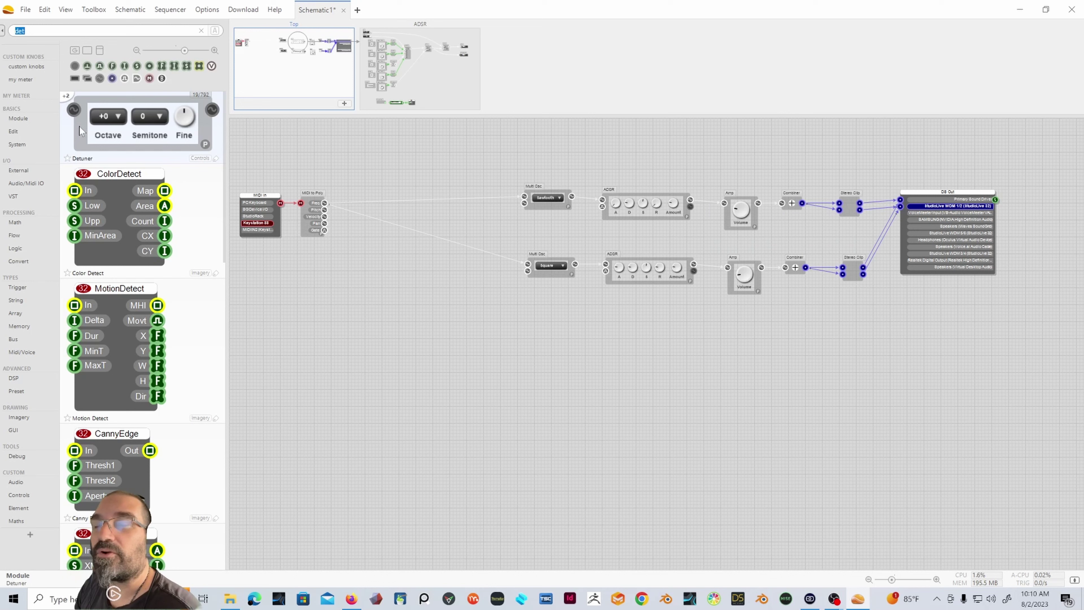
drag(80, 126, 408, 278)
click(476, 293)
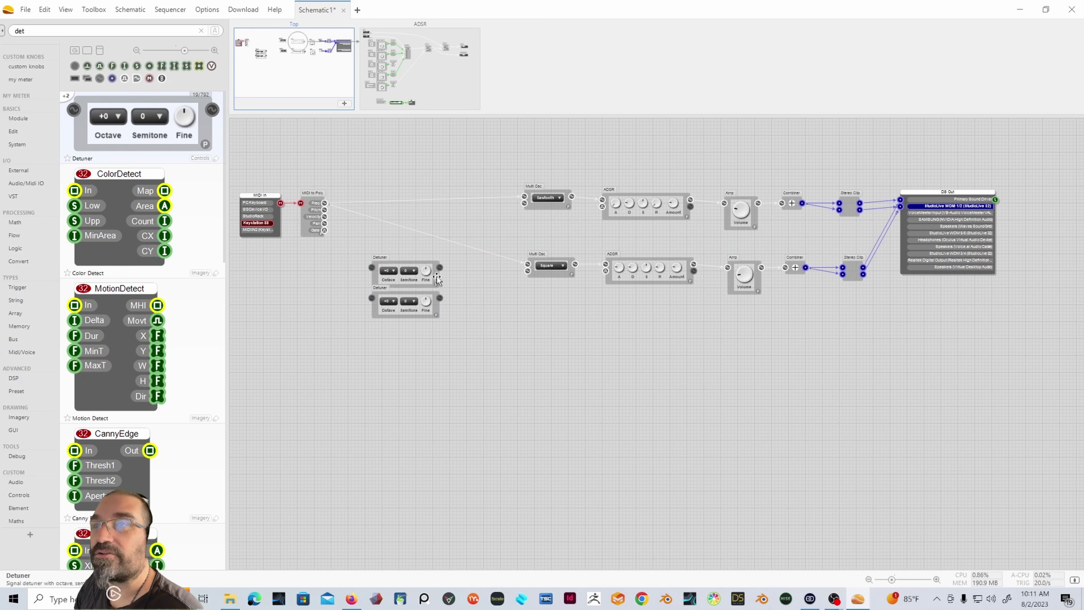
Step: Insert one Detuner into each link between MIDI to Poly and the Multi Oscs, aligning the two modules vertically
drag(436, 275, 475, 204)
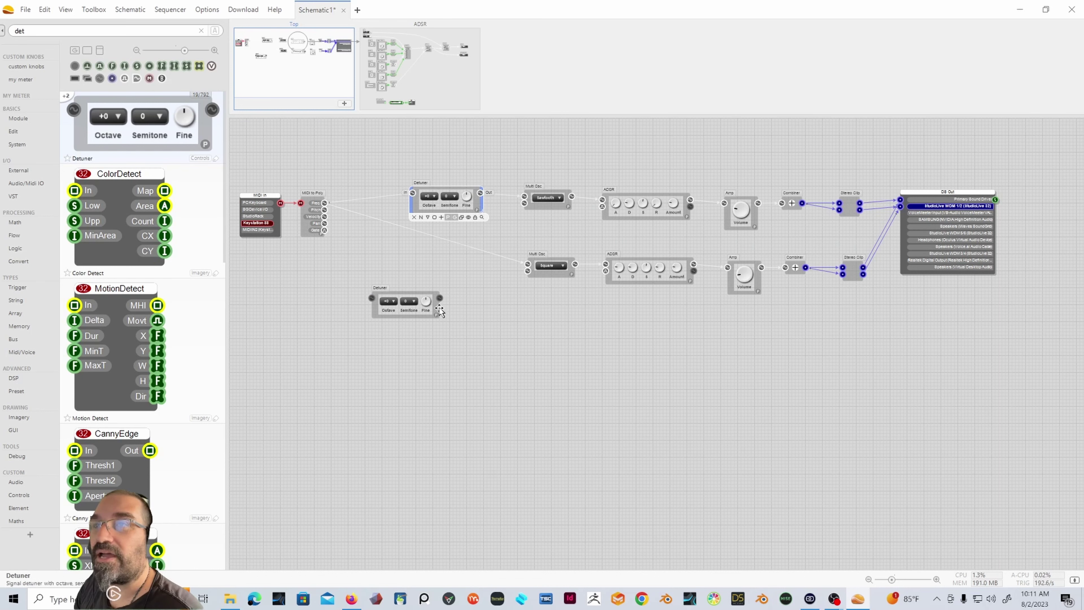
drag(436, 309, 466, 255)
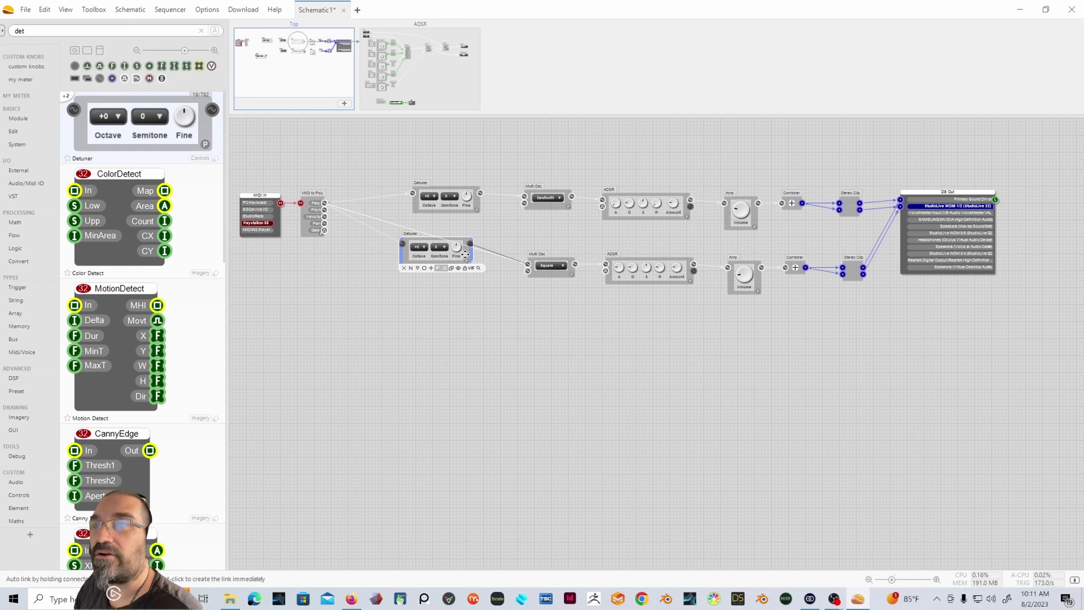
drag(480, 198, 470, 202)
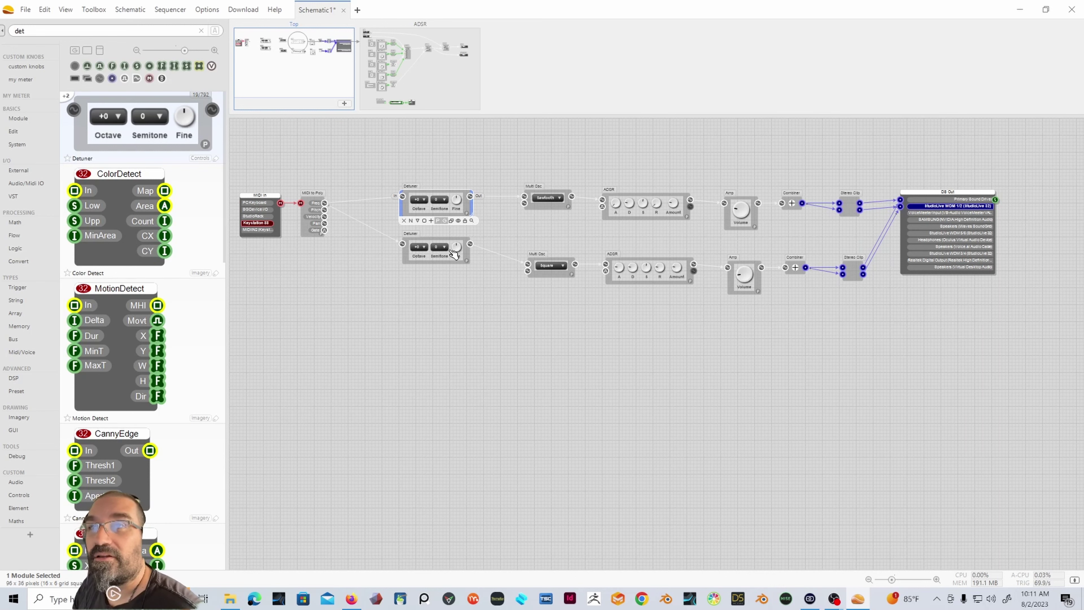
Step: Try the upper Detuner's octave at -1 and set it back to +0
click(427, 199)
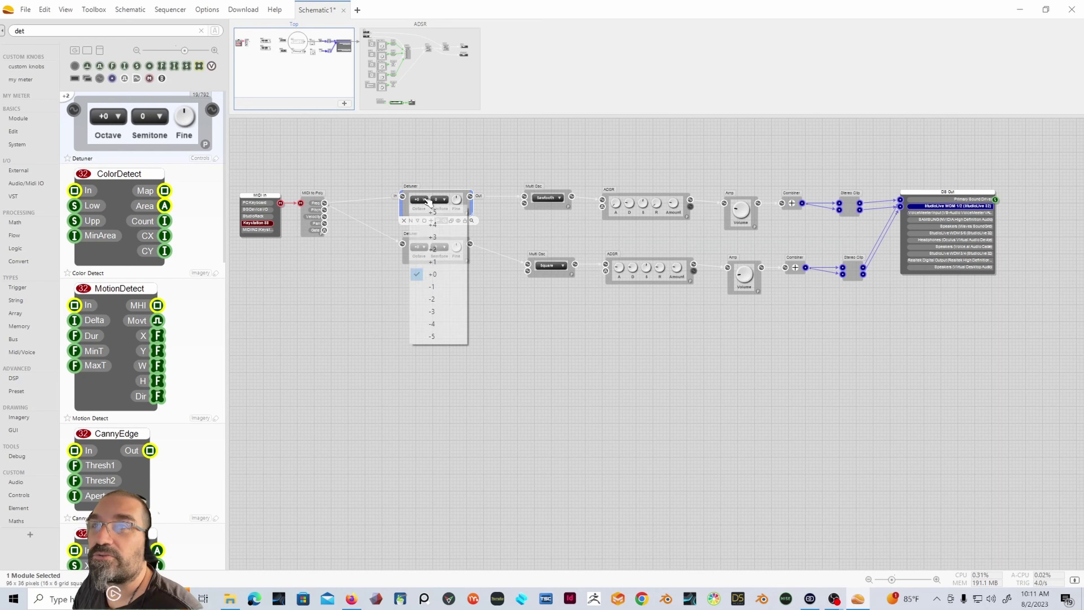
click(435, 286)
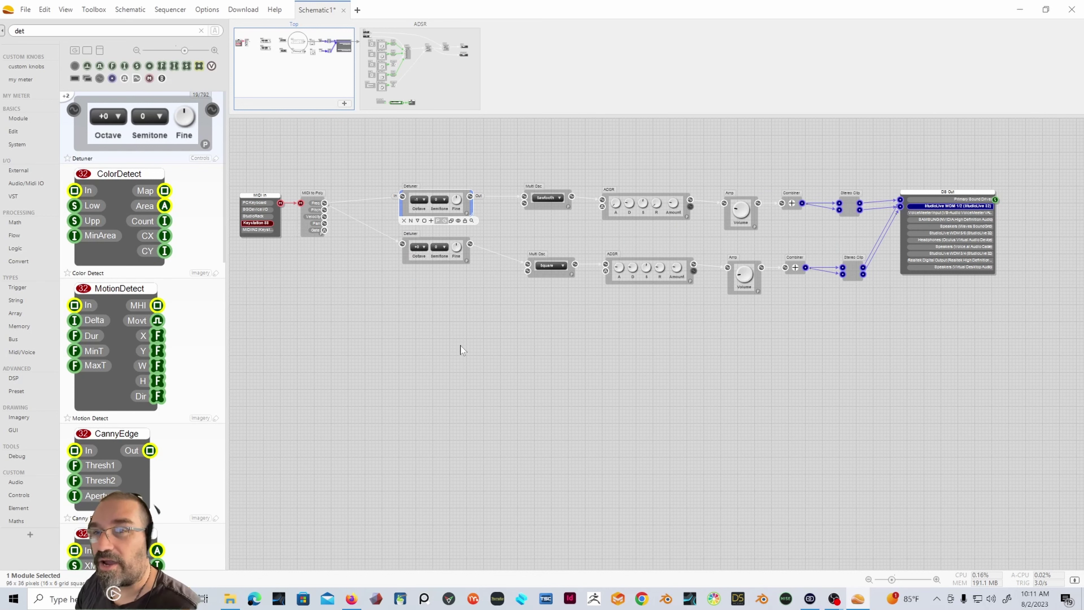
click(425, 200)
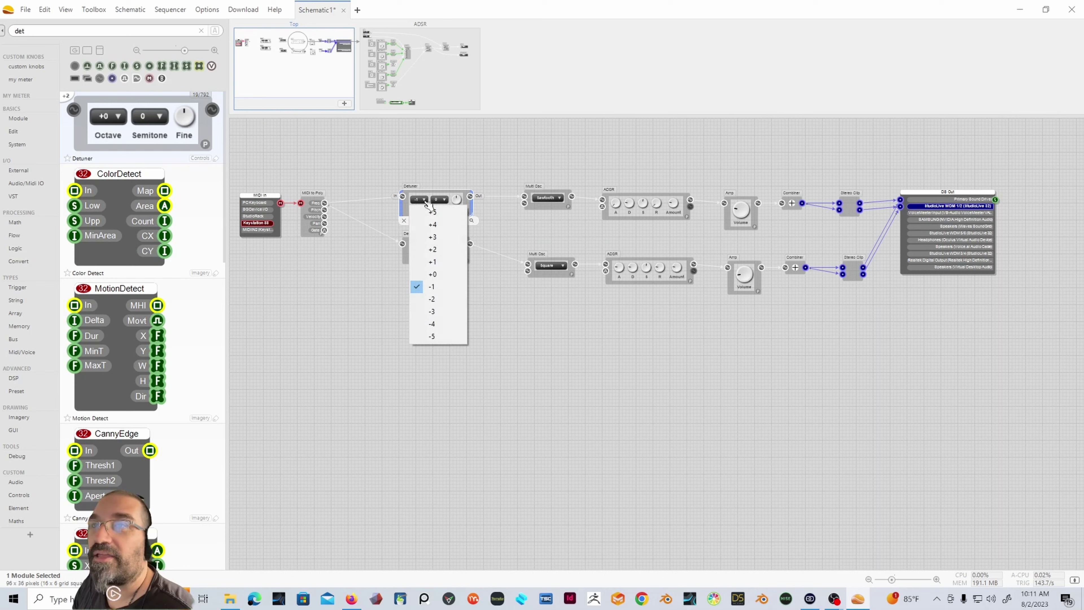
click(432, 273)
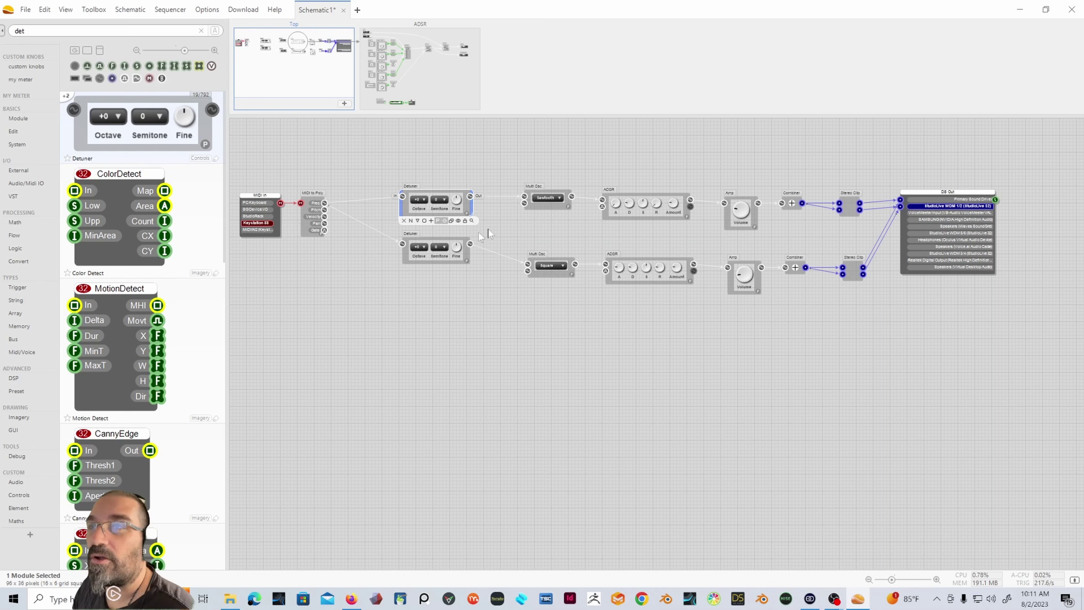
Step: Set the lower Multi Osc's waveform to Sawtooth and the lower Detuner's octave to -1
click(564, 267)
click(567, 290)
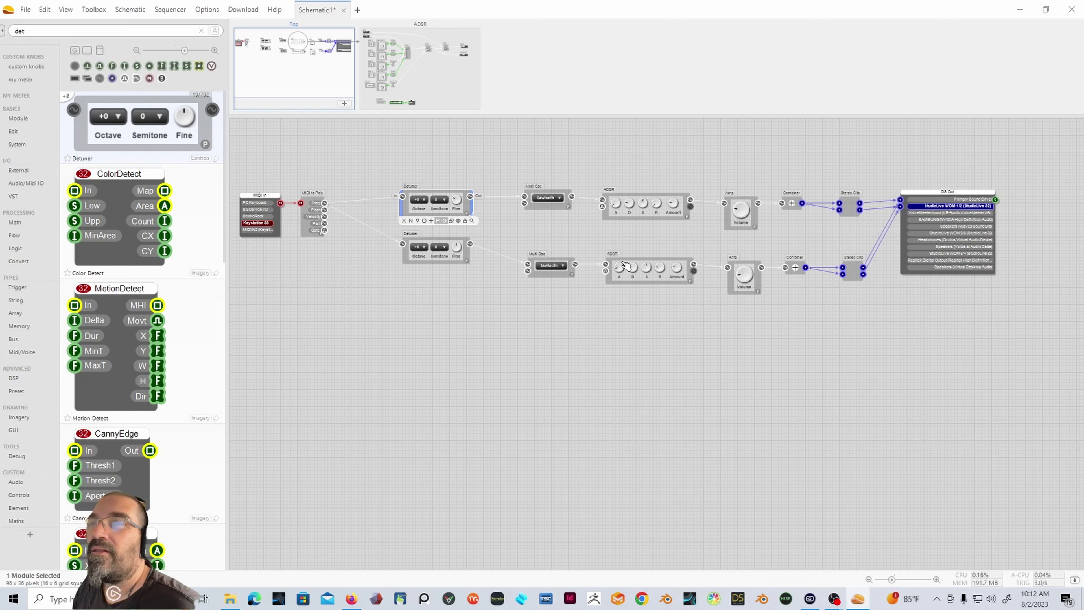
click(422, 246)
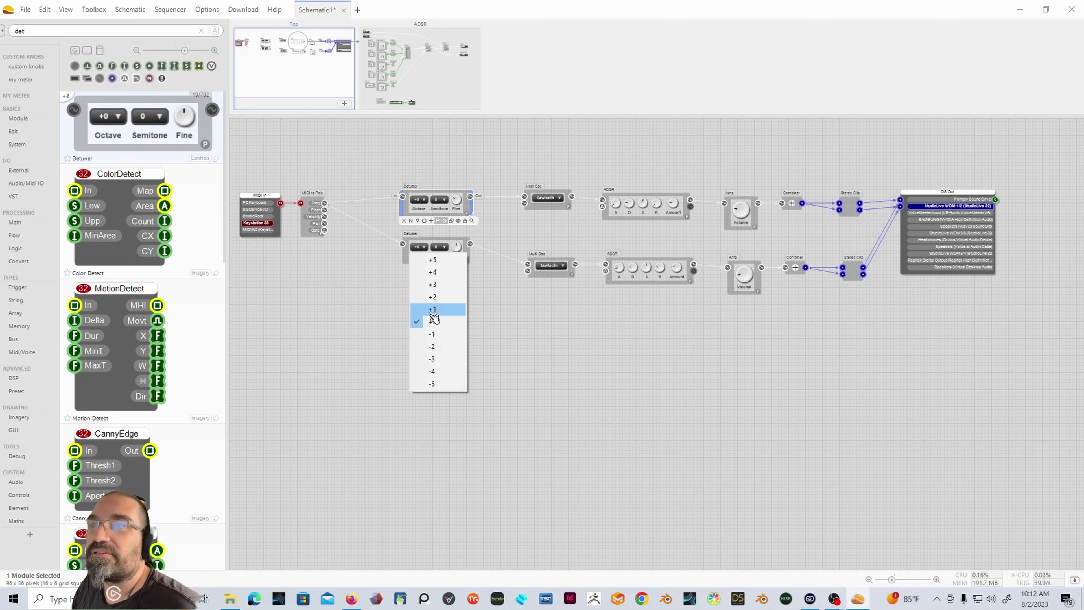
click(432, 335)
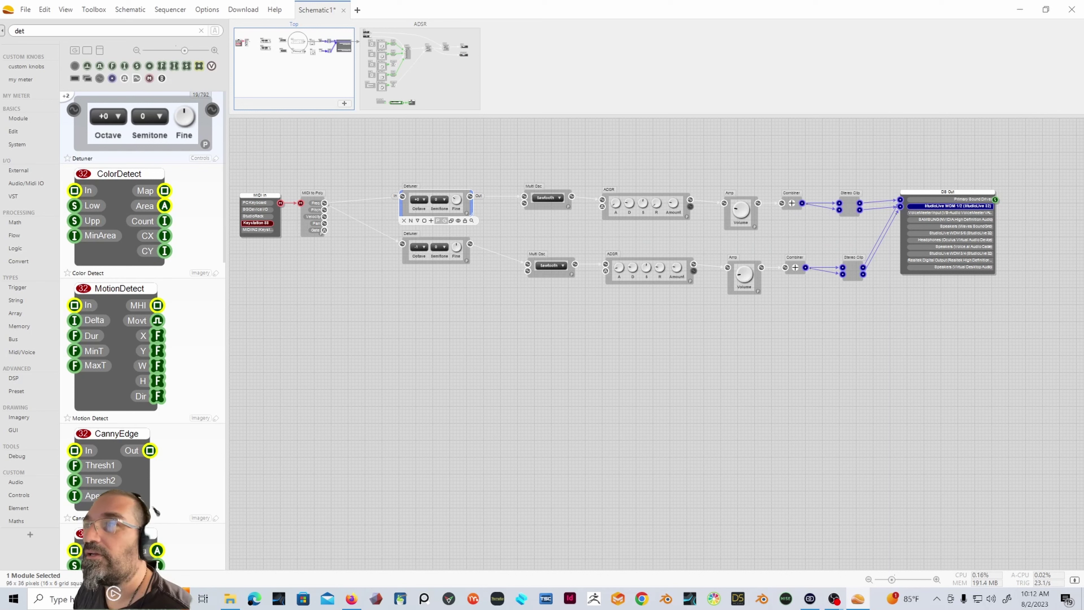
Step: Move DS Out farther from the Stereo Clips and lower the second Detuner to line up with its Multi Osc
drag(952, 194, 995, 196)
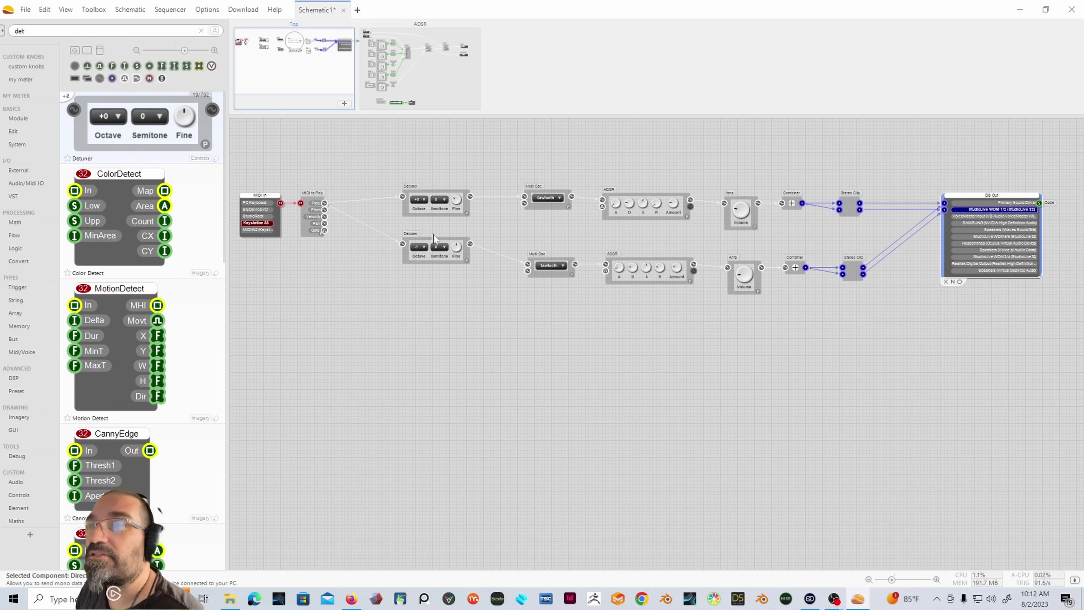
drag(440, 240, 443, 250)
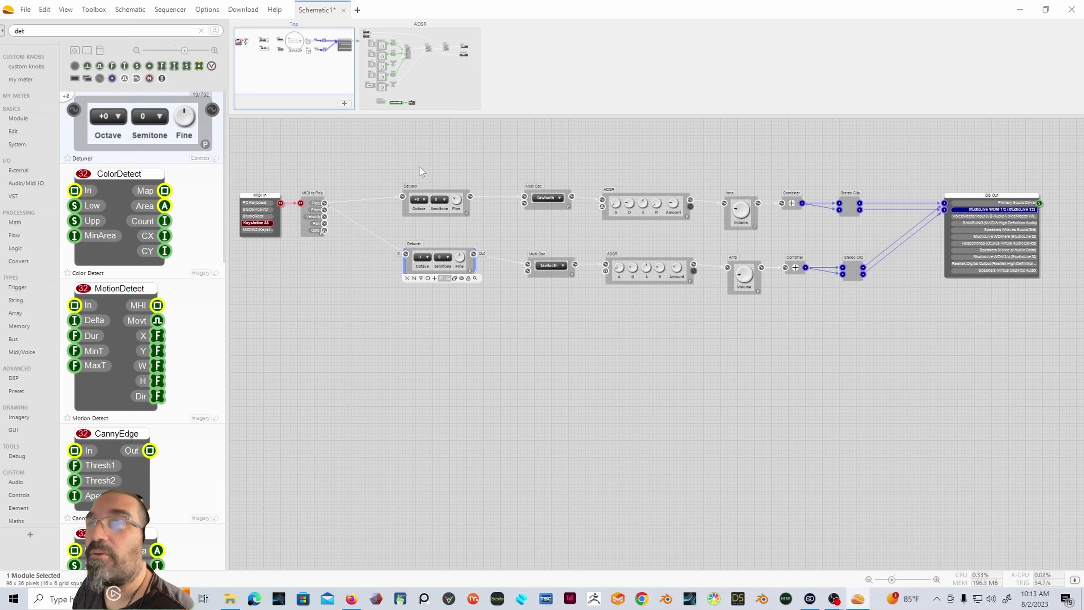
Step: Save the schematic to the Desktop under the file name "tutorial synth"
click(24, 10)
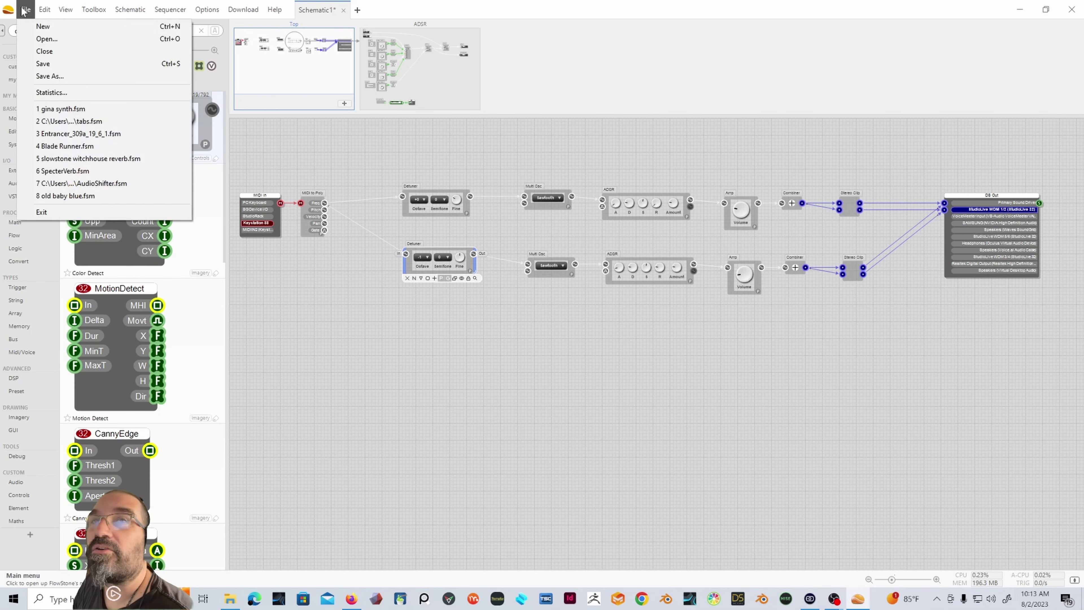
click(73, 77)
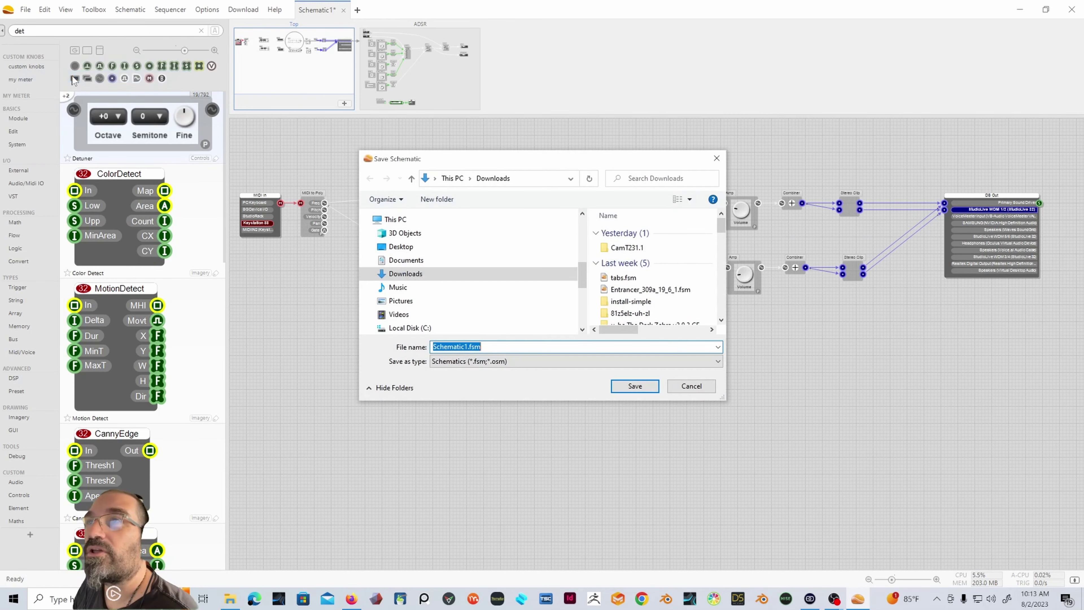
click(423, 248)
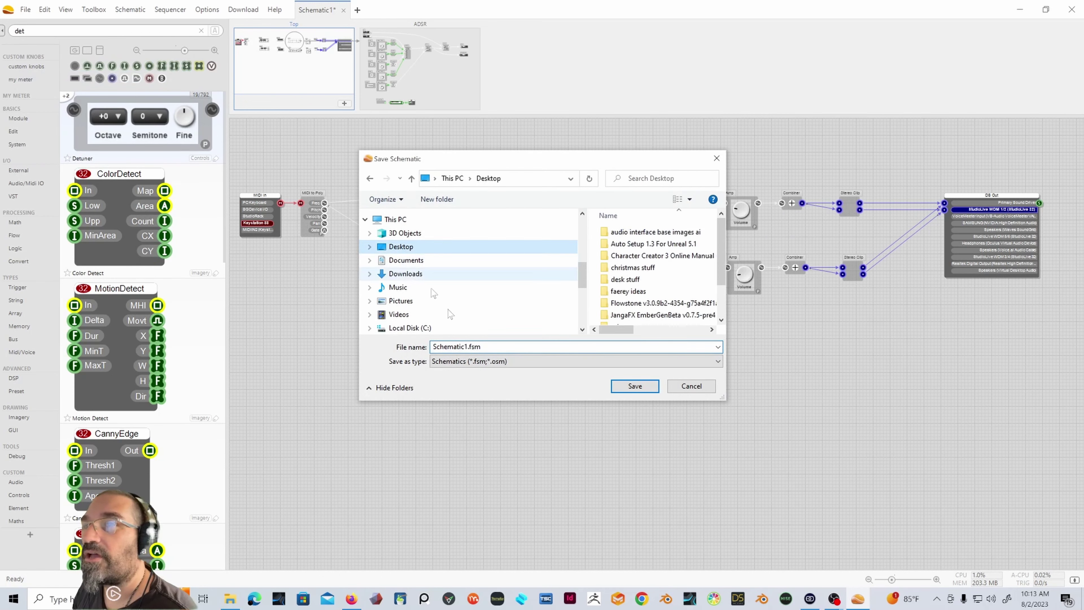
click(517, 353)
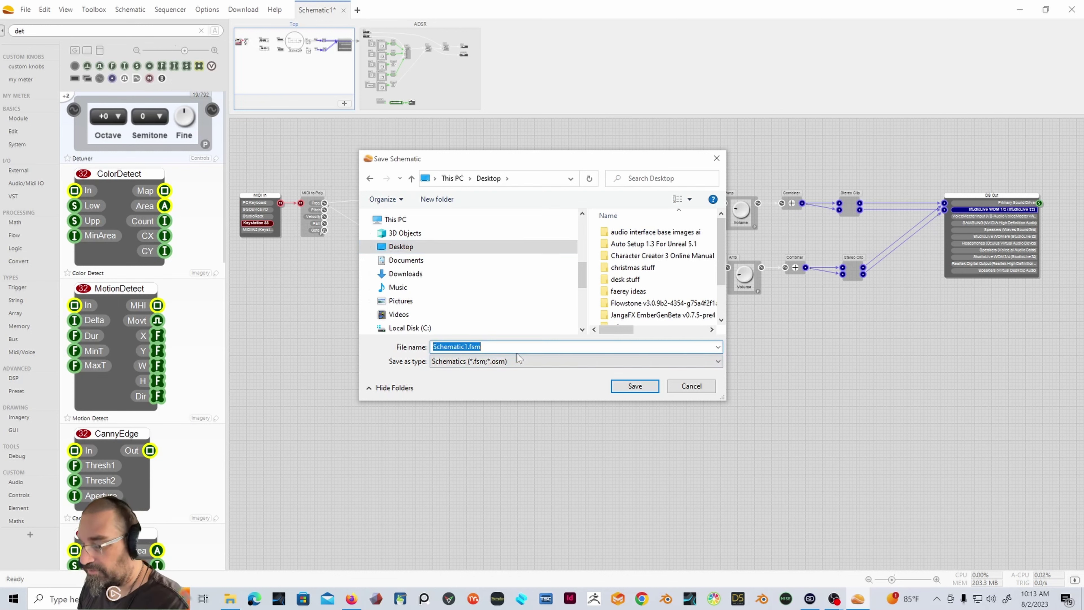
text(tutorial synth)
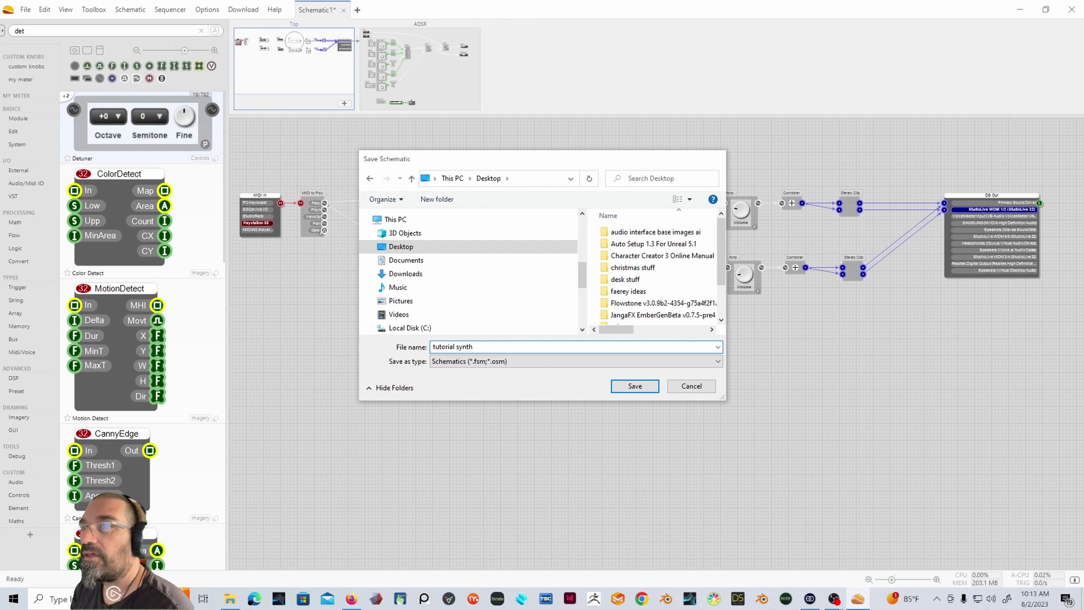
key(Return)
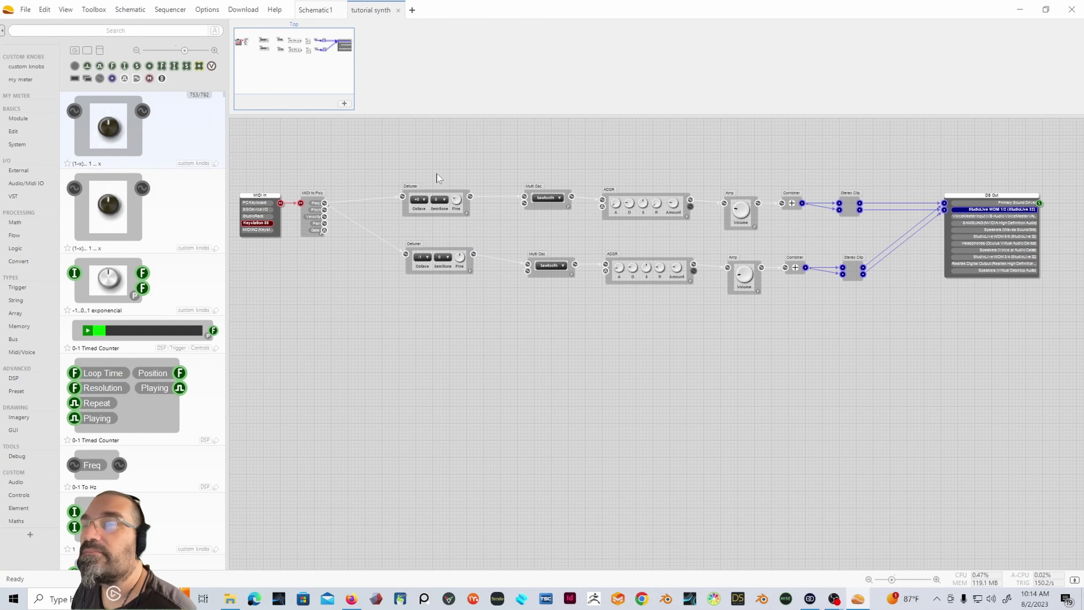
Step: Widen the gap between the ADSRs and Amps by shifting the oscillator modules toward MIDI to Poly and the output modules toward DS Out
drag(393, 164, 721, 311)
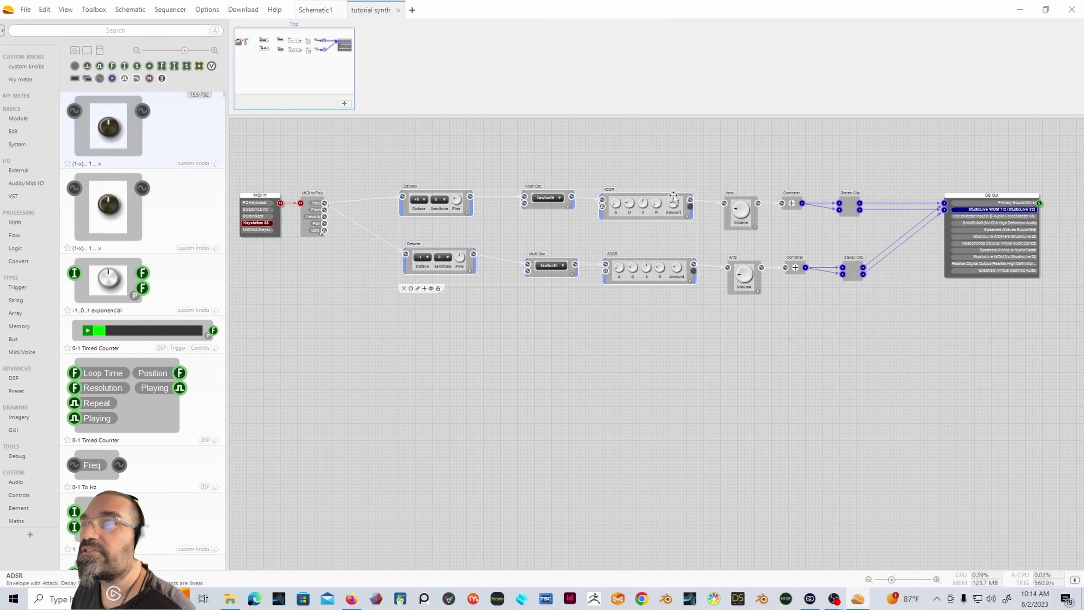
drag(673, 199, 631, 197)
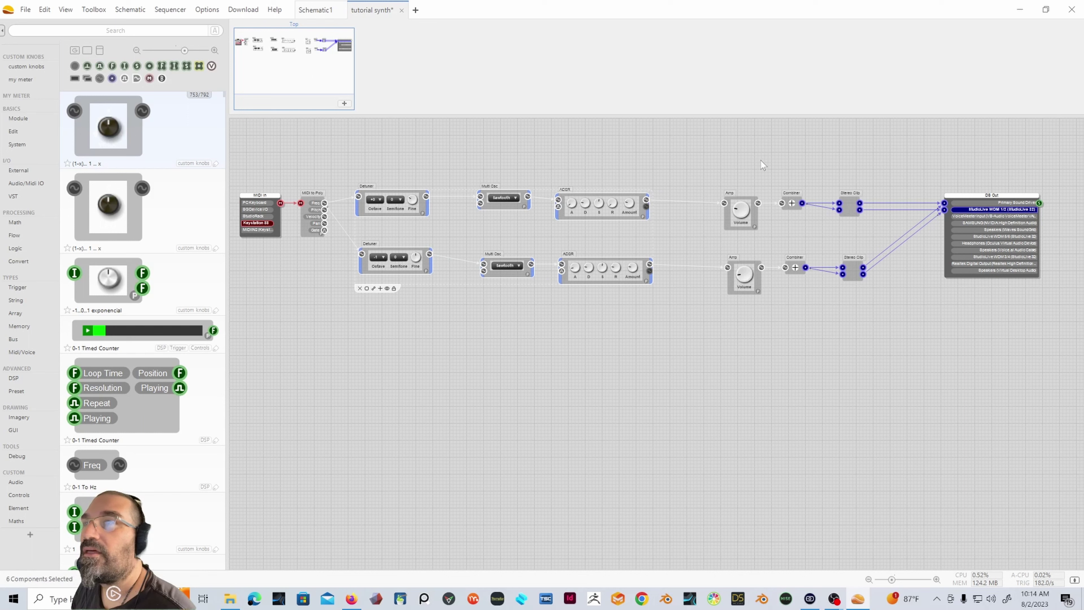
drag(698, 155, 880, 310)
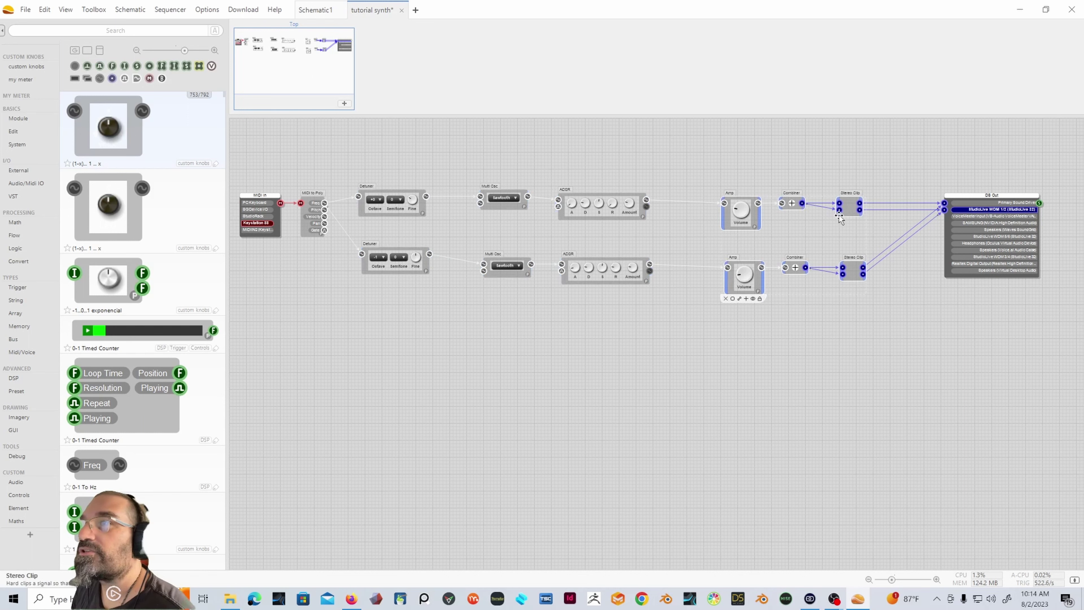
drag(851, 209, 912, 210)
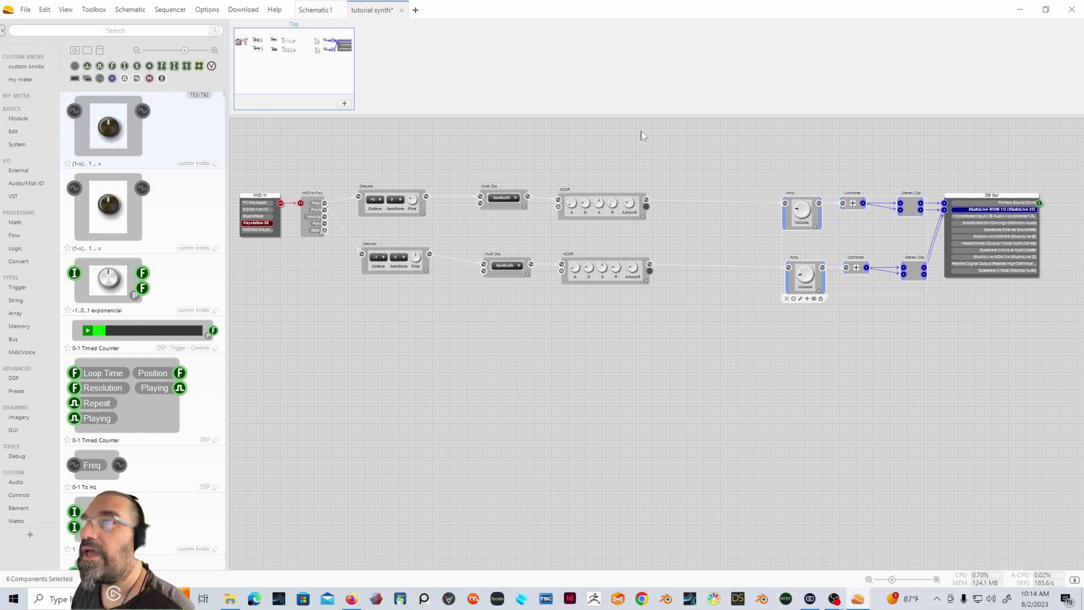
Step: Search the module library for "filter" and place a State Variable Filter between the upper ADSR and Amp
click(183, 29)
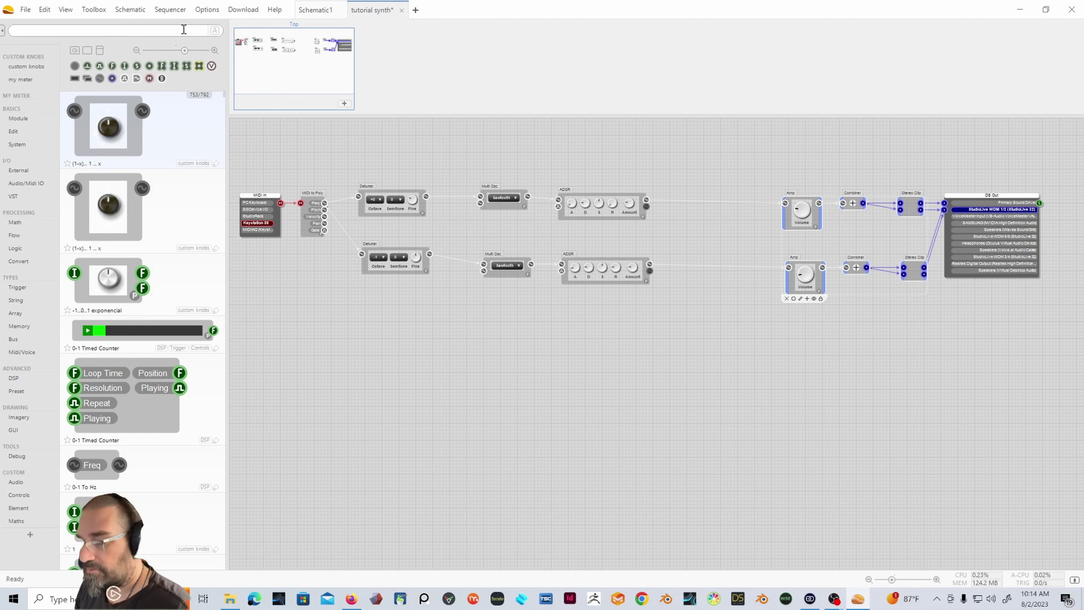
text(filter)
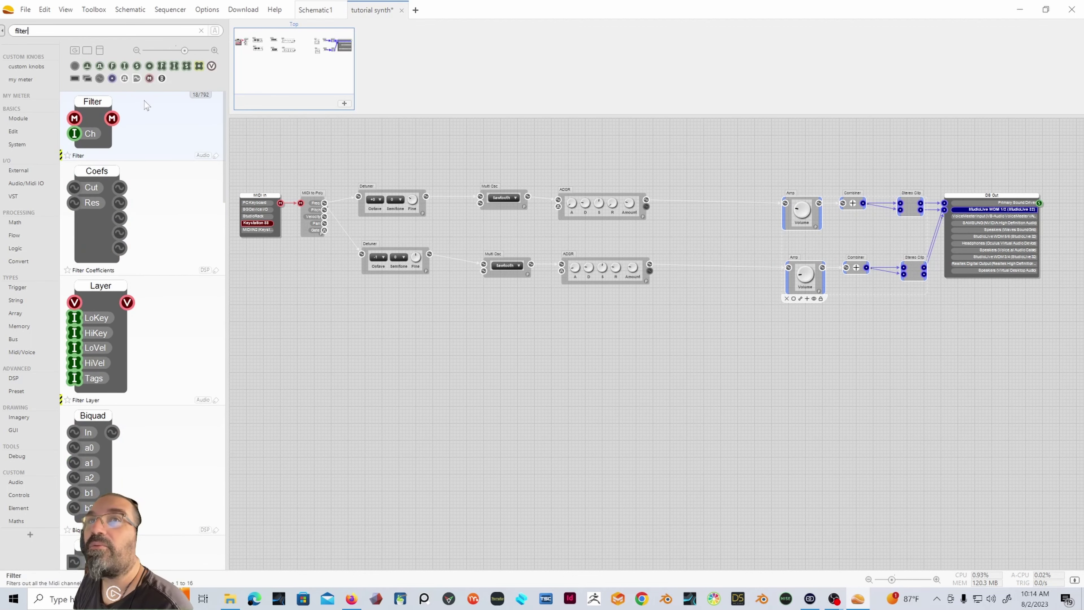
scroll(167, 284, down, 10)
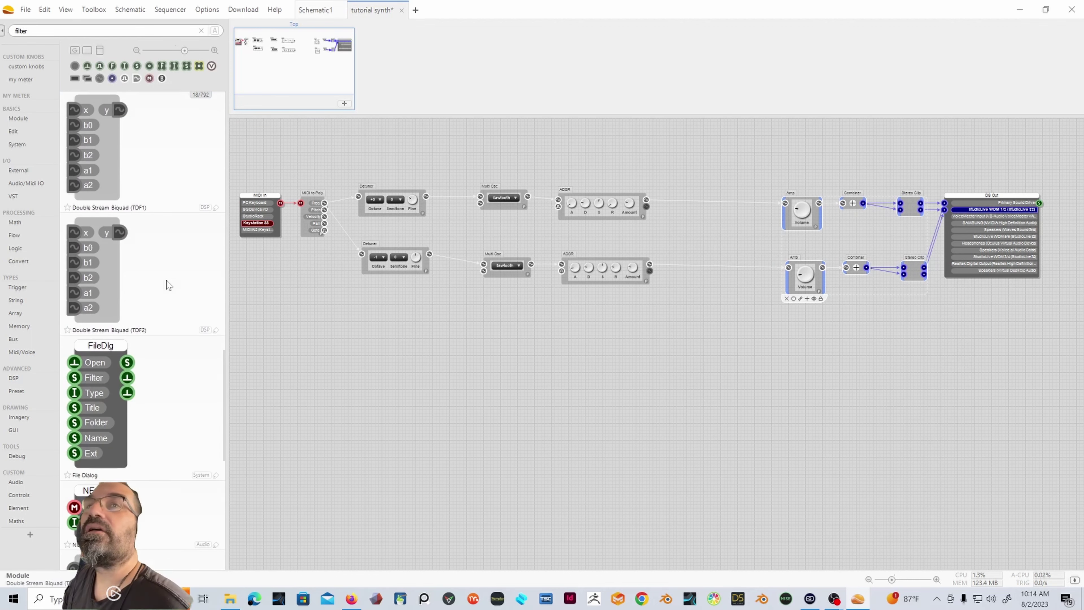
scroll(167, 284, up, 2)
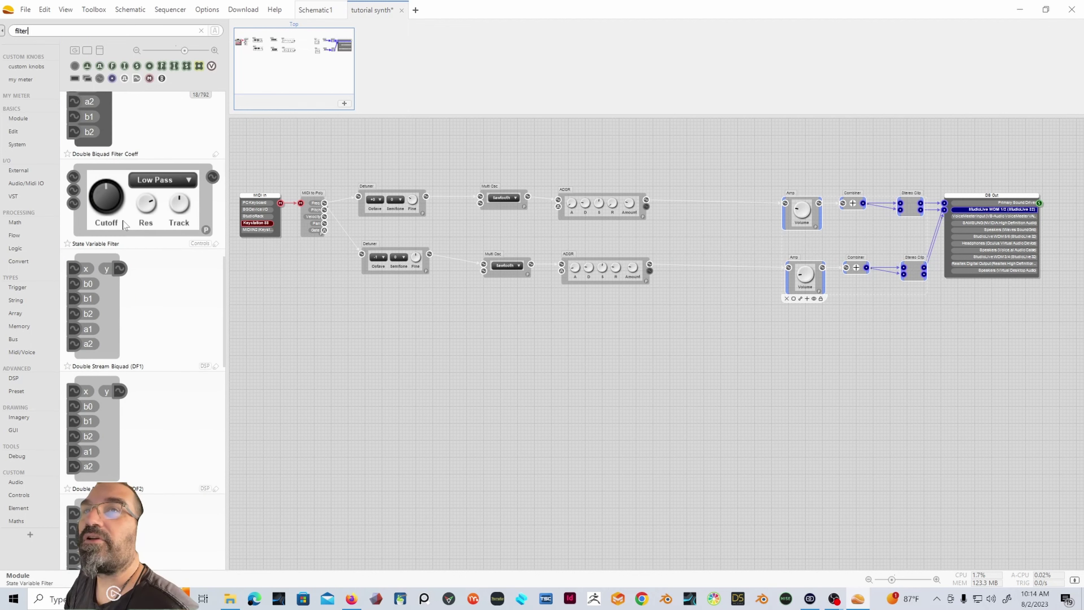
drag(124, 225, 729, 210)
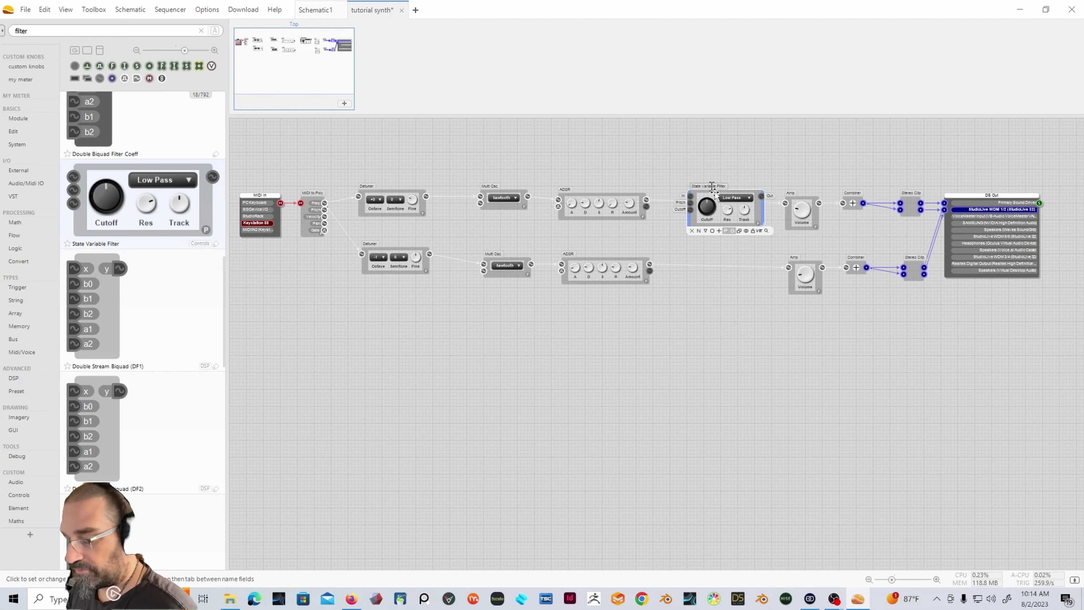
Step: Wire the upper ADSR's output to the State Variable Filter's In and Pitch and the filter's output to the Amp, then straighten the layout
click(937, 579)
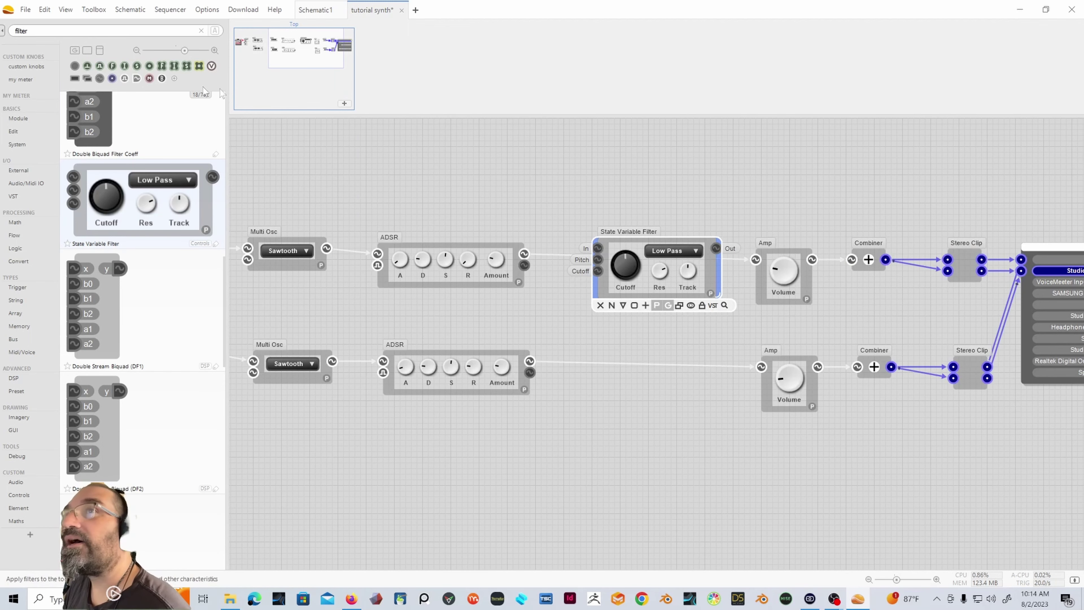
mouse_move(305, 48)
mouse_down()
mouse_move(332, 45)
mouse_move(321, 45)
mouse_up()
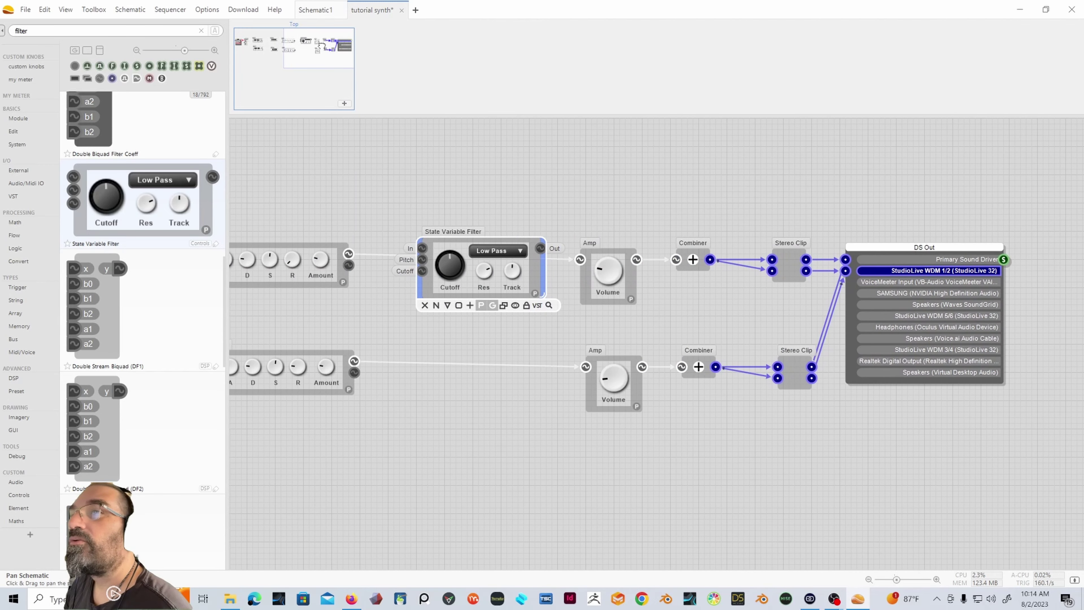
click(331, 242)
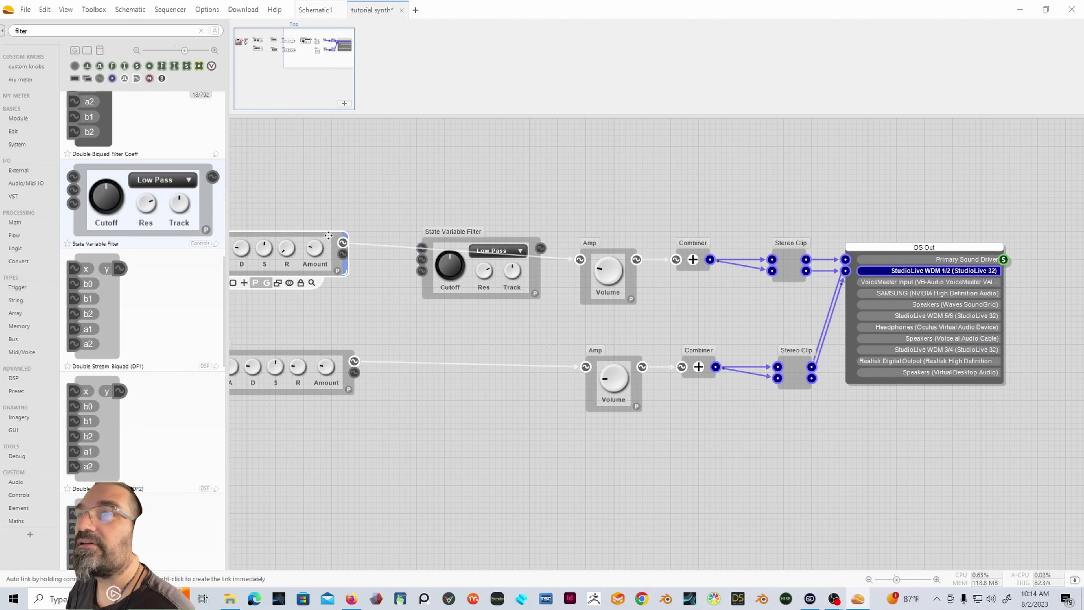
drag(331, 242, 331, 248)
drag(512, 240, 497, 221)
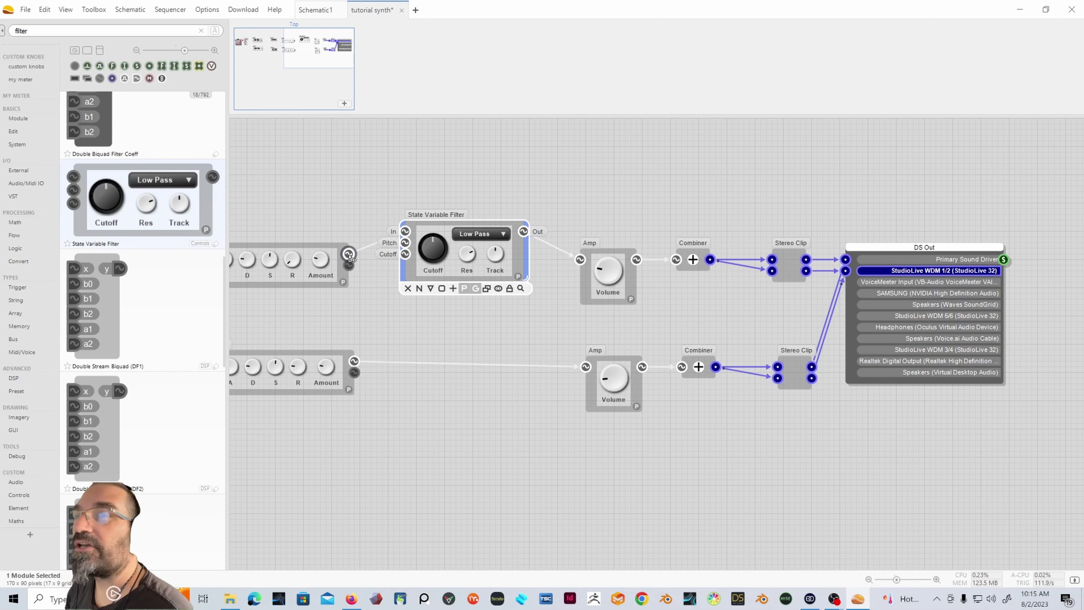
drag(364, 255, 405, 244)
drag(481, 220, 486, 236)
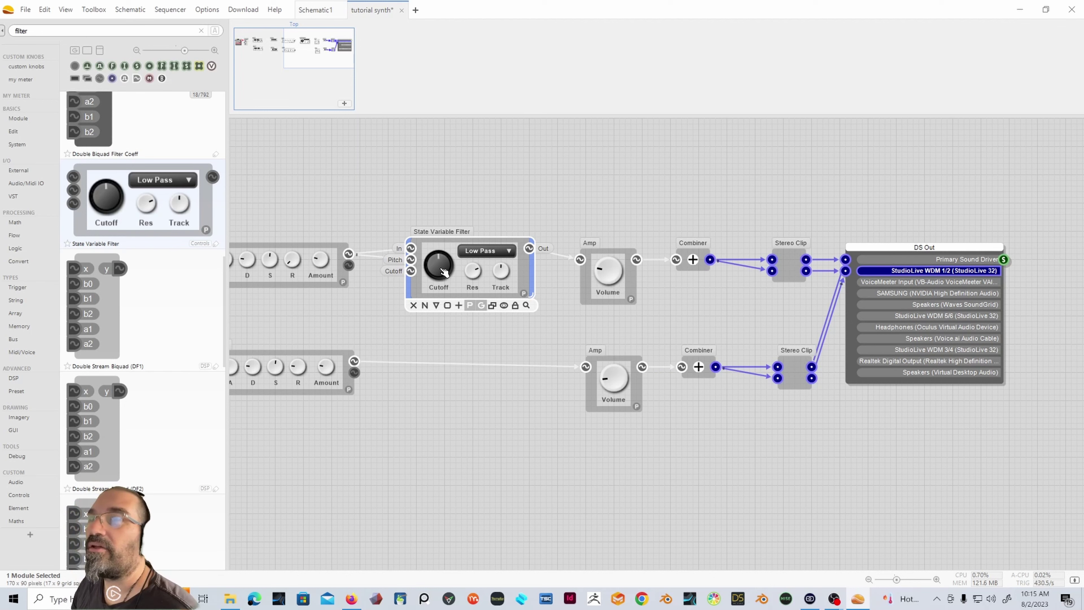
Step: Turn up the State Variable Filter's Cutoff and lower its Res, keeping the Low Pass filter type
mouse_move(443, 268)
mouse_down()
mouse_move(443, 253)
mouse_move(440, 268)
mouse_up()
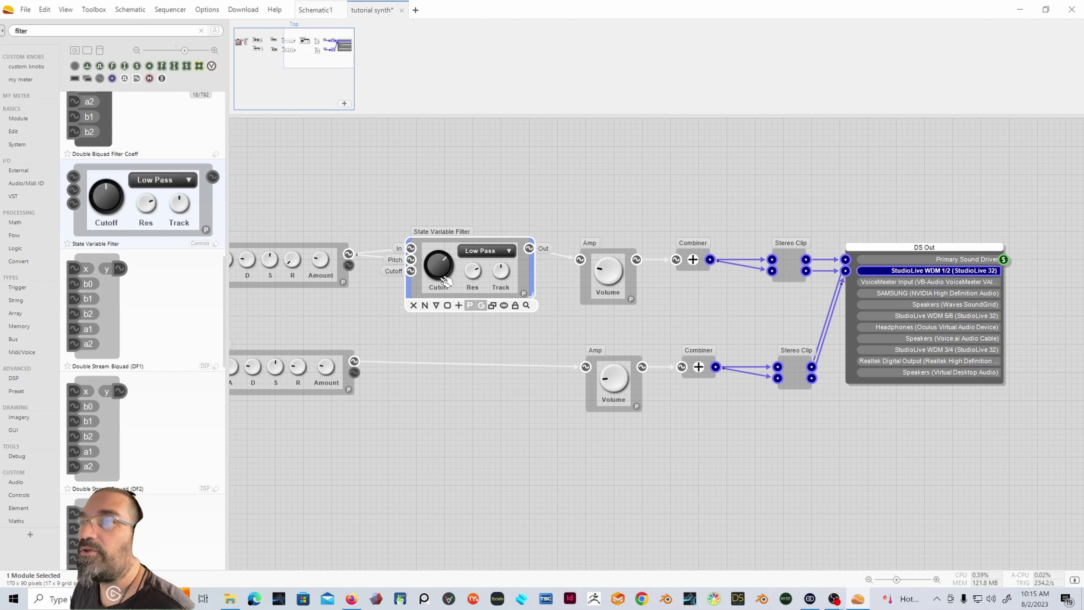
drag(443, 267, 457, 290)
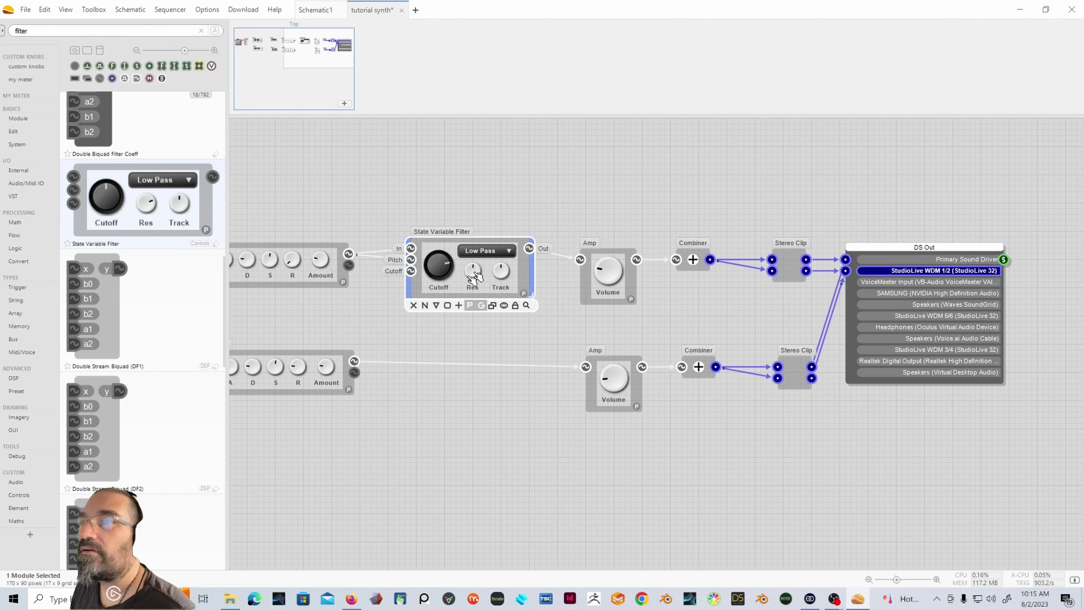
click(500, 252)
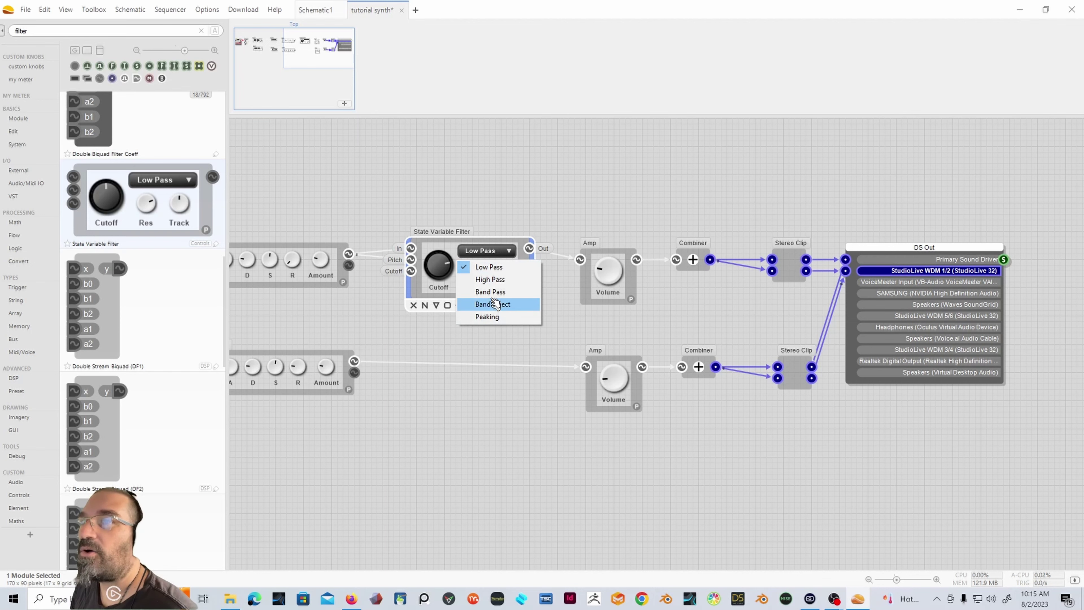
click(572, 330)
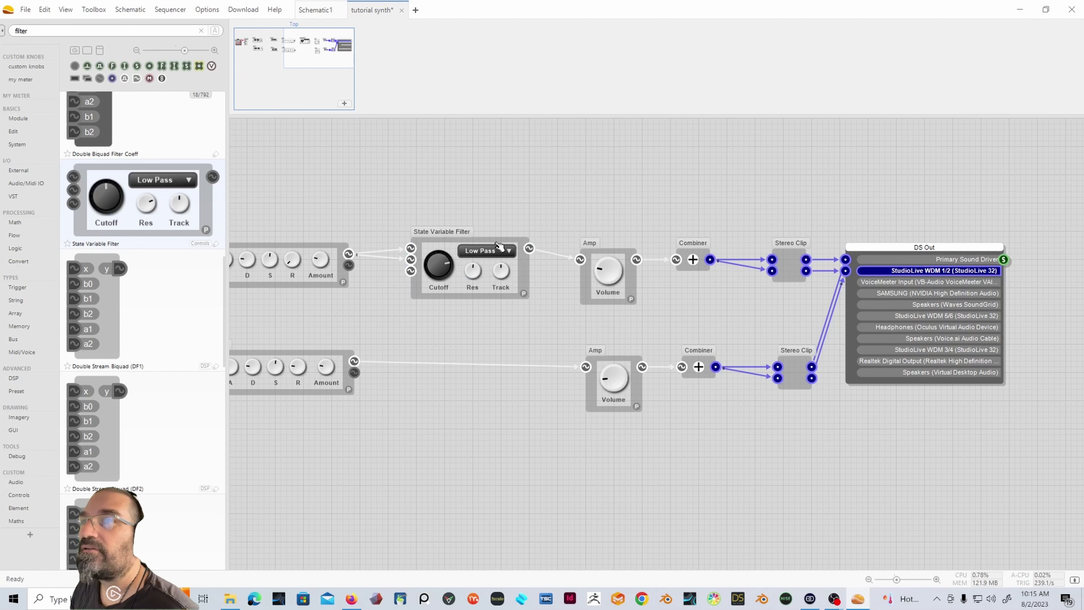
click(505, 282)
Step: Search the module library for "lfo" and place a Multi LFO between the two ADSRs, raising the upper ADSR to make room
scroll(685, 280, left, 5)
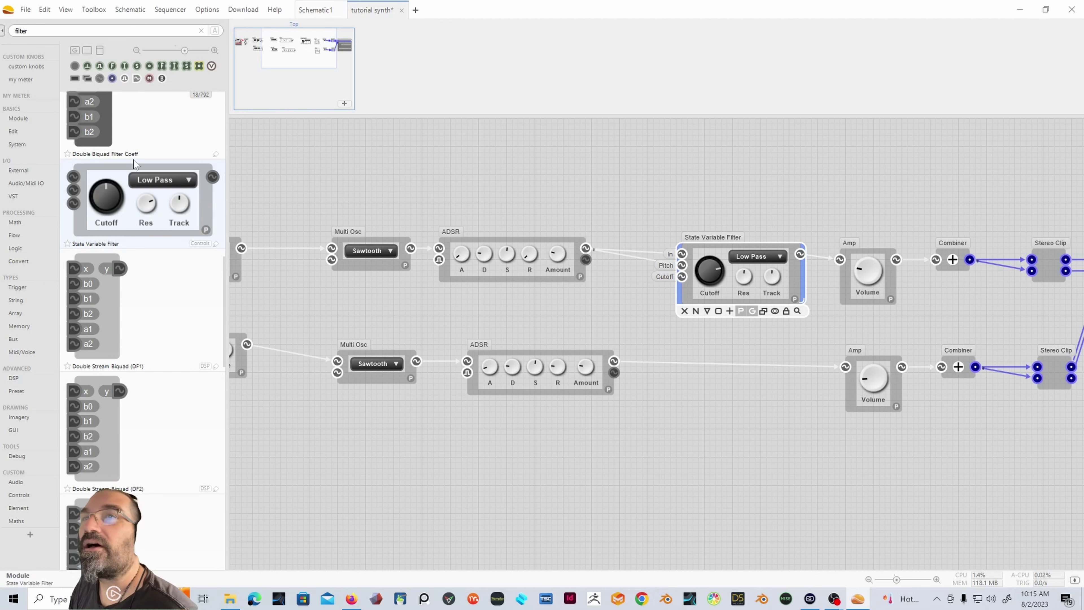
click(201, 32)
text(lfo)
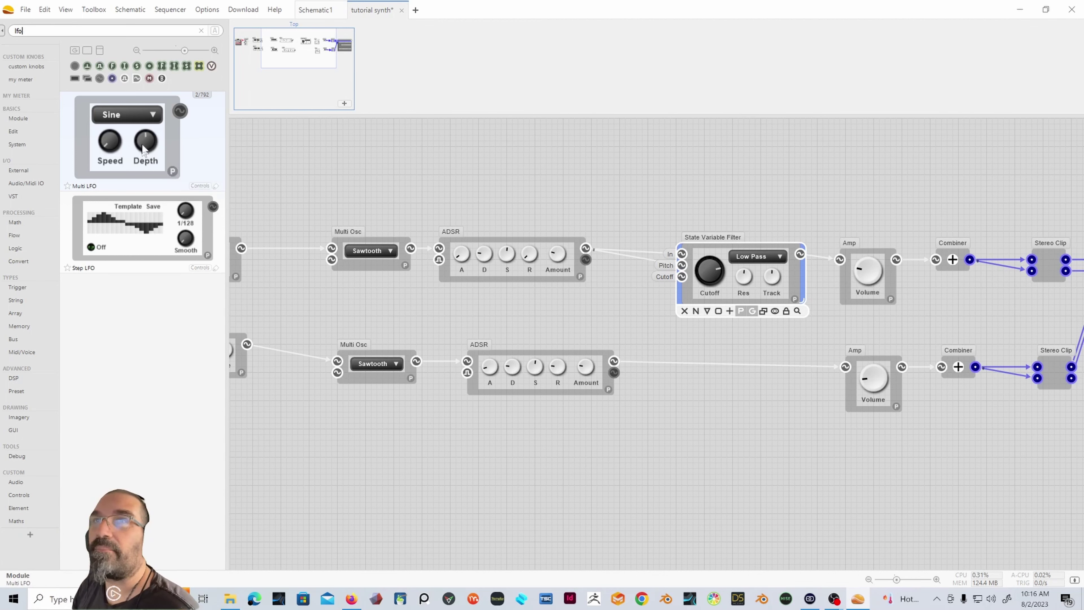
drag(176, 131, 611, 307)
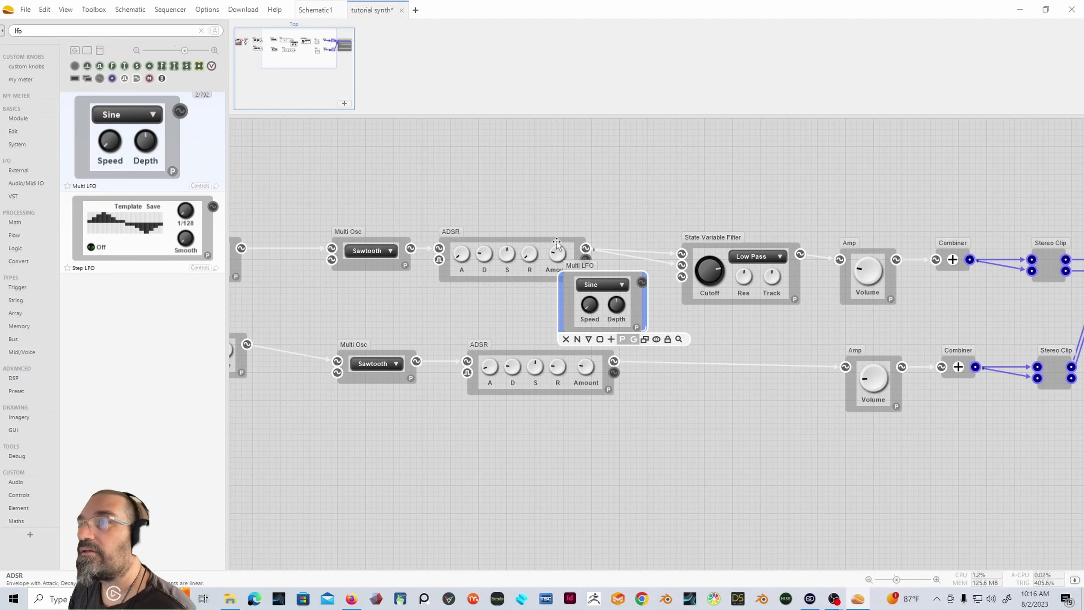
drag(557, 242, 556, 214)
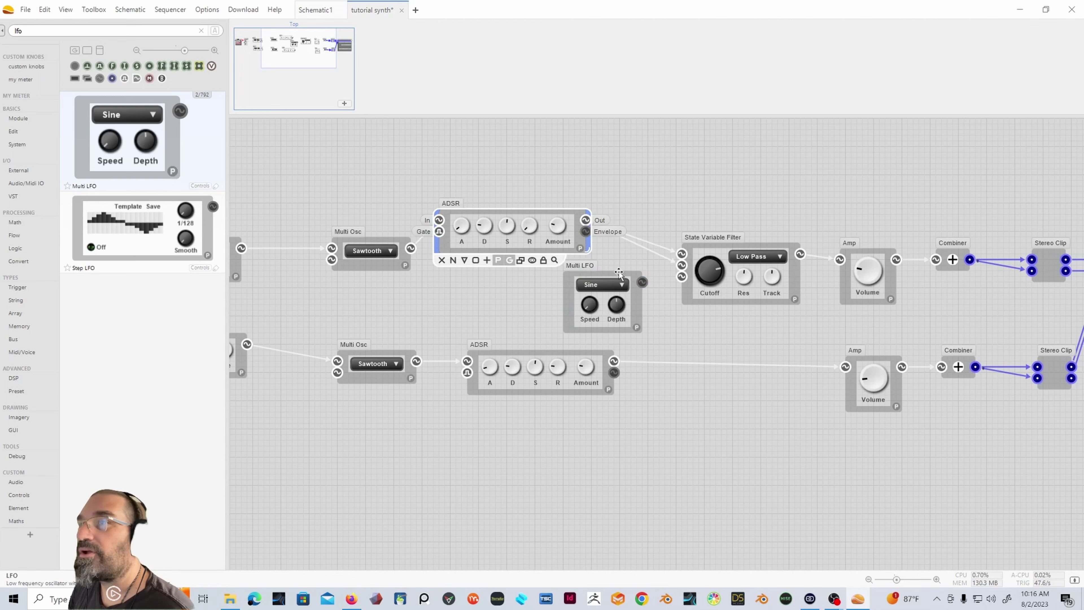
drag(619, 274, 585, 268)
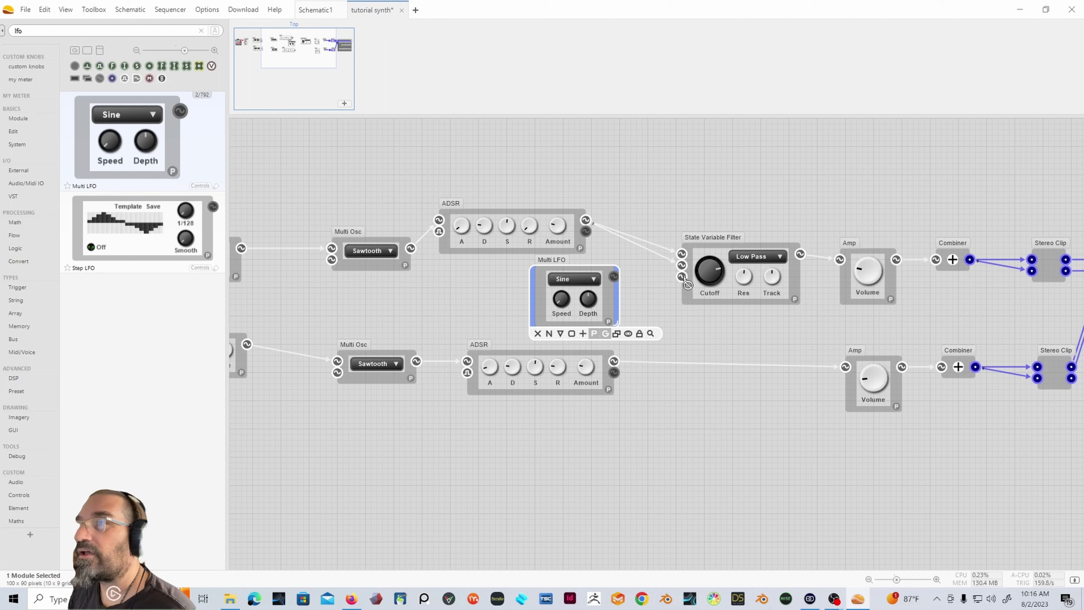
Step: Link the Multi LFO's output to the State Variable Filter's Cutoff input and move the LFO closer to the filter
drag(616, 280, 682, 277)
drag(611, 270, 645, 270)
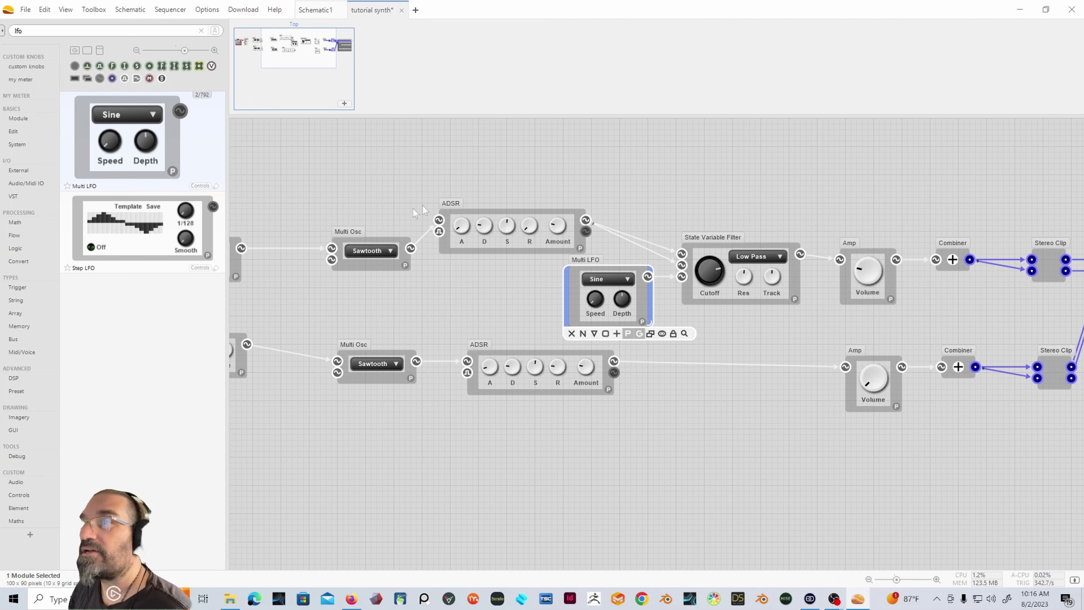
drag(619, 265, 631, 265)
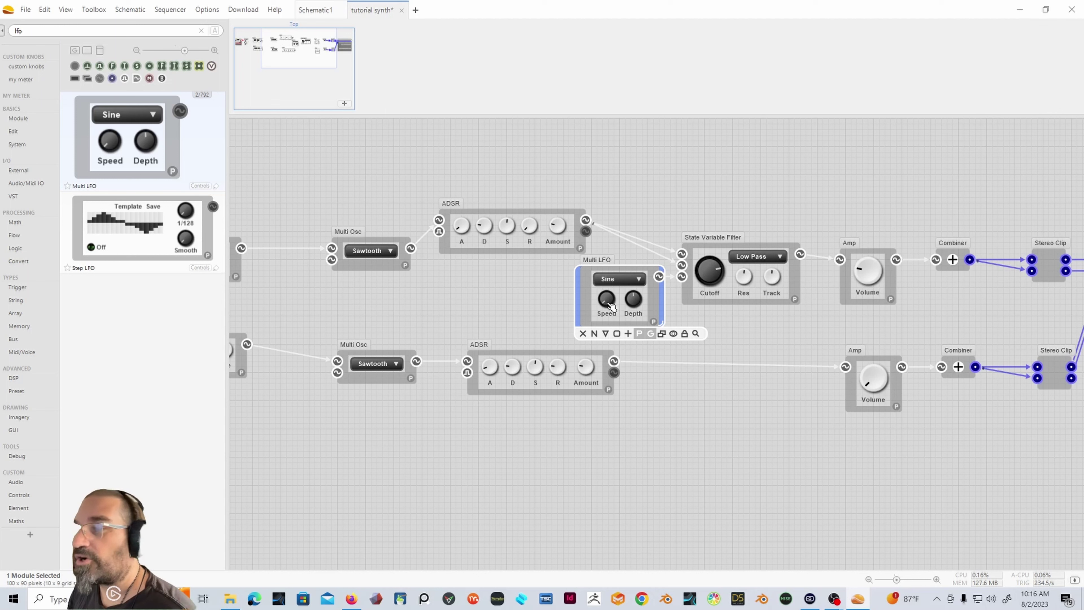
Step: Turn up the Multi LFO's Speed to about mid-range and increase its Depth
drag(609, 294, 618, 237)
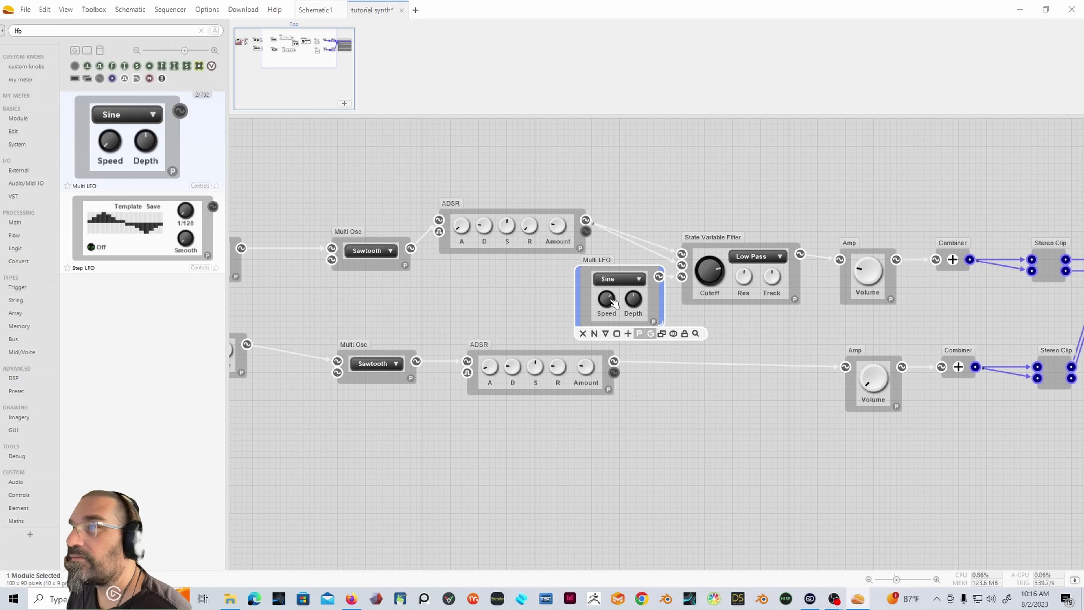
drag(614, 302, 621, 280)
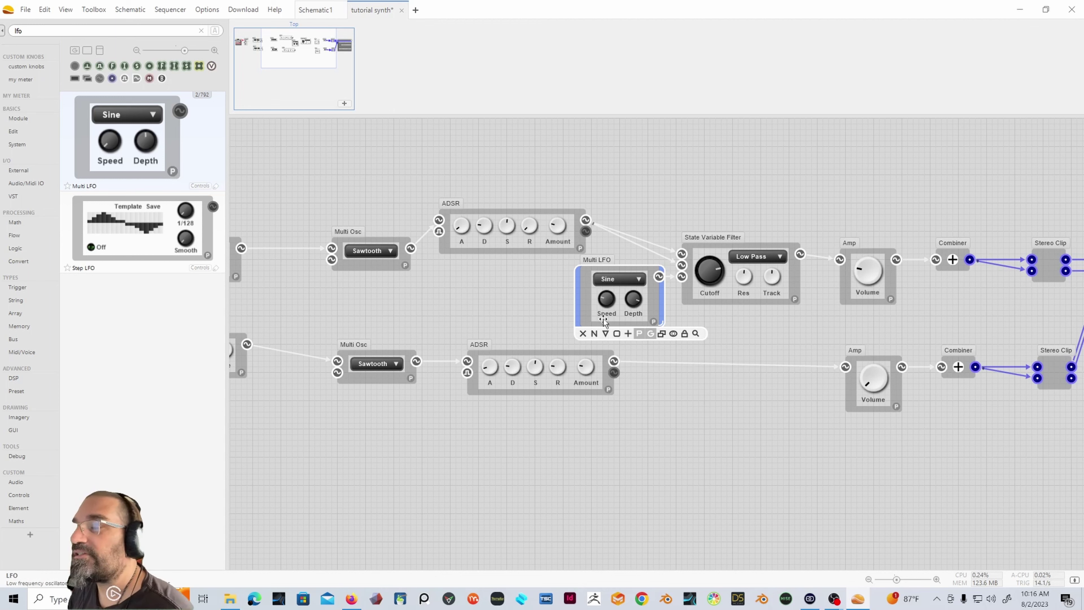
mouse_move(604, 321)
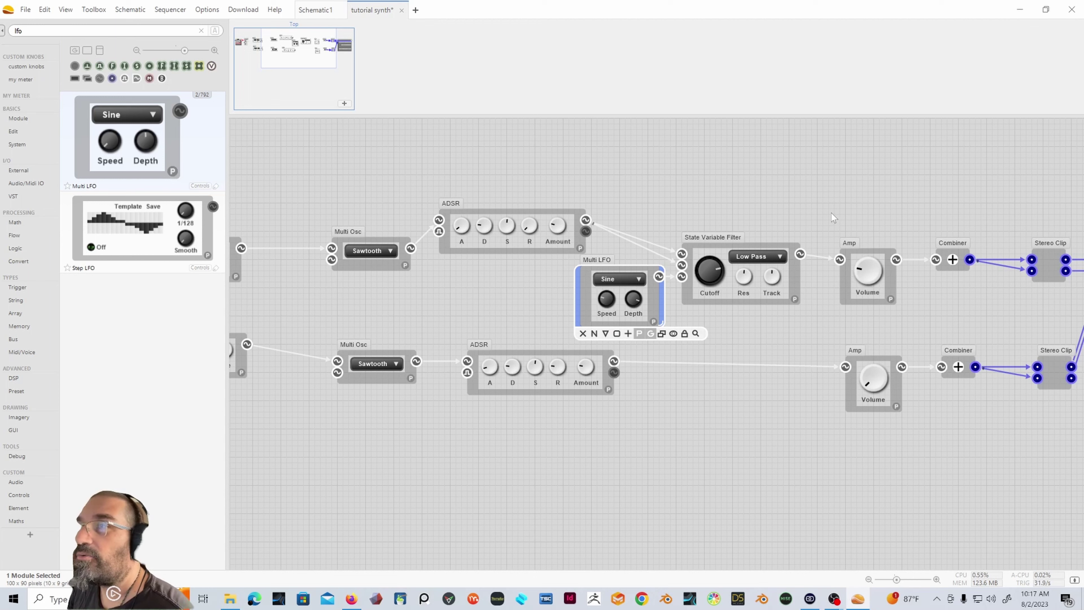
Step: Duplicate the Multi LFO together with the State Variable Filter and position the linked copies below the lower ADSR
shift+click(685, 281)
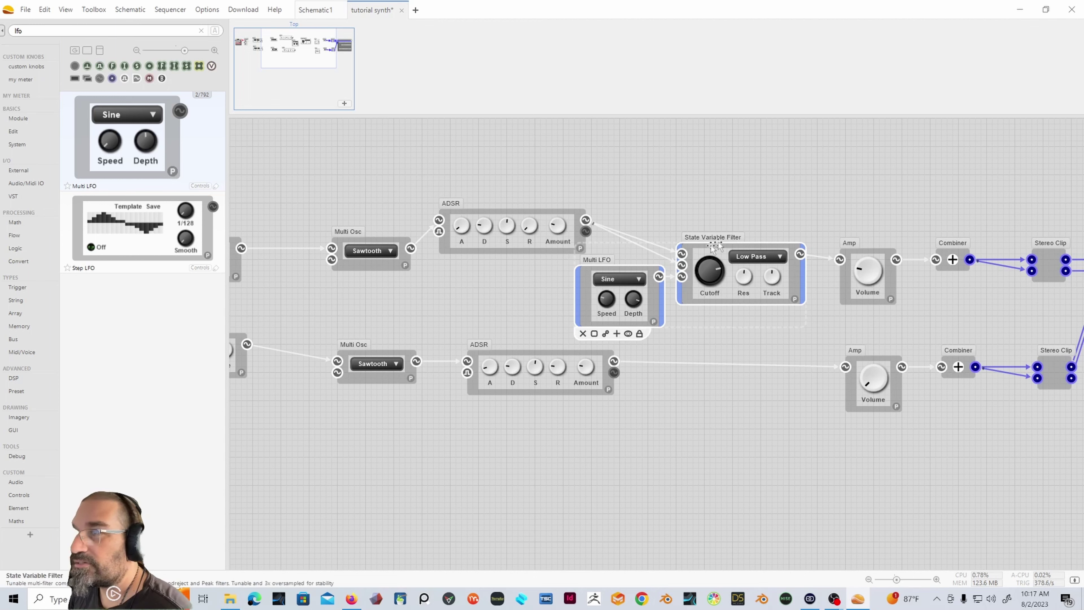
right_click(633, 433)
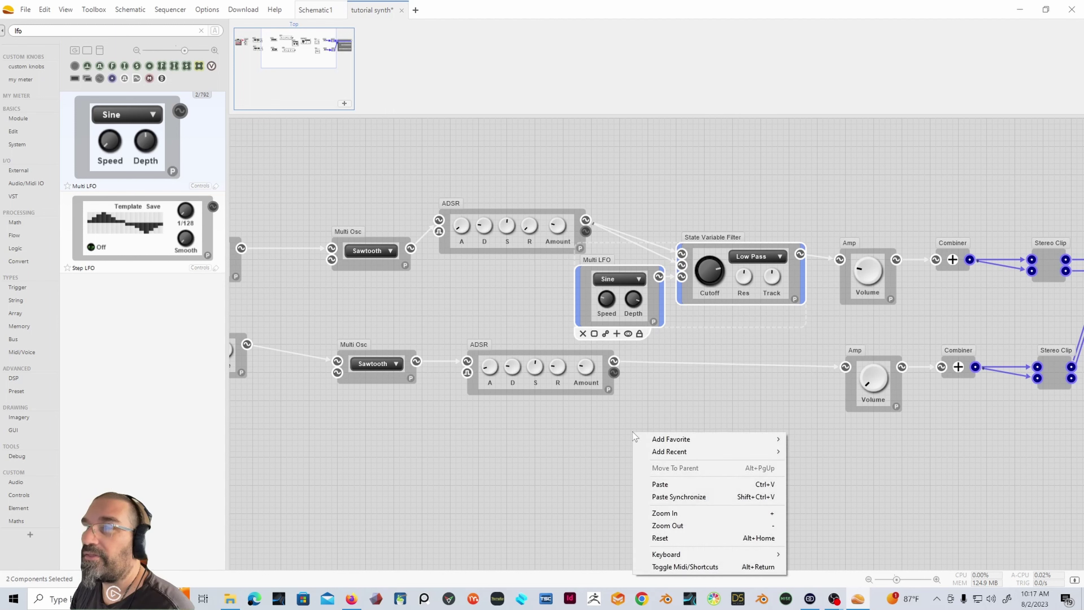
click(665, 483)
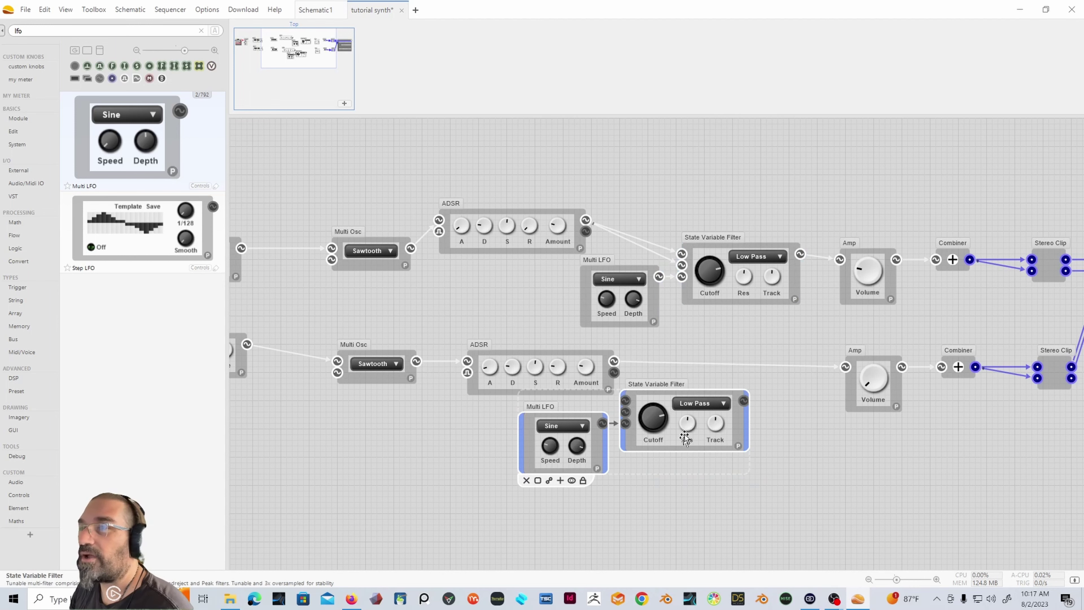
drag(704, 395, 794, 429)
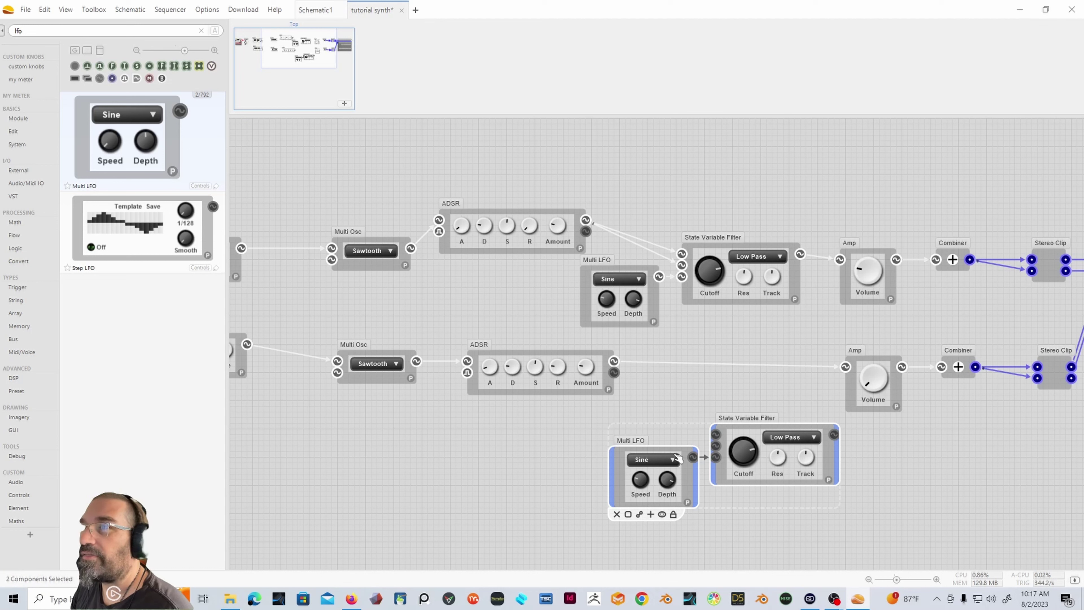
drag(673, 451, 651, 473)
click(687, 421)
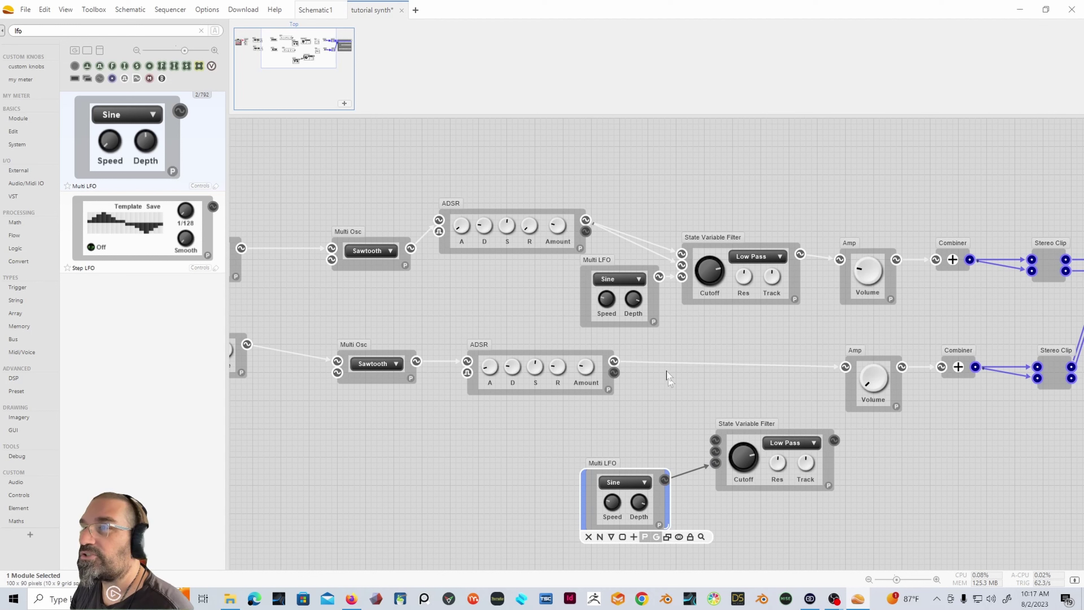
Step: Replace the lower ADSR's direct Amp link by routing it into the copied filter's In and Pitch inputs and the filter's output into the Amp
right_click(738, 364)
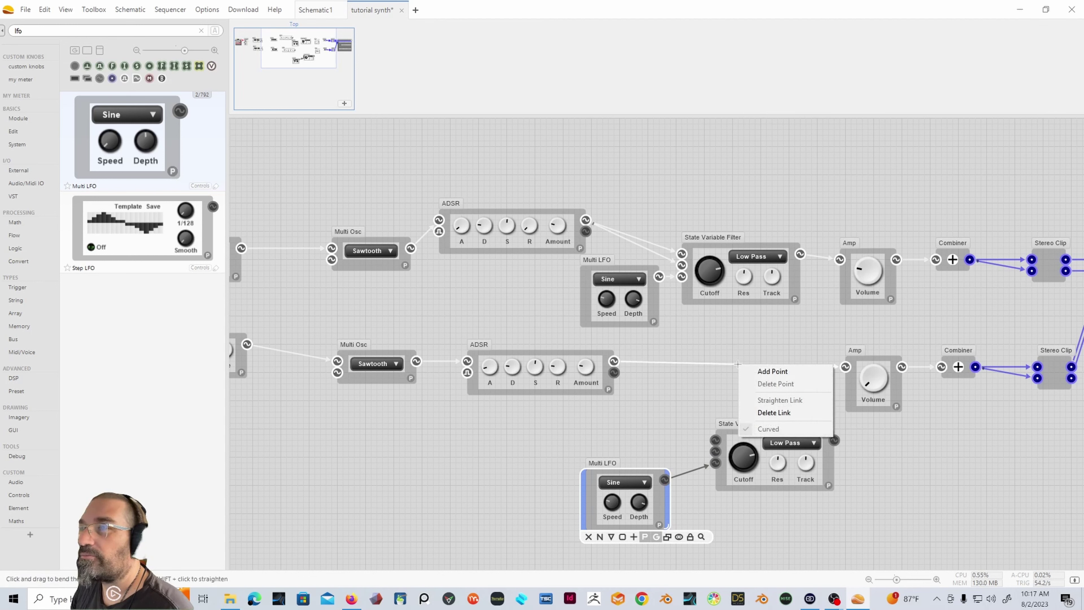
click(768, 413)
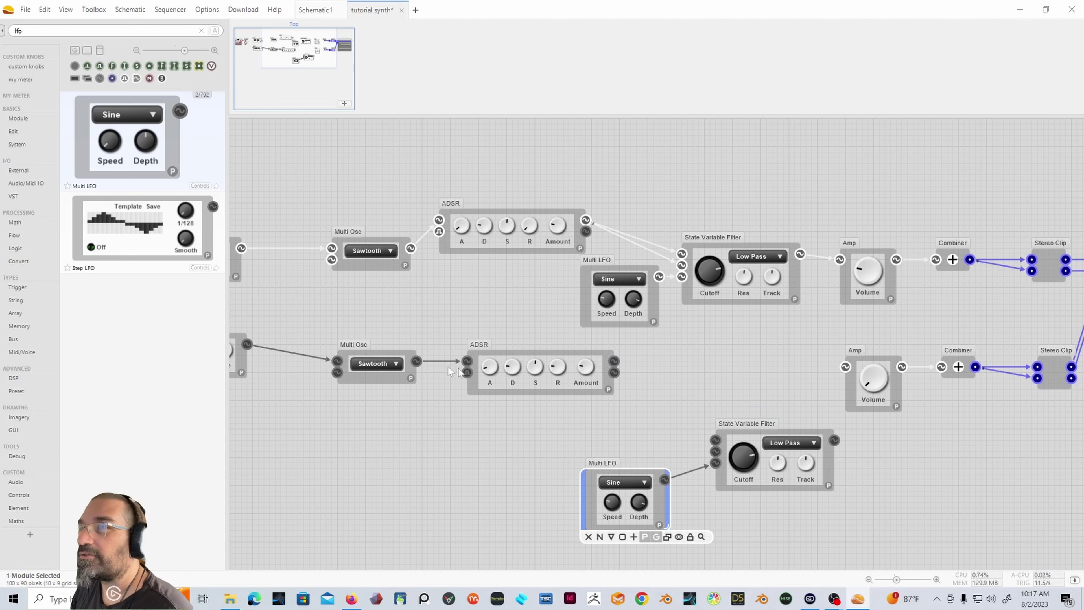
drag(618, 362, 716, 441)
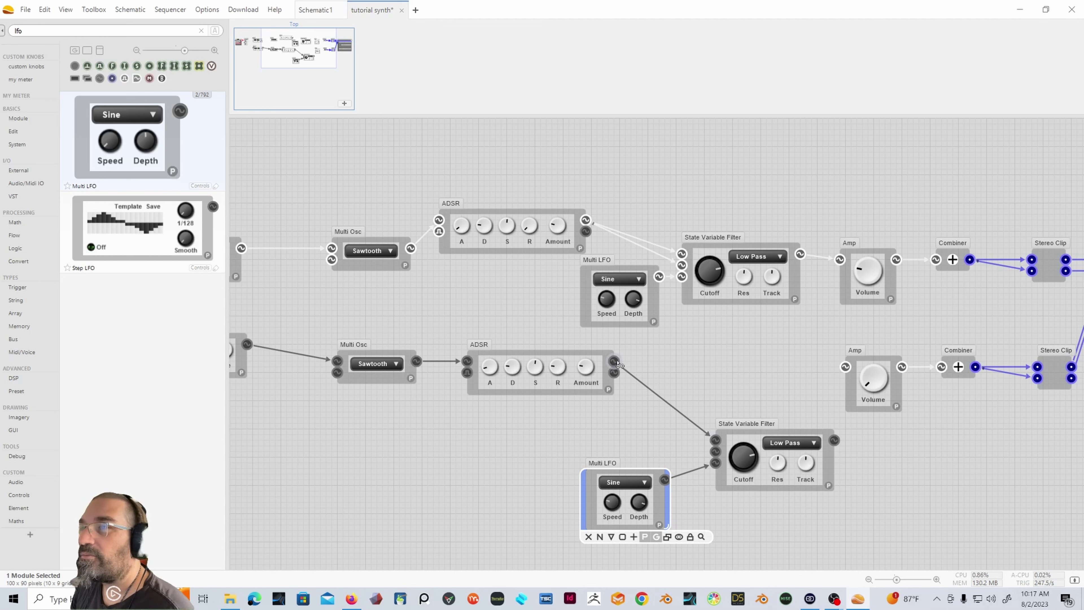
drag(615, 362, 716, 451)
drag(834, 442, 845, 367)
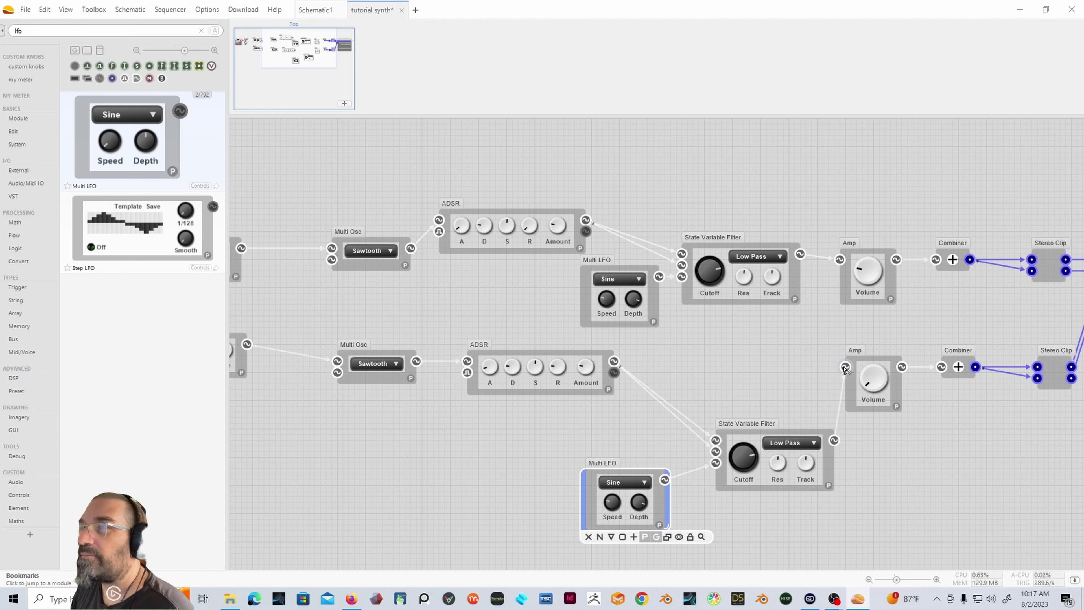
drag(797, 428, 775, 377)
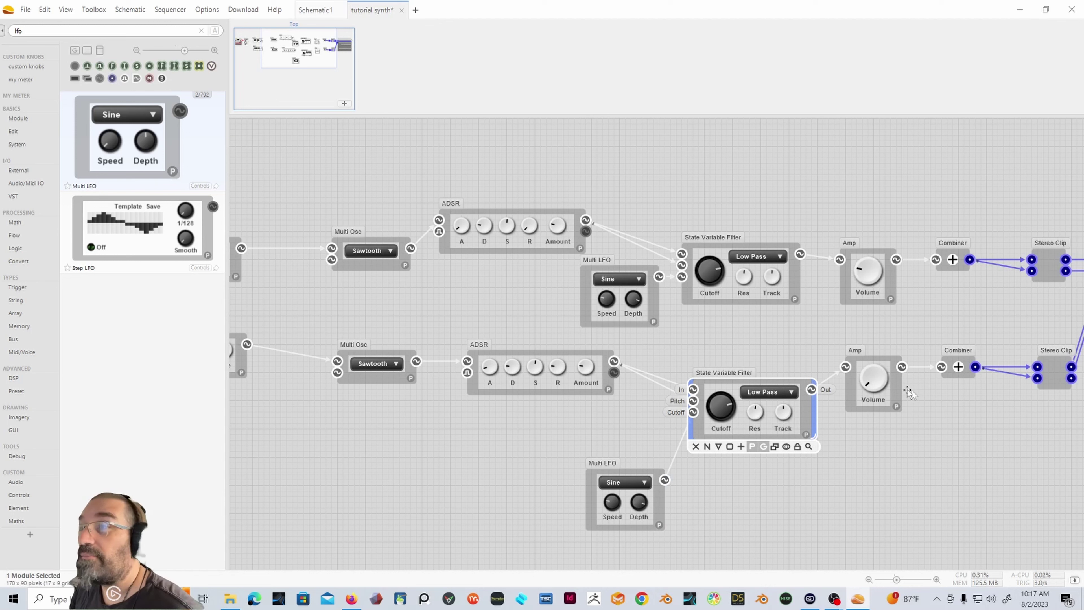
Step: Turn up the lower Amp's Volume and change the lower Multi Osc's waveform to Triangle
drag(877, 388, 879, 368)
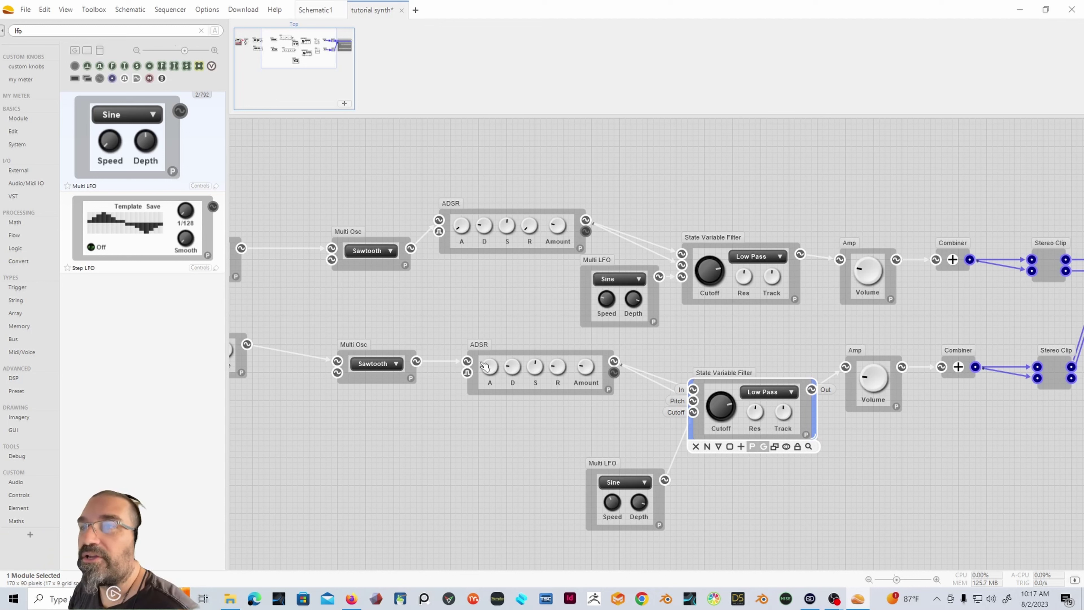
click(396, 364)
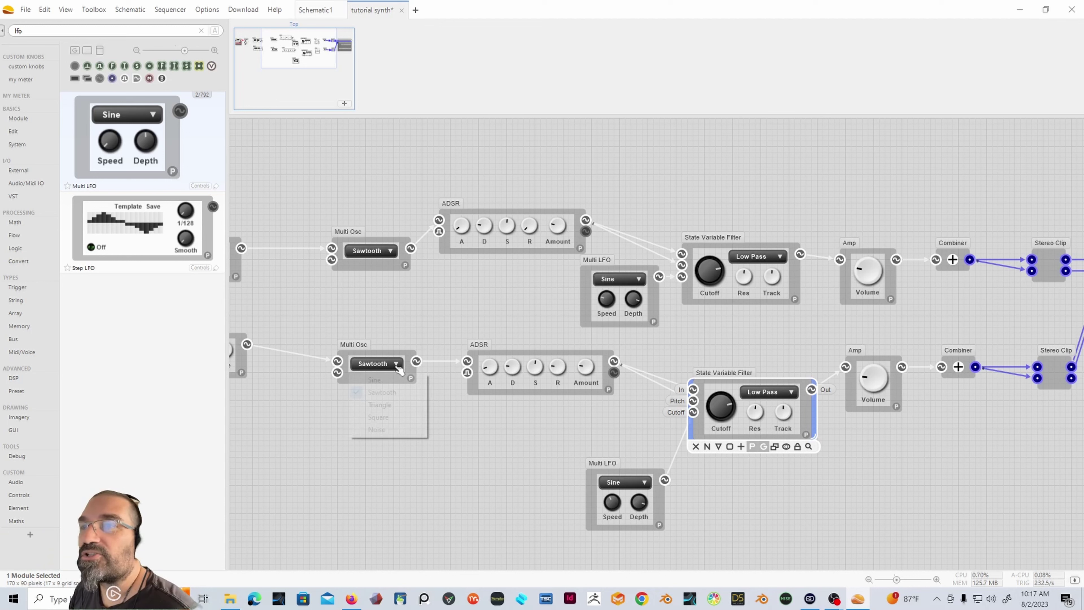
click(387, 405)
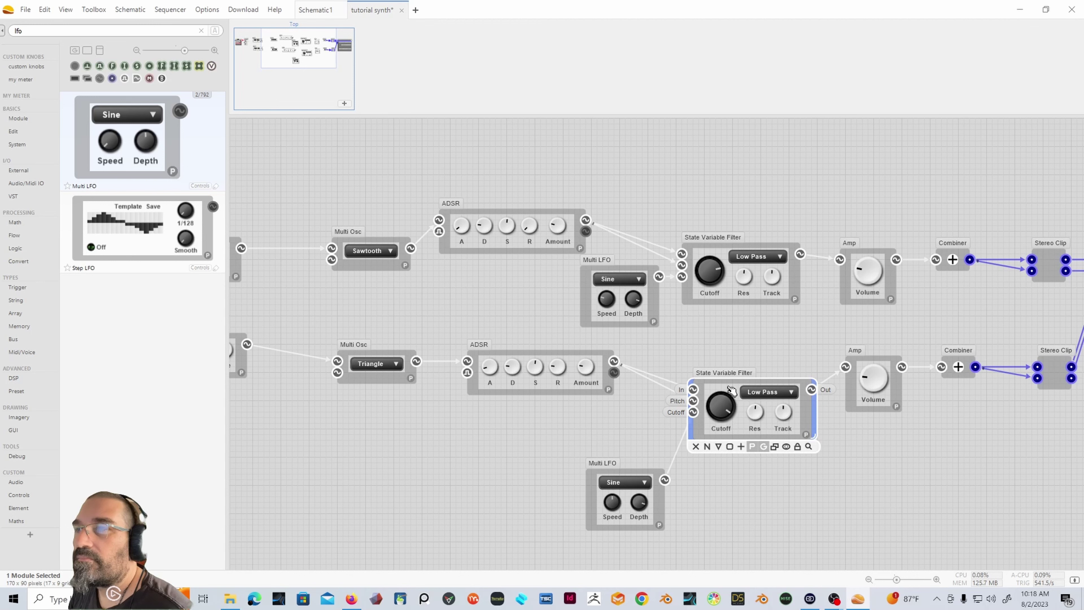
Step: Adjust the lower State Variable Filter's Cutoff, raise its Res, and set the lower Multi Osc's waveform to Square
drag(728, 408, 708, 341)
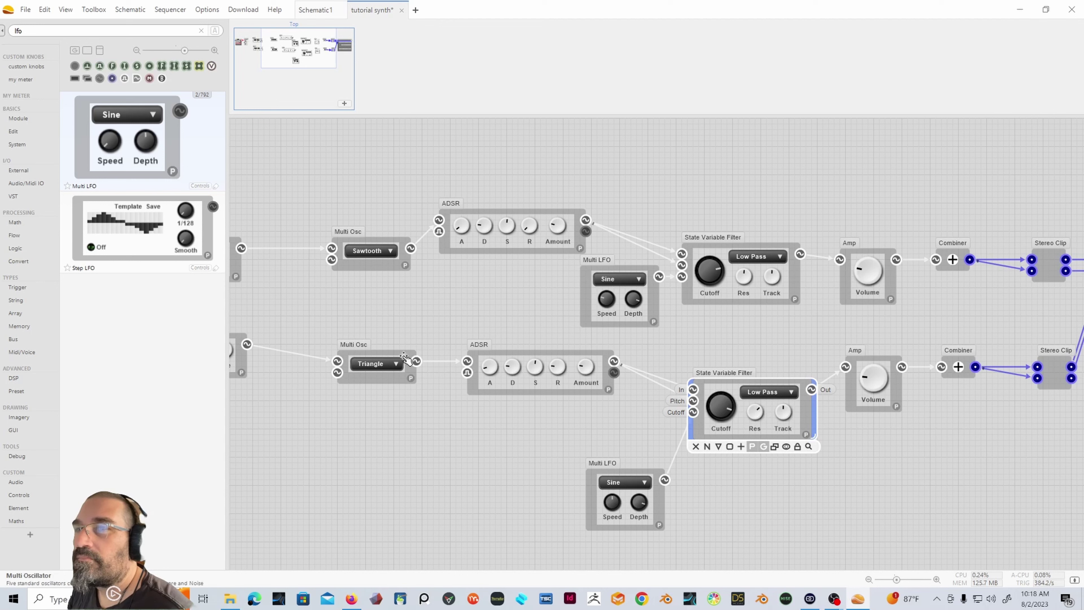
click(376, 363)
click(385, 421)
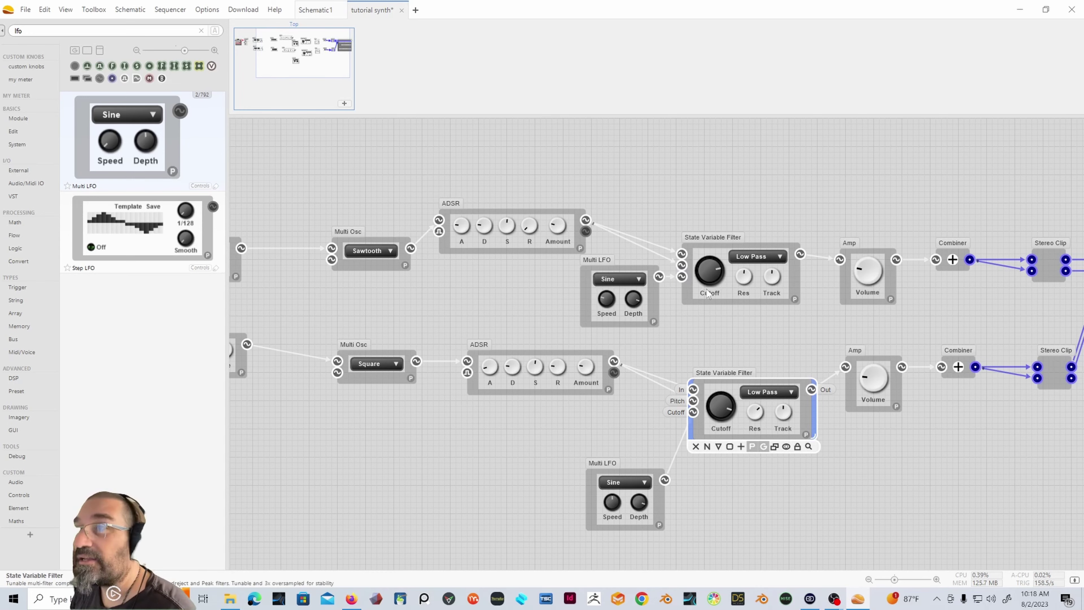
Step: Space out the schematic by shifting both Amp-to-output chains right, then both filters with their Multi LFOs toward them
scroll(707, 289, down, 3)
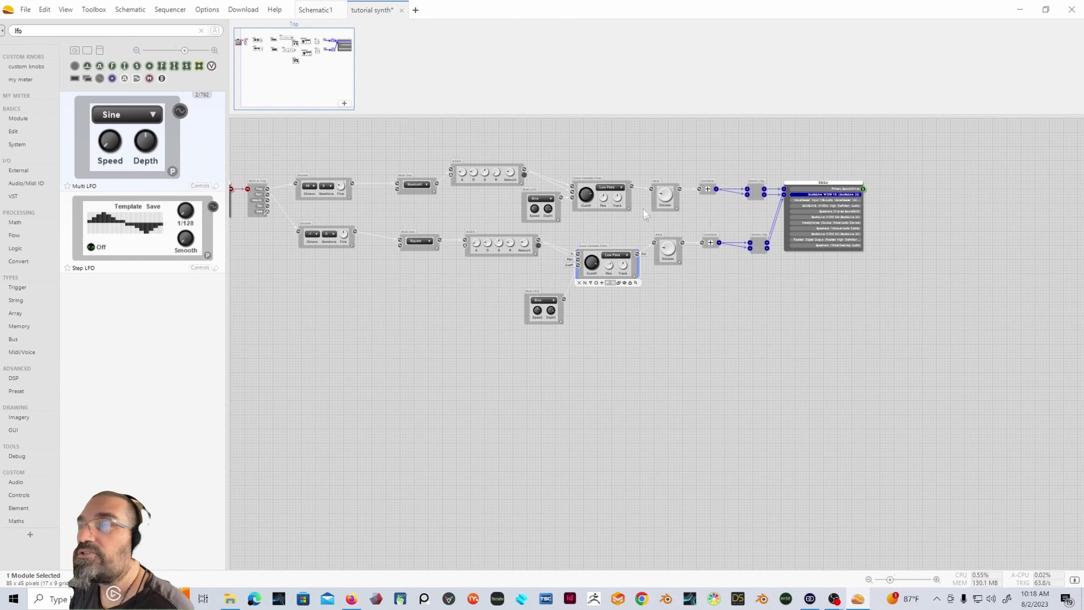
drag(303, 41, 291, 27)
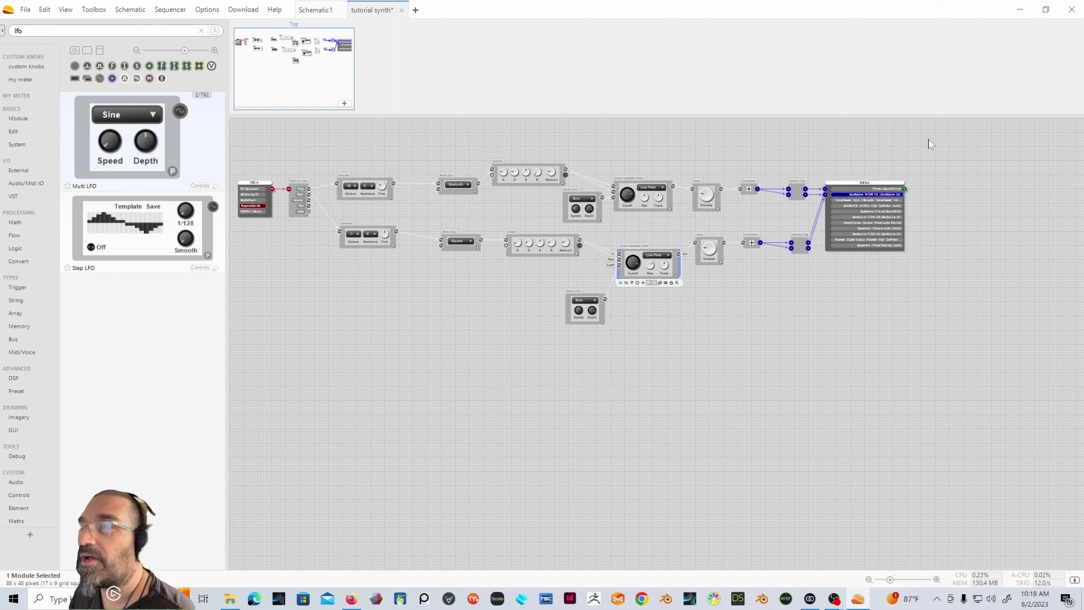
drag(953, 140, 697, 283)
drag(723, 204, 786, 200)
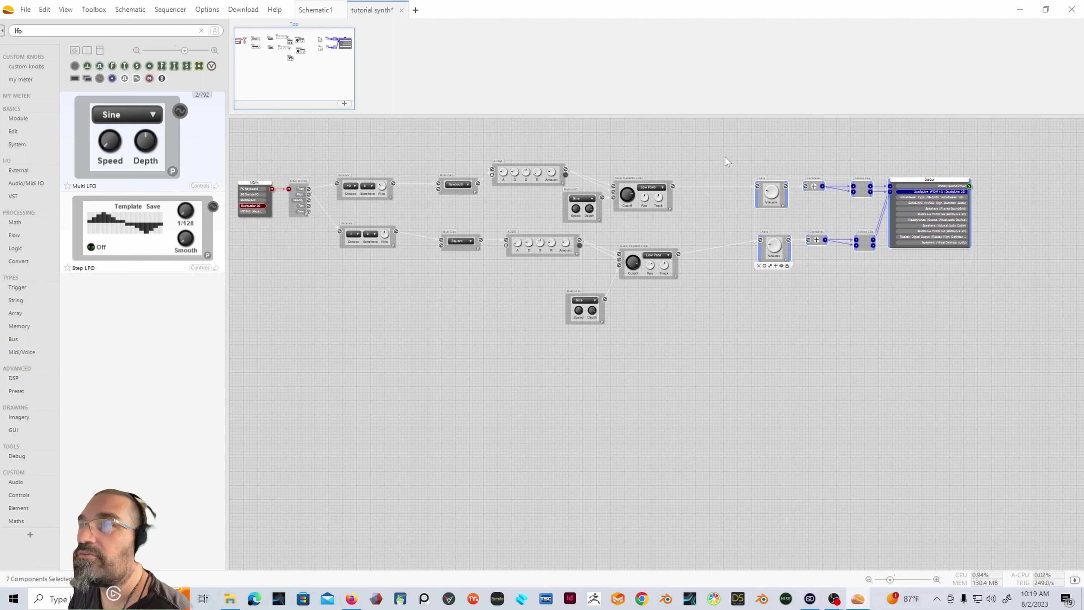
drag(725, 158, 604, 315)
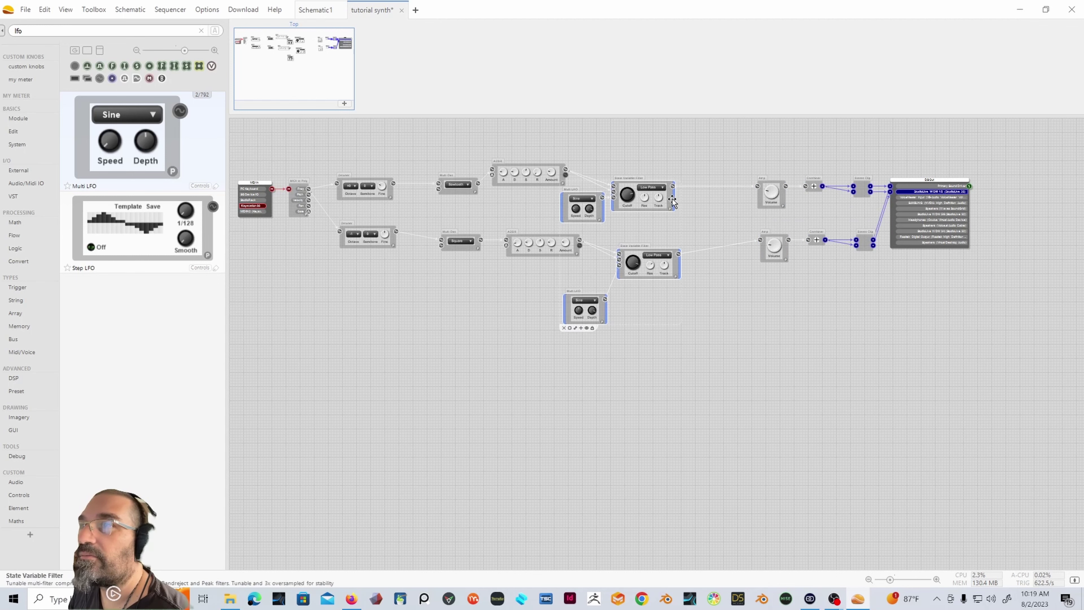
drag(672, 201, 708, 201)
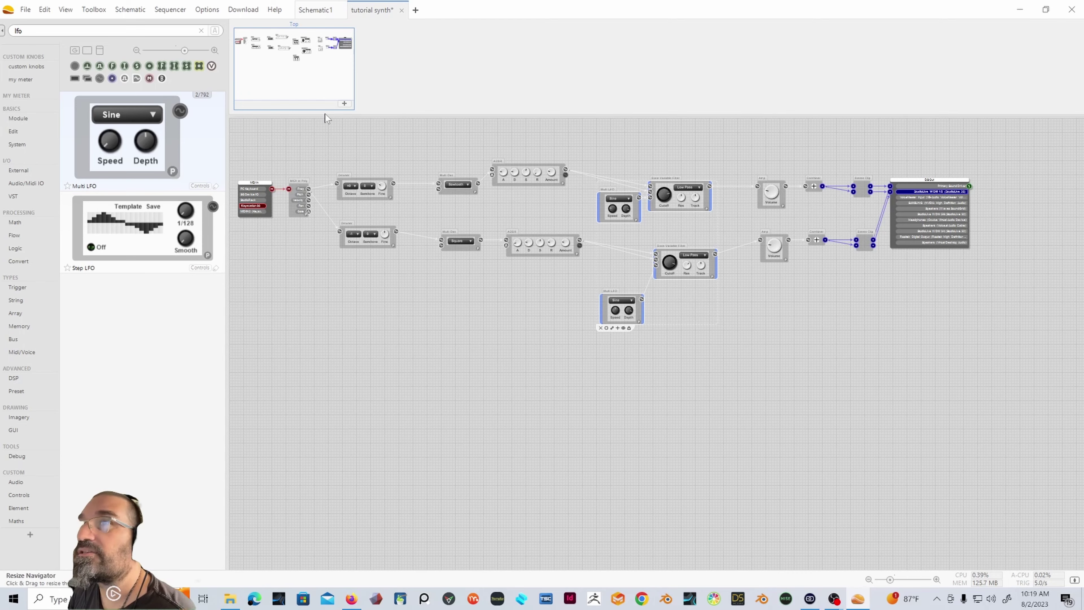
Step: Move the DS Out module farther right to leave a wide gap after the Stereo Clip modules
drag(310, 48, 356, 40)
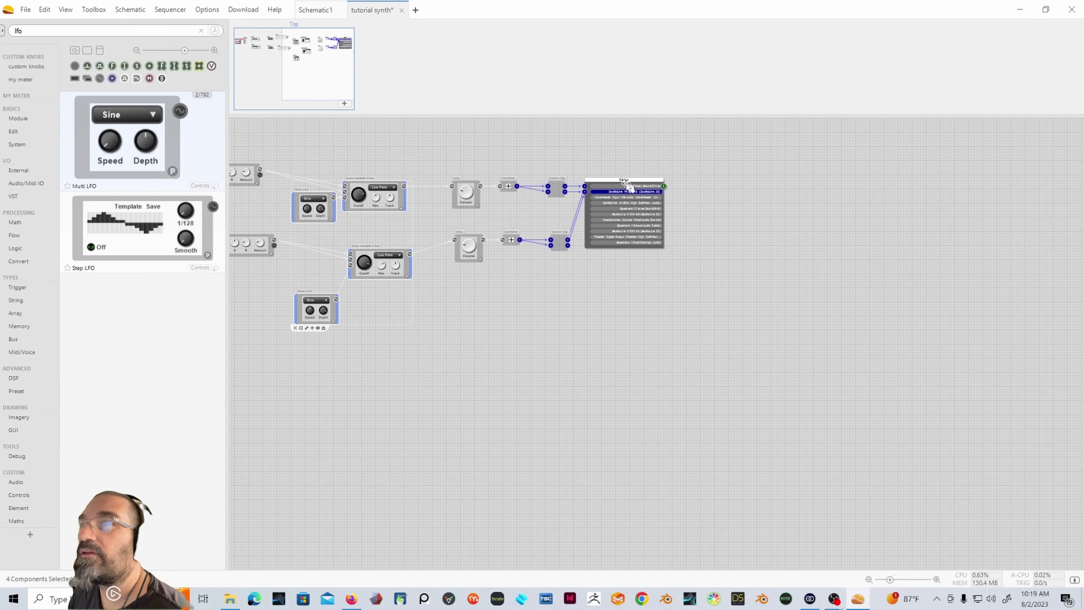
drag(626, 181, 815, 184)
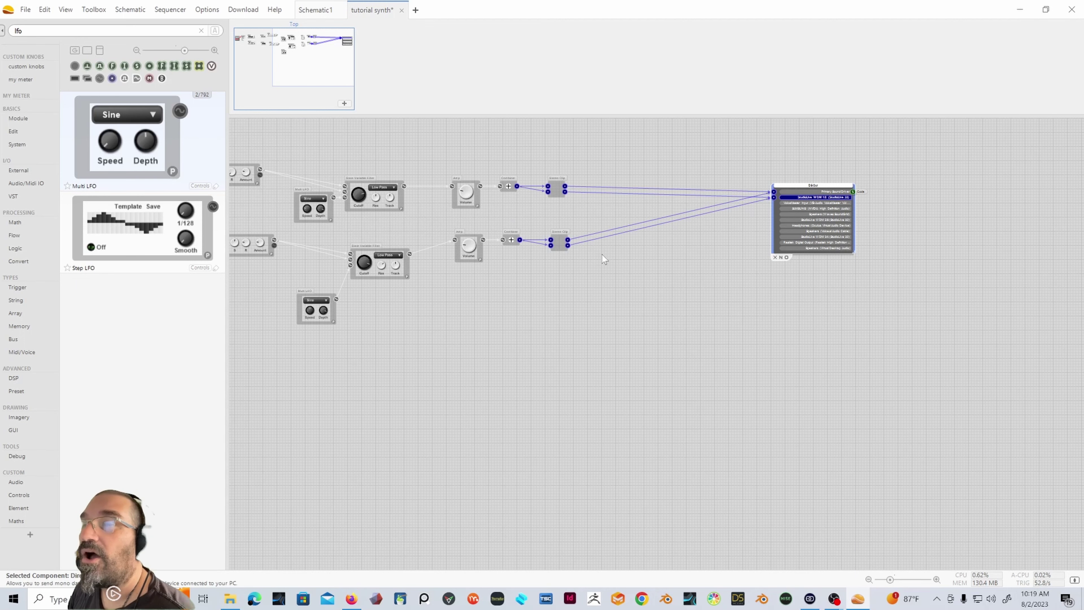
drag(328, 55, 274, 50)
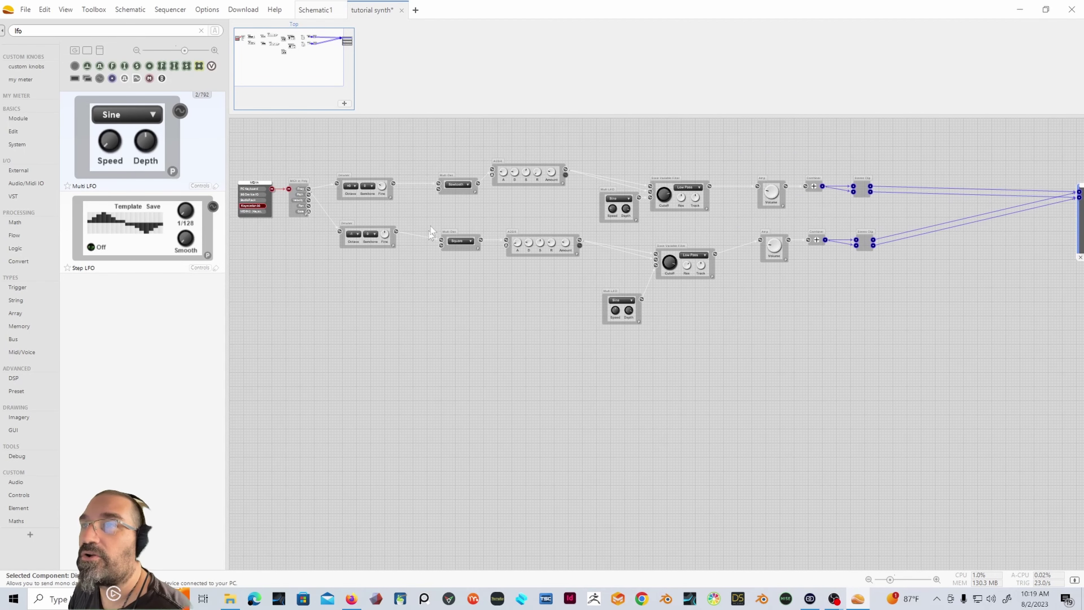
drag(313, 44, 360, 47)
Step: Search the module library for "swi" and browse the available switch modules
double_click(38, 27)
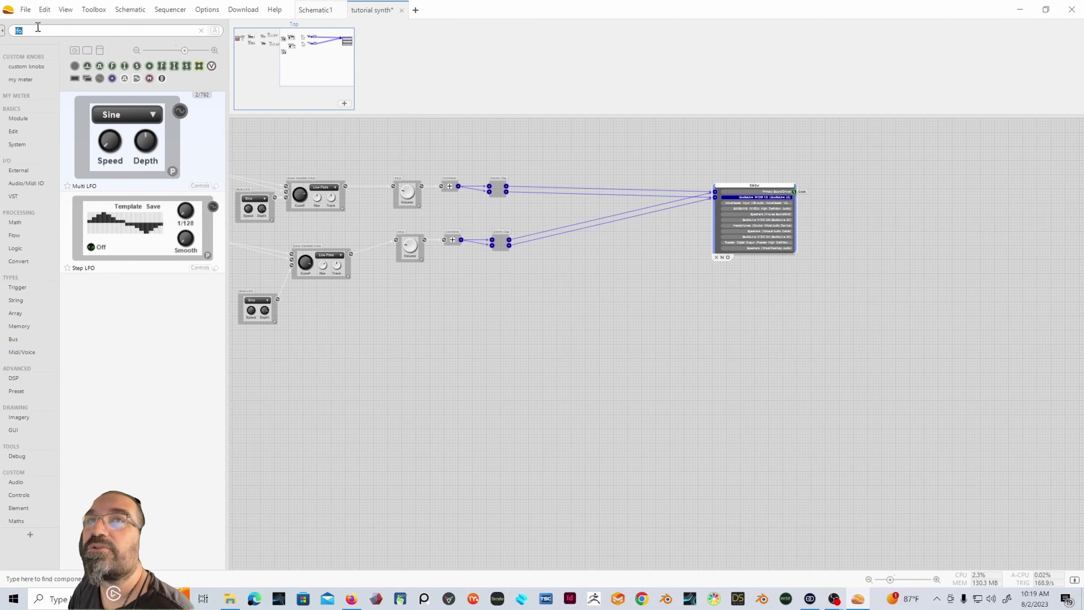
key(BackSpace)
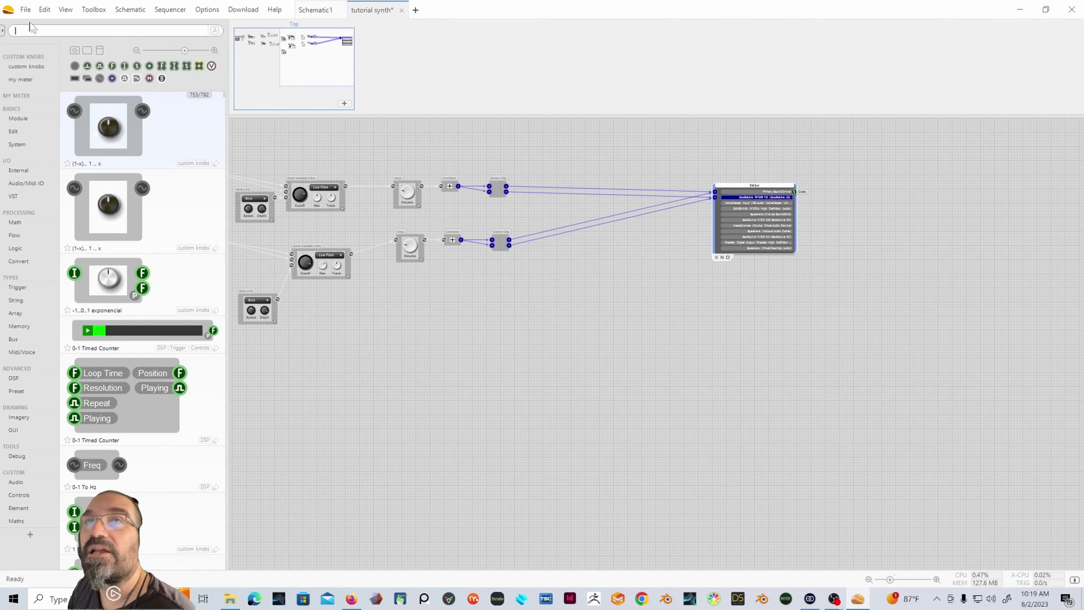
text(swi)
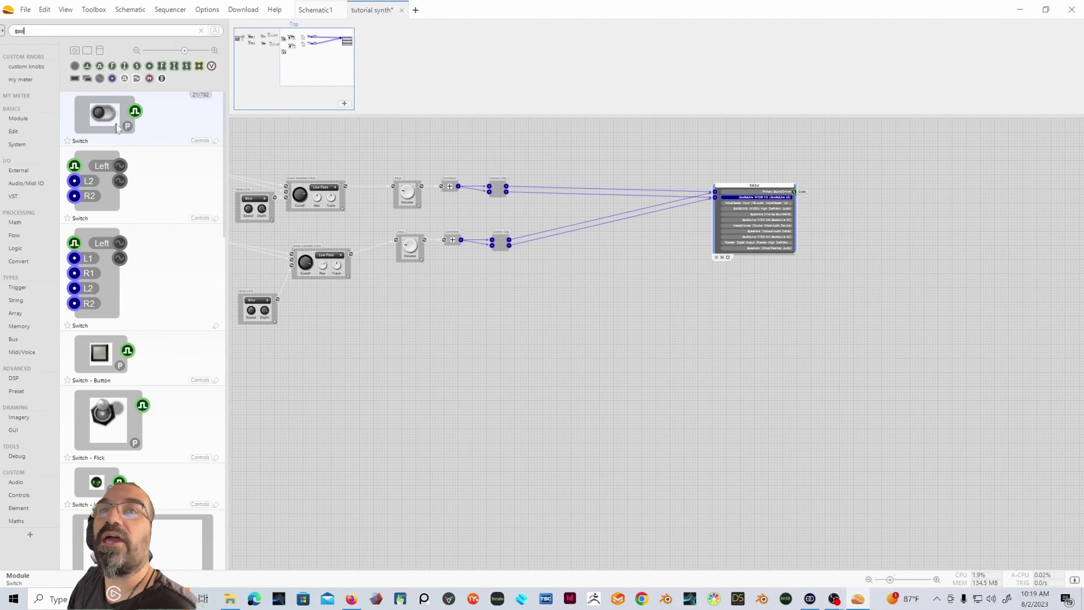
scroll(150, 258, down, 3)
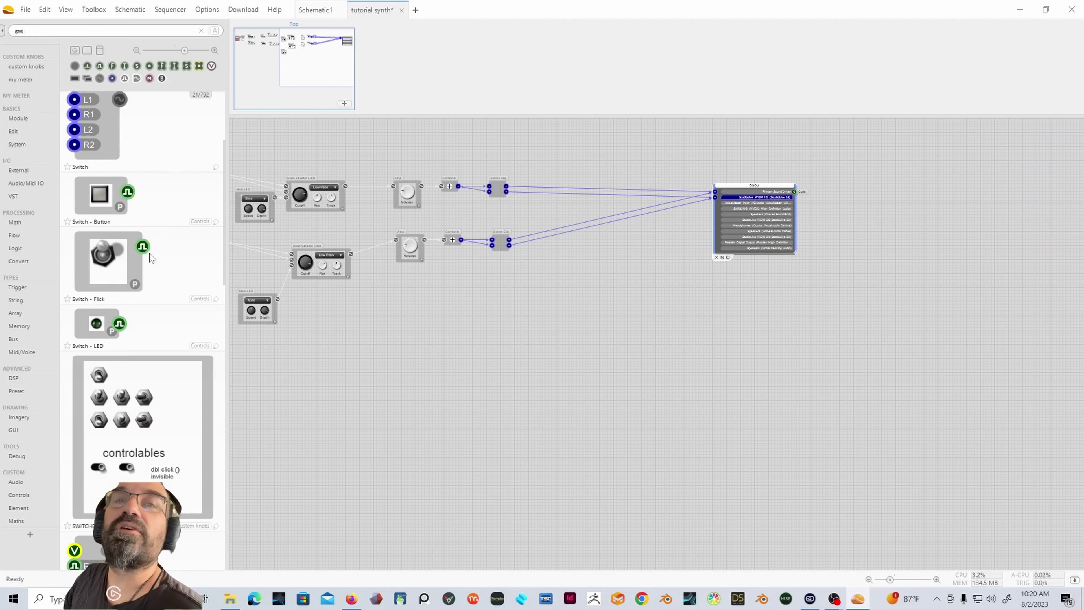
scroll(151, 257, down, 5)
scroll(151, 257, up, 2)
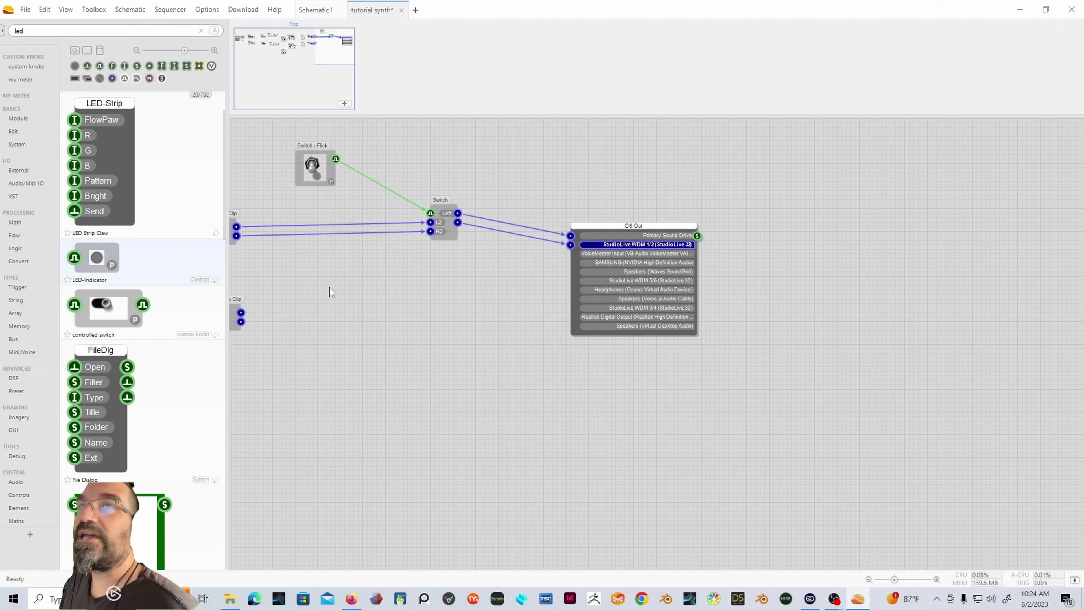
Step: Place an LED-Indicator beside the Switch - Flick module and link the flick switch's output to it
scroll(184, 291, up, 2)
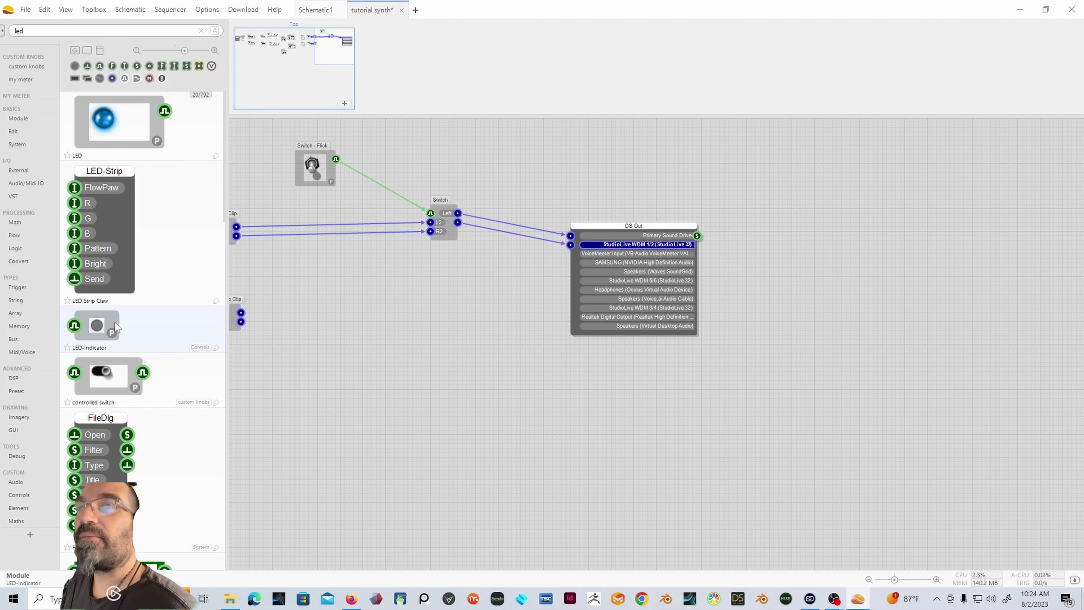
drag(115, 326, 403, 158)
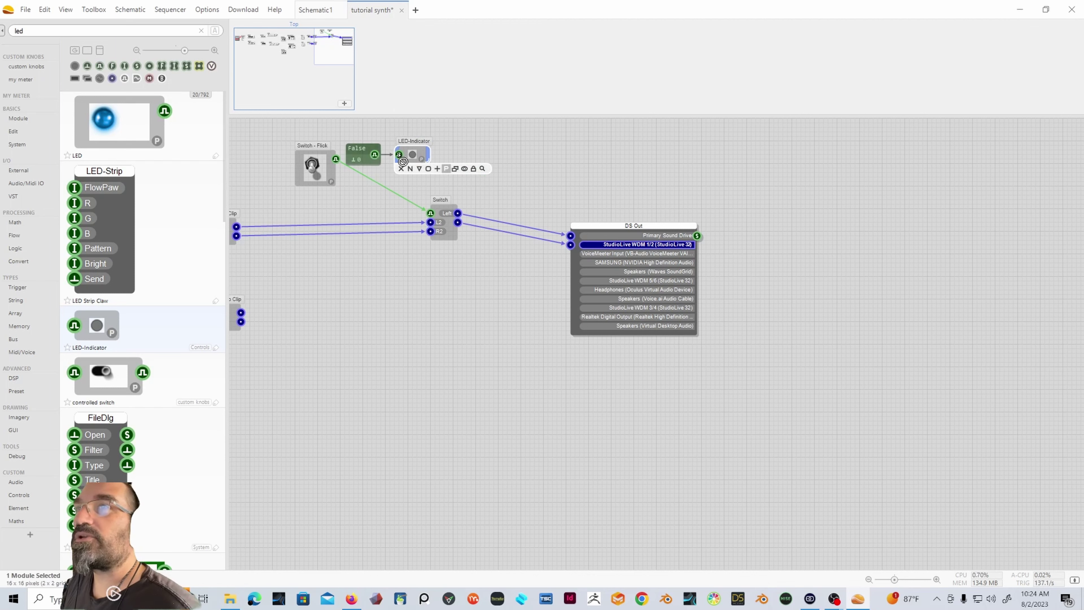
drag(338, 161, 399, 156)
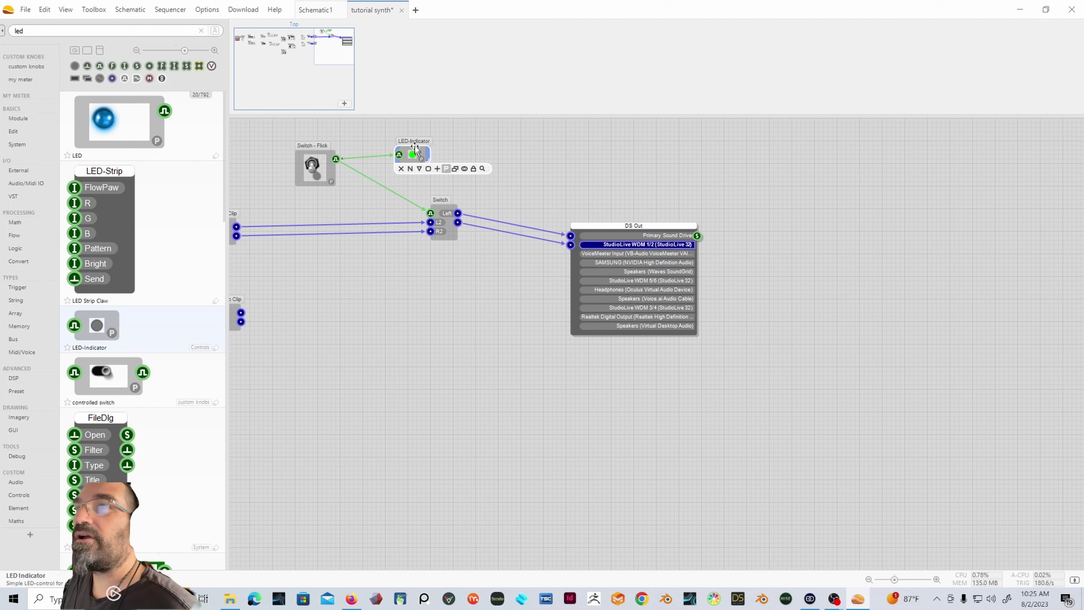
Step: Toggle the flick switch on and off repeatedly to test the LED-Indicator
click(313, 168)
click(313, 168)
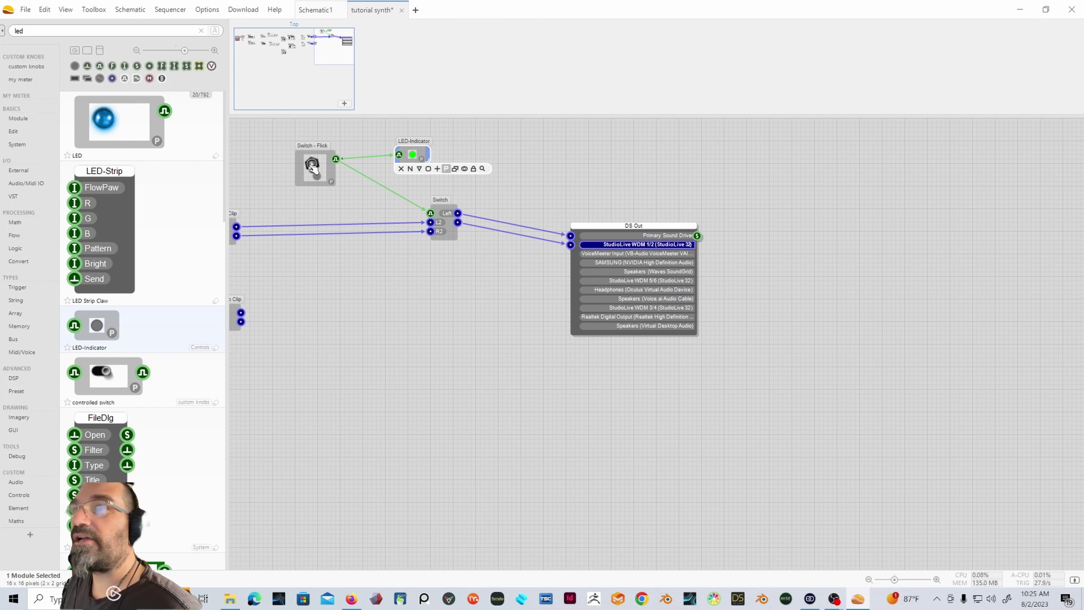
click(313, 167)
click(313, 168)
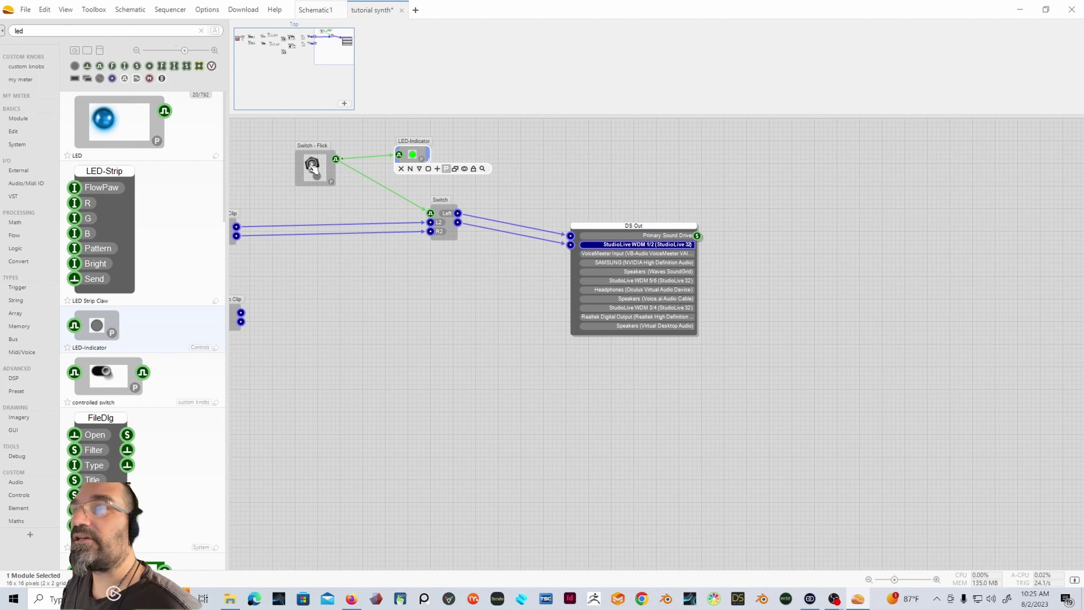
click(313, 167)
click(313, 167)
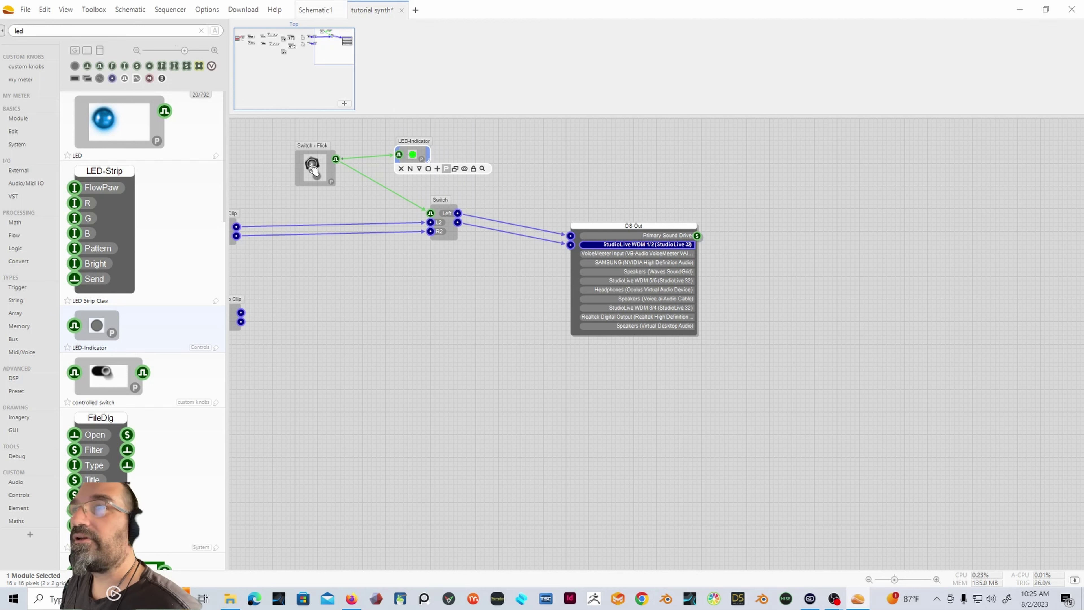
click(313, 168)
click(313, 167)
click(313, 167)
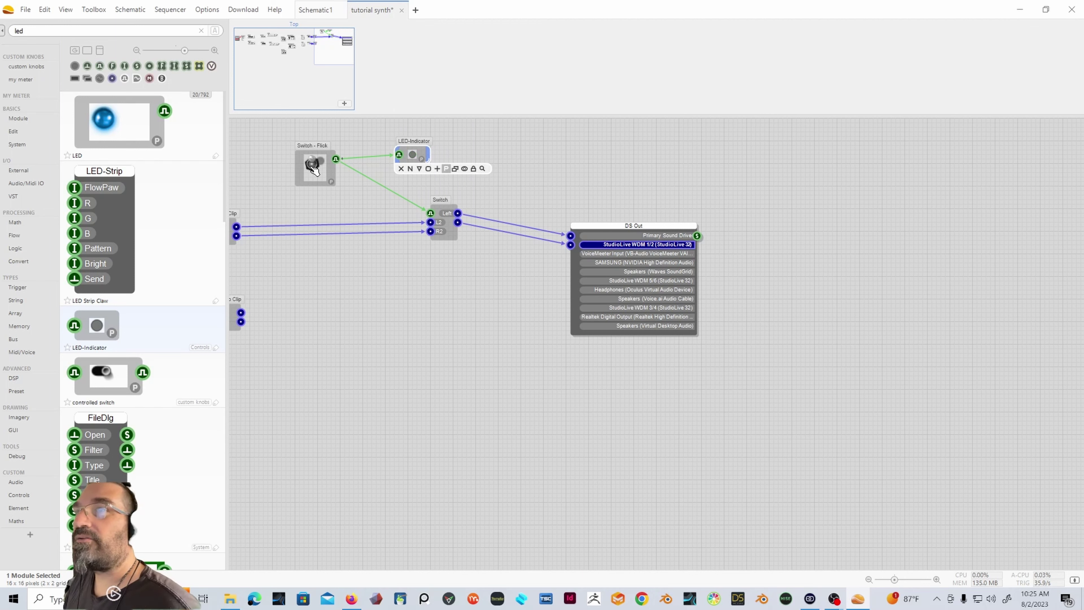
Step: Turn the flick switch on and duplicate the Switch - Flick, LED-Indicator and Switch group beside the lower Stereo Clip's outputs
click(313, 168)
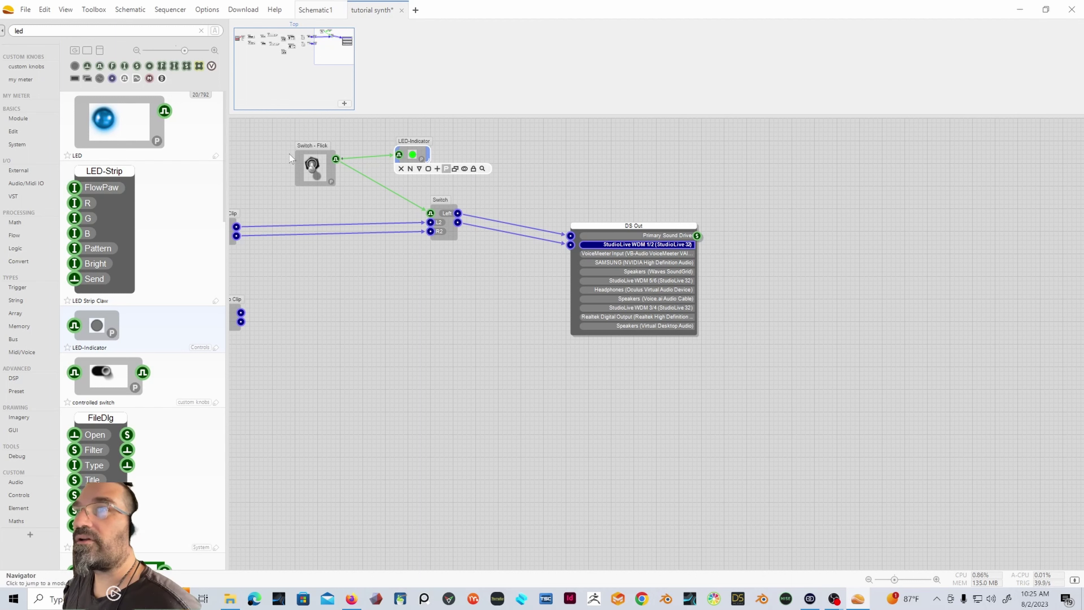
drag(383, 194, 481, 279)
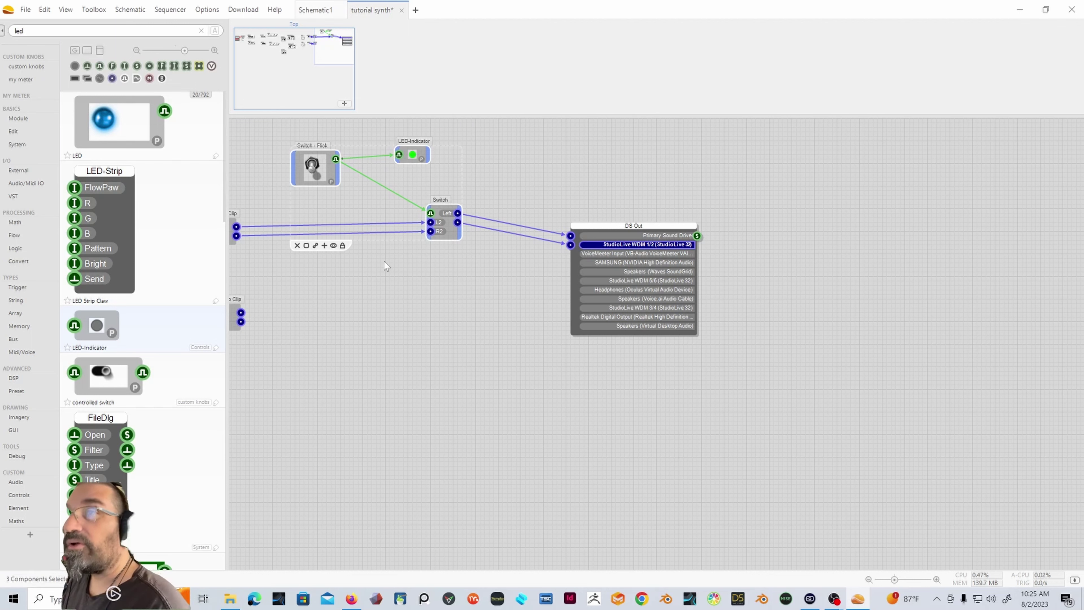
right_click(450, 231)
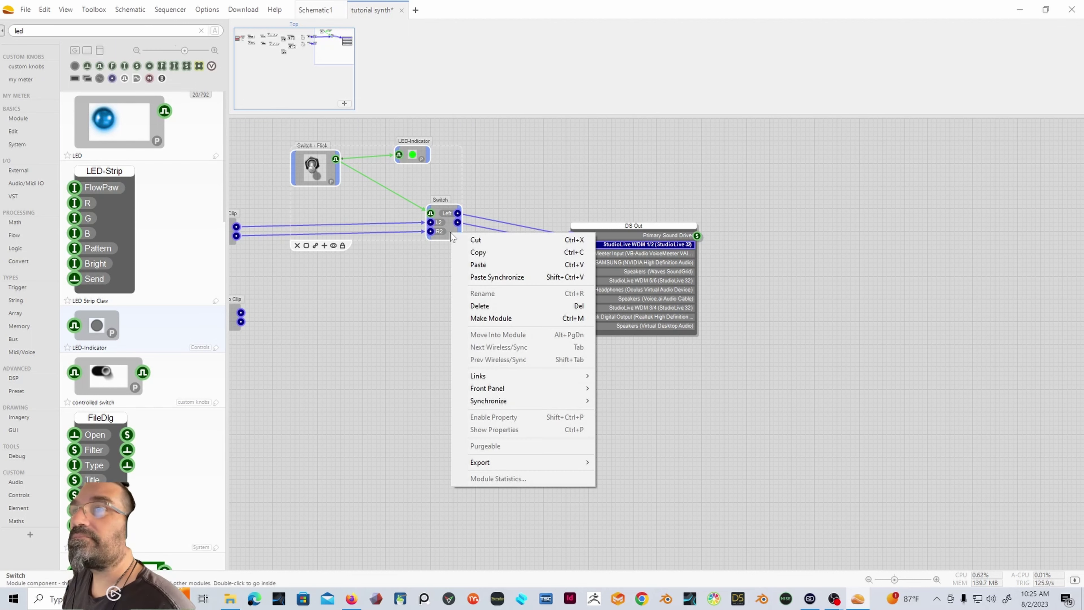
click(475, 253)
right_click(346, 289)
click(372, 340)
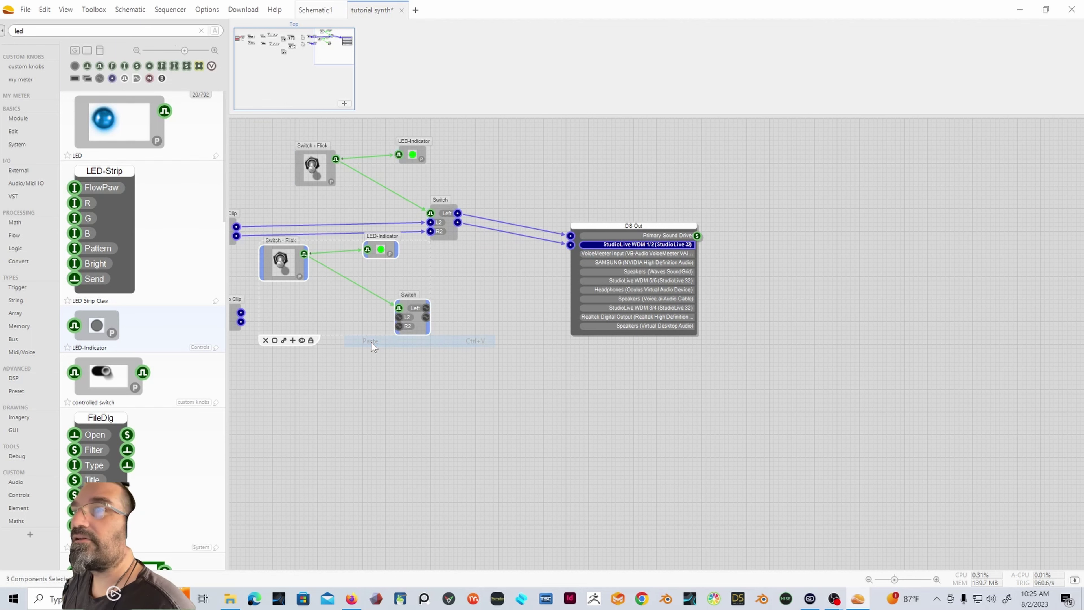
drag(299, 266, 358, 293)
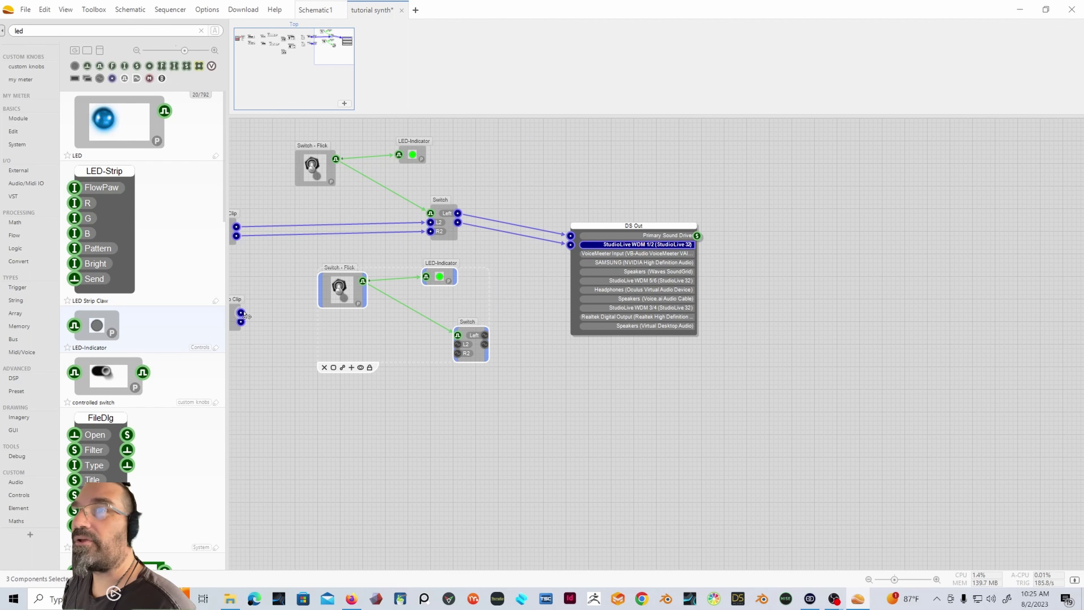
Step: Link the lower Stereo Clip's outputs to the copied Switch's L2 and R2 inputs and the Switch's outputs to DS Out
drag(241, 312, 458, 344)
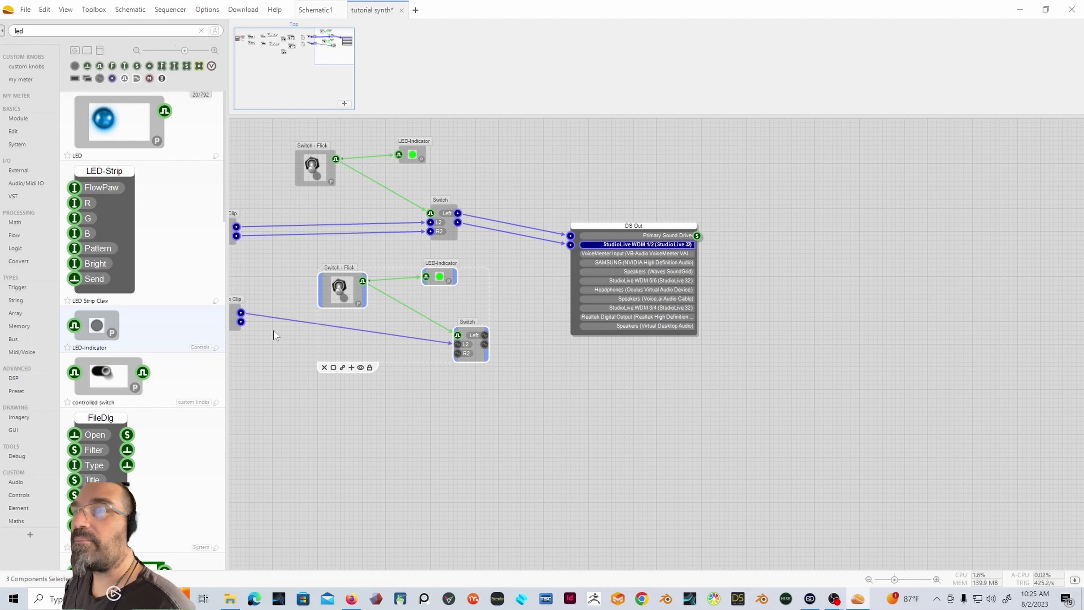
drag(241, 321, 571, 244)
drag(485, 344, 571, 245)
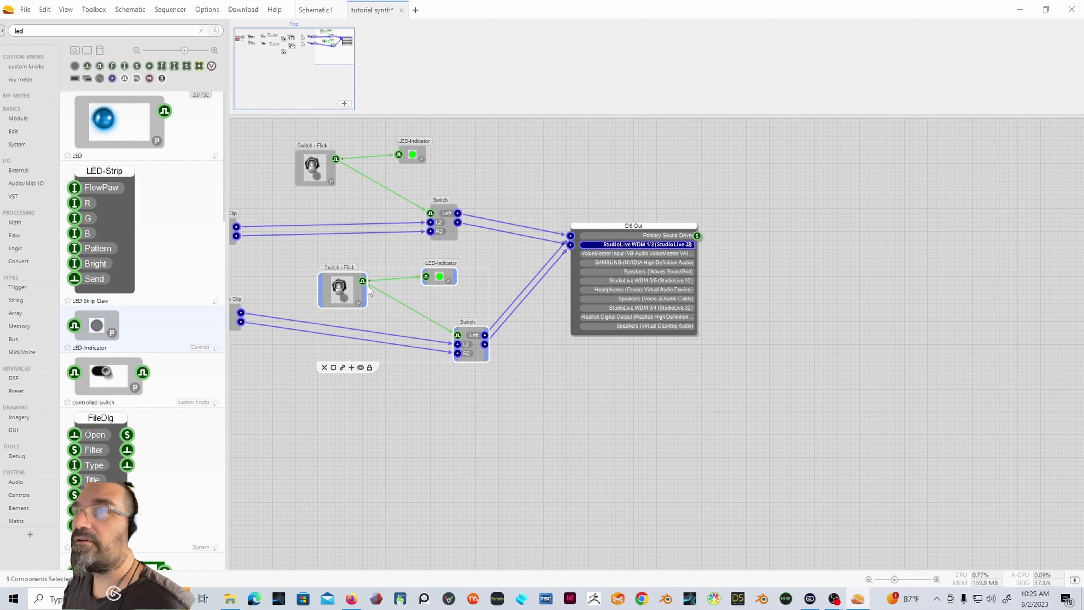
Step: Toggle the flick switches to test the switching of both chains
click(344, 290)
click(318, 171)
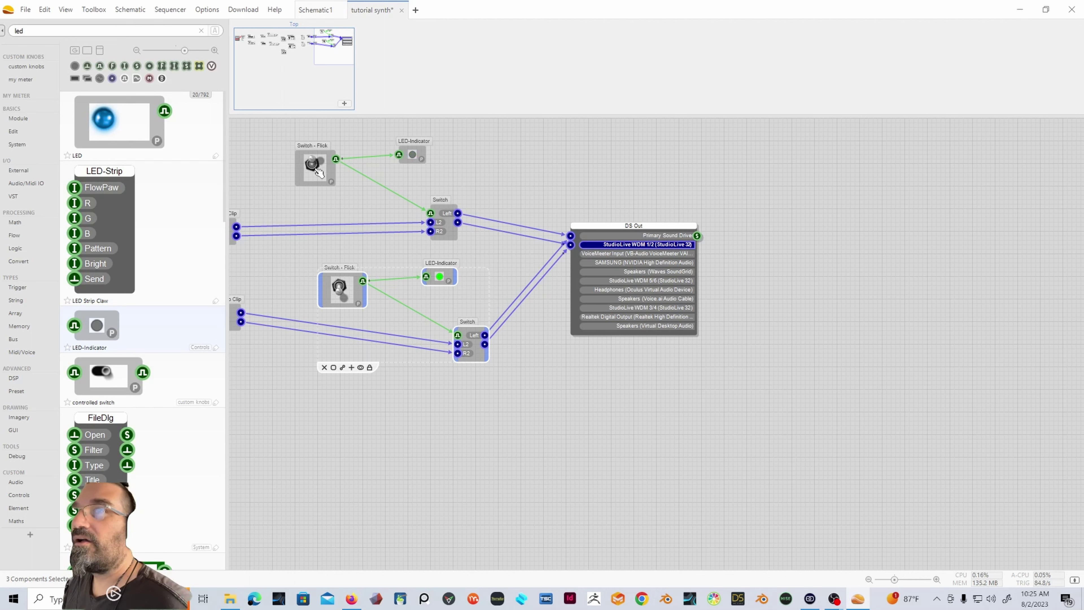
click(318, 171)
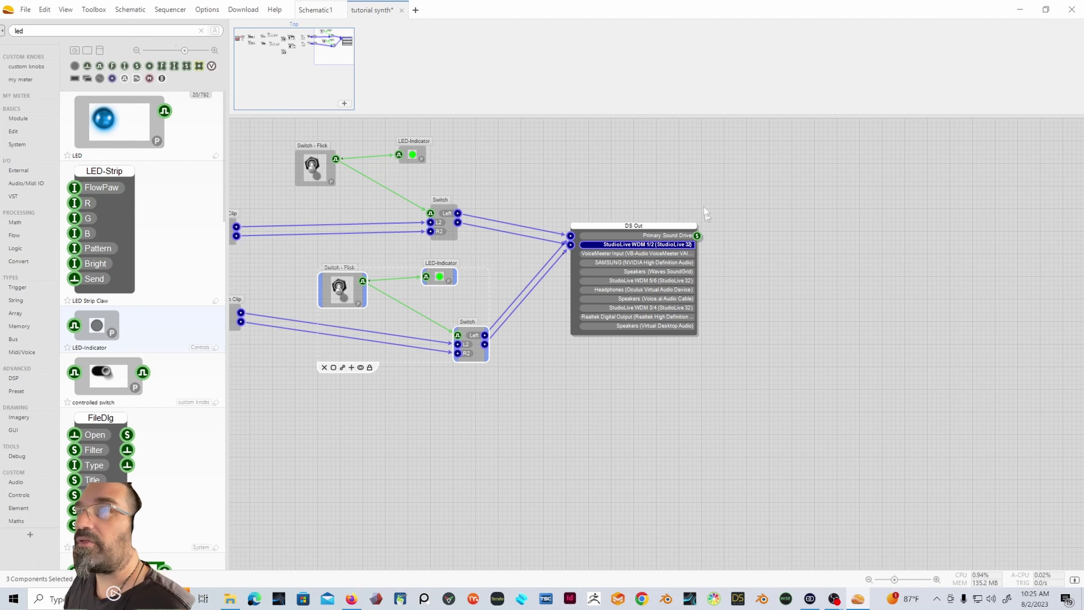
Step: Move both switch groups and the DS Out module far right to leave a wide gap after the Stereo Clip modules
drag(339, 53, 326, 29)
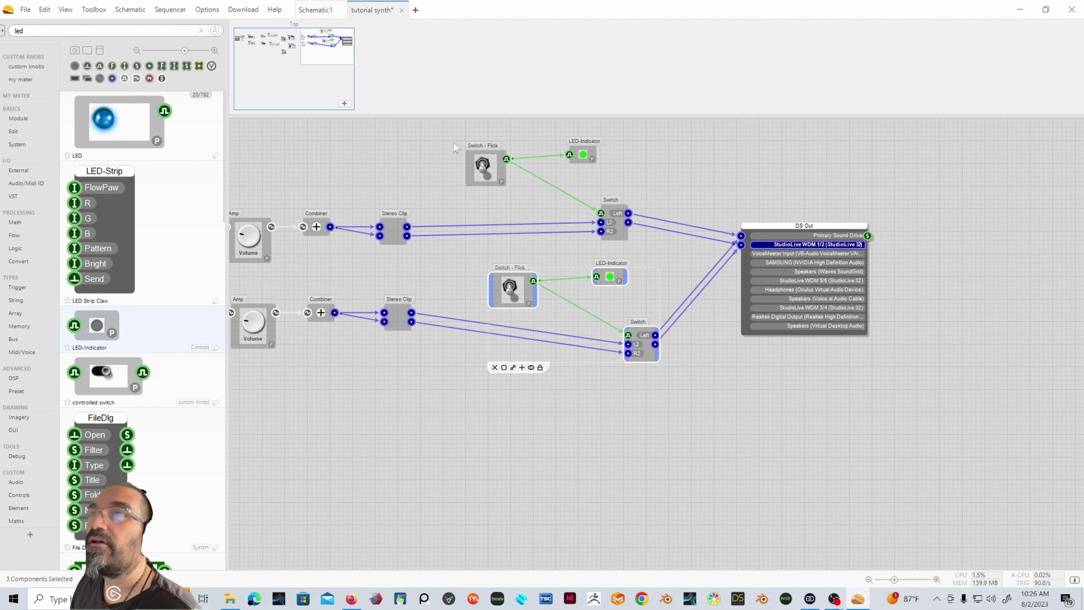
drag(450, 126, 919, 424)
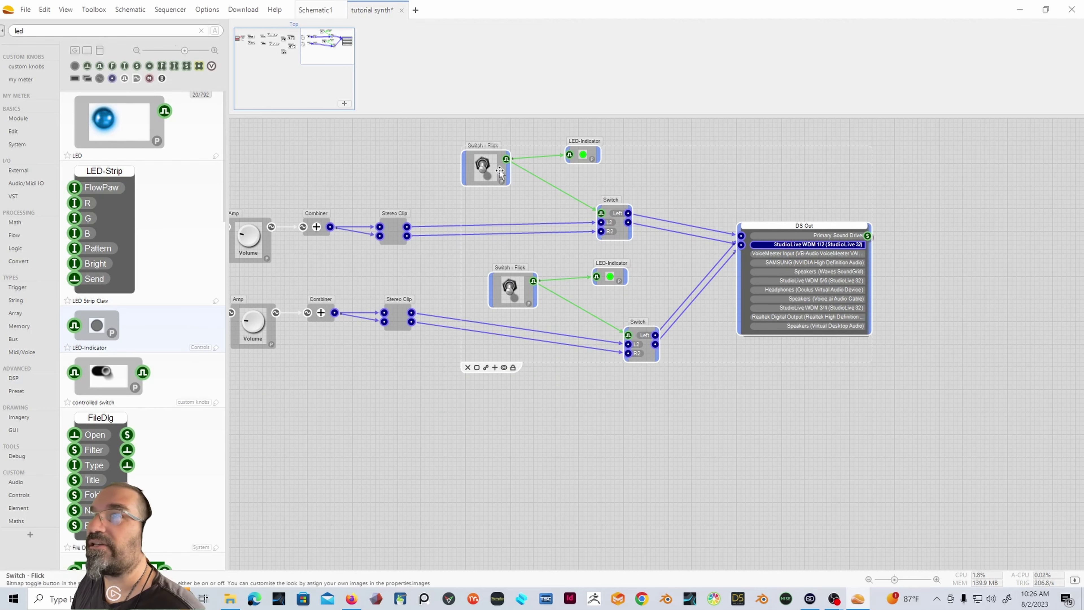
drag(496, 177, 1018, 174)
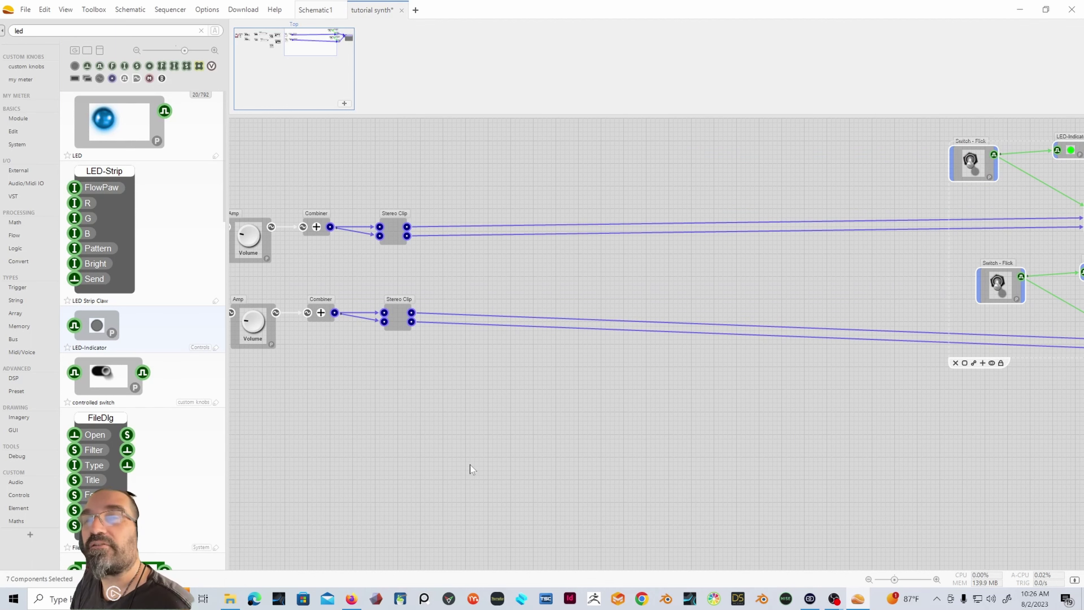
Step: Search the module library for "chorus" and insert a Stereo Chorus into the links after the Stereo Clip in each chain
click(201, 31)
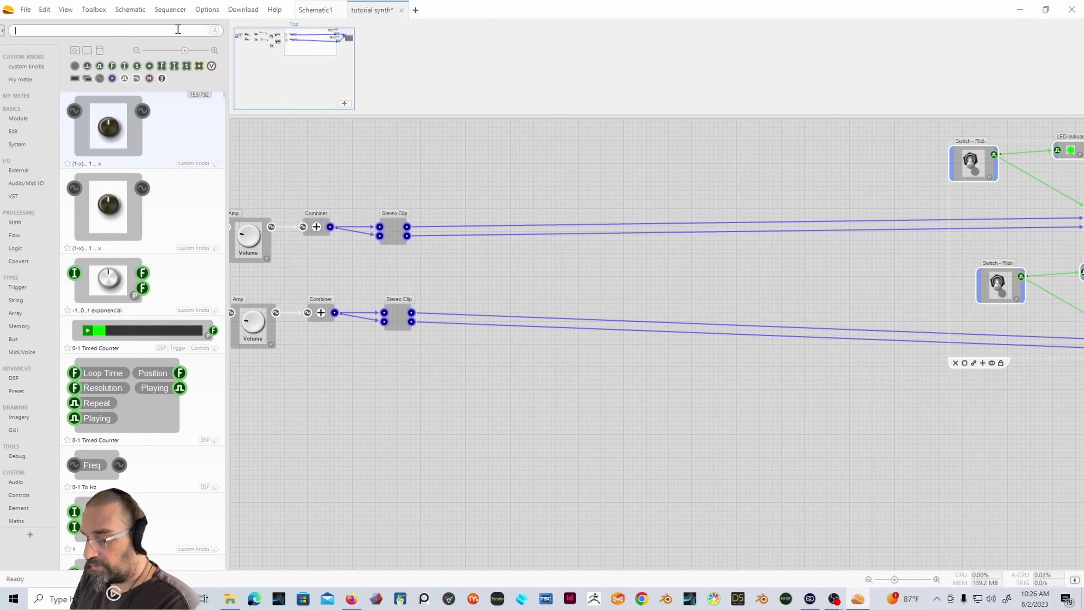
text(chorus)
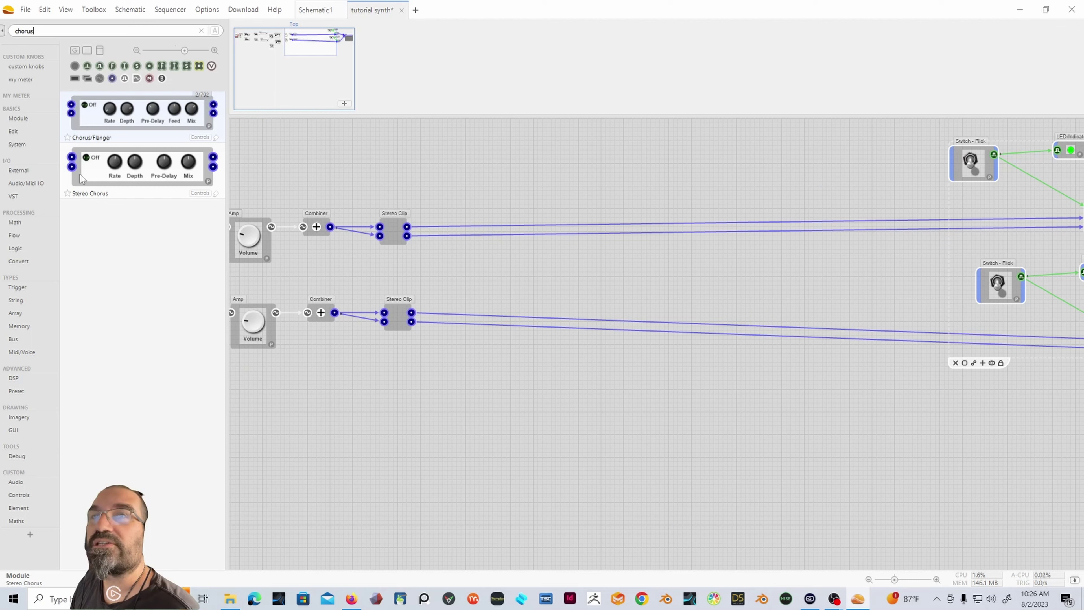
drag(80, 175, 686, 193)
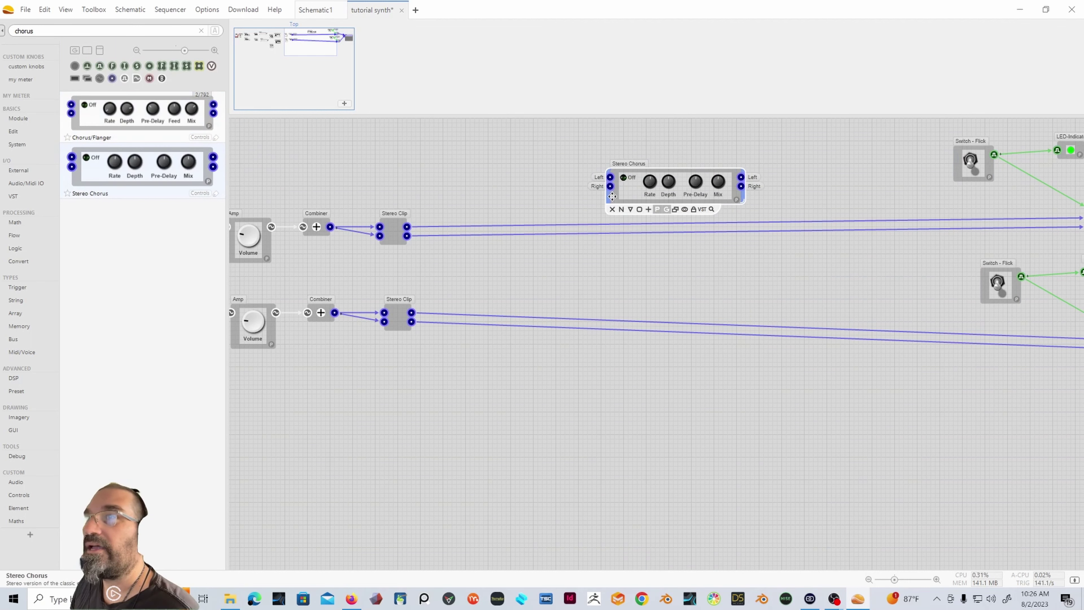
drag(615, 195, 480, 196)
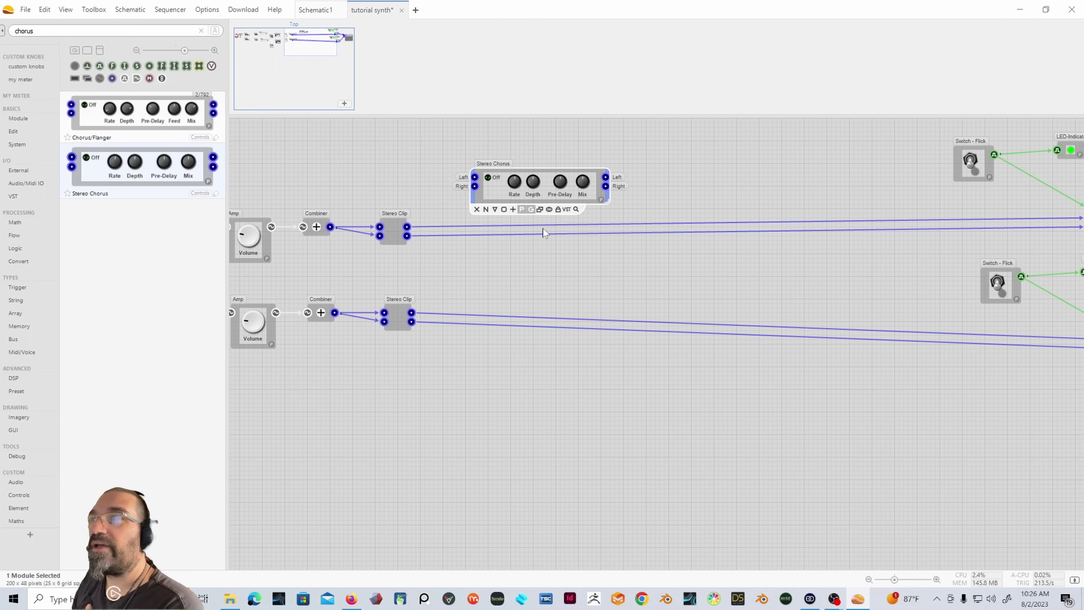
drag(477, 198, 474, 244)
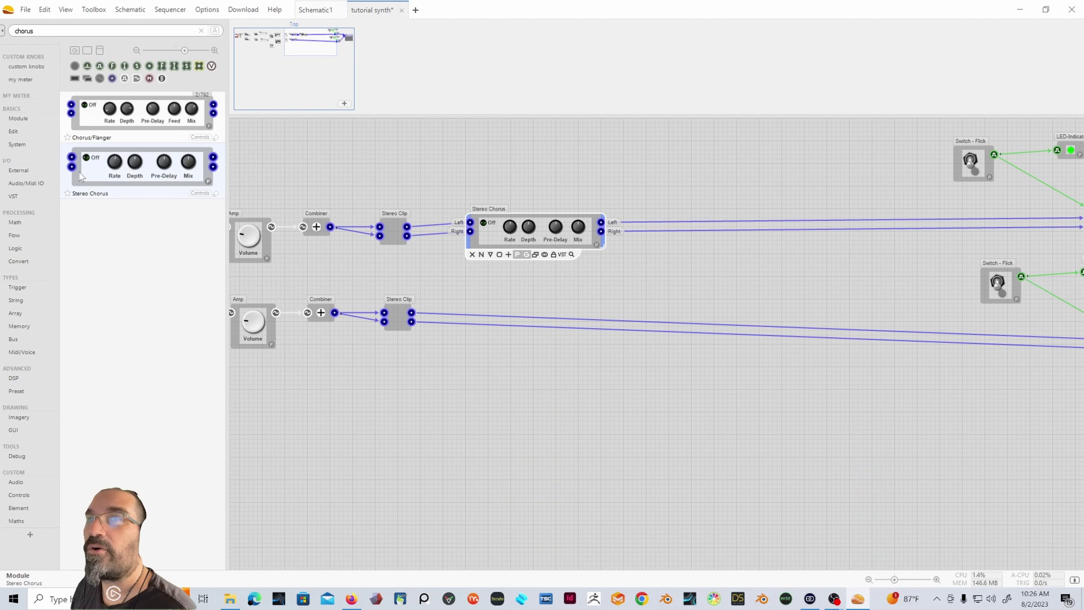
drag(81, 176, 580, 314)
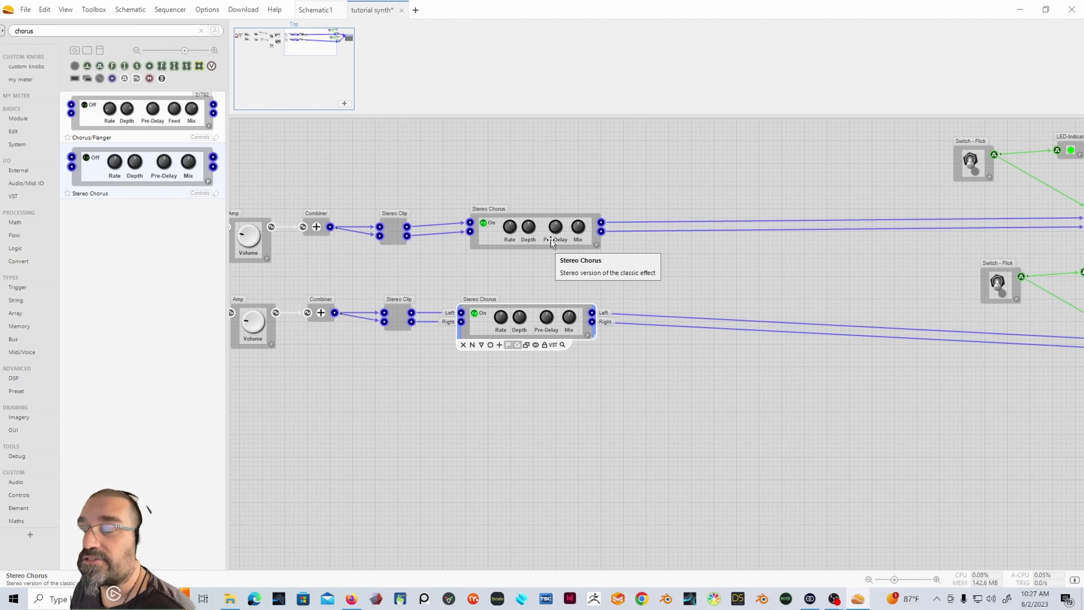
Step: Search the module library for "dela" and insert a Ping-Pong Delay into the left-channel link after the upper Stereo Chorus
click(200, 31)
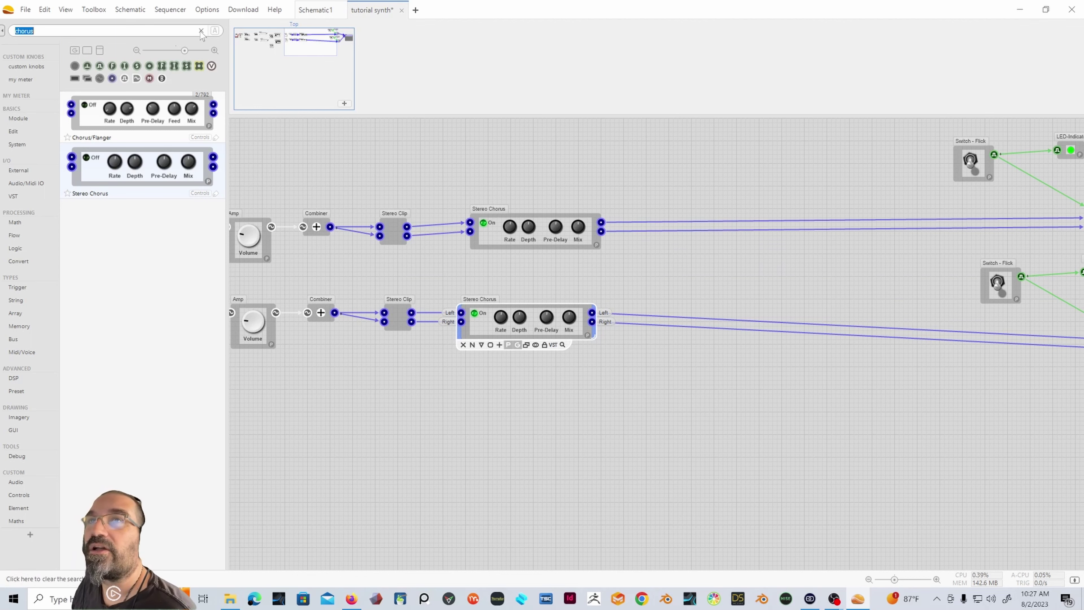
click(201, 31)
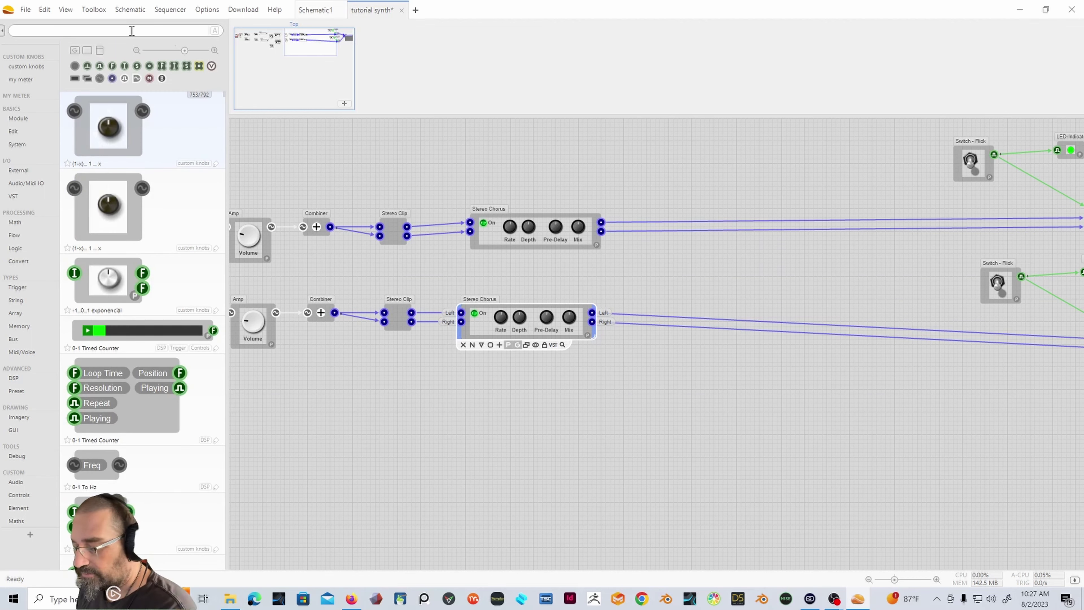
text(dela)
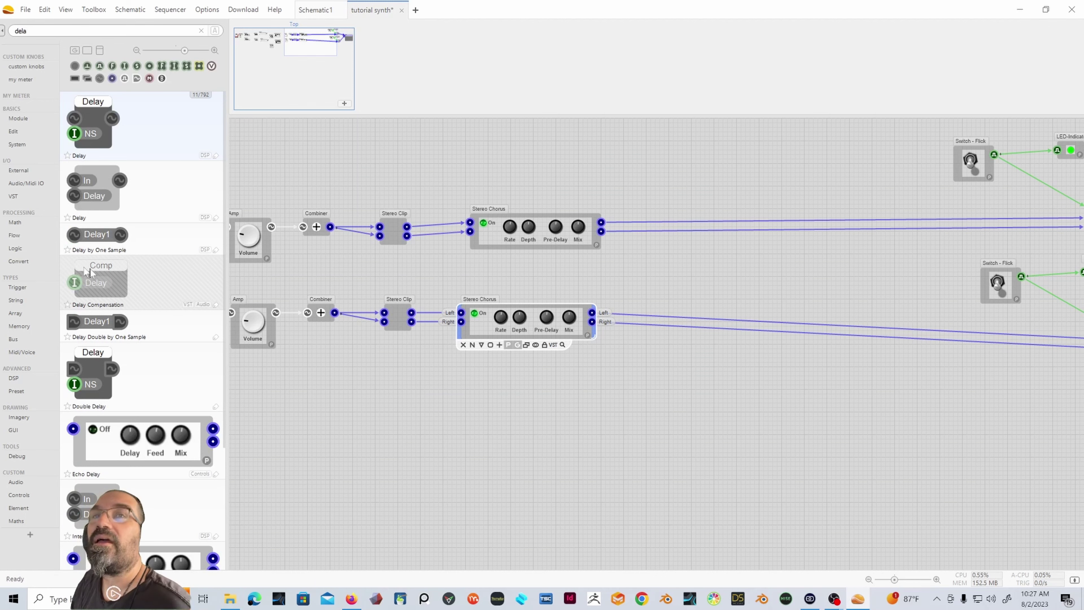
scroll(101, 294, down, 3)
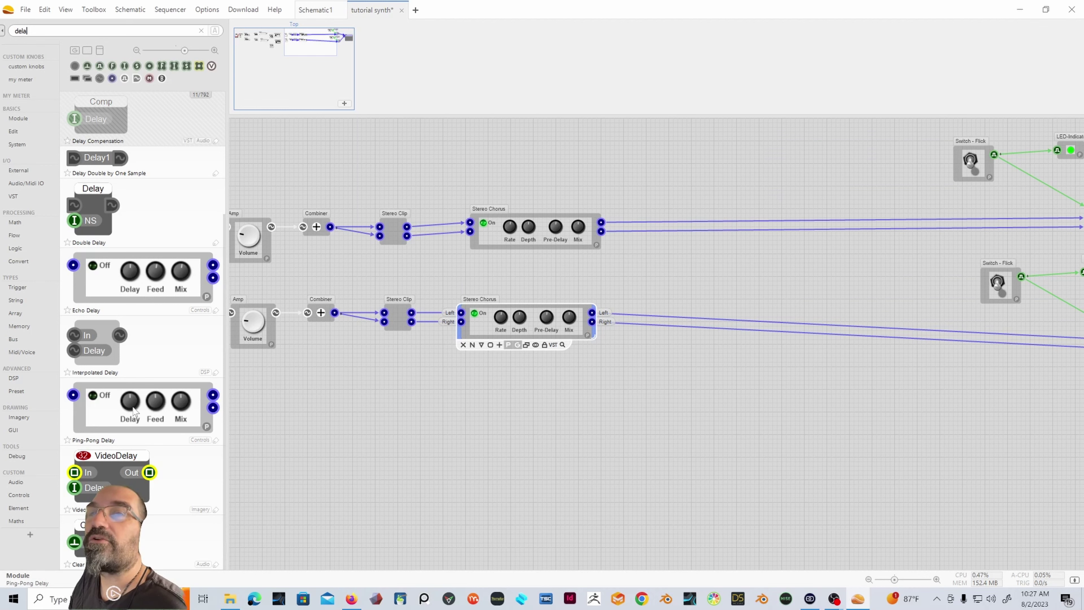
drag(106, 413, 723, 269)
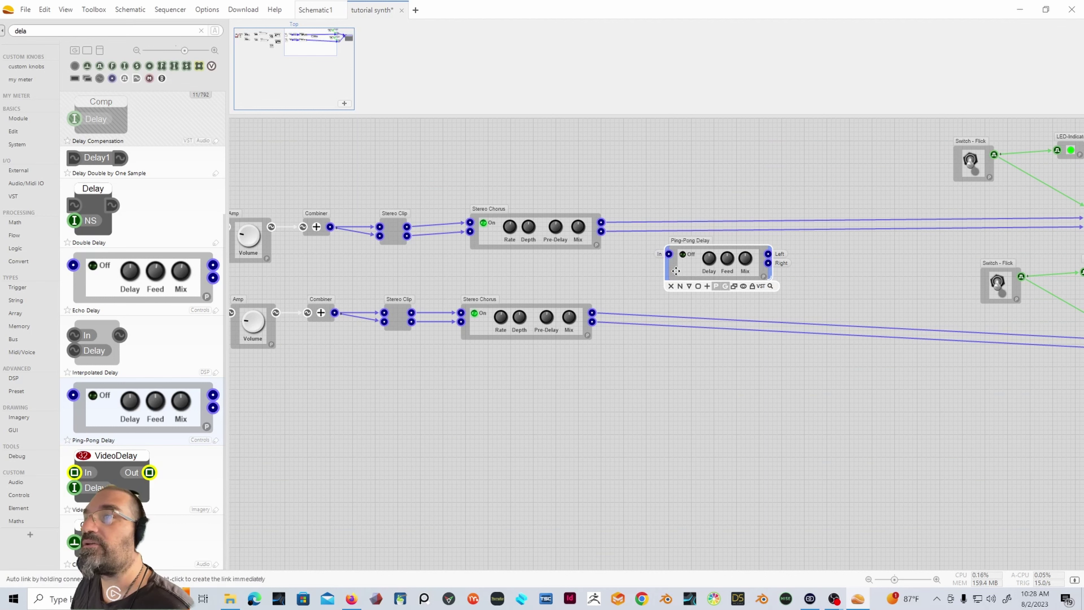
drag(676, 273, 683, 224)
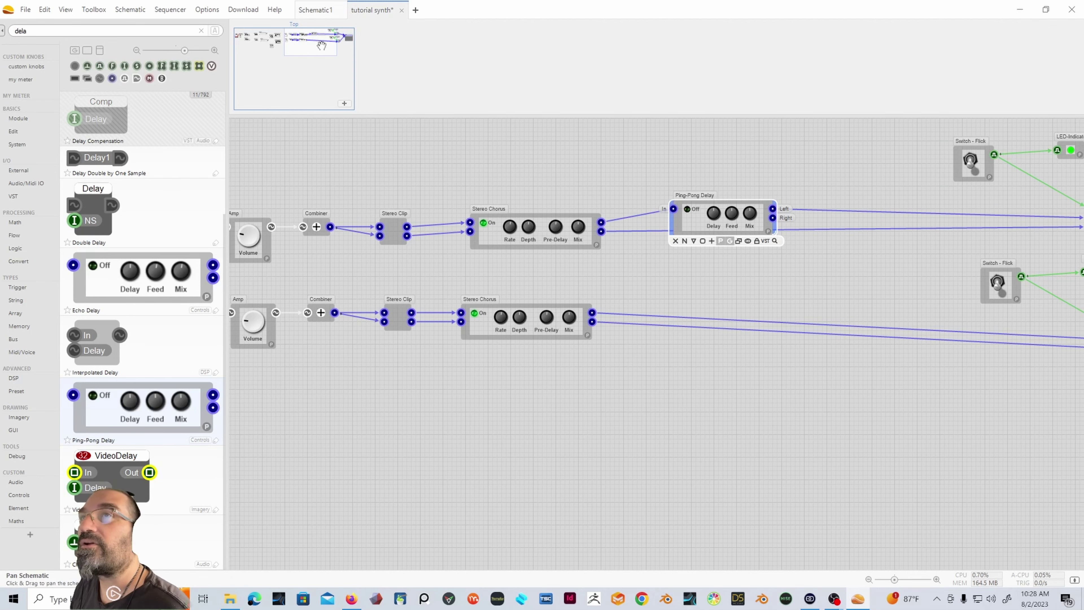
Step: Replace the upper Stereo Chorus's direct right-channel link with one into the Ping-Pong Delay, and link the delay's Right output to the Switch's R2 input
drag(322, 45, 334, 46)
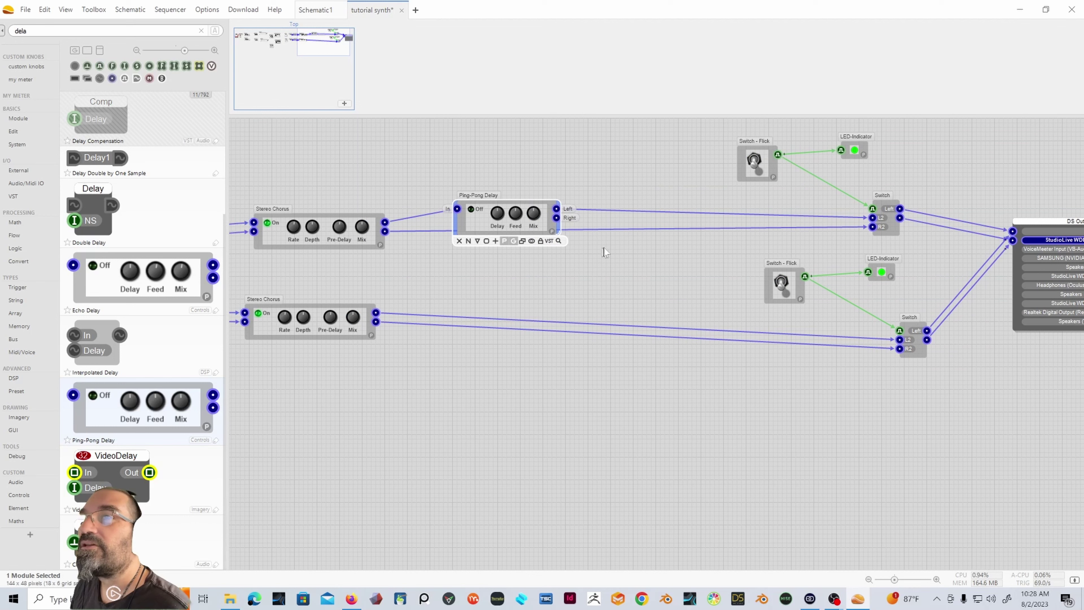
right_click(606, 229)
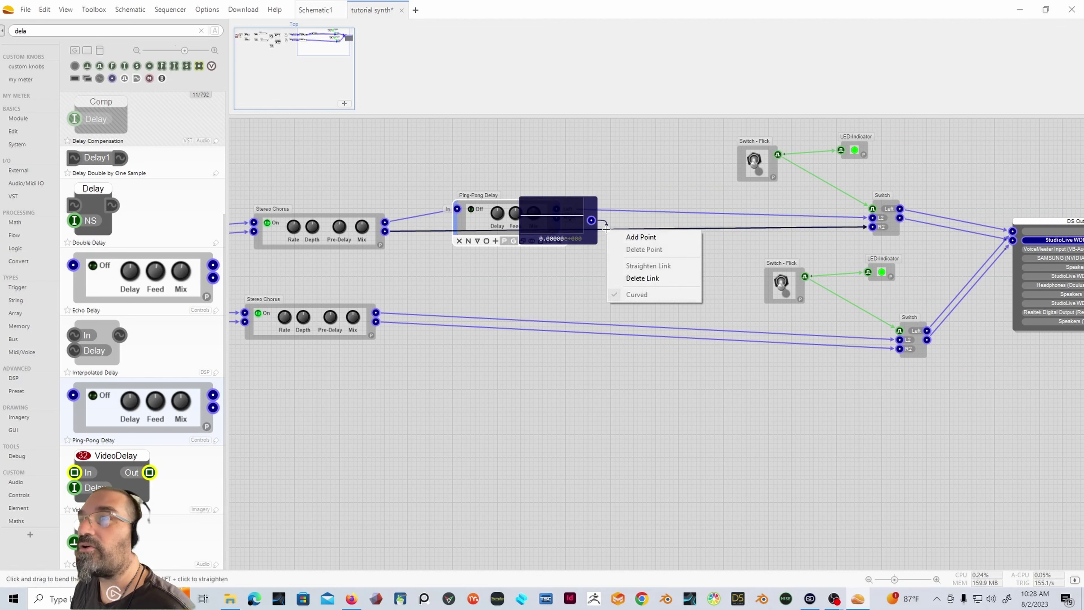
click(715, 288)
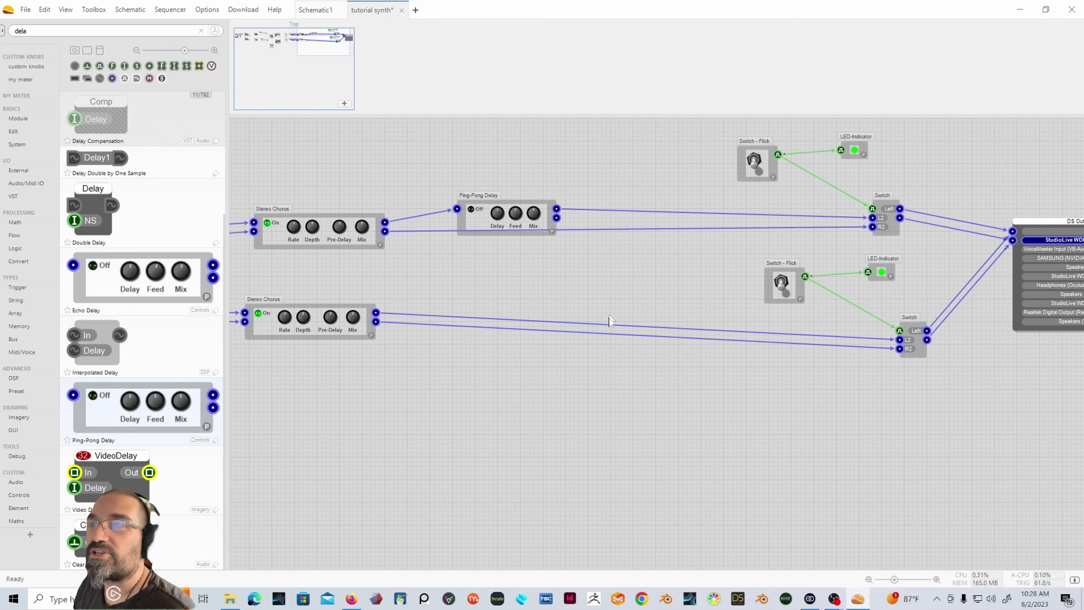
mouse_move(613, 324)
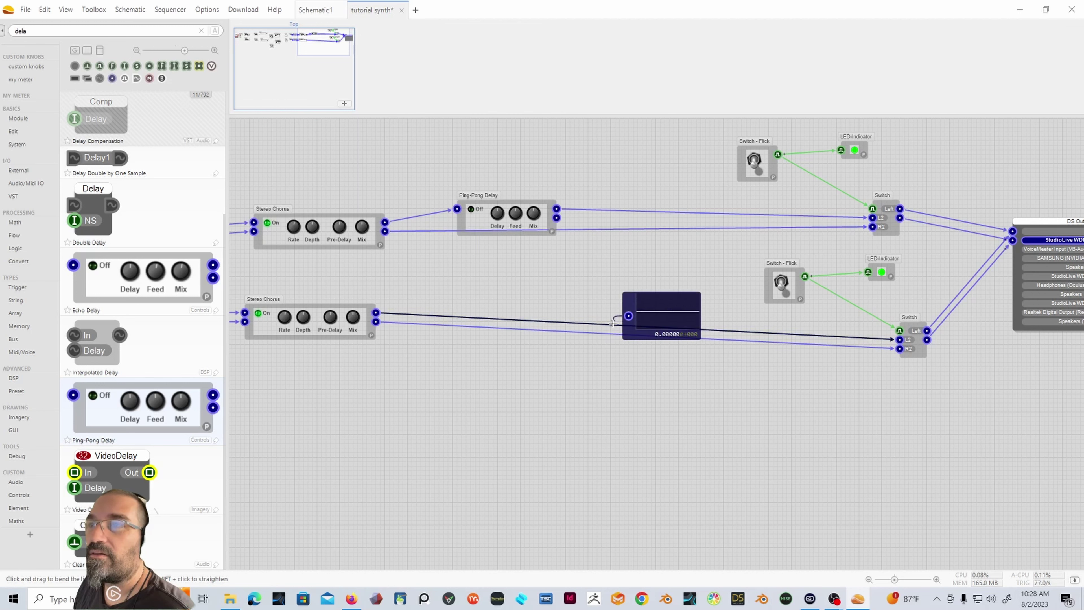
click(600, 229)
key(Delete)
drag(385, 231, 456, 209)
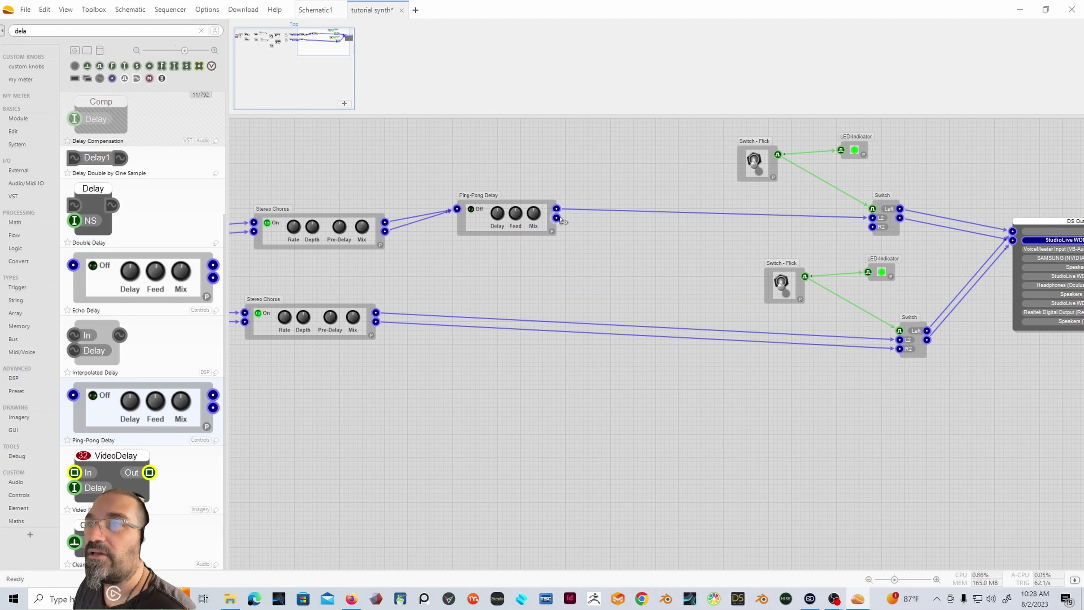
drag(557, 218, 873, 227)
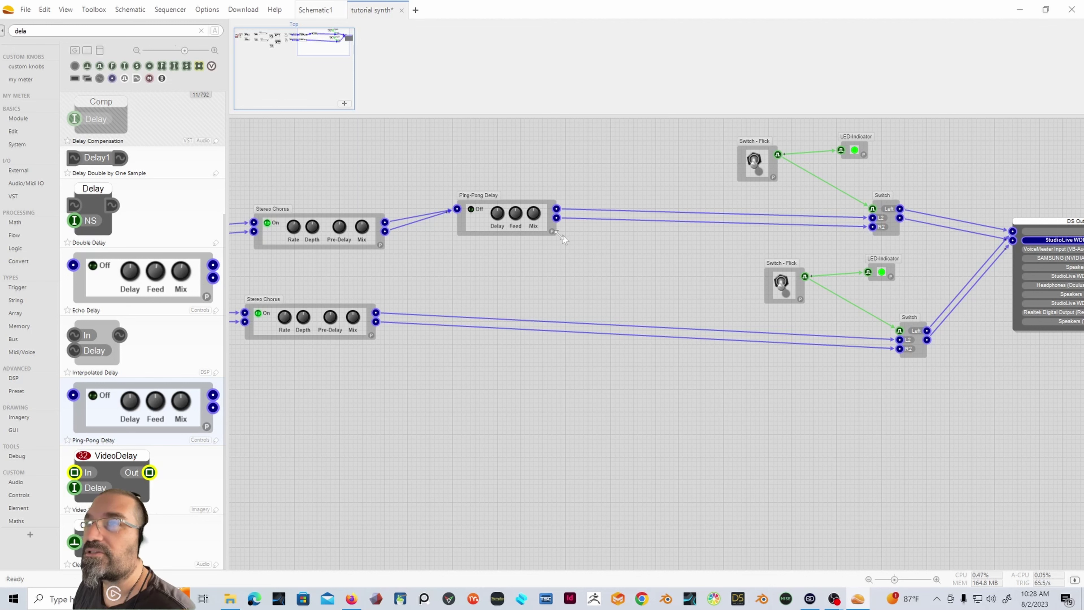
Step: Duplicate the Ping-Pong Delay above the lower chain's links and delete the link from the lower Stereo Chorus's right output to the Switch
click(540, 204)
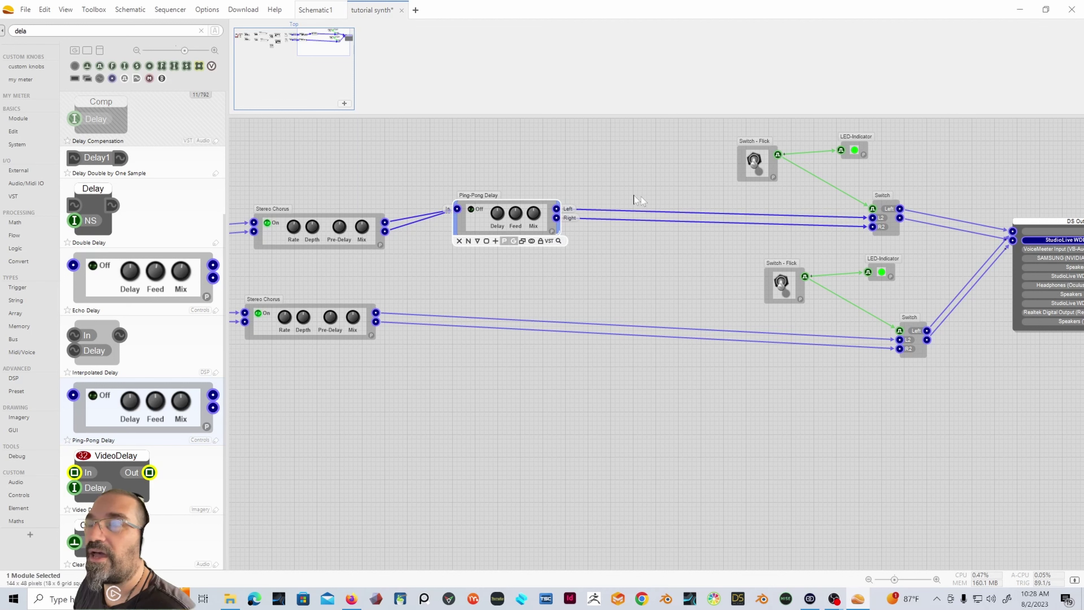
right_click(545, 204)
click(555, 222)
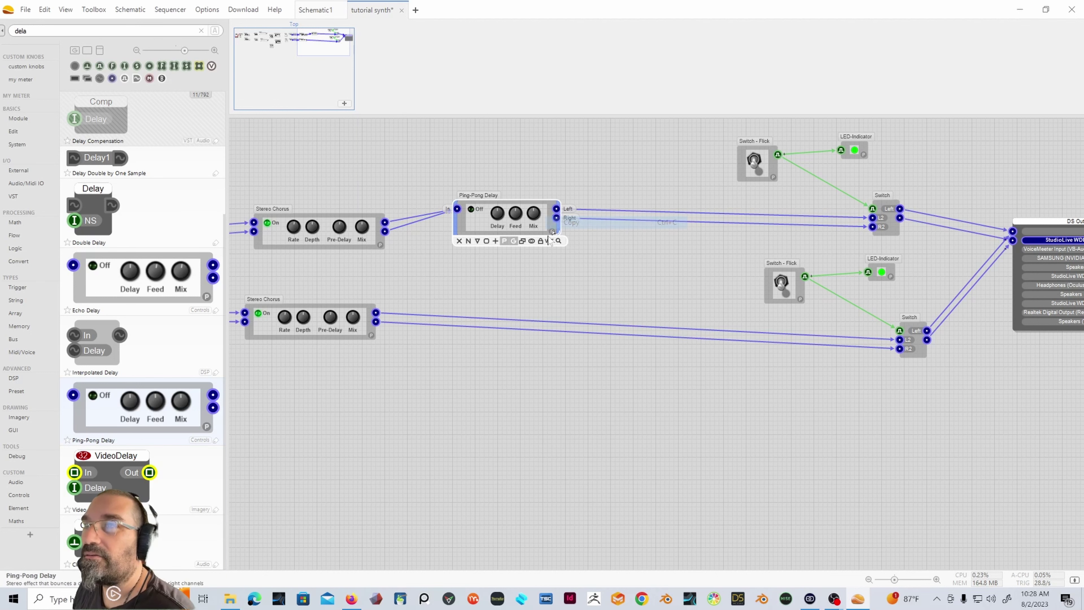
right_click(576, 291)
click(589, 344)
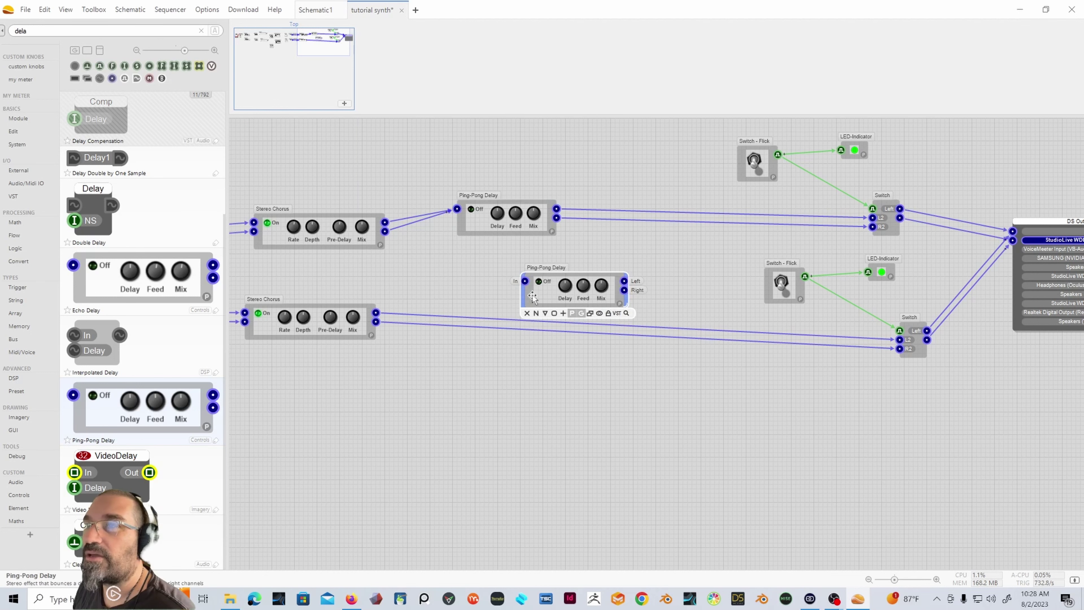
right_click(601, 333)
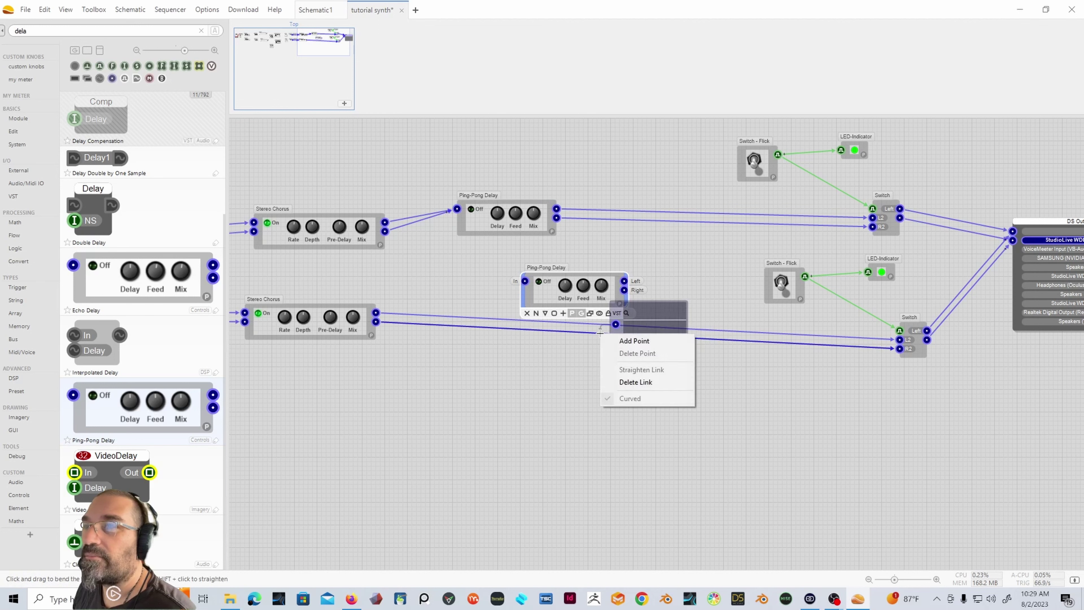
click(617, 384)
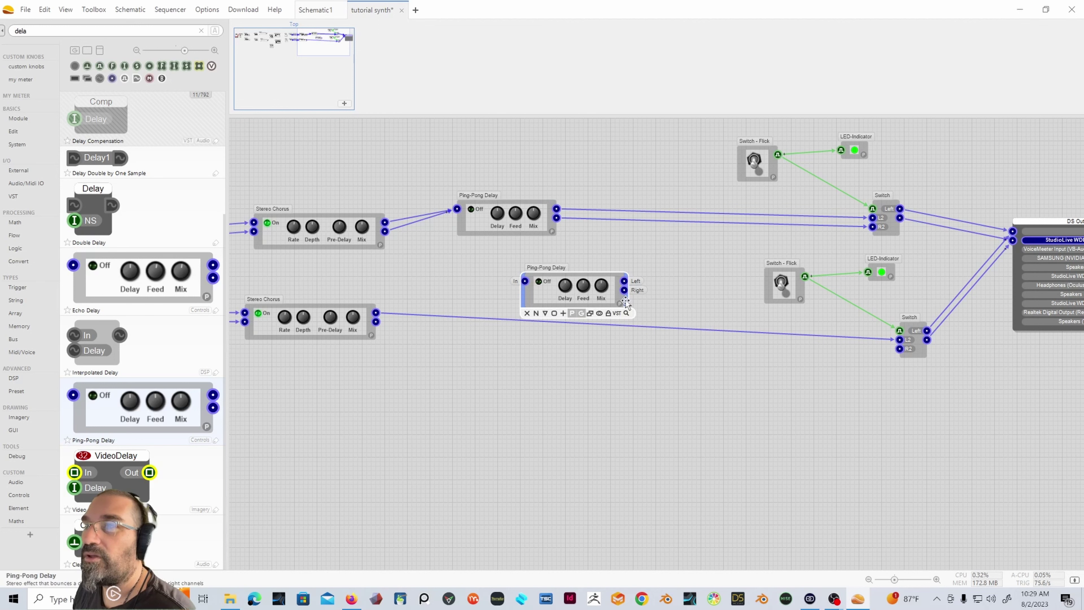
Step: Insert the duplicated Ping-Pong Delay into the lower chain's left link, then link the Stereo Chorus's right output into it and its Right output to the Switch's R2
drag(625, 303, 598, 326)
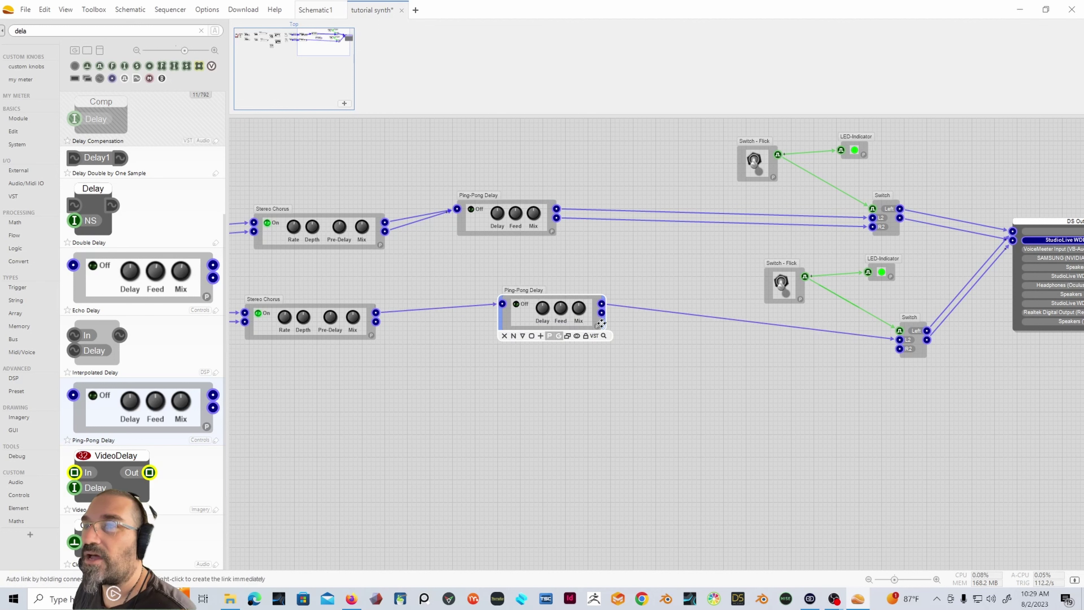
drag(377, 322, 497, 308)
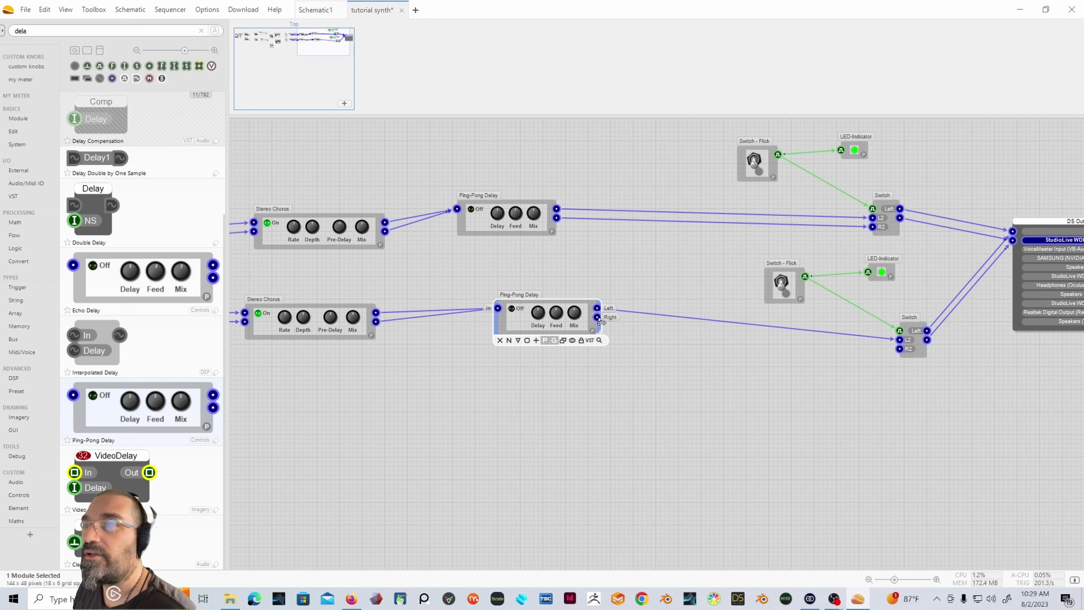
drag(597, 317, 898, 355)
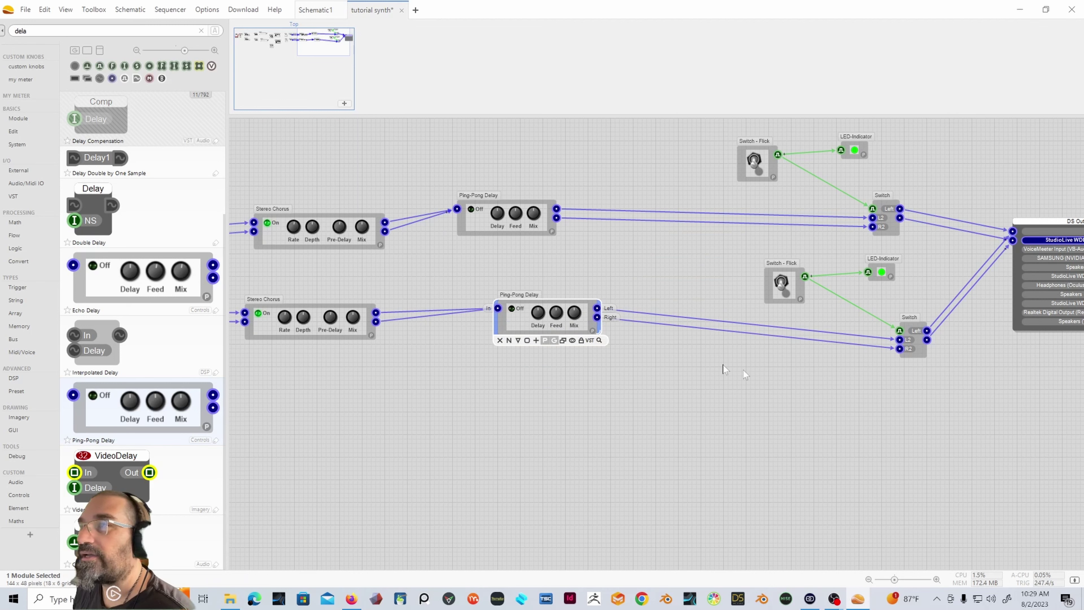
Step: Switch on both Ping-Pong Delays and move each one closer to the Stereo Chorus feeding it
click(471, 209)
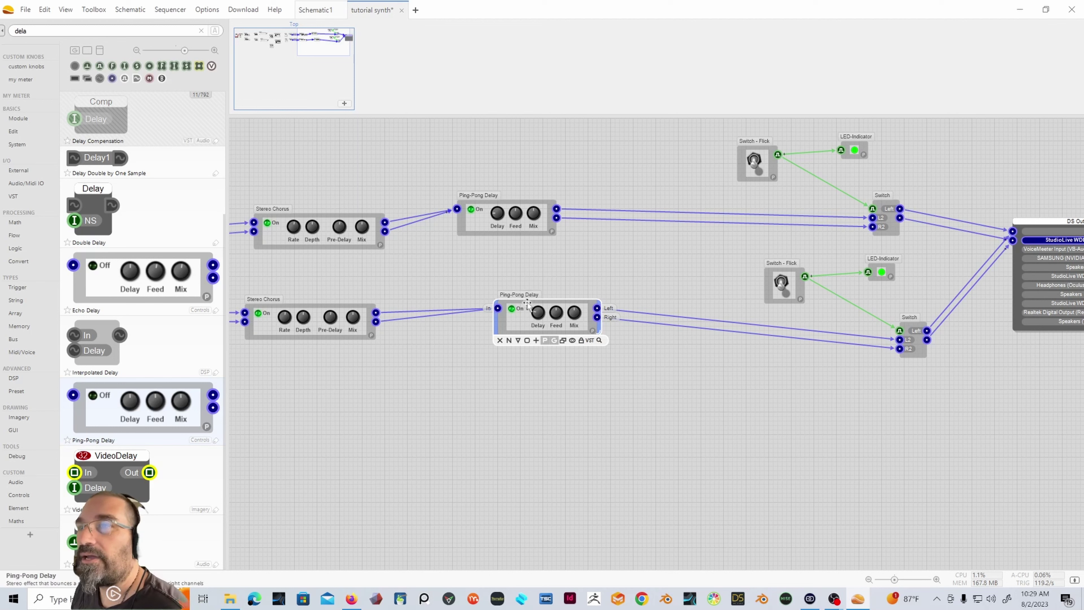
drag(532, 305, 473, 314)
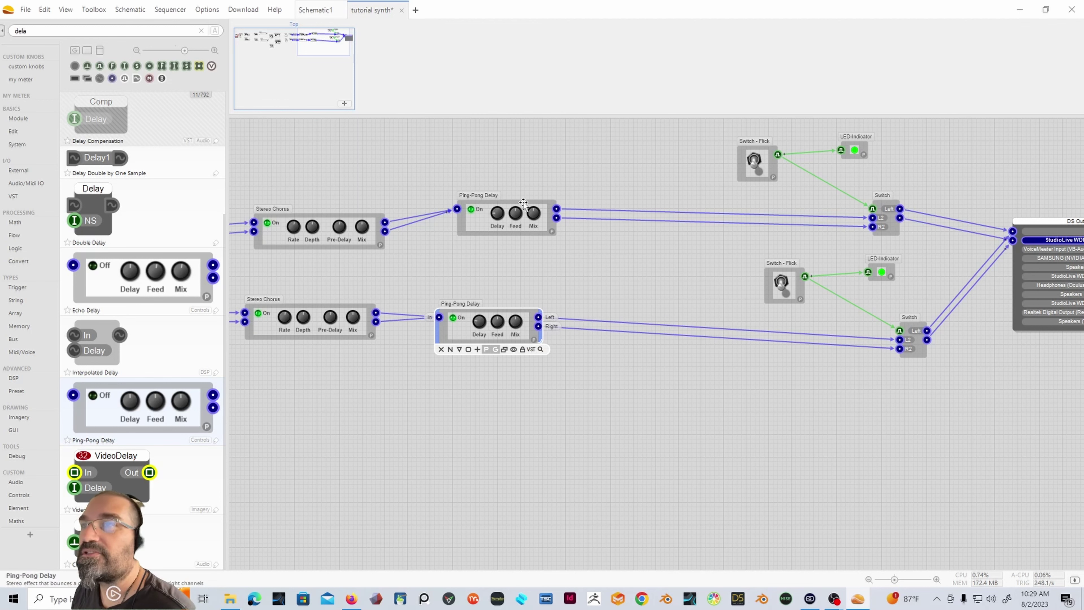
drag(484, 208, 453, 217)
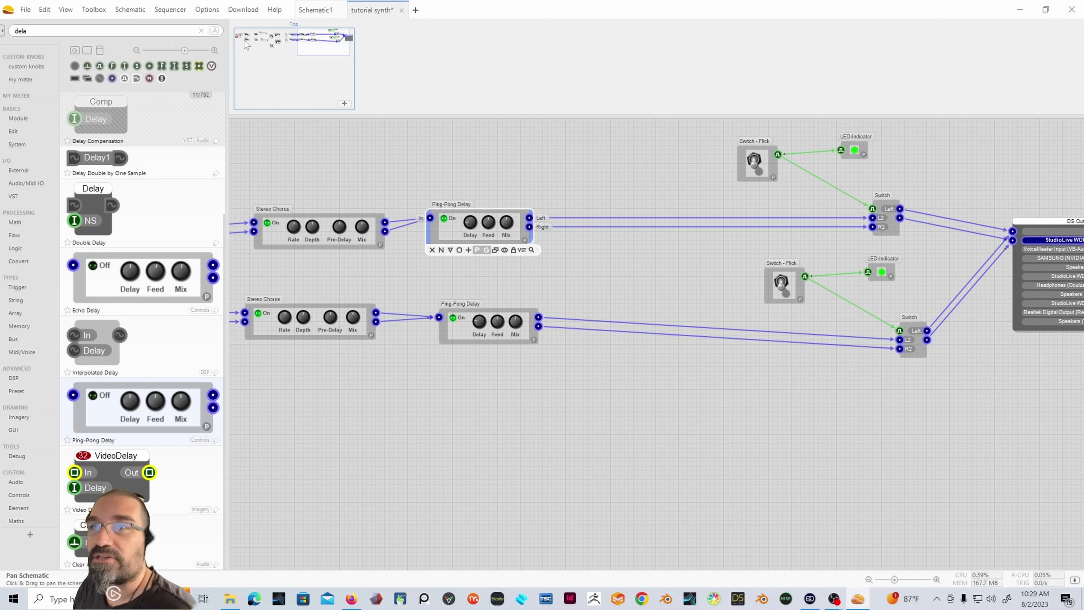
Step: Search the module library for "rev", insert a Reverb into both links after the Ping-Pong Delay in each chain, and switch both Reverbs on
click(201, 31)
text(rev)
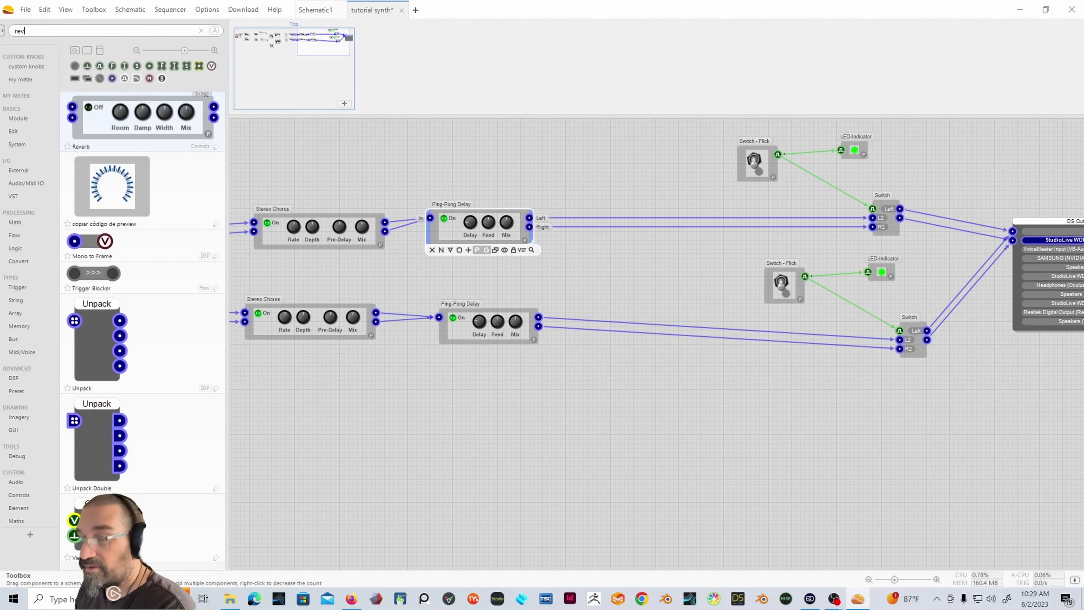
drag(84, 134, 612, 167)
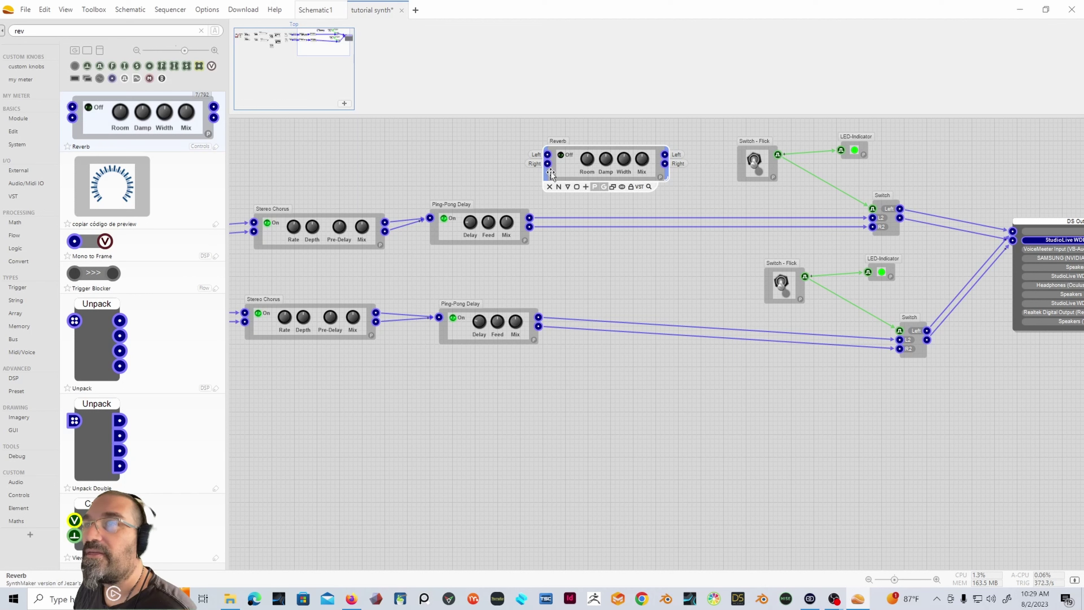
drag(550, 172, 583, 231)
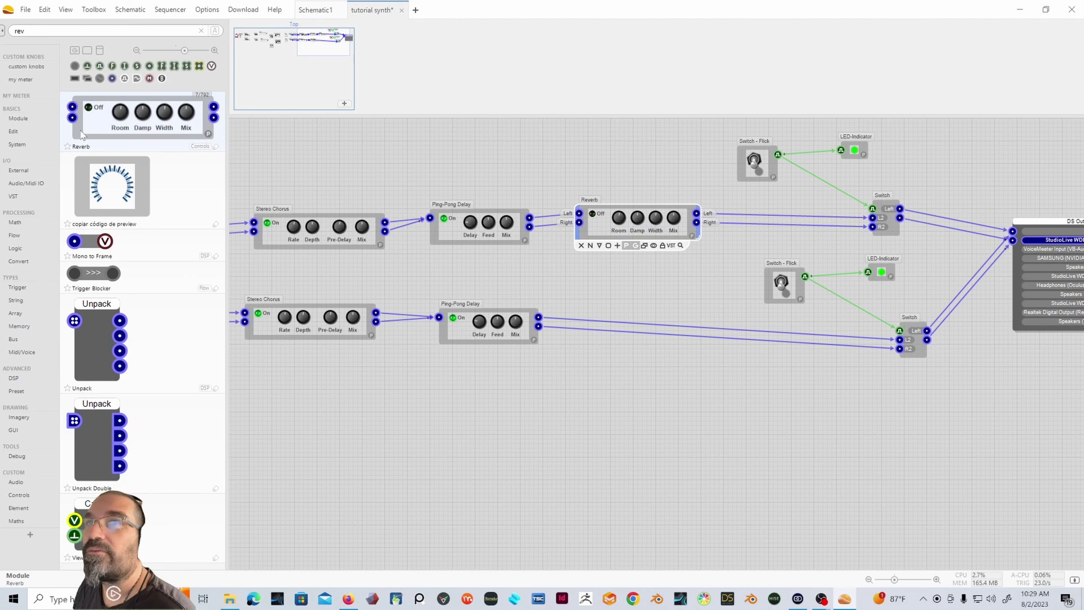
drag(83, 136, 638, 332)
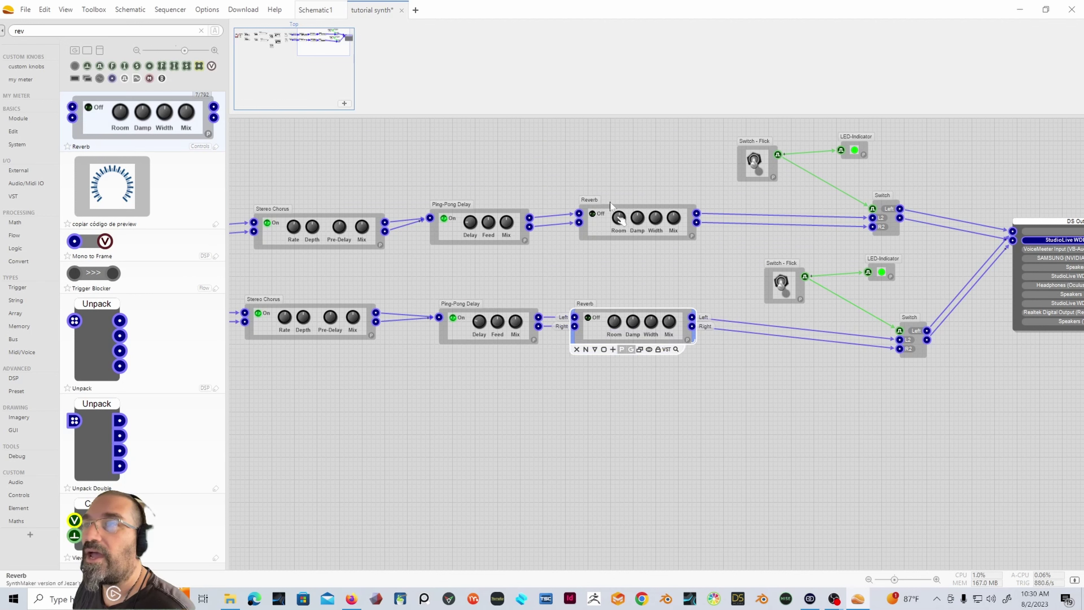
click(588, 318)
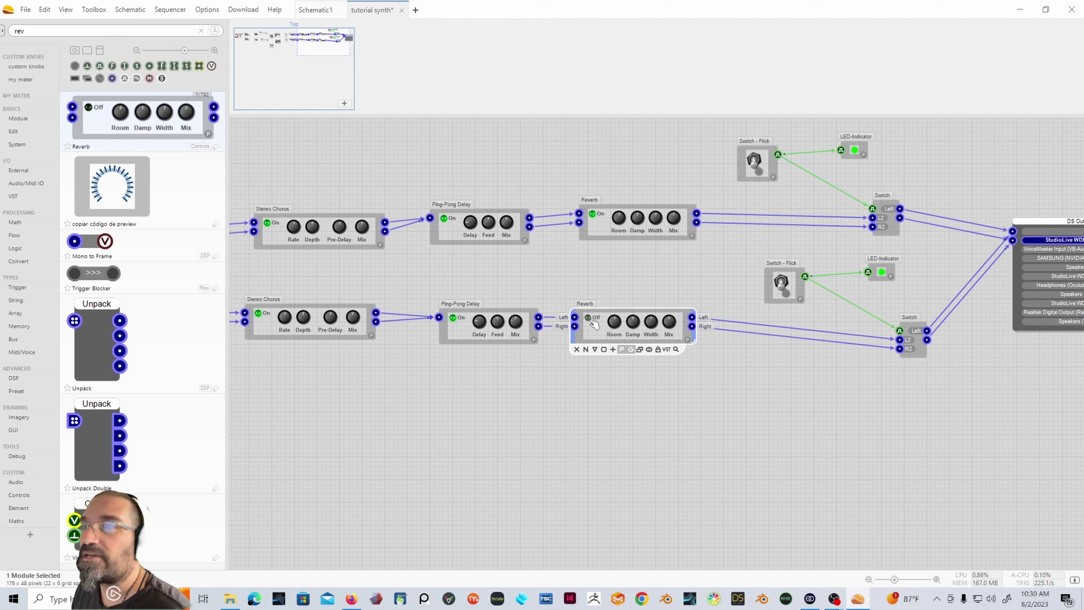
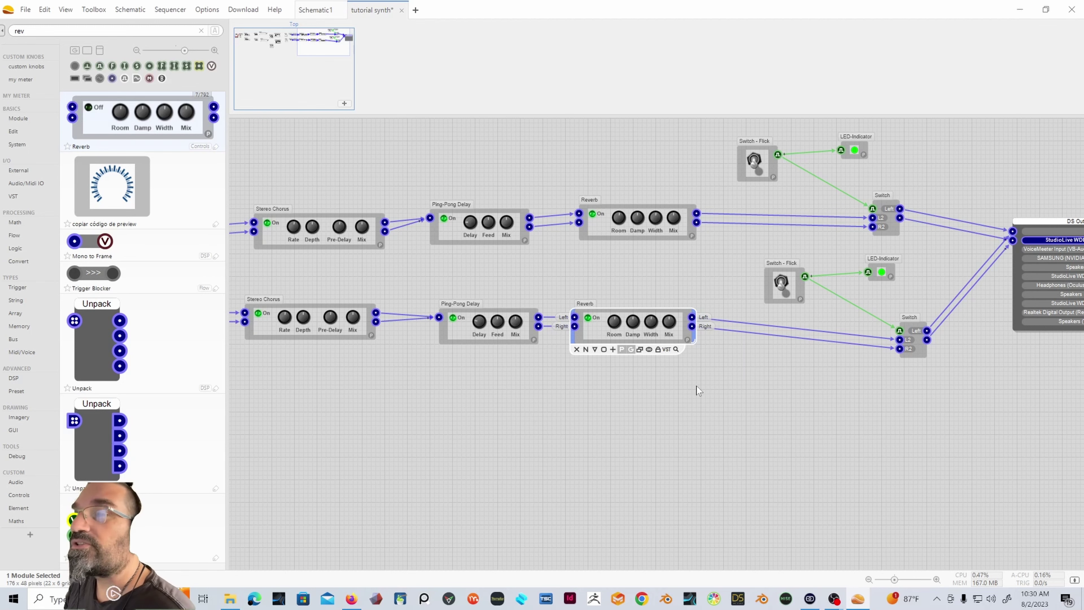
Step: Move the MIDI In module slightly farther from the module it feeds at the start of the schematic
scroll(697, 390, down, 2)
scroll(698, 390, down, 3)
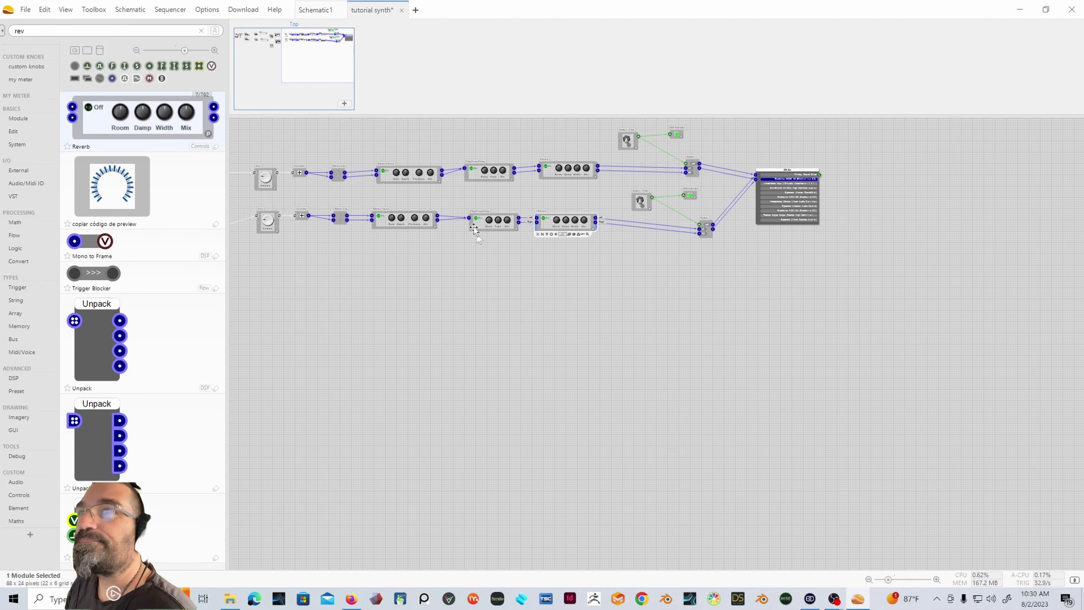
drag(331, 47, 278, 33)
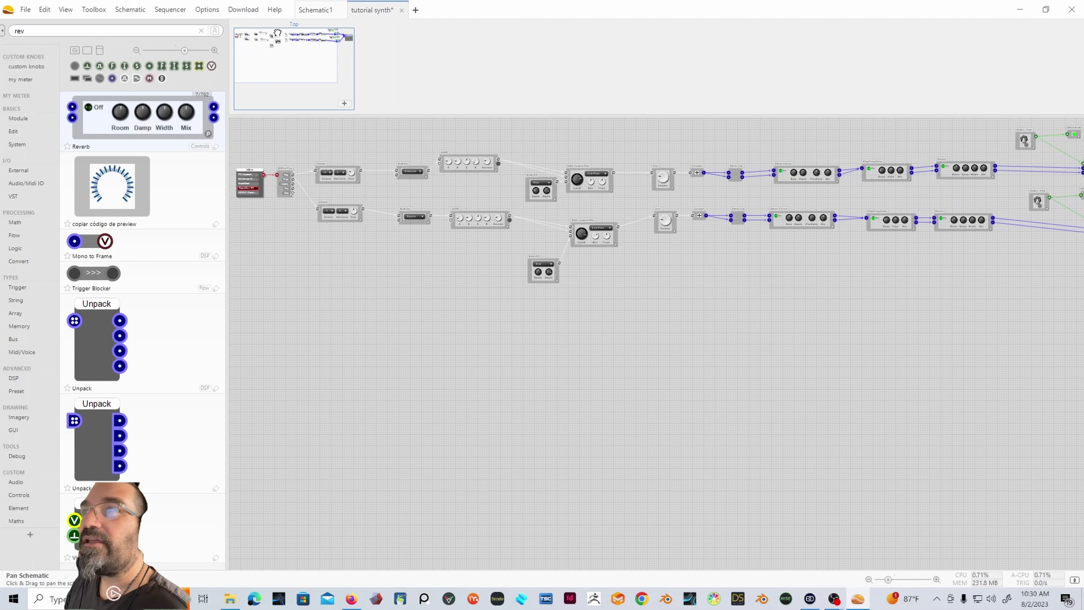
mouse_move(279, 33)
mouse_down()
mouse_move(305, 31)
mouse_move(282, 31)
mouse_up()
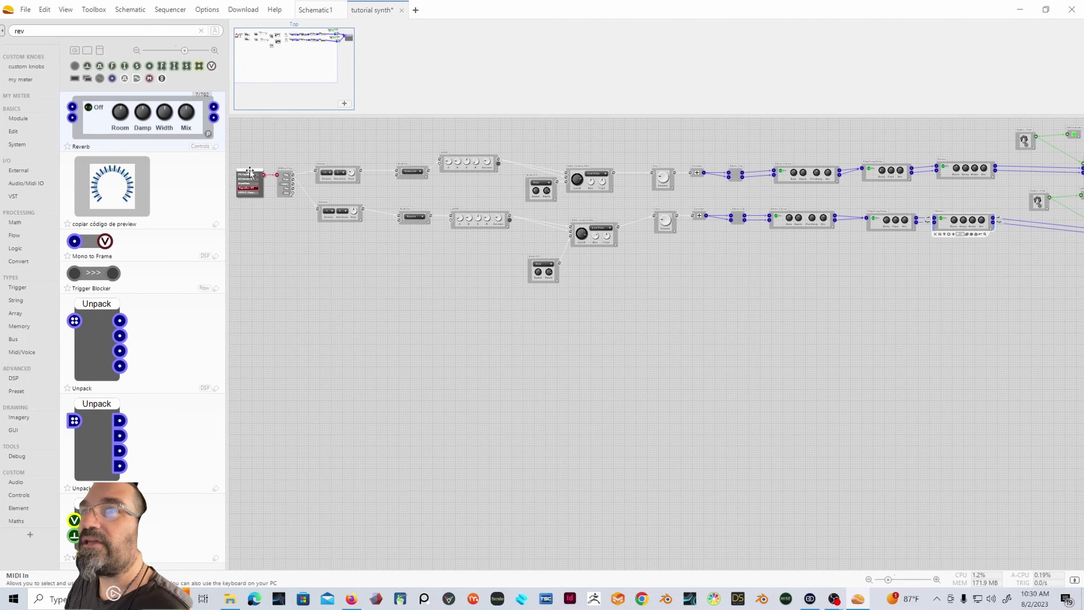
drag(250, 171, 244, 171)
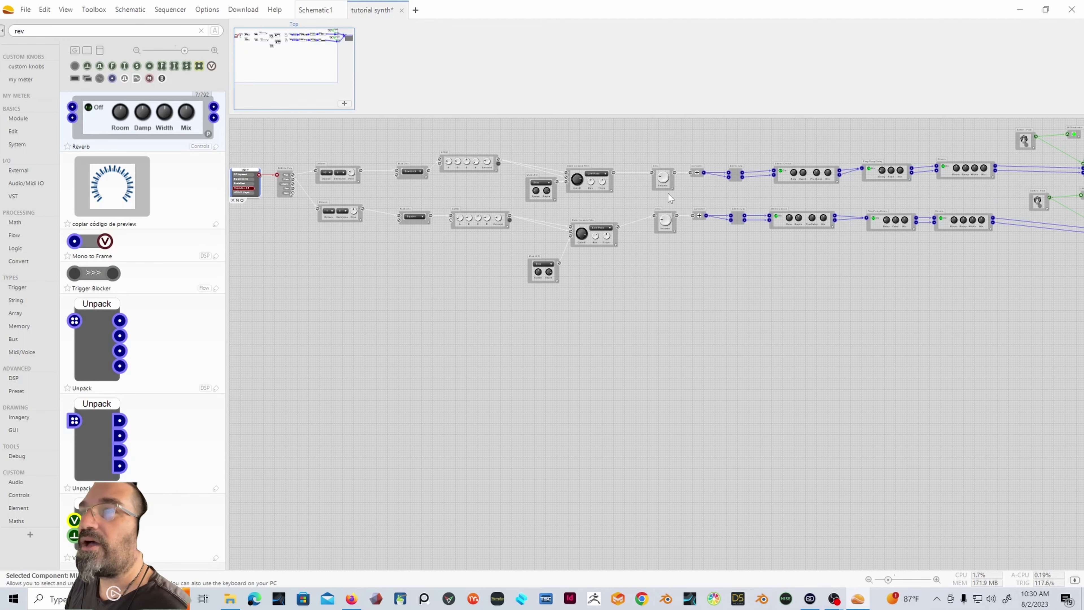
Step: Select every component between MIDI In and DS Out, including the switches and LED indicators, and combine them into one module
drag(322, 37, 353, 32)
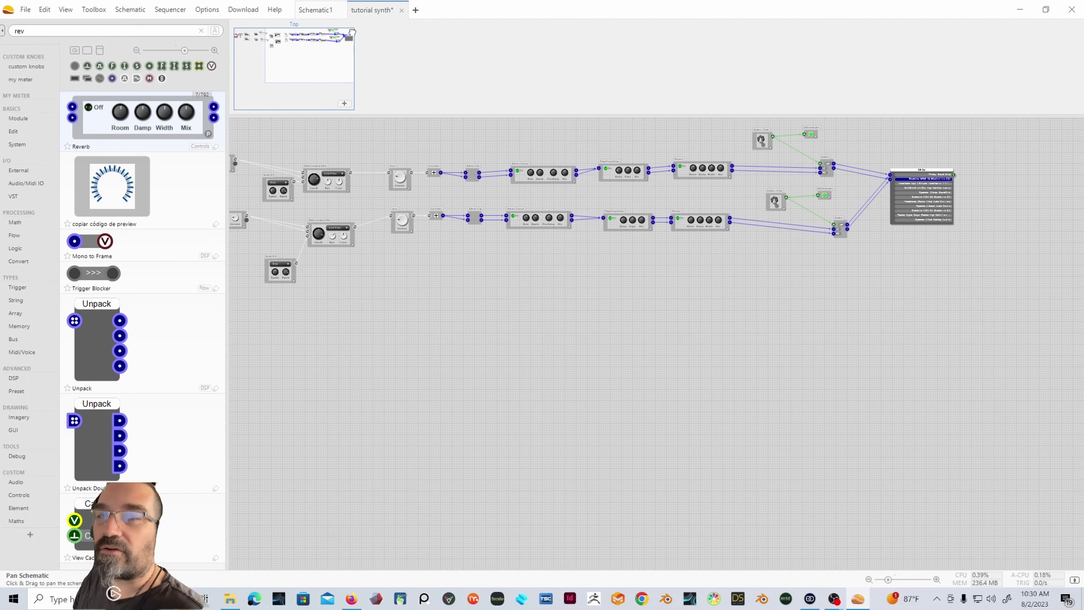
drag(352, 32, 323, 12)
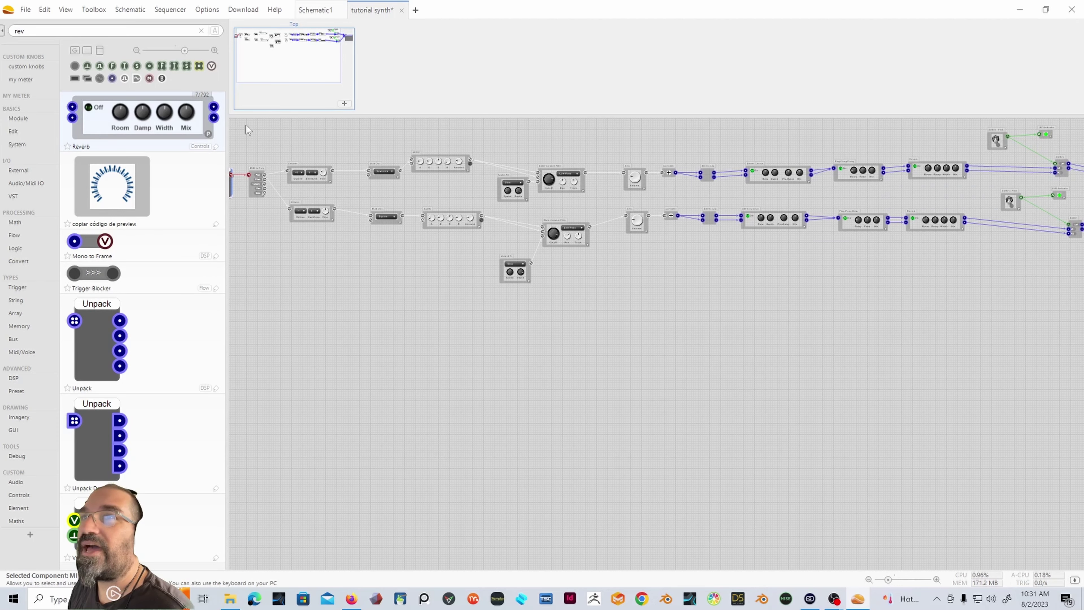
drag(241, 123, 251, 129)
drag(290, 170, 353, 210)
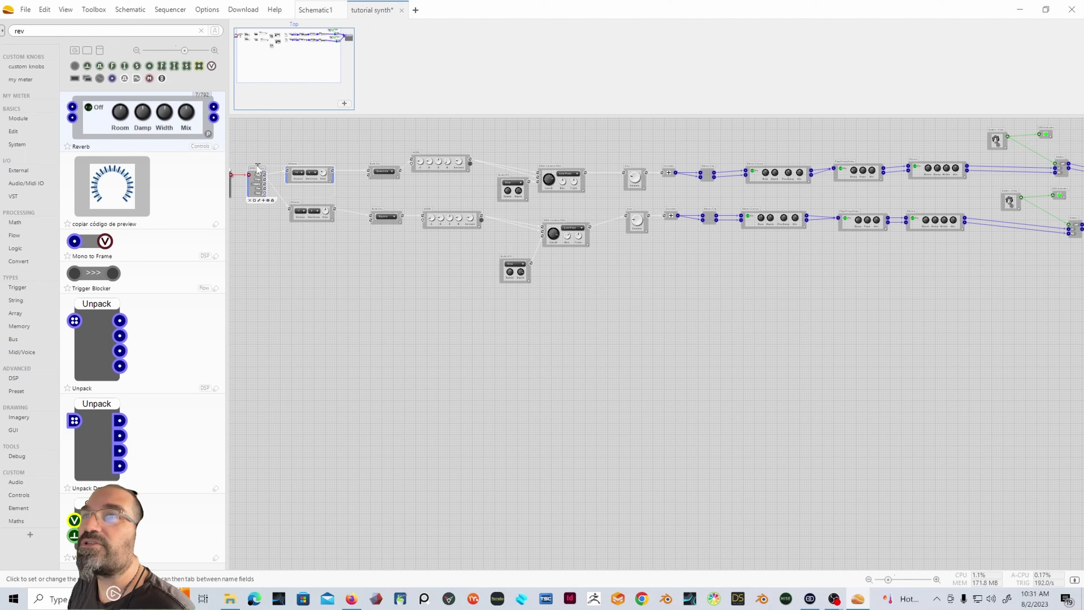
drag(239, 122, 1037, 335)
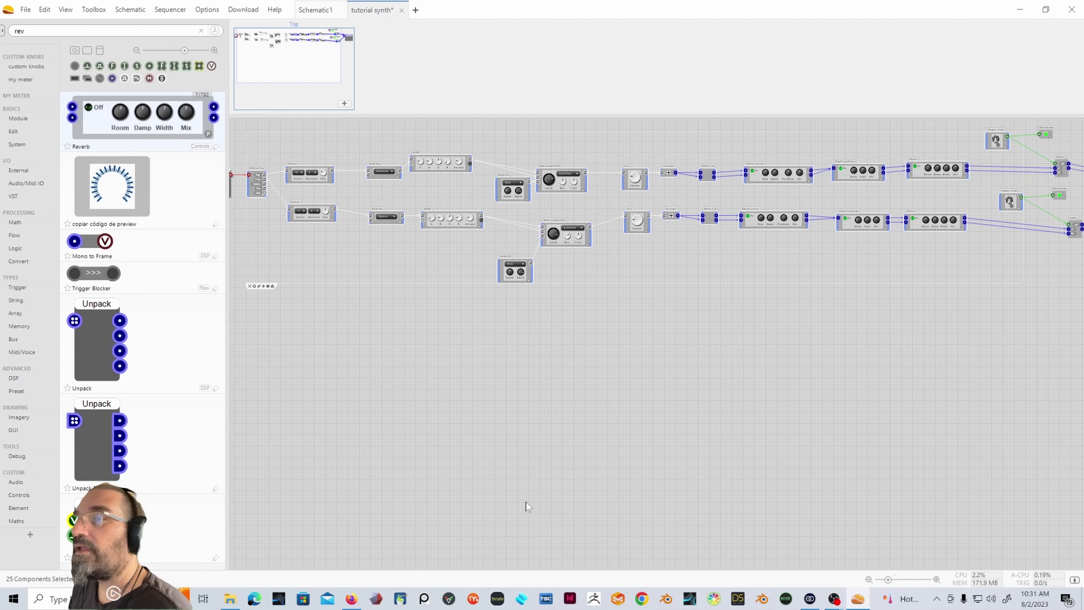
drag(305, 60, 343, 57)
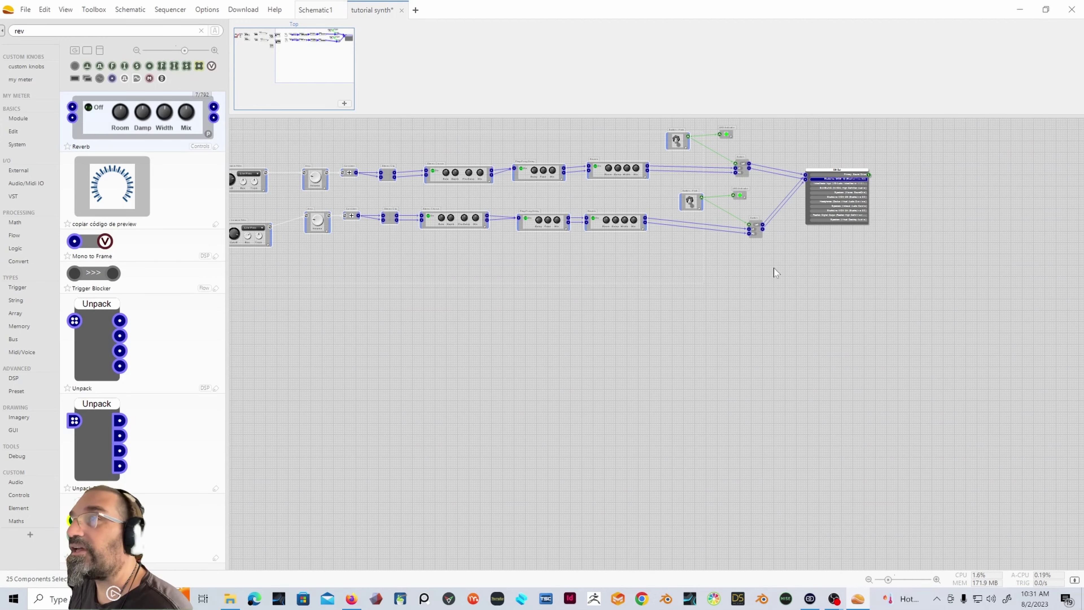
drag(774, 268, 661, 127)
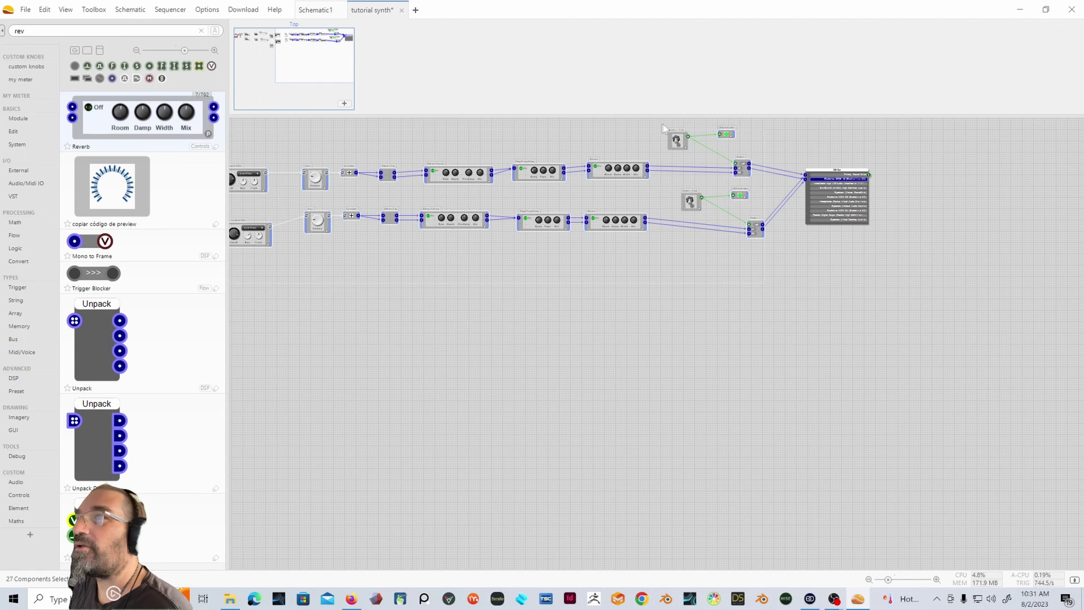
drag(664, 127, 706, 235)
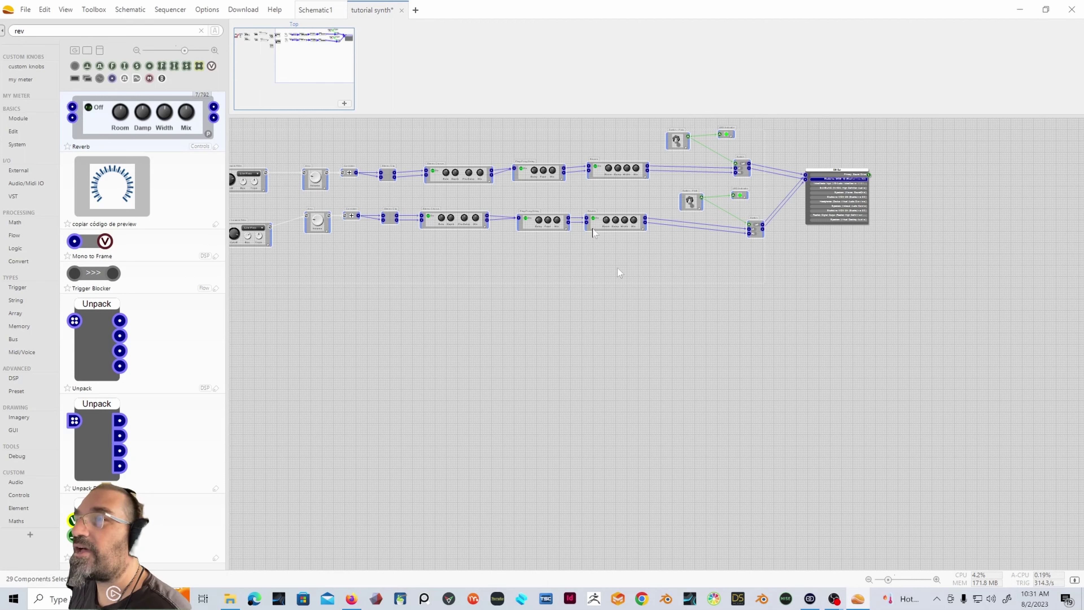
click(273, 38)
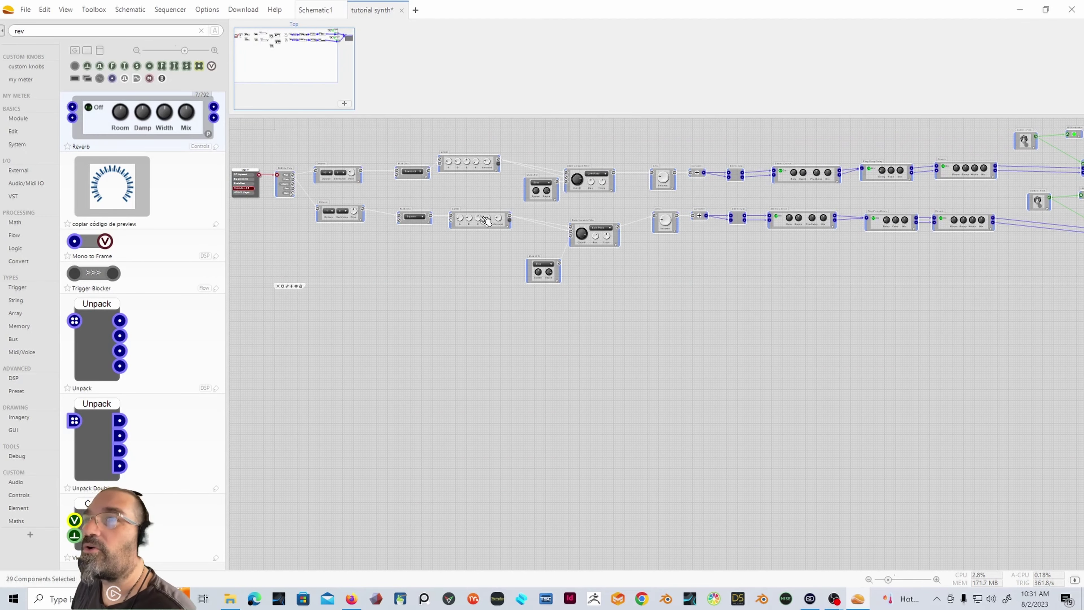
right_click(588, 188)
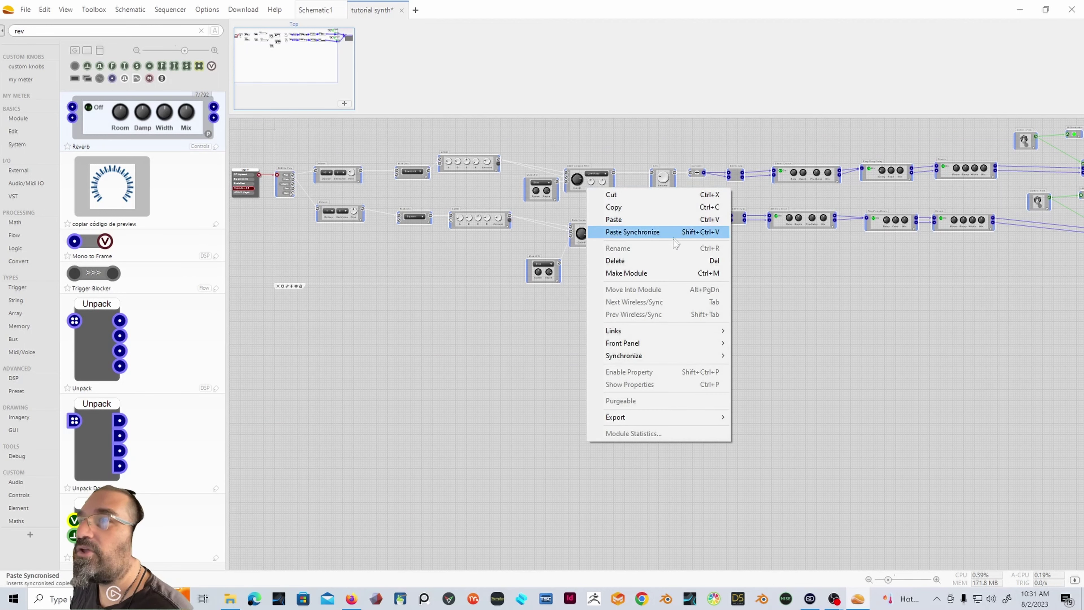
click(631, 275)
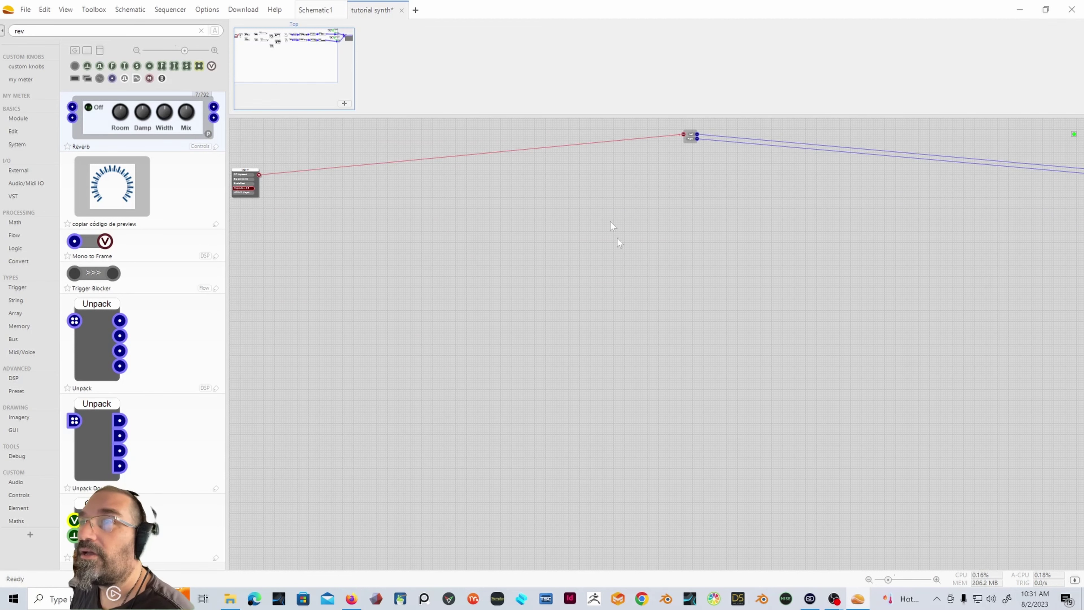
Step: Lower the combined synth module below its original spot and bring DS Out close beside its outputs
mouse_move(317, 54)
mouse_down()
mouse_move(387, 43)
mouse_move(324, 46)
mouse_up()
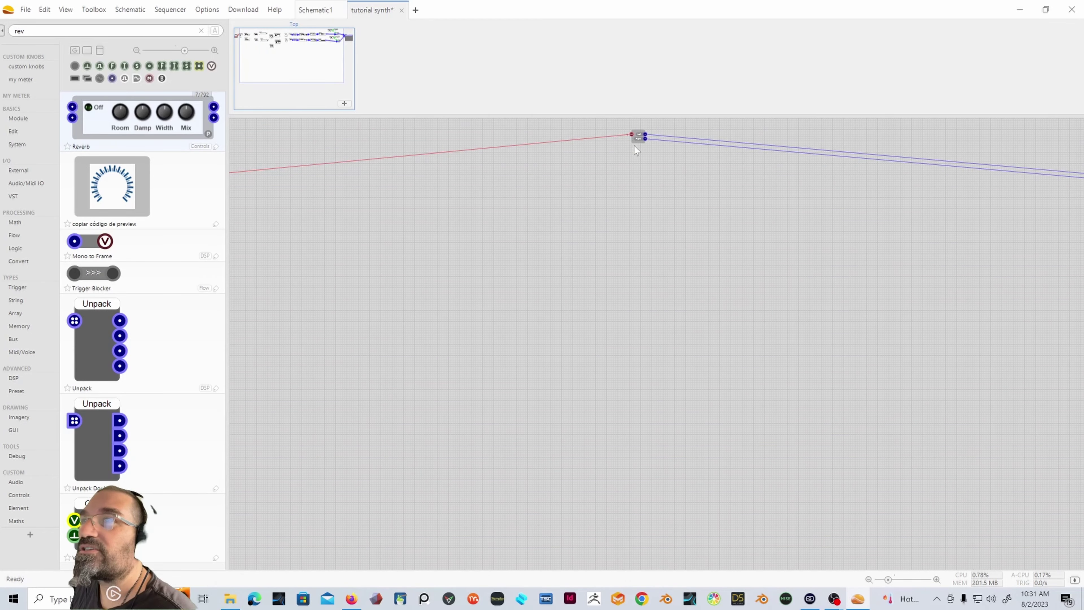
drag(638, 137, 605, 198)
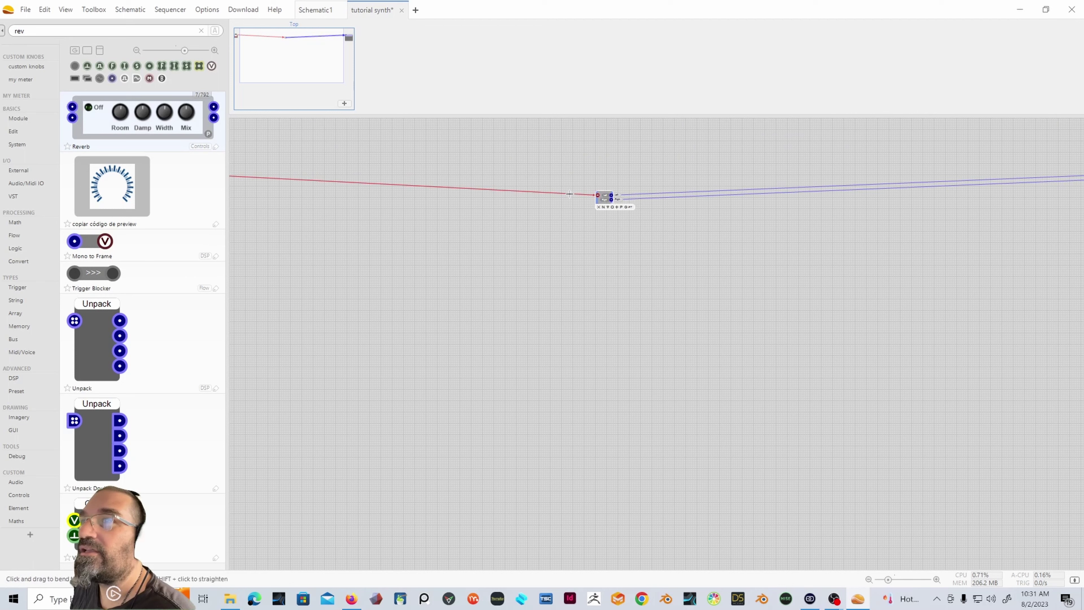
click(596, 196)
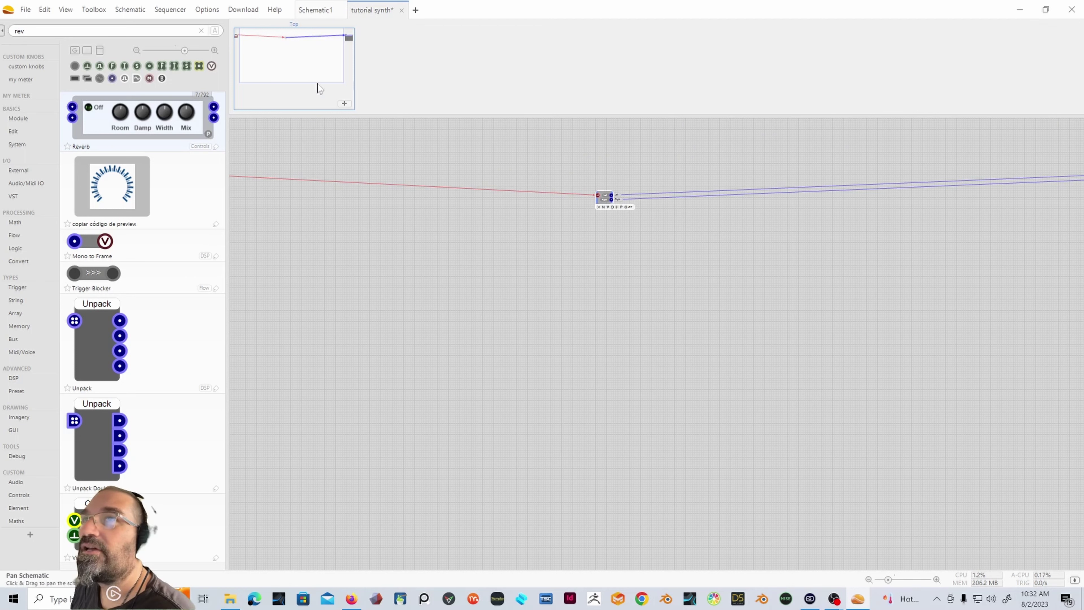
drag(321, 62, 370, 66)
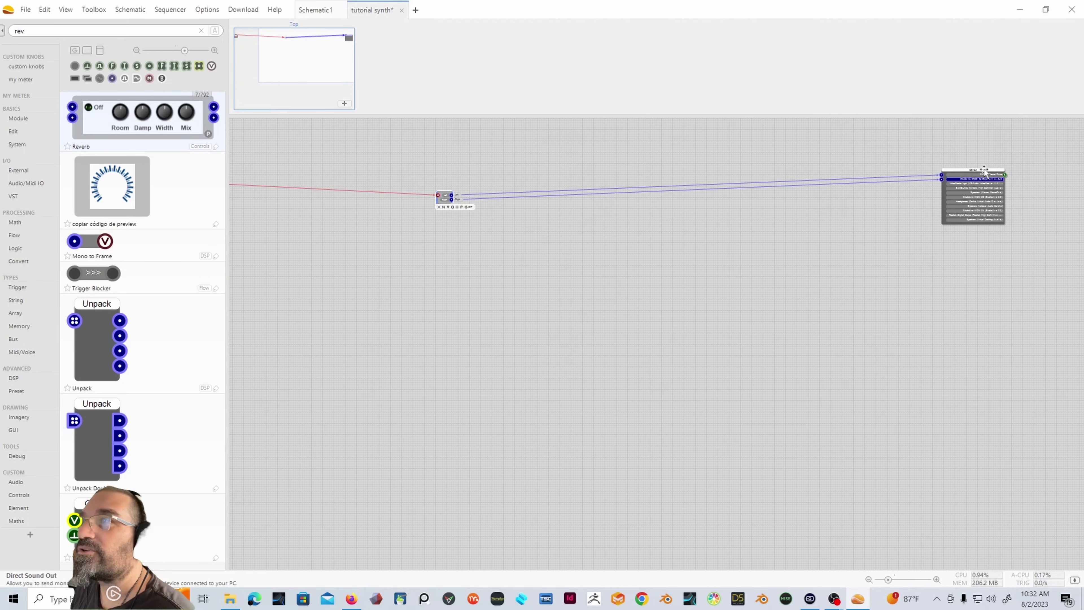
drag(984, 170, 537, 186)
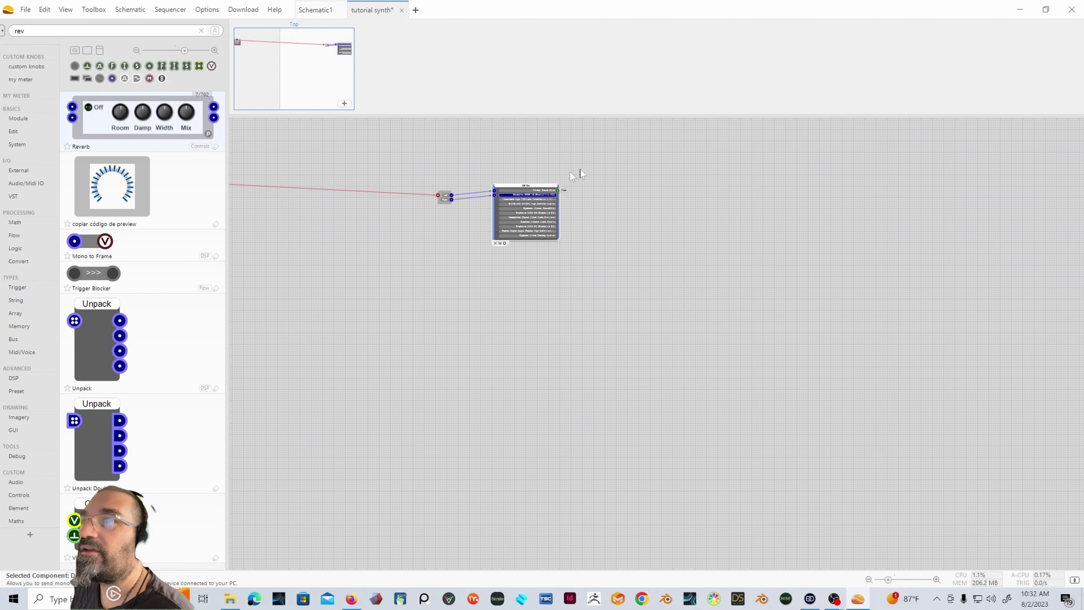
Step: Select the combined synth module and DS Out and move them together next to MIDI In
drag(700, 149, 406, 259)
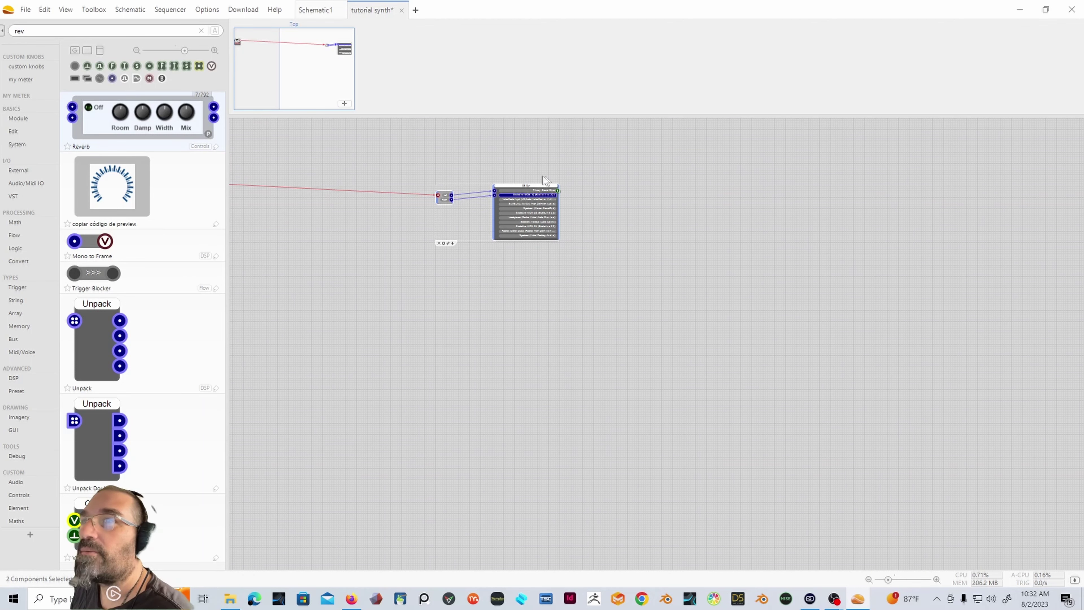
drag(320, 68, 271, 59)
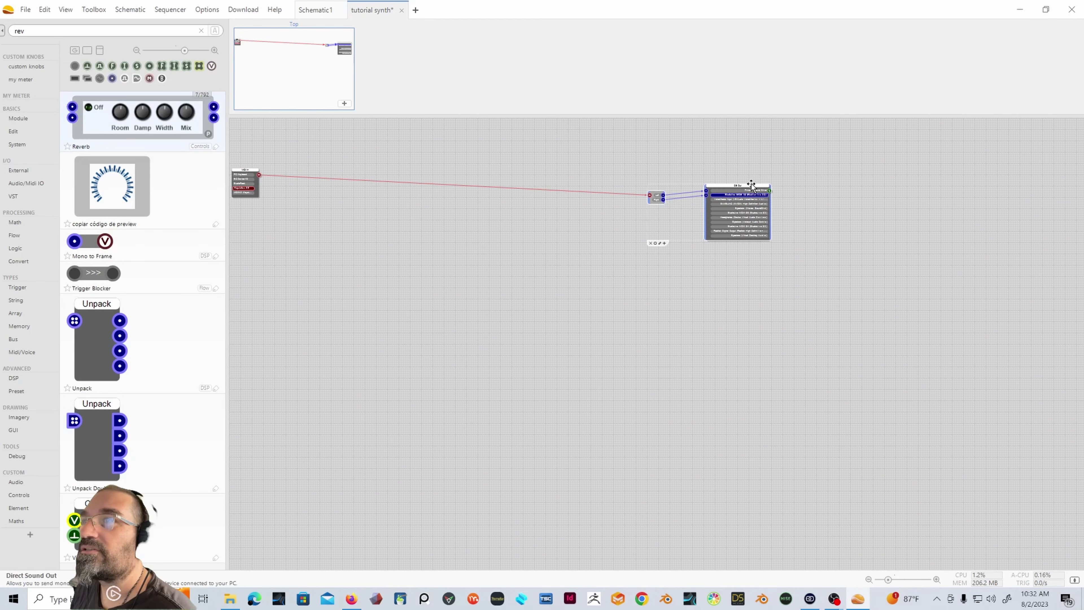
drag(751, 185, 401, 168)
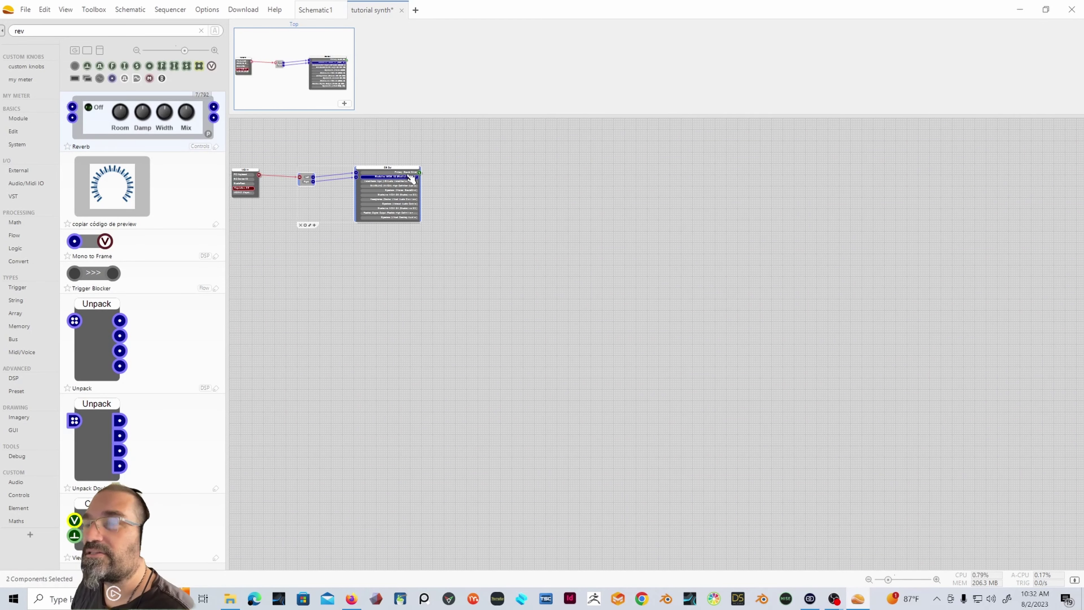
scroll(421, 211, up, 4)
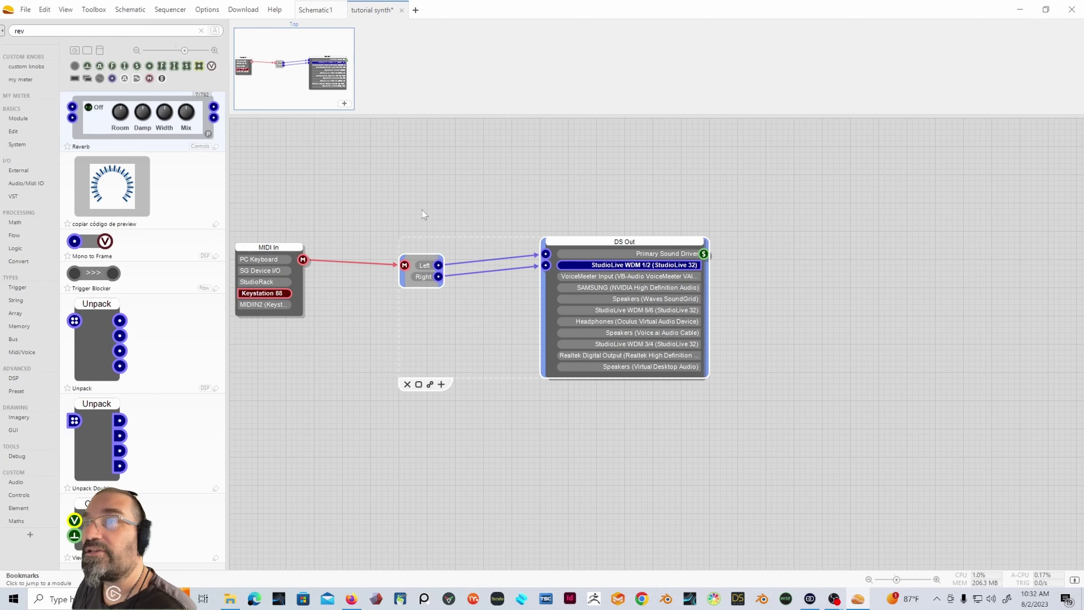
Step: Select MIDI In, the combined synth module and DS Out and move the three together up and away from the schematic's edge
scroll(421, 210, up, 1)
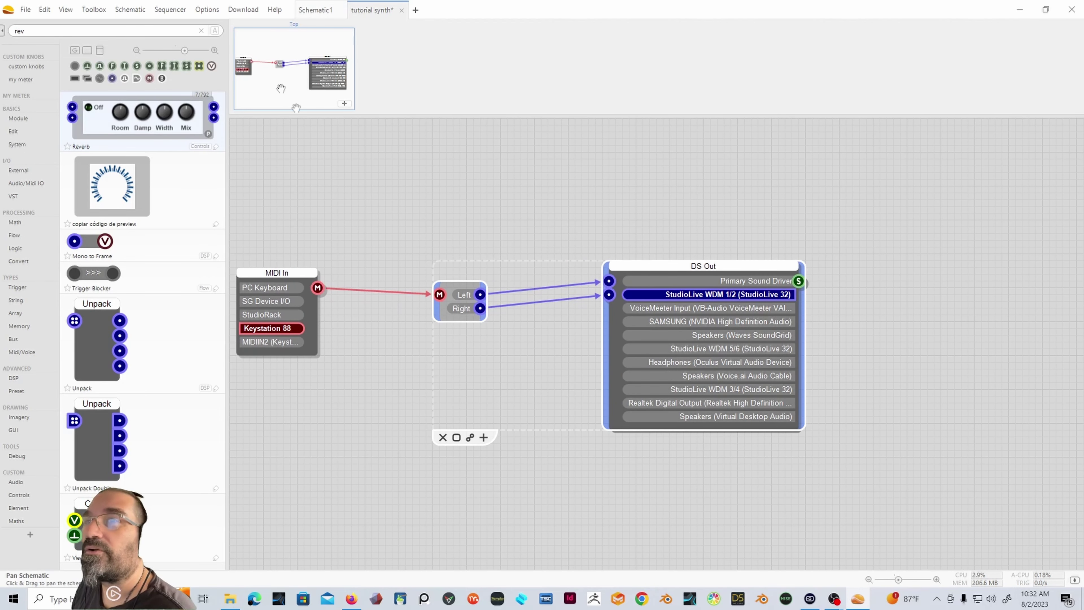
drag(835, 223, 259, 463)
drag(293, 276, 326, 245)
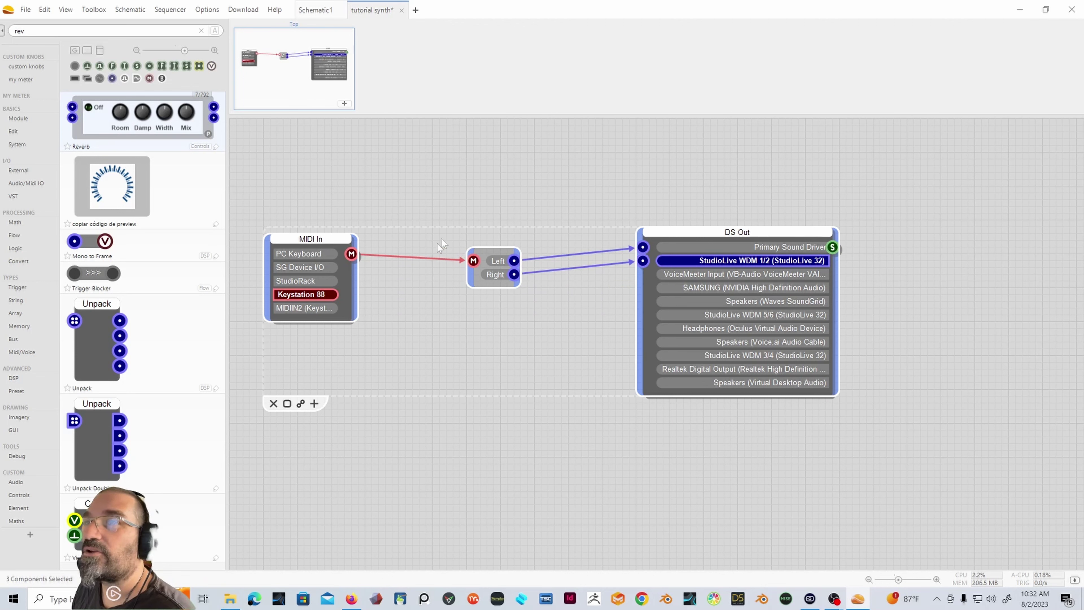
click(467, 208)
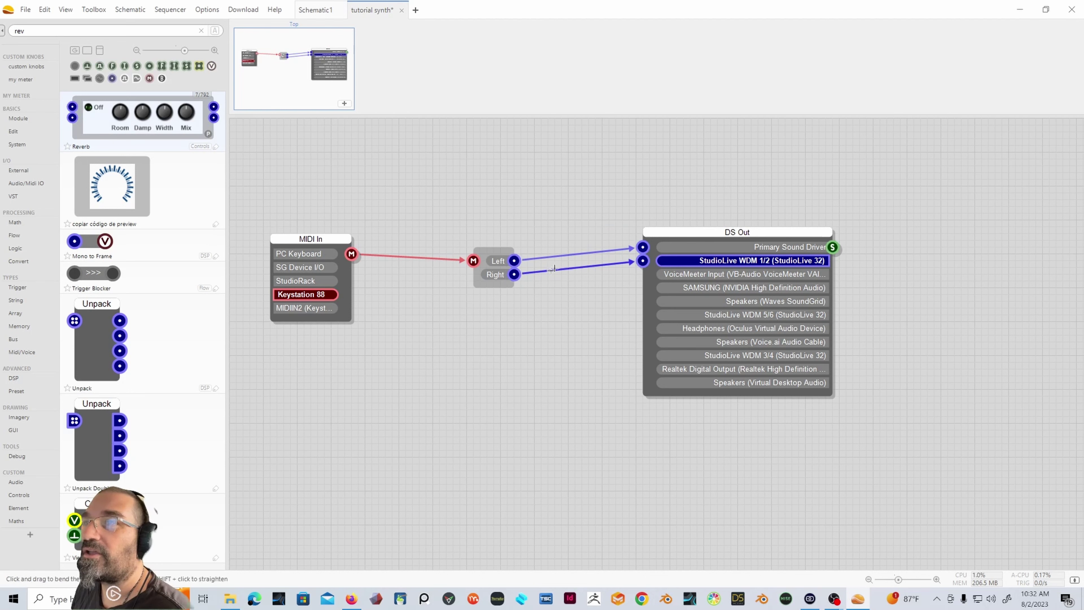
Step: Move the synth module slightly up and closer to MIDI In, and move DS Out farther away to leave a wide gap
mouse_move(700, 235)
mouse_down()
mouse_move(675, 276)
mouse_move(707, 215)
mouse_move(707, 235)
mouse_up()
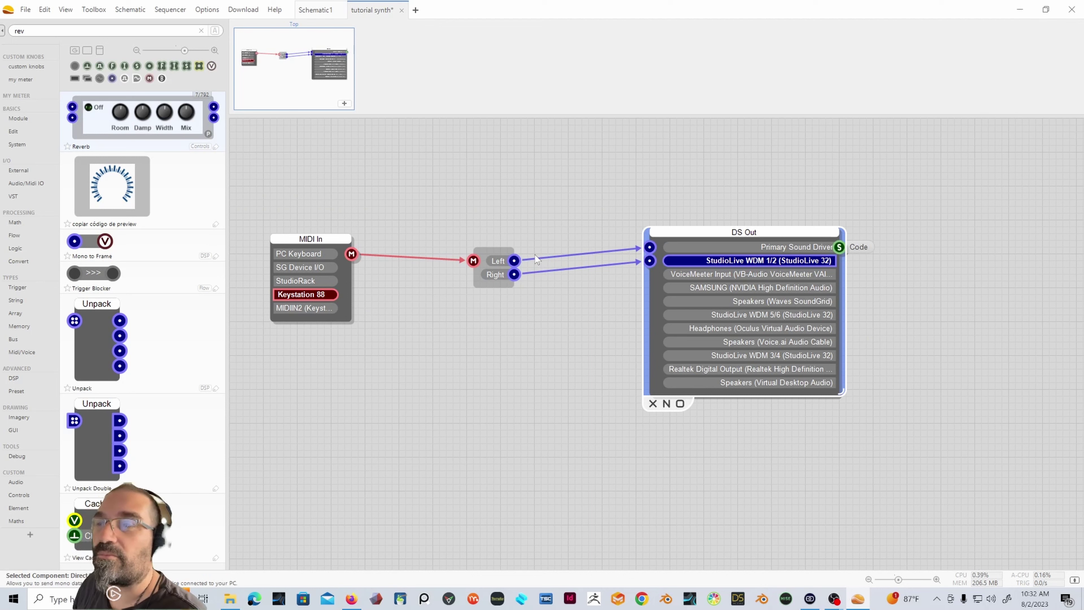
drag(489, 254, 477, 224)
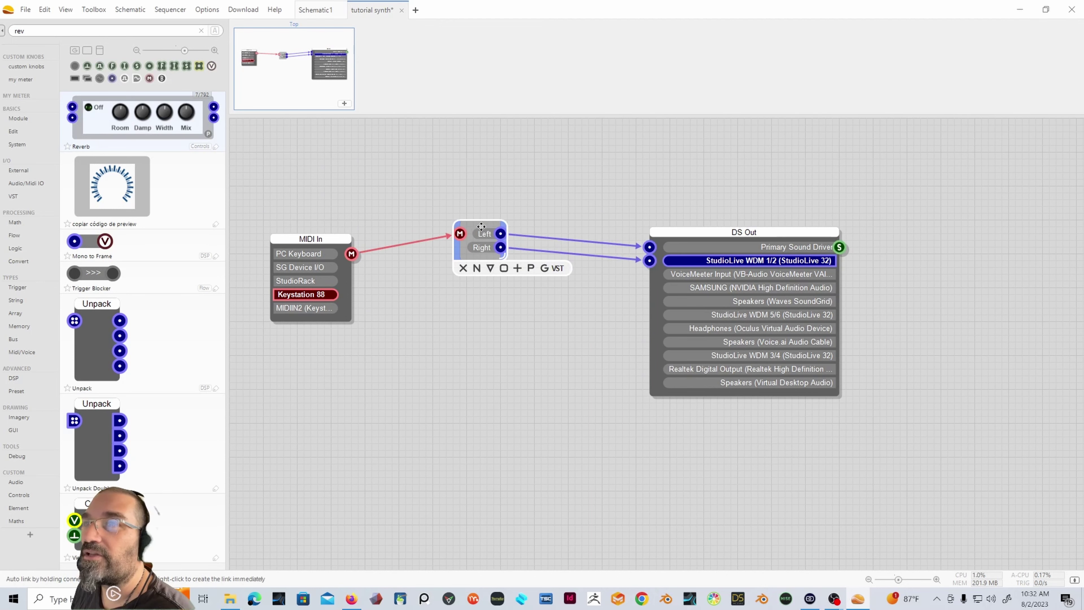
click(560, 273)
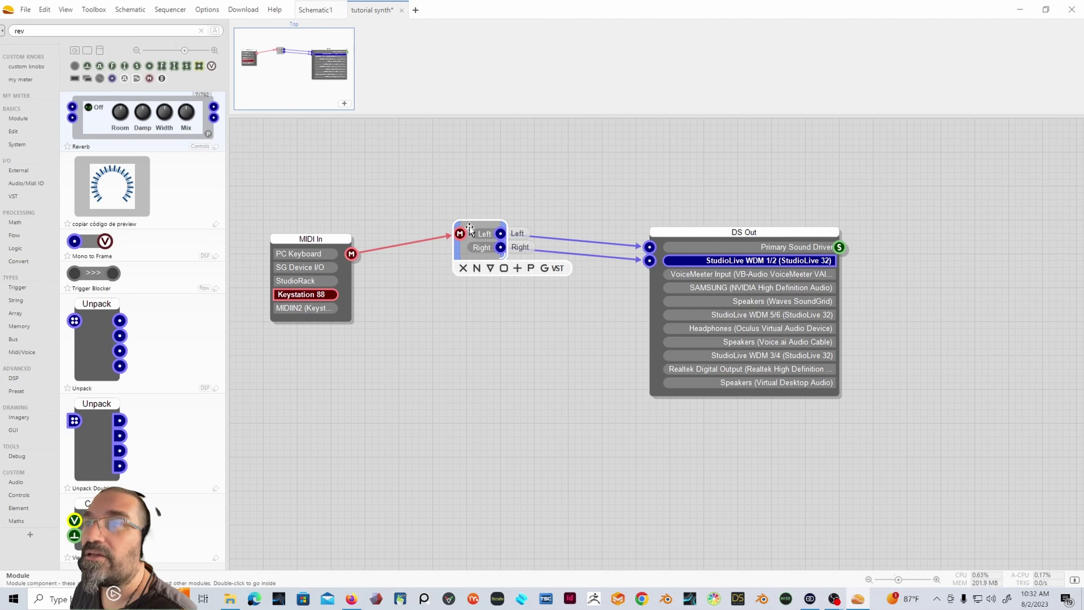
drag(475, 218, 468, 225)
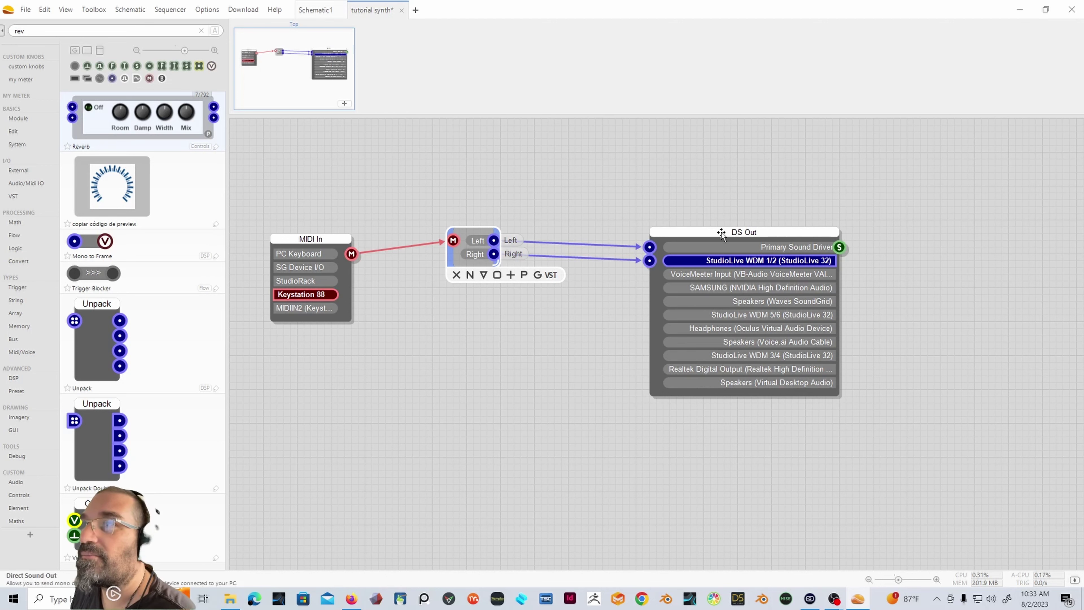
drag(721, 234, 891, 227)
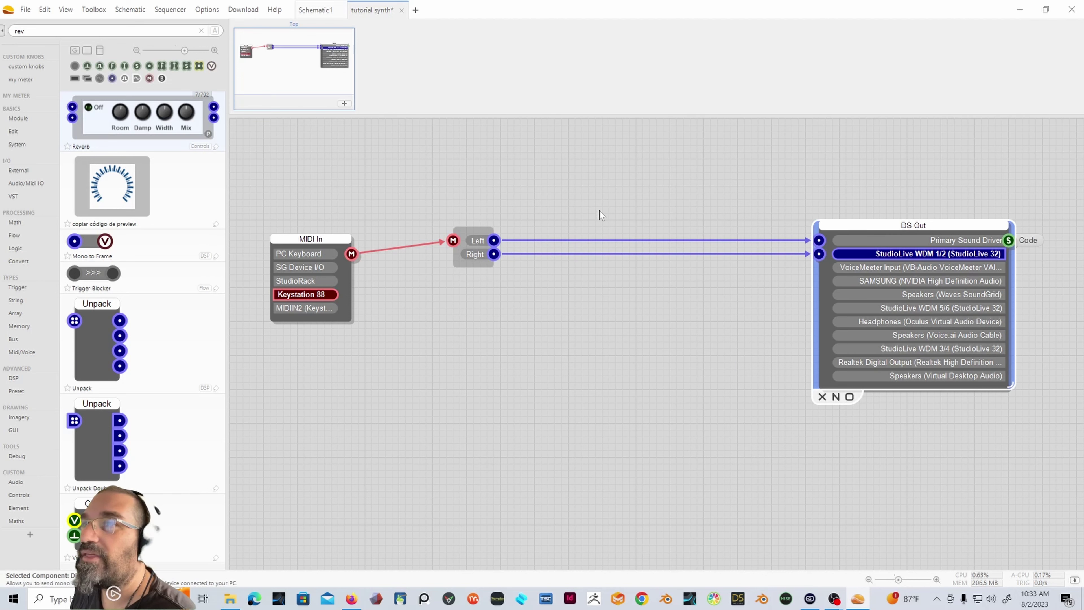
Step: Enable the properties panel, close its view, and enable the GUI front panel of the combined synth module
click(469, 231)
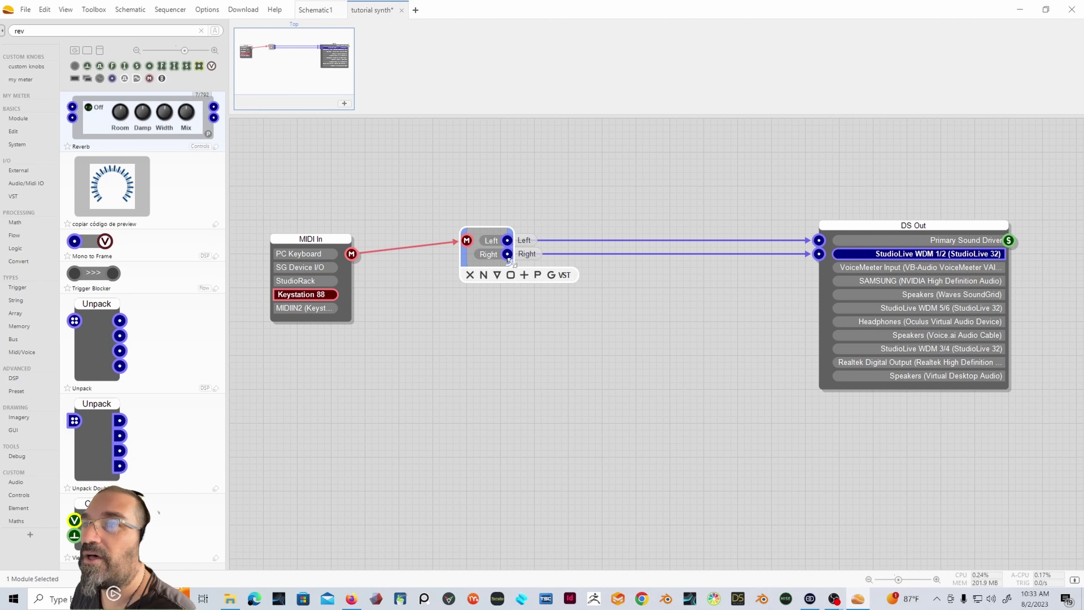
drag(509, 261, 625, 316)
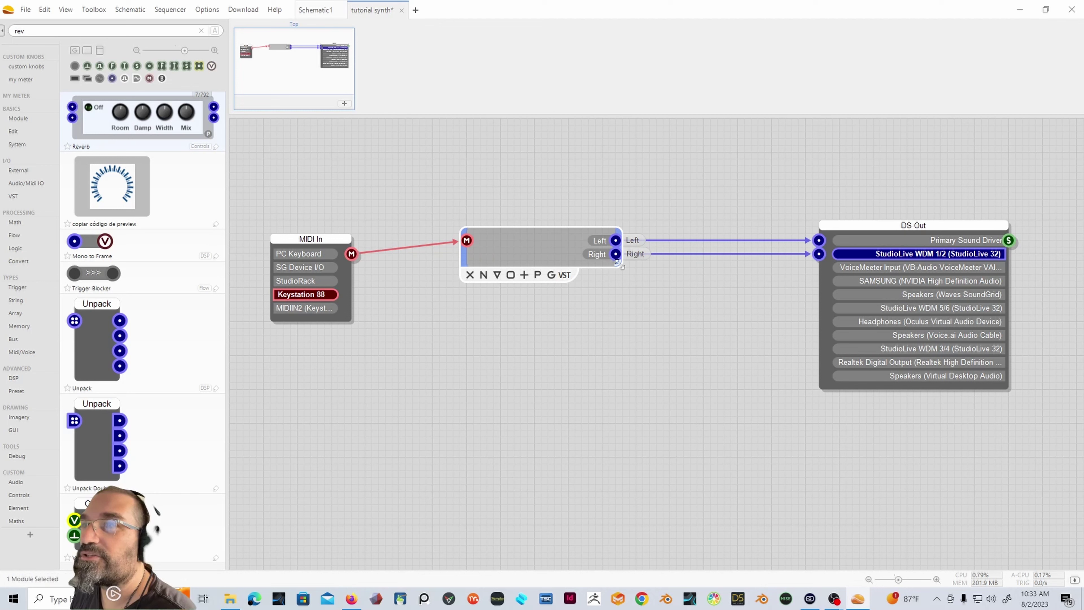
click(538, 274)
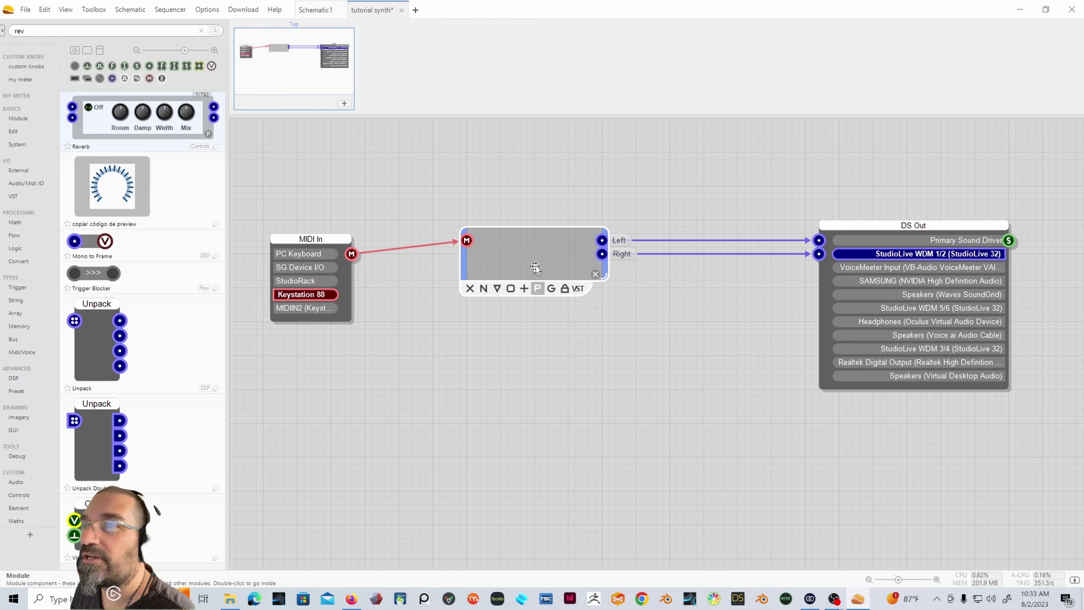
click(596, 274)
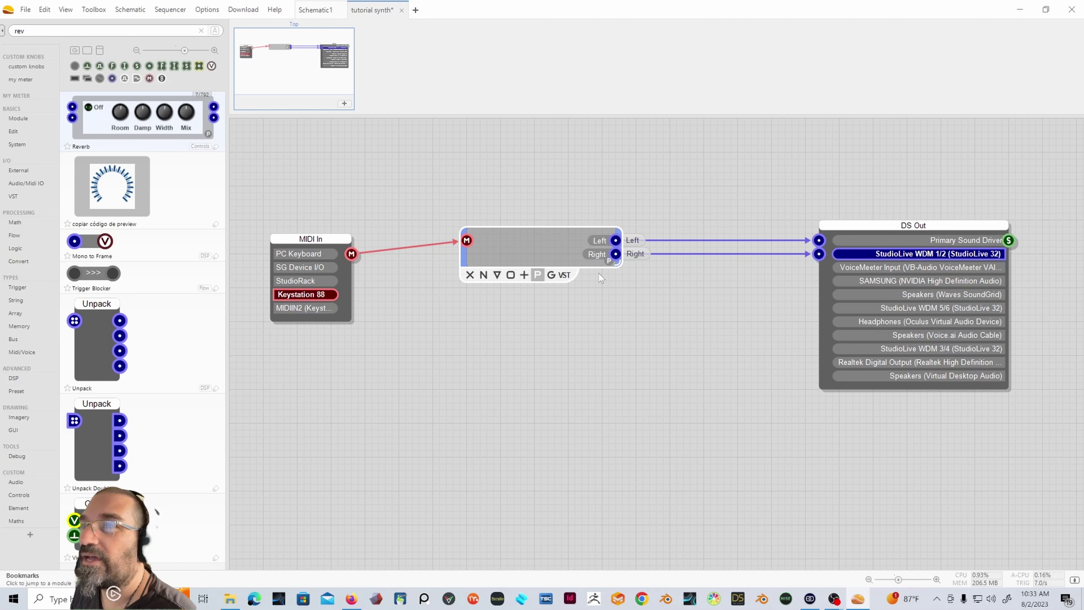
click(551, 275)
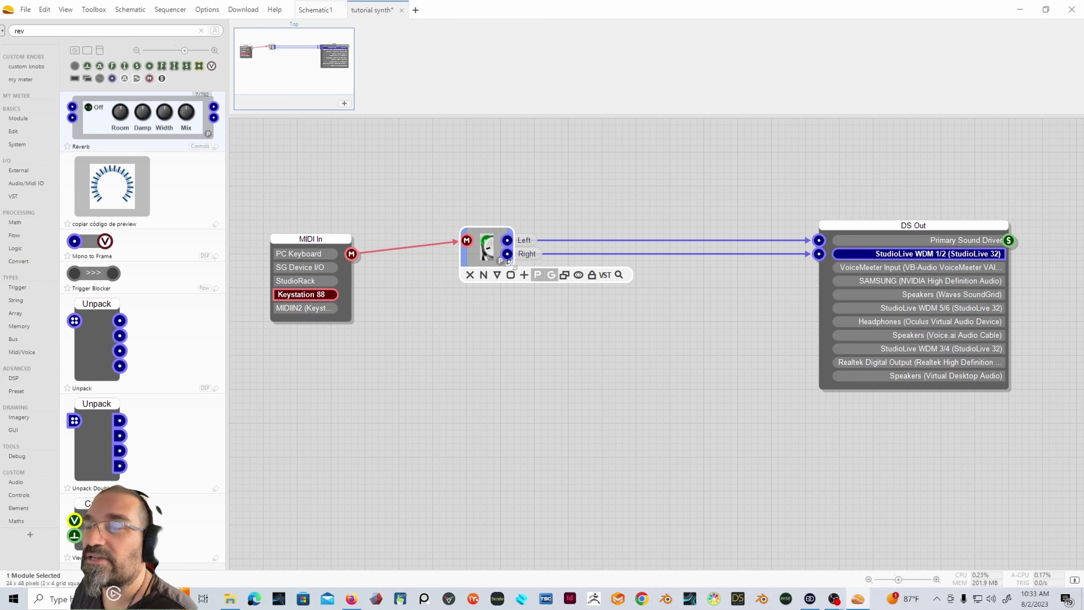
Step: Enlarge the synth module's front panel to 41 x 25 grid squares and check the components inside the module
drag(511, 264, 776, 408)
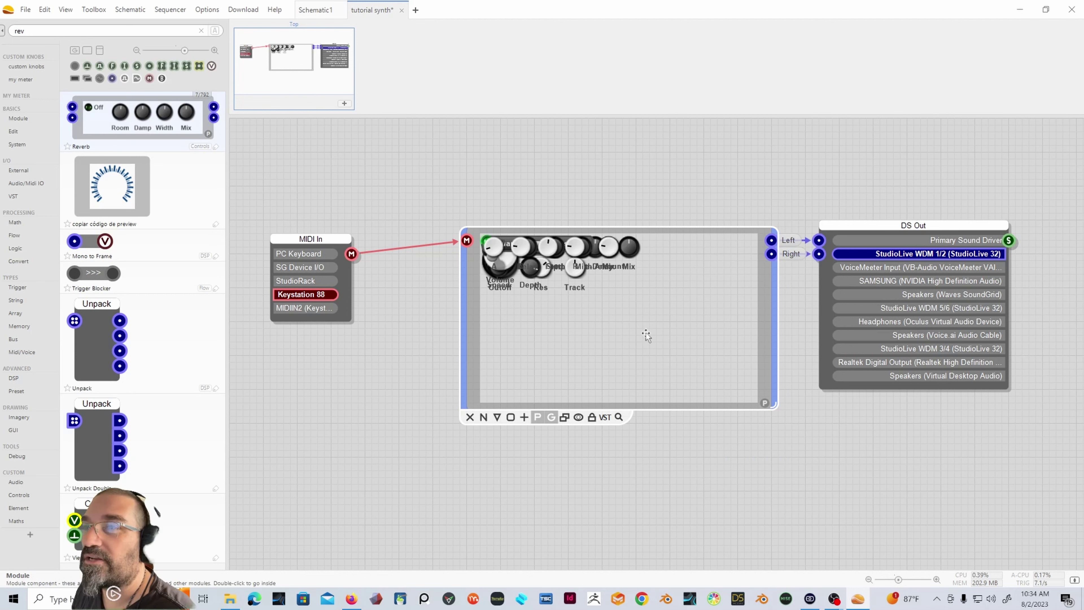
click(664, 204)
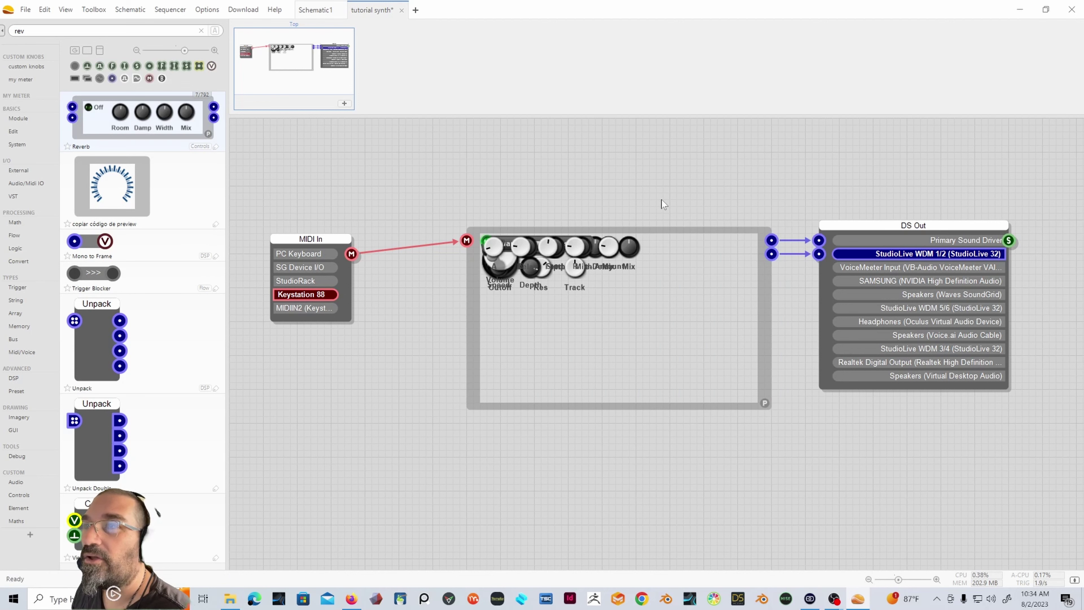
click(633, 285)
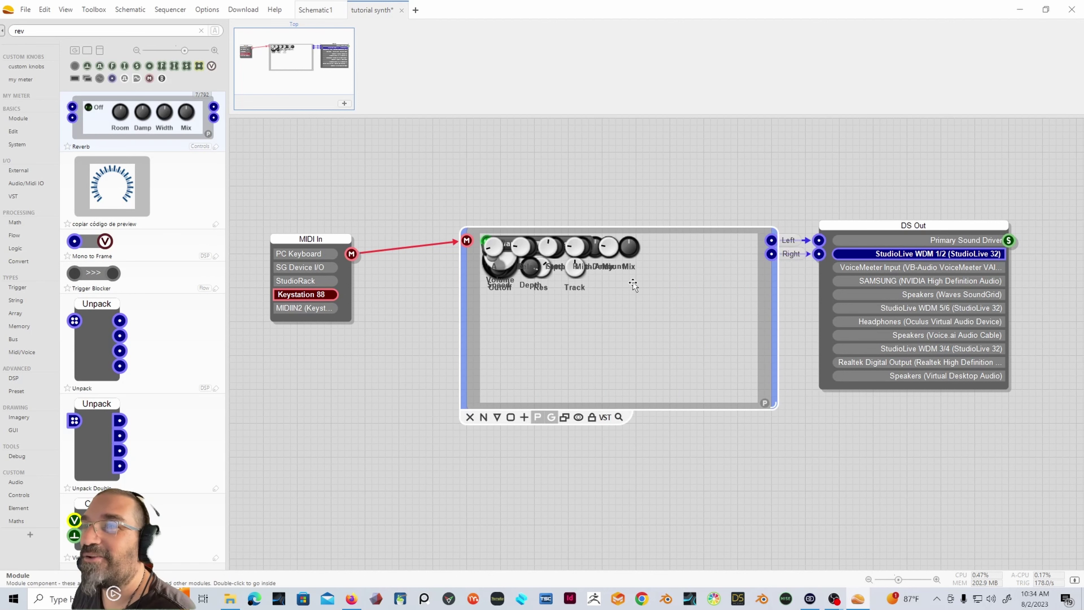
double_click(623, 298)
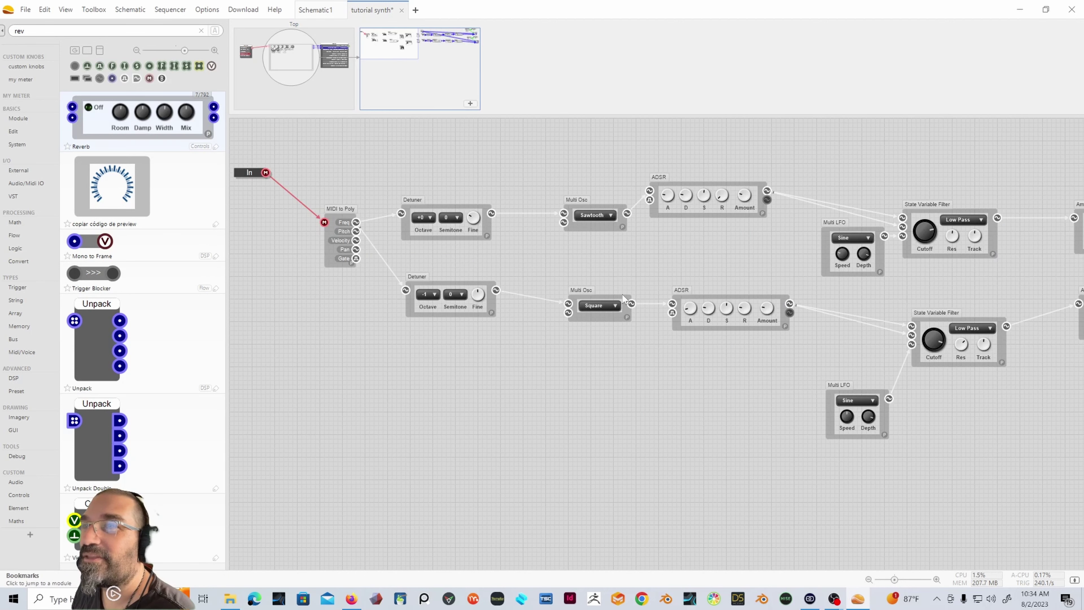
click(322, 83)
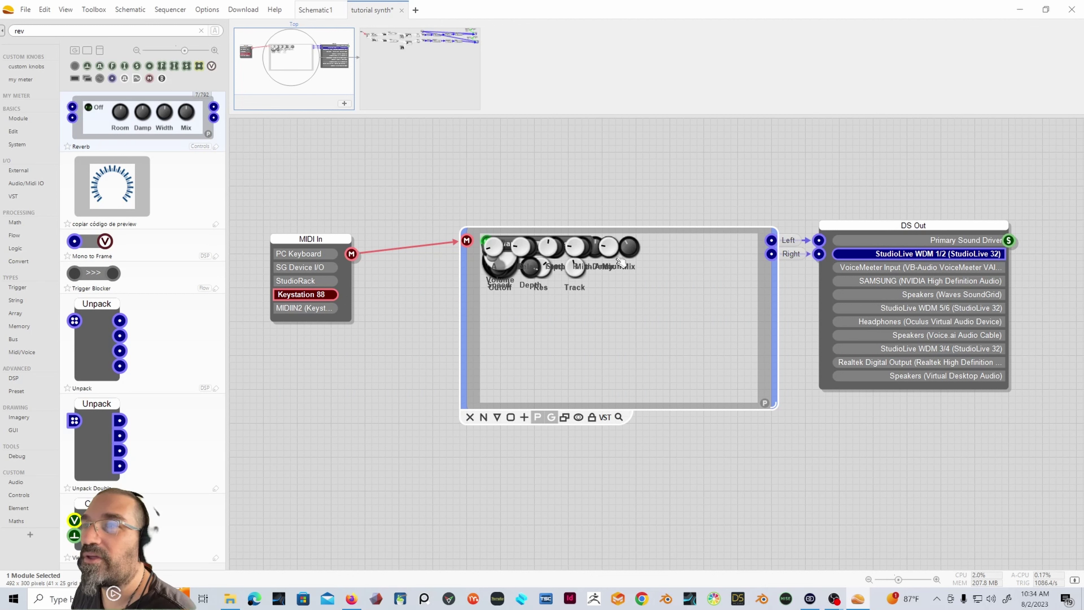
Step: Unlock the front panel for editing and move one State Variable Filter from the overlapping pile to the panel's lower right area
click(592, 418)
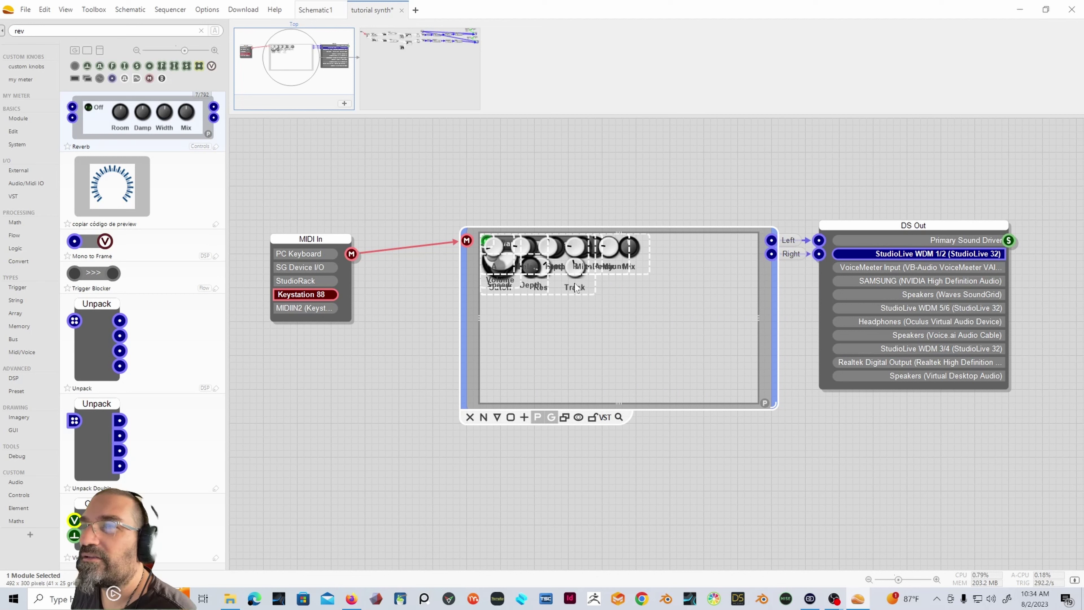
drag(575, 287, 582, 365)
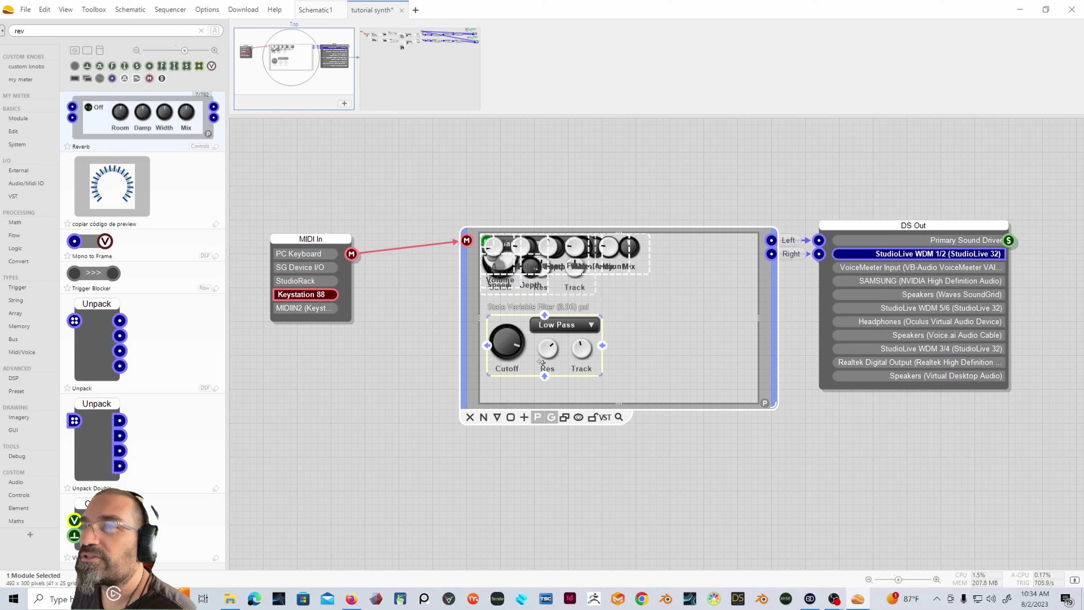
drag(567, 345, 713, 354)
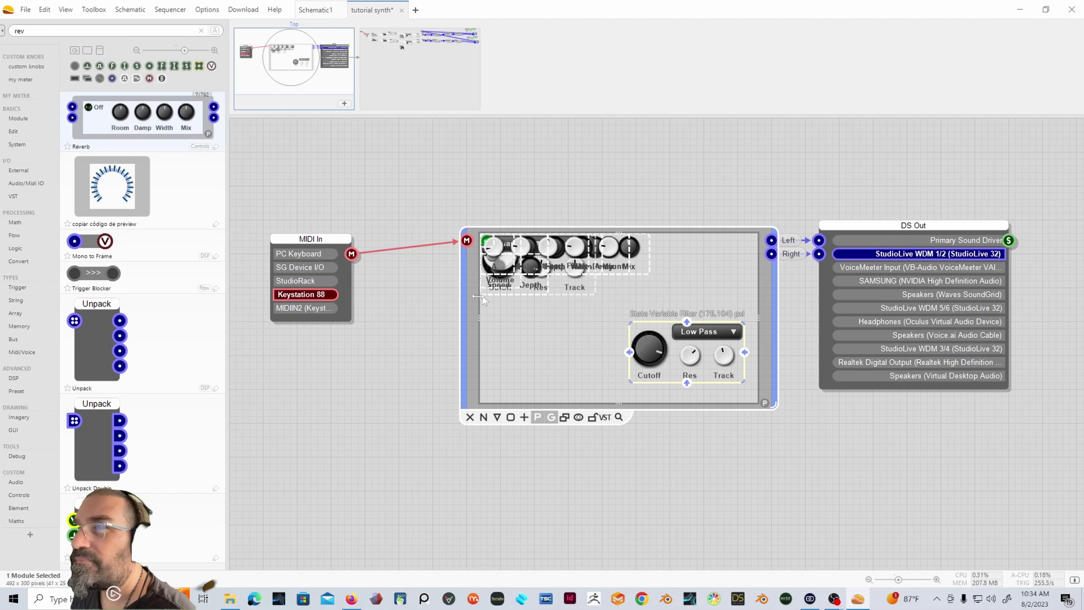
Step: Widen the synth module to 53 x 25 grid squares between MIDI In and DS Out and stack both State Variable Filters along the panel's right side
drag(469, 298, 408, 305)
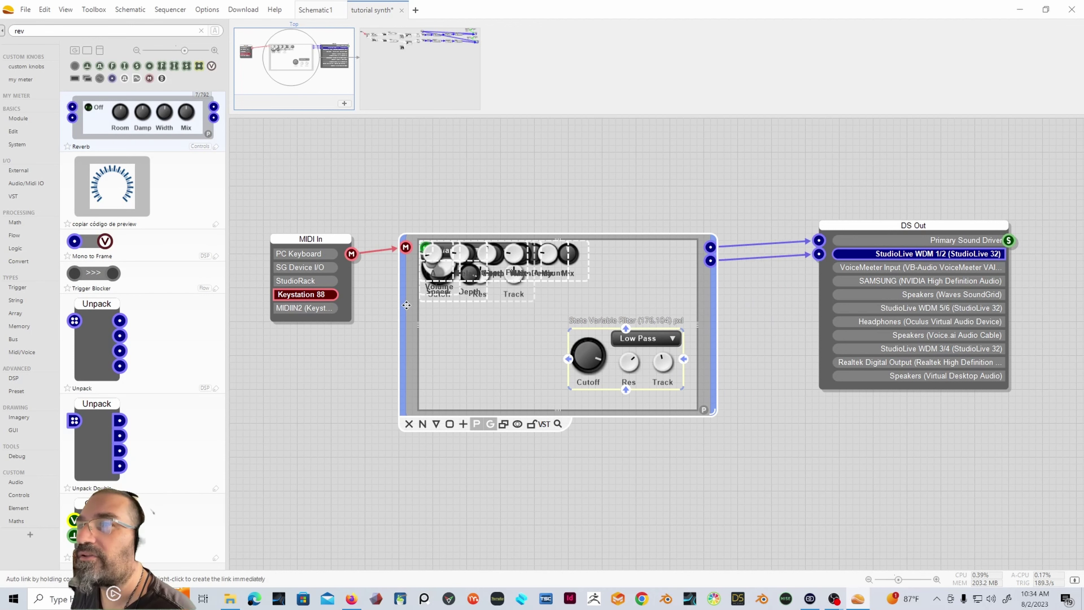
drag(714, 413, 797, 413)
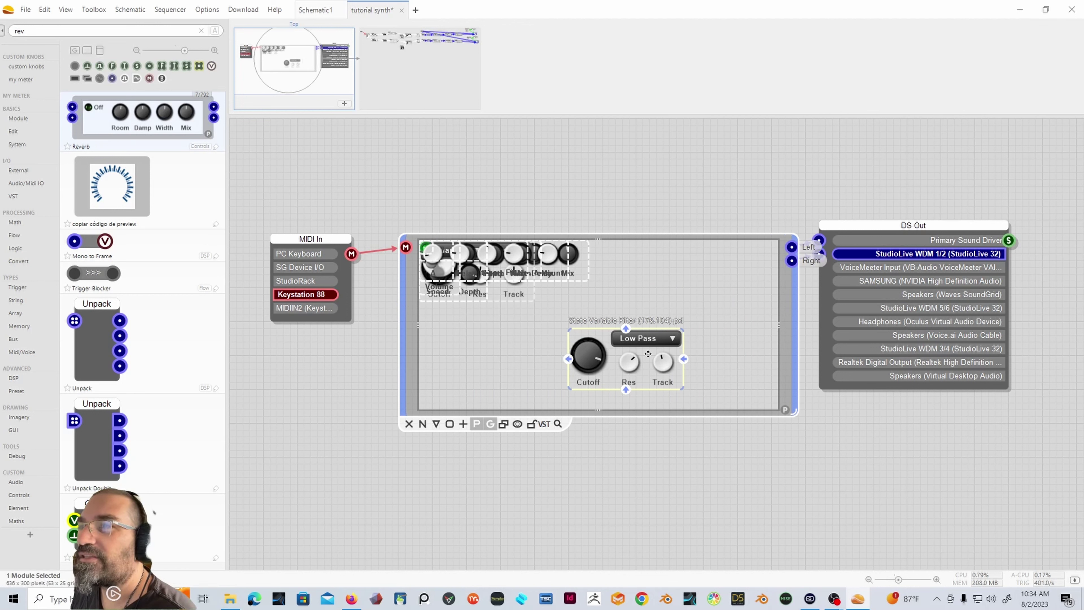
drag(648, 354, 723, 361)
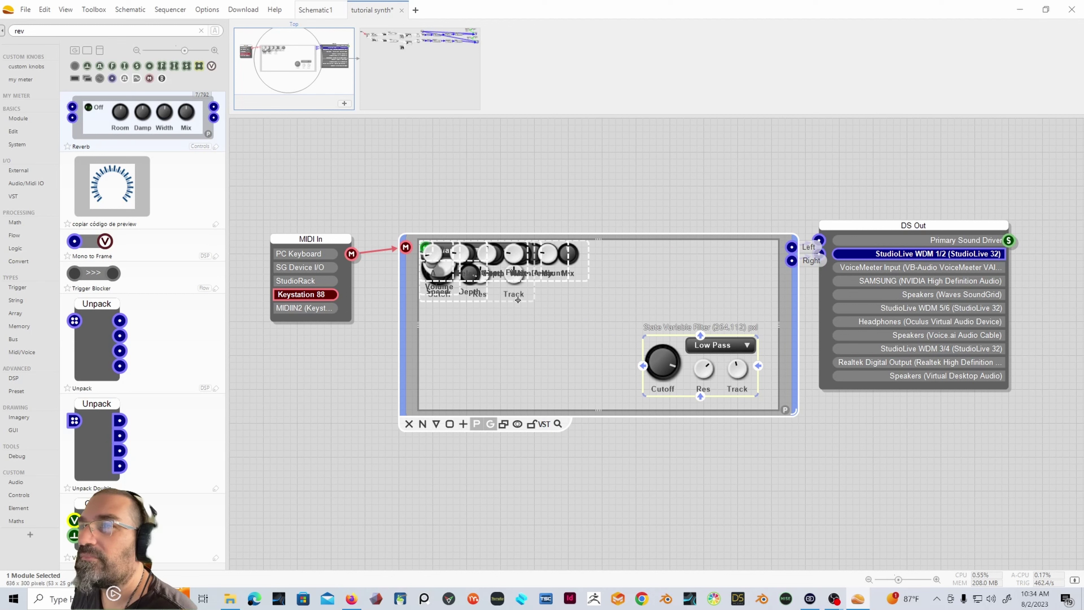
click(513, 295)
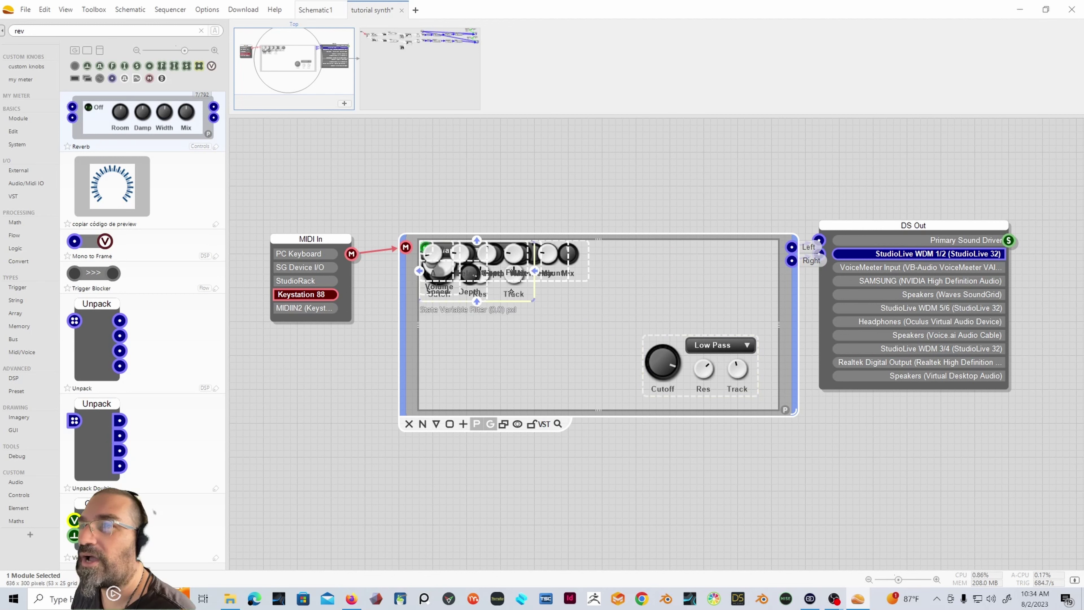
drag(512, 292, 736, 309)
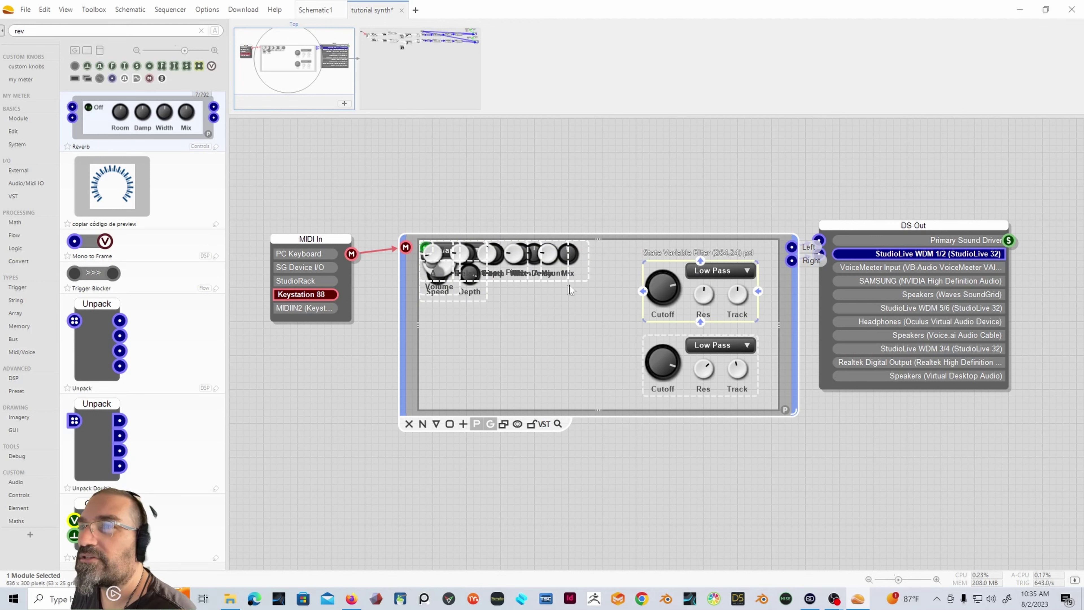
Step: Move the two Stereo Chorus control groups out of the pile and stack them below it, level with the two filters
click(579, 269)
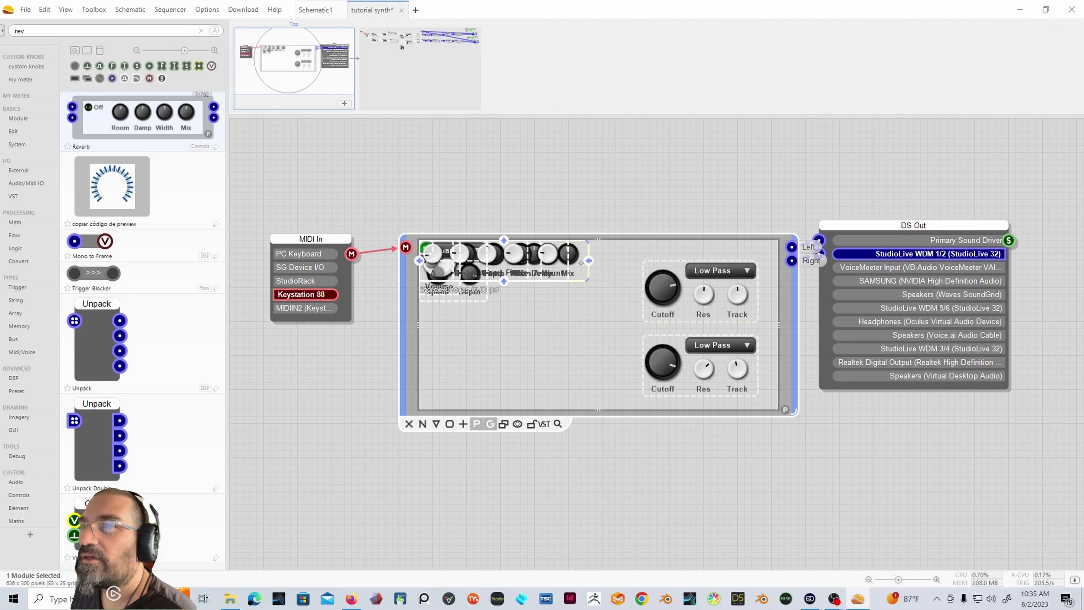
drag(580, 273, 581, 383)
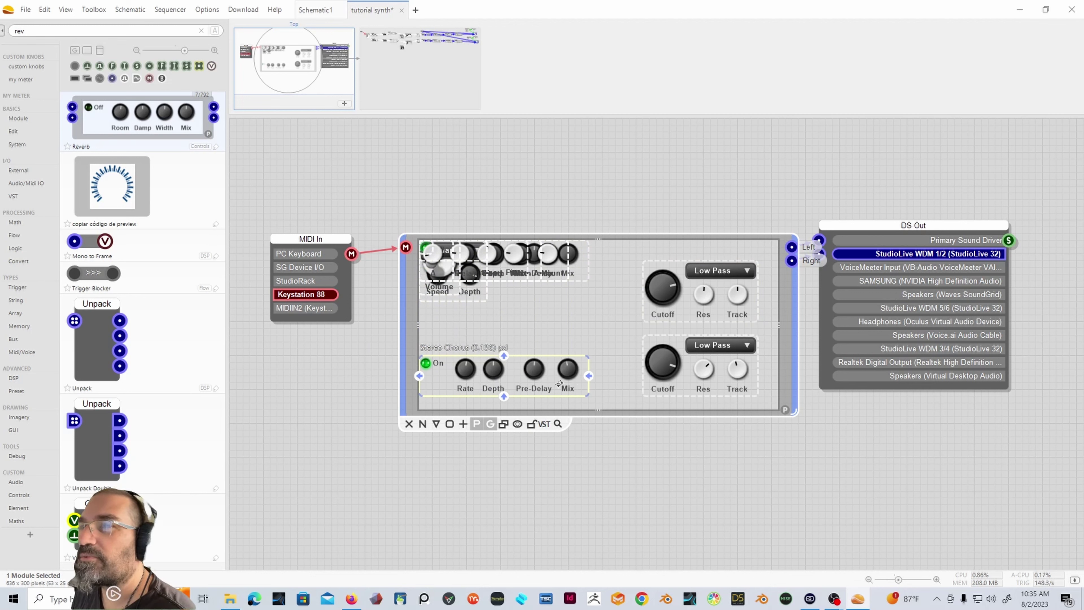
drag(574, 273, 581, 311)
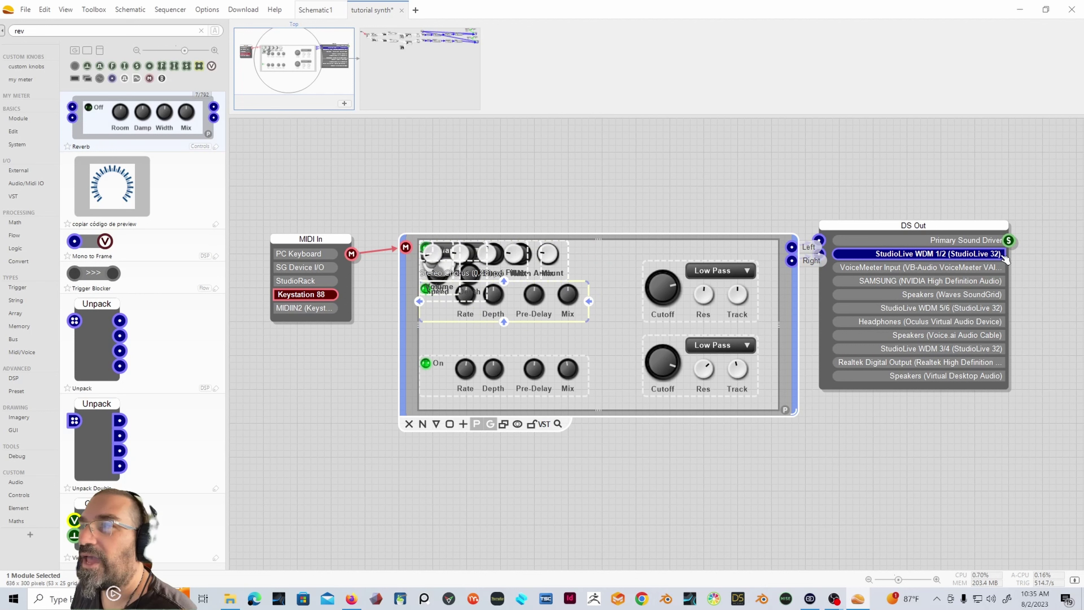
Step: Move DS Out much farther from the synth module's outputs to make room for a larger front panel
drag(918, 226, 1083, 362)
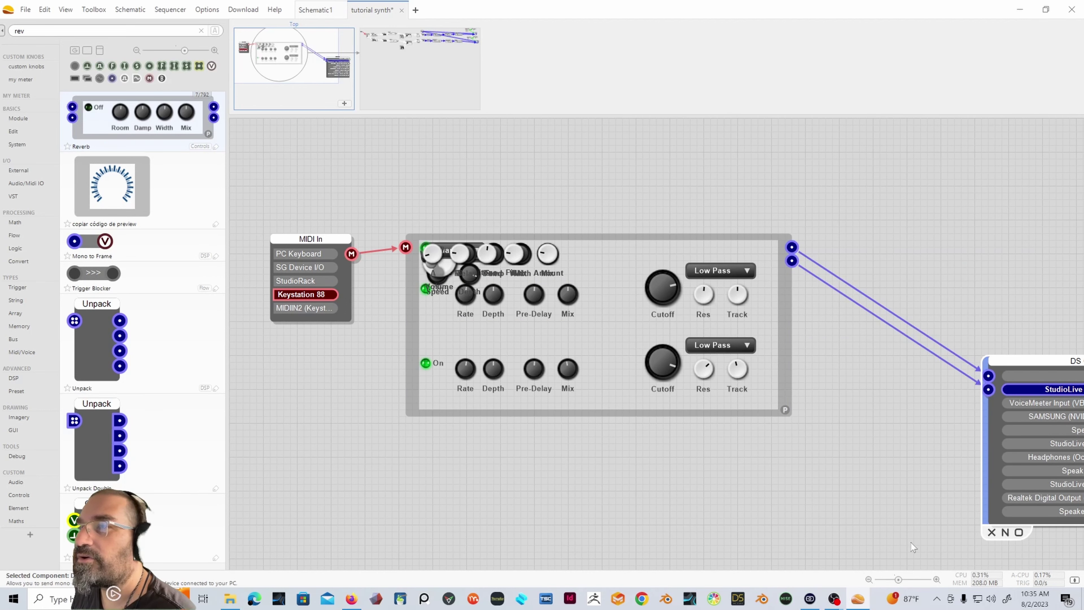
click(869, 580)
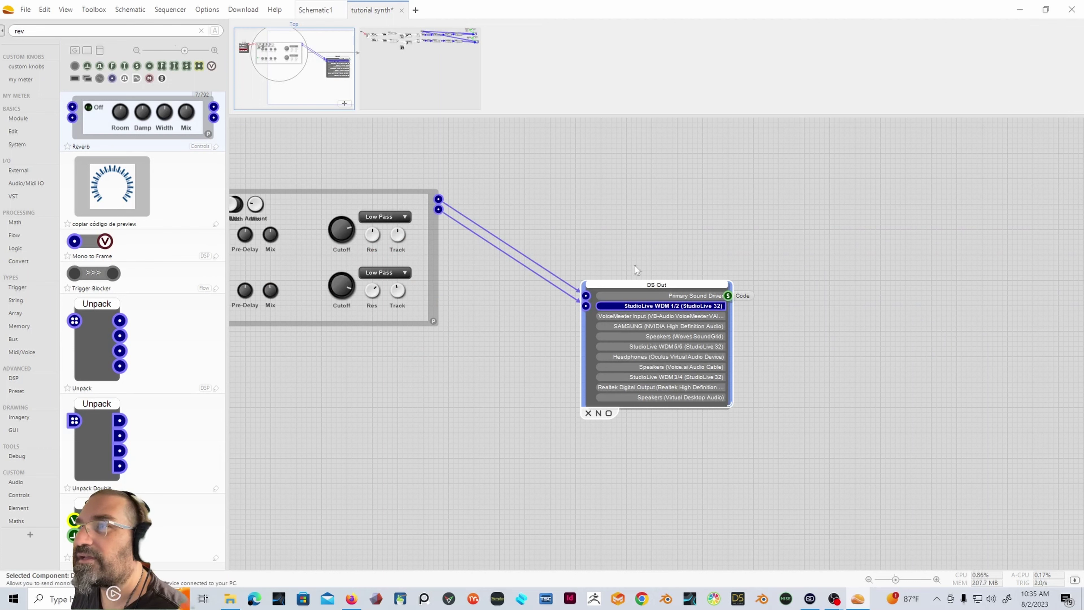
drag(652, 285, 855, 225)
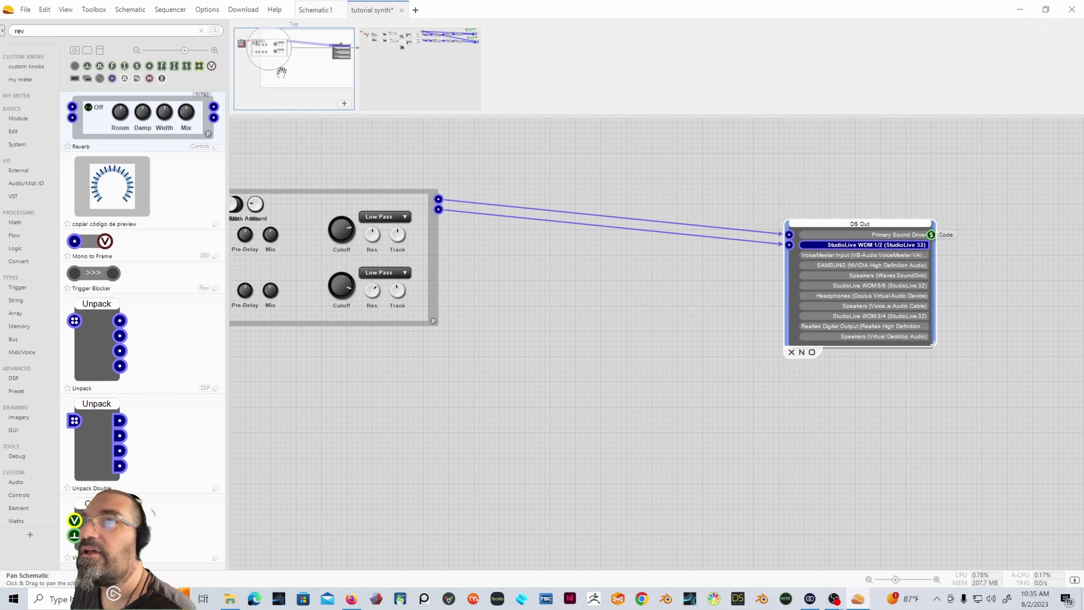
drag(295, 67, 278, 48)
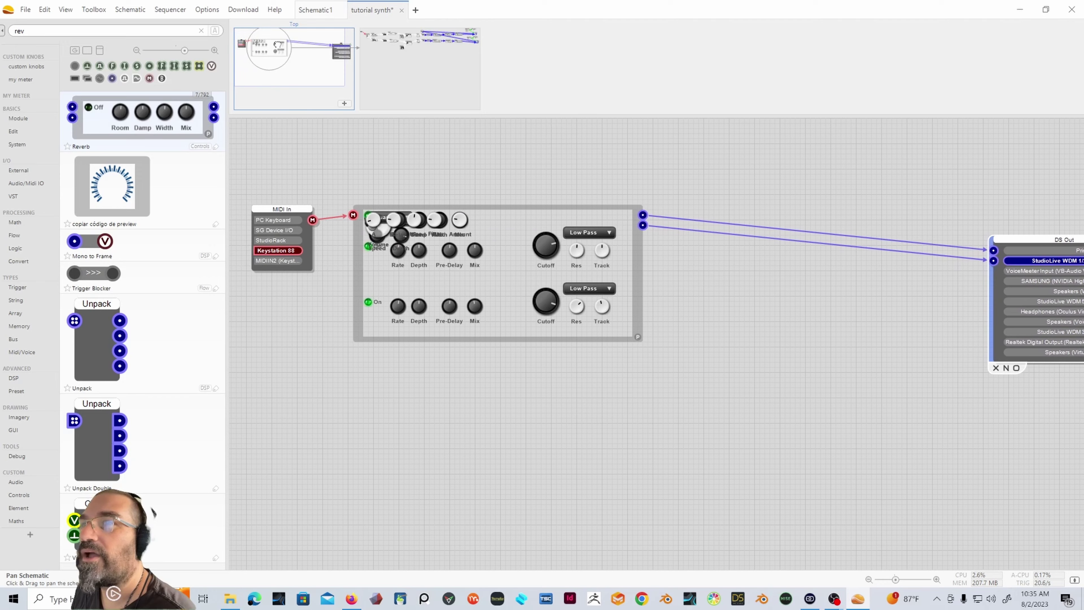
Step: Enlarge the synth module's front panel to 106 x 56 grid squares and move the upper State Variable Filter toward its upper right corner
click(644, 338)
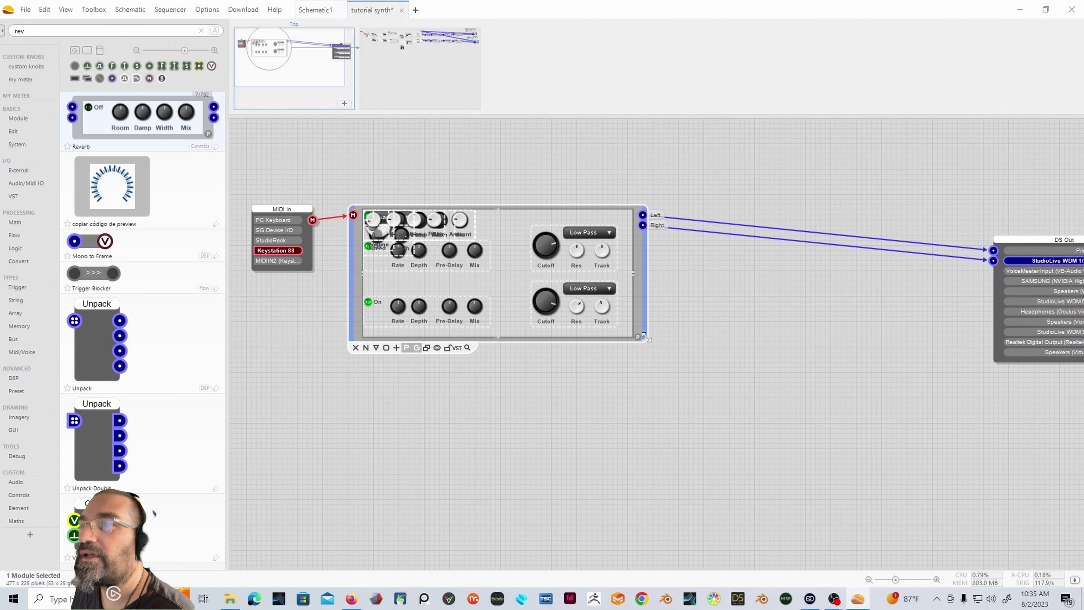
drag(645, 338, 914, 497)
drag(576, 247, 769, 251)
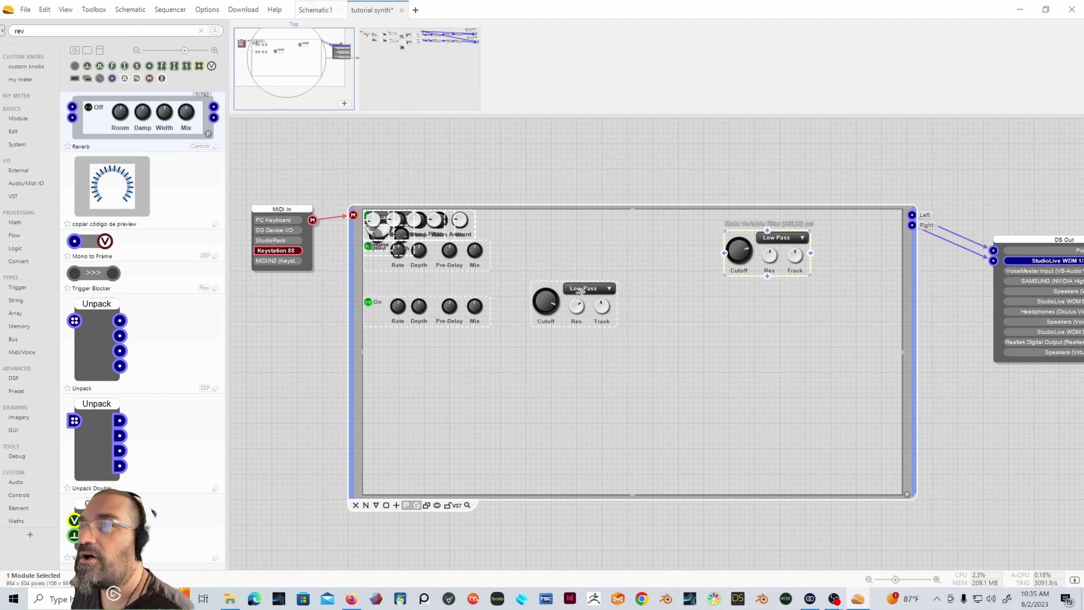
Step: Spread the two State Variable Filters along the panel's right side and the two Stereo Chorus groups along its left, one each in the upper and lower halves
drag(574, 301, 772, 311)
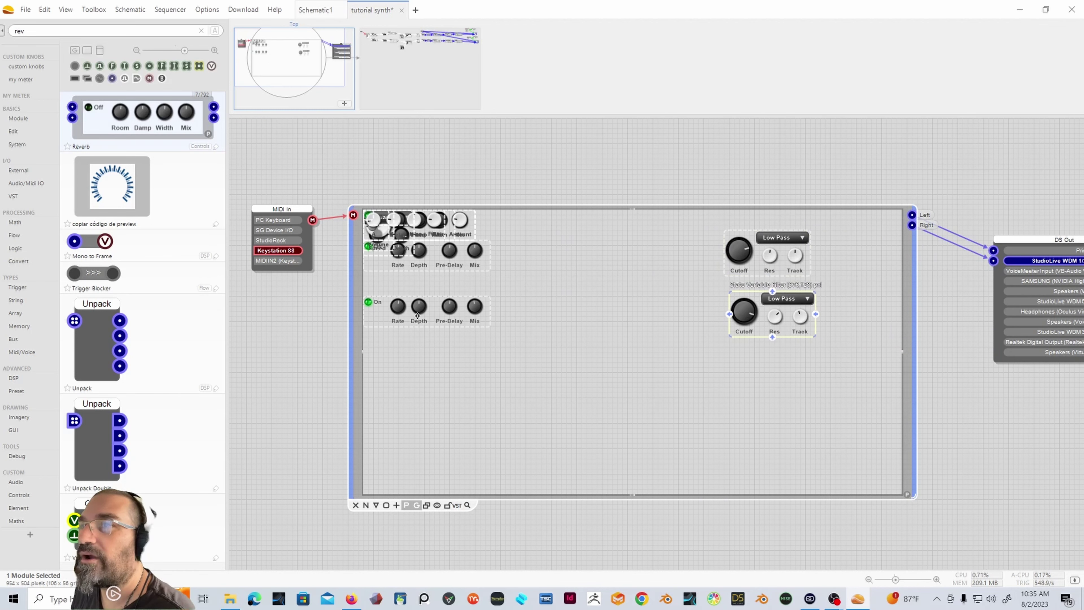
drag(417, 315, 432, 397)
drag(435, 262, 456, 292)
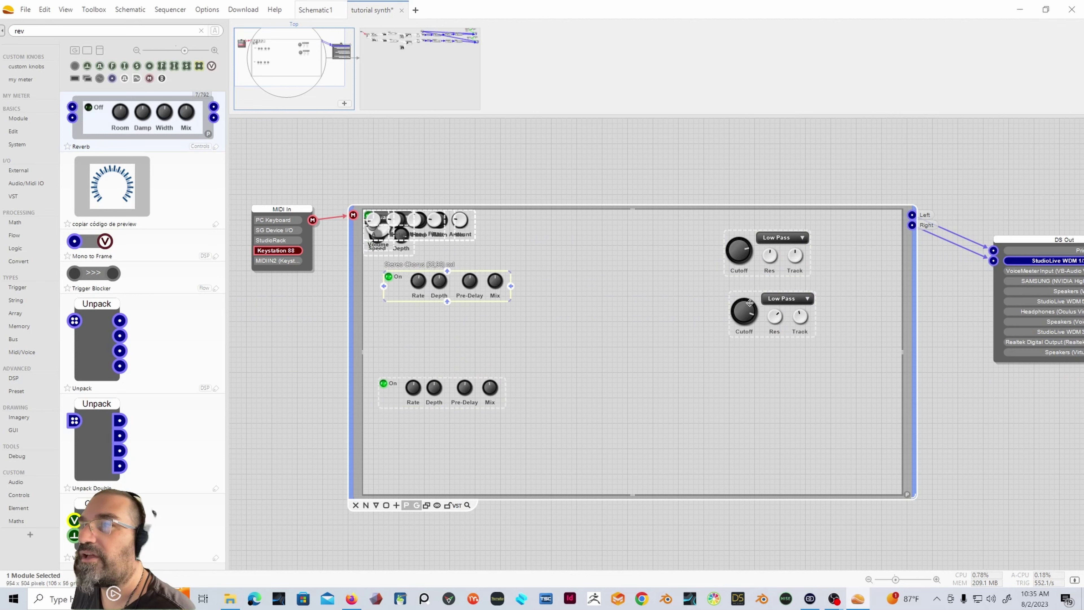
drag(783, 304, 792, 360)
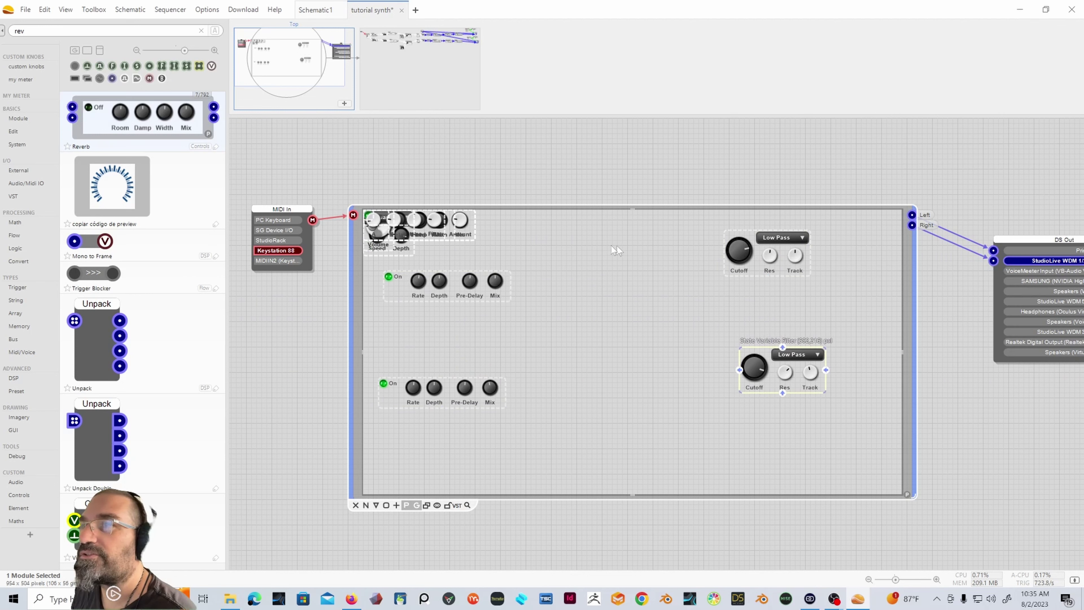
Step: Pull the ADSR, Reverb and Ping-Pong Delay pairs out of the pile, placing one of each in the panel's upper and lower halves
drag(471, 233, 621, 247)
drag(466, 233, 619, 374)
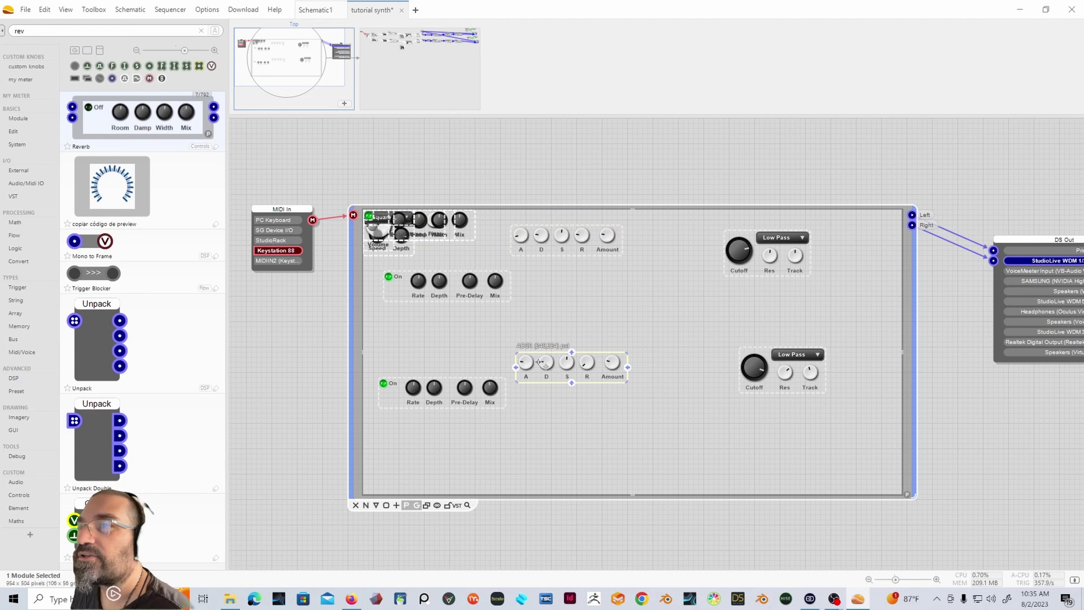
drag(460, 241, 493, 436)
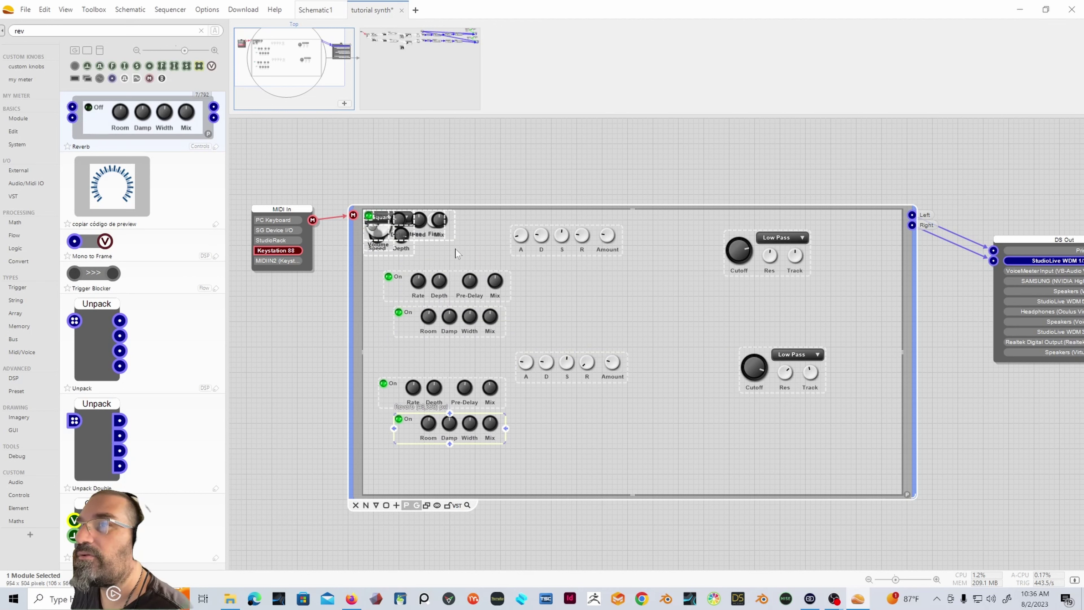
drag(450, 230, 498, 364)
Step: Shift the lower Delay, Chorus, Reverb, ADSR and filter groups toward the panel's lower edge and nudge the upper ADSR slightly down
drag(530, 470, 441, 388)
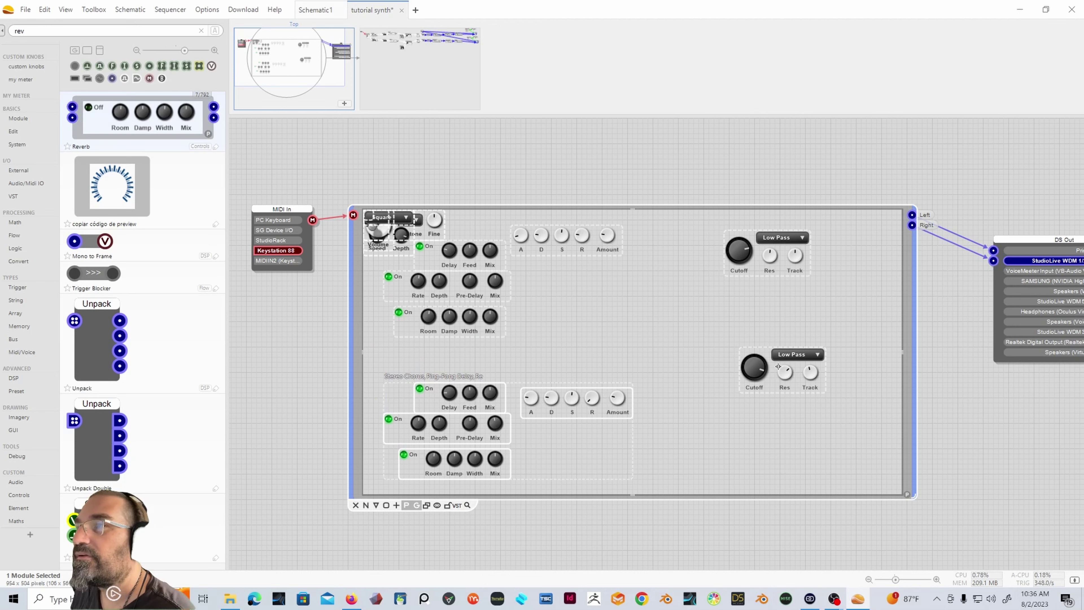
drag(779, 370, 794, 455)
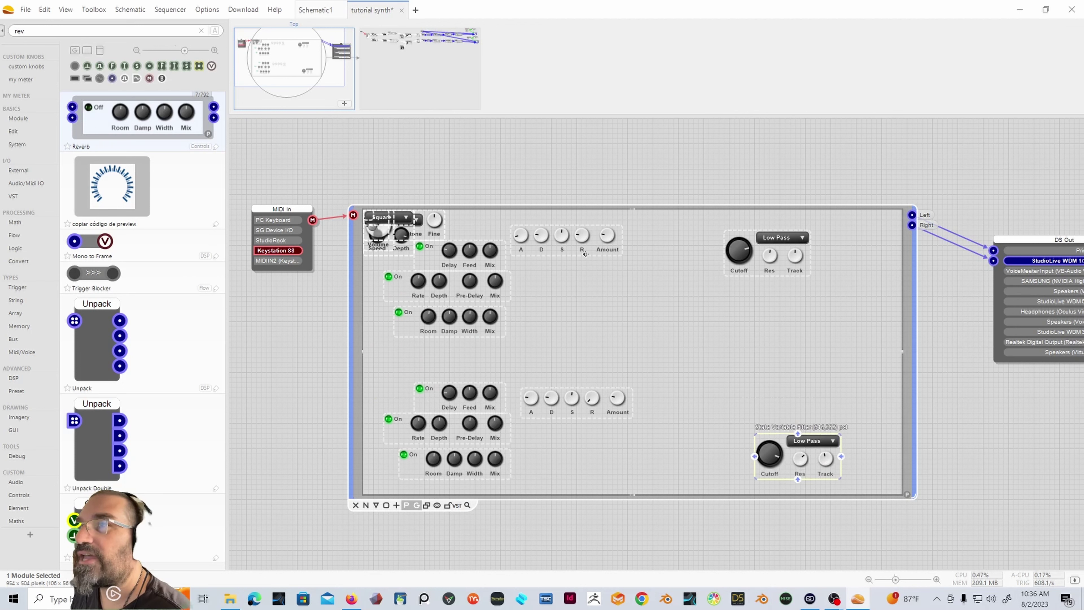
drag(568, 246, 579, 266)
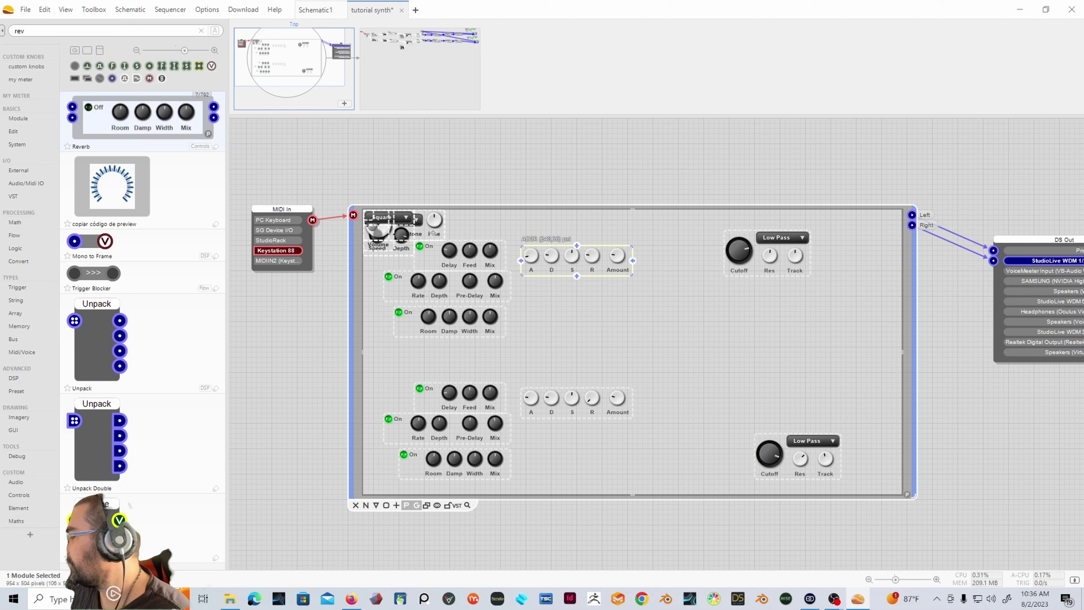
Step: Pull both Detuners out of the pile and place one below the upper ADSR and the other below the lower ADSR
drag(433, 233, 587, 313)
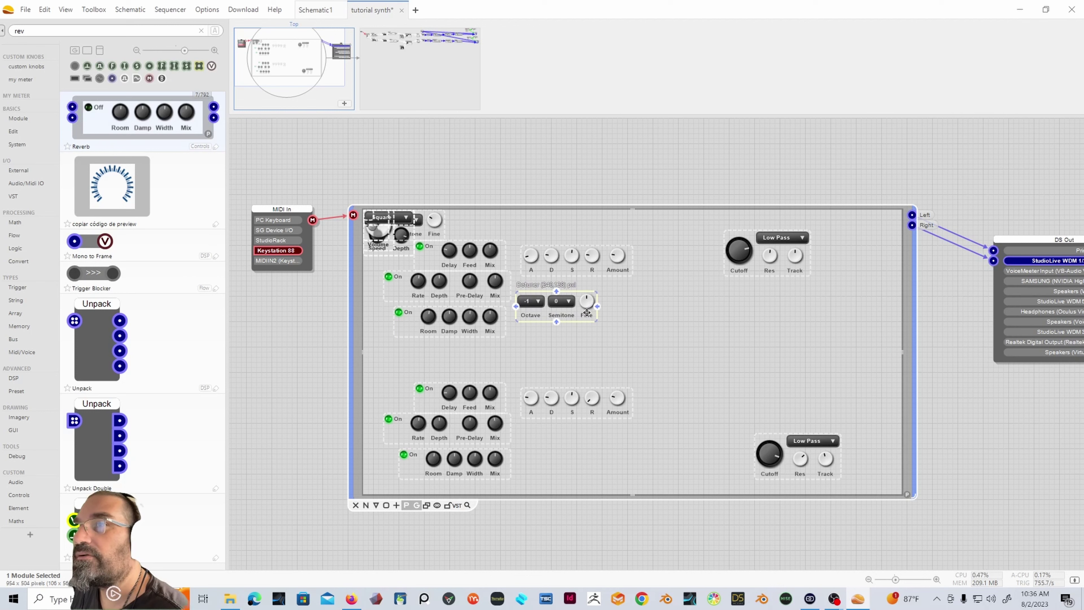
drag(438, 232, 601, 446)
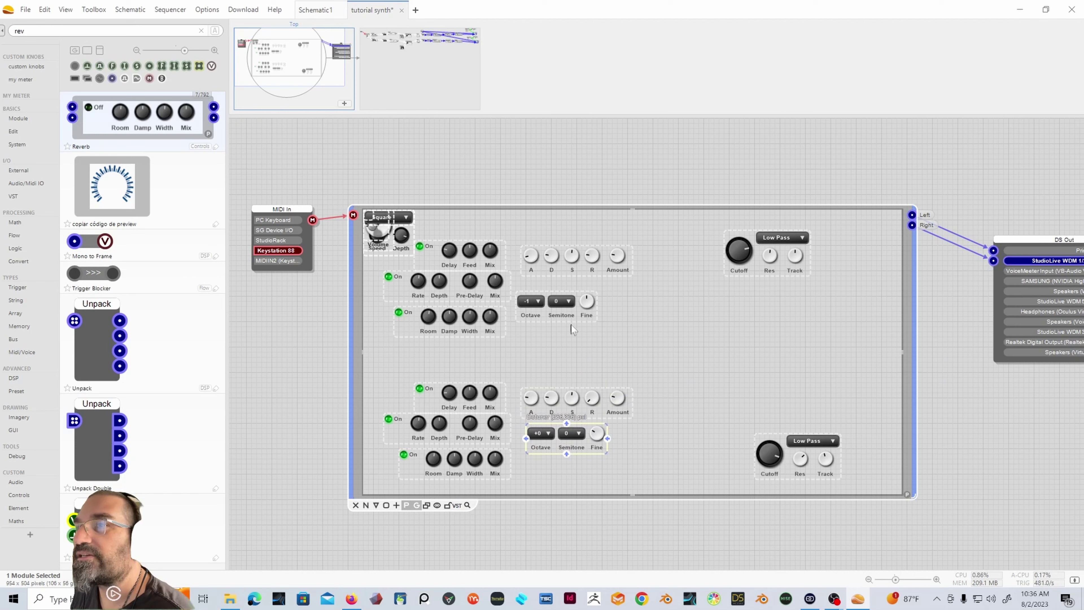
drag(574, 320, 584, 409)
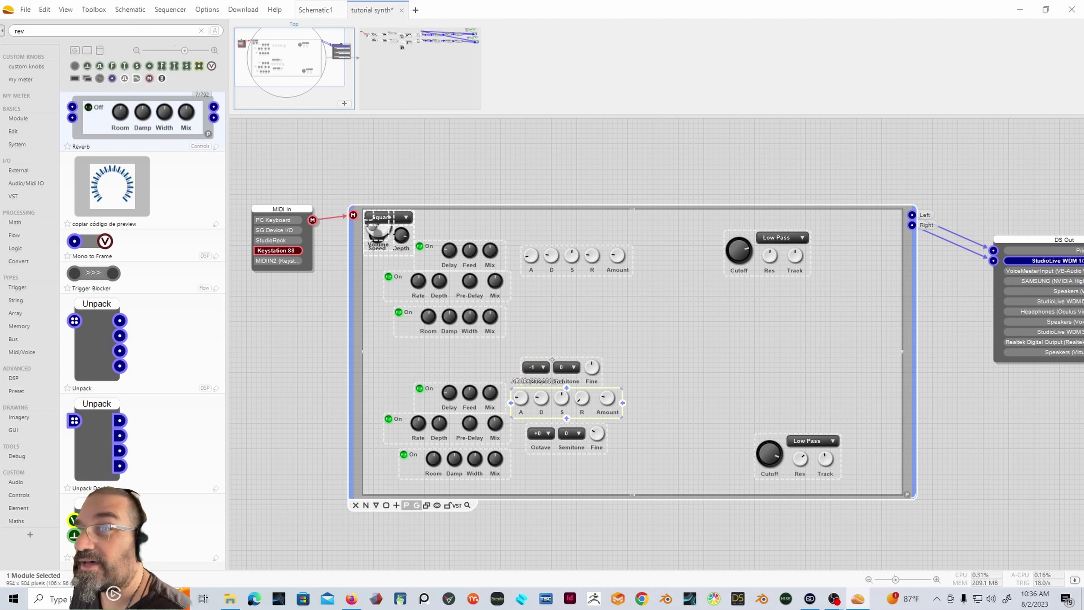
drag(574, 380, 585, 330)
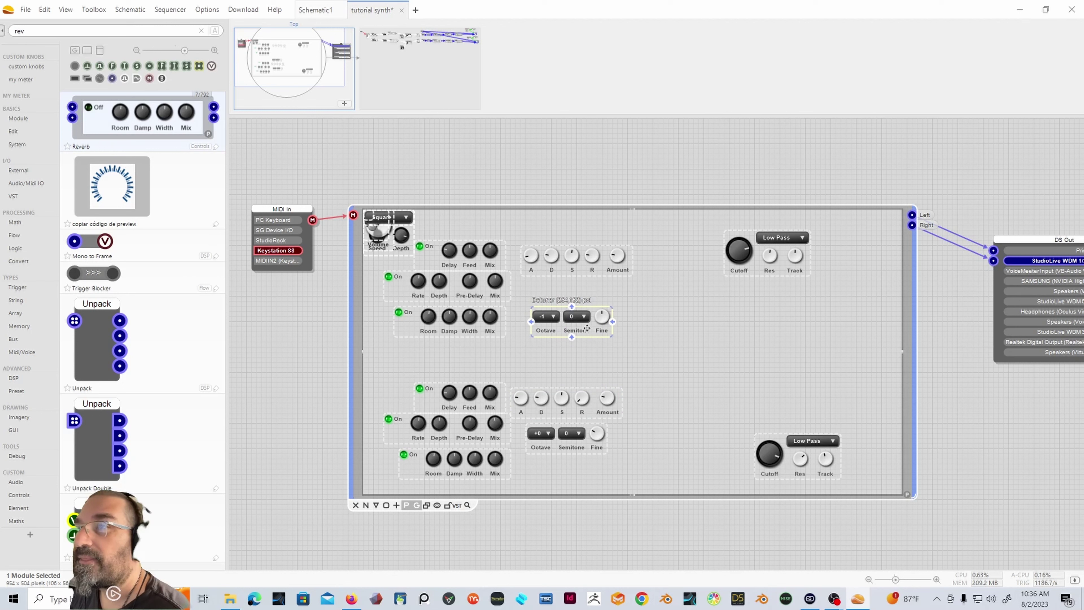
Step: Rearrange the lower half so its Detuner sits above the ADSR, beside the Delay, Chorus and Reverb groups
drag(578, 439, 584, 454)
drag(587, 404, 623, 419)
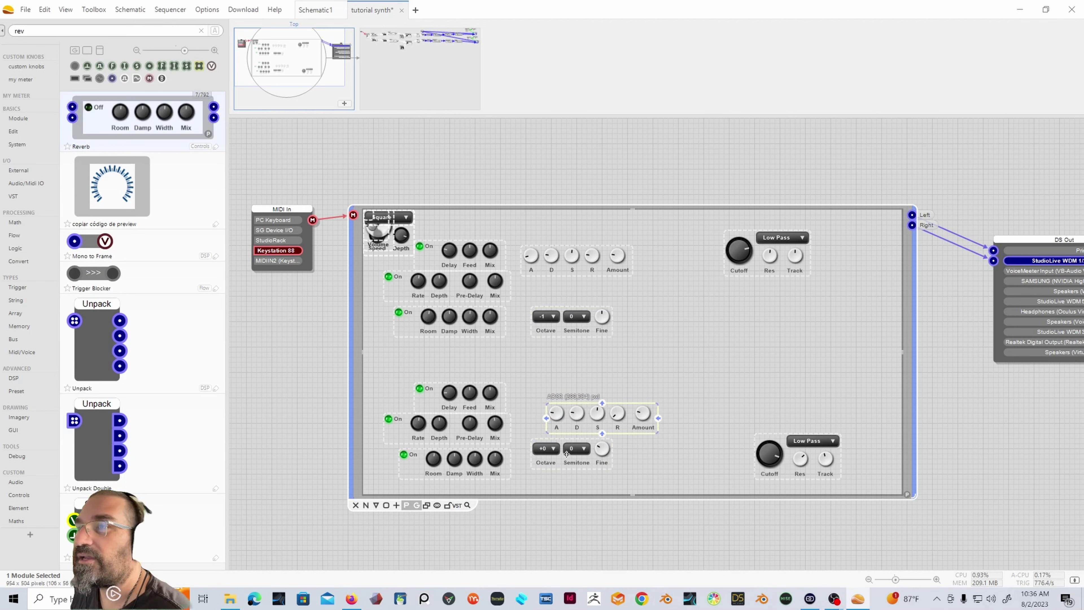
drag(567, 452, 546, 391)
drag(600, 419, 585, 445)
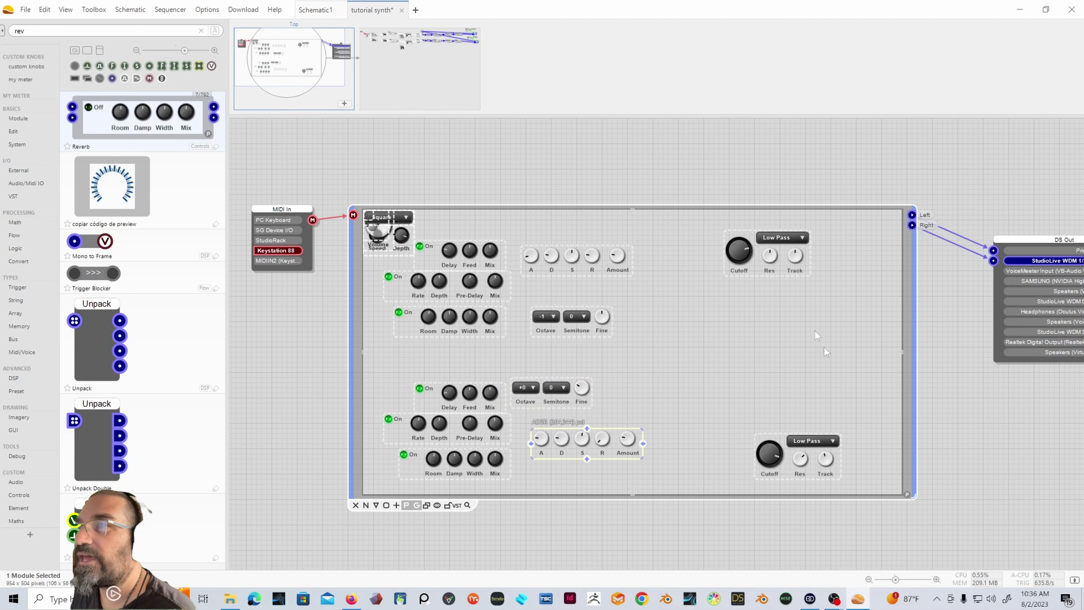
Step: Move both State Variable Filters inward beside the ADSRs, placing one Multi LFO below the upper filter and the other right of the lower filter
drag(800, 437, 713, 428)
drag(778, 244, 722, 249)
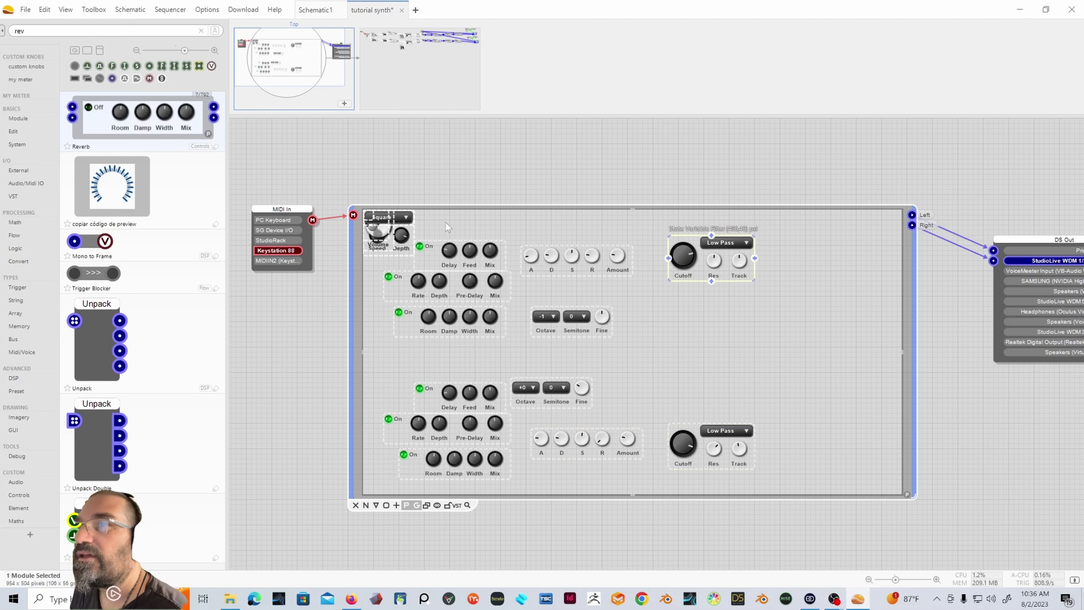
drag(401, 235, 665, 310)
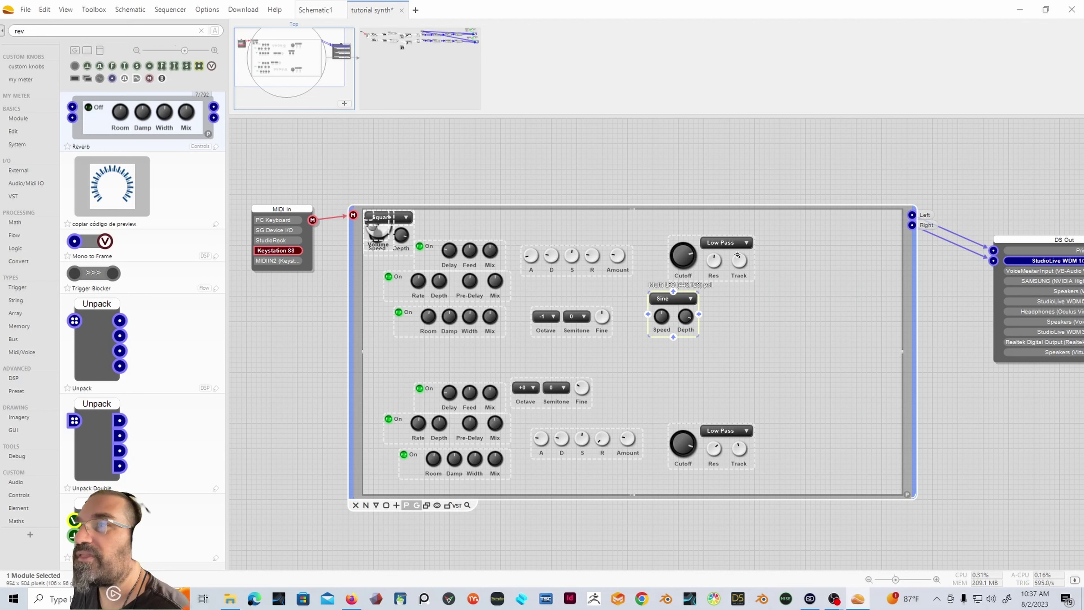
drag(406, 240, 804, 456)
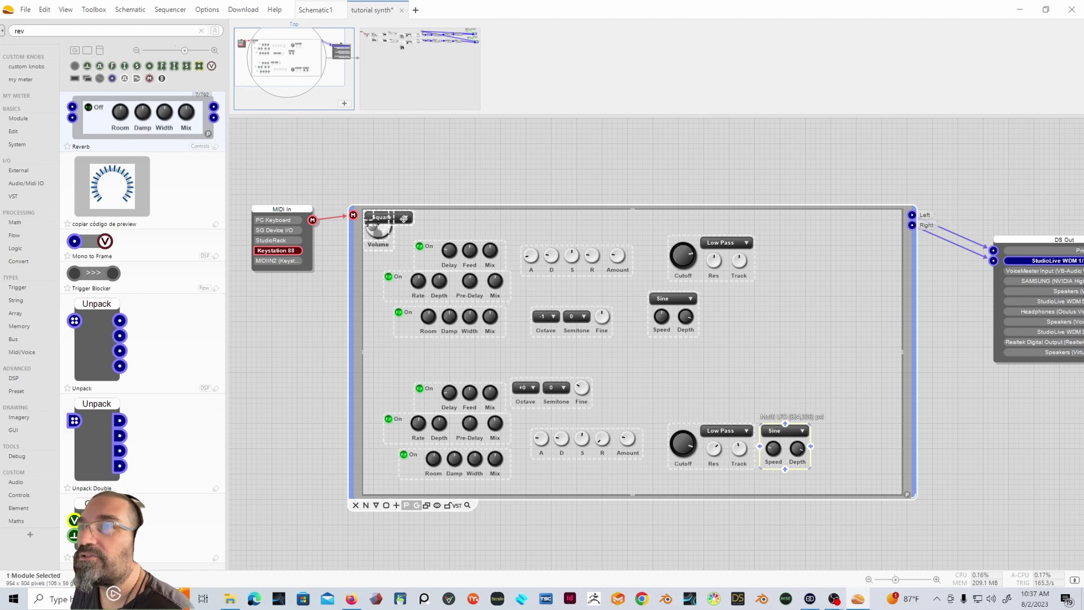
Step: Distribute the Multi Osc selectors, flick switches and Volume knobs from the pile, one of each in the panel's upper and lower halves
drag(404, 218, 567, 233)
drag(404, 217, 678, 399)
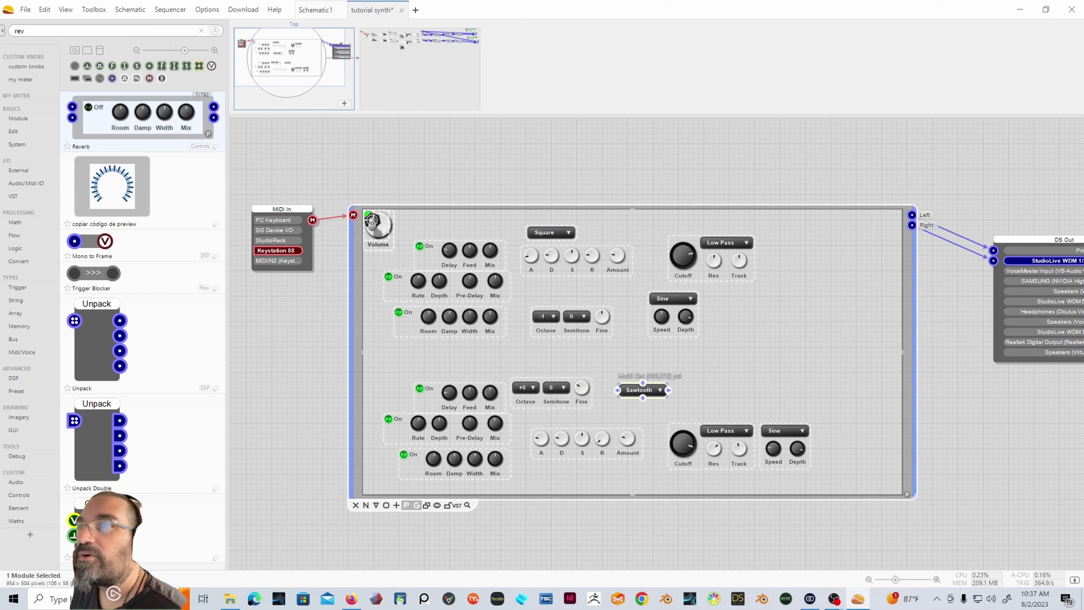
drag(372, 222, 501, 230)
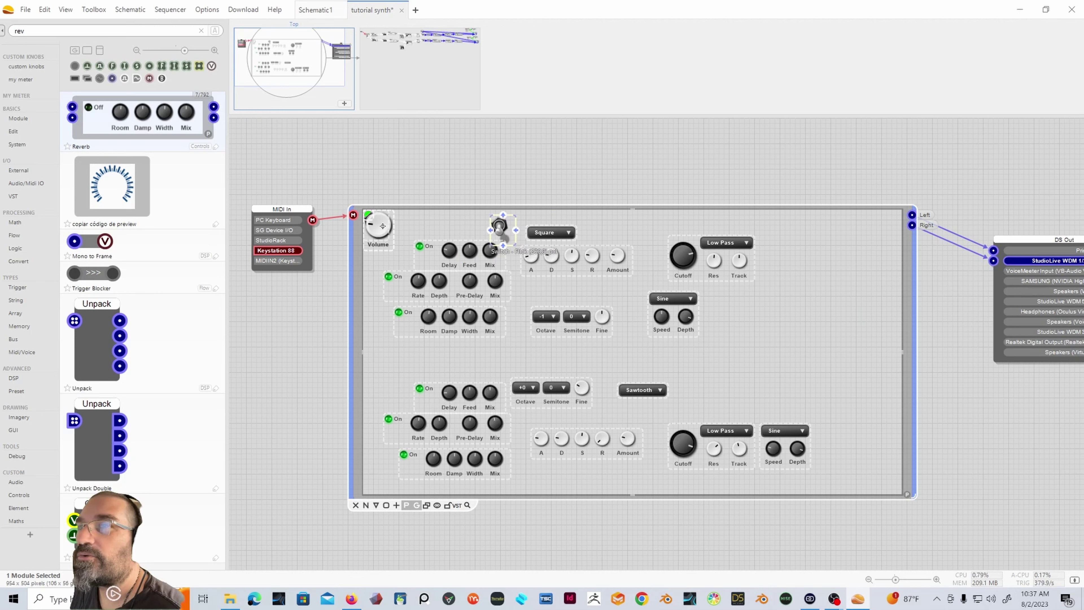
drag(383, 226, 823, 261)
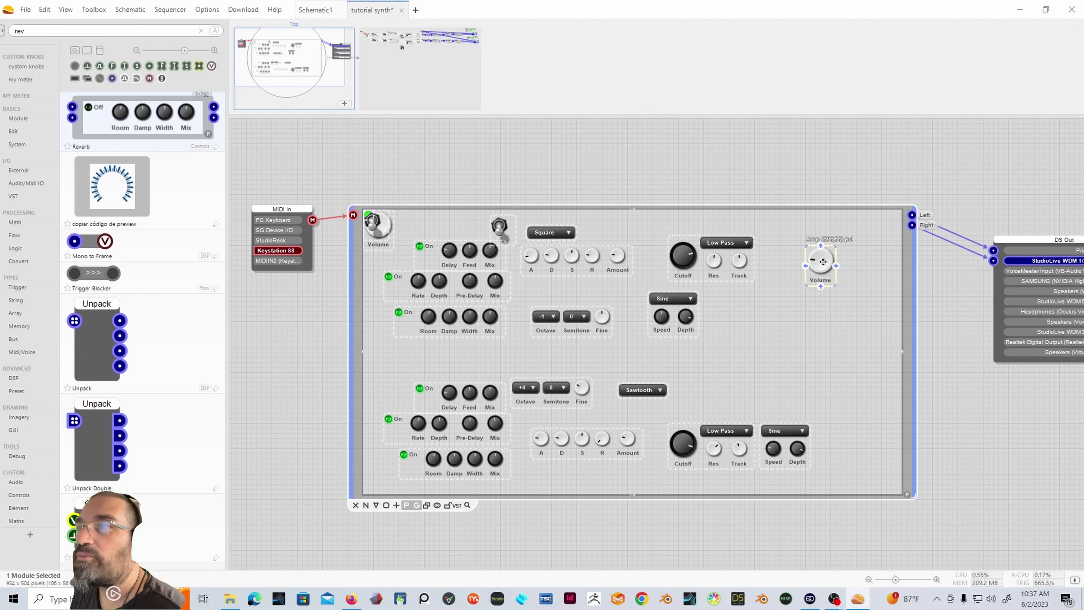
drag(388, 231, 708, 403)
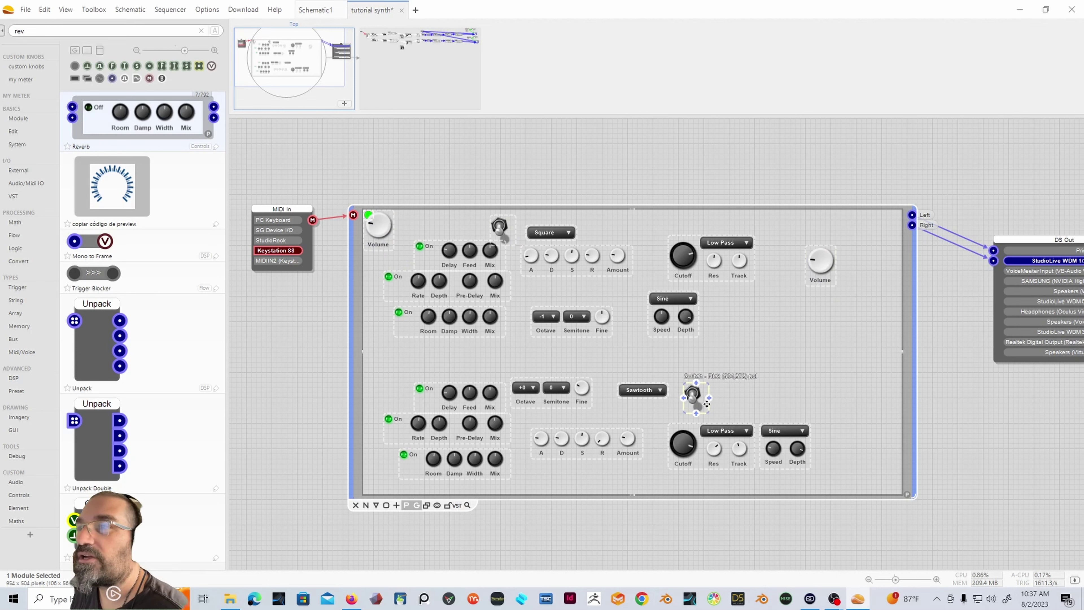
drag(380, 232, 826, 404)
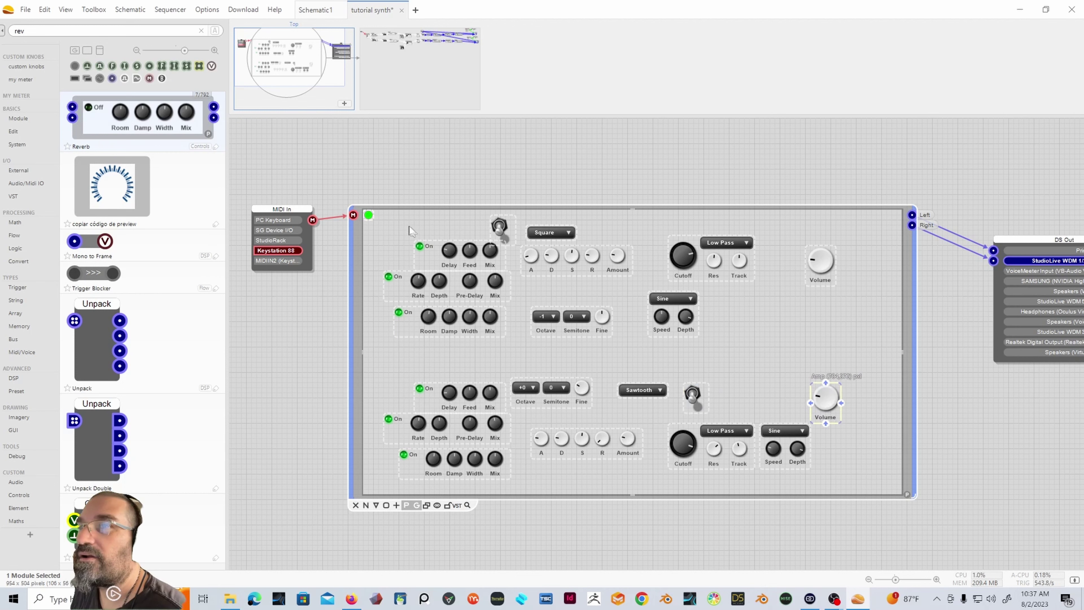
Step: Place one LED Indicator beside the upper flick switch and the other beside the lower flick switch
drag(382, 225, 477, 225)
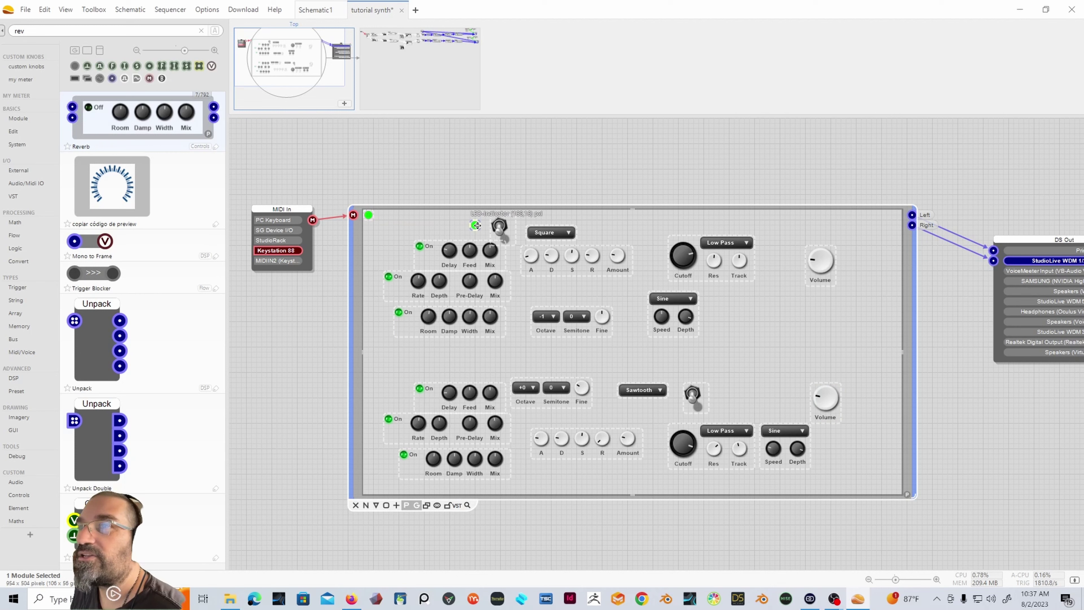
drag(368, 215, 731, 392)
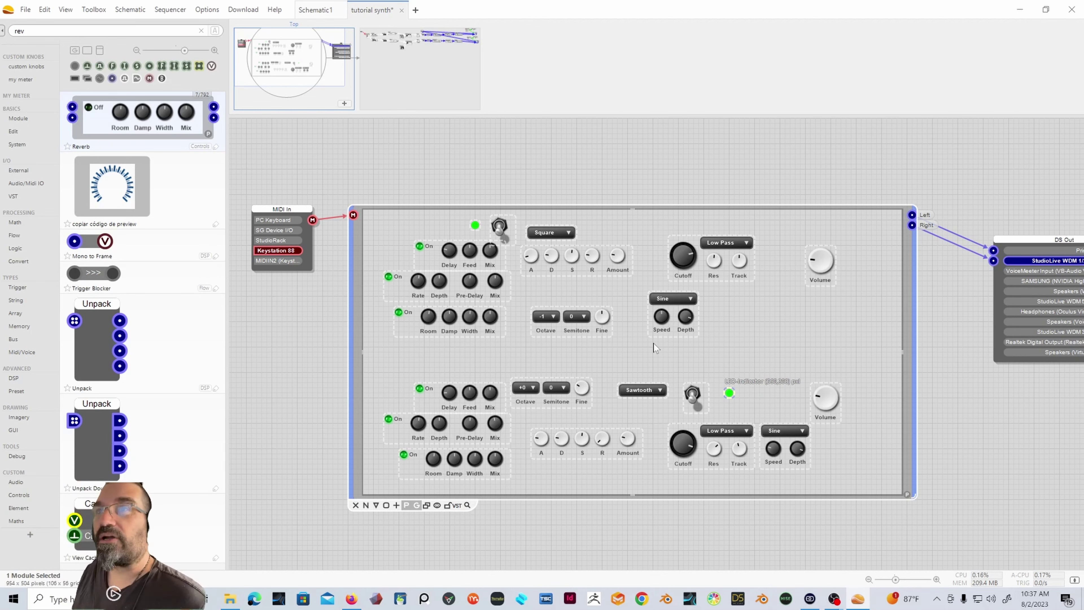
click(762, 334)
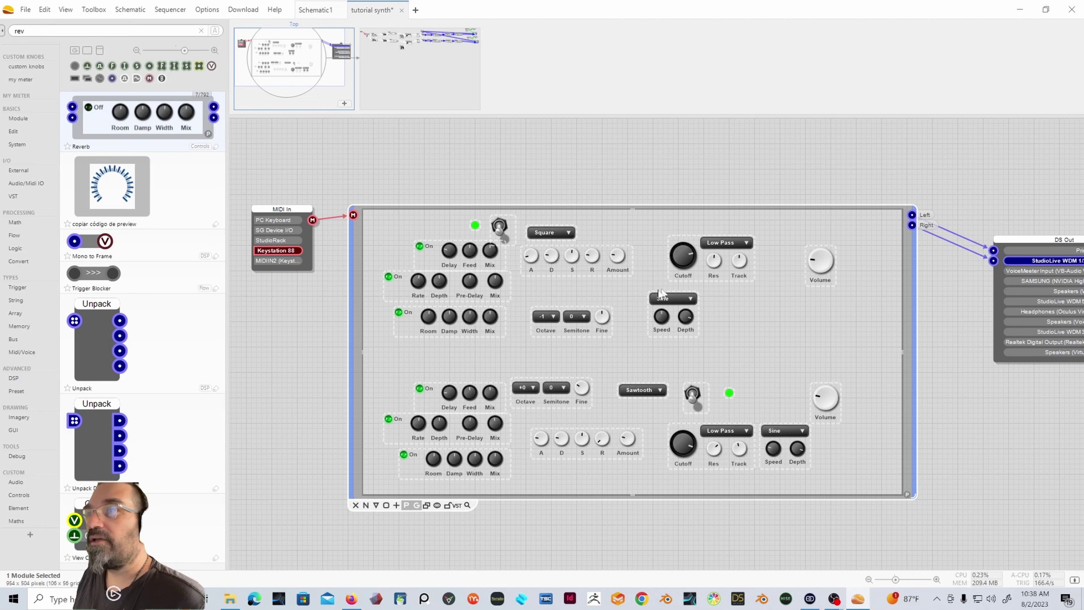
Step: Nudge the upper Multi LFO and Detuner closer together below the ADSR and filter, and open the synth module's internal schematic
drag(674, 304, 665, 296)
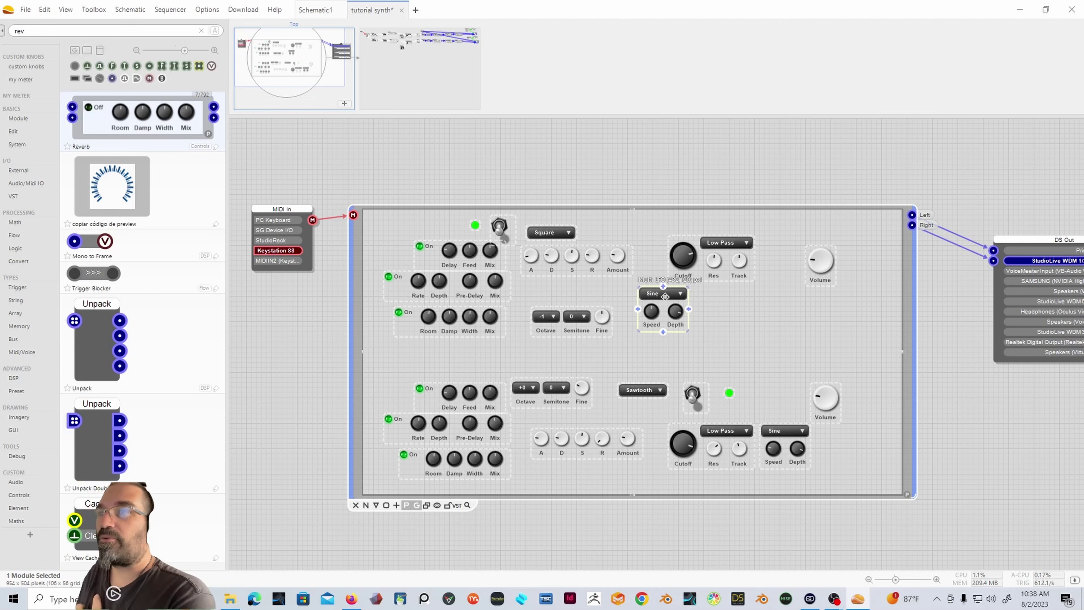
drag(559, 311, 573, 301)
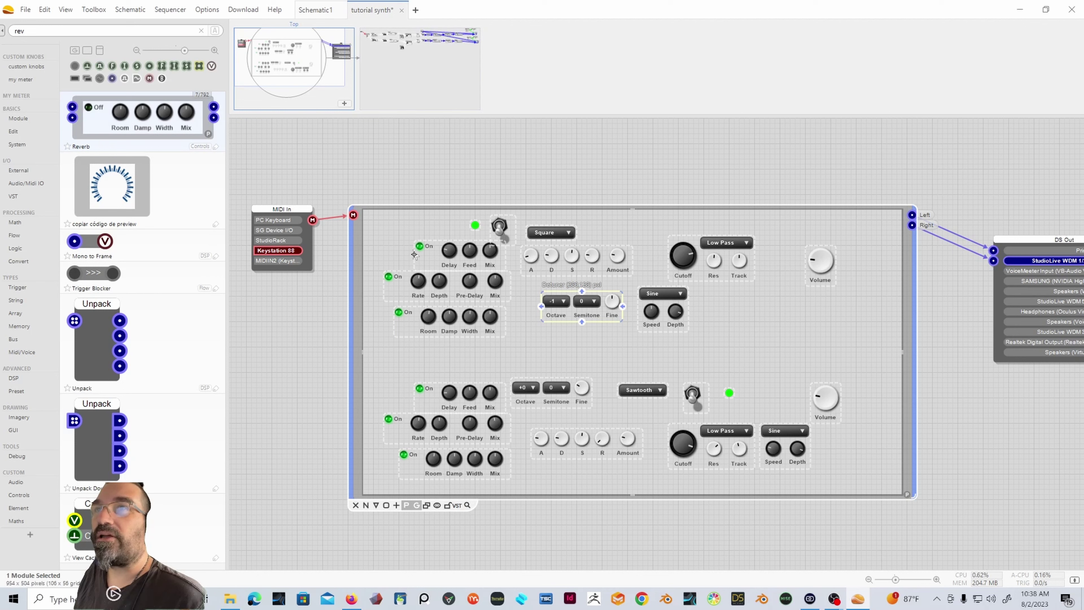
double_click(356, 314)
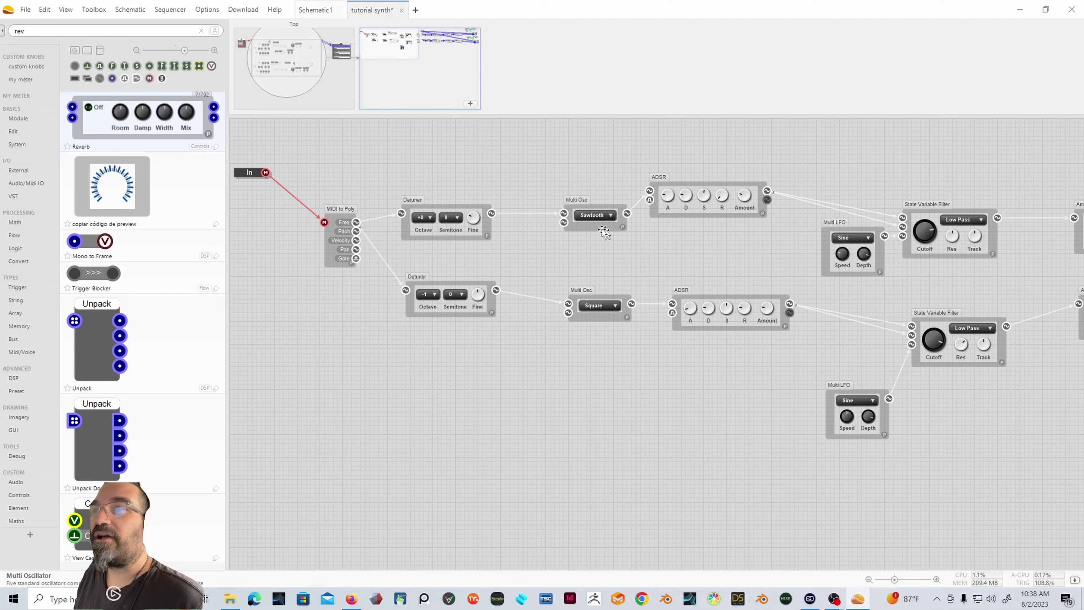
Step: Shift the upper Multi LFO module slightly left, away from its State Variable Filter
drag(832, 231, 806, 228)
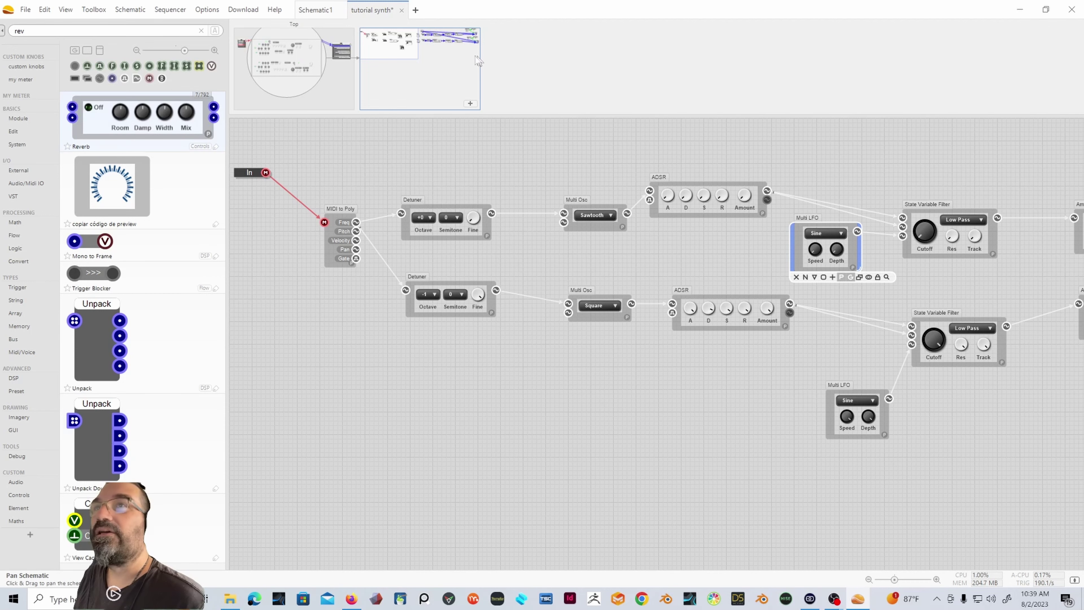
Step: Try to remove the links from the Out connector that cross the upper Stereo Chorus
drag(405, 49, 453, 51)
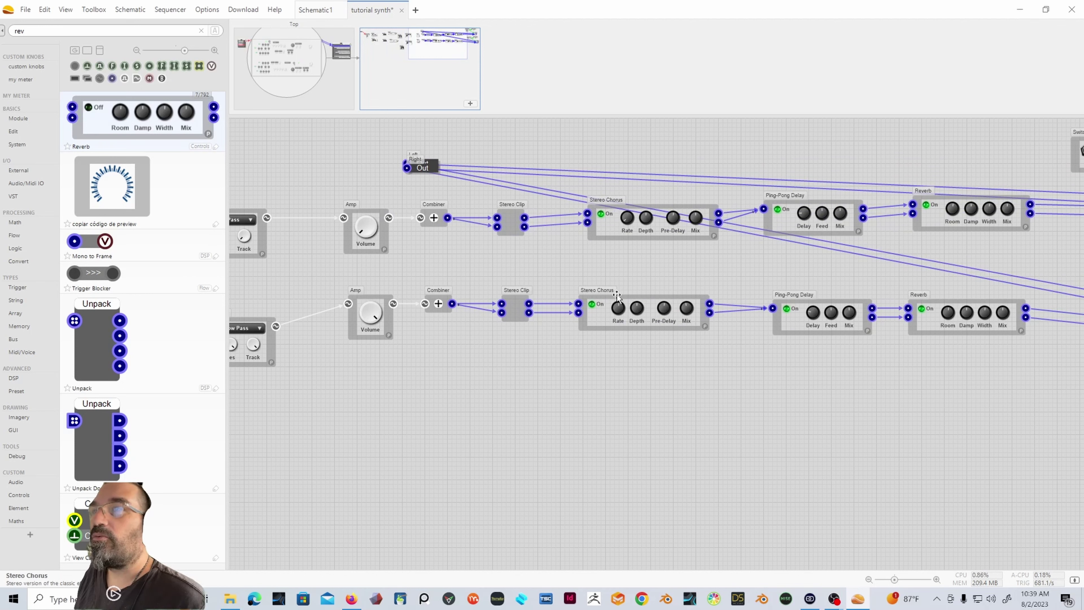
click(682, 244)
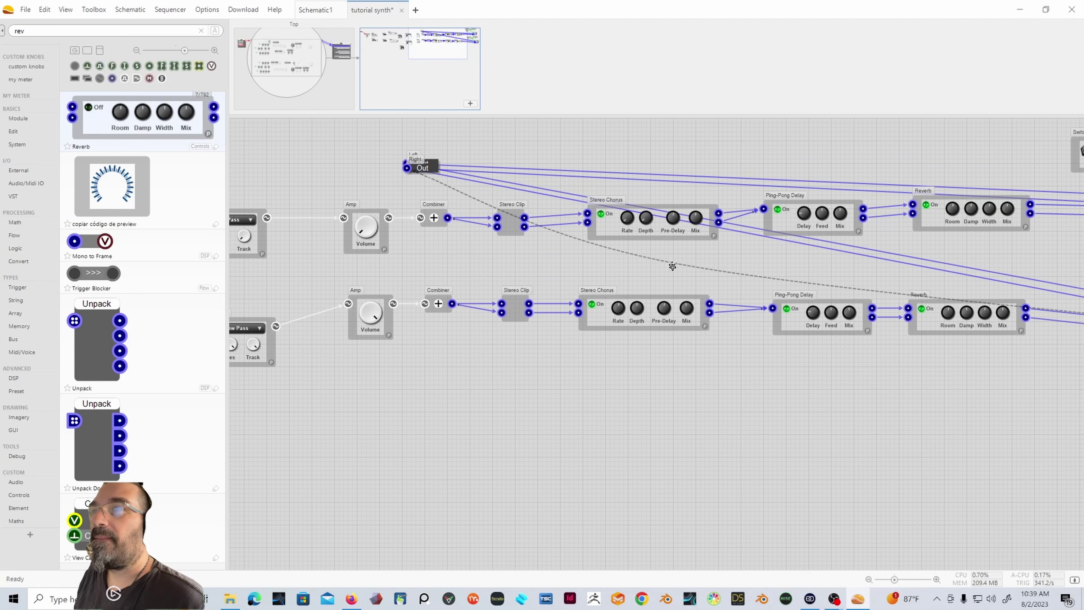
key(Delete)
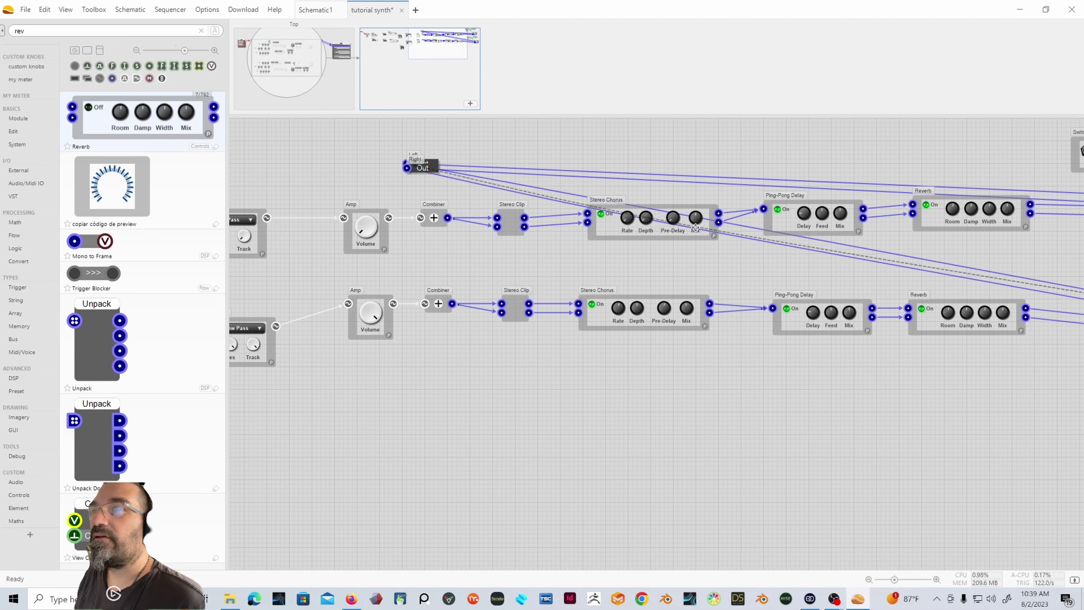
click(700, 213)
key(Delete)
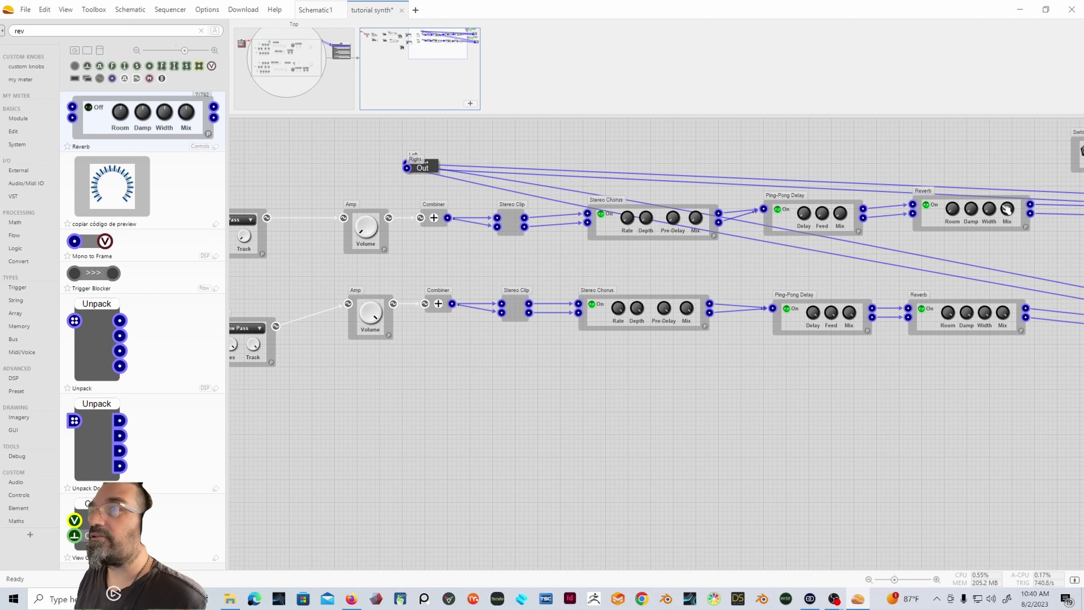
Step: Flip the flick switch of the upper effects chain to turn off its LED indicator
drag(450, 43, 477, 43)
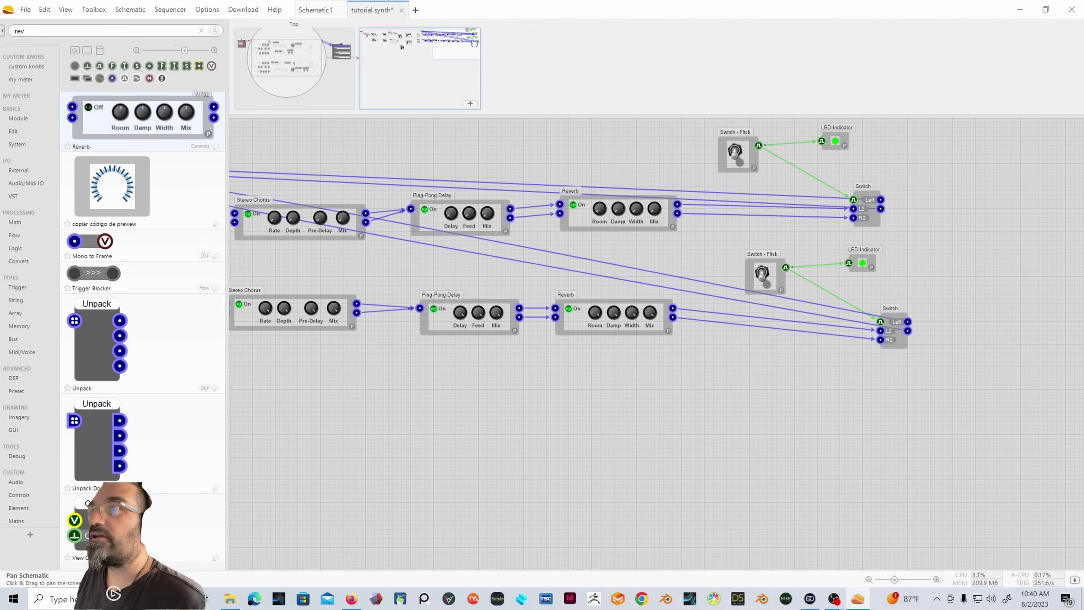
click(737, 150)
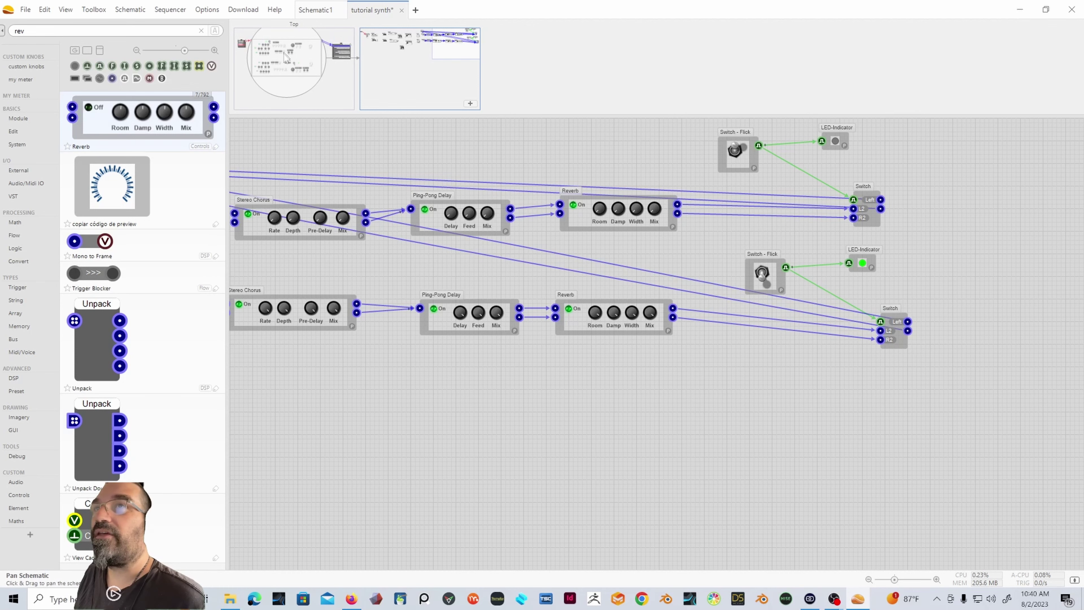
Step: Swap the two flick switches between the upper and lower sections of the top-level synth panel
click(295, 79)
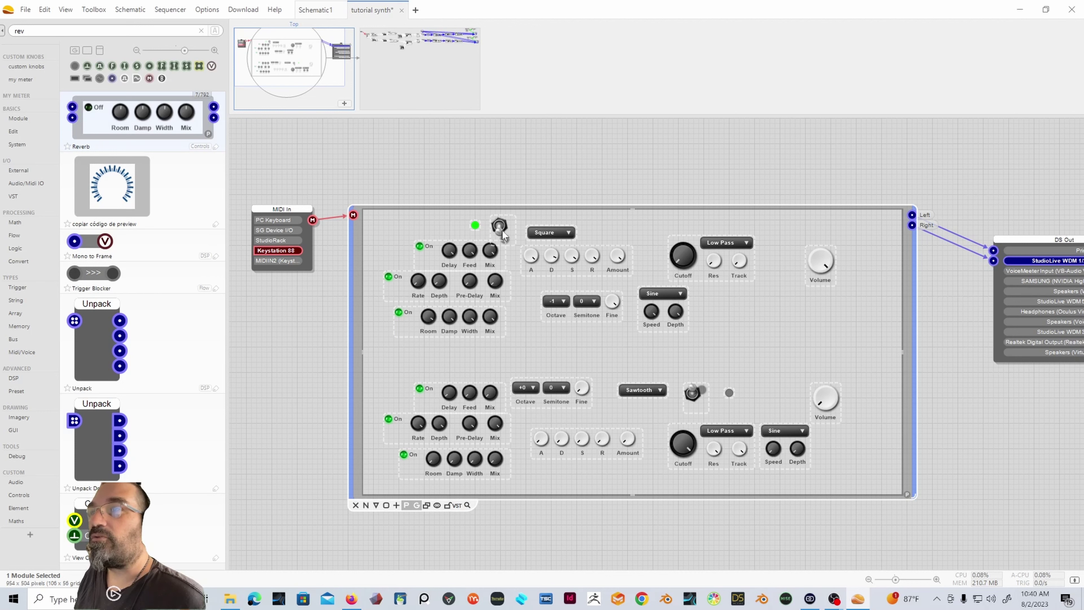
drag(503, 234, 764, 397)
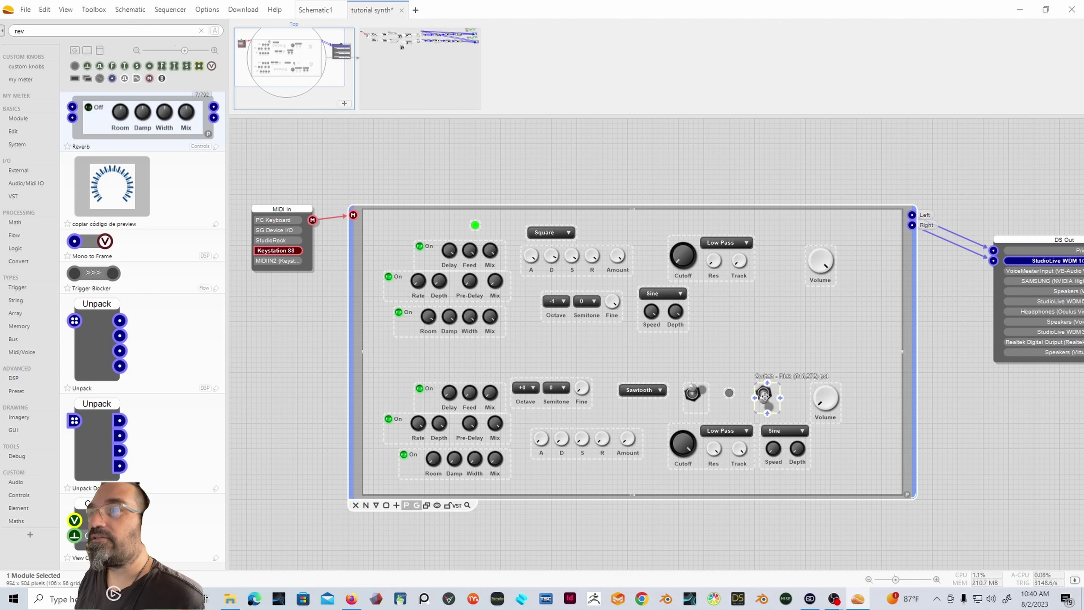
drag(692, 392, 509, 226)
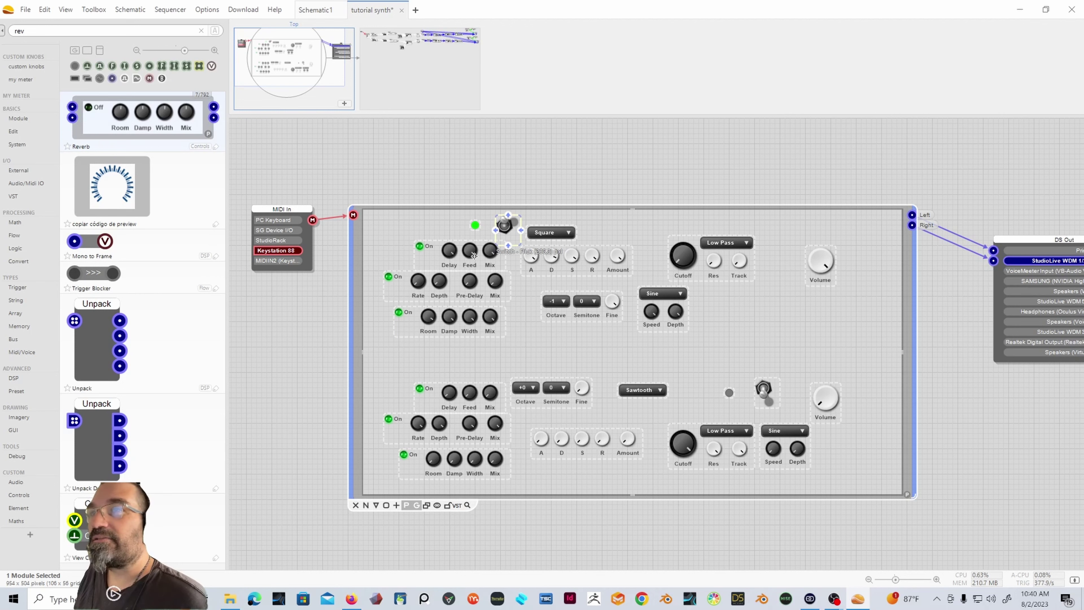
Step: Swap the Ping-Pong Delay and Reverb control groups between the upper and lower sections of the panel
drag(473, 255, 468, 376)
drag(468, 316, 427, 325)
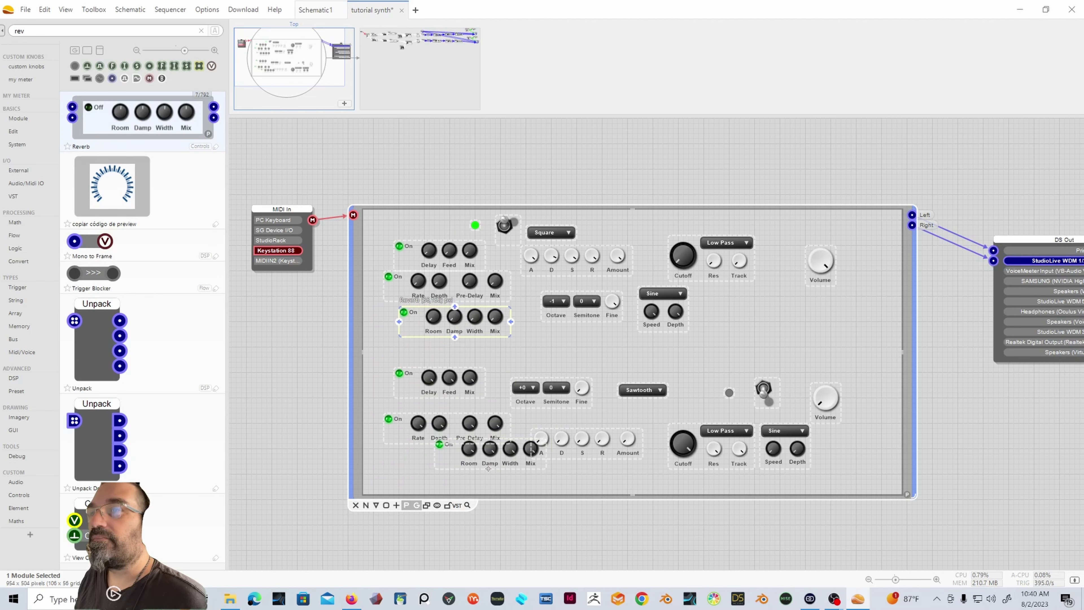
drag(476, 464, 456, 472)
drag(448, 393, 454, 408)
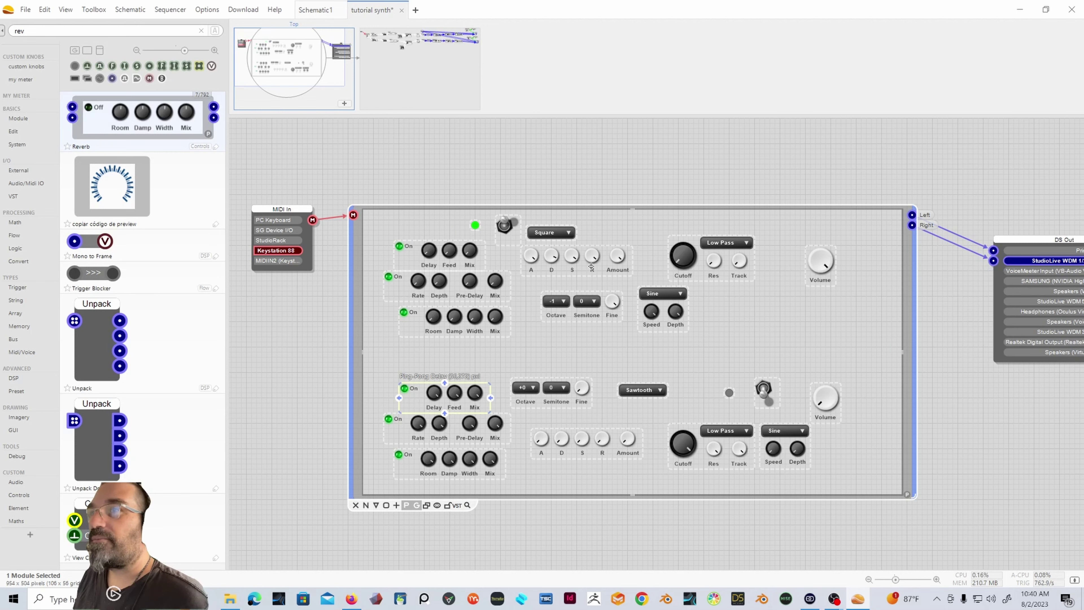
Step: Swap the ADSR groups between the sections and place the -1 octave Detuner above the lower ADSR
drag(591, 267, 600, 432)
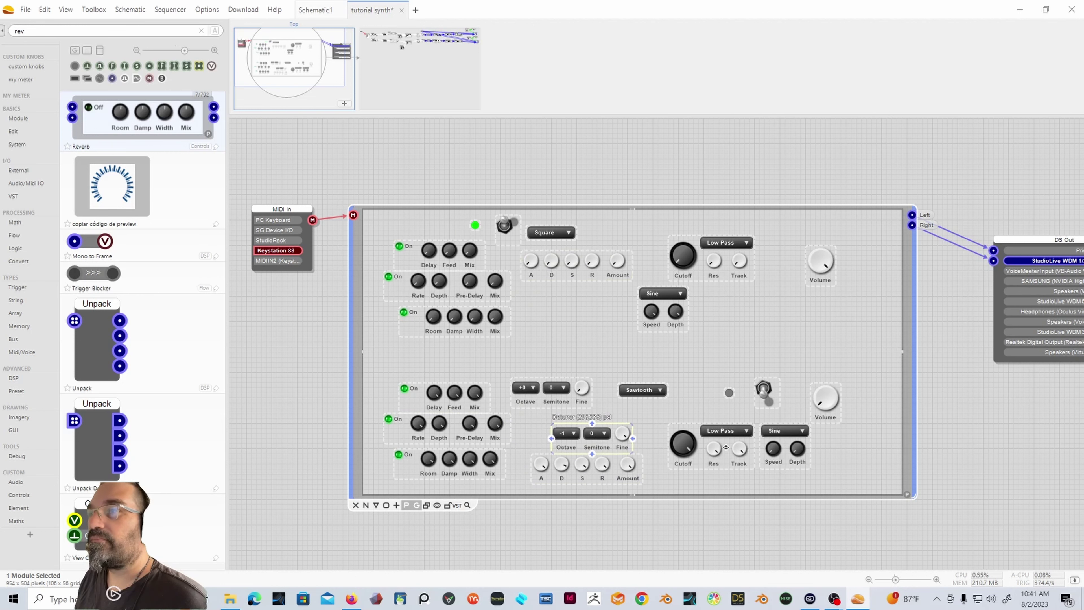
Step: Swap the Multi LFO groups and the Volume knobs between the upper and lower sections
drag(782, 448, 733, 310)
drag(668, 298, 799, 446)
click(826, 402)
drag(826, 402, 865, 451)
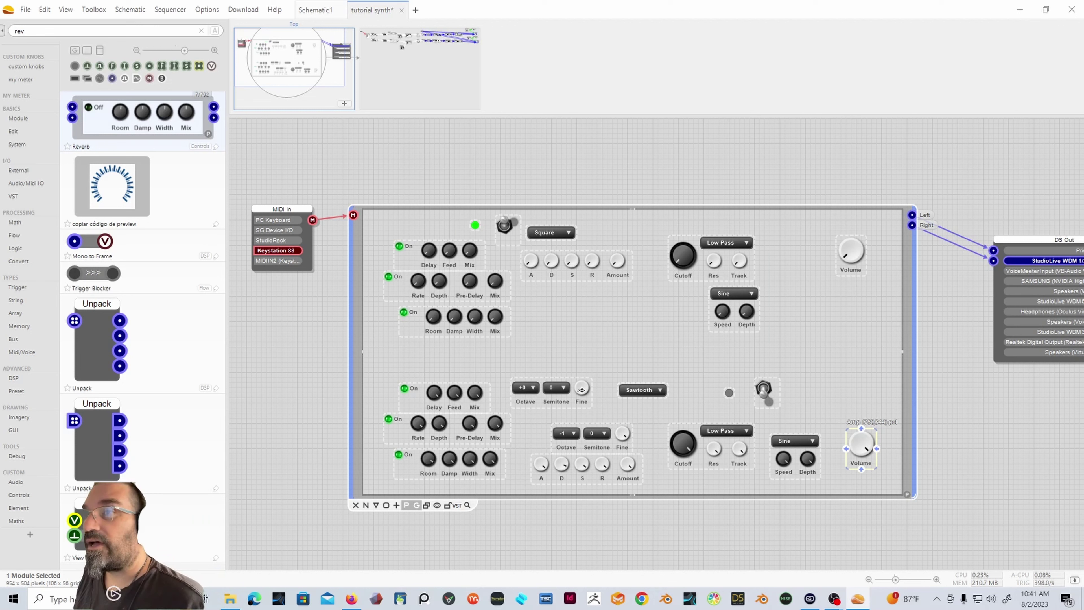
Step: Place the +0 octave Detuner below the upper ADSR and shift the -1 octave Detuner slightly up and left
drag(582, 390, 613, 305)
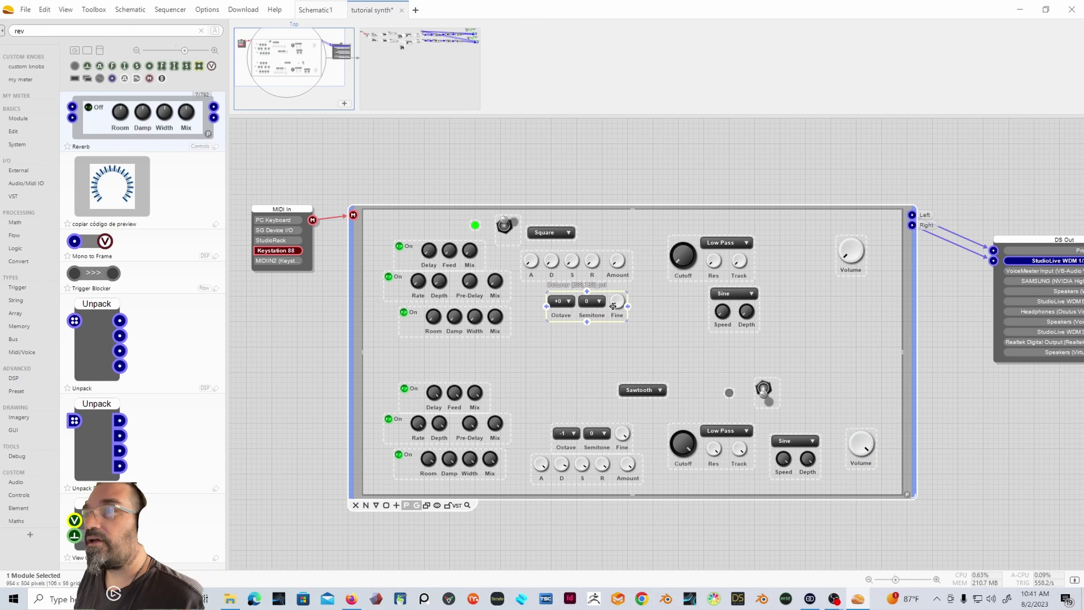
drag(614, 437, 598, 423)
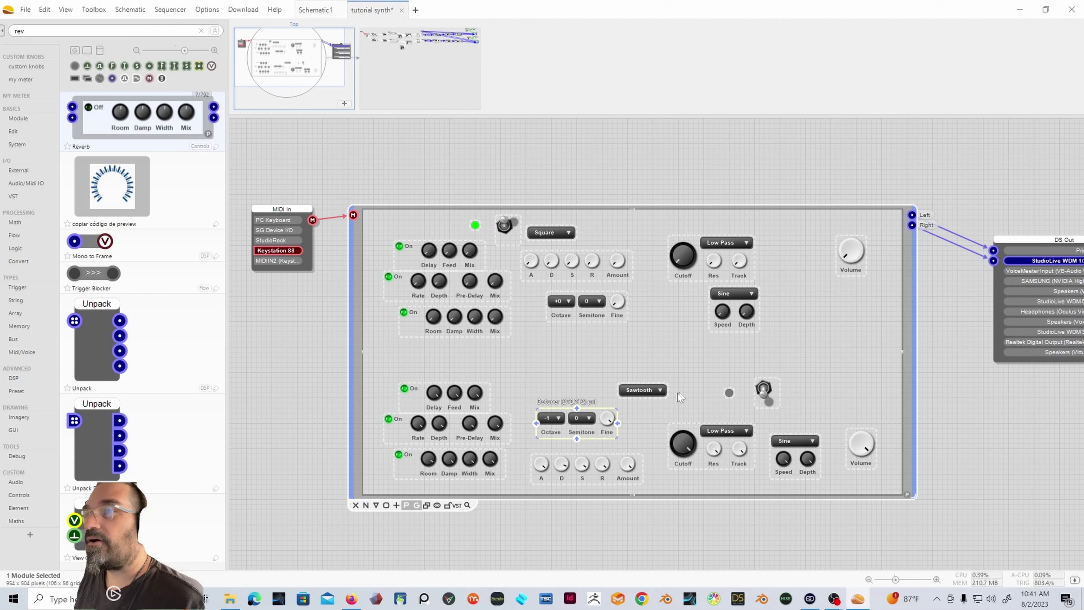
Step: Swap the two LED indicators between the sections, and place the Square selector above the upper ADSR and Sawtooth above the lower Detuner
drag(550, 234, 591, 228)
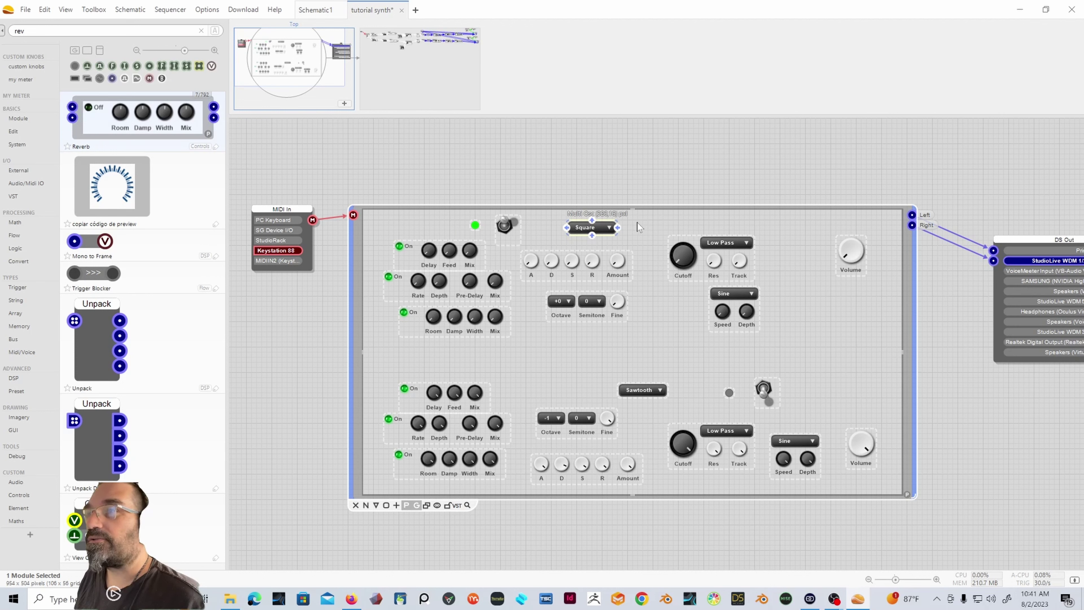
drag(658, 389, 663, 383)
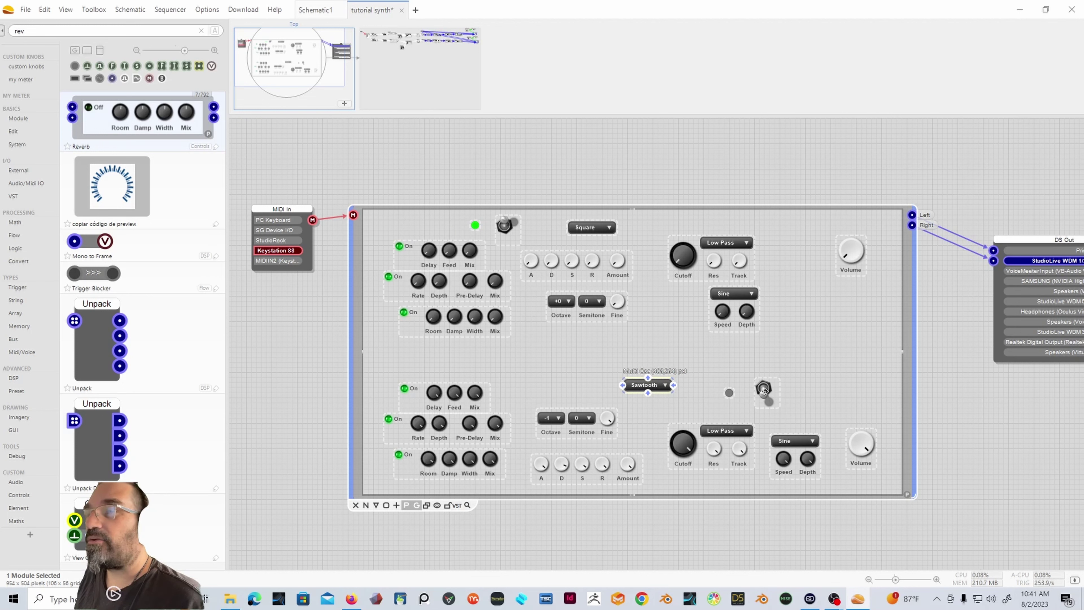
click(475, 225)
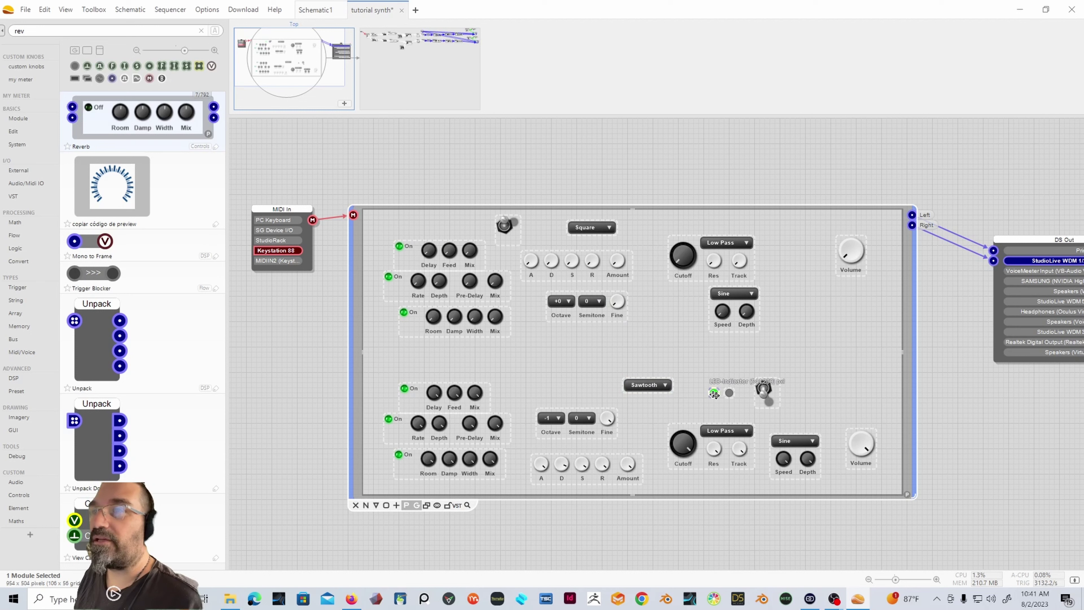
drag(730, 393, 480, 226)
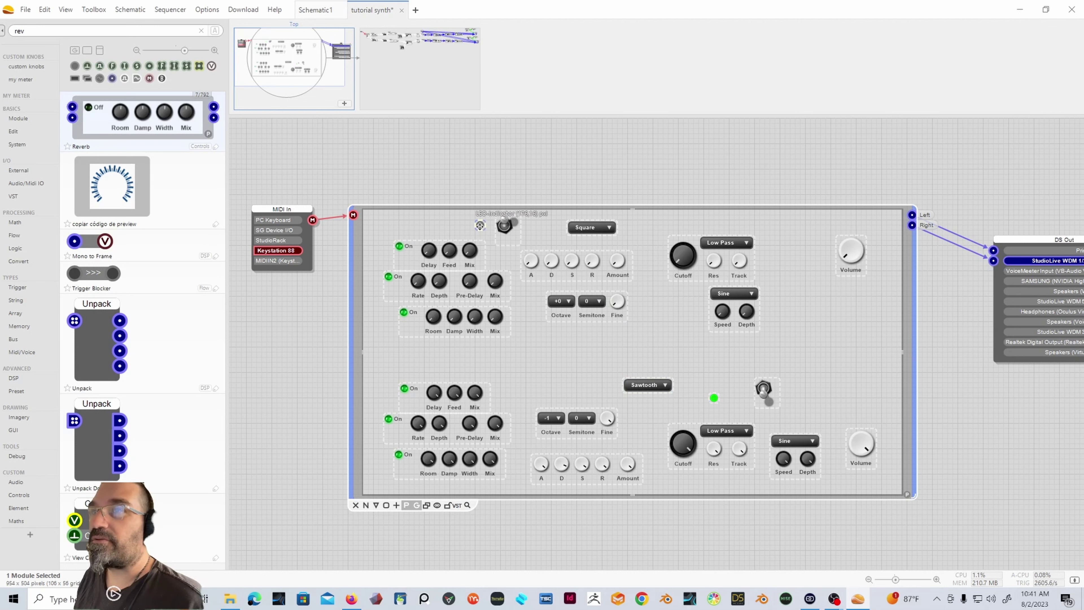
drag(655, 390, 605, 379)
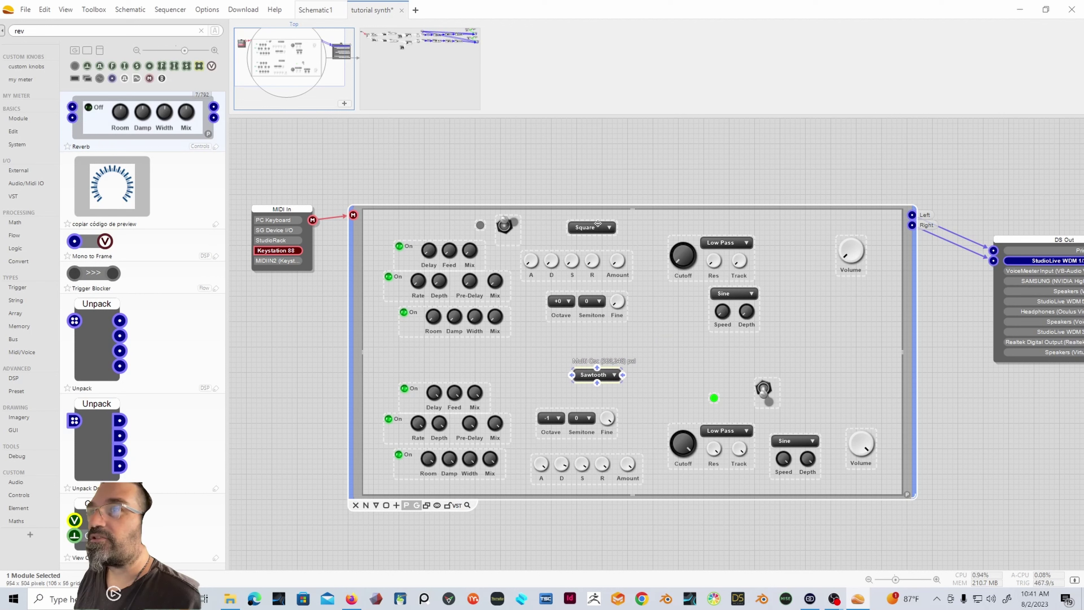
drag(611, 375, 611, 381)
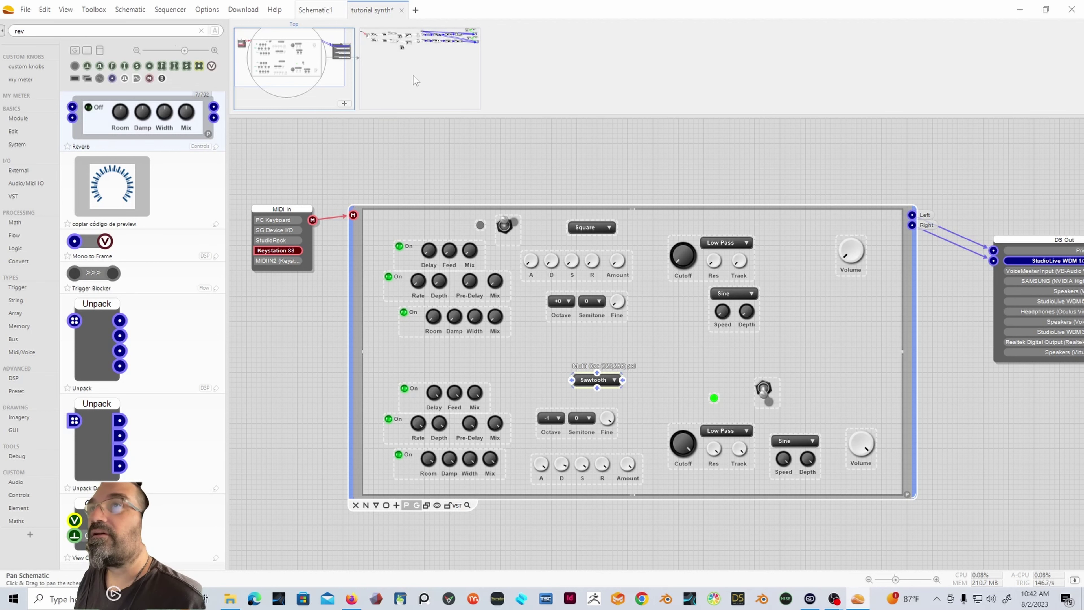
Step: Check the oscillator wiring inside the module and swap the selectors, placing Sawtooth in the upper section and Square in the lower
double_click(356, 276)
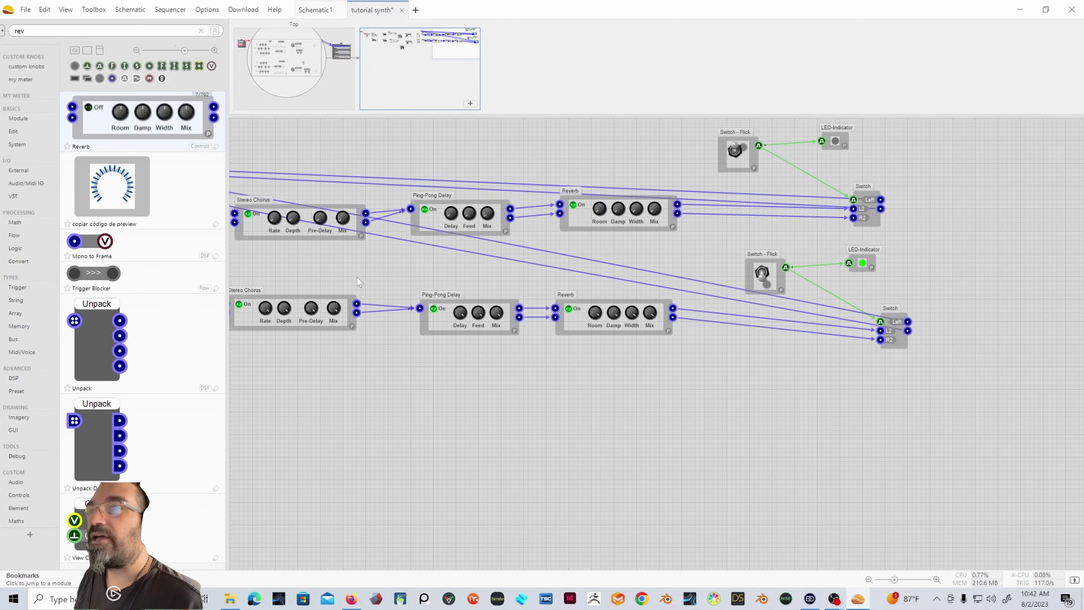
drag(465, 53, 397, 50)
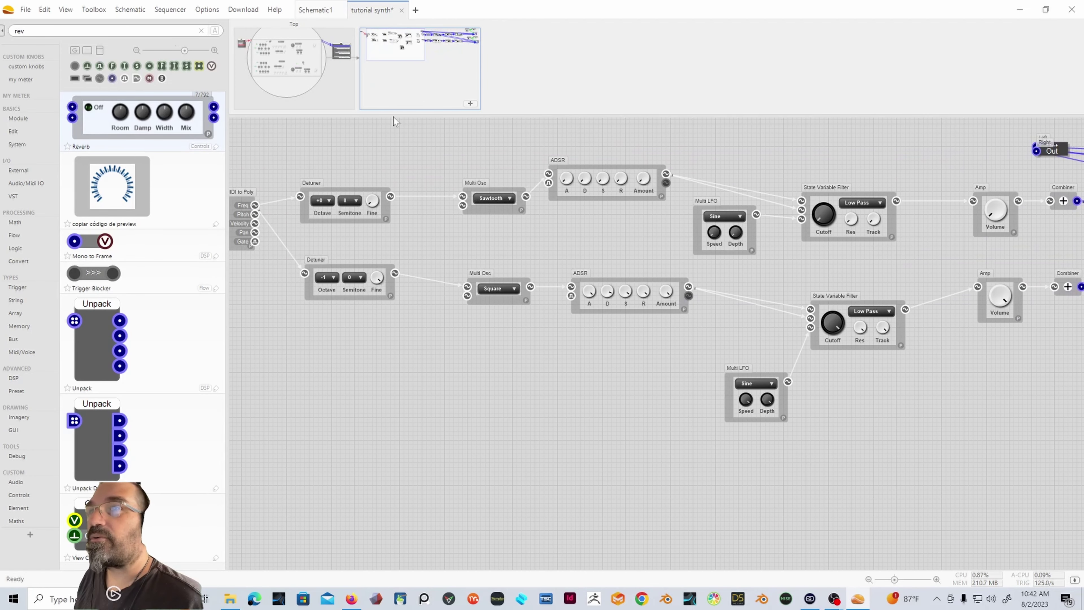
click(290, 50)
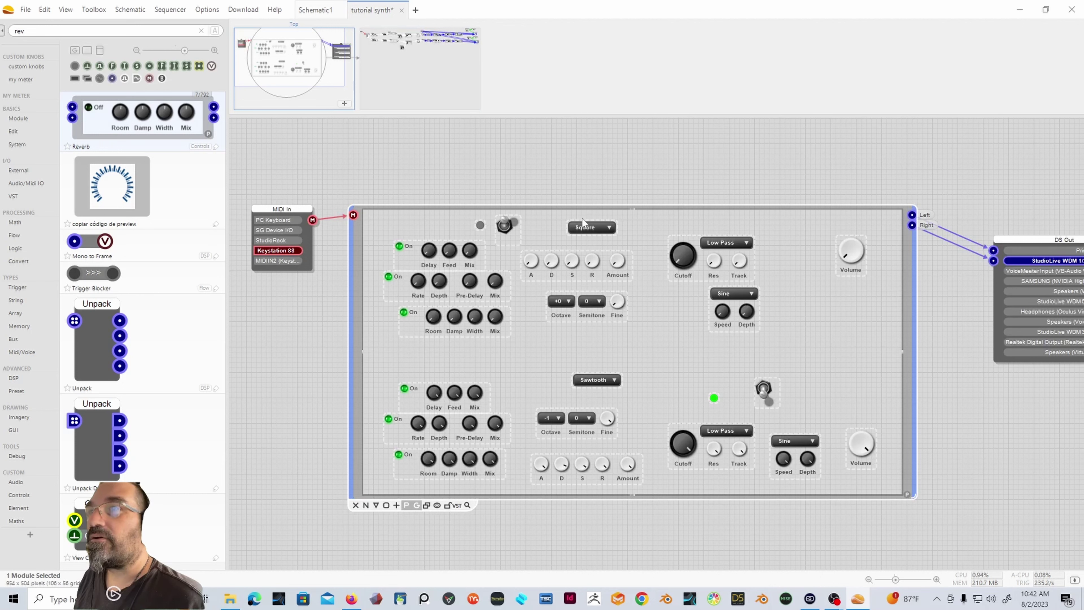
mouse_move(586, 231)
mouse_down()
mouse_move(641, 382)
mouse_move(577, 225)
mouse_up()
drag(646, 383, 565, 388)
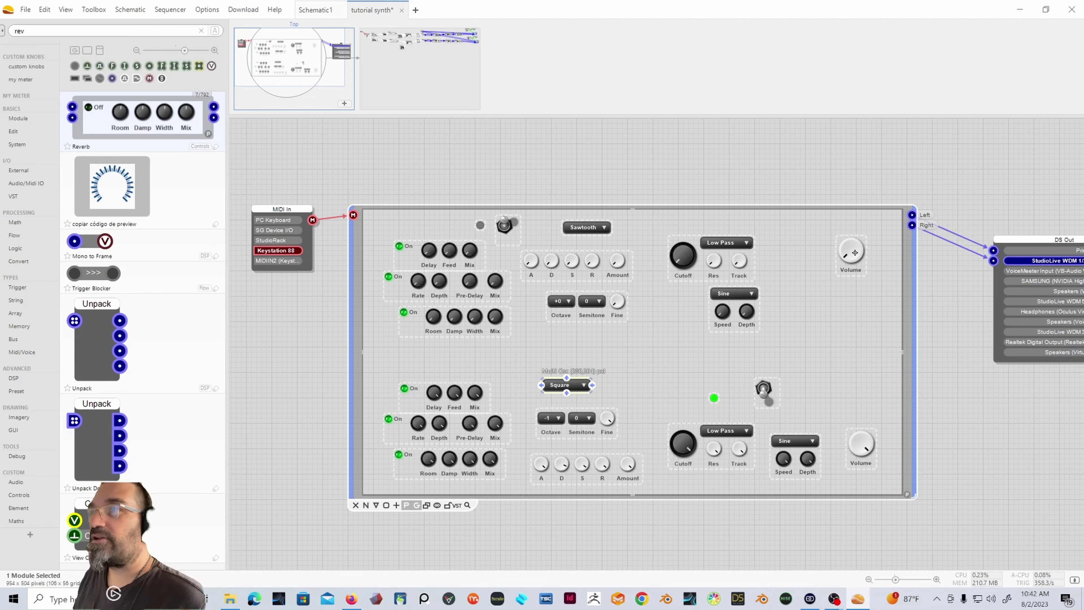
Step: Move the upper Volume knob closer to the filter and shift the upper section's LED, effects, oscillator, Detuner, ADSR, filter and LFO controls right
drag(854, 254, 833, 251)
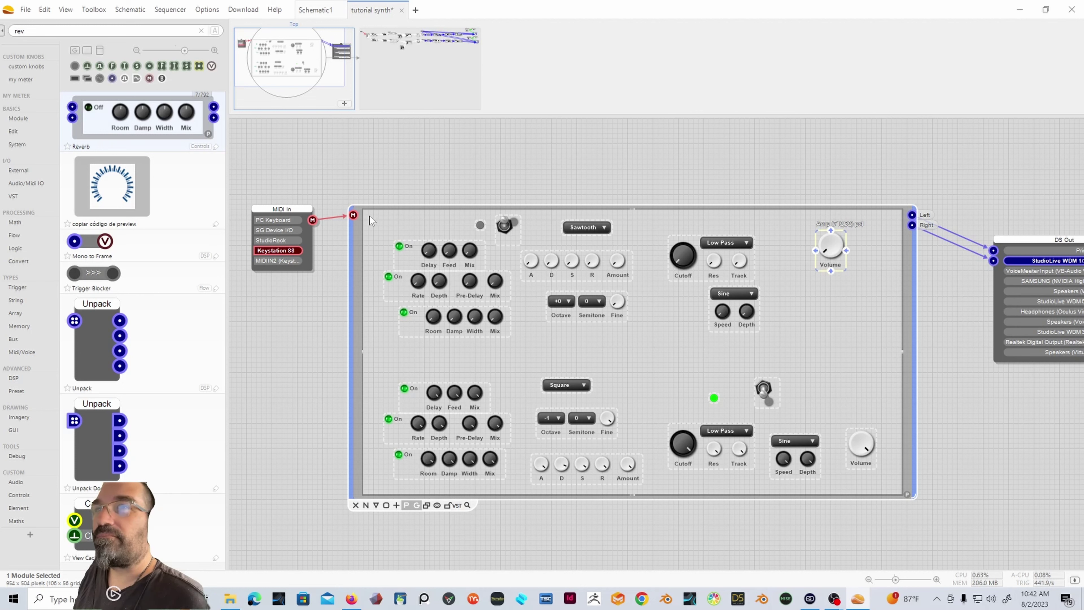
drag(370, 220, 779, 349)
drag(585, 273, 636, 272)
click(576, 239)
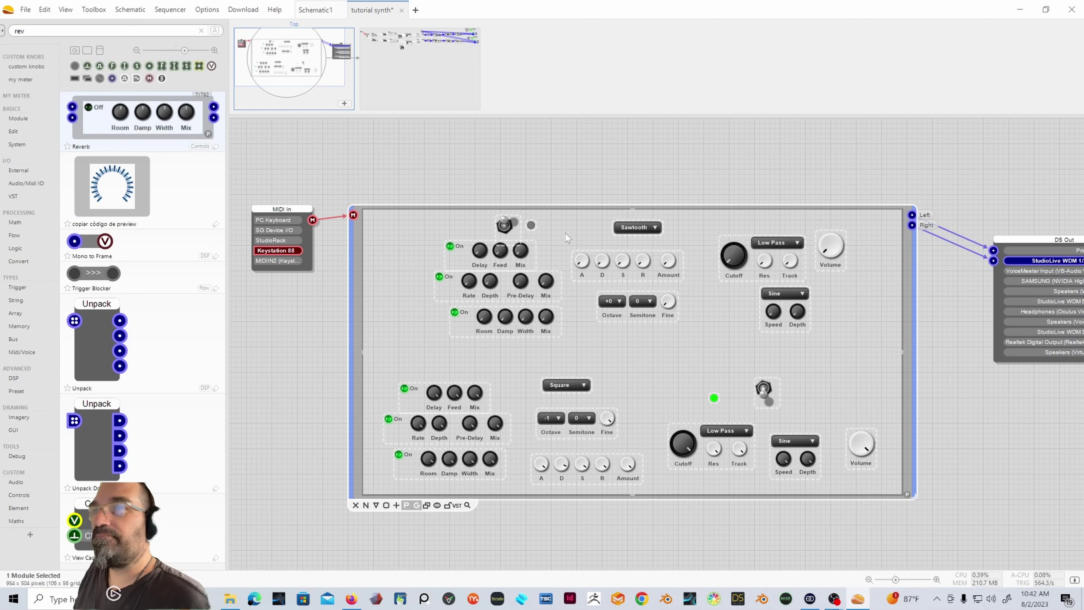
Step: Place the upper flick switch in the panel's upper-left corner, with its LED indicator beside it and the Volume knob below
drag(505, 227, 385, 229)
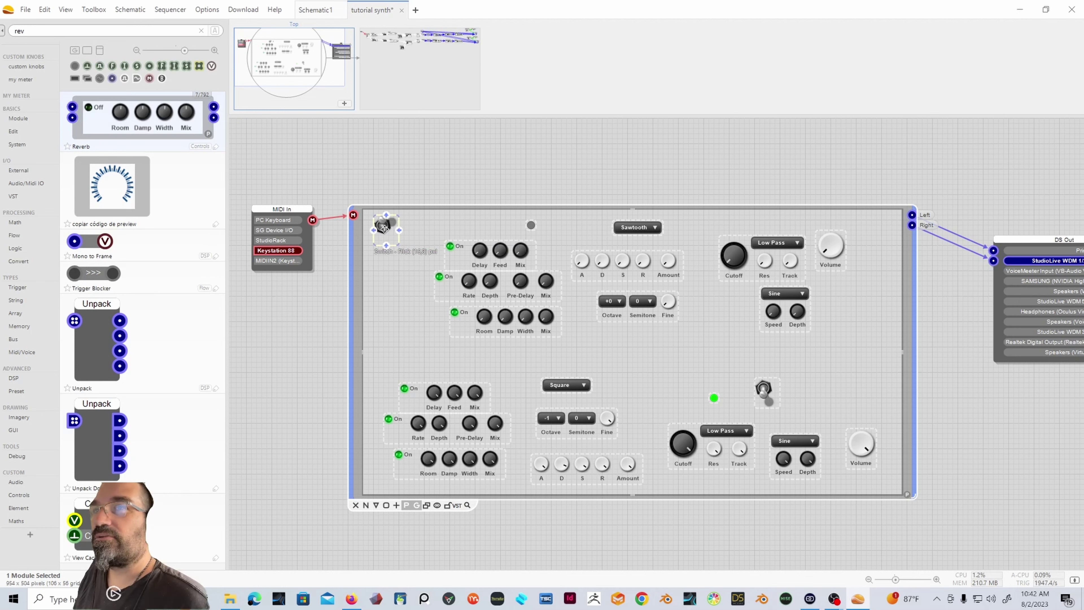
drag(531, 225, 409, 226)
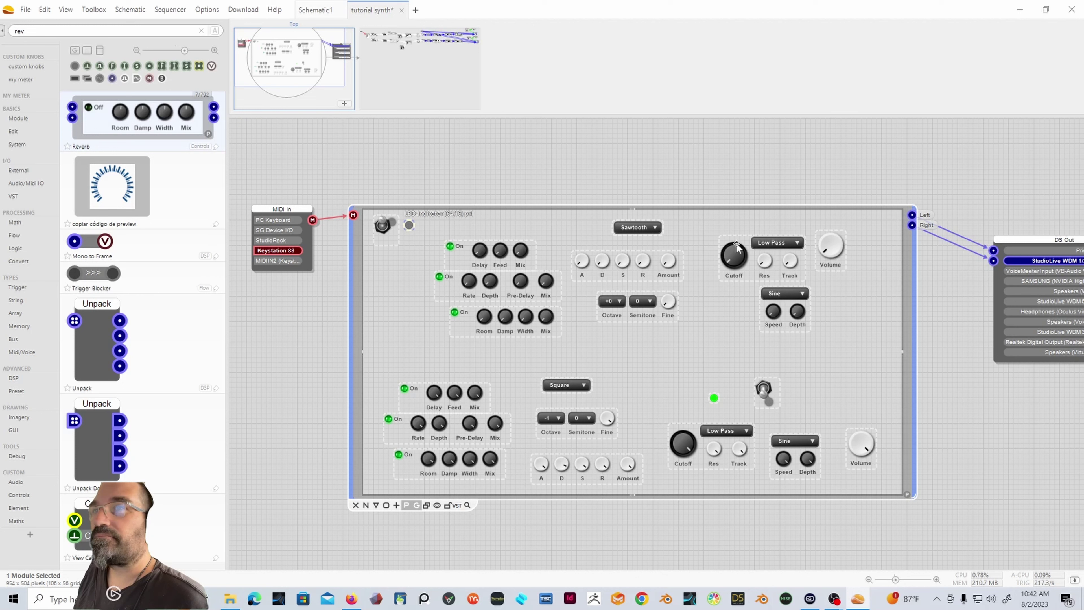
drag(820, 243, 386, 257)
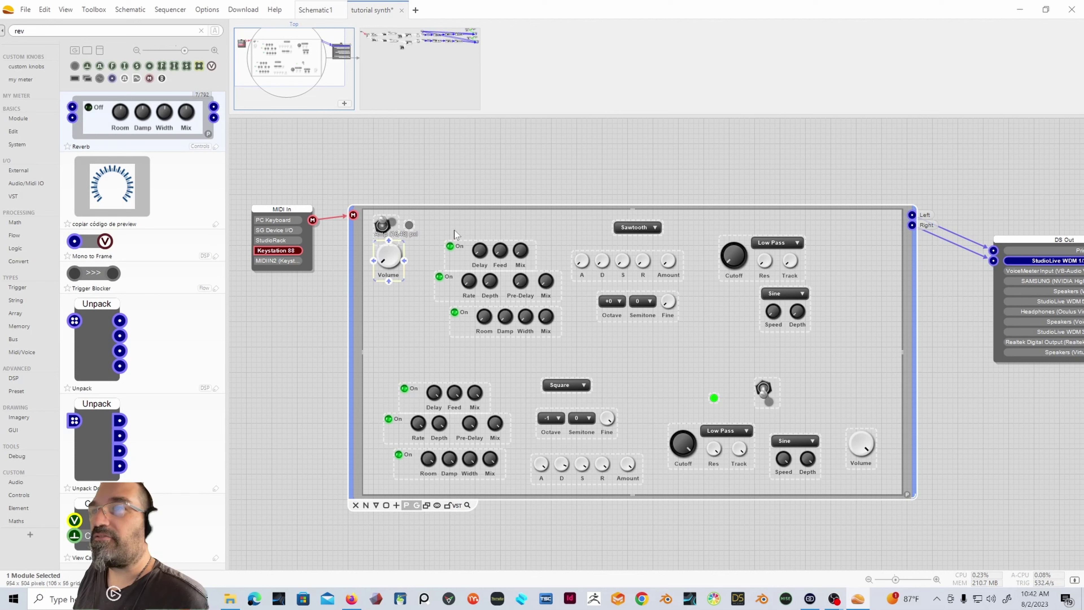
Step: Move the three upper effect groups to the right end of their section and the Multi LFO below the filter's Cutoff knob
click(437, 244)
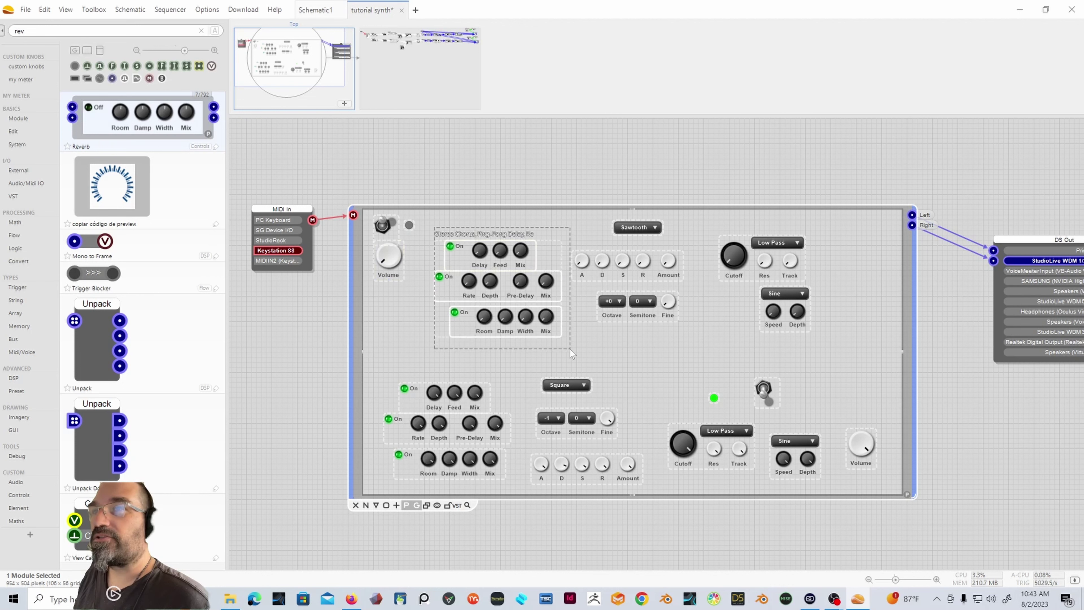
drag(521, 294, 853, 325)
drag(771, 298, 712, 303)
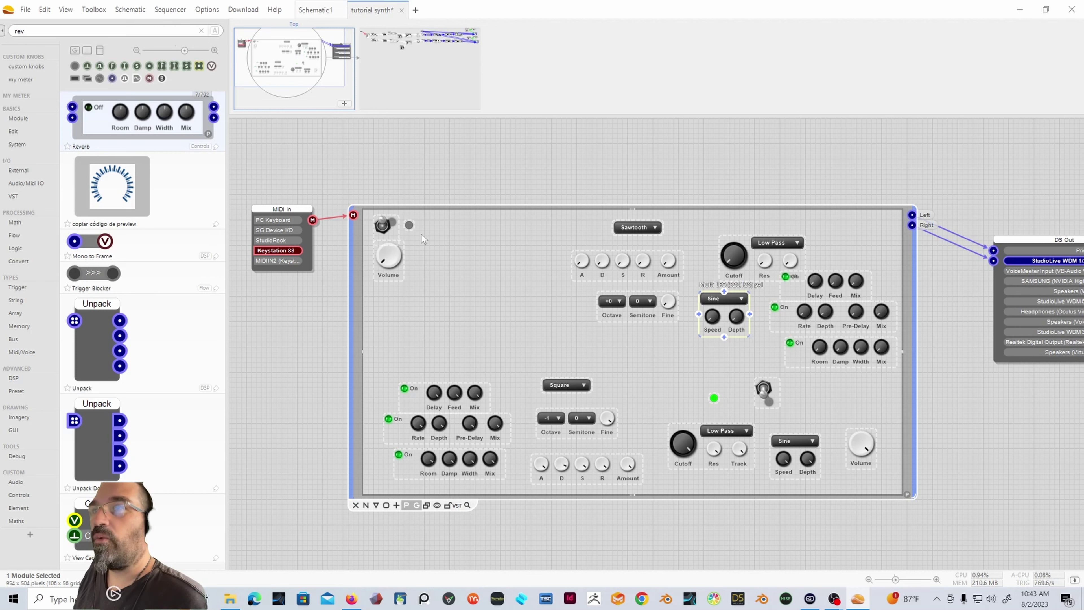
Step: Move the Sawtooth selector beside the upper LED indicator and place the +0 octave Detuner directly below it
drag(647, 230, 471, 231)
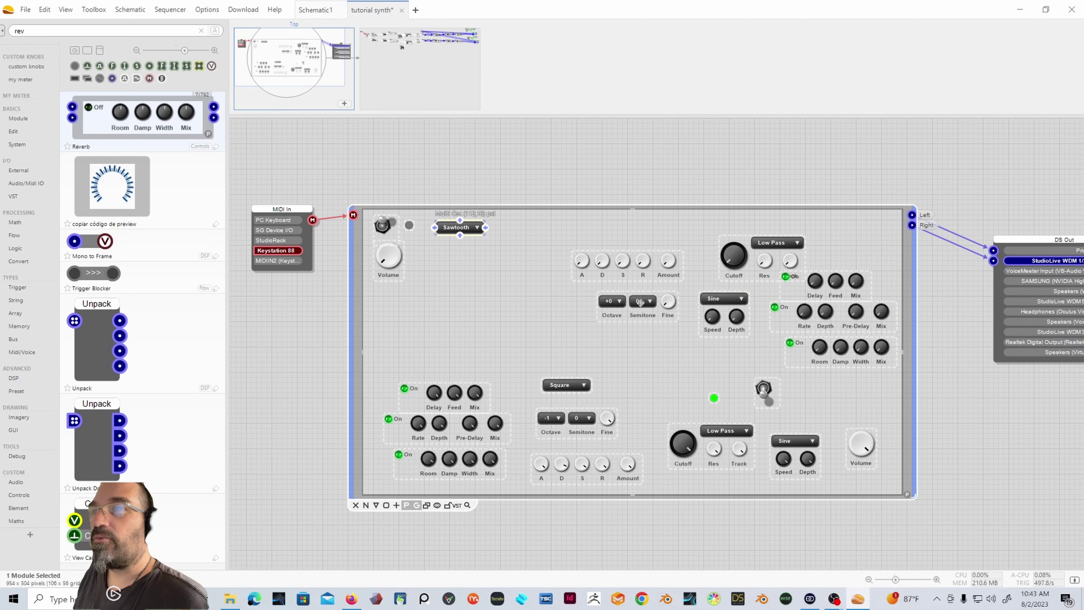
drag(649, 318, 479, 271)
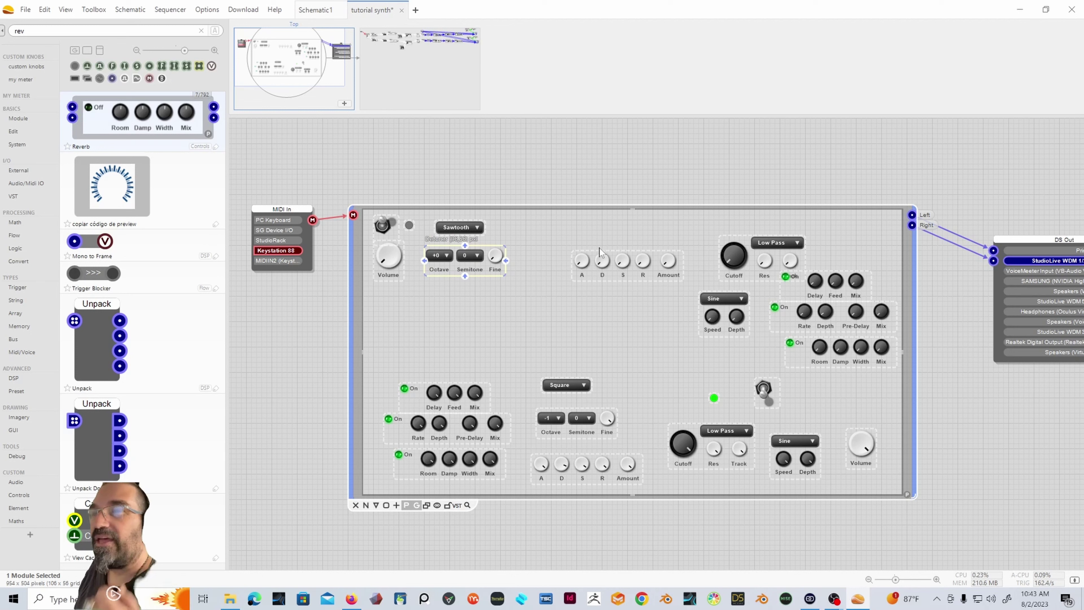
Step: Move the upper ADSR beside the Detuner and shift the upper filter and Multi LFO left toward it
drag(635, 271, 589, 239)
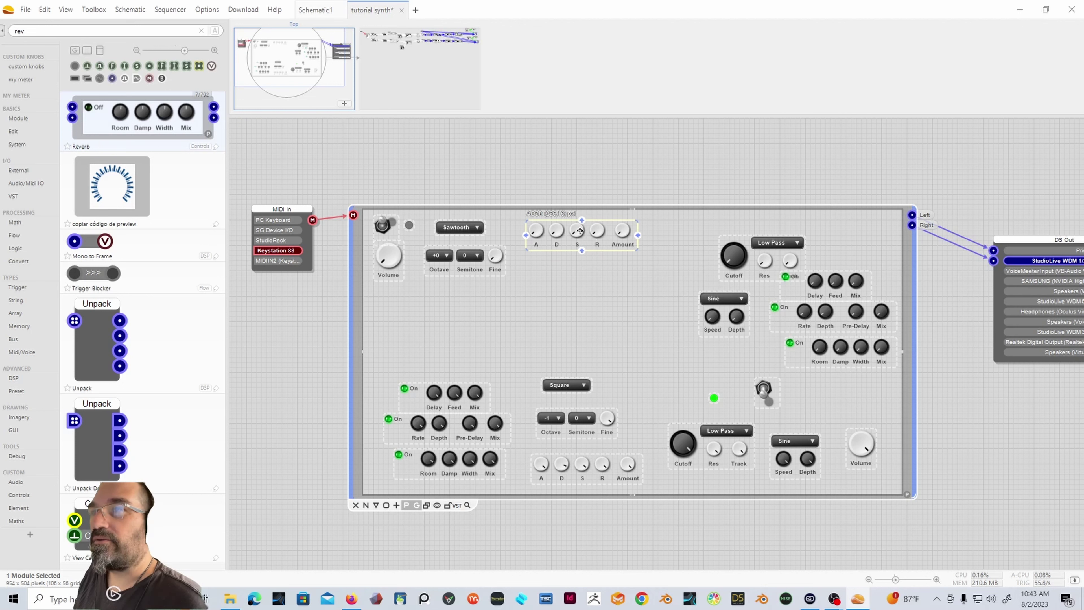
drag(582, 230, 576, 243)
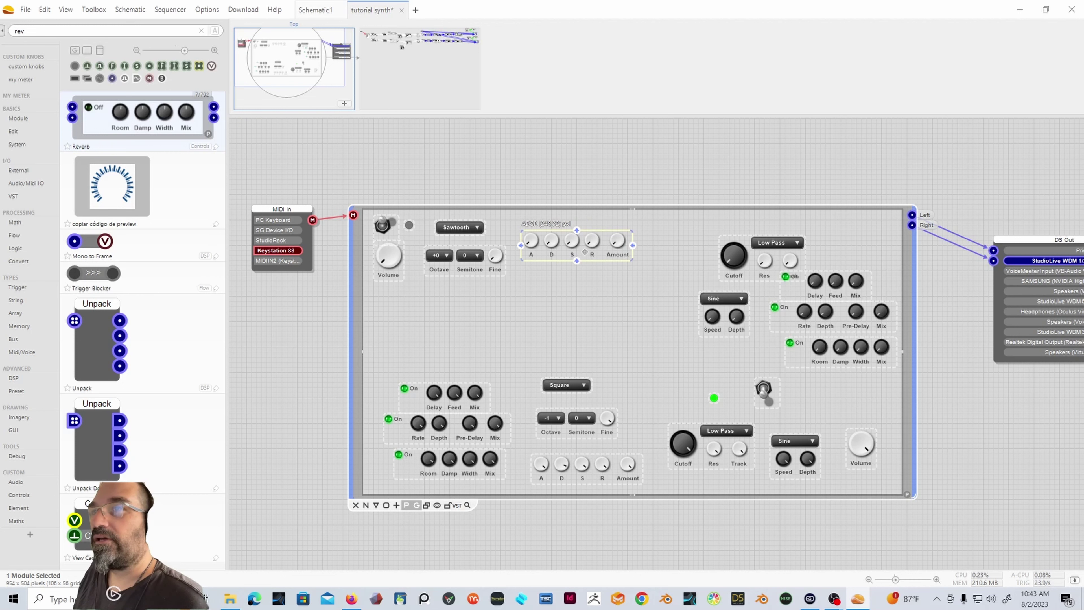
drag(764, 260, 698, 250)
drag(740, 303, 715, 276)
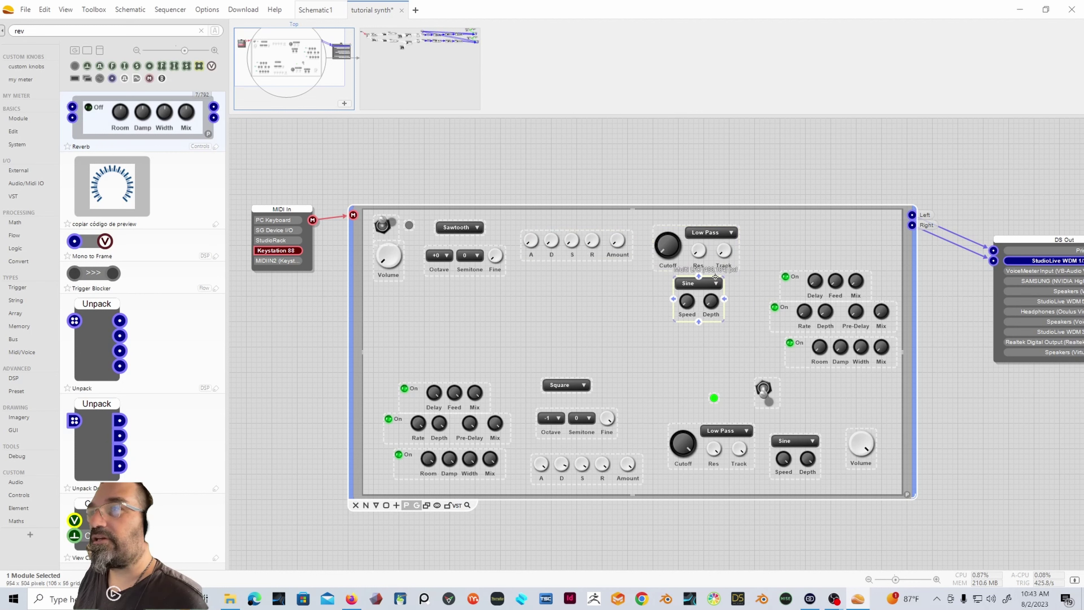
Step: Stack the upper Stereo Chorus, Ping-Pong Delay and Reverb in that order, right-aligned at the upper section's right end
mouse_move(836, 286)
mouse_down()
mouse_move(845, 246)
mouse_move(852, 284)
mouse_move(852, 273)
mouse_up()
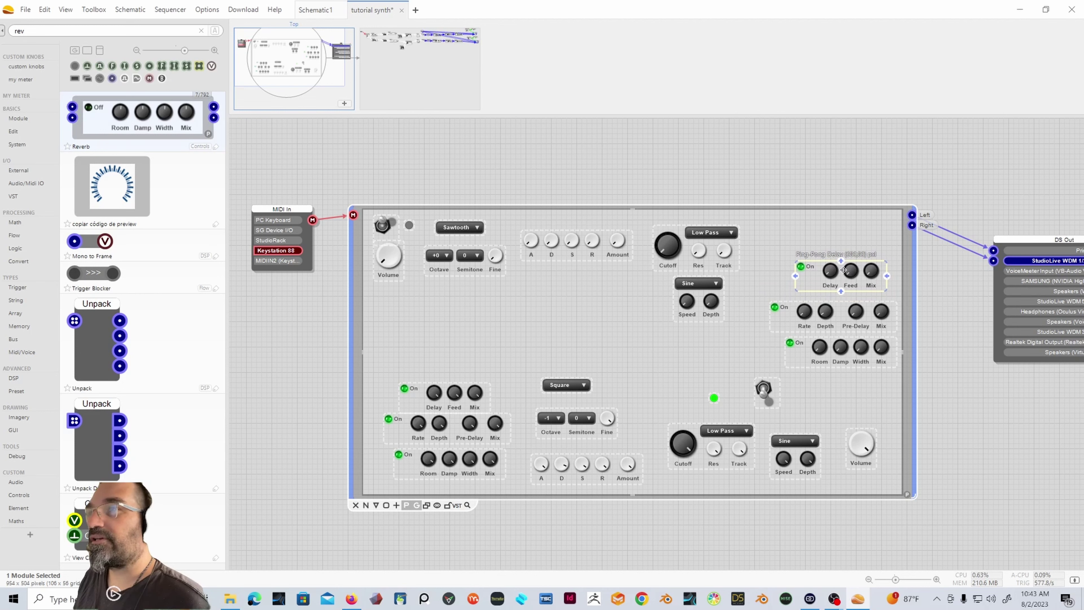
drag(844, 270, 838, 238)
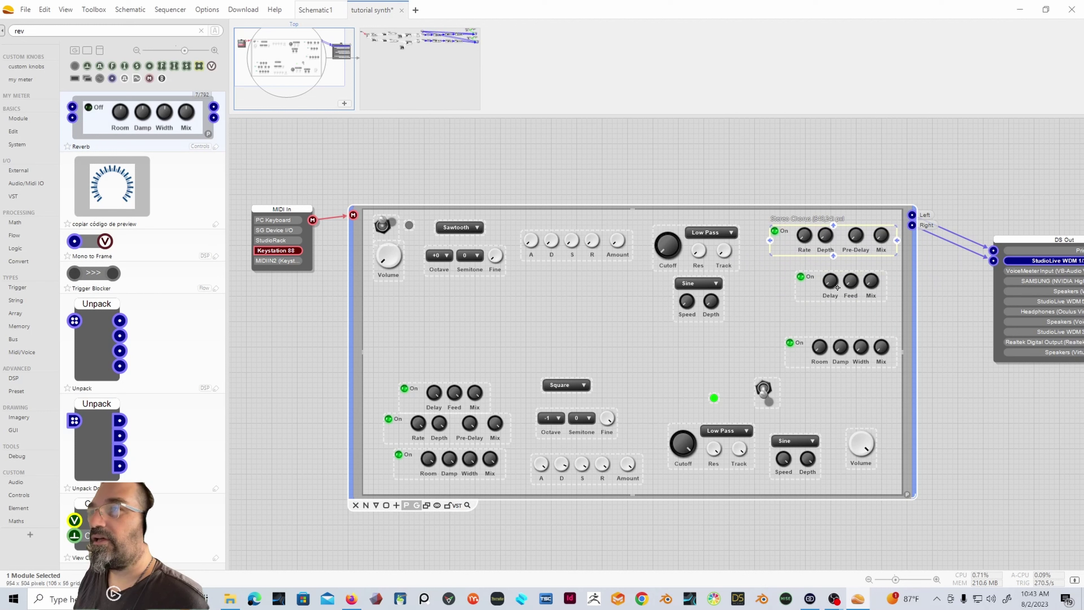
drag(838, 289, 849, 274)
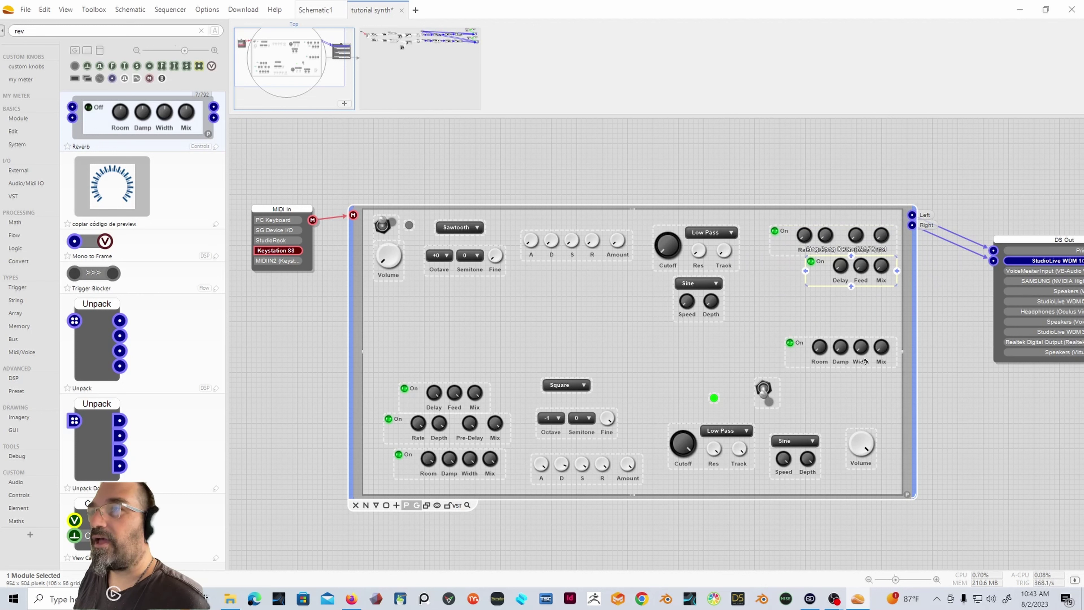
drag(861, 349, 861, 299)
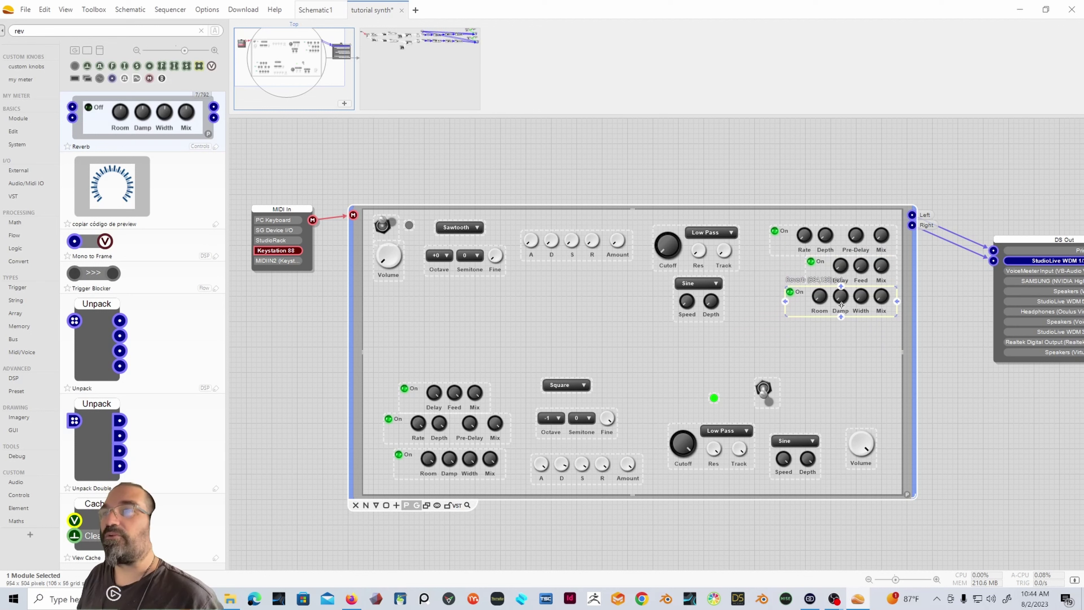
Step: Place the upper ADSR below the Detuner and bring the filter, Multi LFO and effects stack left to close the gap
drag(592, 255, 482, 307)
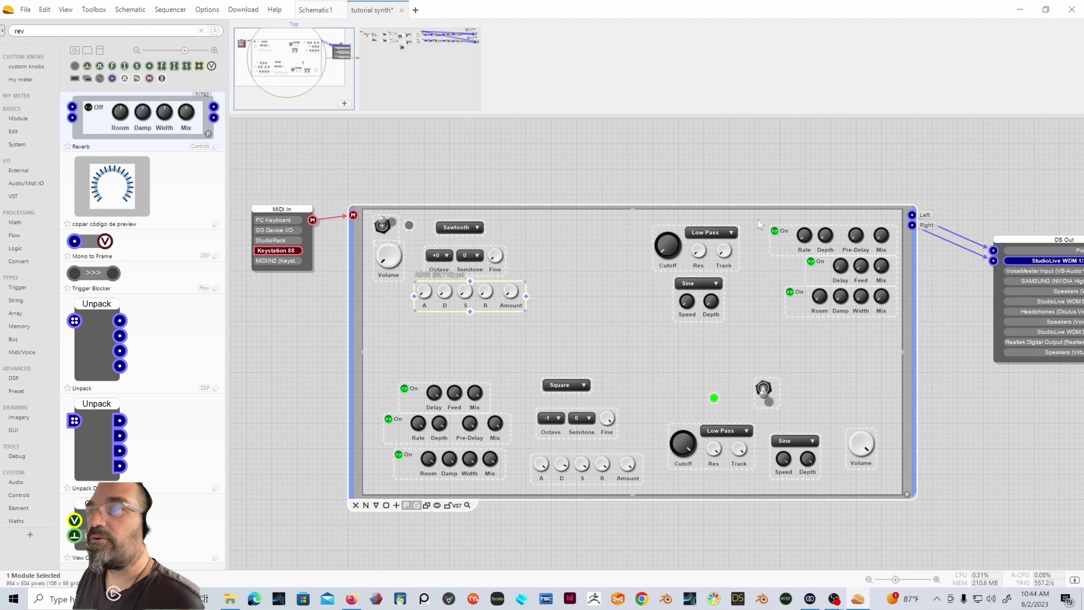
click(707, 246)
drag(716, 255, 598, 247)
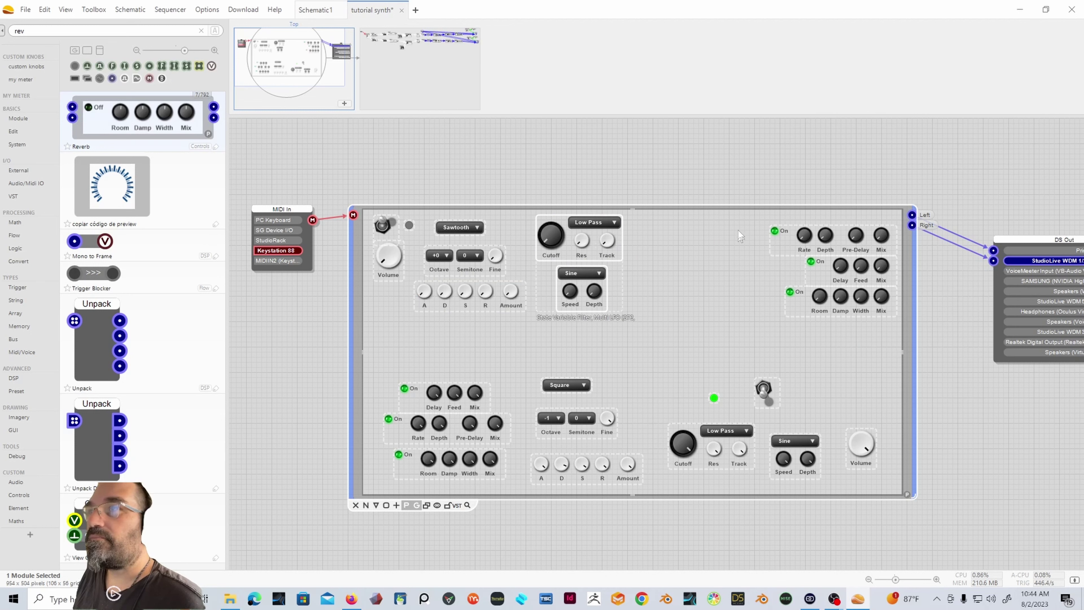
drag(739, 226, 910, 368)
drag(861, 250, 722, 241)
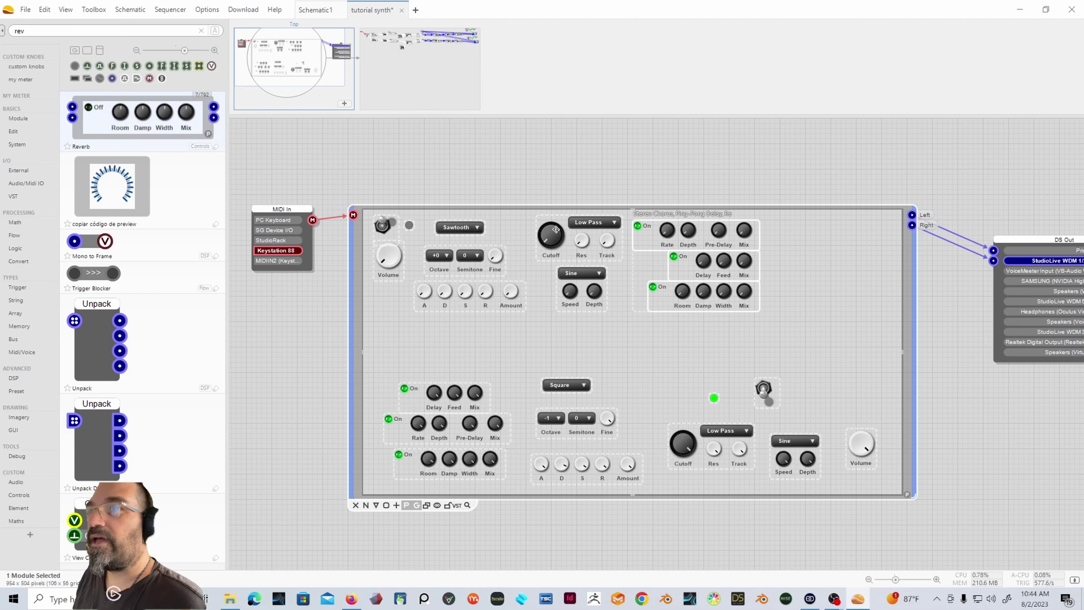
Step: Fine-tune the upper filter, LFO and ADSR positions, and shift the Detuner and Sawtooth selector right above the ADSR
drag(534, 221, 597, 252)
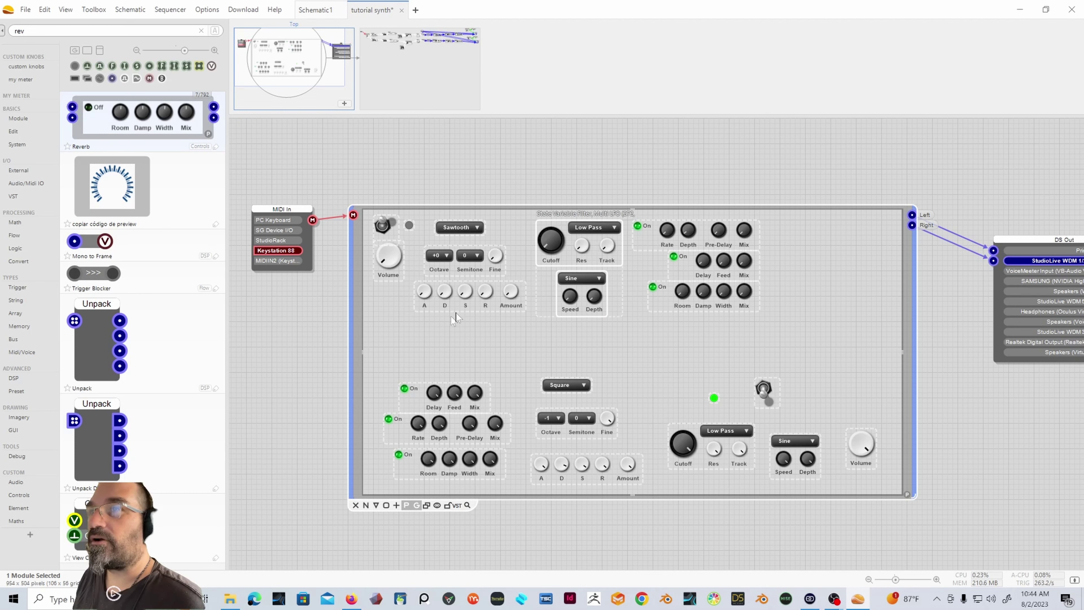
click(466, 303)
drag(470, 305, 464, 310)
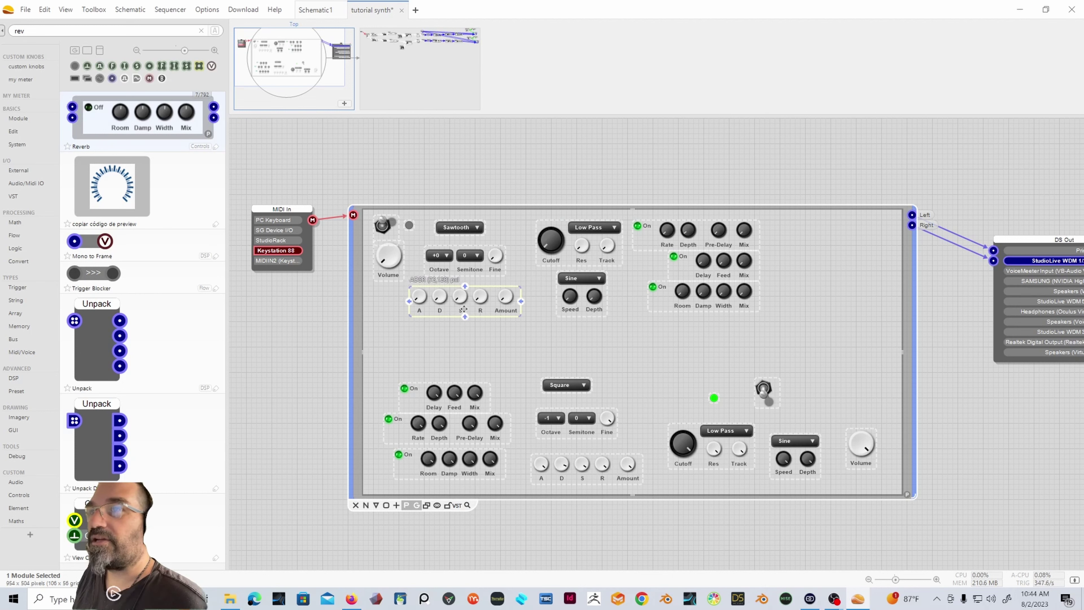
drag(661, 304, 689, 301)
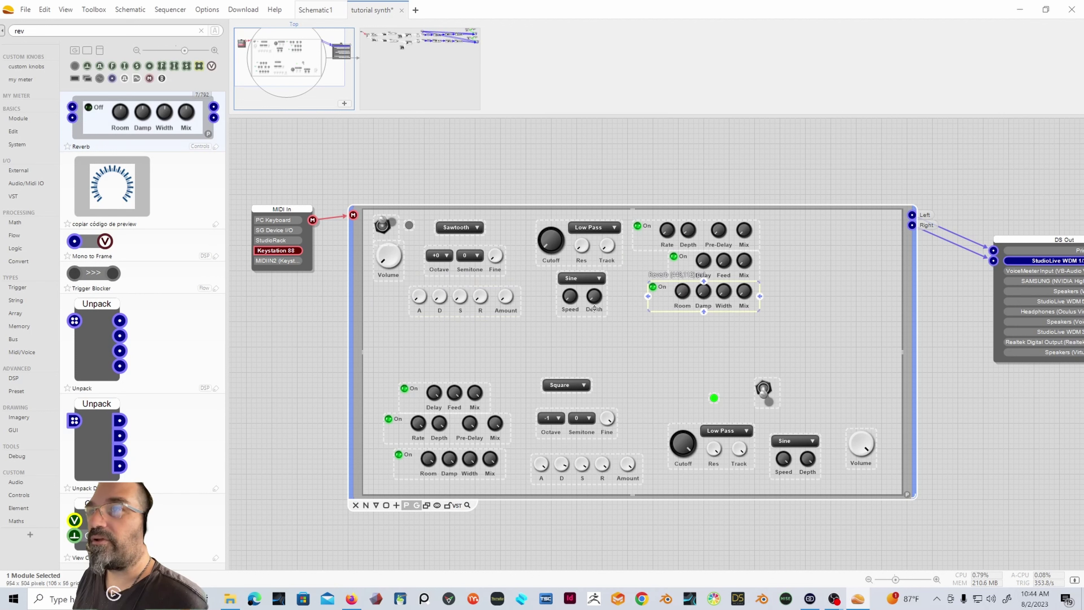
drag(594, 309, 594, 303)
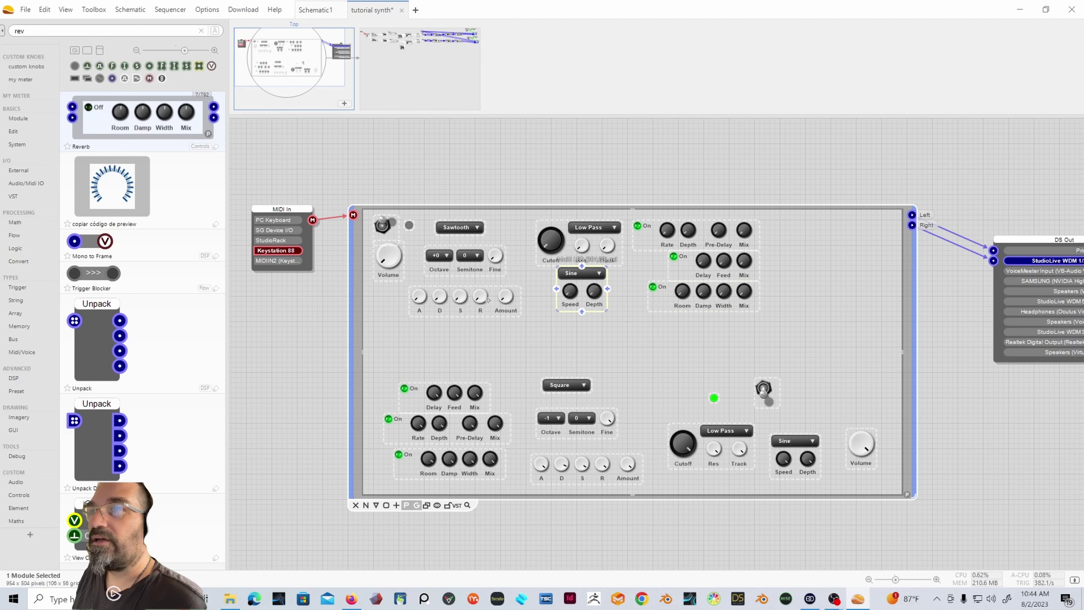
drag(489, 300, 491, 271)
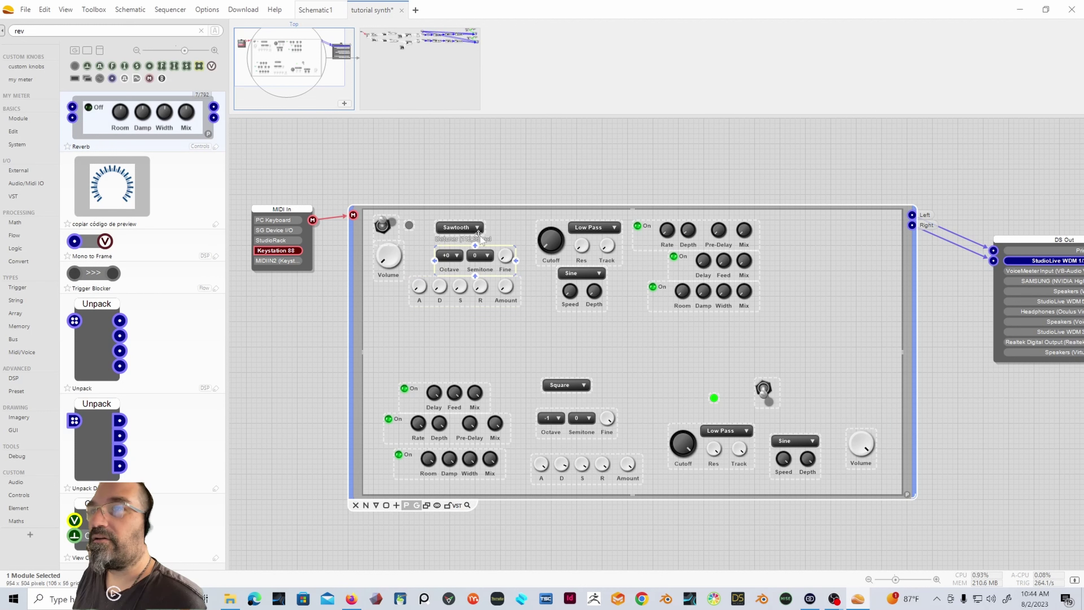
drag(475, 227, 495, 232)
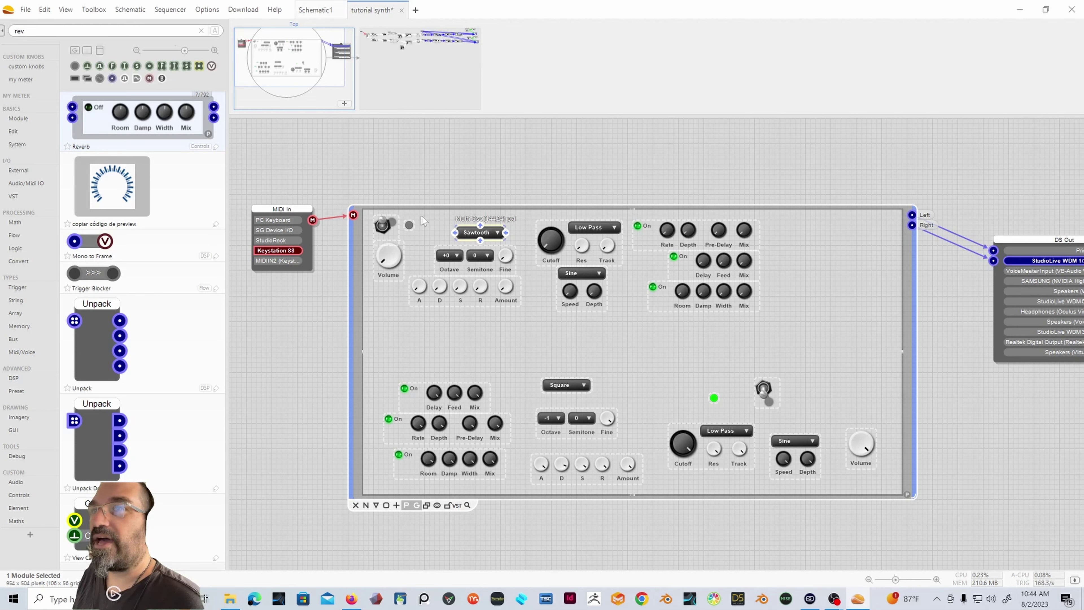
Step: Shift the upper oscillator, filter and effects controls right and try the Detuner beside the Sawtooth selector with the ADSR below
drag(422, 216, 823, 321)
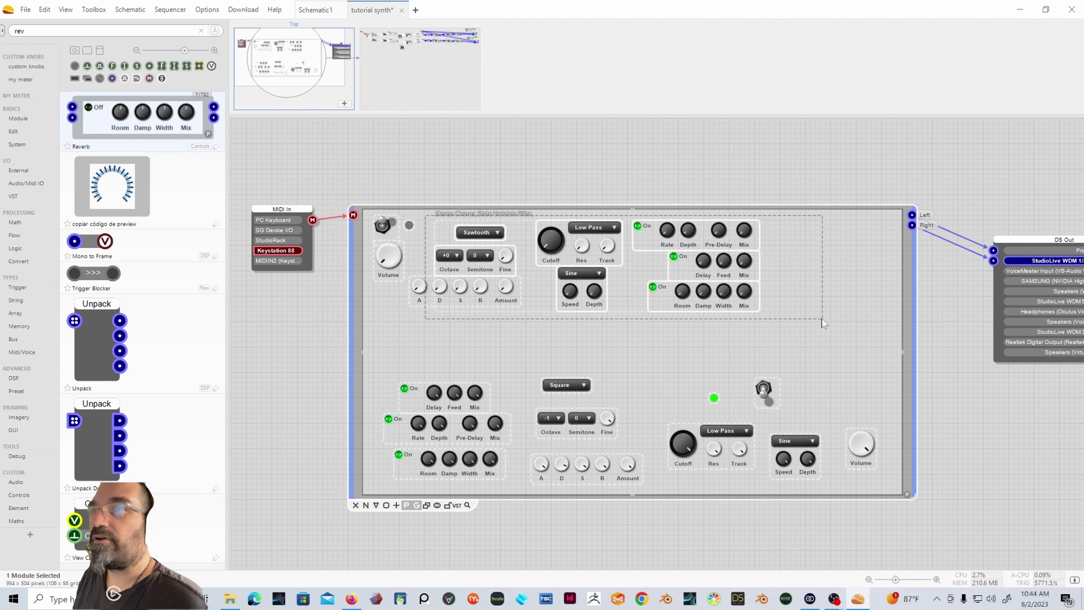
mouse_move(476, 236)
mouse_down()
mouse_move(537, 236)
mouse_move(458, 226)
mouse_up()
click(535, 232)
click(521, 258)
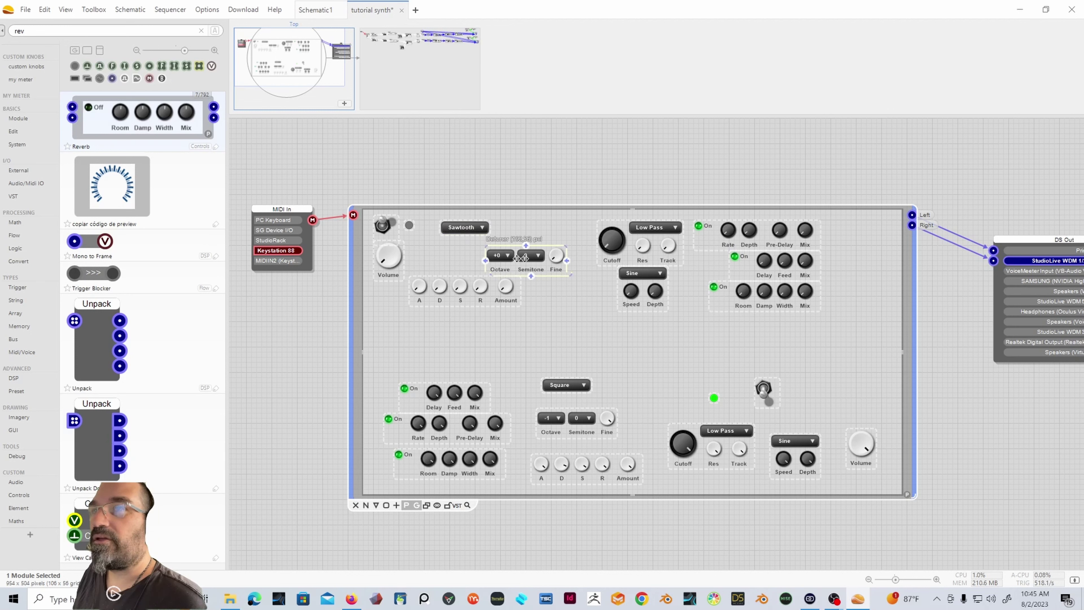
drag(521, 258, 541, 227)
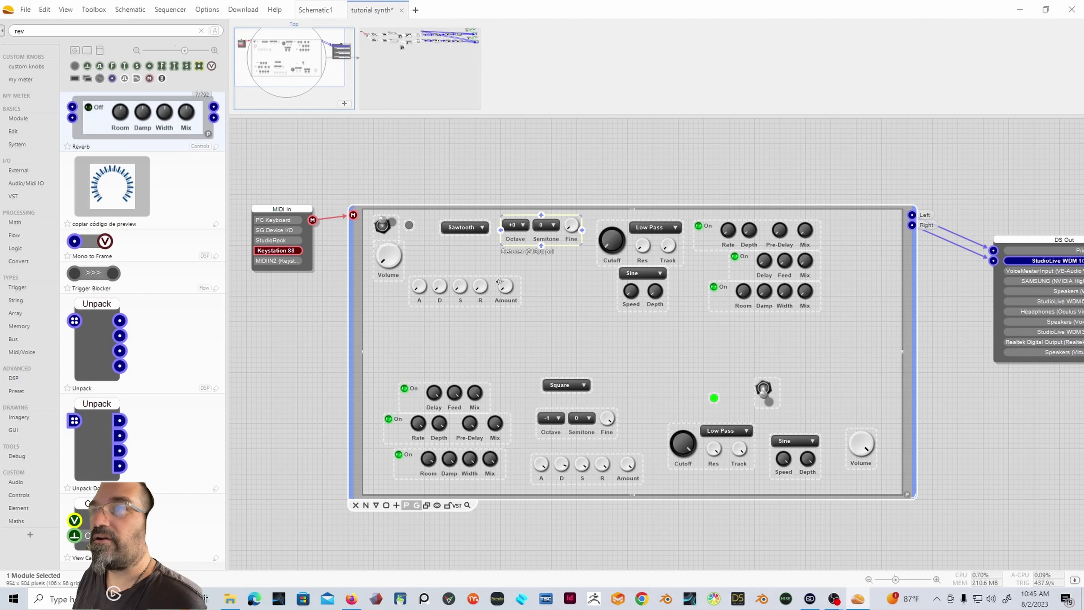
drag(497, 281, 552, 255)
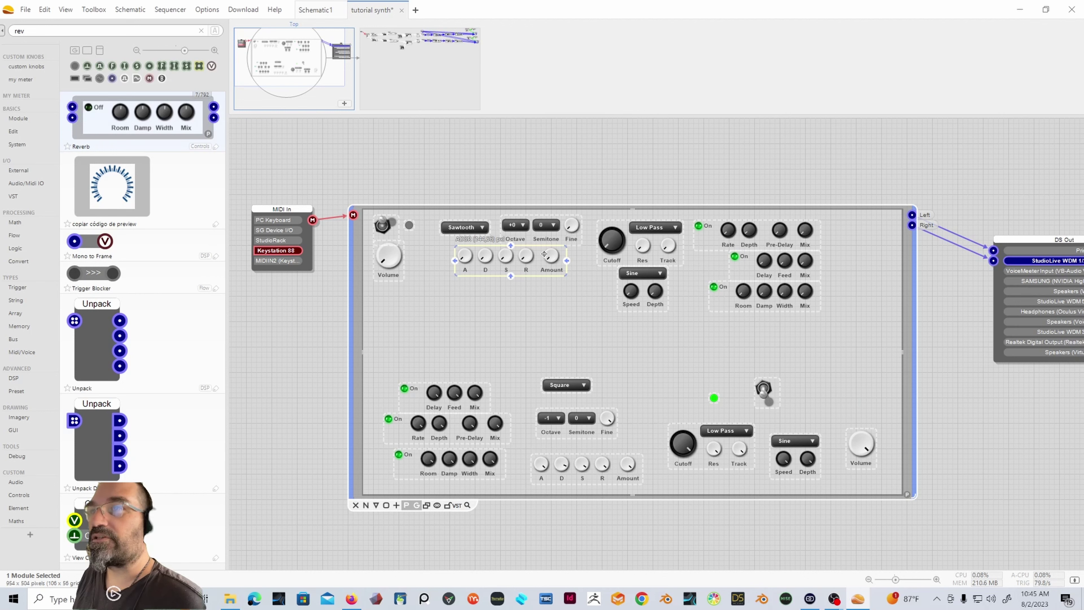
Step: Stack the Sawtooth selector, Detuner and ADSR vertically beside the upper filter and move the stack up slightly
drag(545, 254, 546, 287)
drag(541, 232, 525, 267)
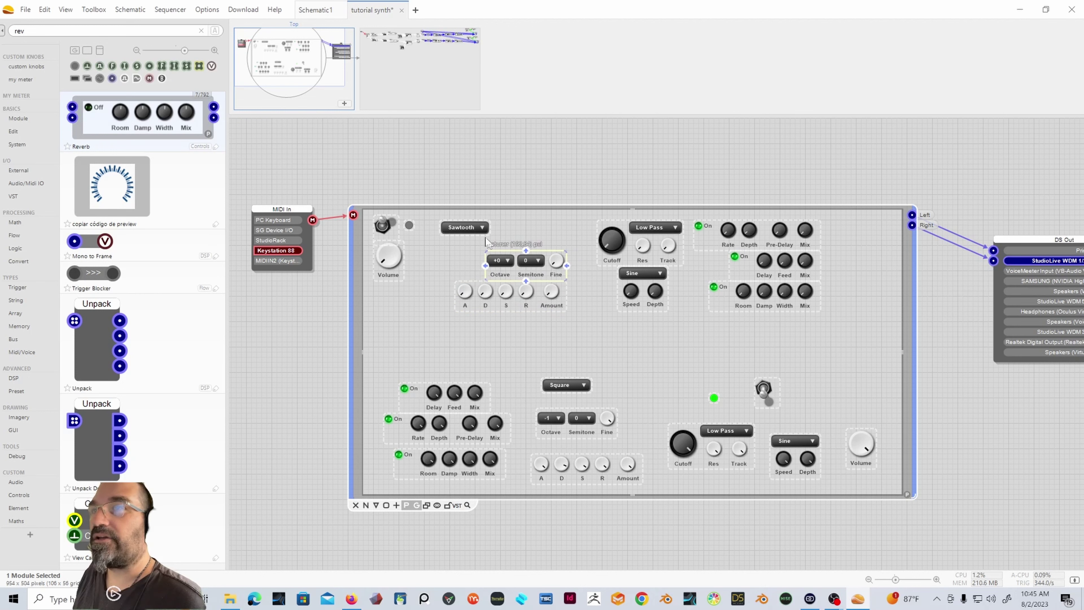
drag(479, 229, 546, 240)
drag(451, 217, 570, 321)
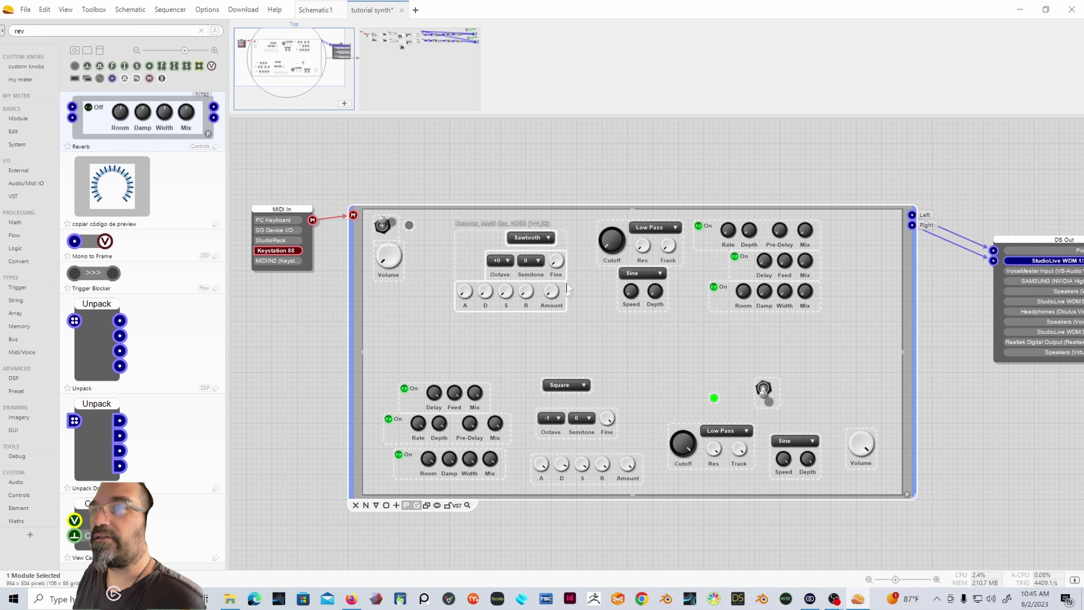
drag(542, 239, 542, 229)
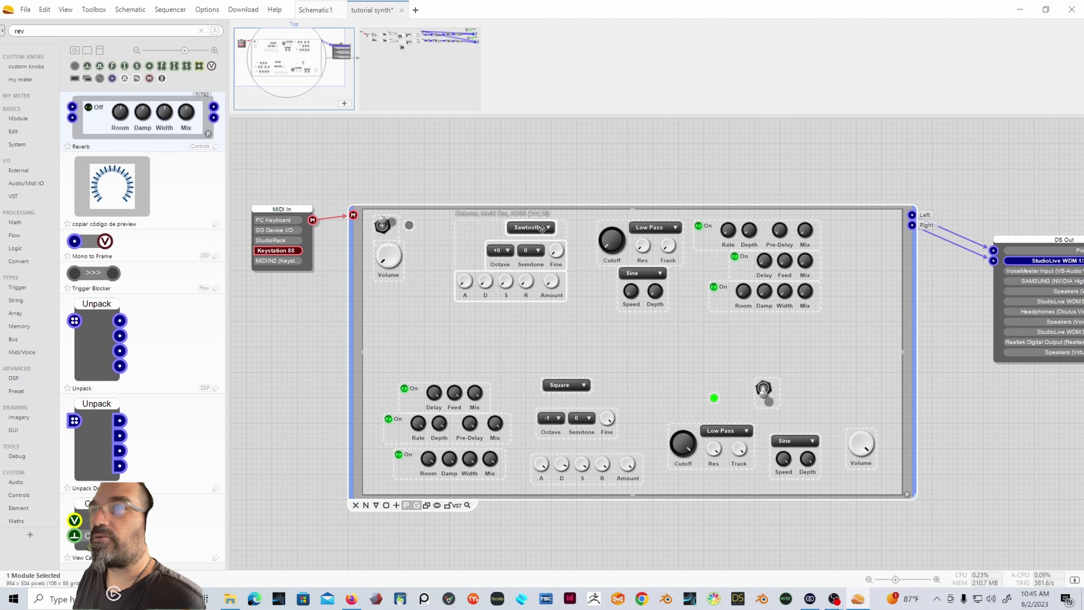
Step: Lower the upper ADSR slightly, and try nudging the Detuner down before undoing that nudge
click(585, 285)
drag(537, 278, 537, 289)
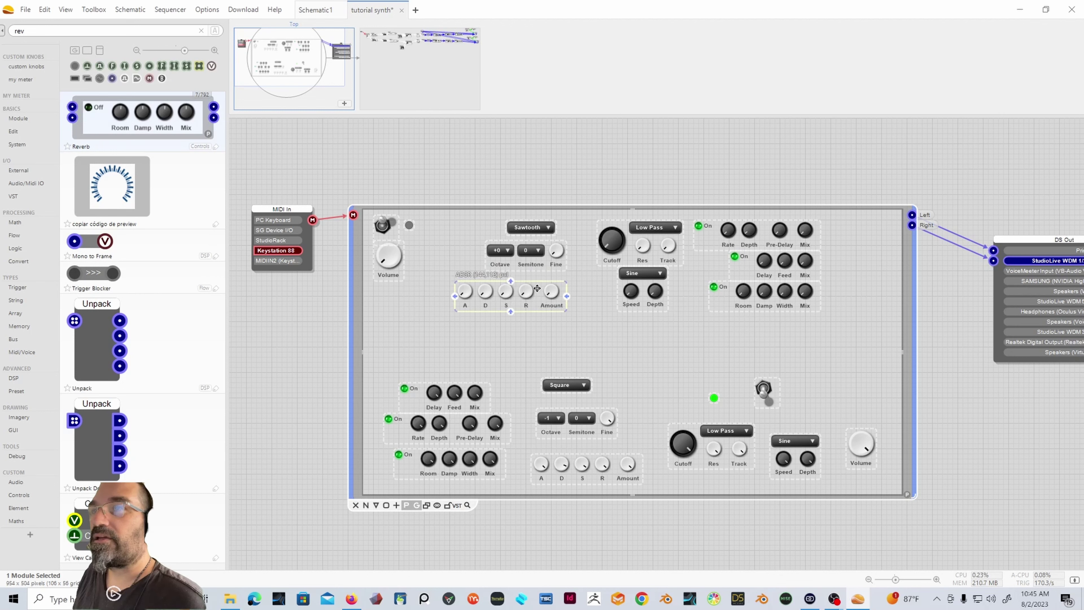
drag(544, 243, 544, 248)
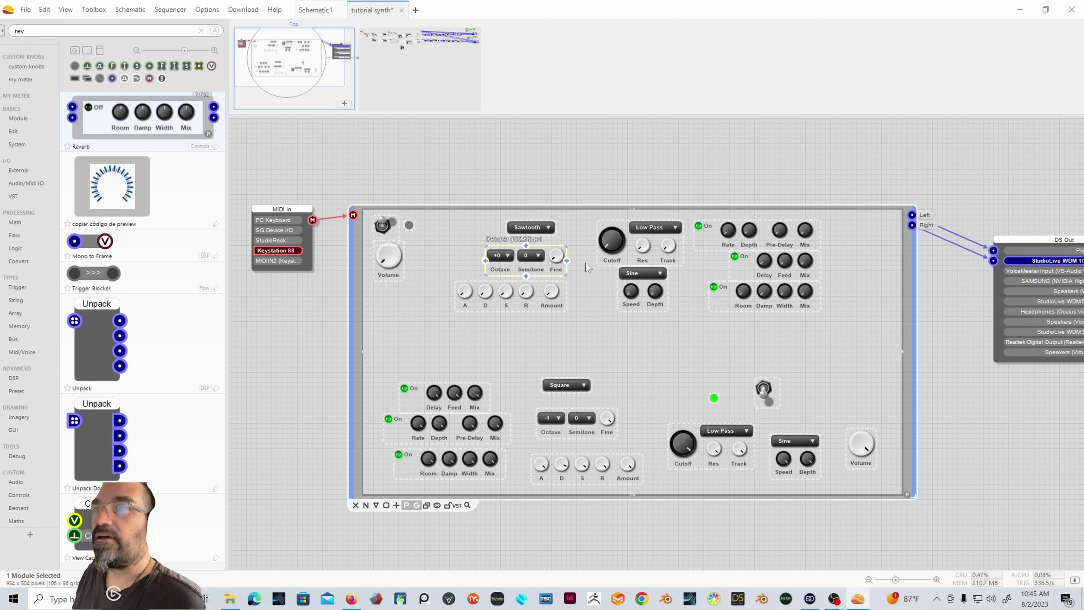
key(ctrl+z)
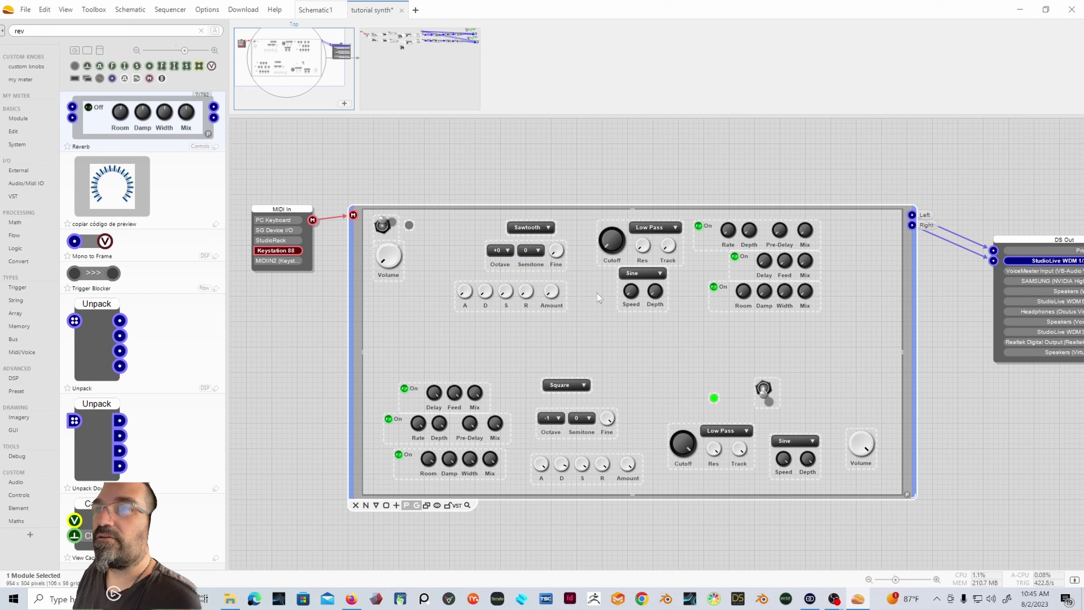
Step: Close the gap between the upper filter and oscillator stack, and shift all these controls and effects left beside the Volume knob
drag(587, 222, 870, 313)
drag(734, 301, 714, 302)
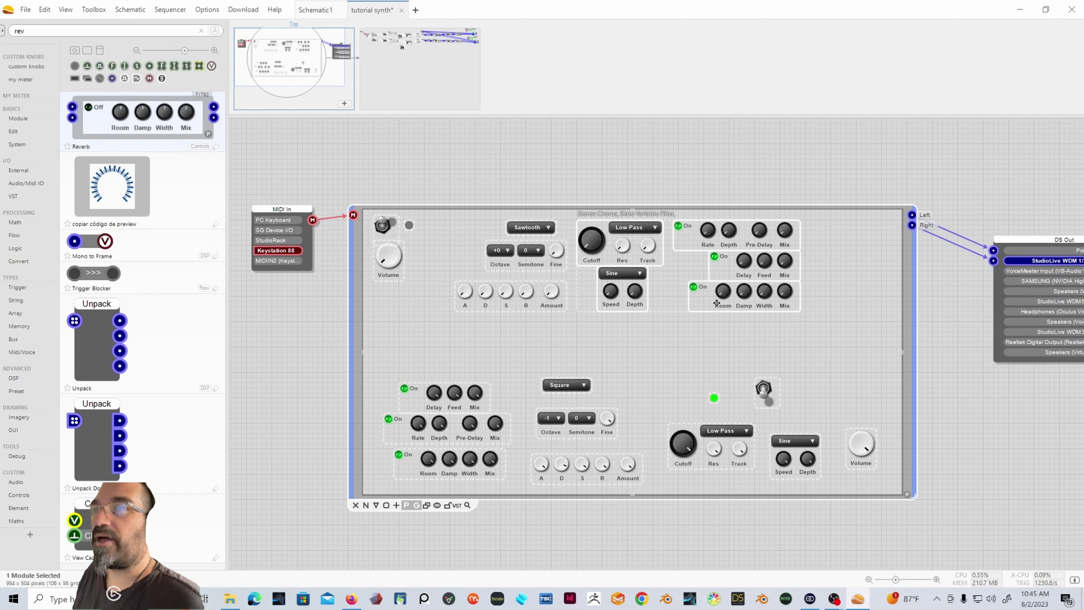
drag(845, 224, 454, 314)
drag(526, 300, 486, 305)
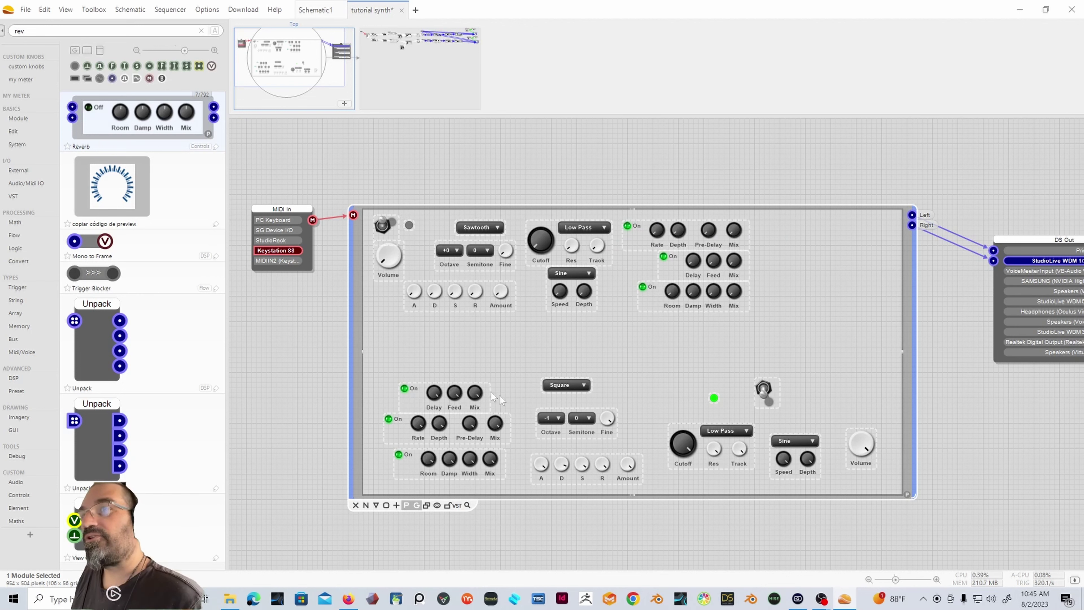
Step: Move the three lower effect groups to the panel's right side and place the lower flick switch and LED at its left edge
drag(376, 366, 517, 479)
drag(457, 410, 848, 328)
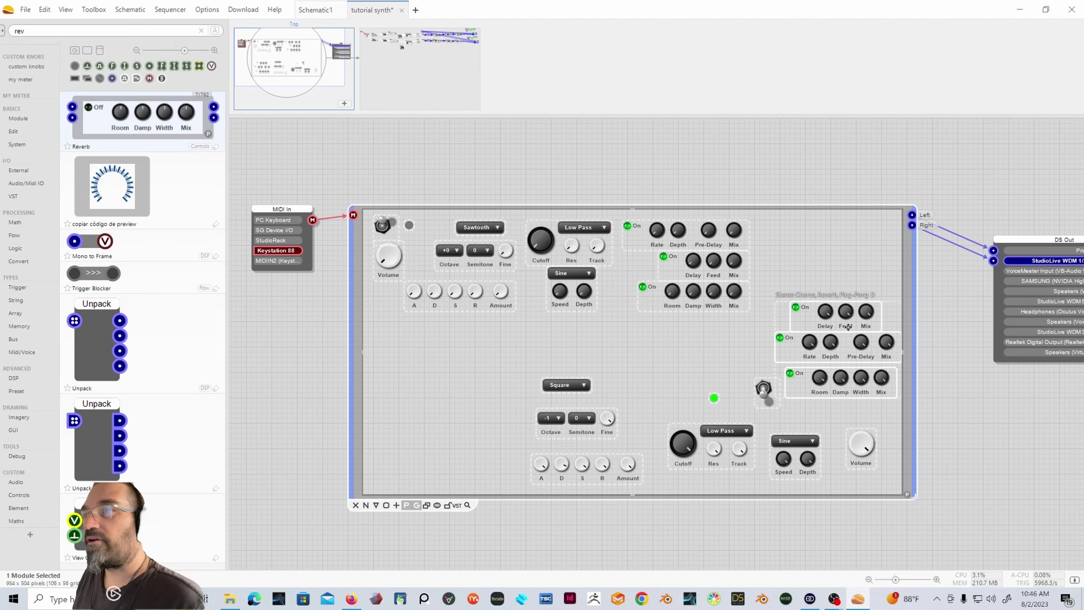
drag(714, 399, 421, 400)
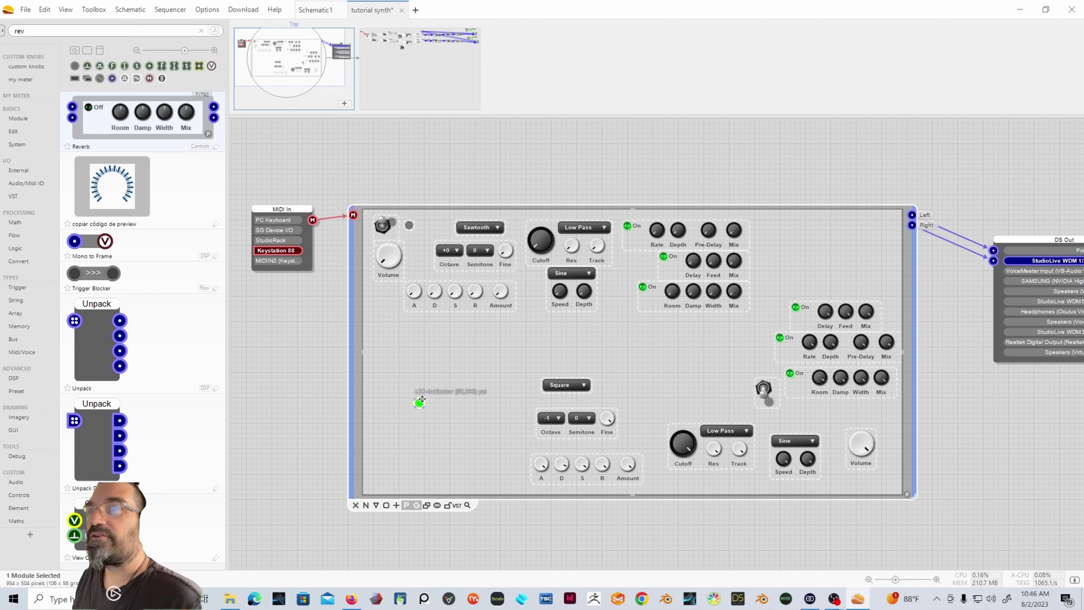
drag(765, 390, 387, 361)
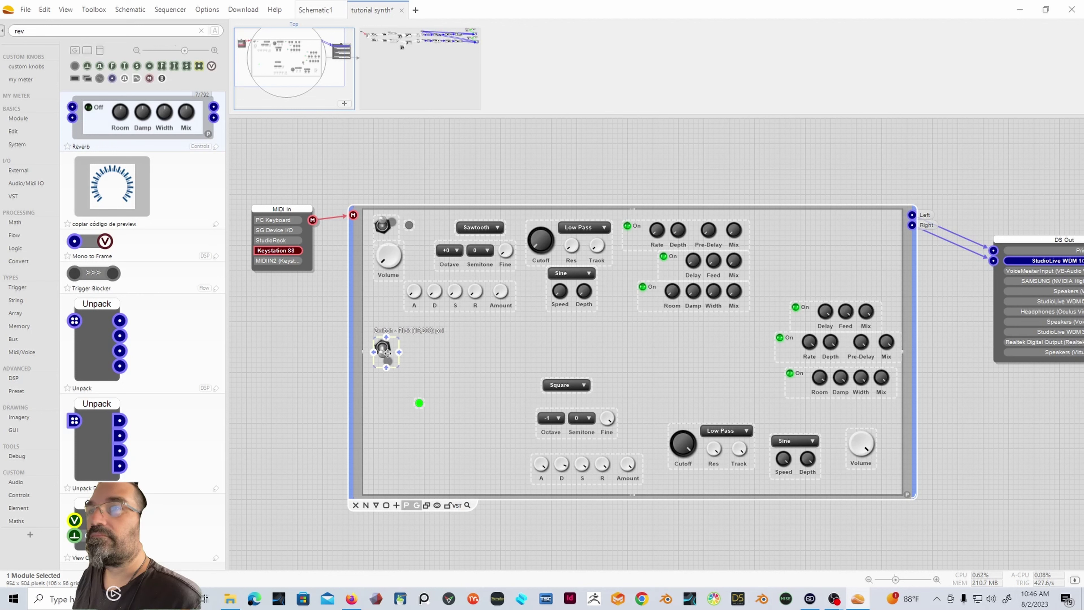
drag(420, 403, 409, 352)
Step: Arrange the Square selector and the lower Detuner, ADSR, Volume, filter and Multi LFO to match the upper section's layout
drag(549, 394, 480, 355)
drag(590, 423, 488, 383)
drag(604, 458, 477, 413)
drag(873, 448, 402, 391)
drag(753, 427, 611, 351)
drag(792, 433, 569, 393)
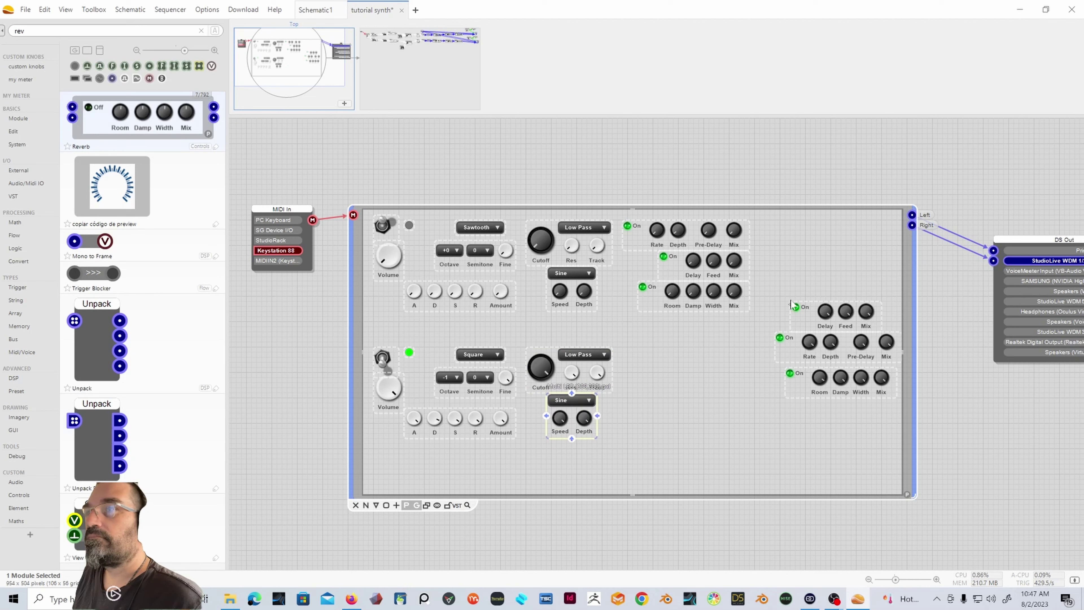
Step: Stack the lower Stereo Chorus, Ping-Pong Delay and Reverb beside the lower filter, aligned with the upper effects stack
drag(866, 316, 740, 393)
drag(836, 344, 695, 393)
drag(842, 381, 696, 425)
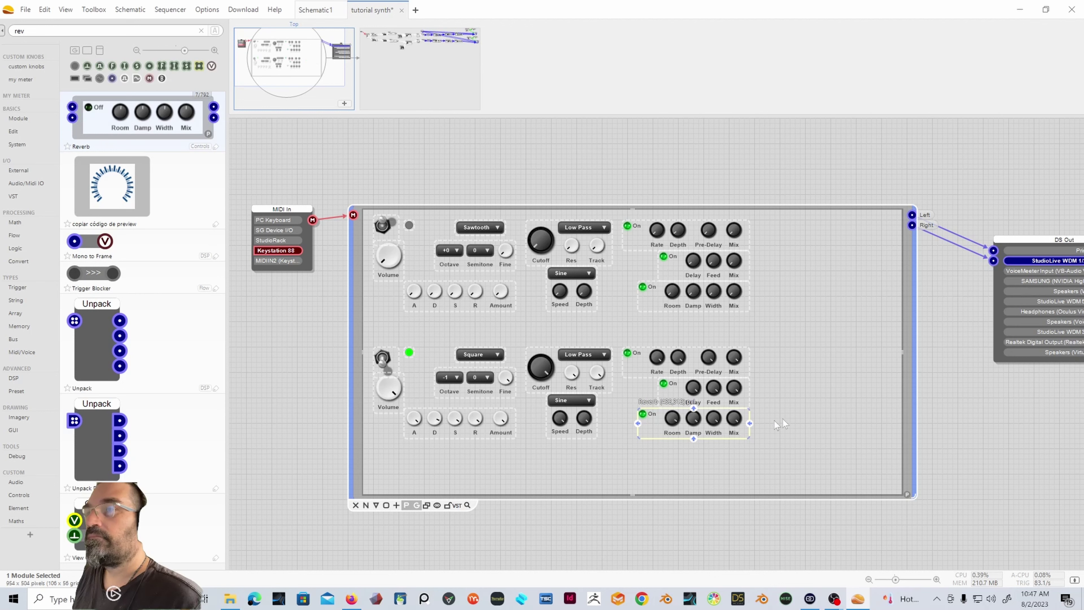
Step: Shrink the synth's front panel to 711 x 432 pixels so it fits closely around the controls
click(807, 418)
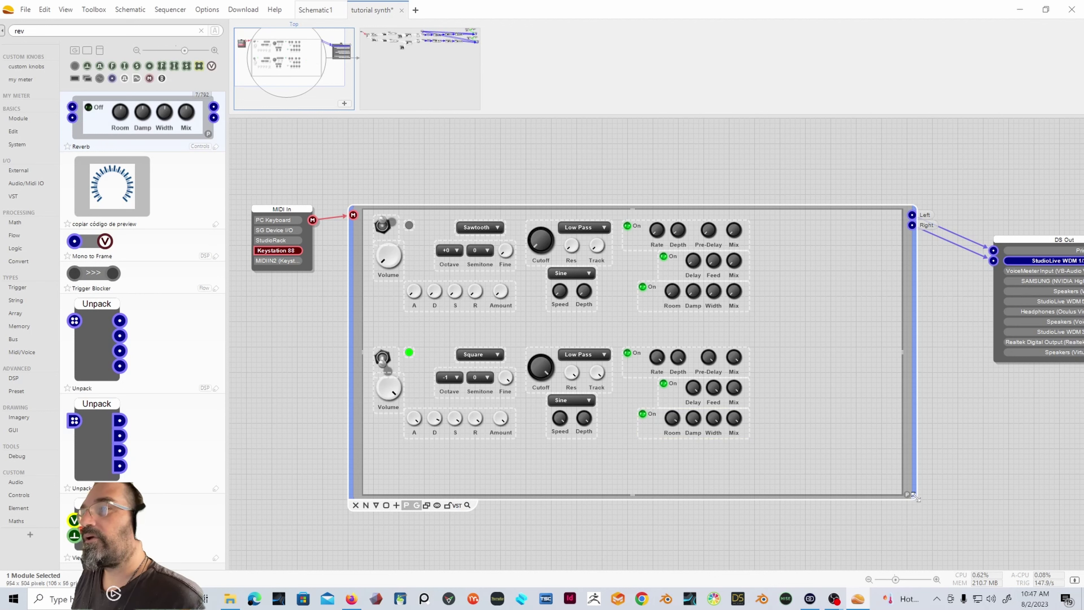
drag(915, 496, 778, 454)
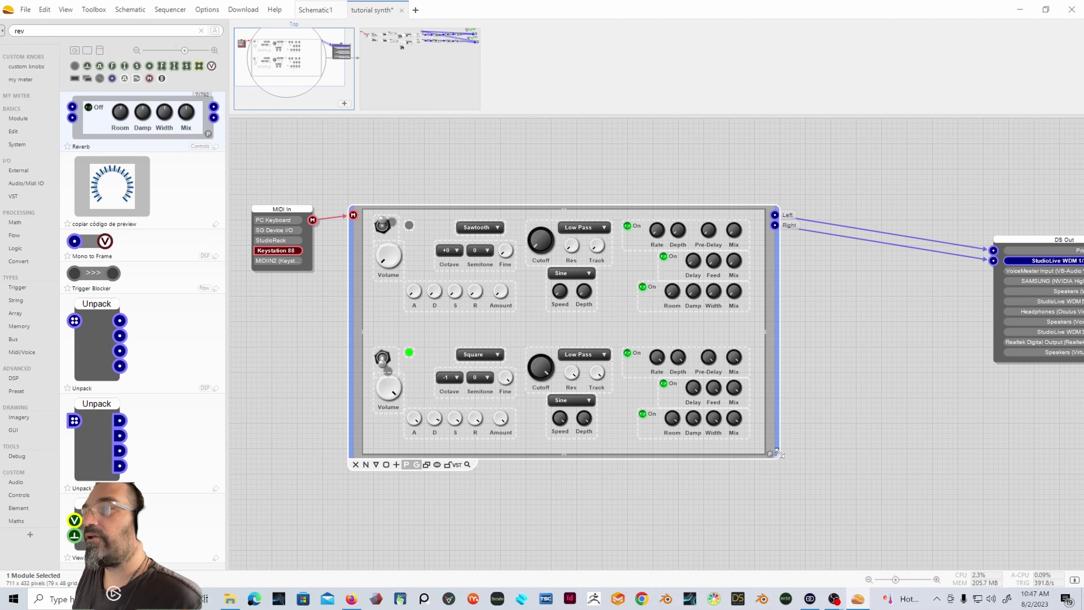
Step: Test both sections' flick switches by toggling the lower one off, the upper one on and off, and the lower one back on
click(864, 419)
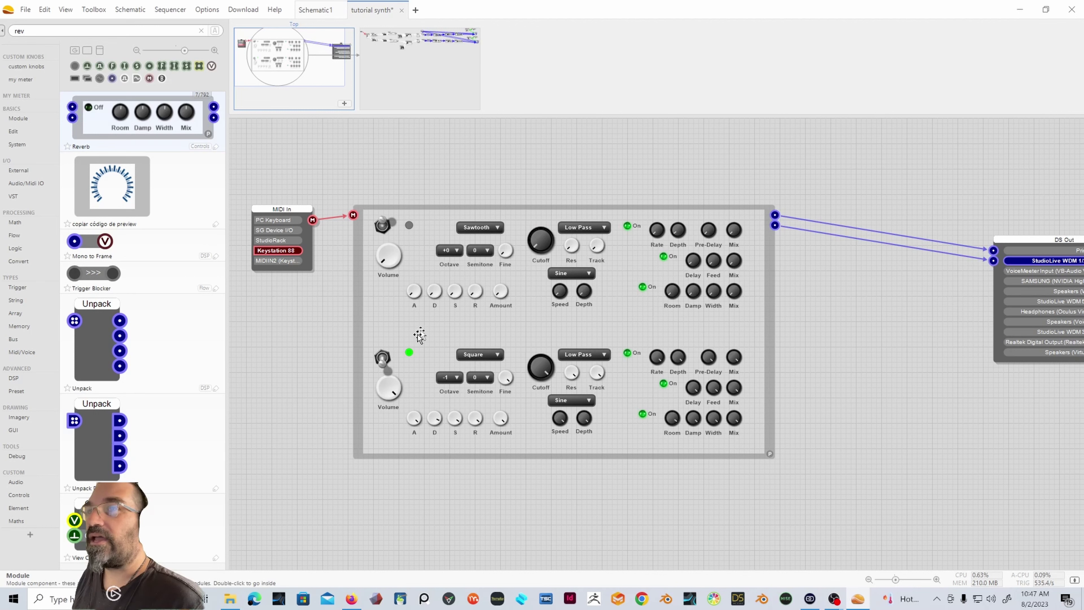
click(385, 359)
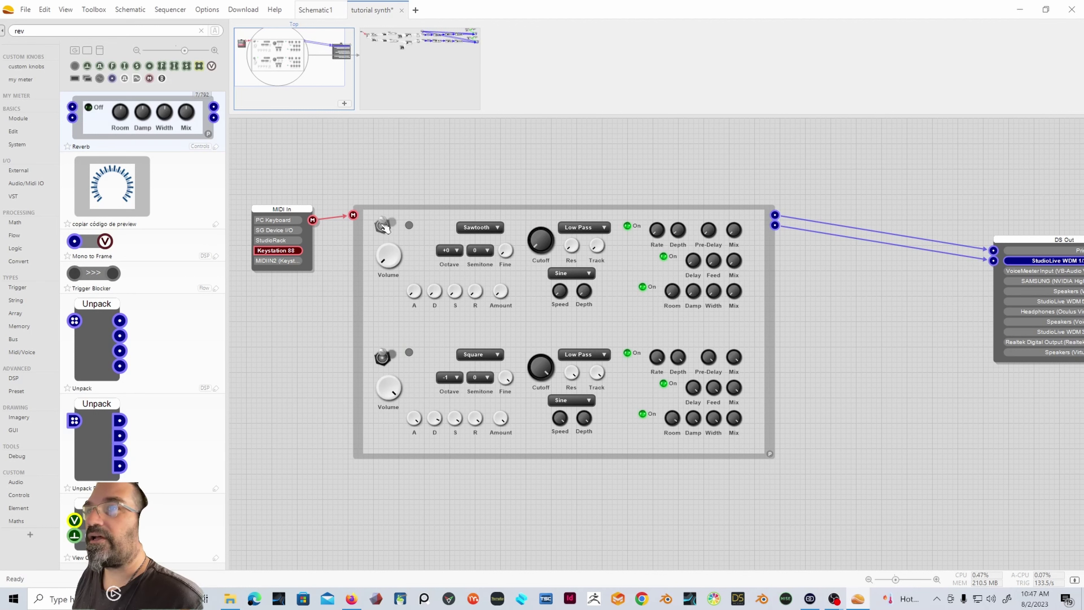
click(385, 227)
click(386, 228)
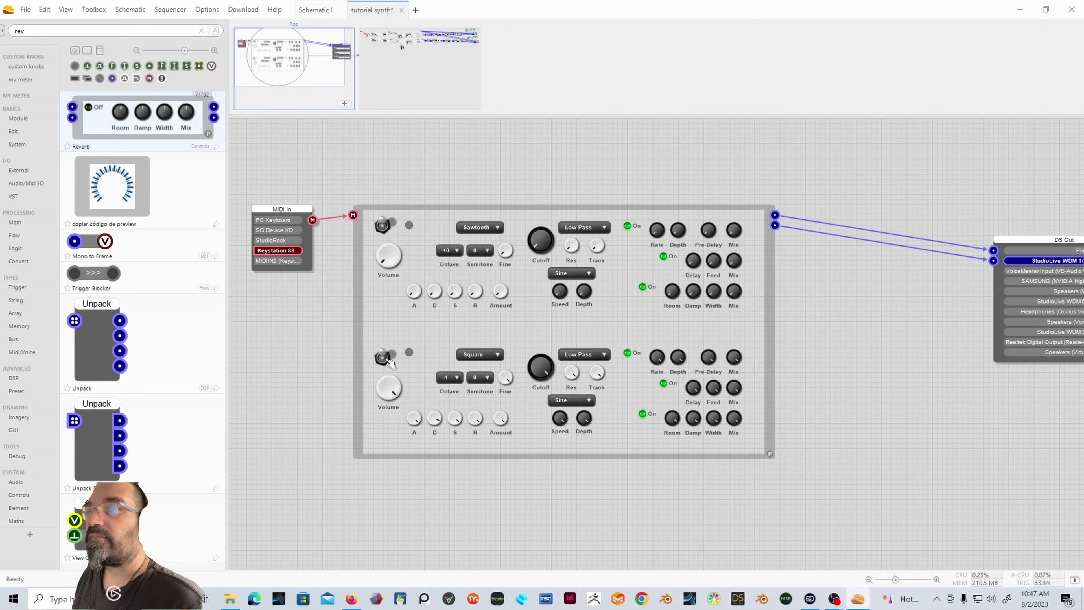
click(383, 358)
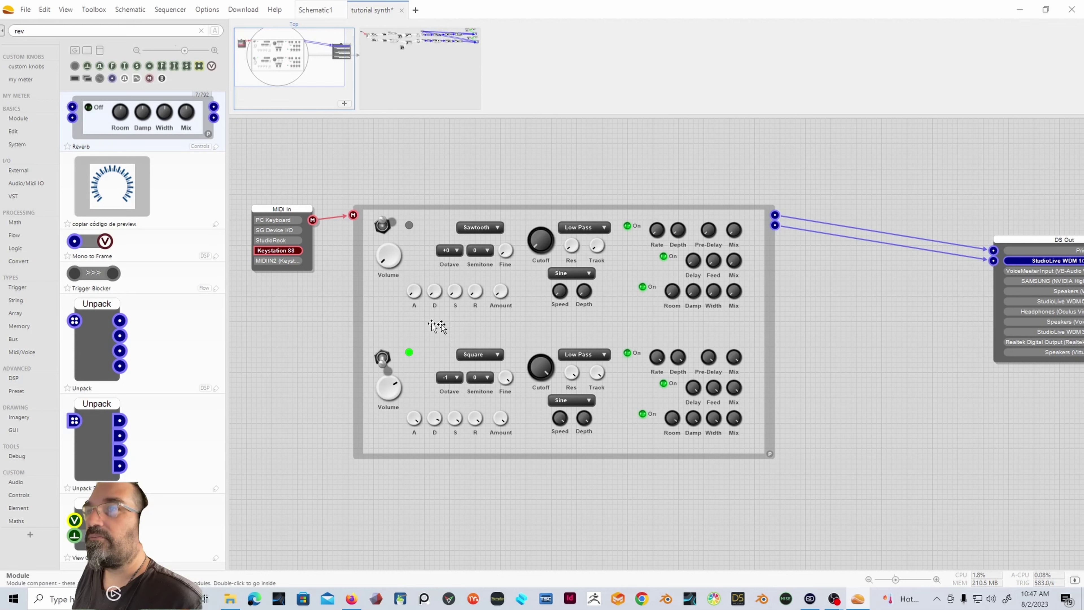
Step: Enlarge the synth's front panel to 801 x 504 pixels and move all its controls together inward from the upper-left corner
click(362, 295)
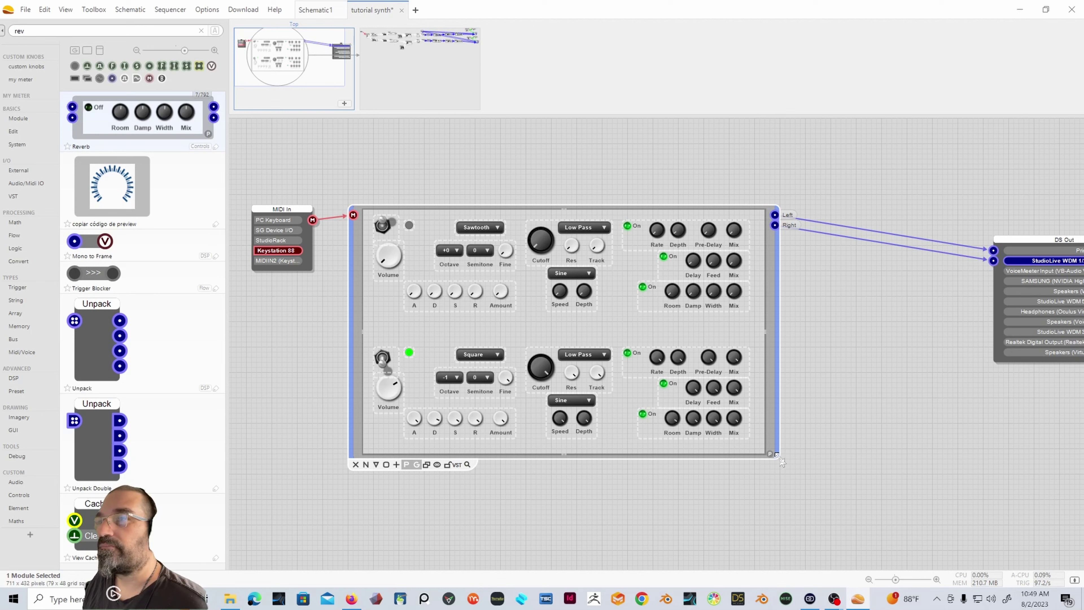
drag(776, 458, 832, 500)
drag(793, 459, 373, 208)
click(433, 235)
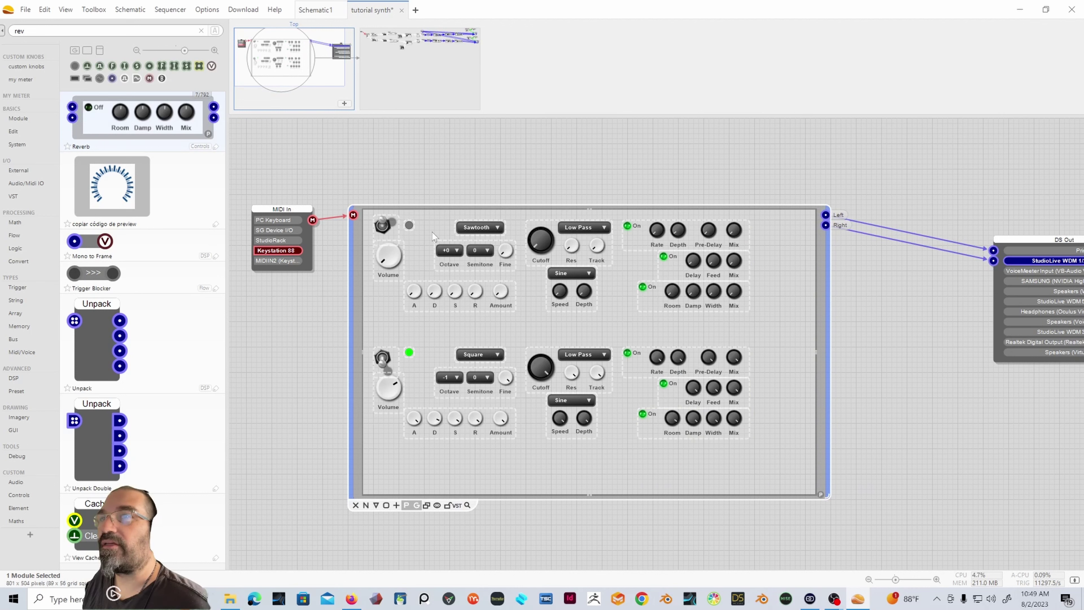
drag(755, 468, 405, 249)
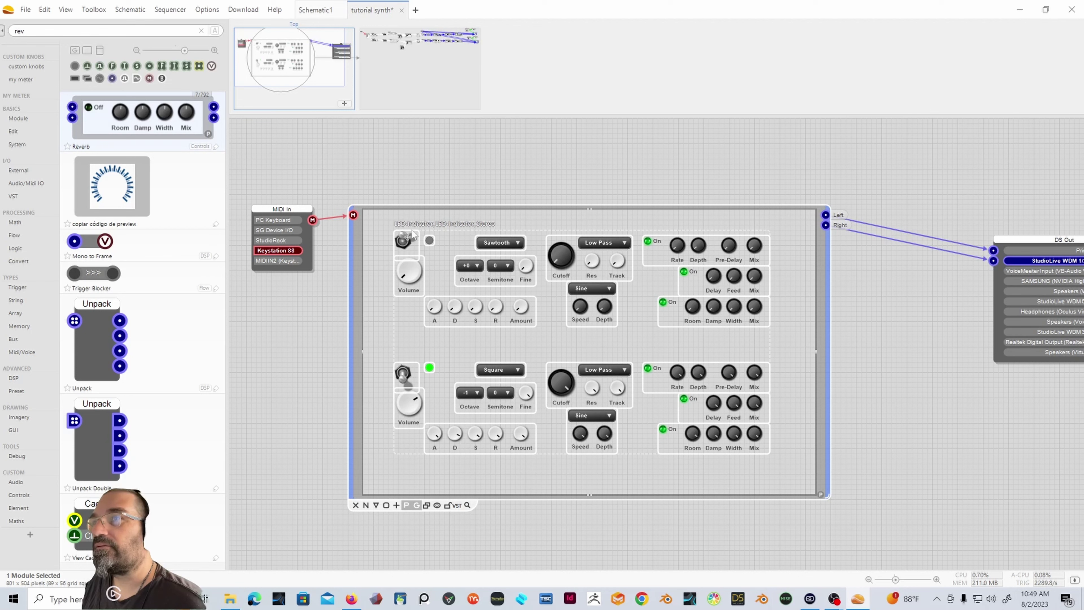
click(453, 175)
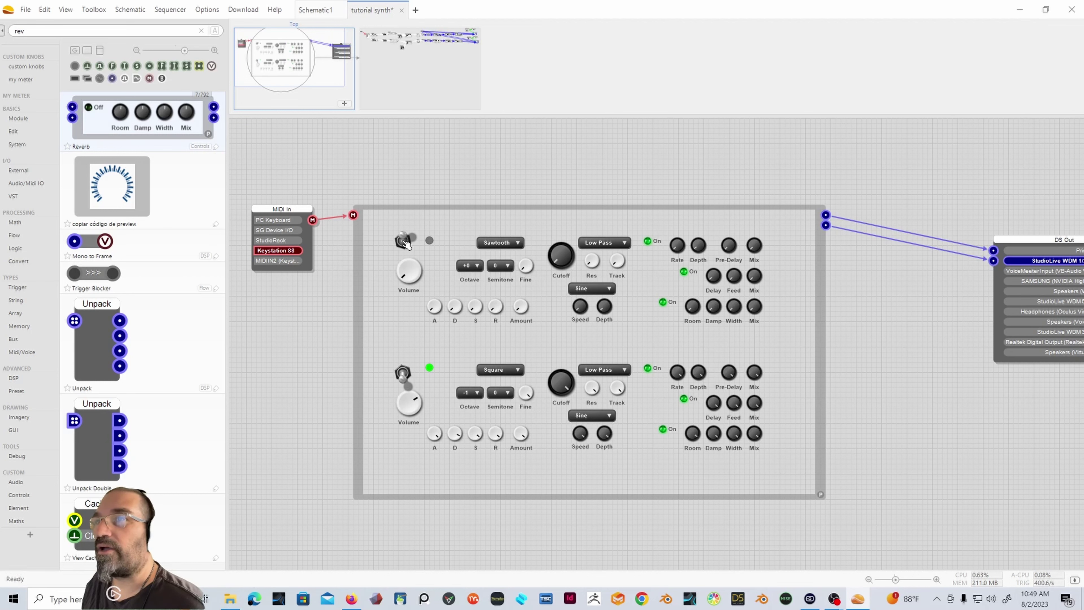
Step: Find the Label component in the toolbox and add one inside the synth module, below the lower Detuner
double_click(358, 241)
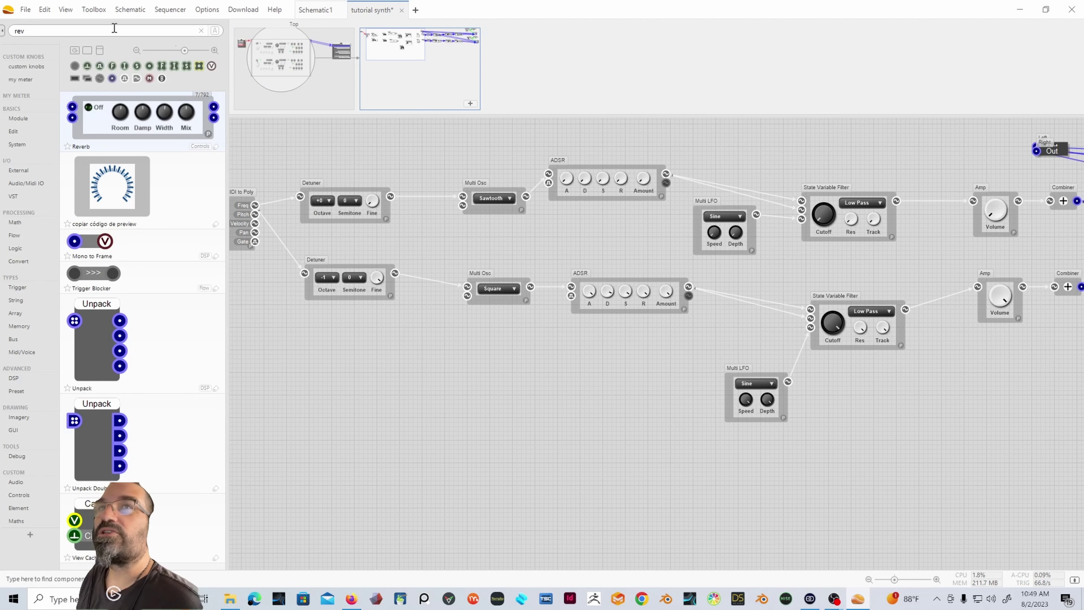
click(201, 31)
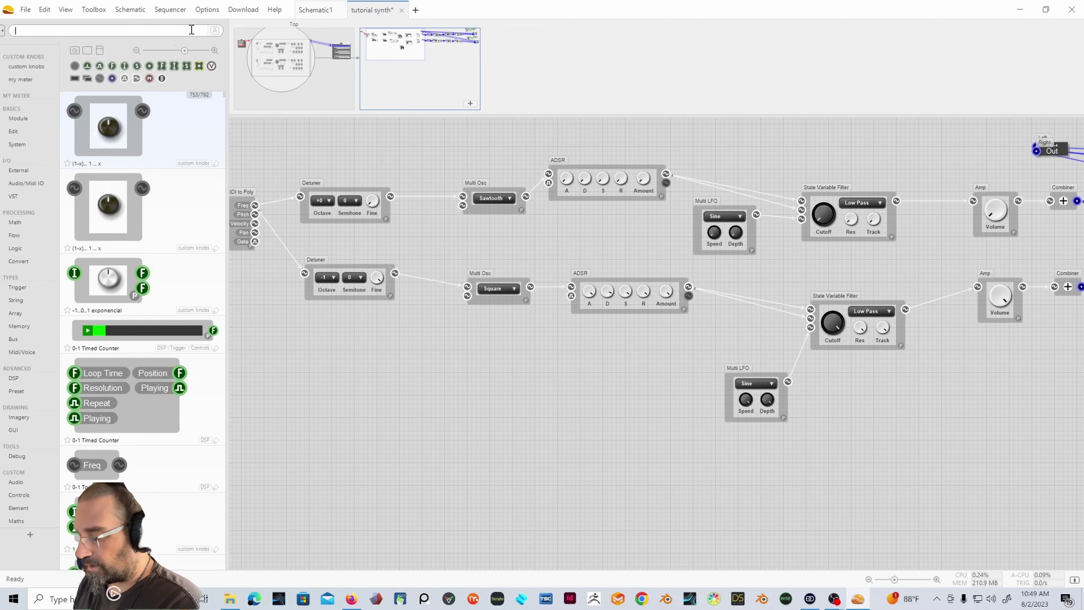
text(label)
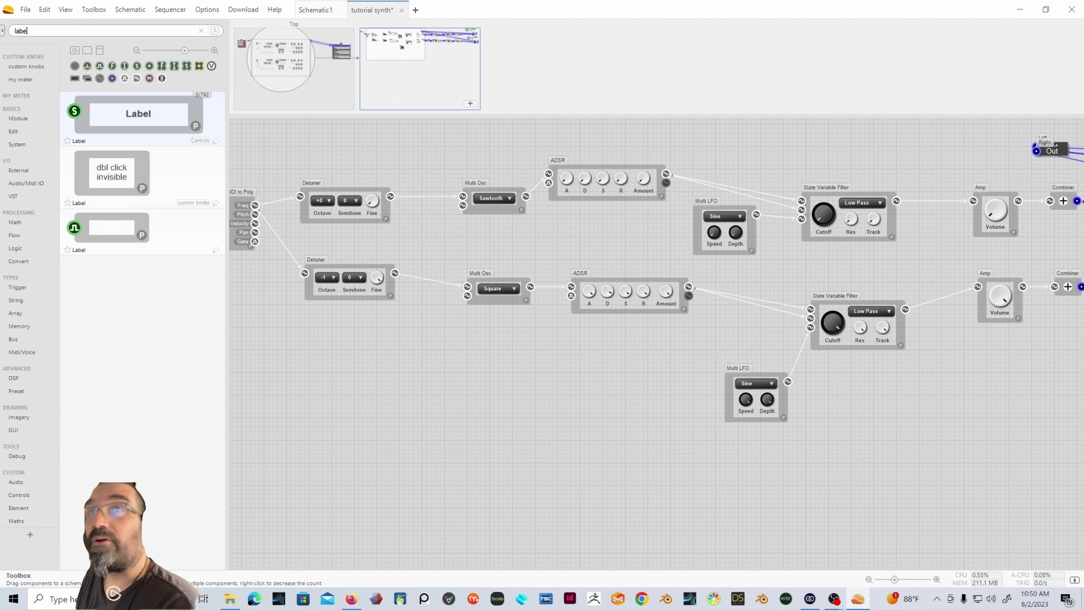
key(BackSpace)
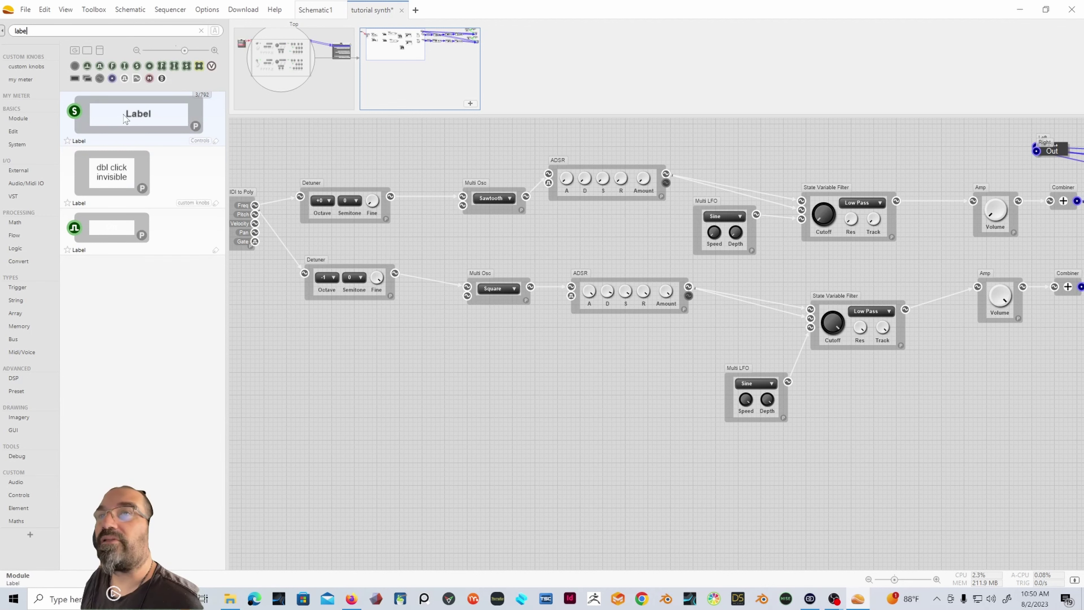
drag(124, 119, 352, 359)
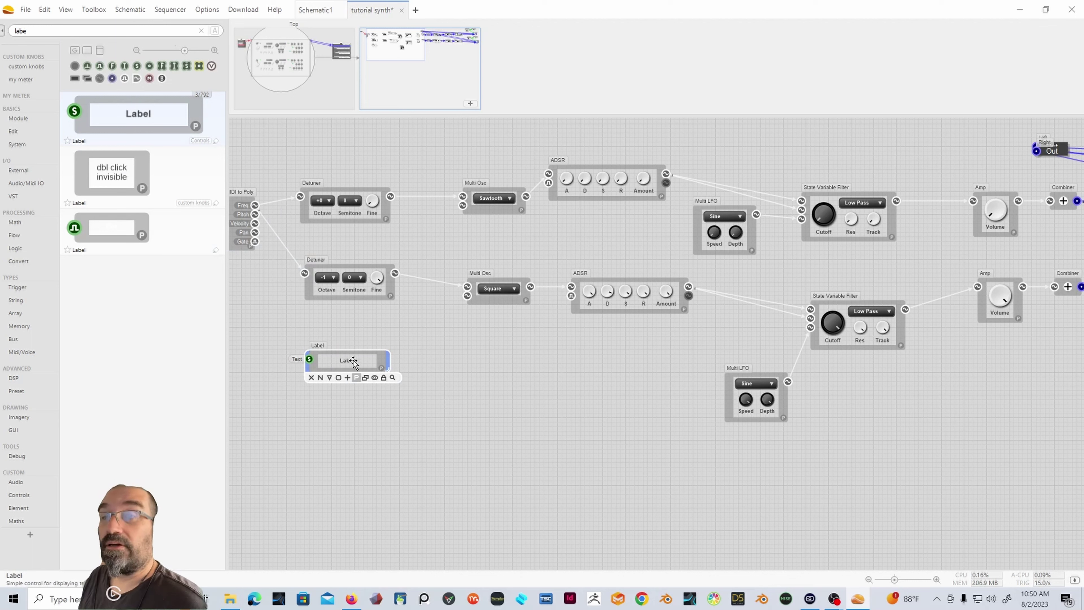
Step: Change the new label's text to ON/OFF and close its properties
click(382, 369)
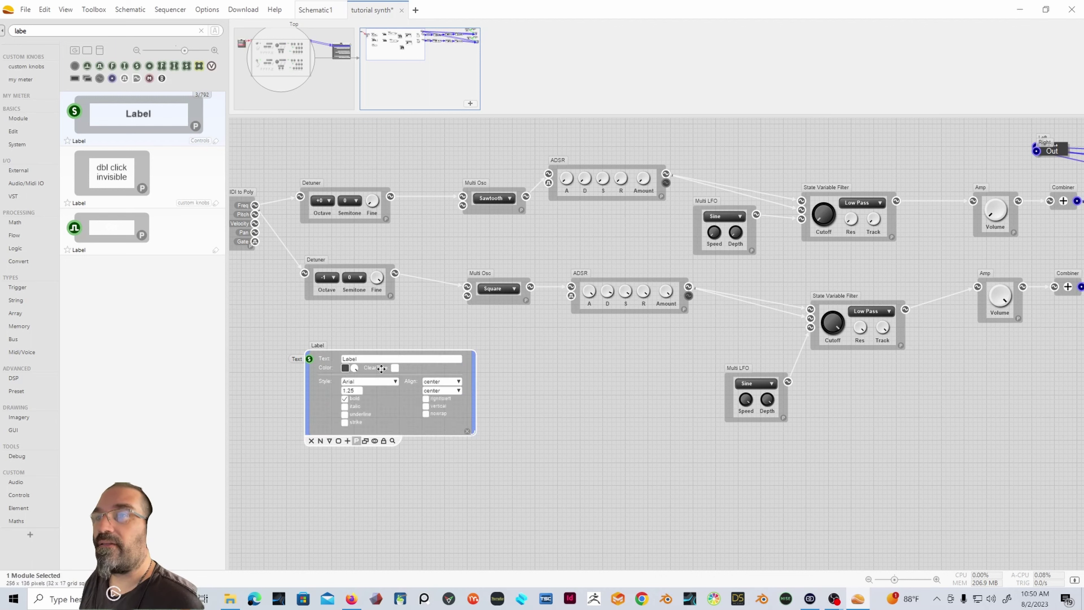
drag(360, 359, 333, 359)
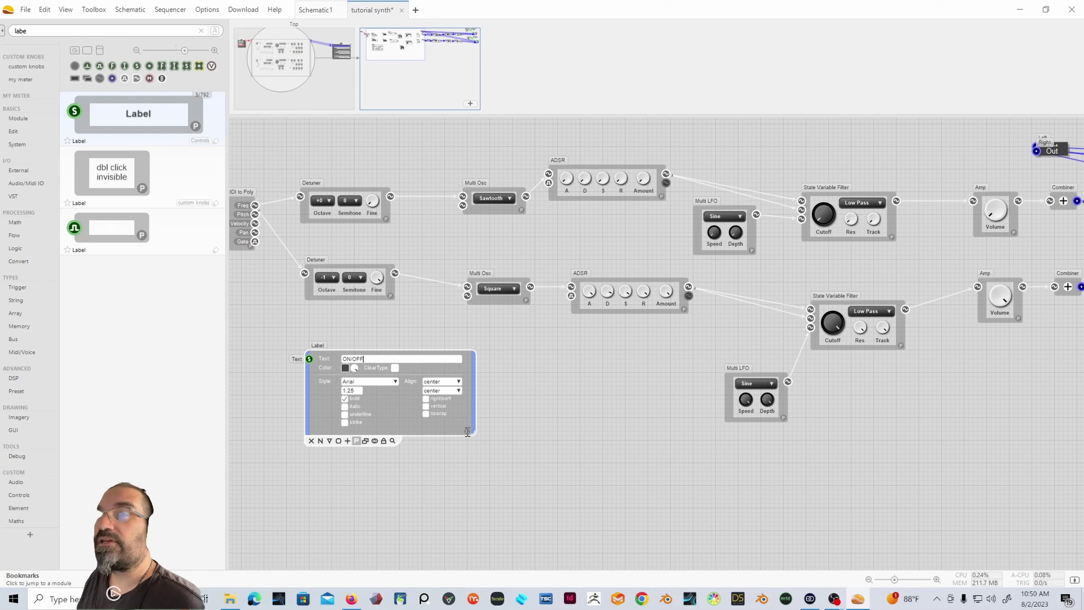
click(468, 432)
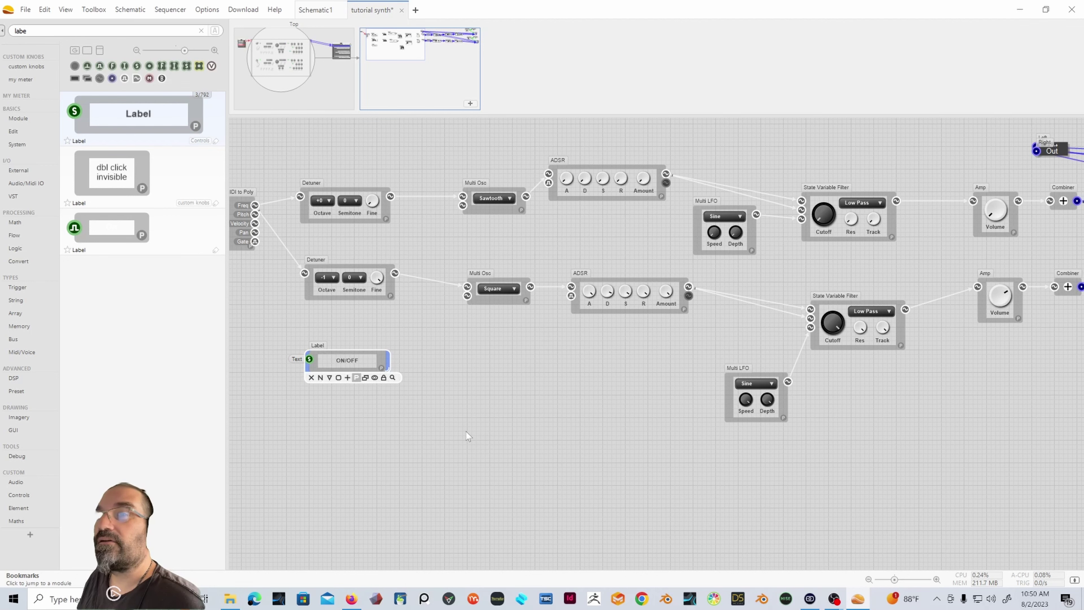
click(374, 368)
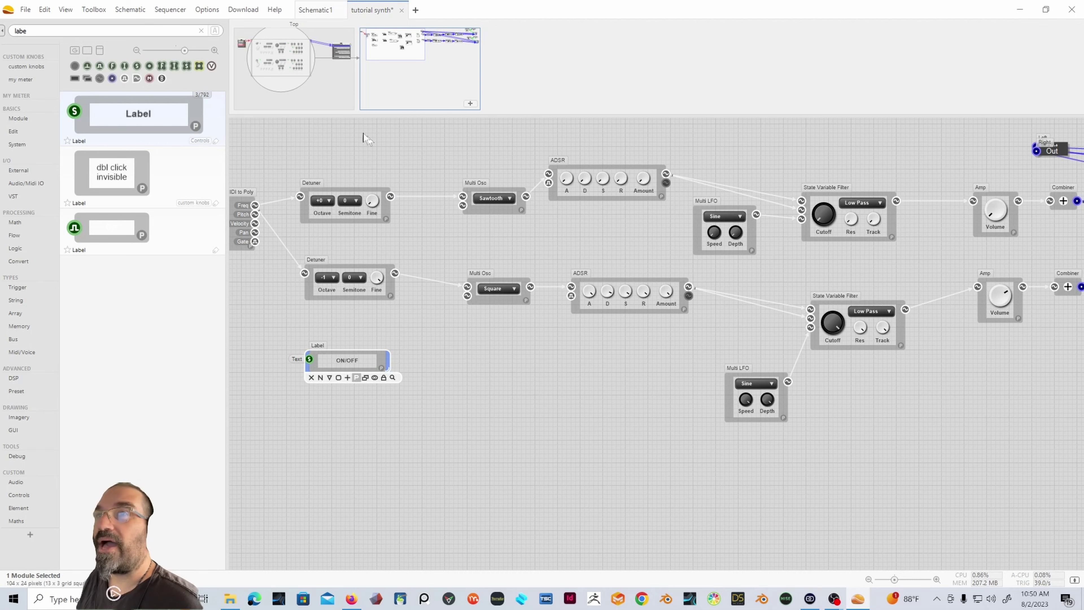
Step: Place the ON/OFF label directly above the upper flick switch on the synth's front panel
click(298, 72)
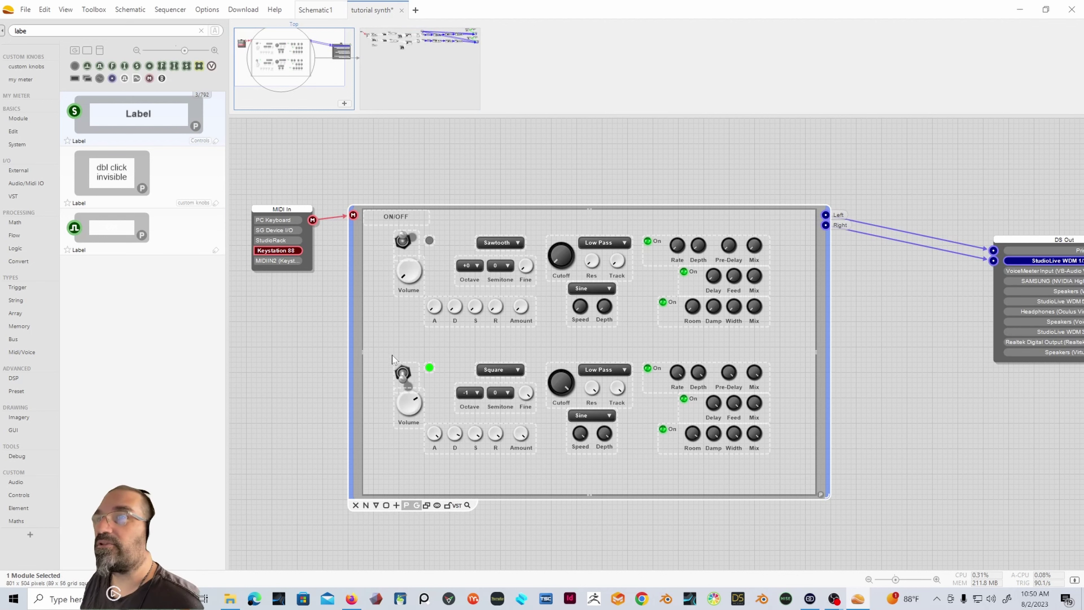
click(389, 217)
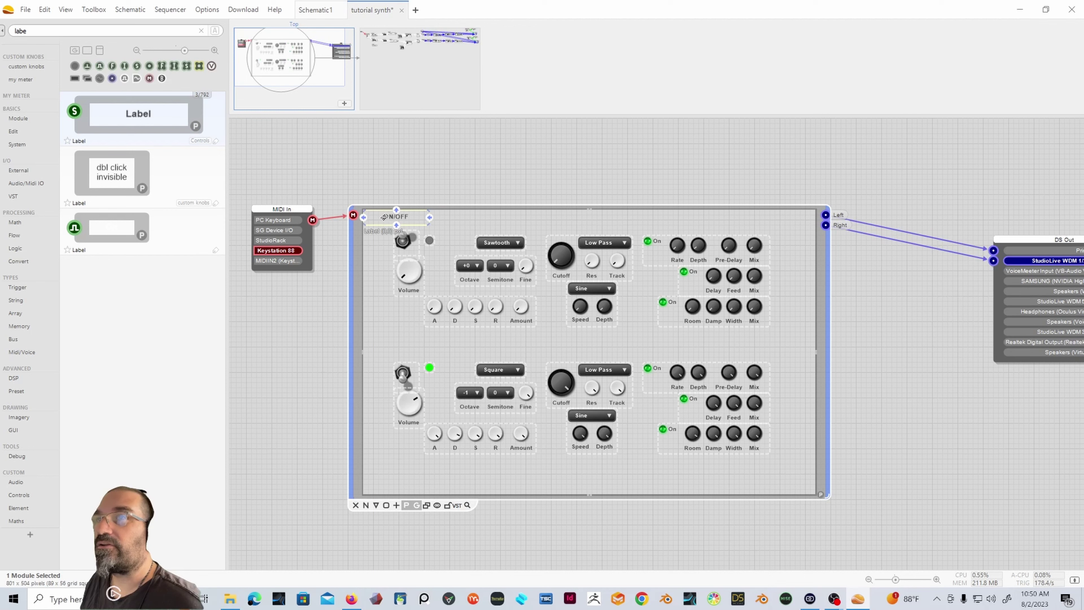
drag(383, 216, 392, 226)
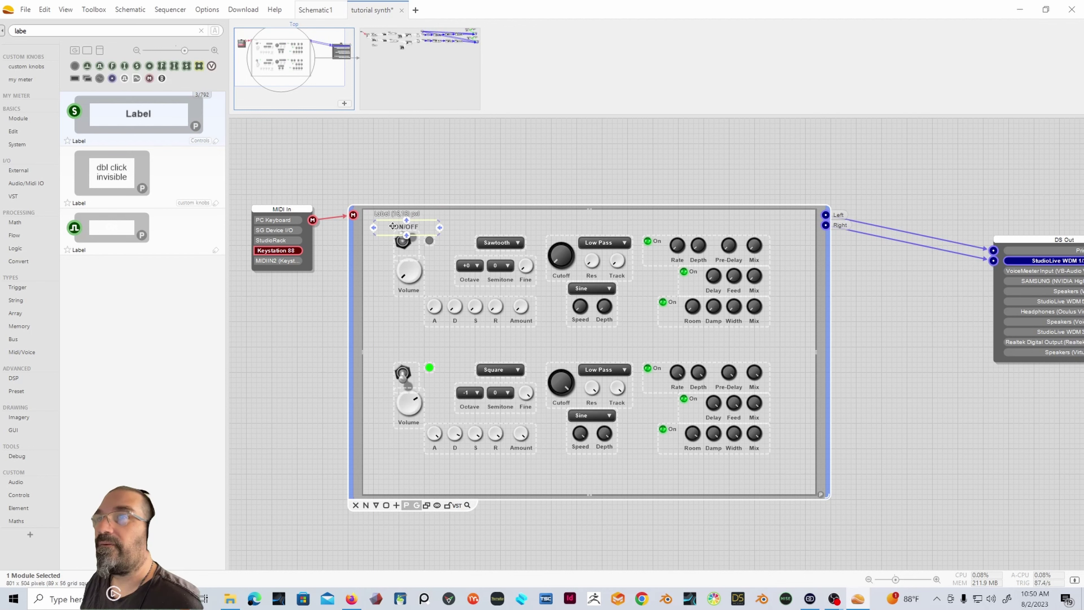
click(467, 189)
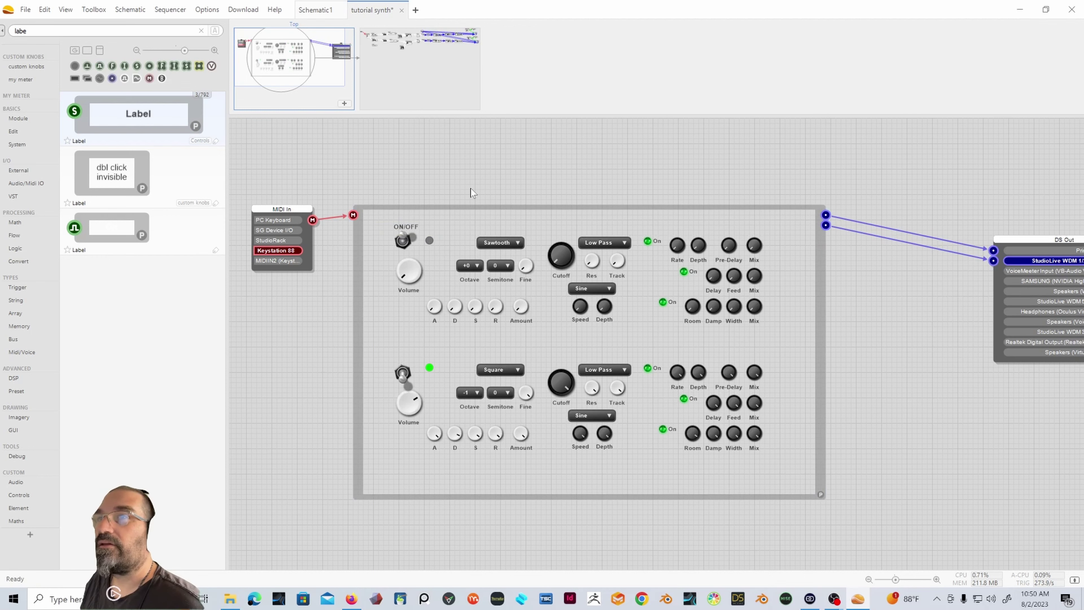
click(415, 231)
click(418, 227)
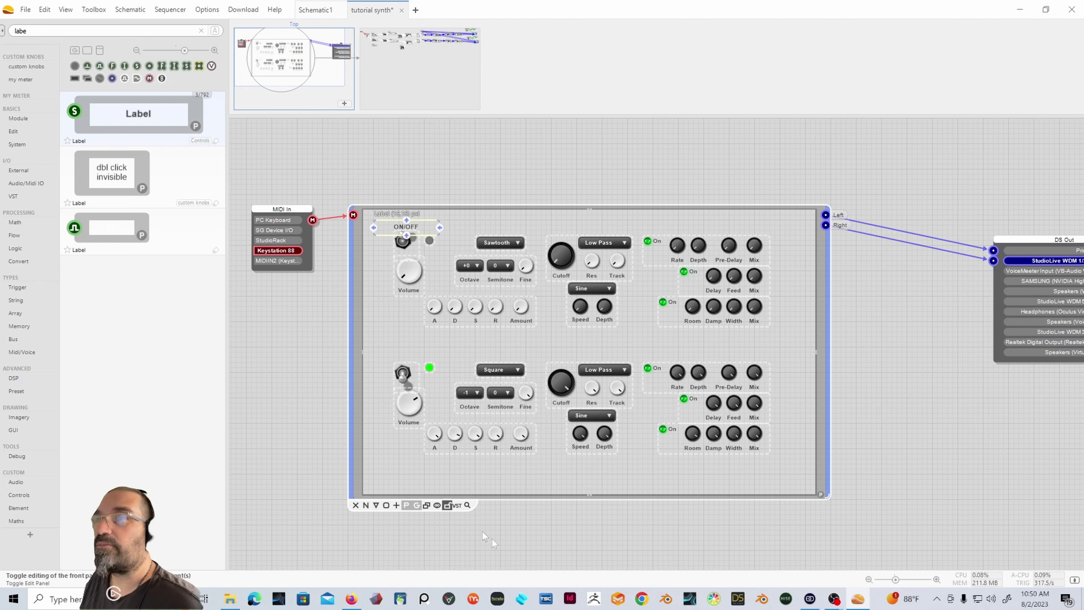
Step: Duplicate the ON/OFF label inside the synth module and place the copy below the original
double_click(357, 289)
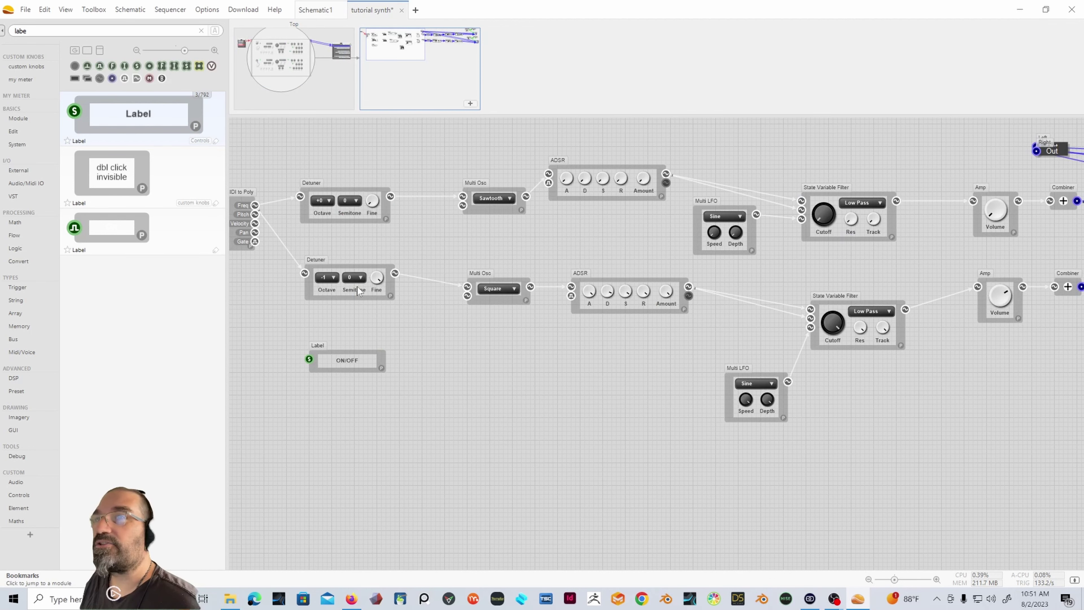
click(363, 354)
right_click(362, 354)
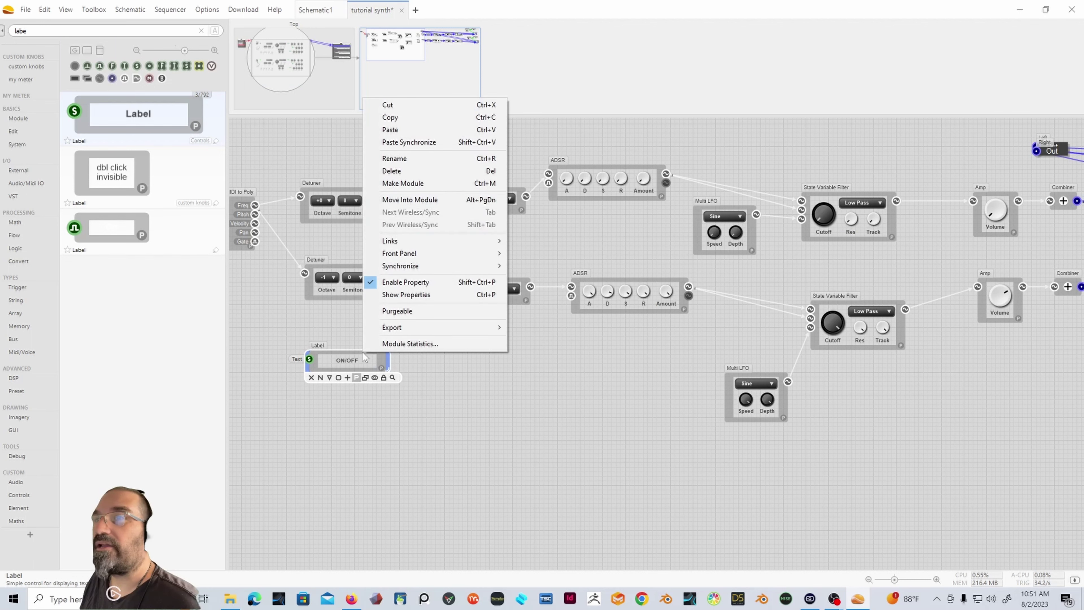
click(383, 119)
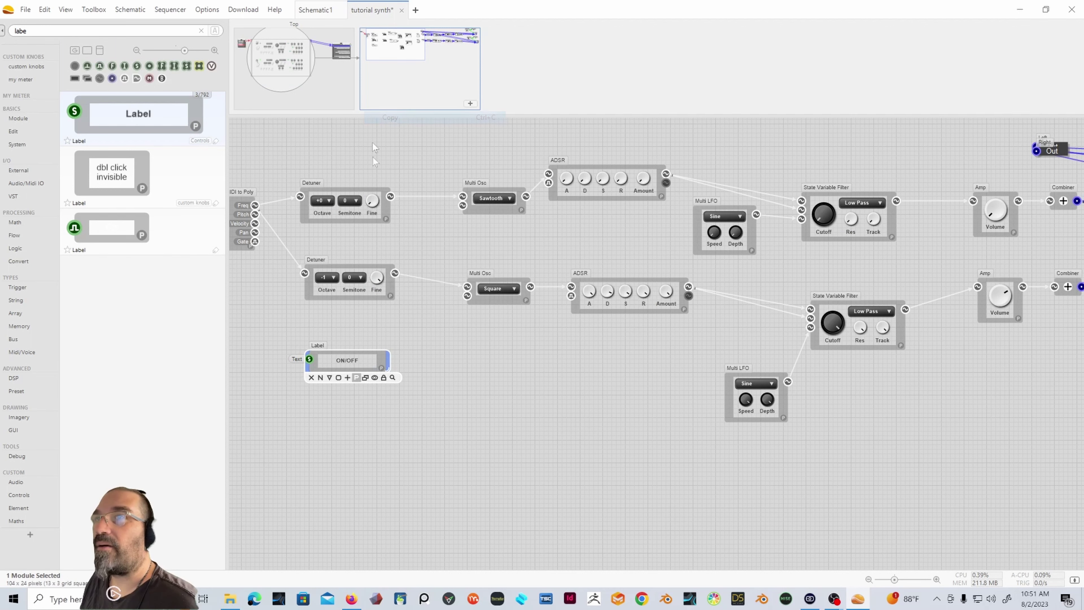
click(416, 369)
right_click(414, 371)
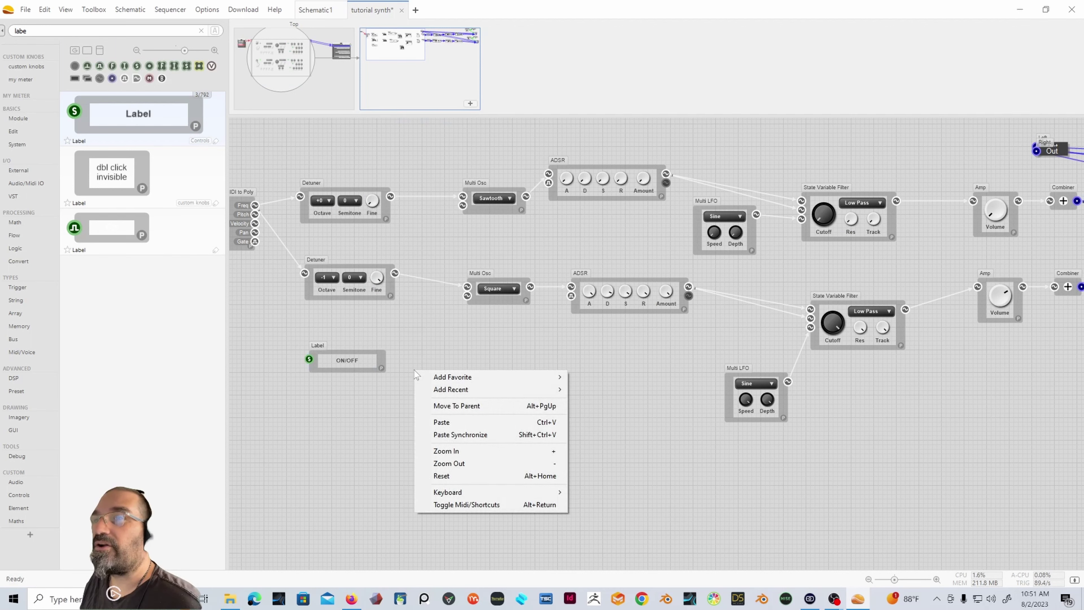
click(441, 422)
drag(385, 359, 385, 389)
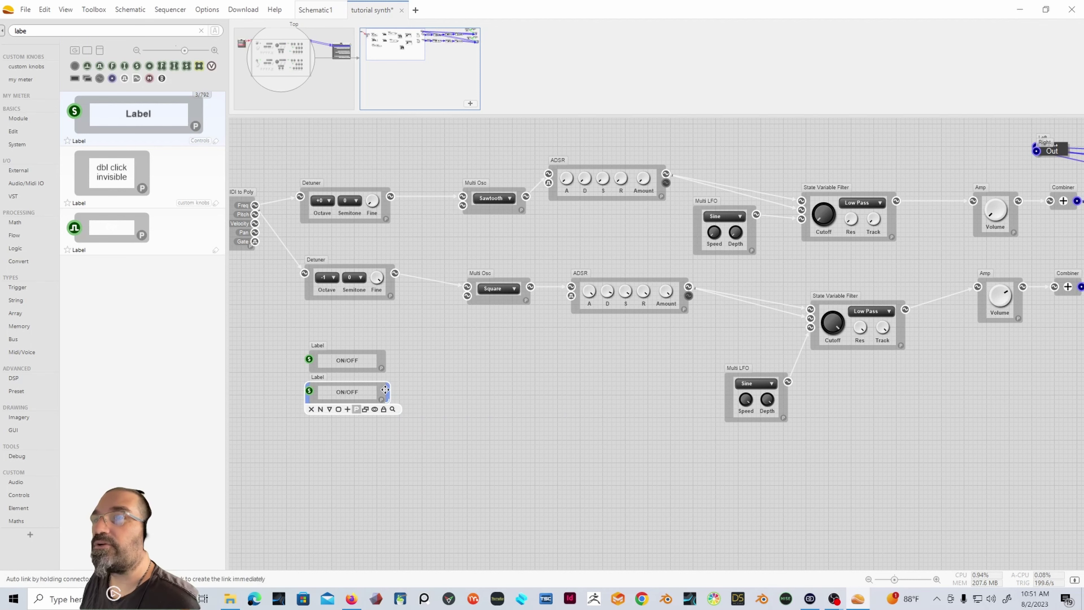
Step: Move the duplicate ON/OFF label directly above the lower flick switch on the front panel
click(318, 81)
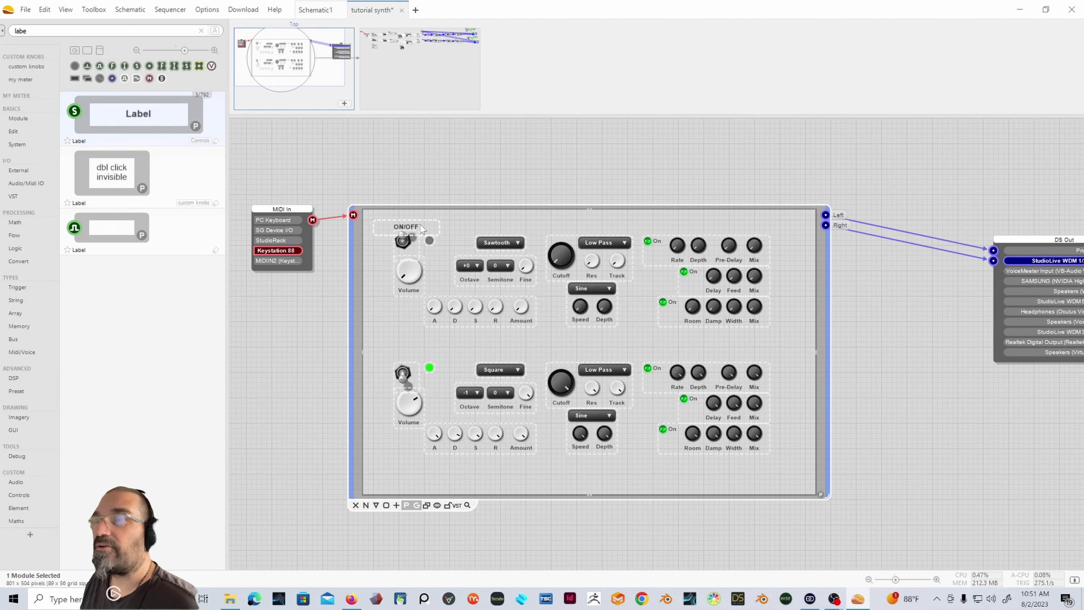
click(421, 229)
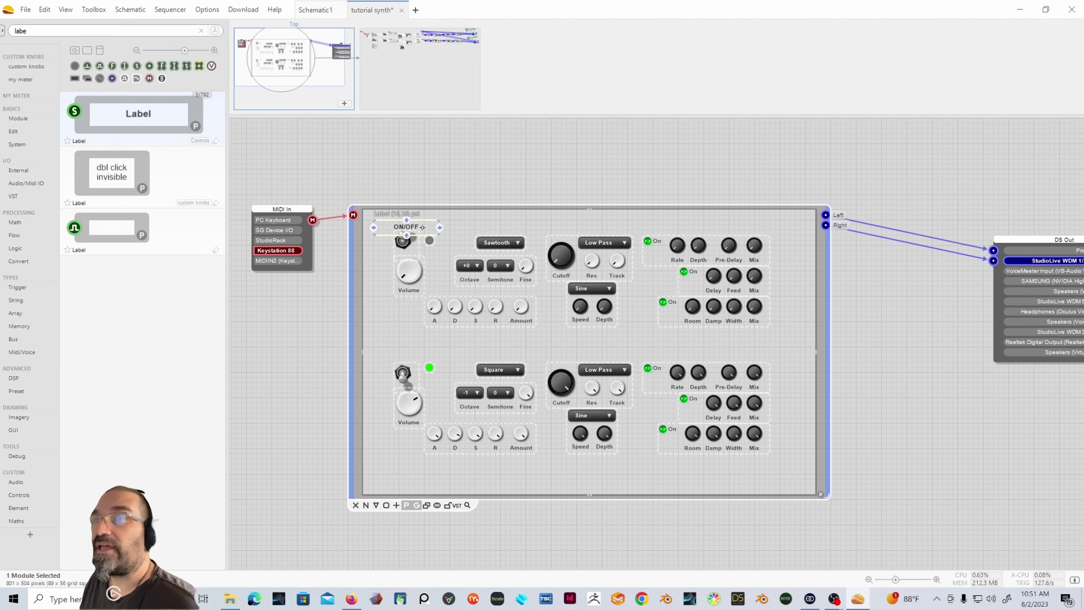
drag(421, 229, 422, 363)
click(454, 356)
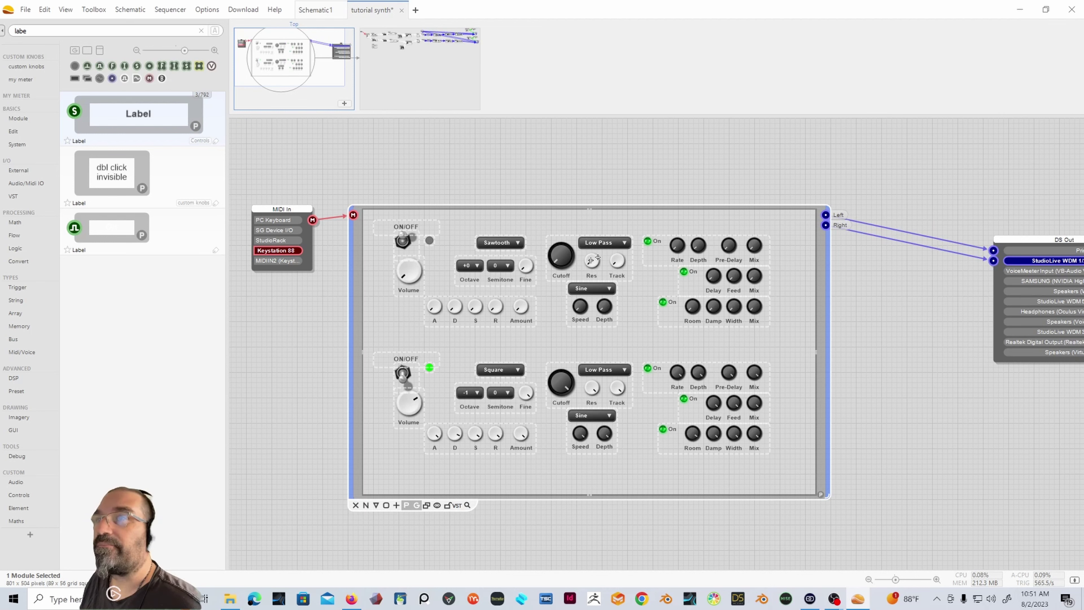
Step: Shift both sections' effect groups toward the panel's right edge, and both filters with their Multi LFOs right into the freed space
drag(636, 227, 796, 466)
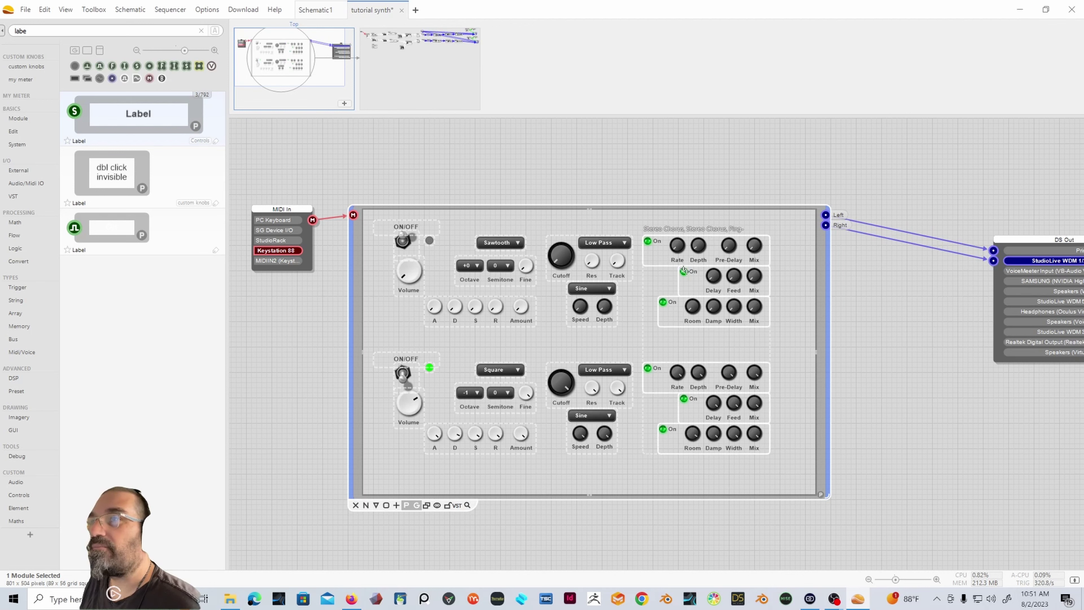
drag(693, 287, 716, 284)
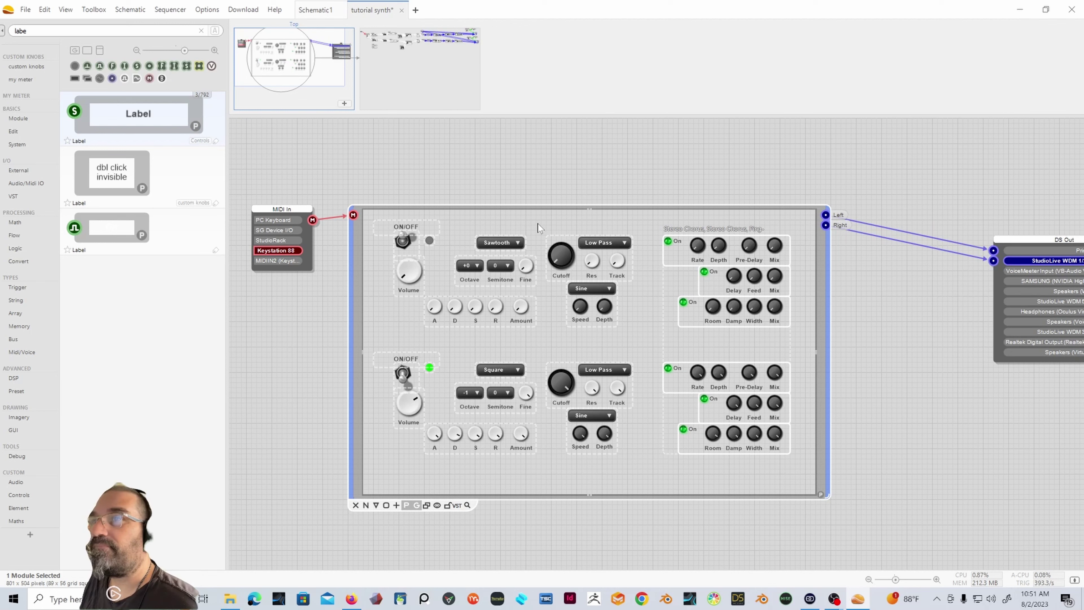
drag(539, 221, 641, 453)
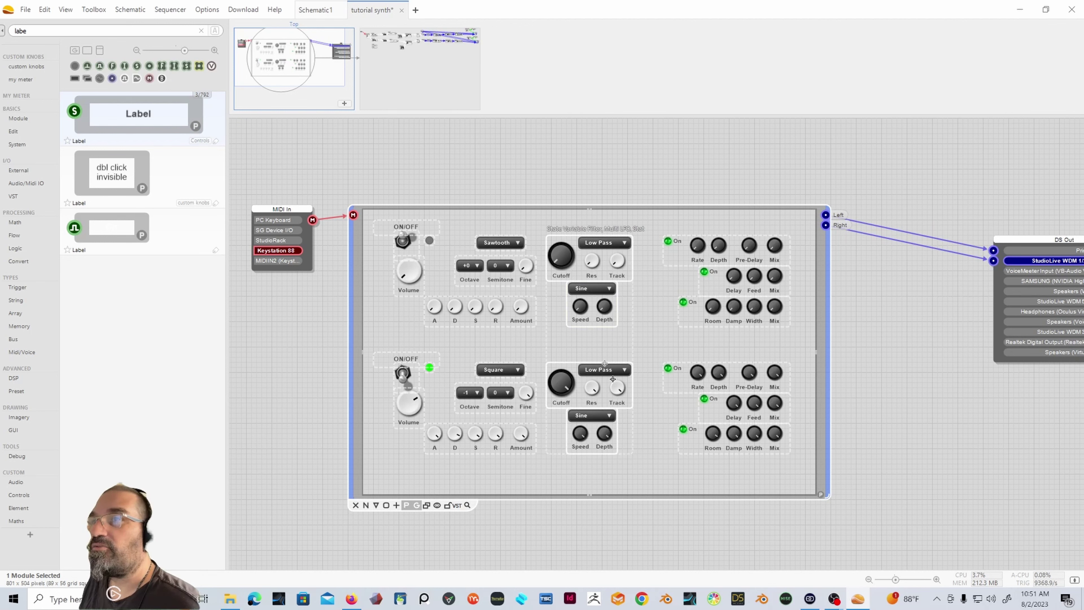
drag(585, 377, 593, 377)
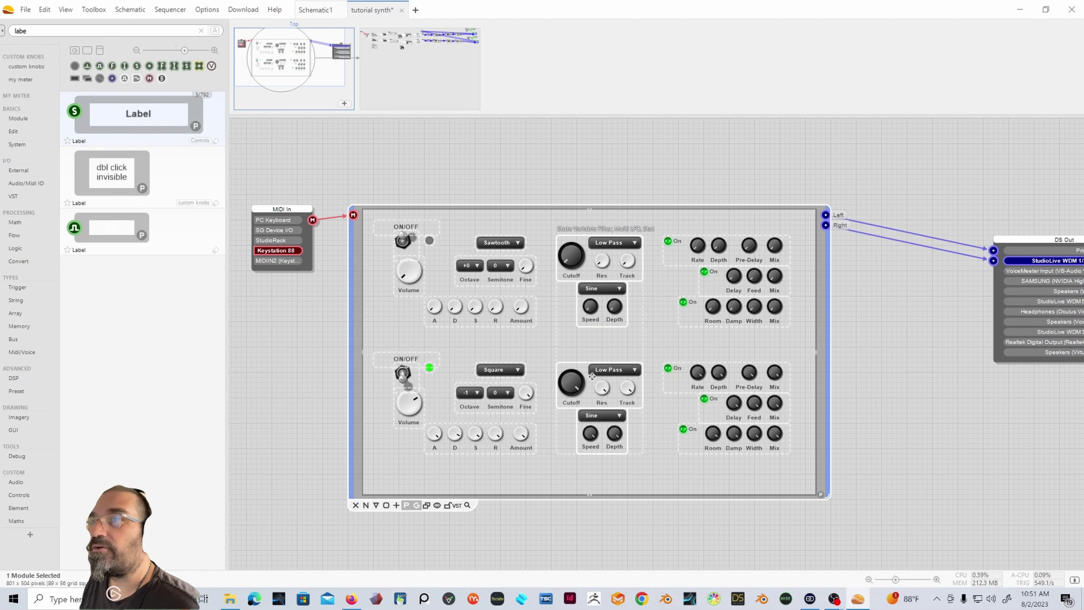
key(Right)
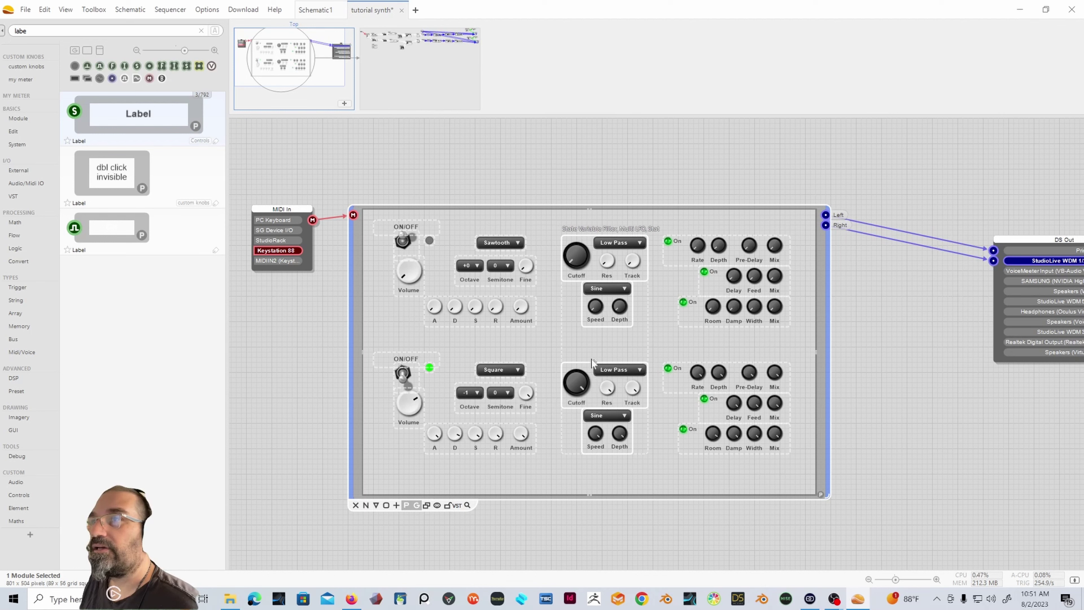
Step: Shift both sections' oscillator and ADSR groups slightly right and both switch, LED, ON/OFF label and volume groups to the panel's left edge
drag(540, 218, 447, 457)
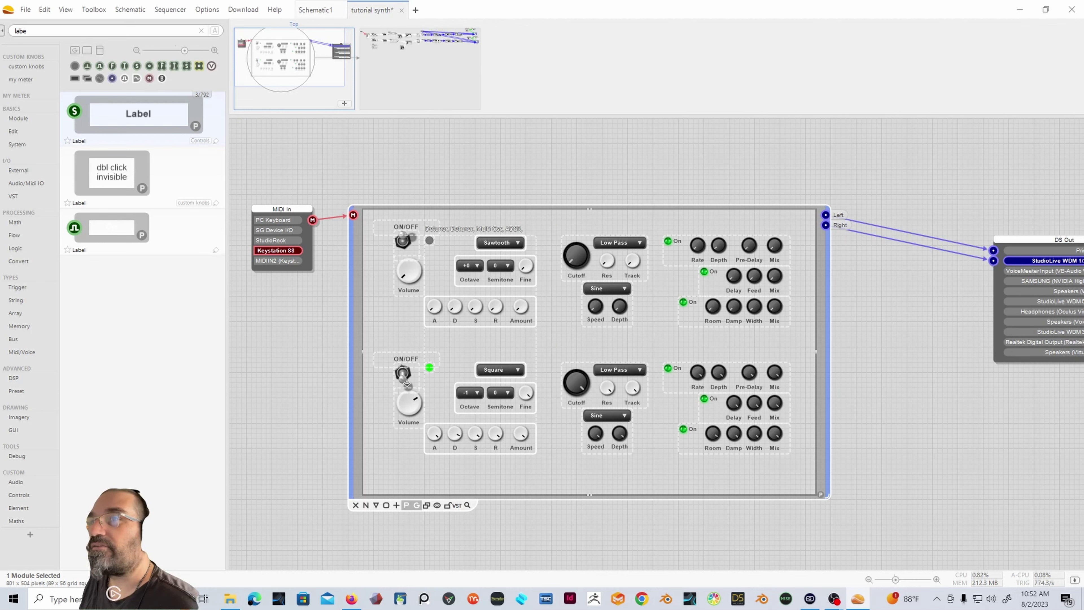
drag(447, 304, 453, 304)
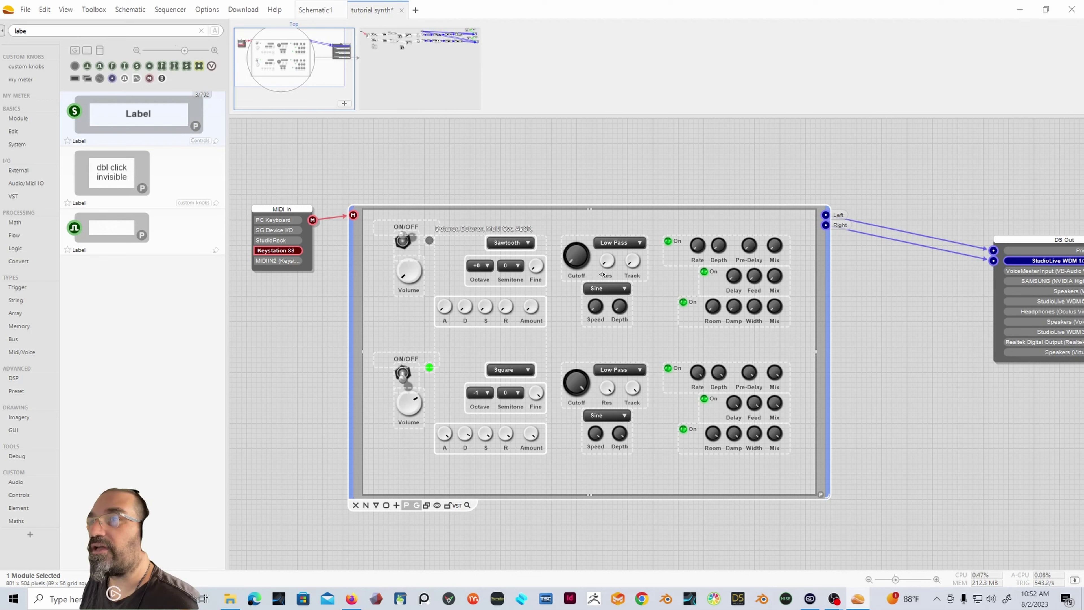
drag(368, 219, 440, 421)
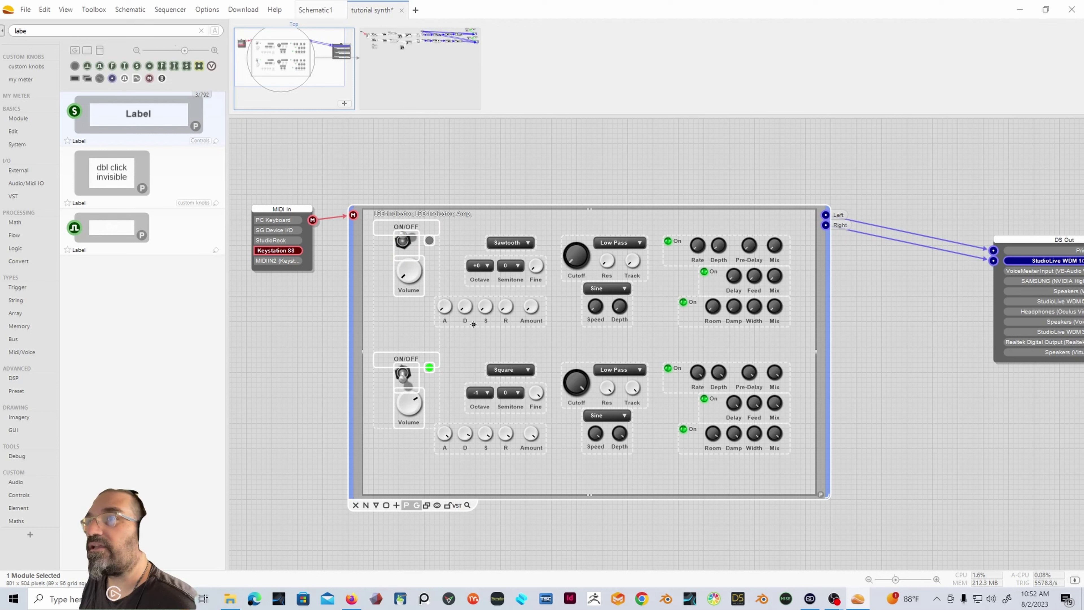
drag(411, 254, 401, 255)
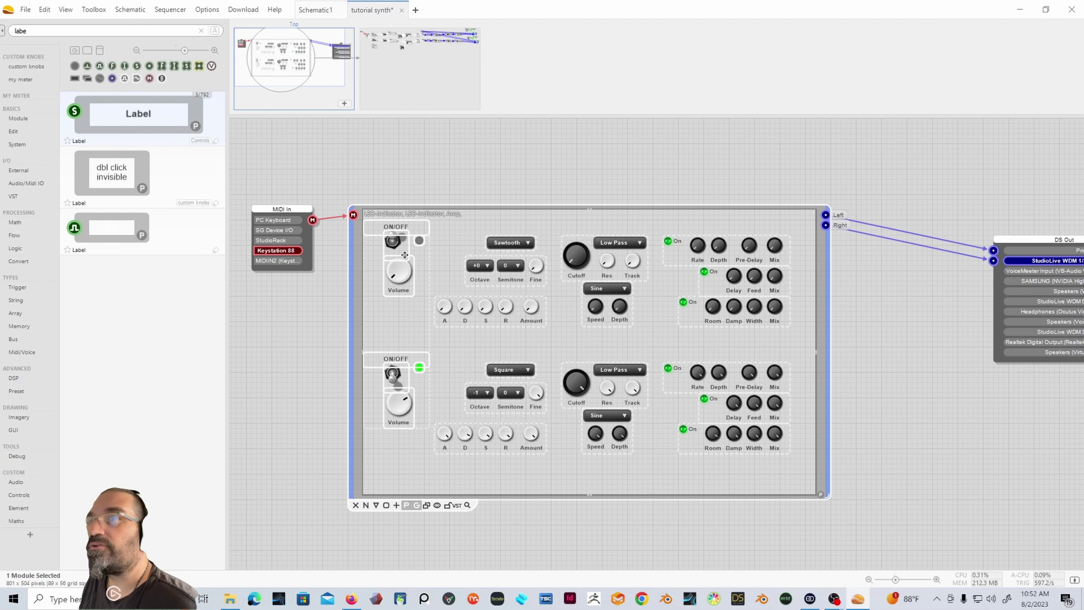
click(502, 159)
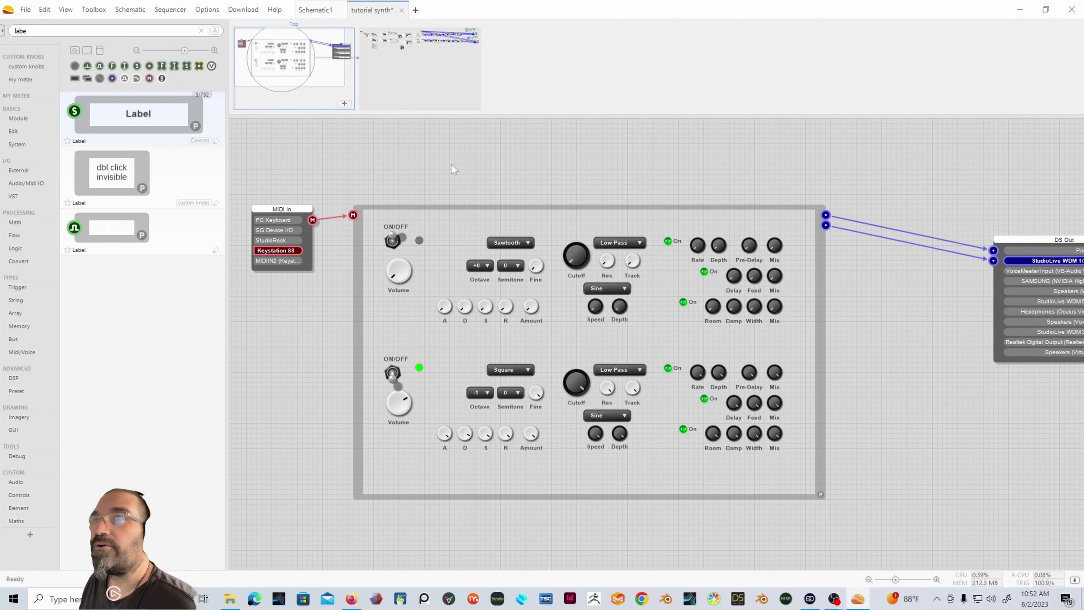
Step: Inside the synth module, add a Group Adornment component beside the ON/OFF labels, below the lower Multi Osc
double_click(360, 257)
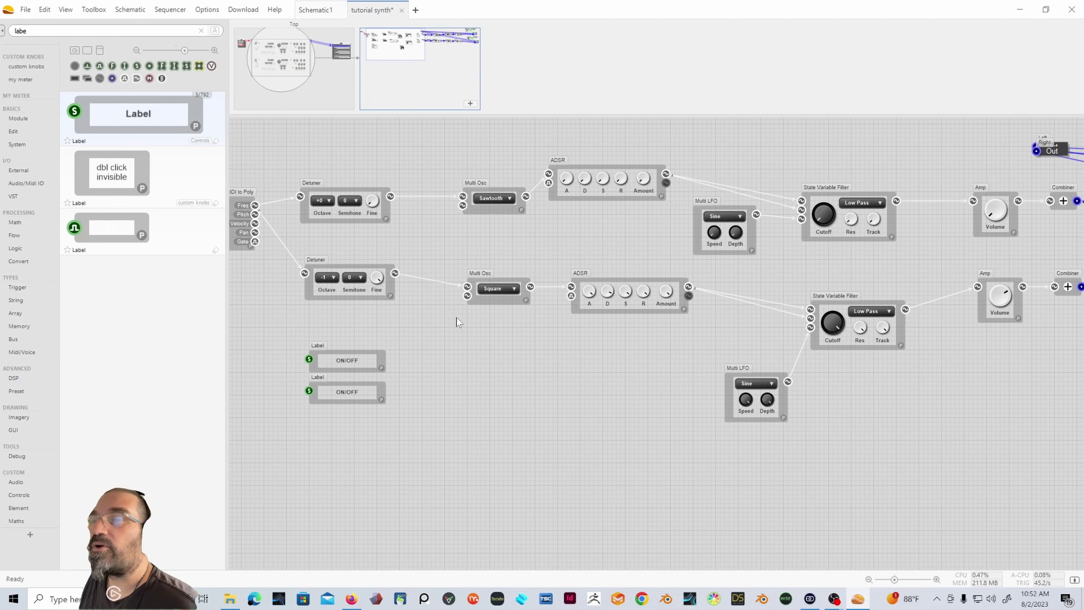
scroll(457, 318, down, 1)
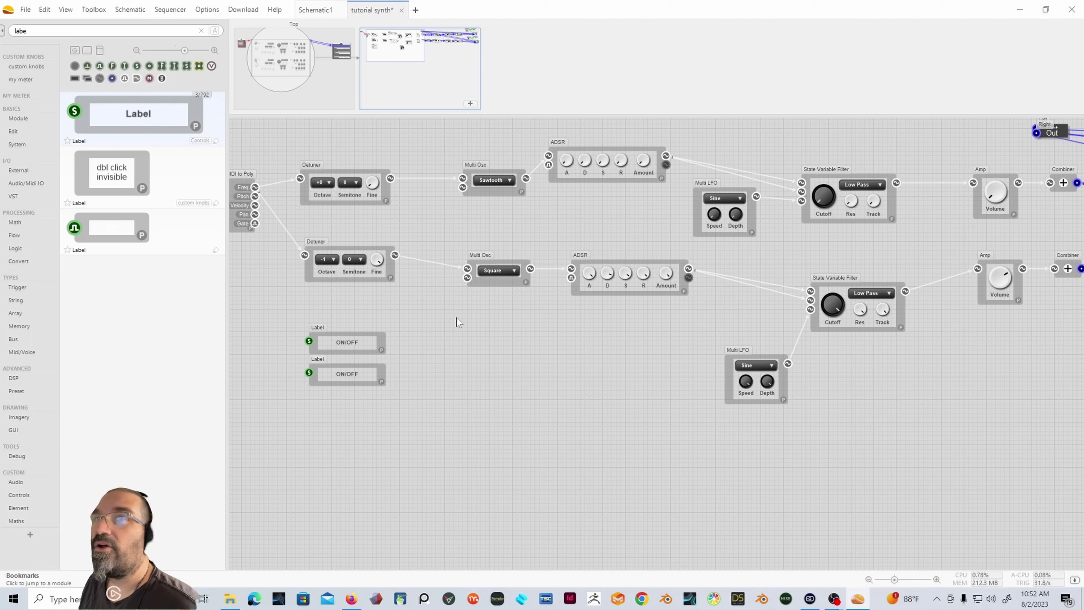
click(201, 31)
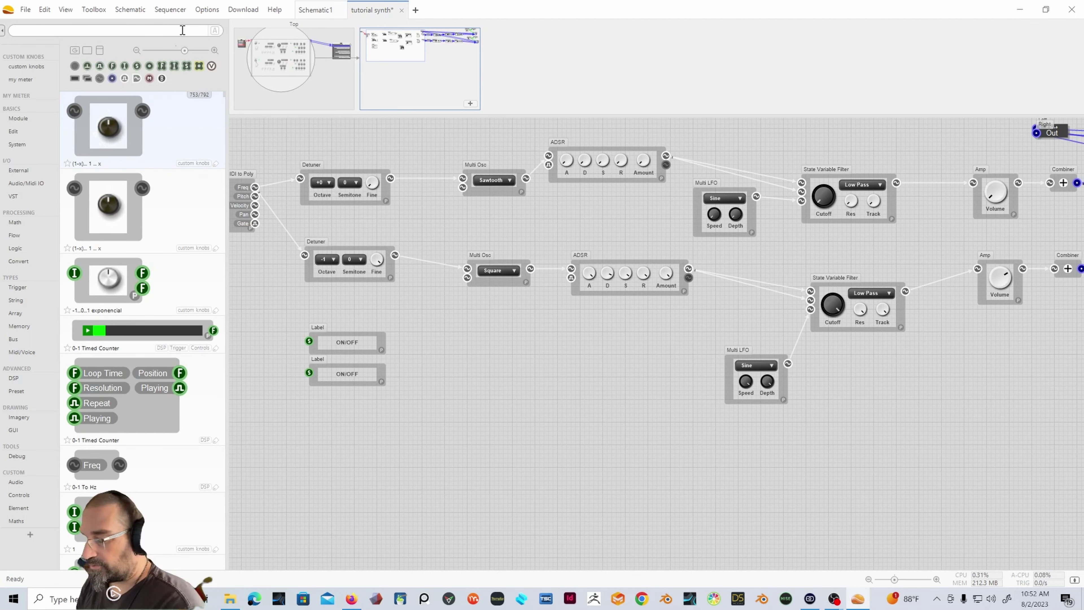
text(grou)
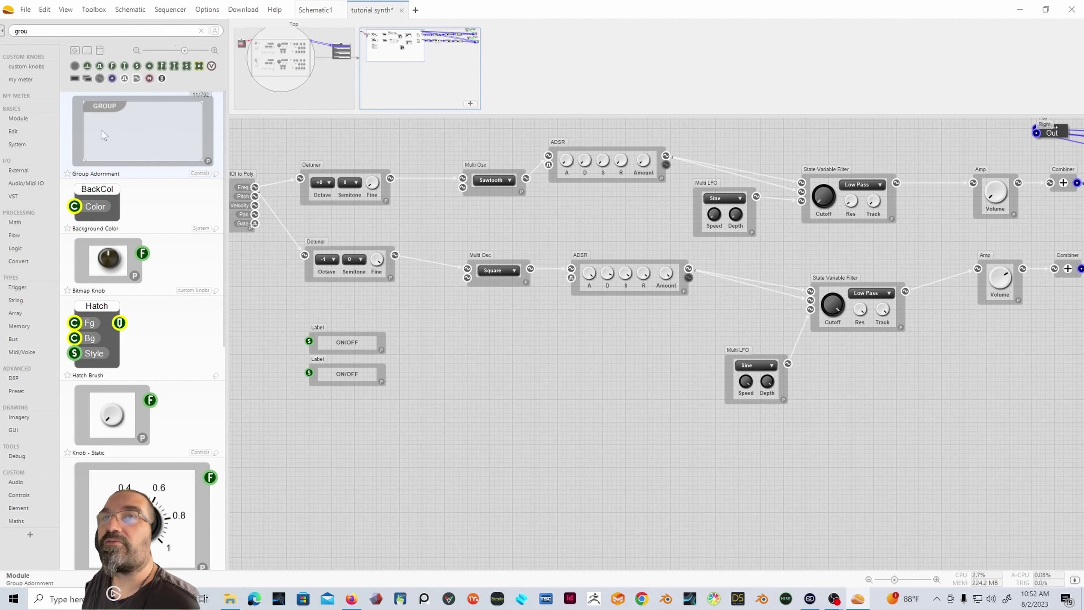
drag(102, 130, 474, 359)
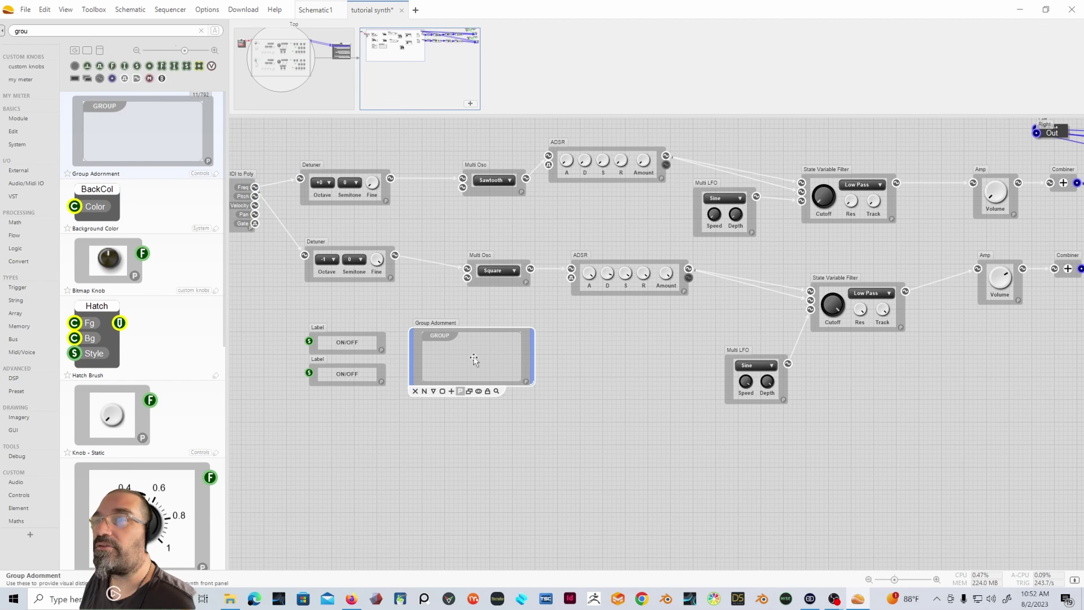
Step: Copy the Group Adornment and paste two duplicates, arranging all three in a column
right_click(474, 357)
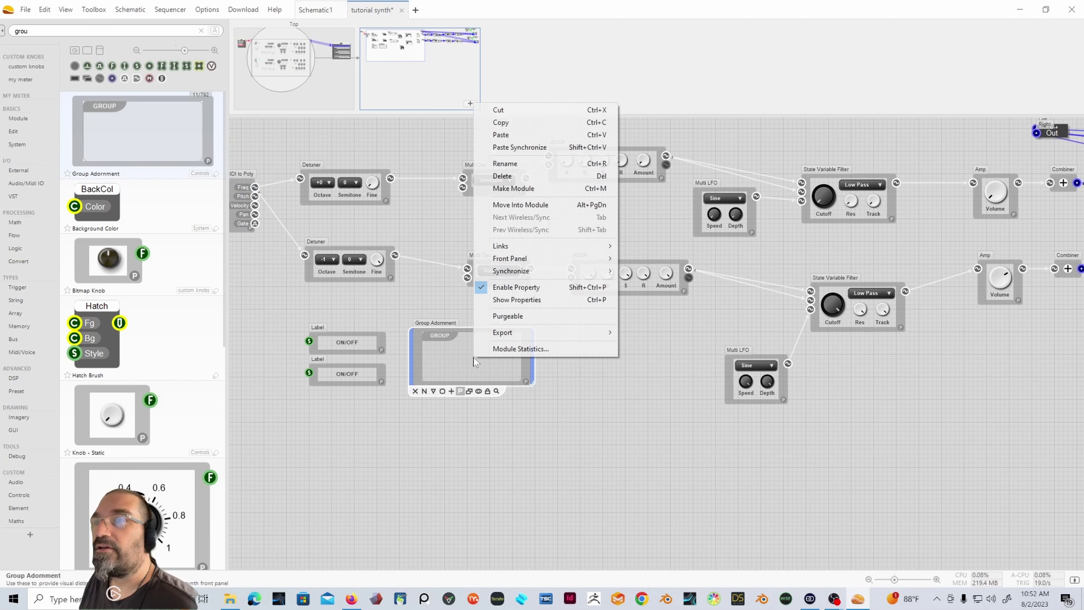
click(508, 128)
click(432, 429)
right_click(433, 429)
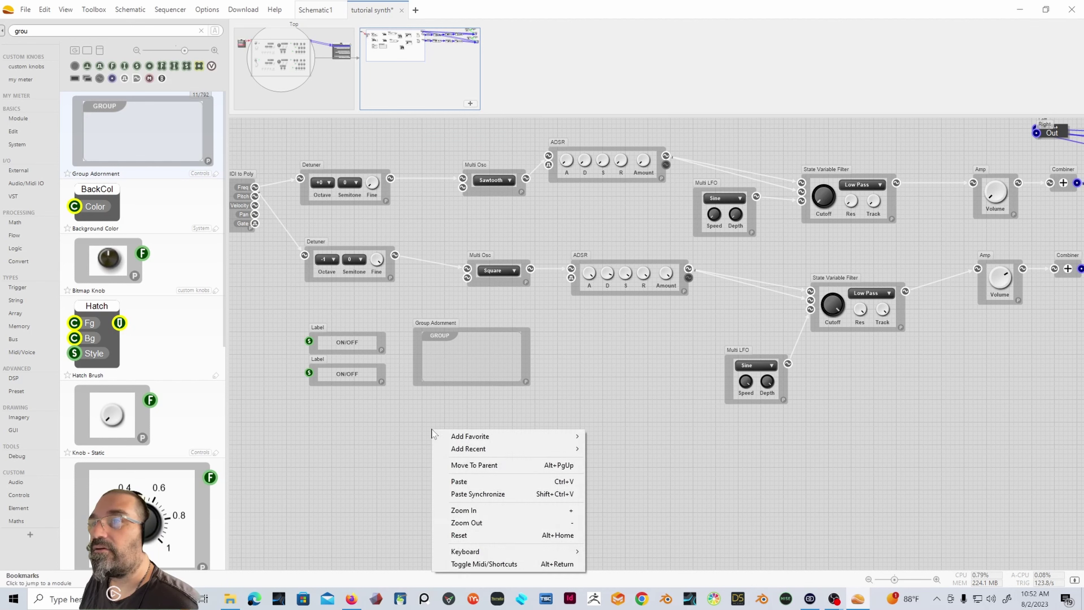
click(465, 482)
right_click(544, 426)
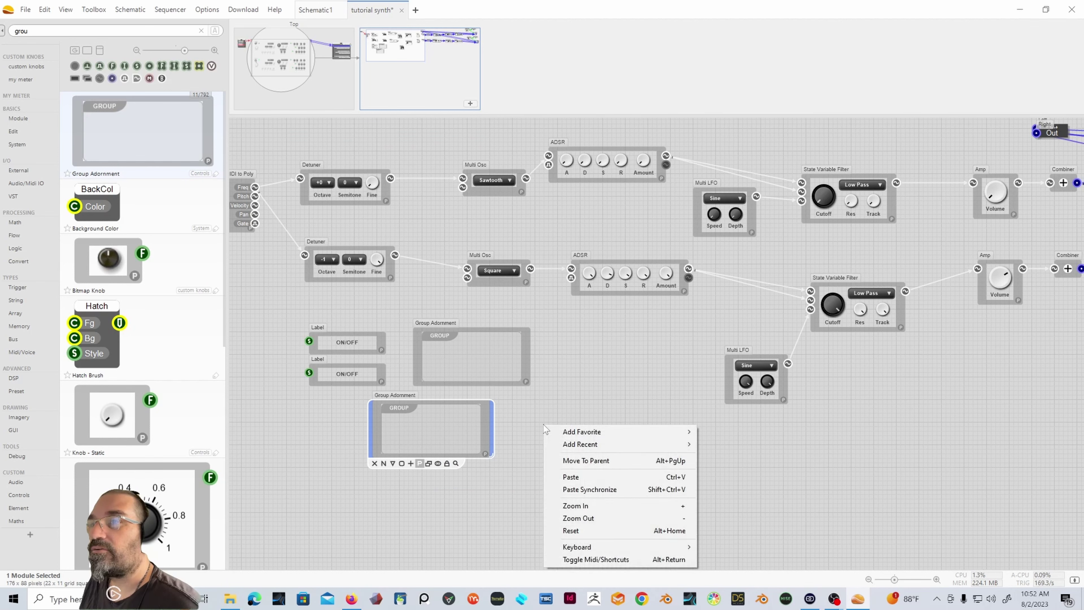
click(566, 478)
drag(541, 418, 505, 443)
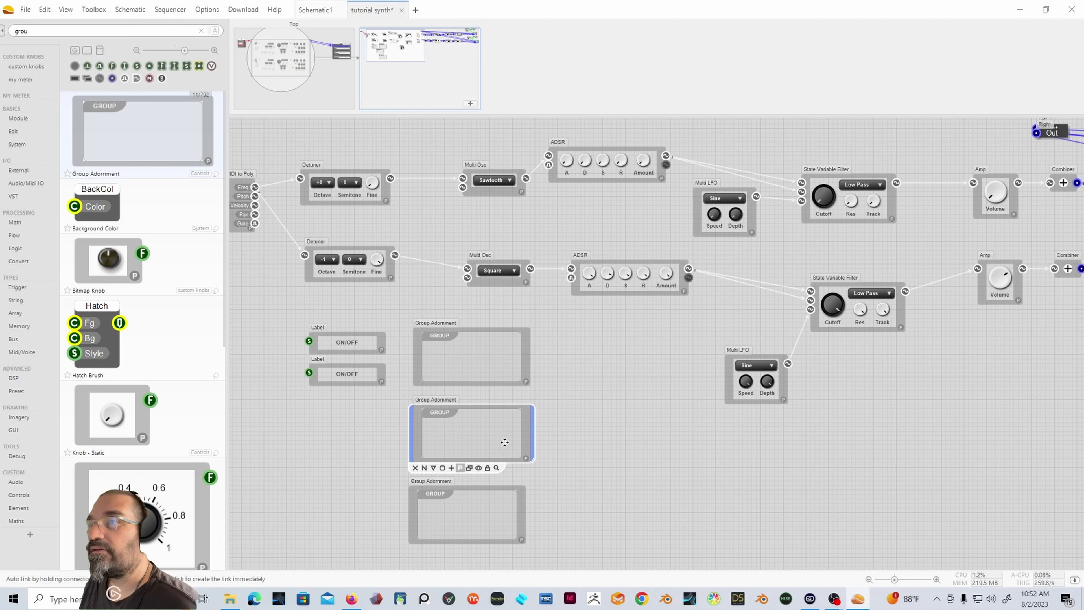
Step: Set the uppermost group adornment's text to "Oscillators" and close its properties
click(440, 344)
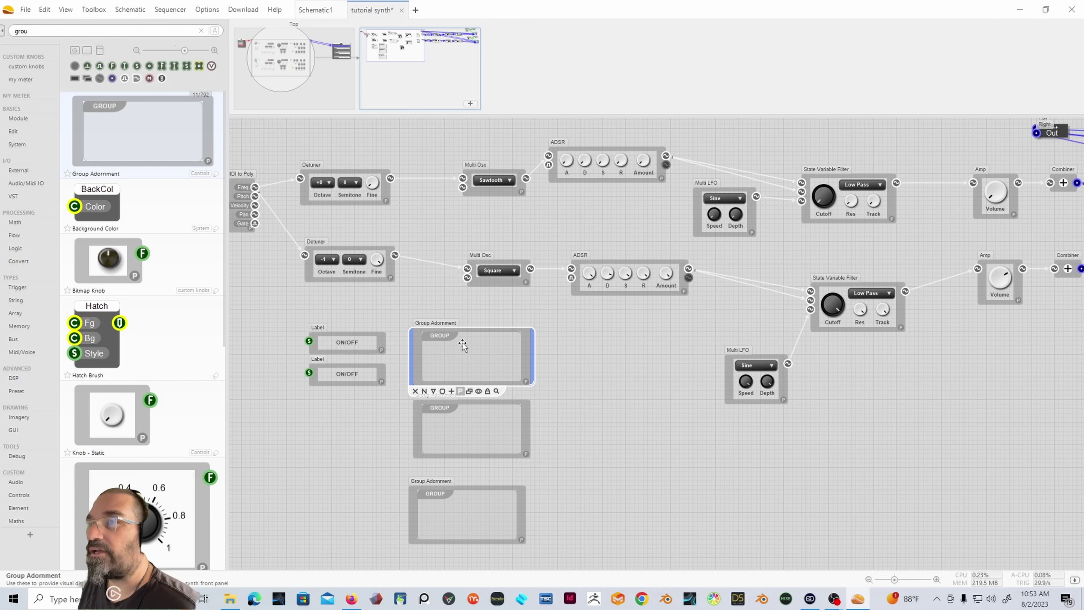
click(526, 381)
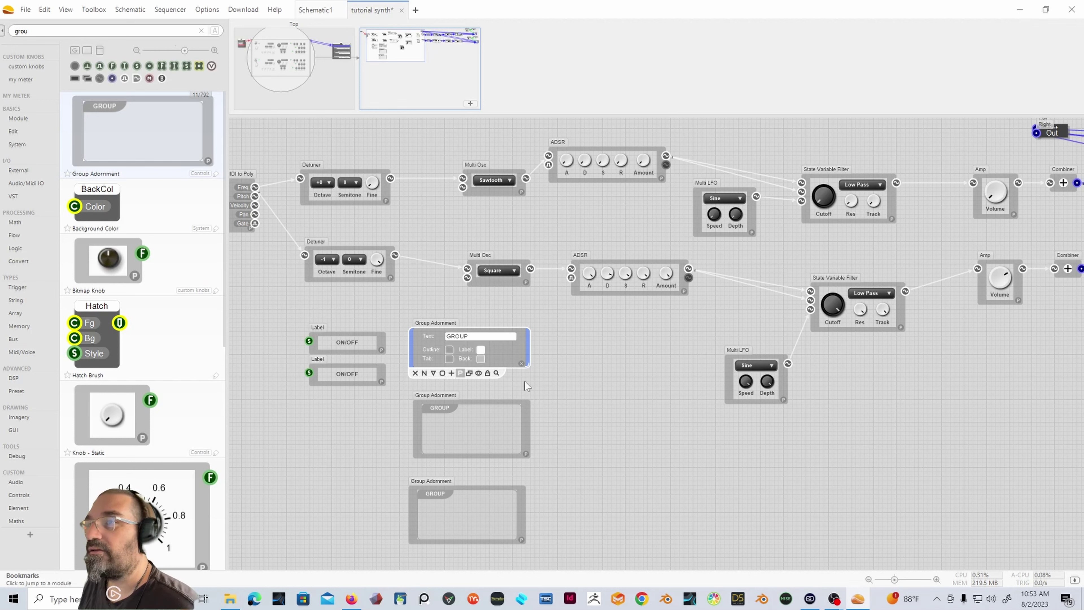
drag(470, 337, 422, 338)
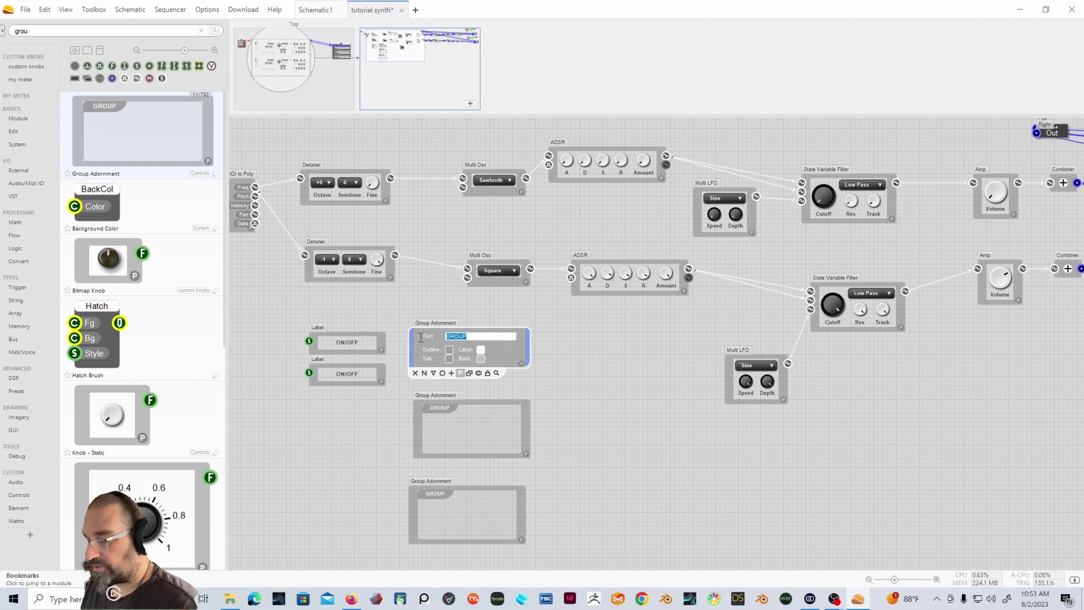
text(Oscillators)
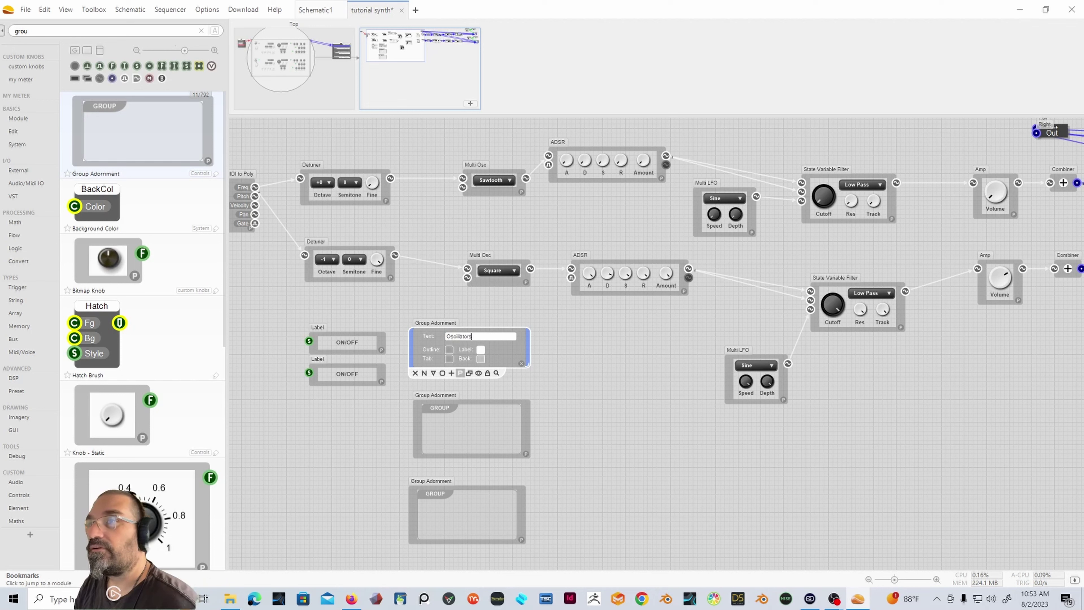
key(Return)
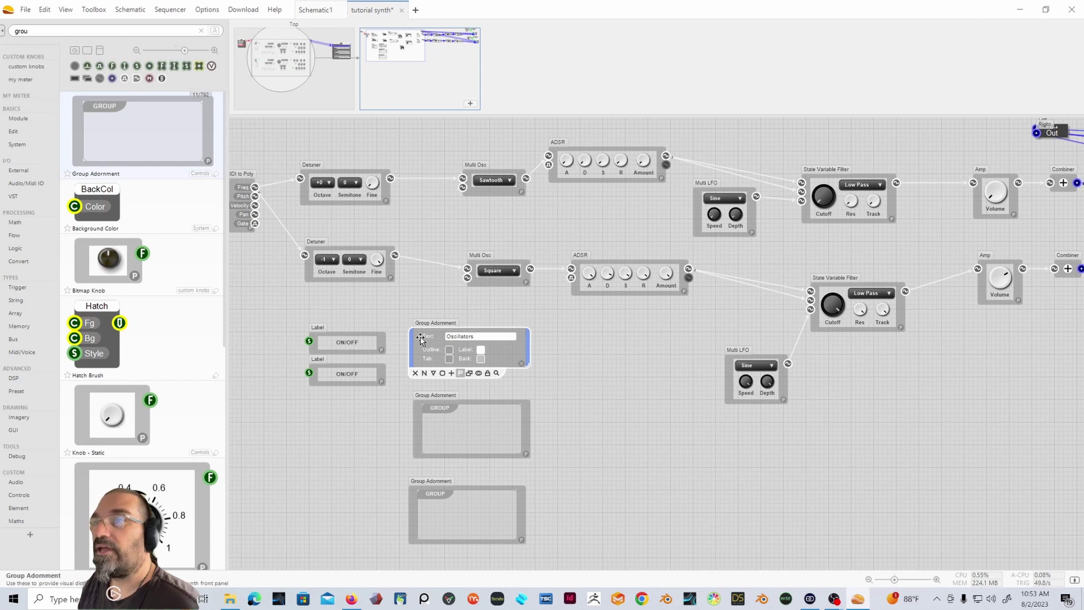
click(521, 363)
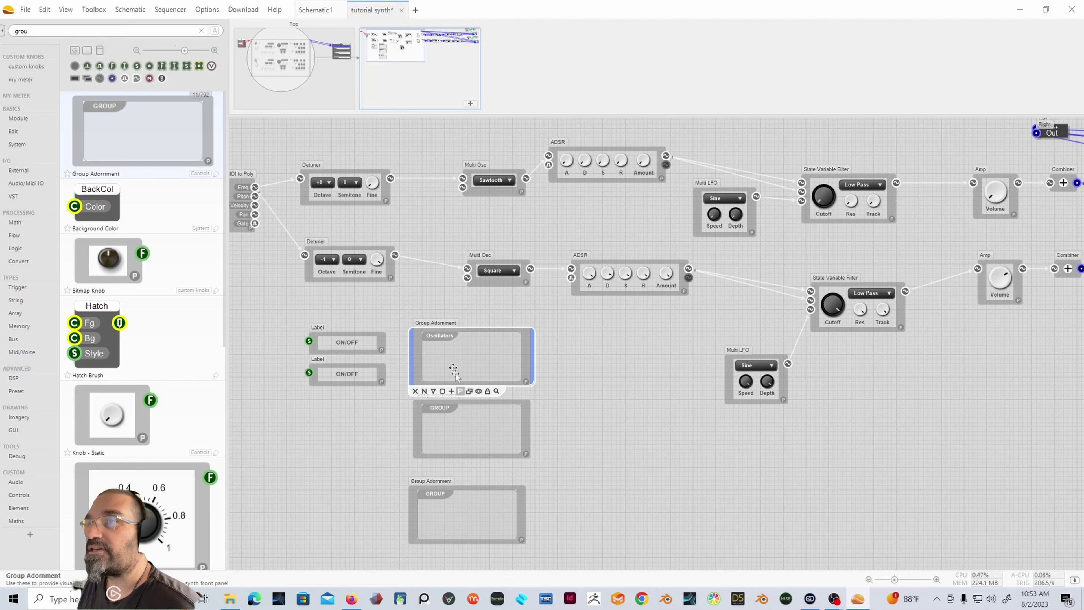
Step: Set the middle group adornment's text to "Filters" and close its properties
click(526, 453)
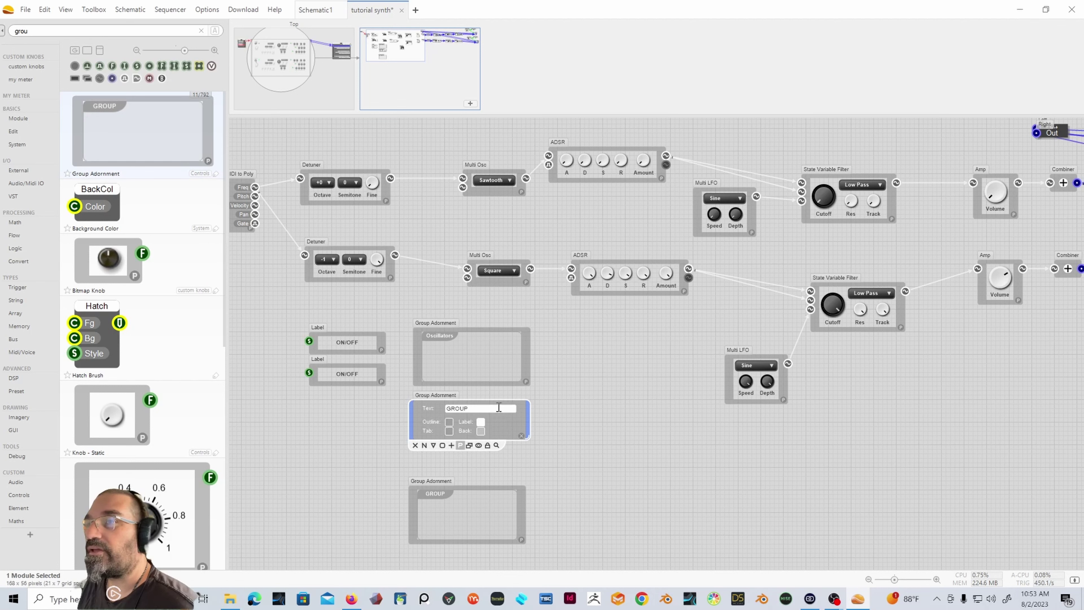
drag(498, 408, 409, 410)
text(Fi)
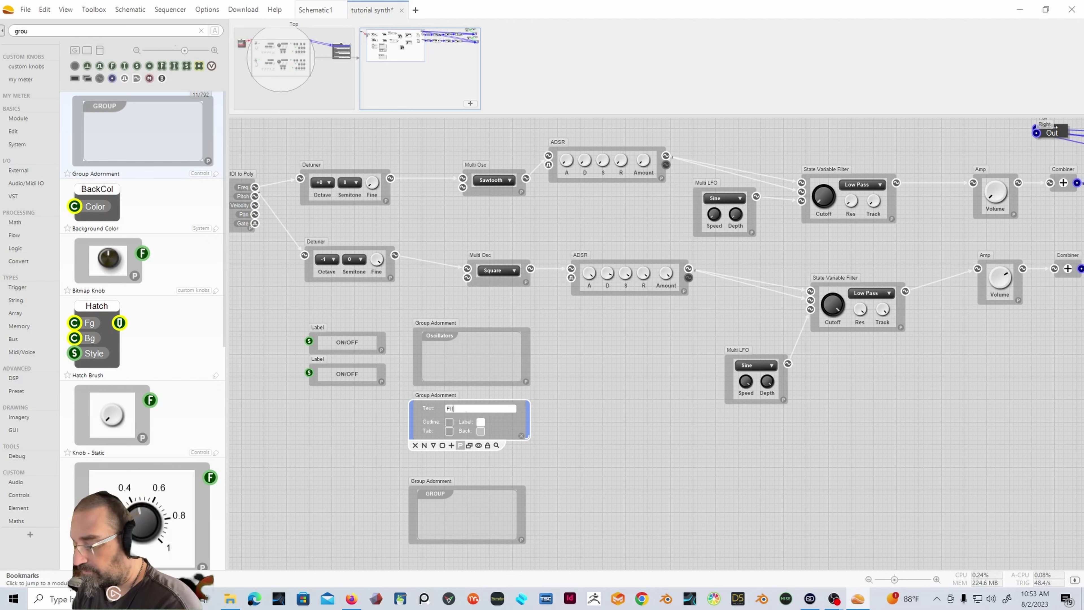
text(lters)
click(544, 470)
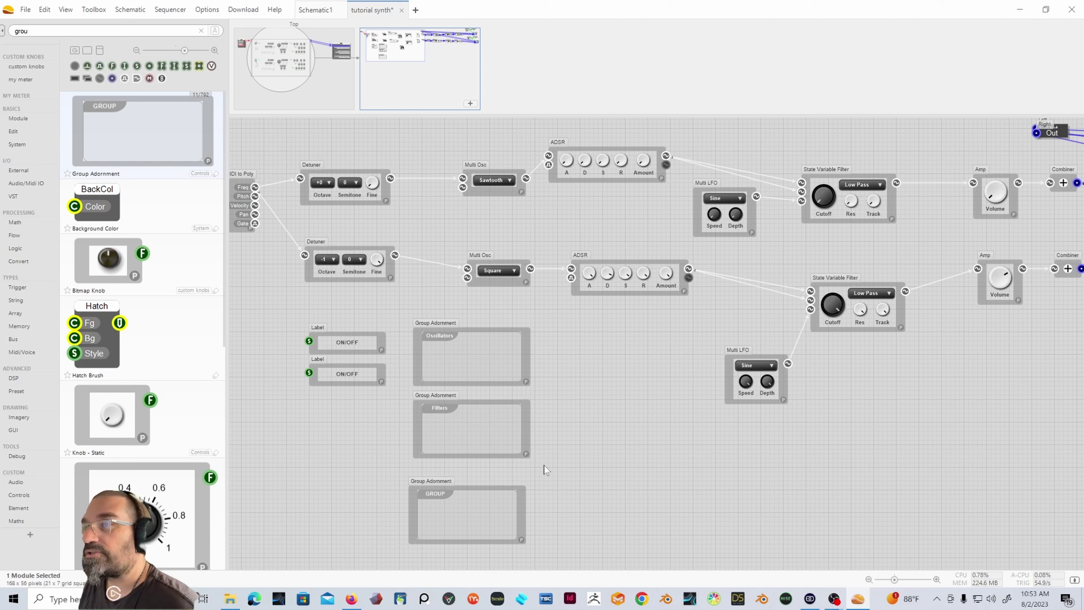
Step: Set the lowest group adornment's text to "Effects" and return to the top-level schematic
click(478, 492)
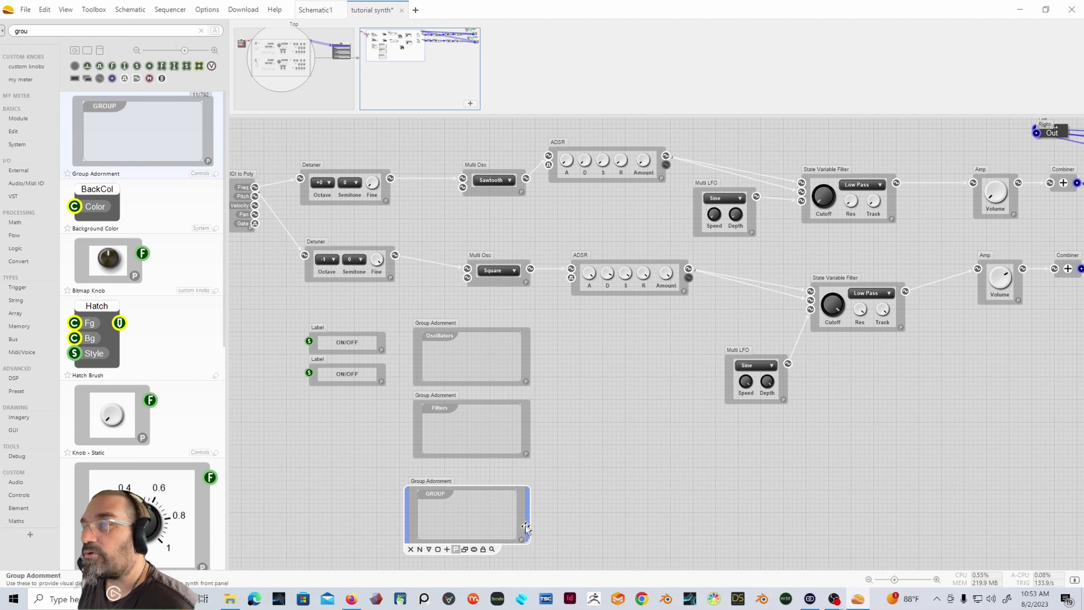
click(521, 541)
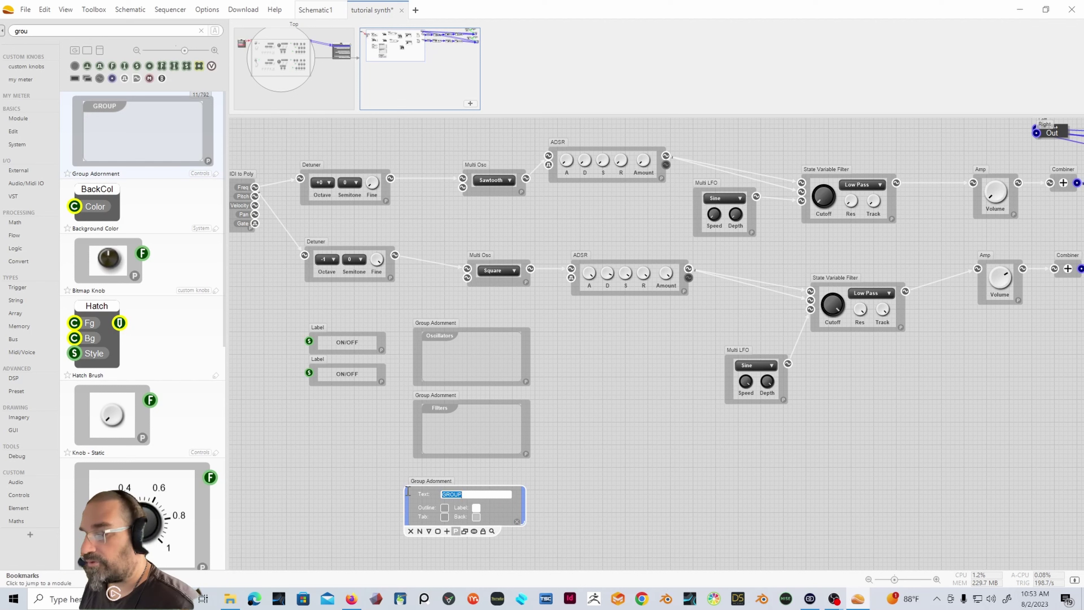
text(Effects)
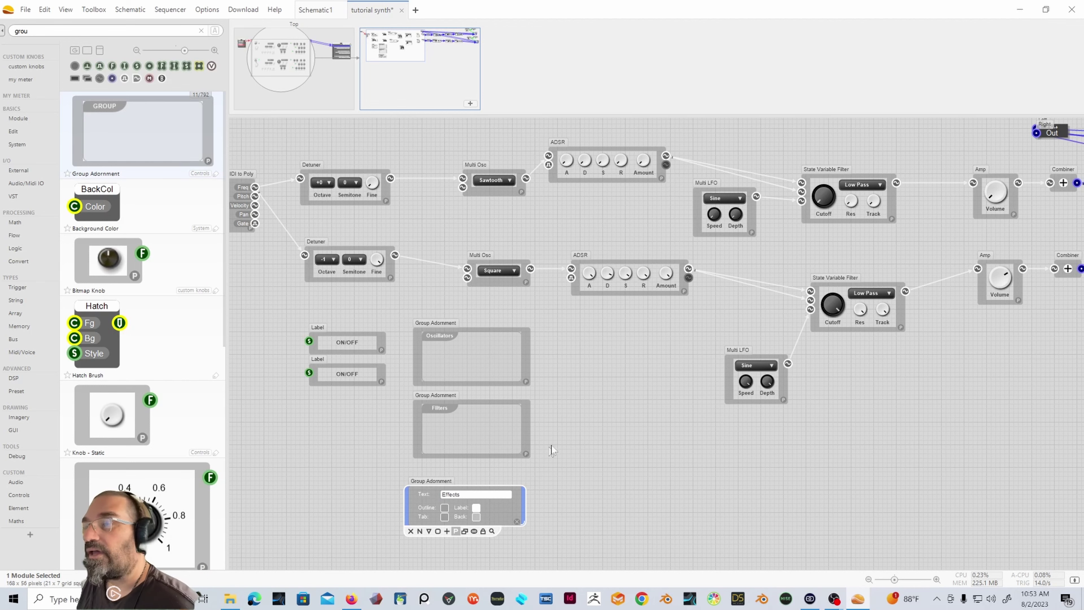
click(299, 67)
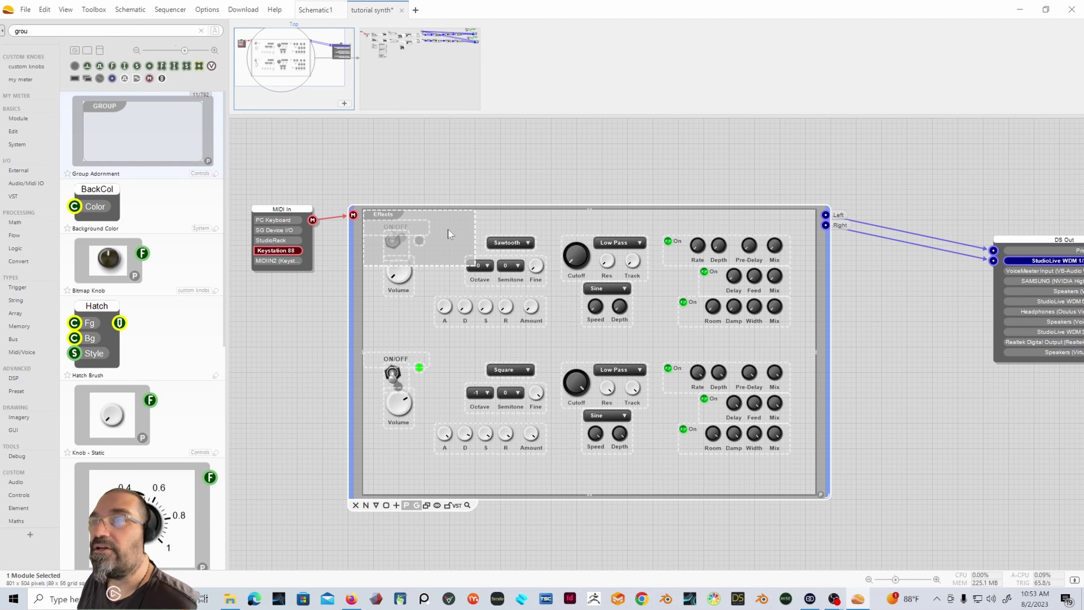
Step: Try to move and enlarge the Effects group adornment to frame both sections' effect controls
drag(444, 225, 737, 239)
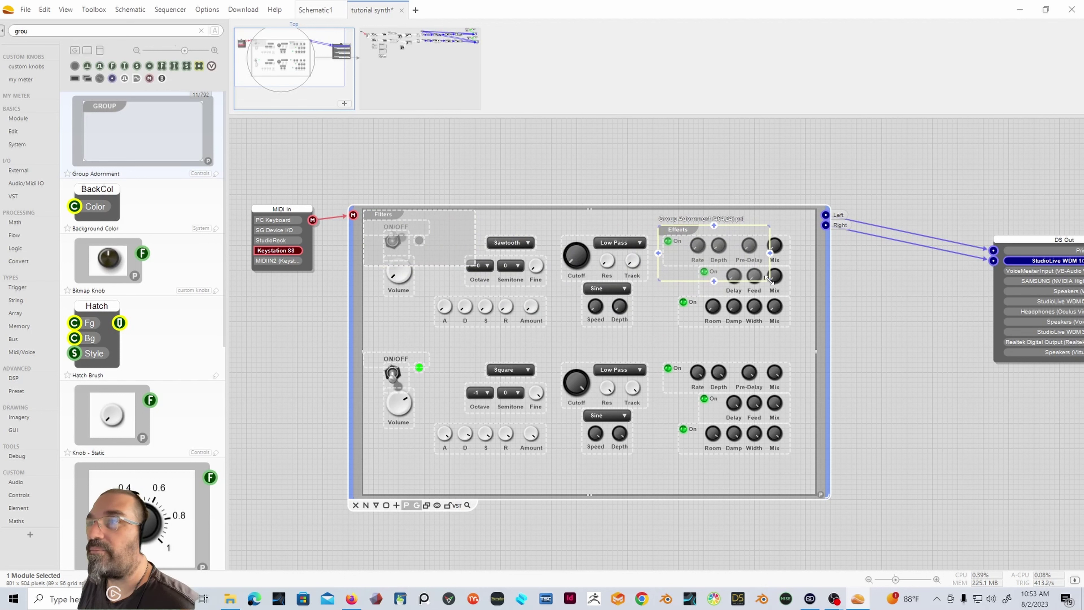
drag(769, 279, 805, 471)
drag(804, 470, 798, 464)
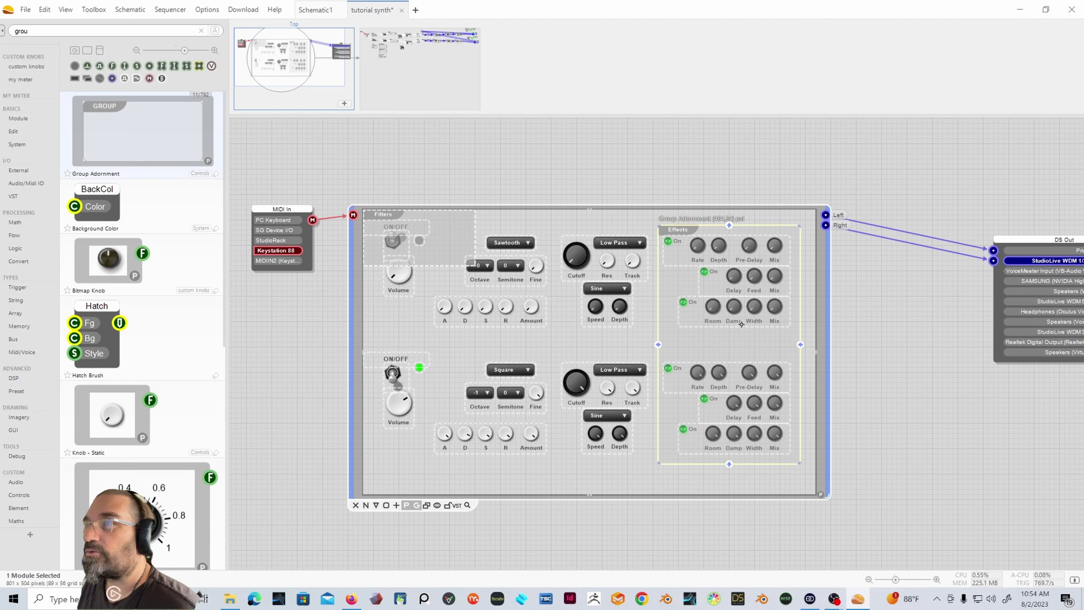
click(776, 348)
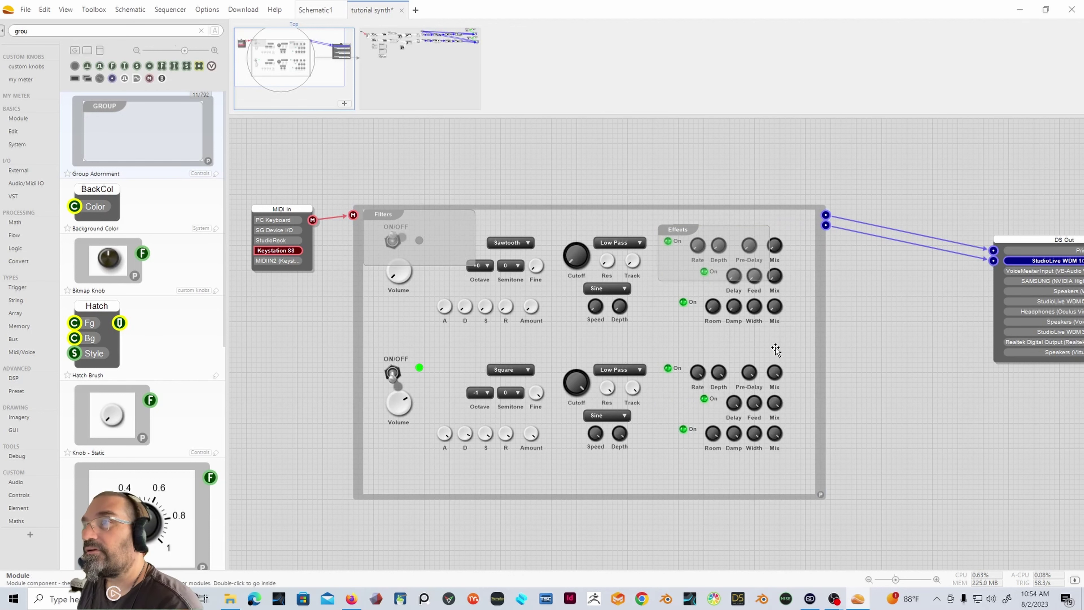
key(ctrl+z)
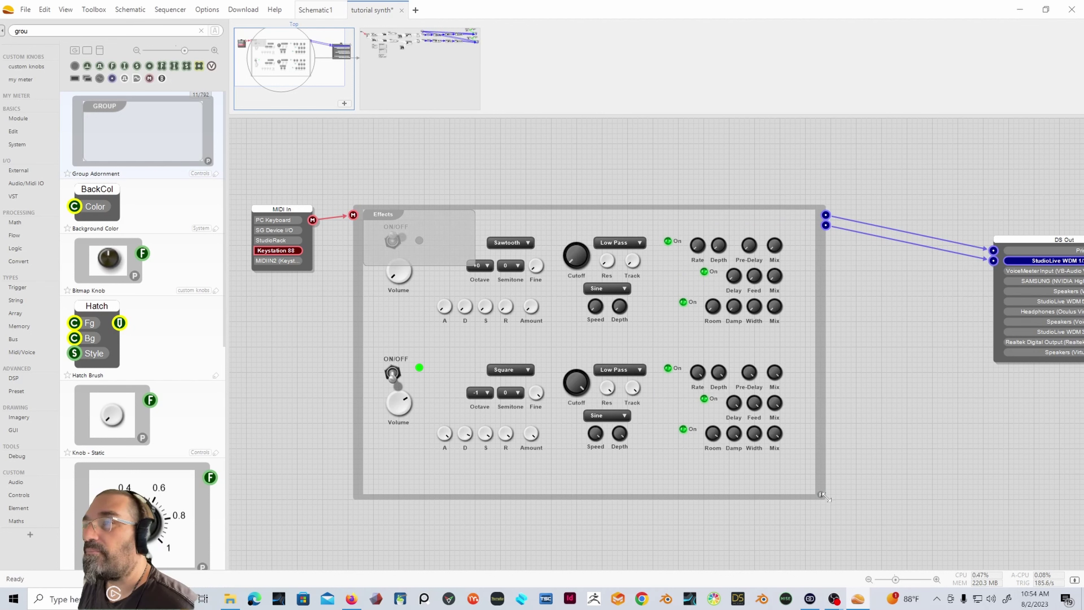
Step: Enlarge the synth module to about 954 × 549 pixels and shift both sections' effect groups and filter/LFO groups right into the new space
drag(821, 496, 923, 522)
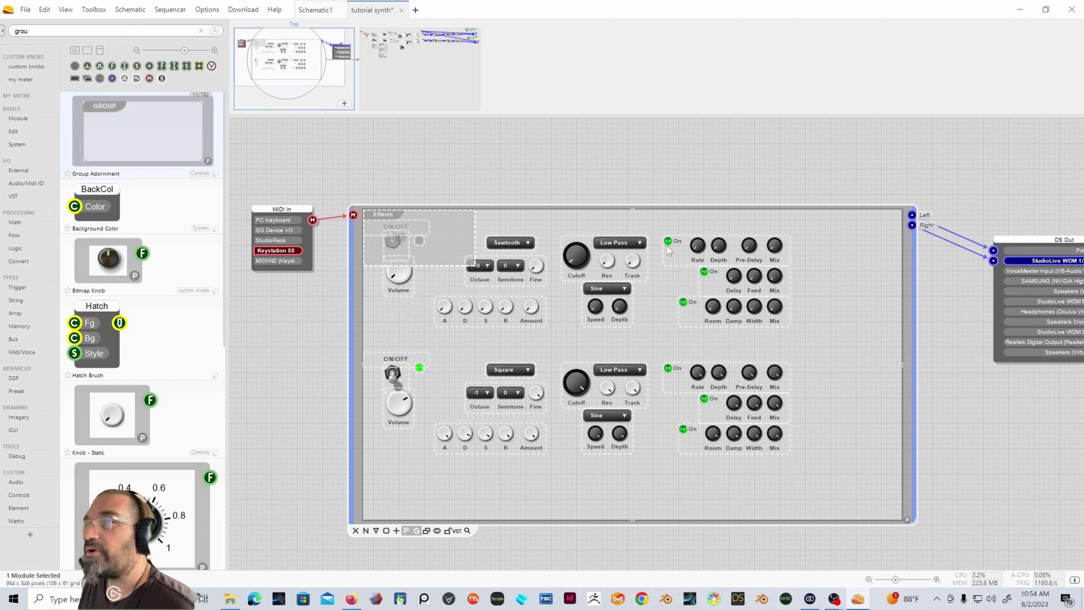
drag(661, 225, 792, 478)
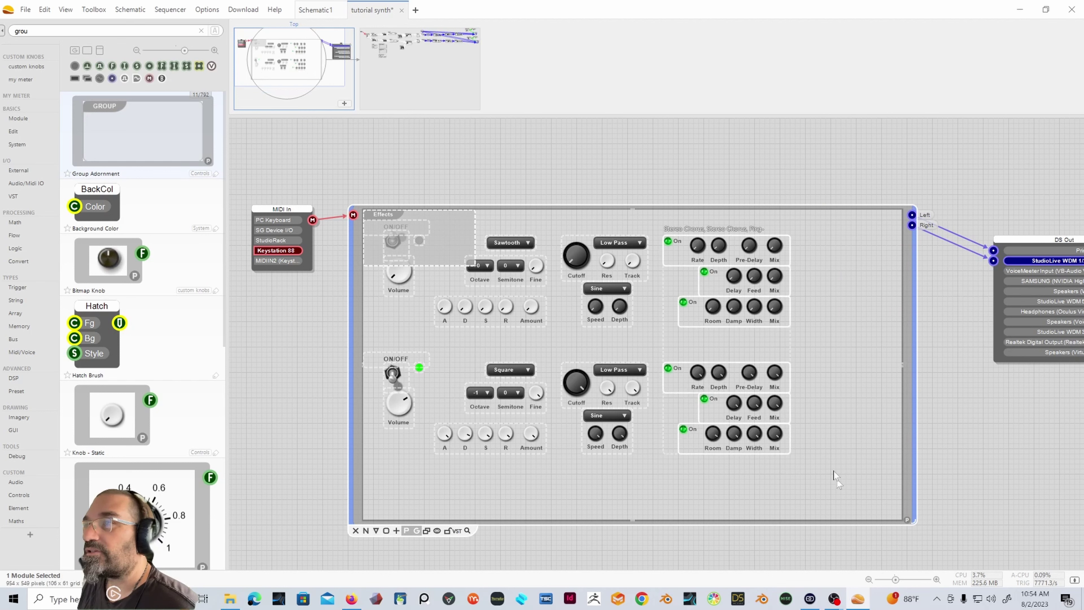
drag(705, 321, 754, 311)
drag(665, 222, 562, 433)
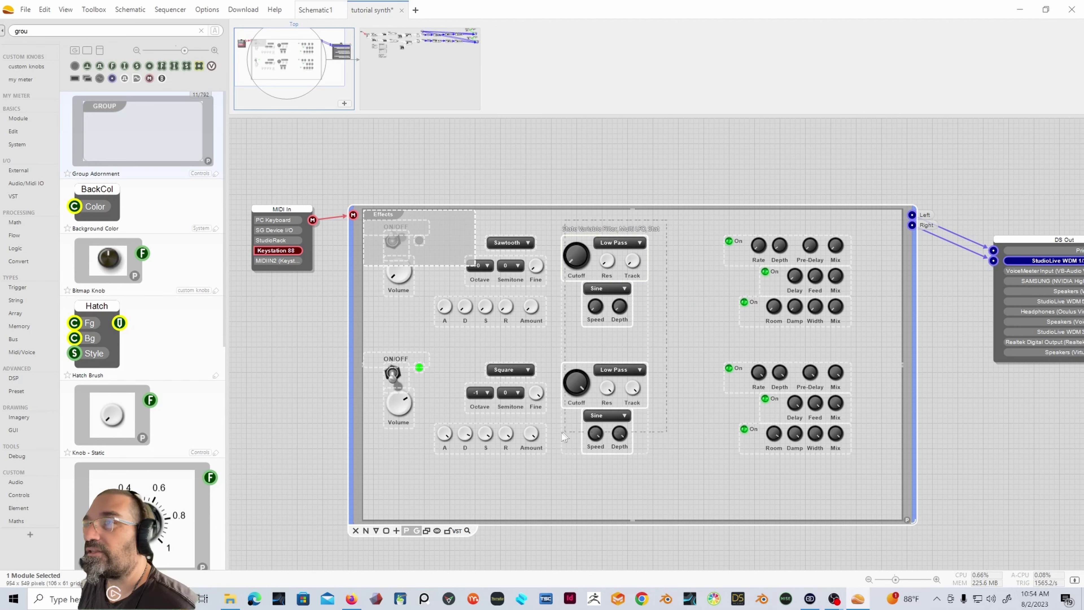
drag(601, 396, 631, 396)
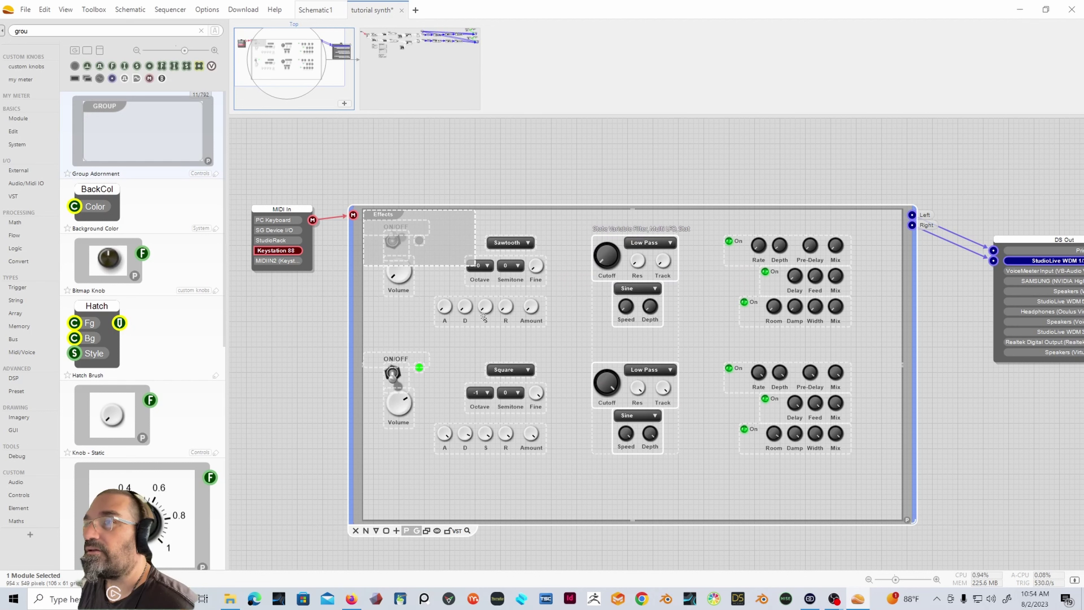
Step: Move the Effects group adornment onto the effect controls and enlarge it to frame both sections' effects
click(514, 217)
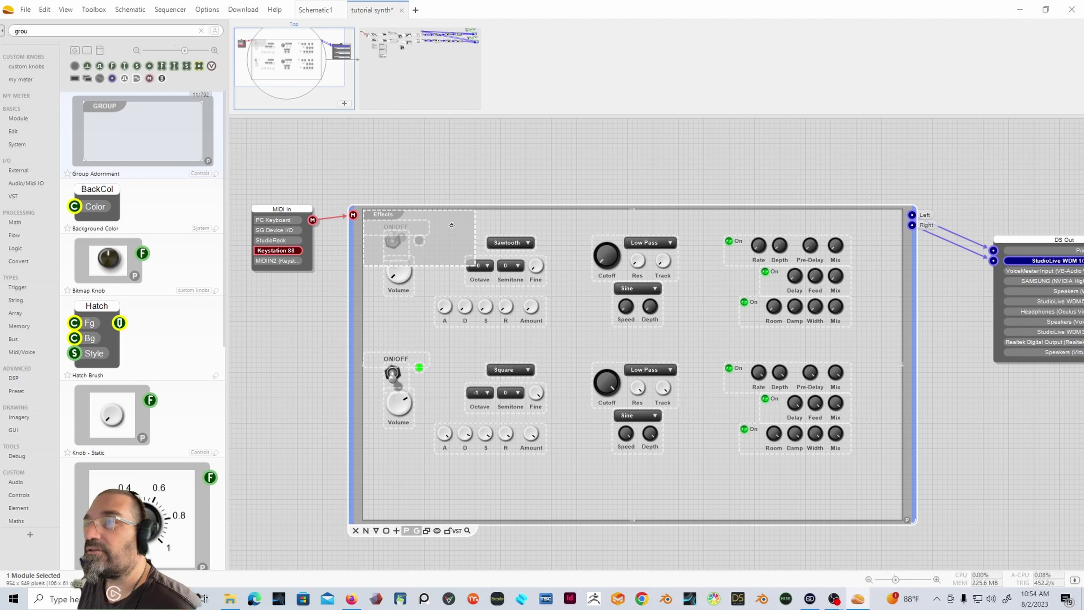
click(437, 229)
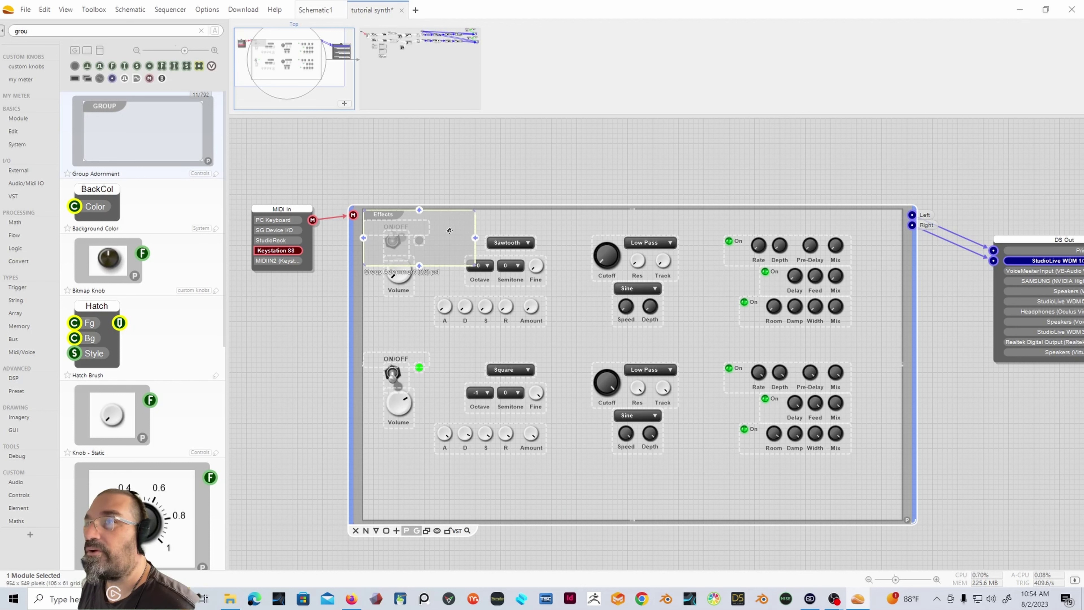
drag(450, 231, 804, 240)
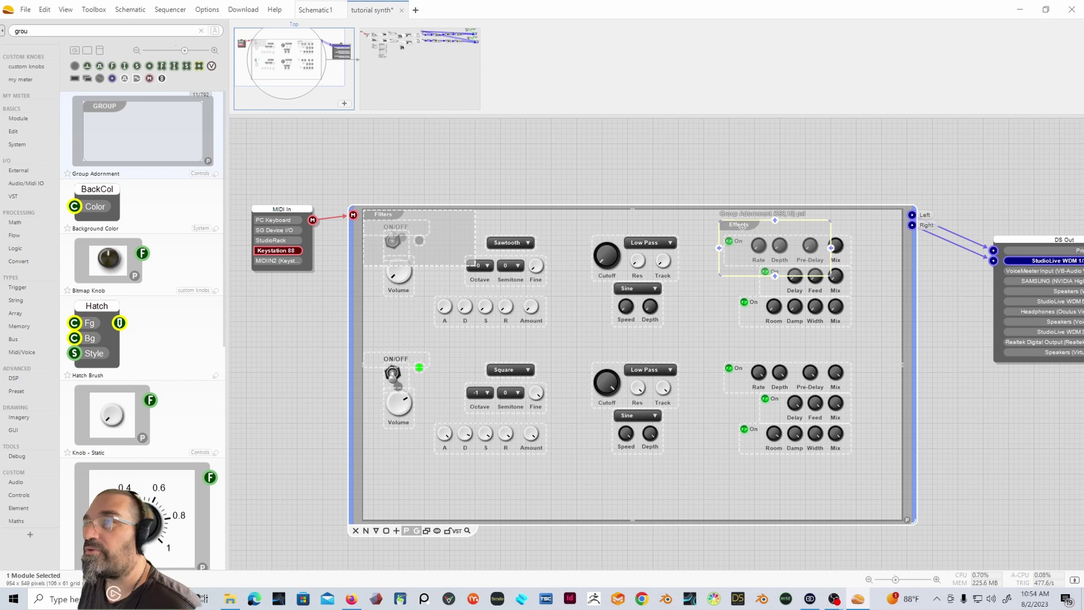
drag(830, 275, 857, 460)
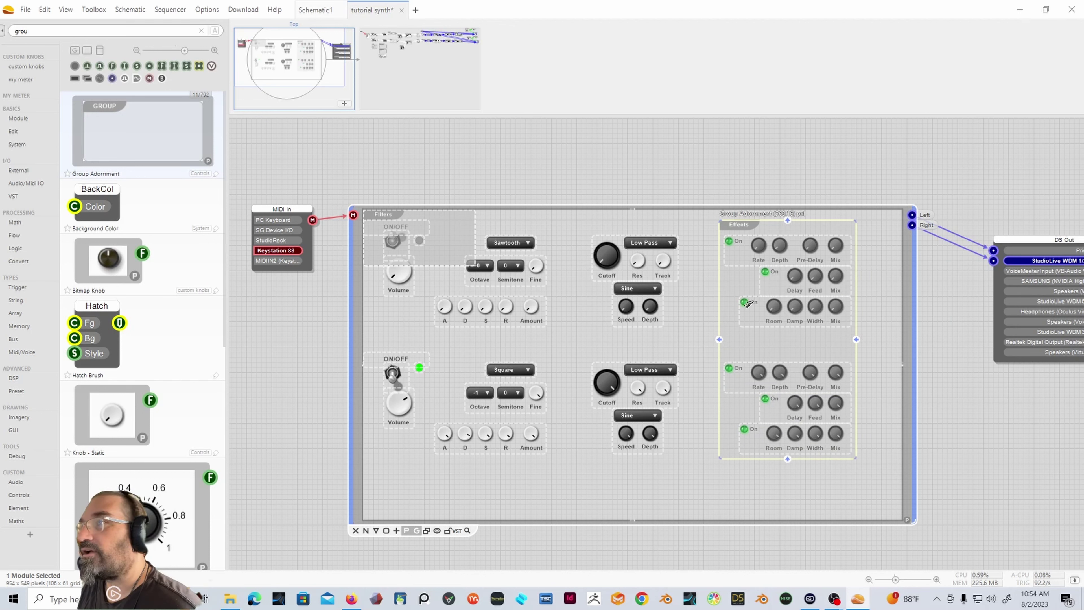
click(876, 339)
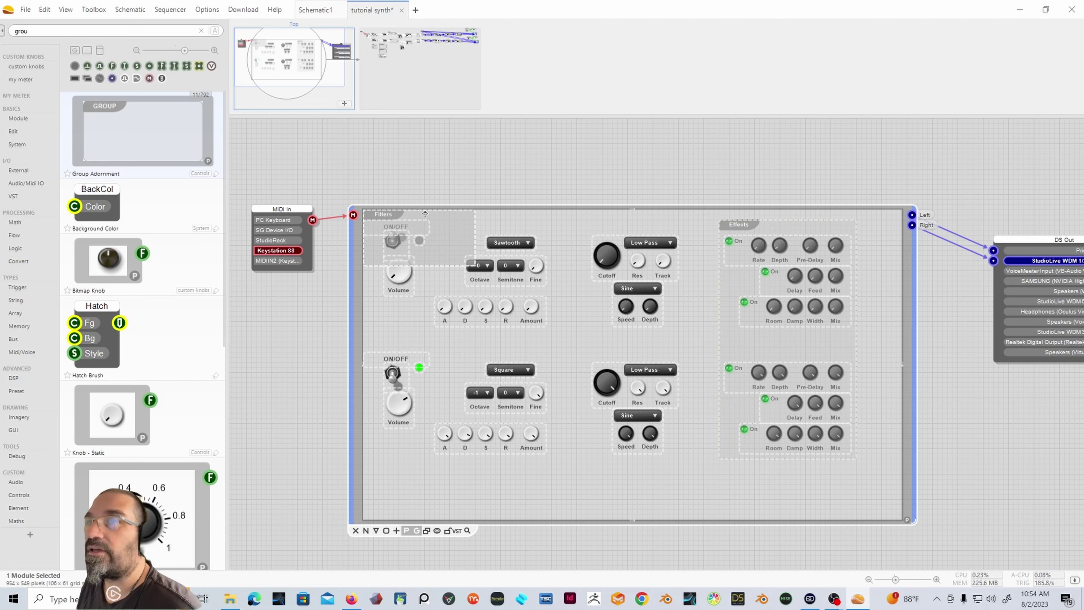
Step: Reposition and enlarge the Filters adornment around both sections' filter and LFO controls, and the Oscillators adornment around both sections' oscillator and ADSR controls
click(445, 236)
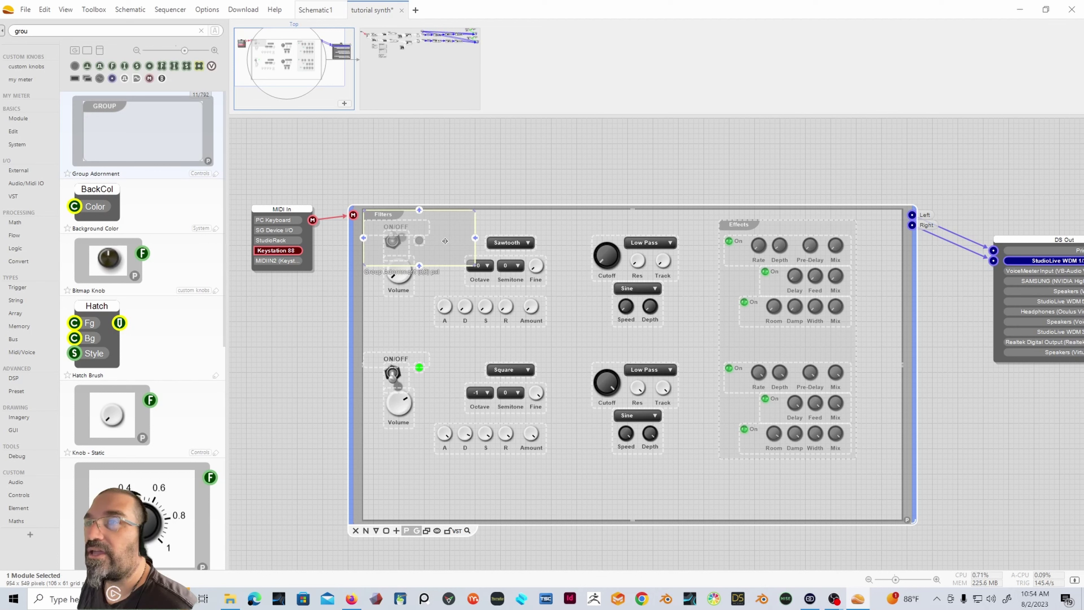
drag(445, 242, 682, 457)
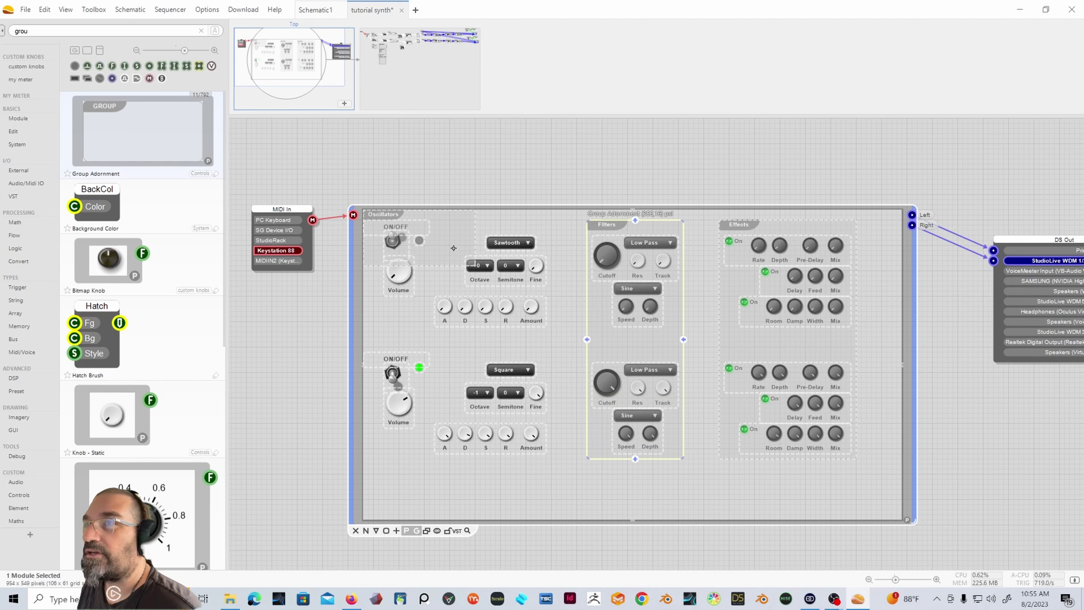
click(436, 231)
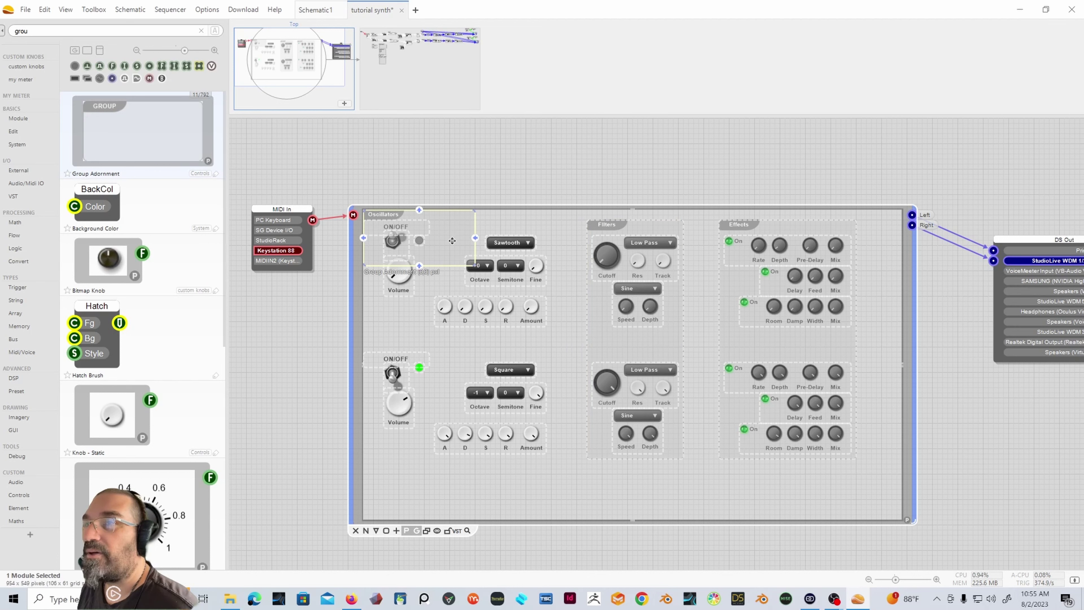
drag(452, 241, 553, 459)
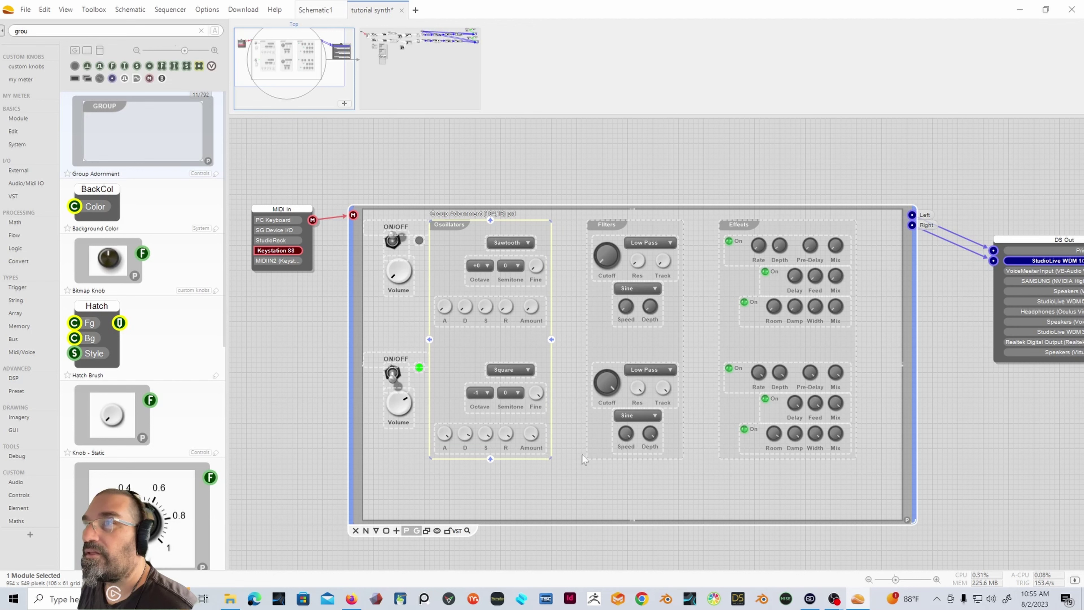
click(551, 164)
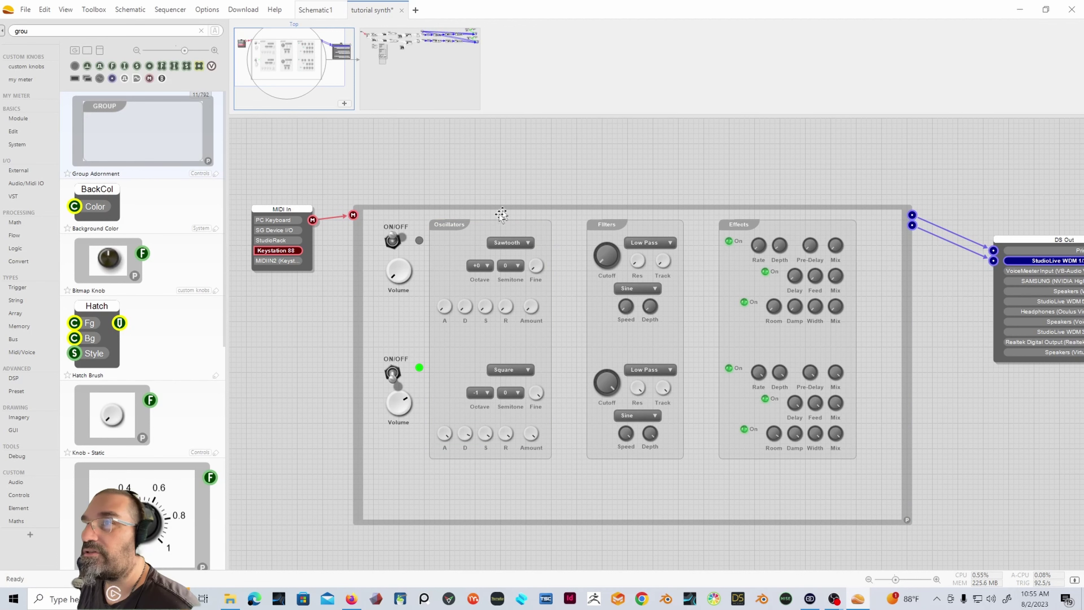
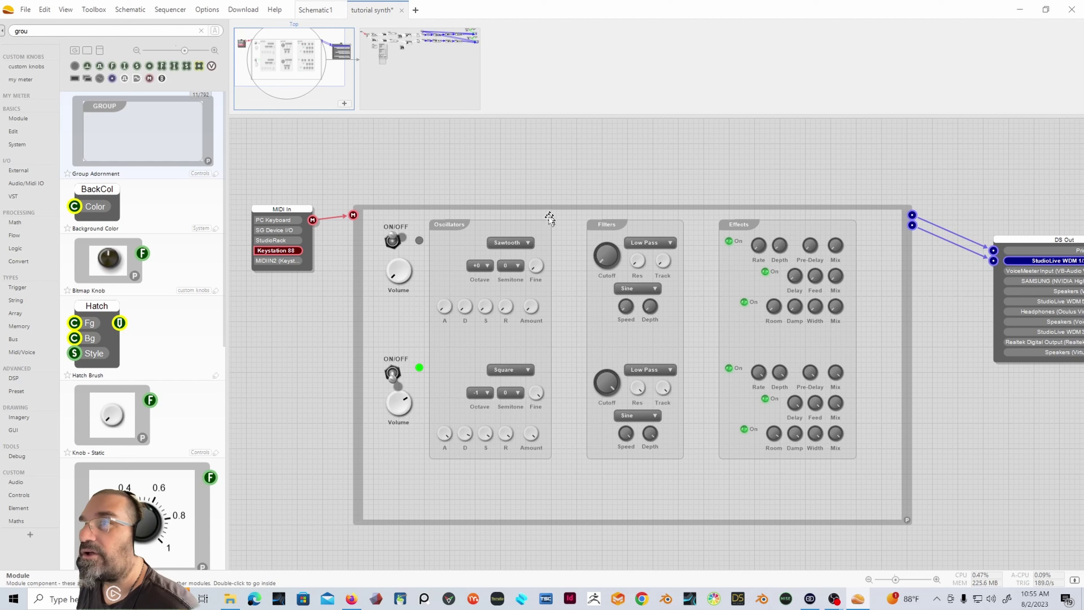
Step: Send the Oscillators, Filters and Effects group adornments to the back, behind their controls
click(565, 234)
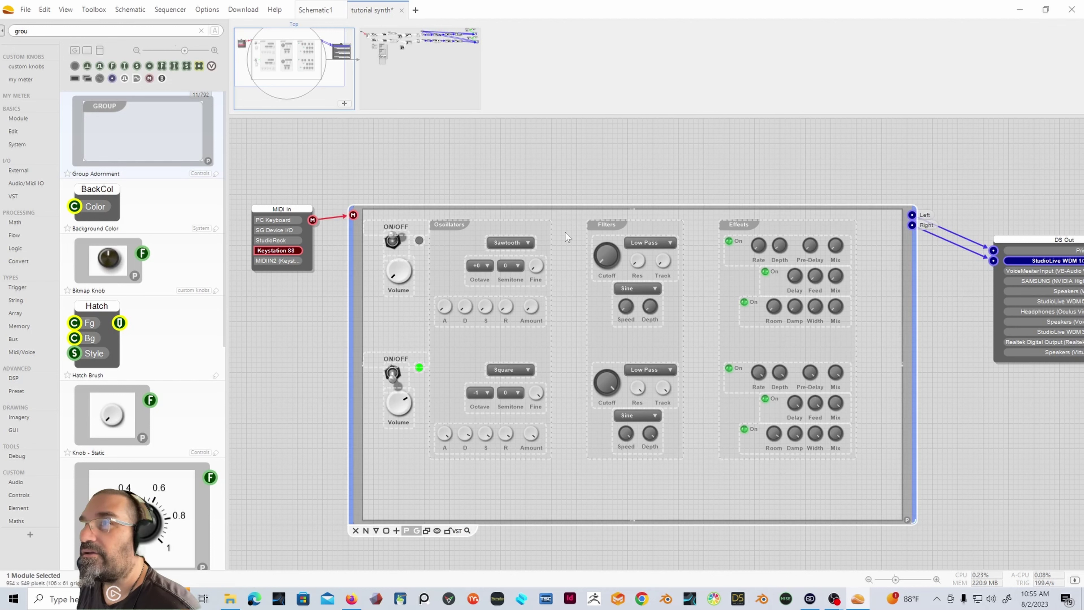
click(446, 244)
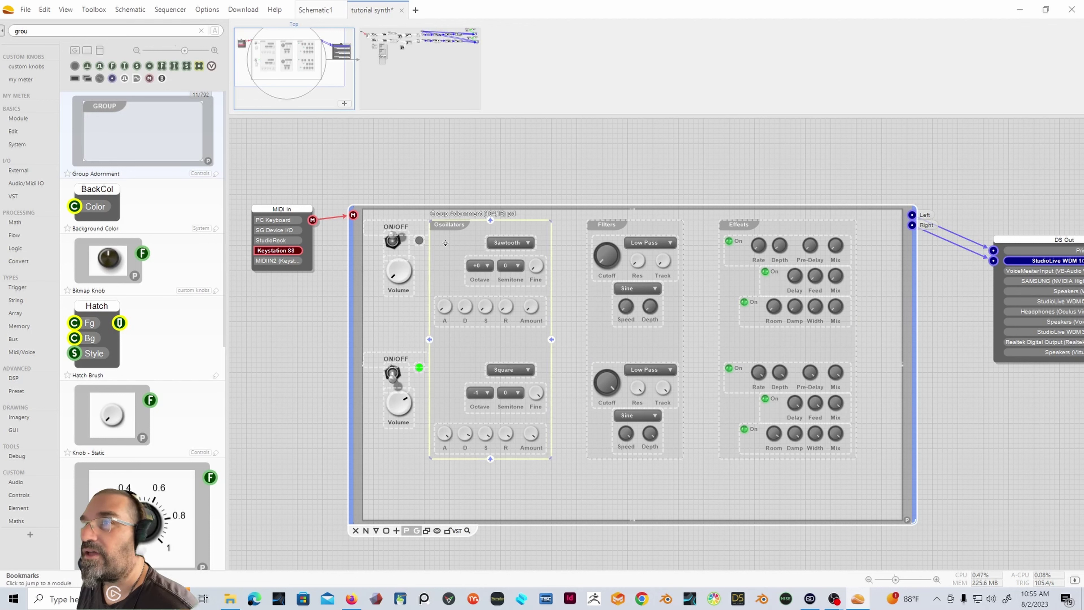
right_click(445, 242)
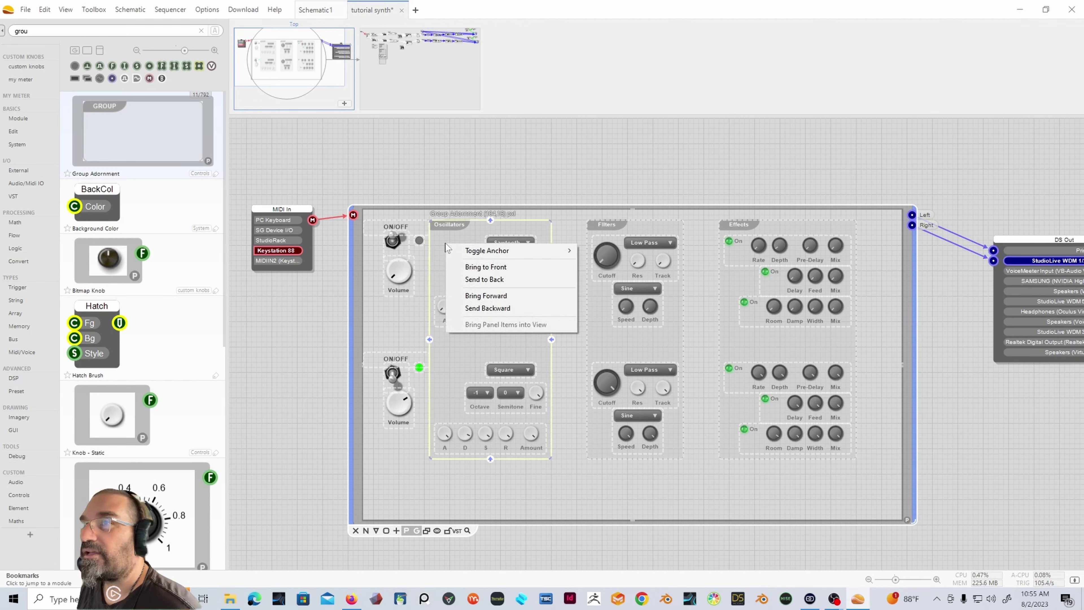
click(471, 281)
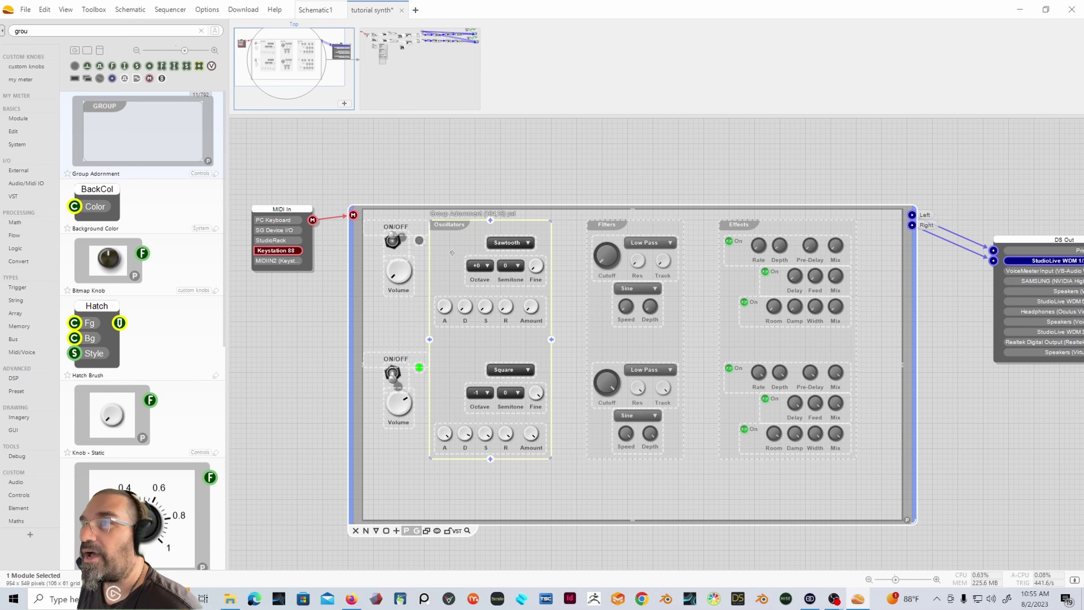
right_click(641, 344)
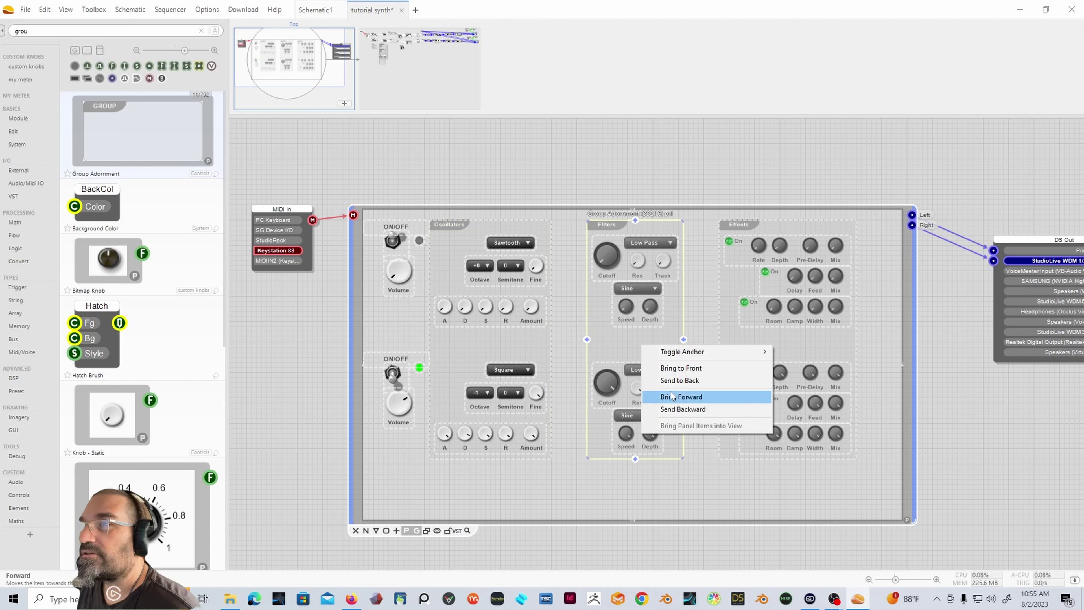
click(680, 380)
click(792, 346)
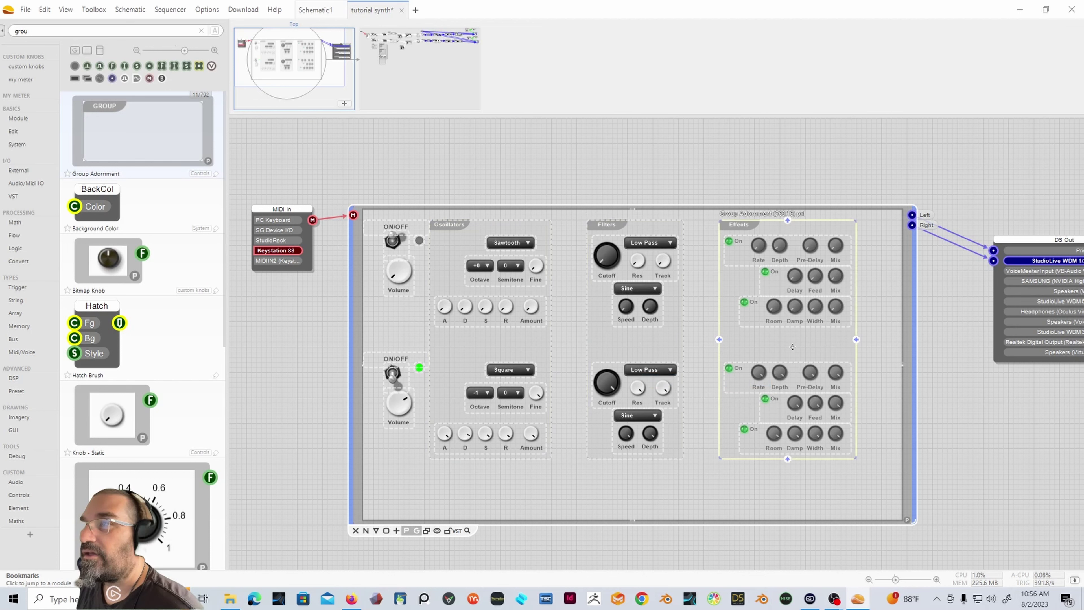
right_click(792, 347)
click(812, 381)
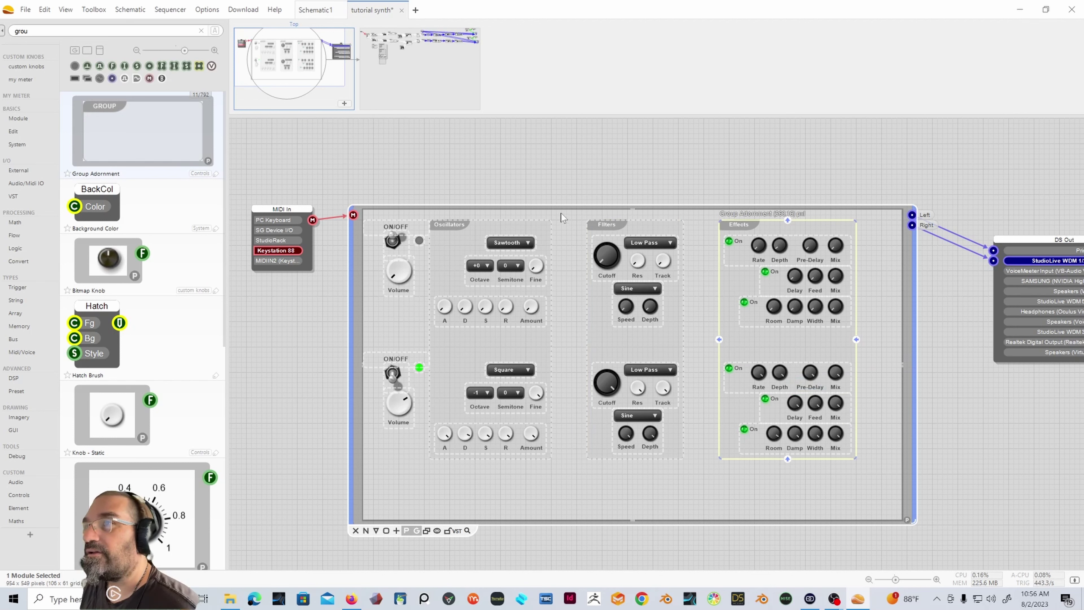
Step: Shift the Filters frame with its controls, and the Effects frame with its controls, left to close the gaps between the framed groups
drag(561, 212, 703, 472)
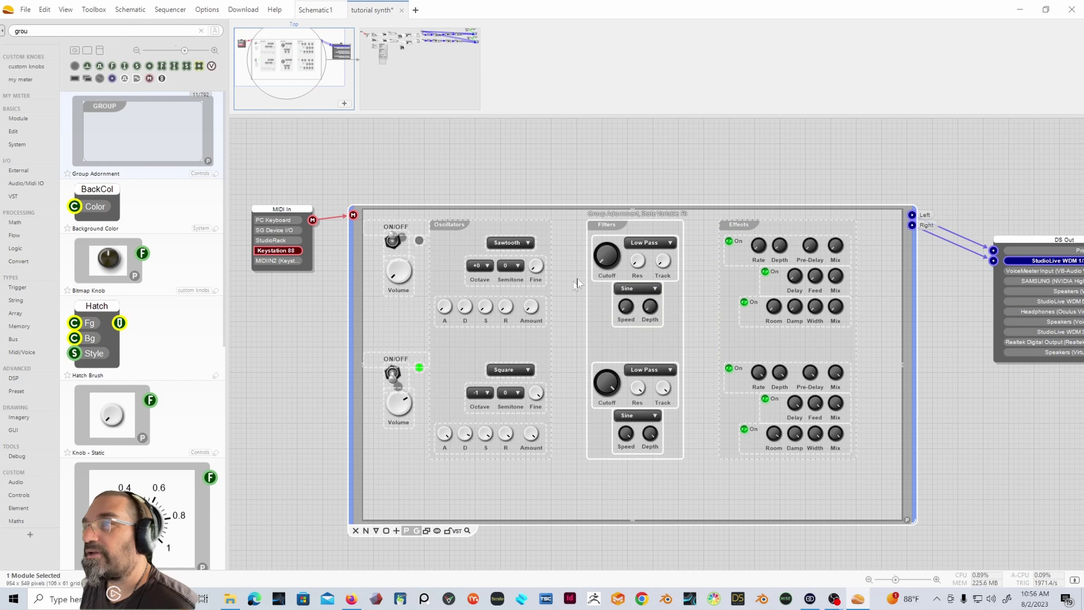
drag(663, 345, 612, 344)
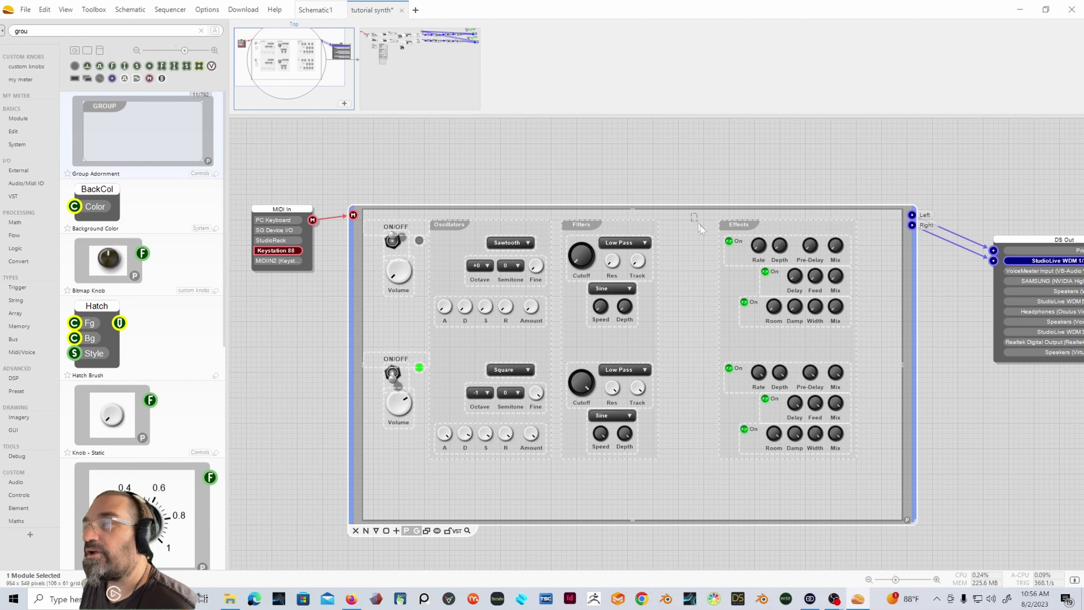
click(718, 346)
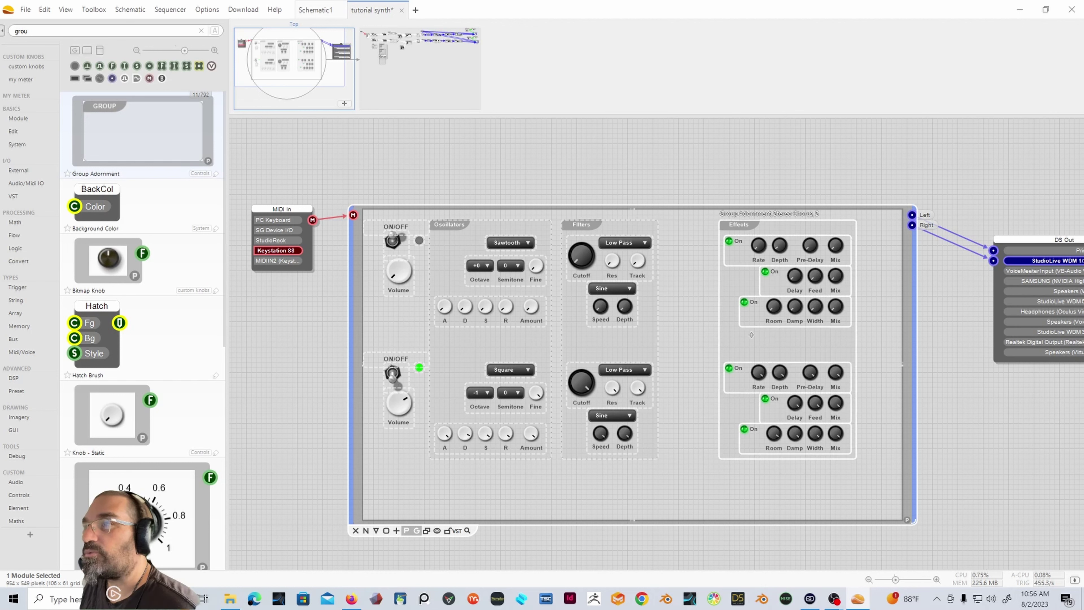
drag(753, 337, 703, 338)
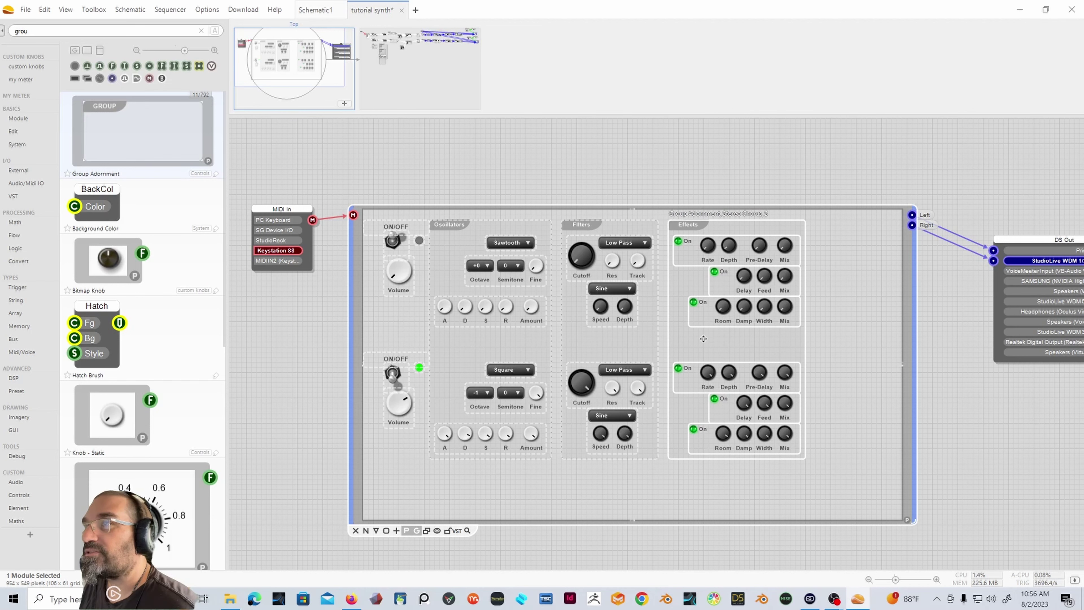
click(842, 367)
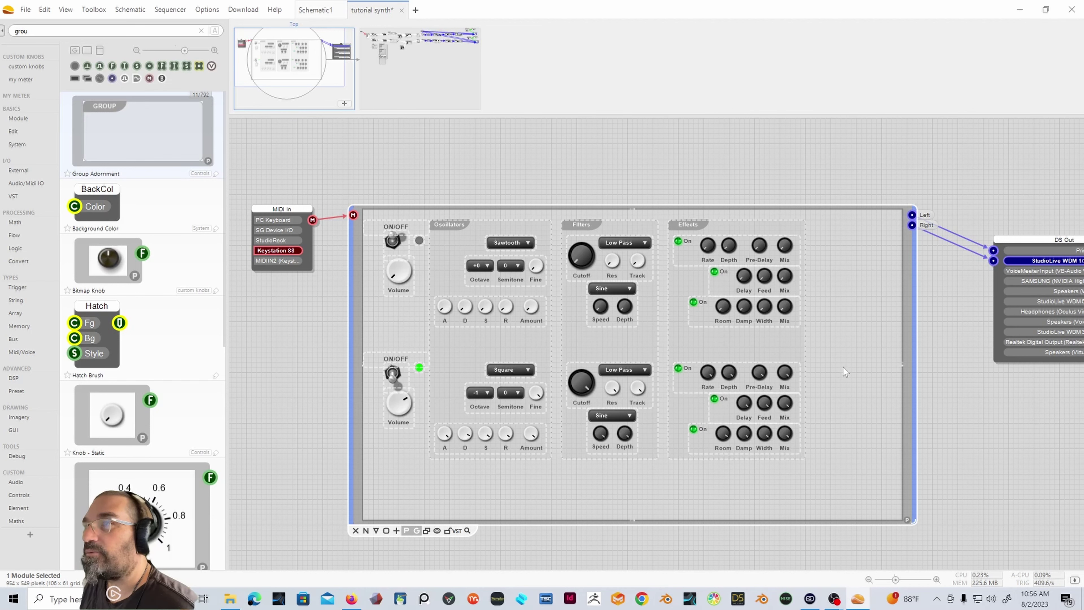
click(795, 176)
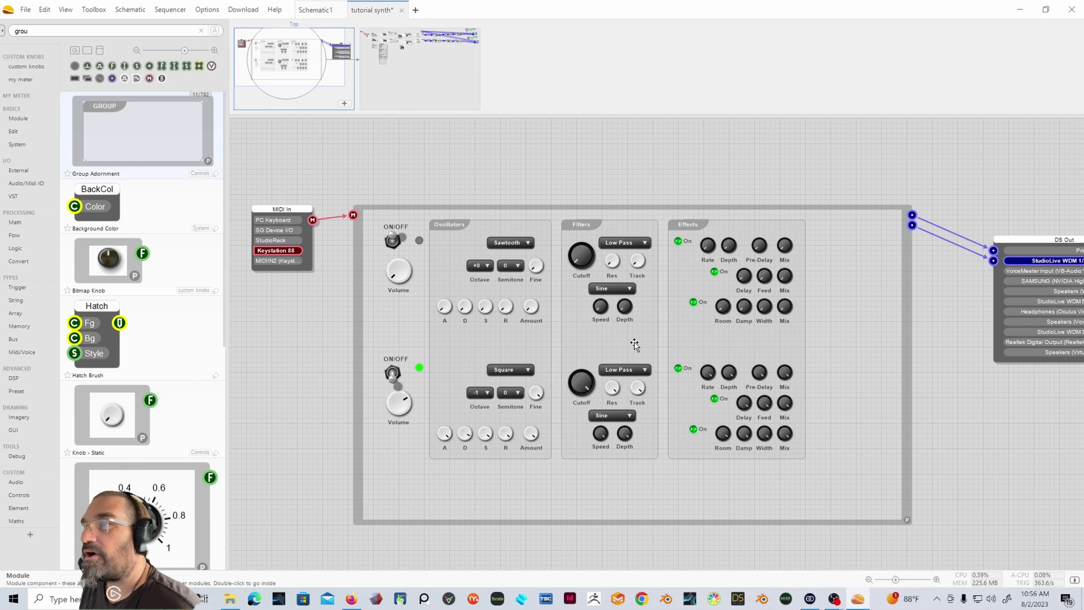
click(512, 338)
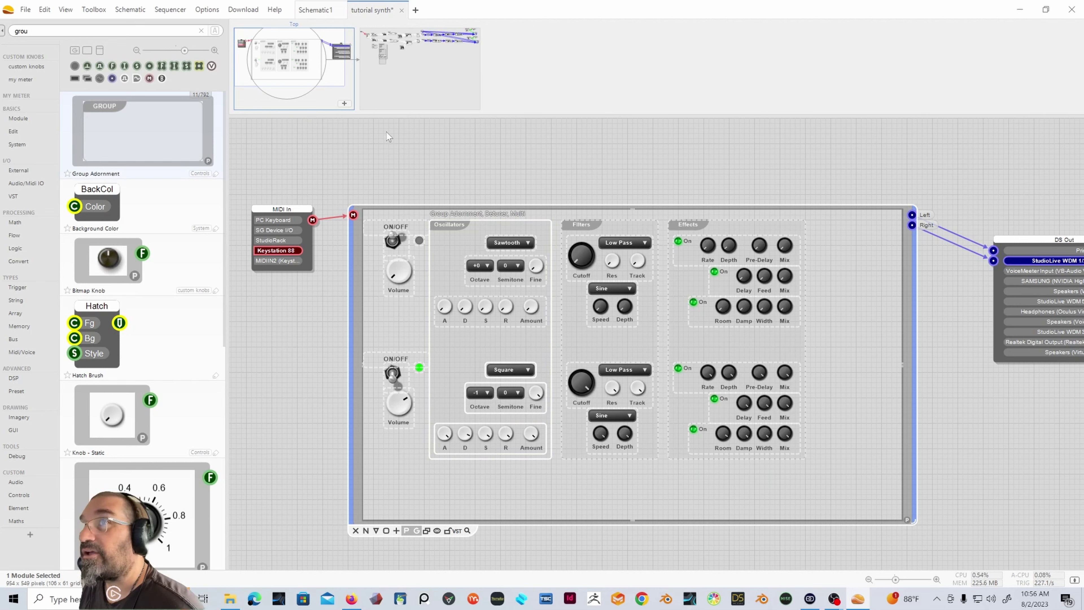
click(539, 460)
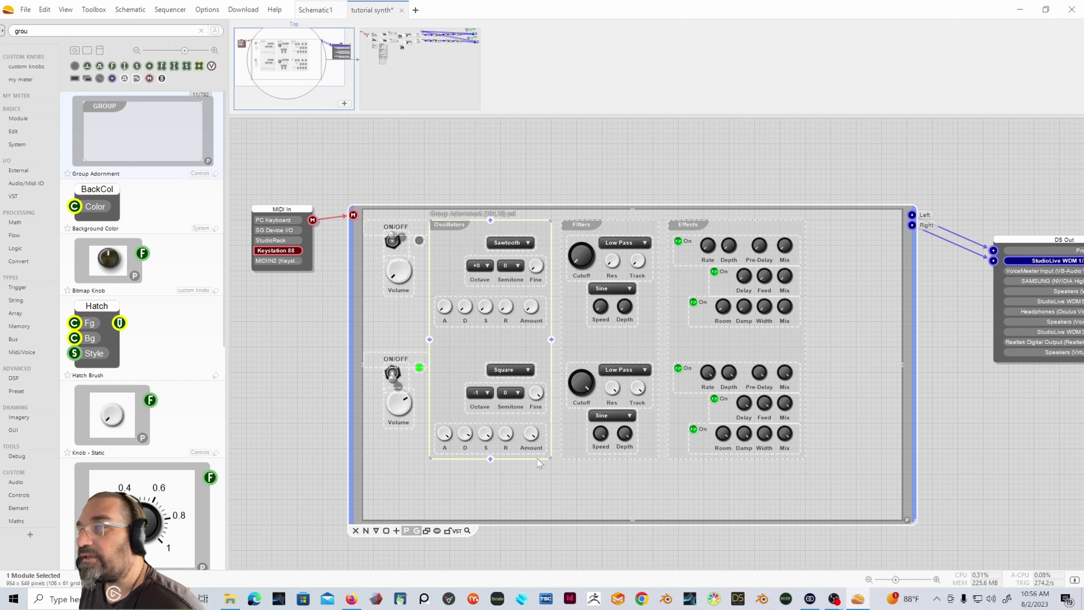
click(515, 468)
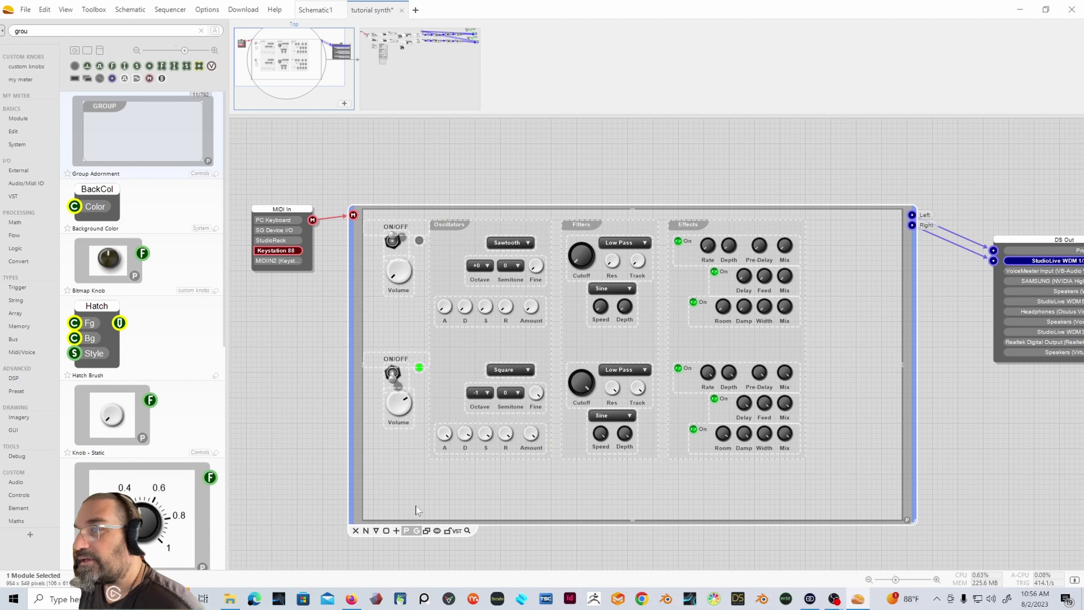
Step: Enter the synth module's schematic and spread the three overlapping group adornments apart
click(423, 67)
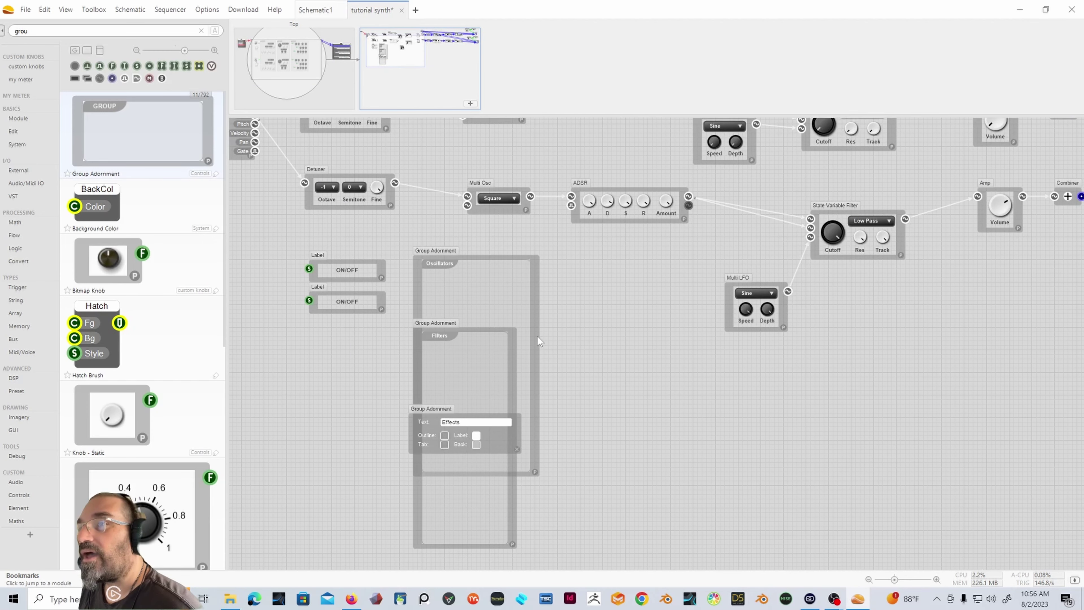
drag(476, 436, 635, 397)
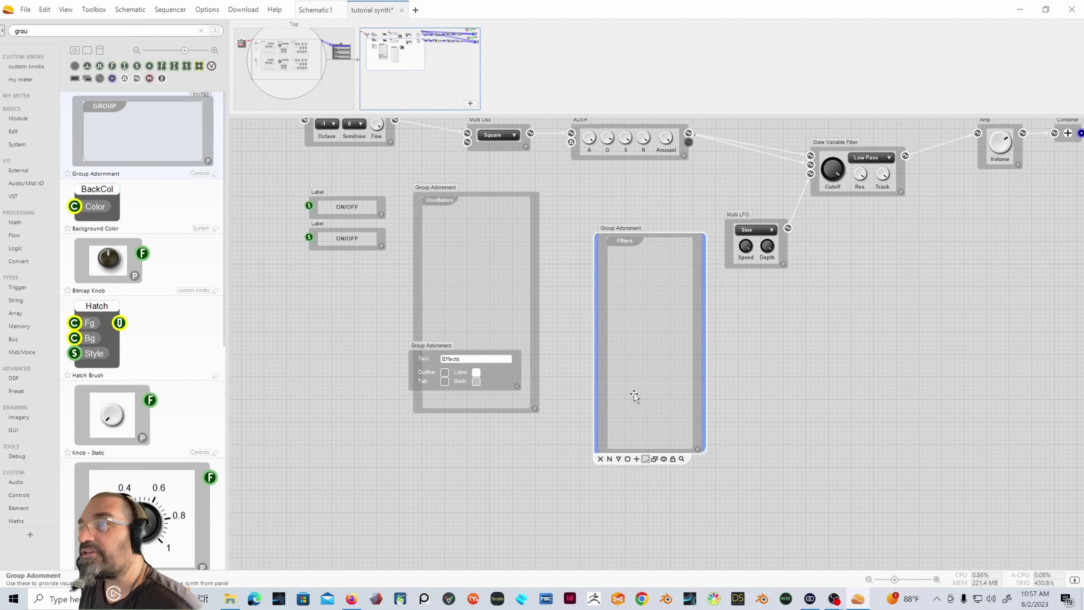
drag(486, 290, 530, 283)
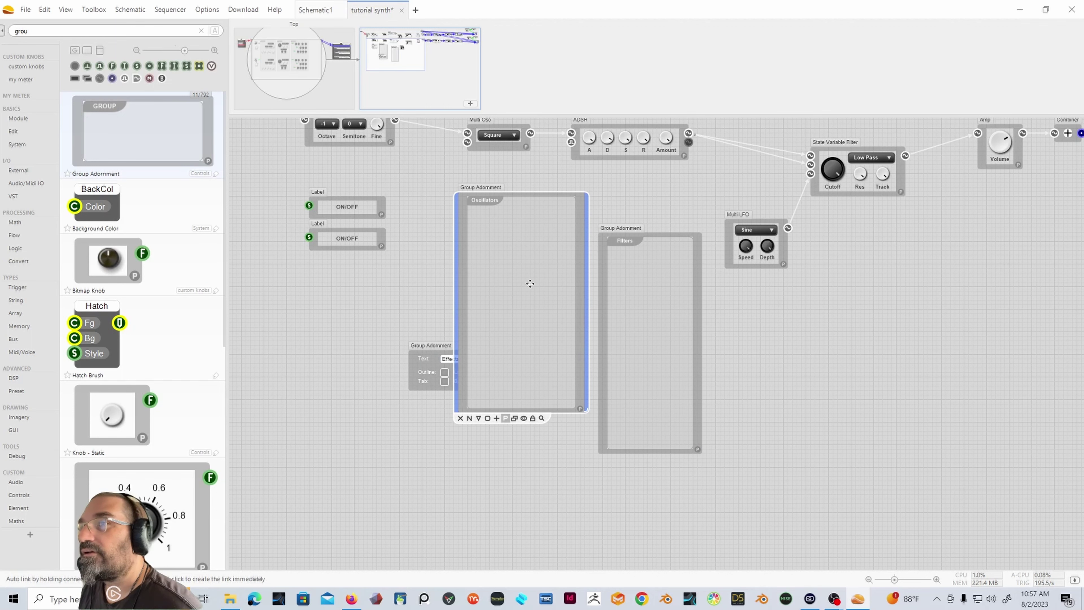
drag(437, 358, 357, 344)
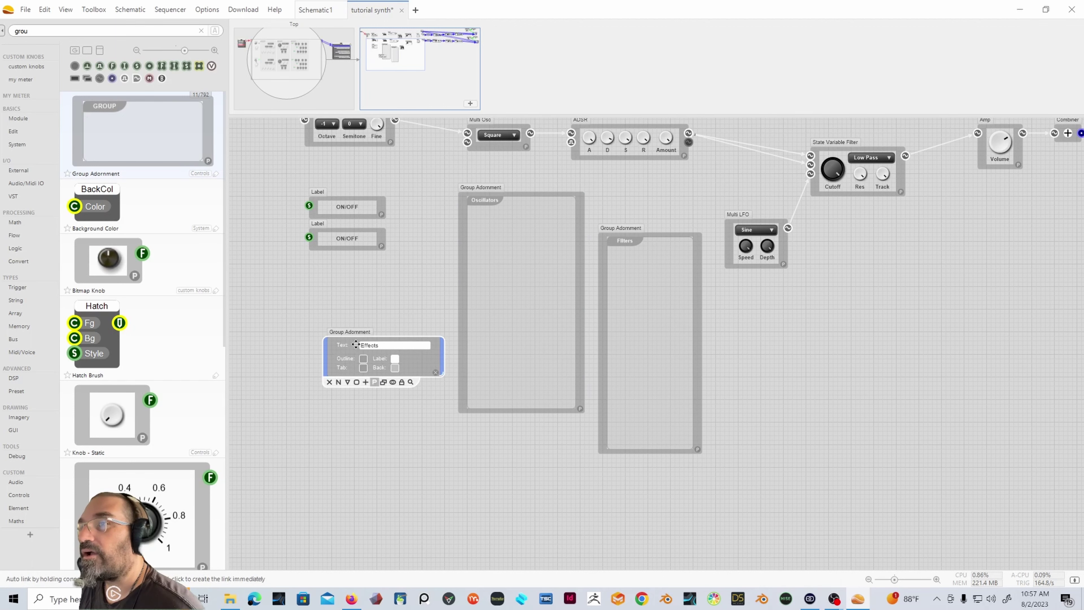
Step: Close the Effects group adornment's properties and hide it from the synth's front panel
click(435, 372)
drag(431, 371, 405, 293)
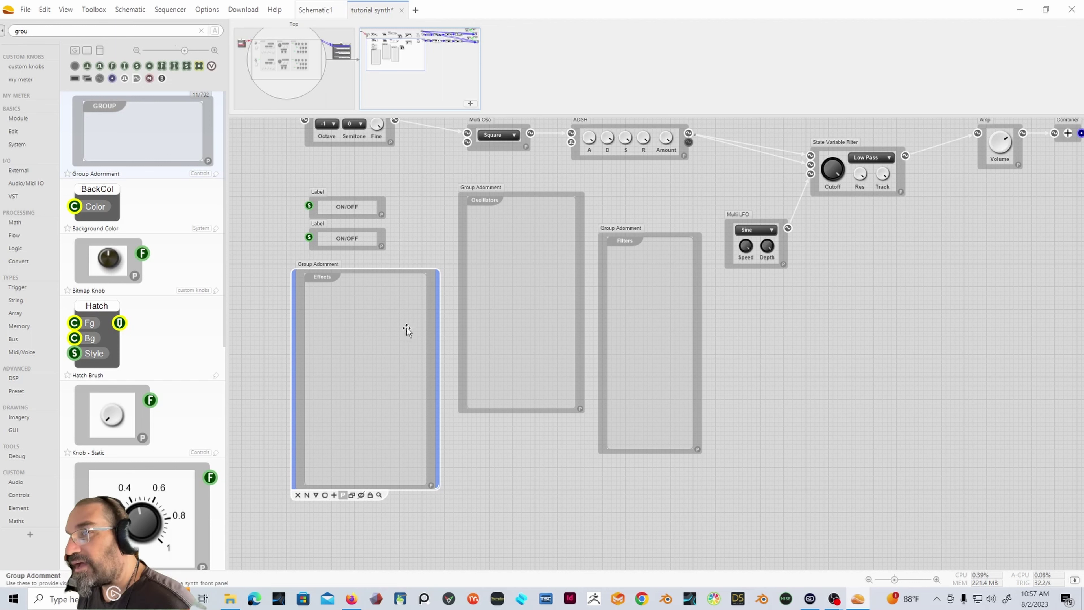
click(313, 64)
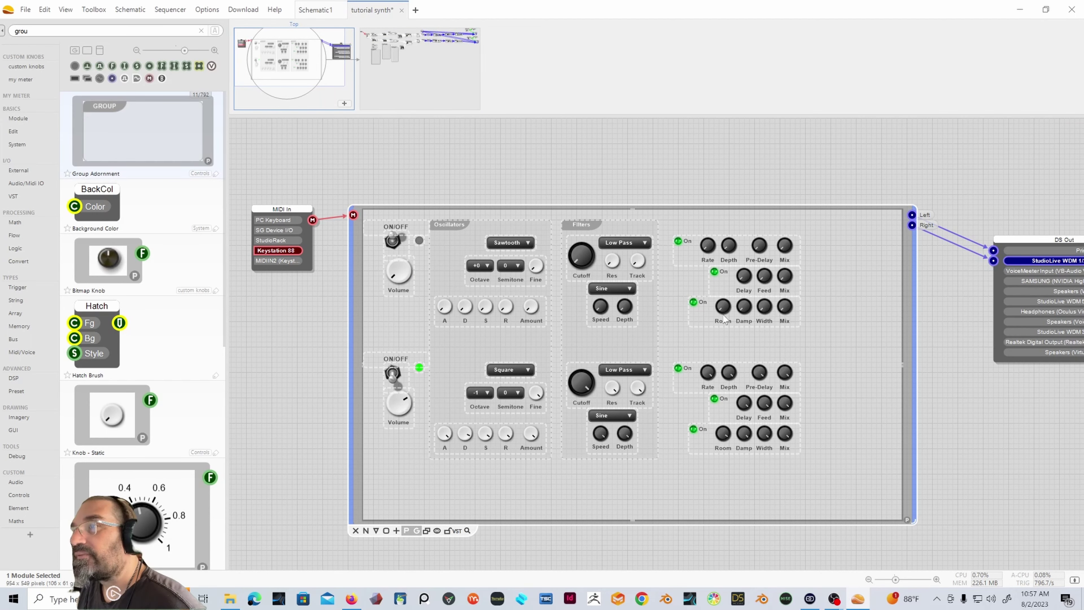
Step: Hide the Oscillators and Filters group adornments from the synth's front panel within the synth module's schematic
click(404, 79)
click(531, 361)
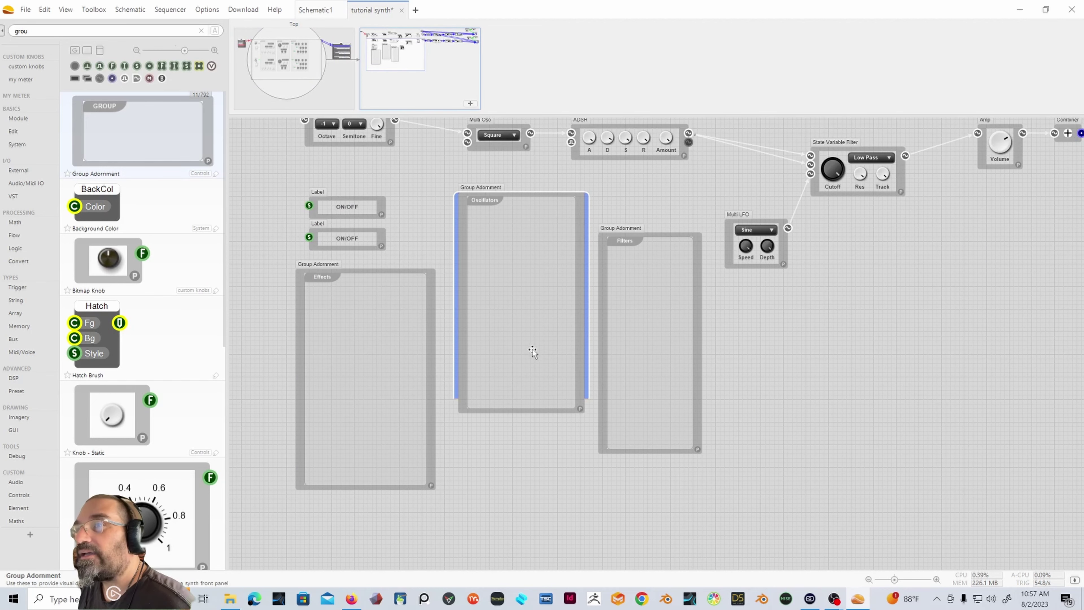
click(641, 406)
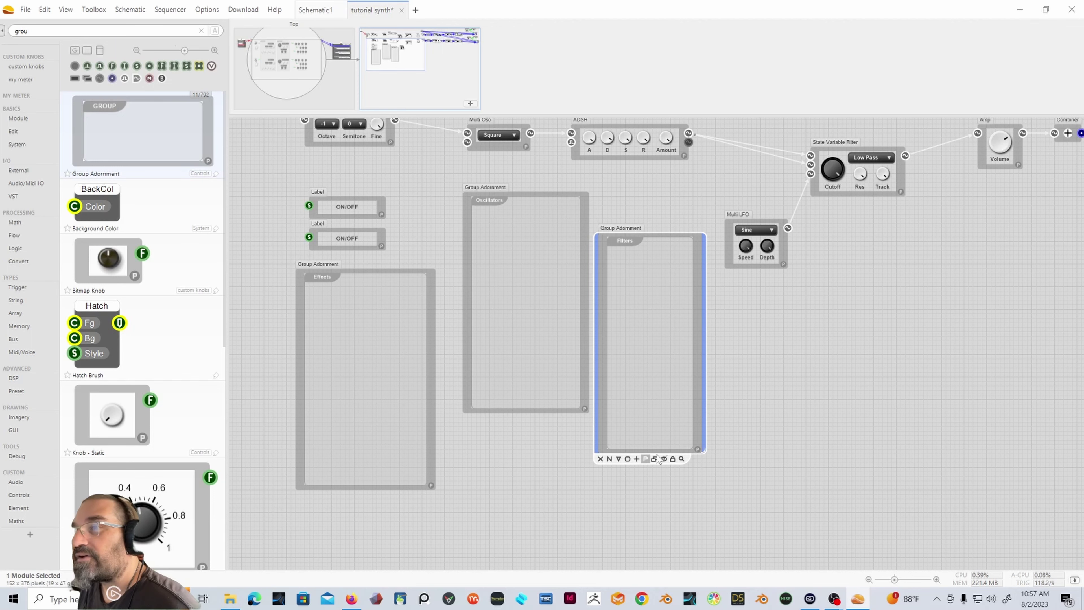
Step: Move all of the second oscillator's front-panel controls, including its switch and effects, up closer to the first oscillator's row
click(298, 70)
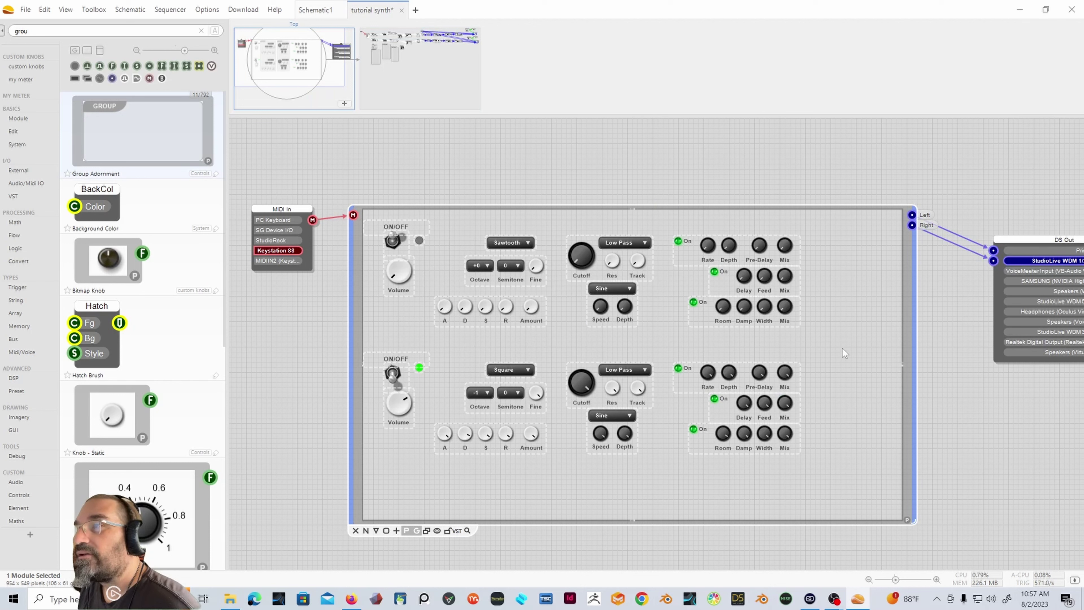
drag(847, 351, 384, 465)
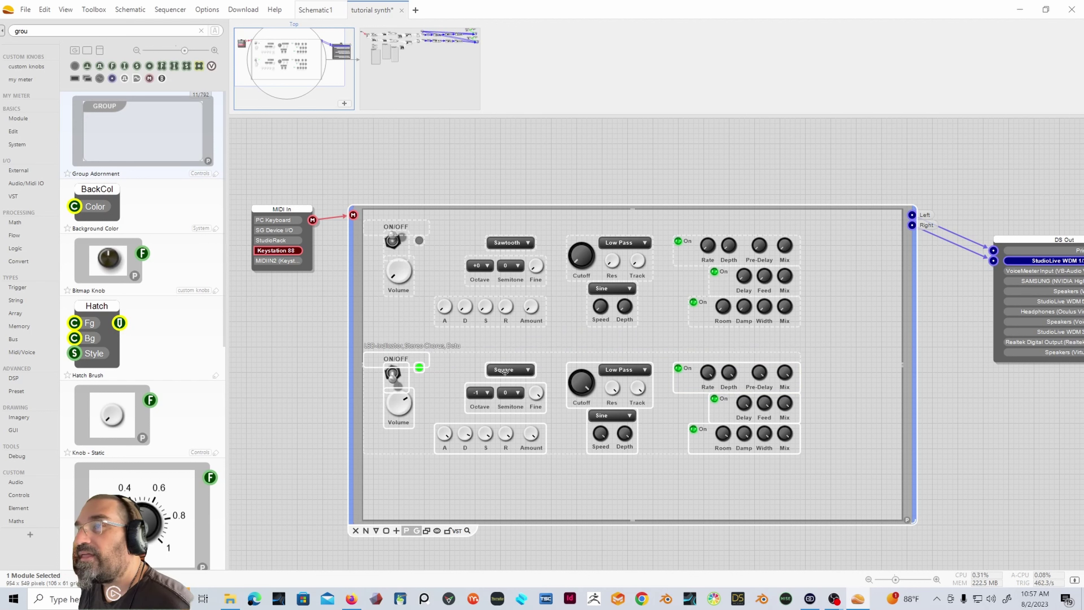
drag(505, 372, 504, 355)
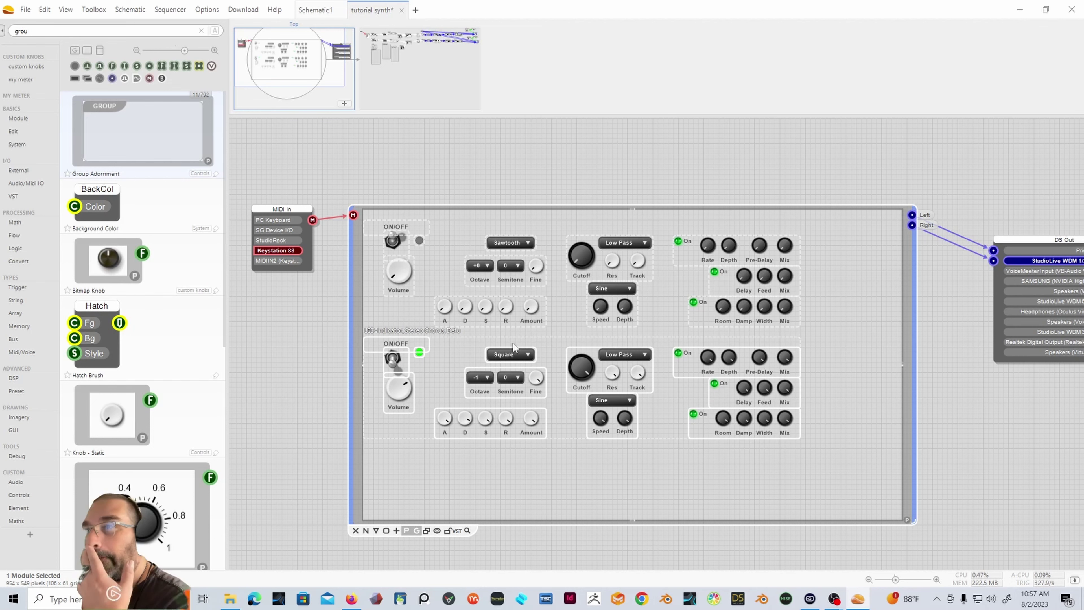
Step: Show the Effects, Oscillators and Filters group adornments on the synth's front panel again
click(444, 88)
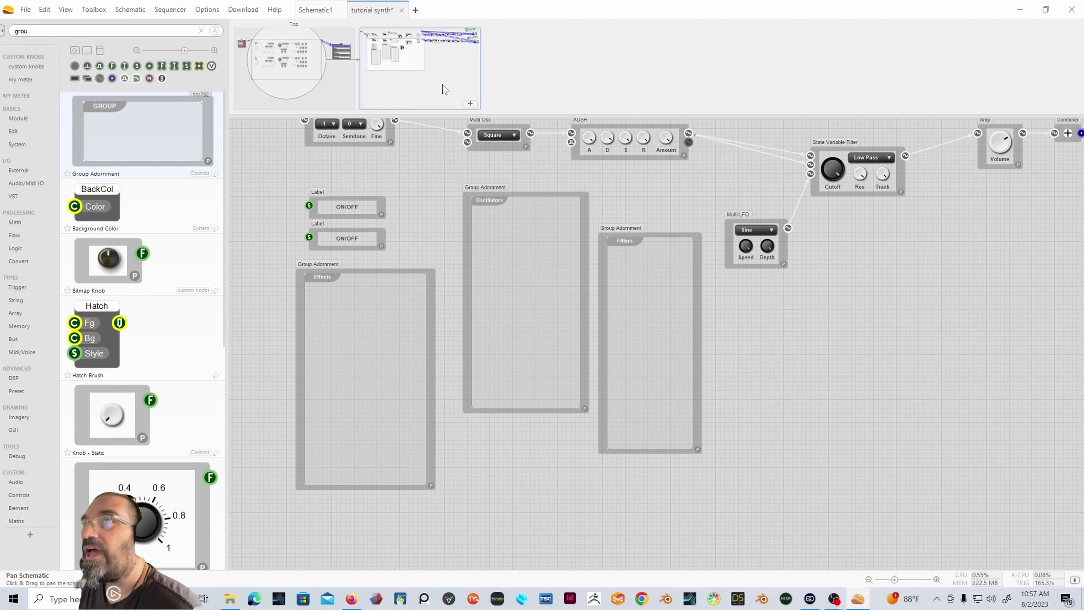
click(387, 403)
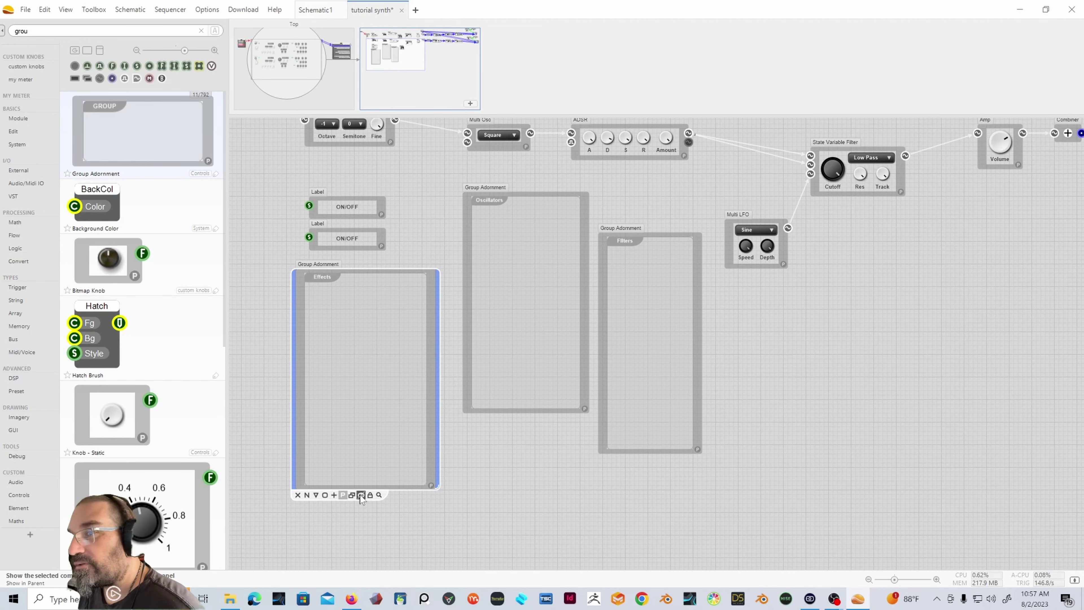
click(520, 364)
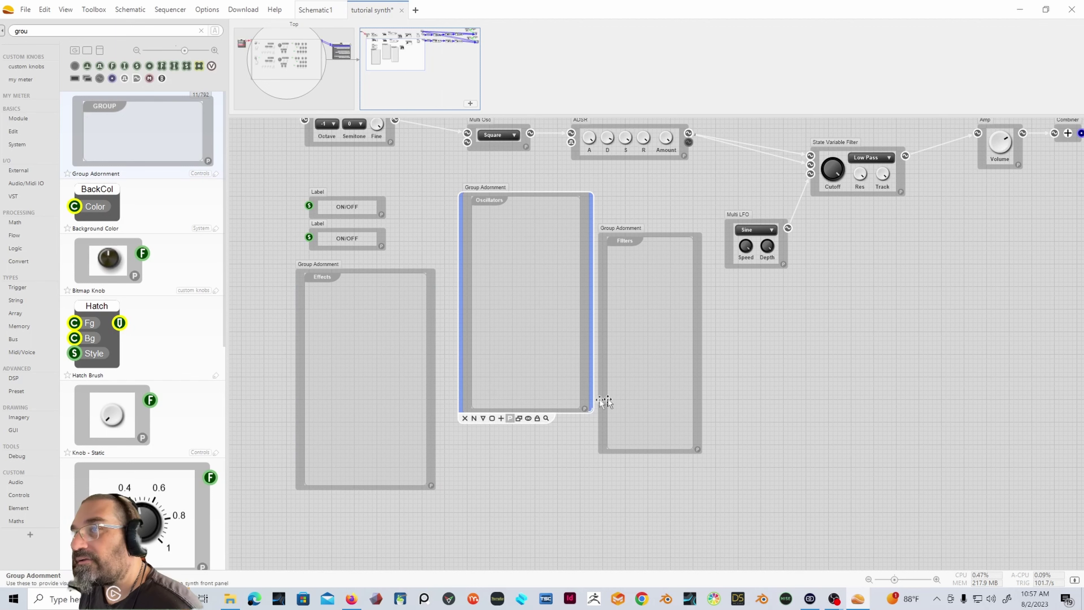
click(675, 394)
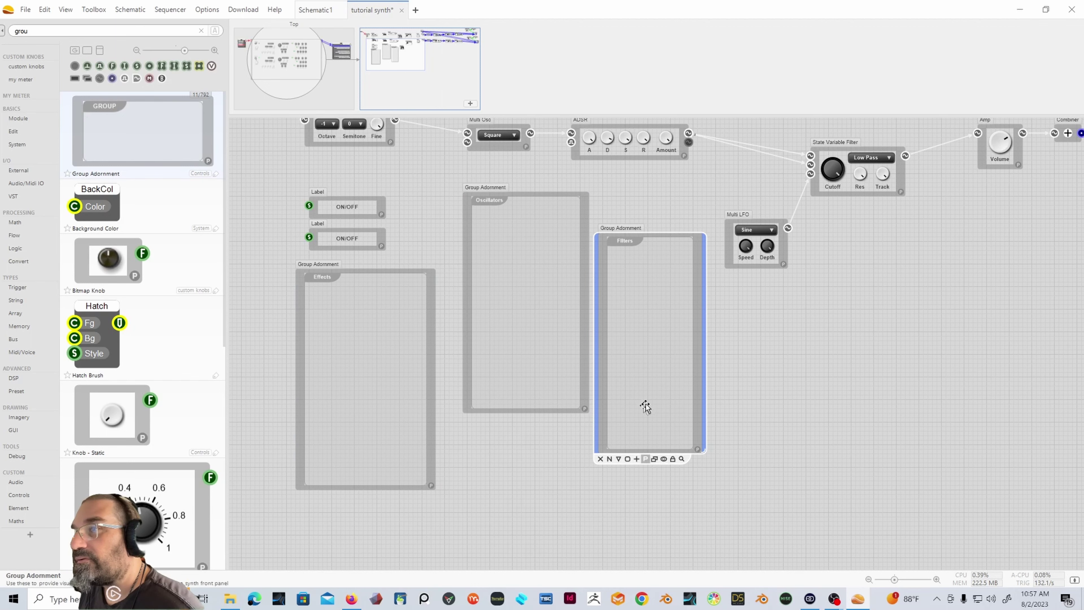
Step: Shorten the Effects, Filters and Oscillators frames on the front panel to end at the same height just below the second oscillator's controls
click(331, 101)
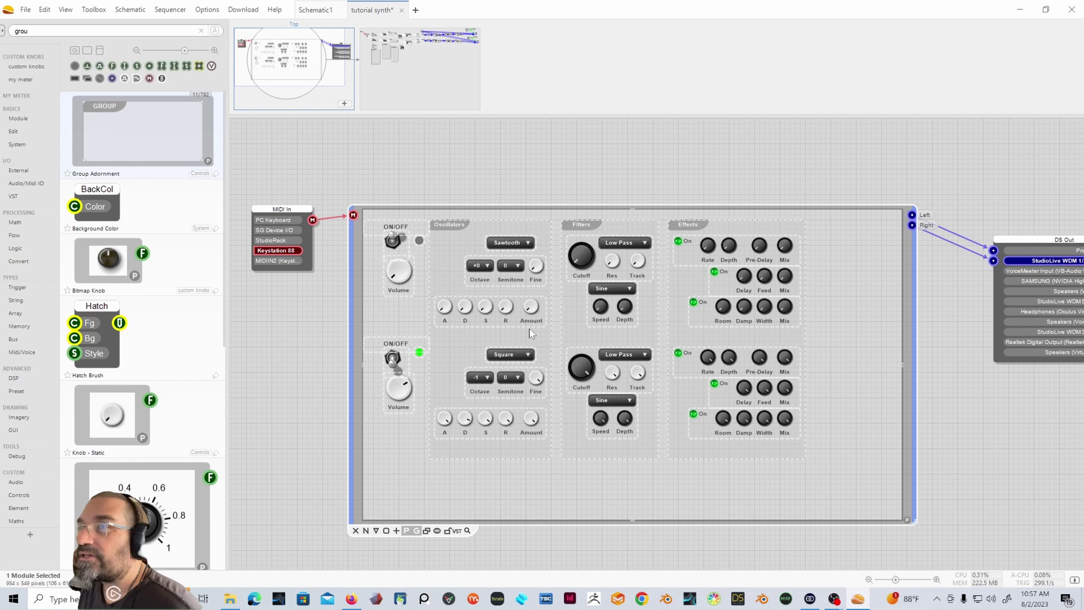
click(748, 452)
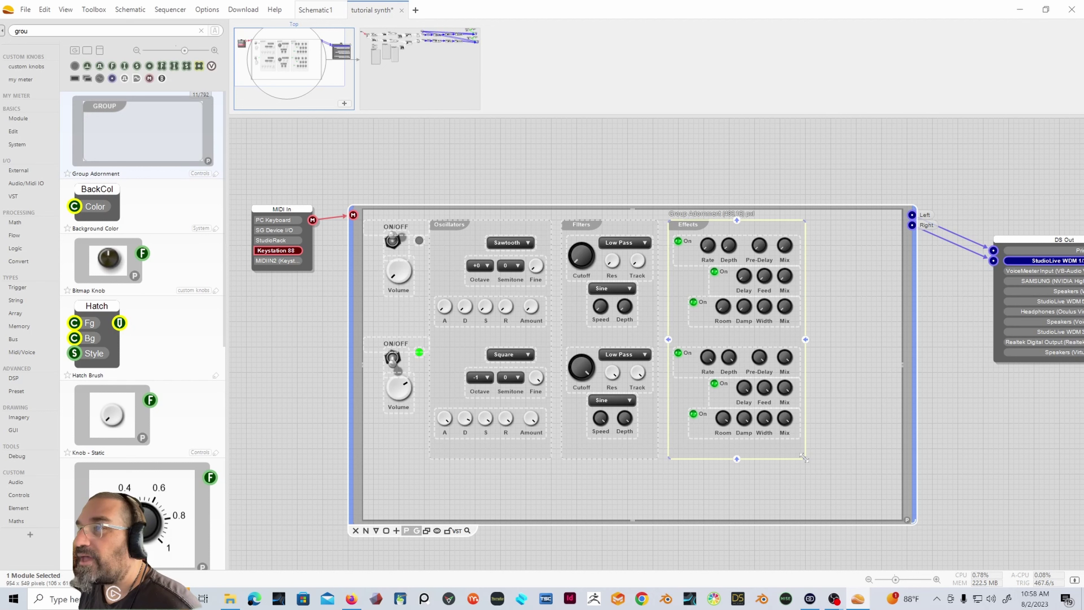
drag(804, 458, 806, 443)
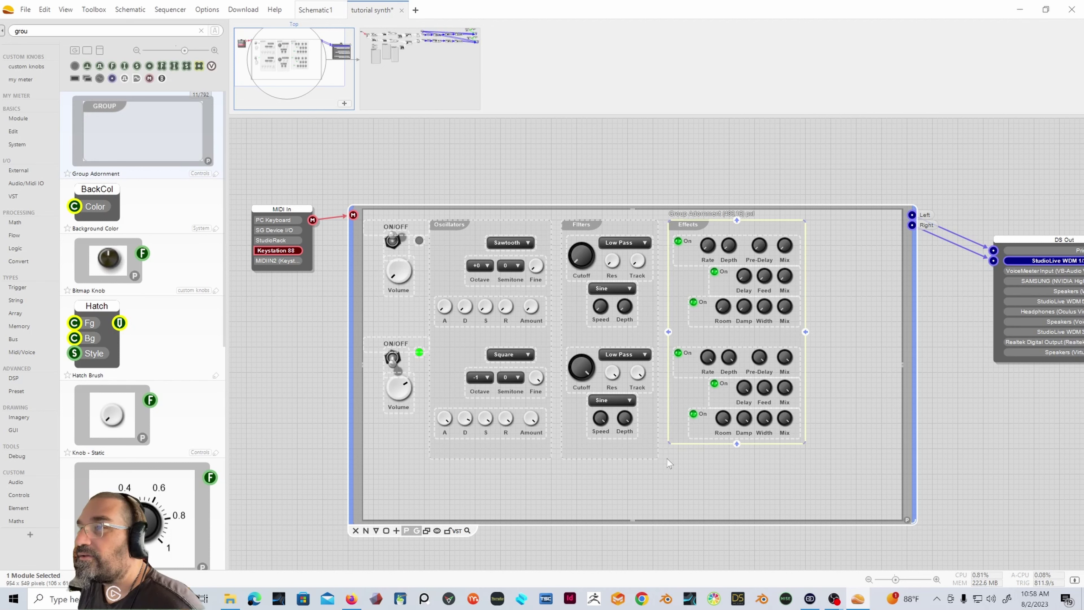
click(648, 448)
drag(658, 457, 658, 444)
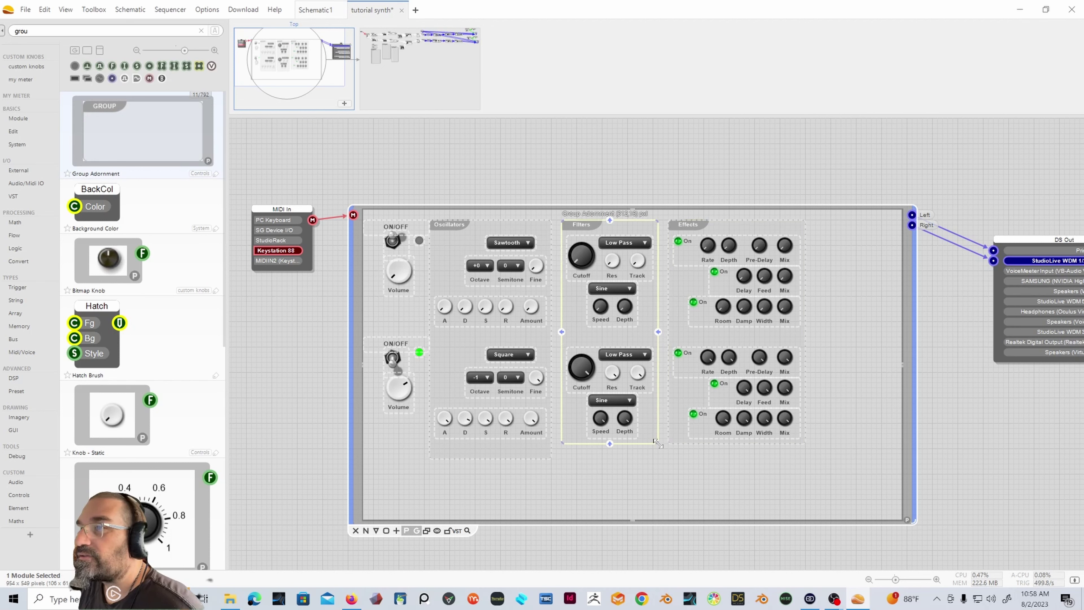
click(549, 453)
drag(552, 458, 551, 443)
click(613, 475)
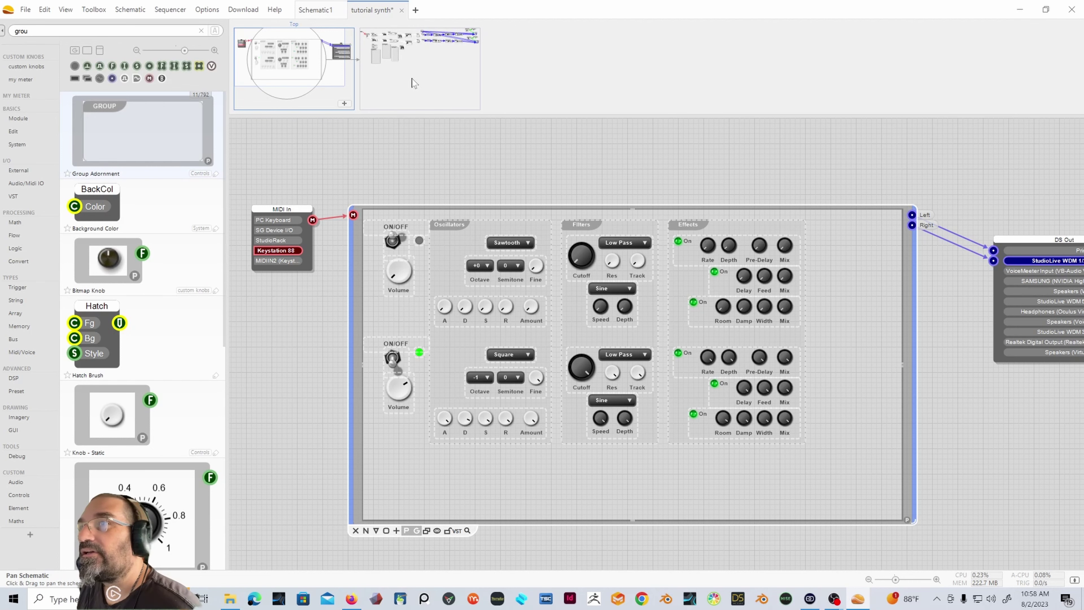
Step: Add a new Group Adornment to the synth's schematic and place it below the Multi LFO module
double_click(353, 264)
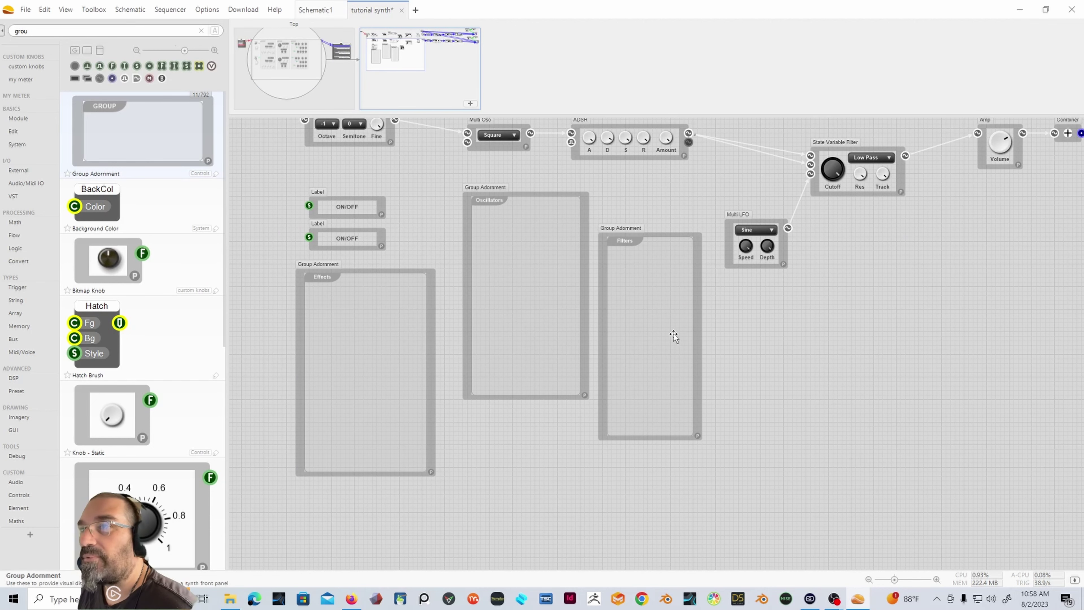
click(672, 300)
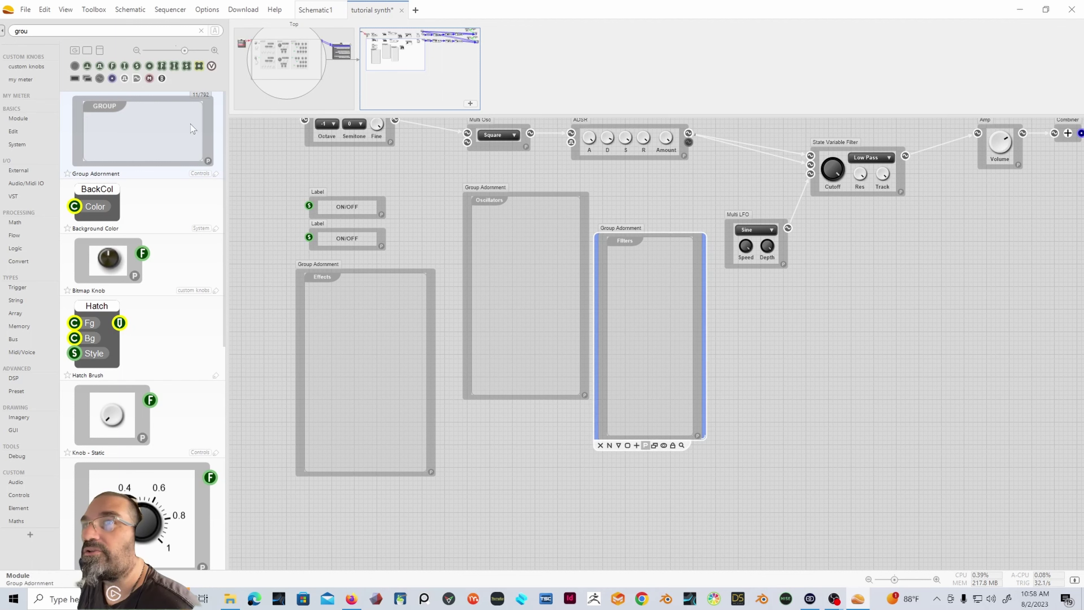
drag(189, 132, 802, 325)
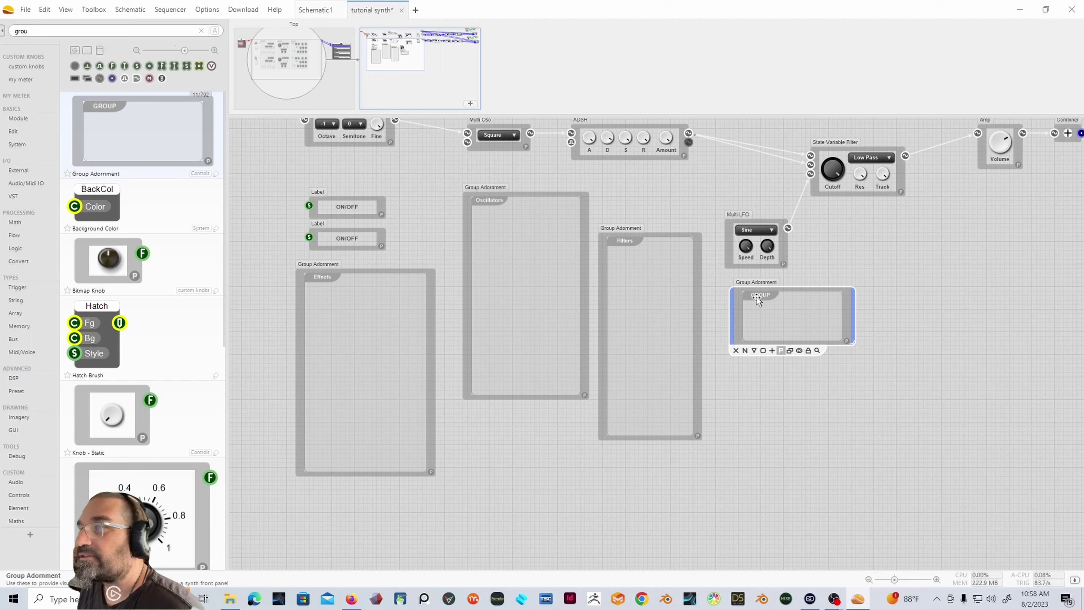
drag(762, 301, 756, 326)
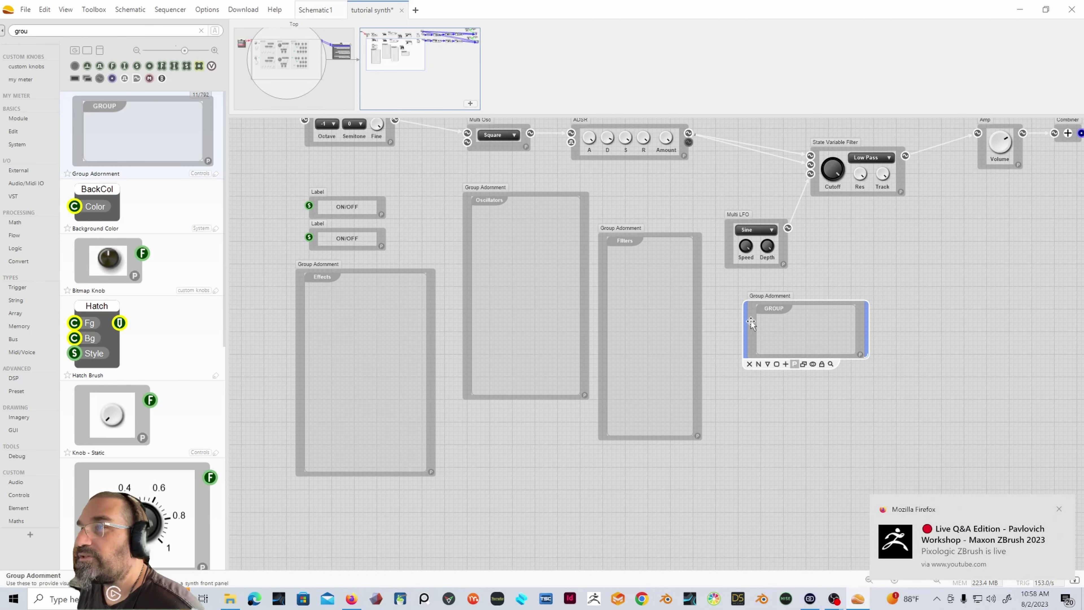
Step: Delete the GROUP label from inside the new Group Adornment
double_click(750, 338)
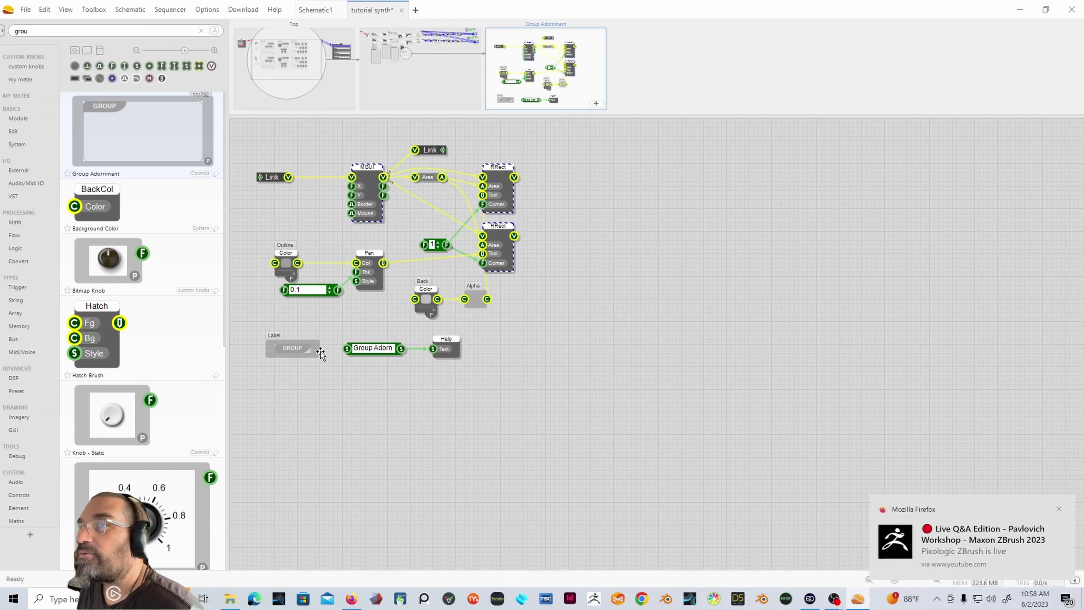
mouse_move(313, 348)
mouse_down()
mouse_move(308, 321)
mouse_move(312, 330)
mouse_up()
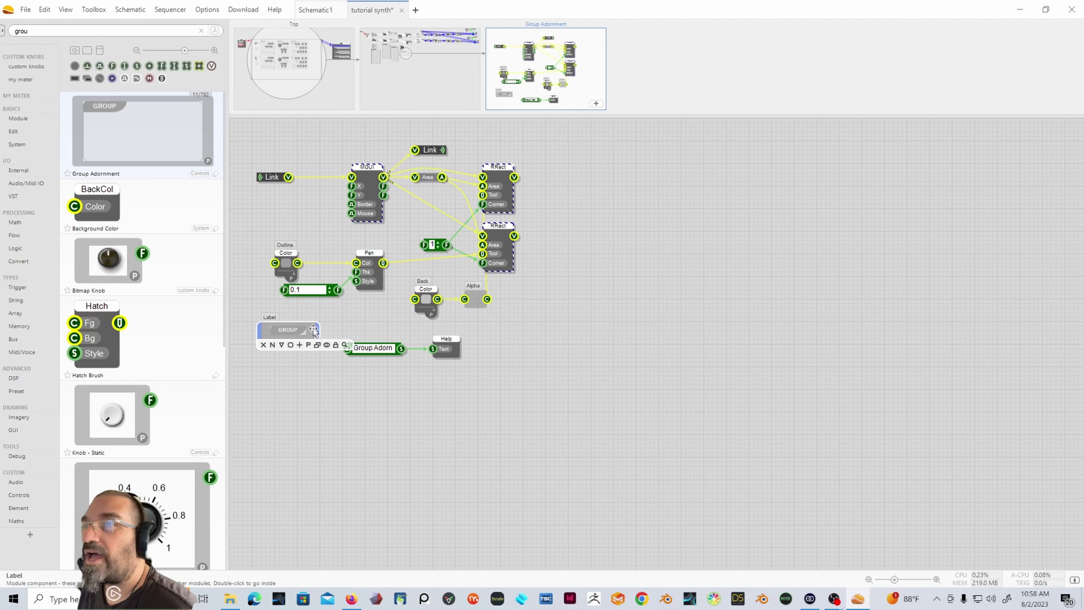
key(Delete)
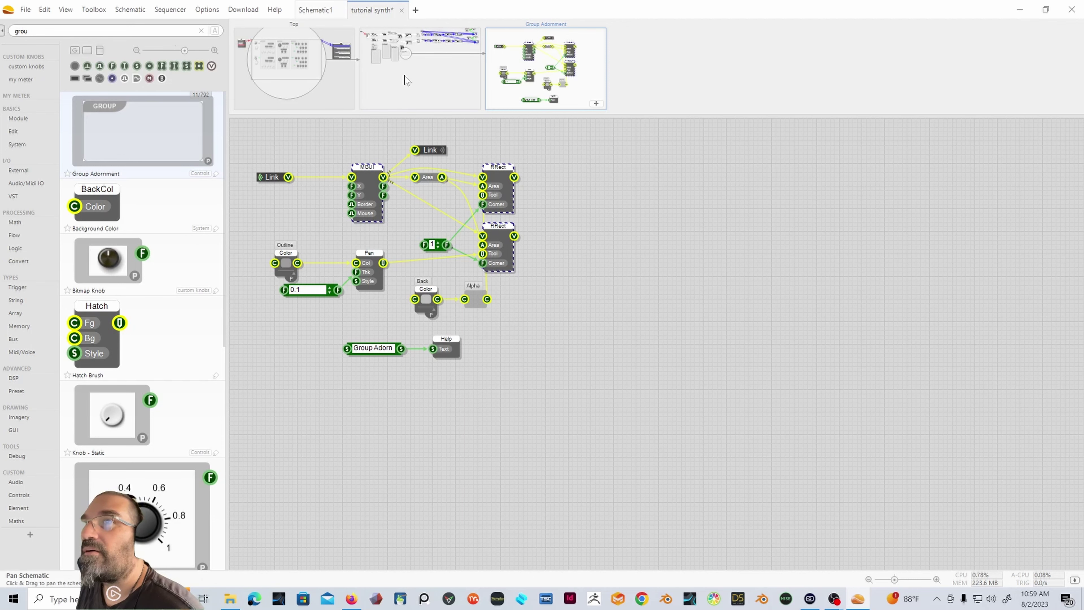
Step: Enlarge the unlabelled group adornment on the synth's front panel until it covers all the controls and framed groups
click(432, 74)
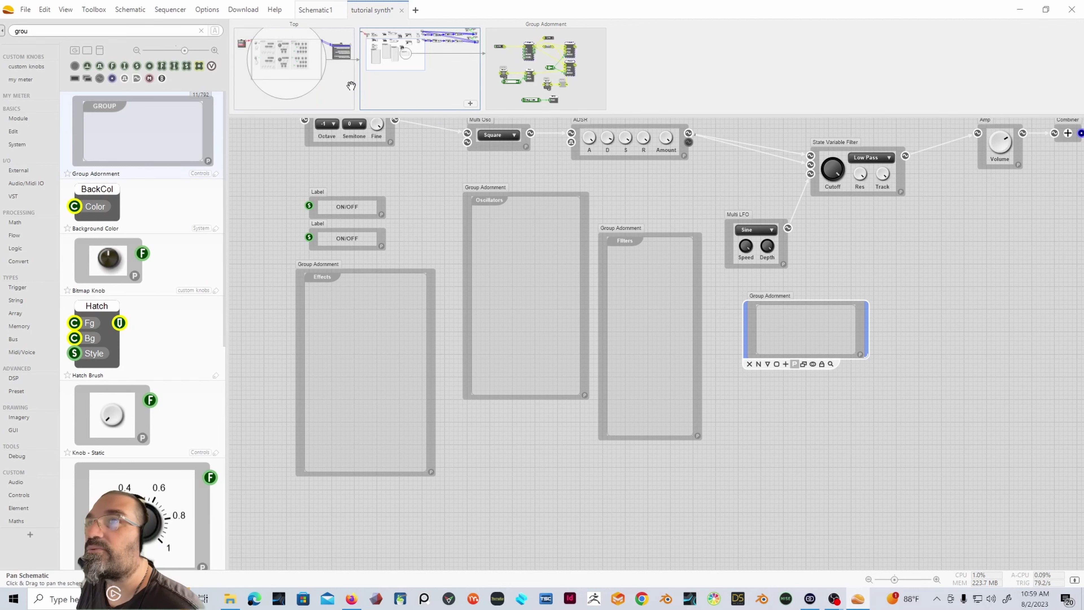
click(300, 55)
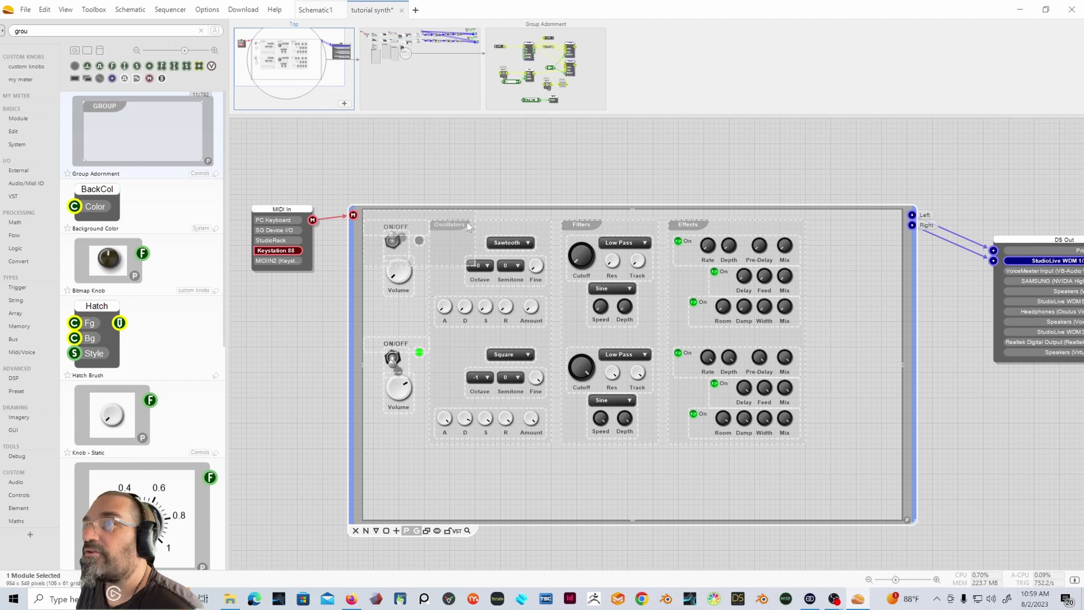
click(405, 216)
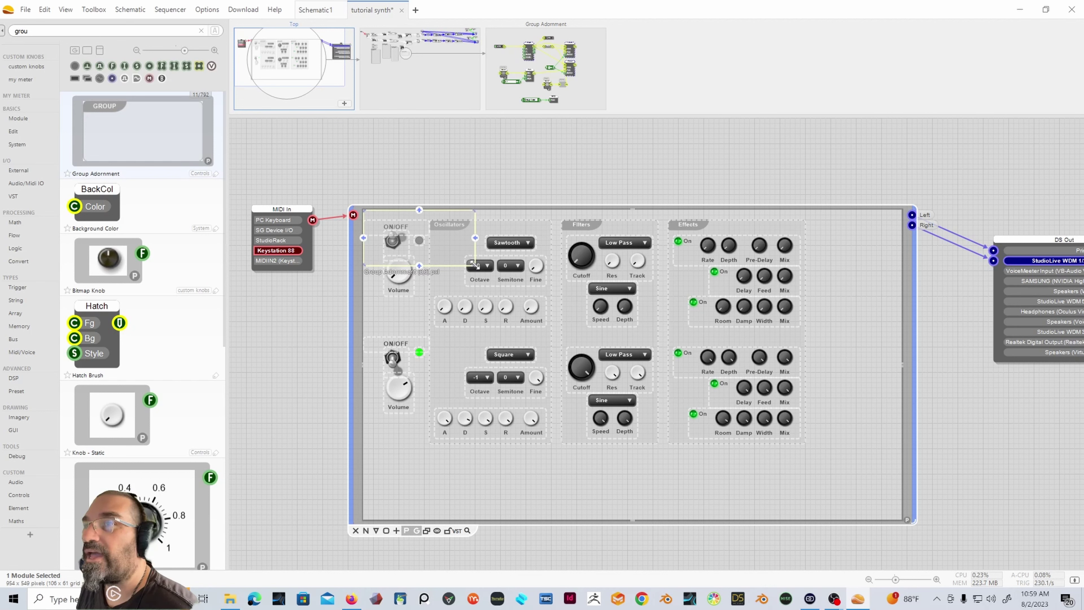
drag(476, 265, 815, 455)
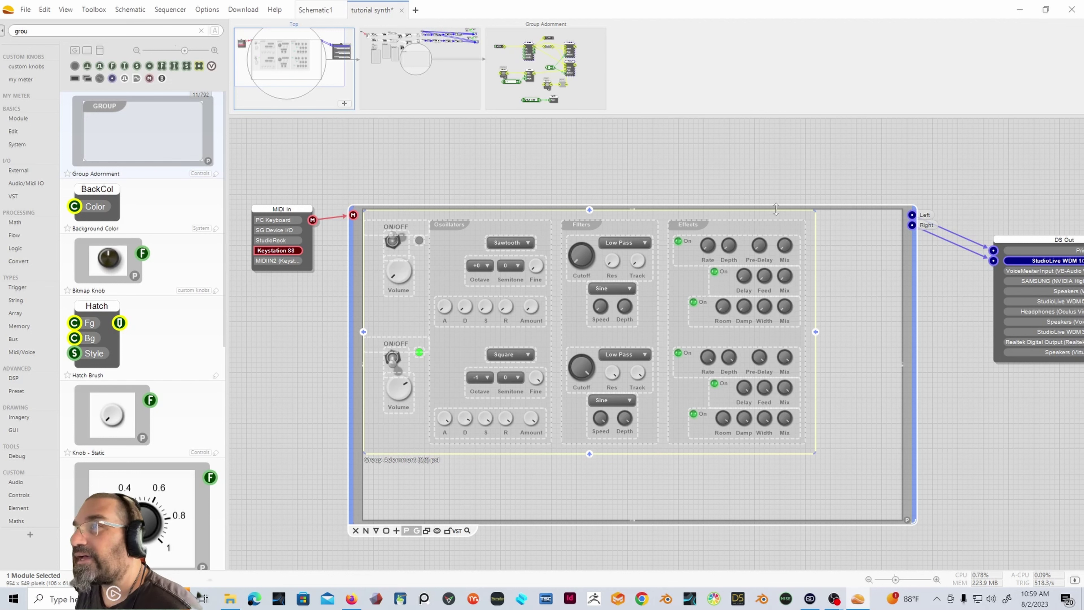
Step: Send the large adornment to the back and shrink the synth module to about 801 by 432 pixels to fit it
right_click(661, 285)
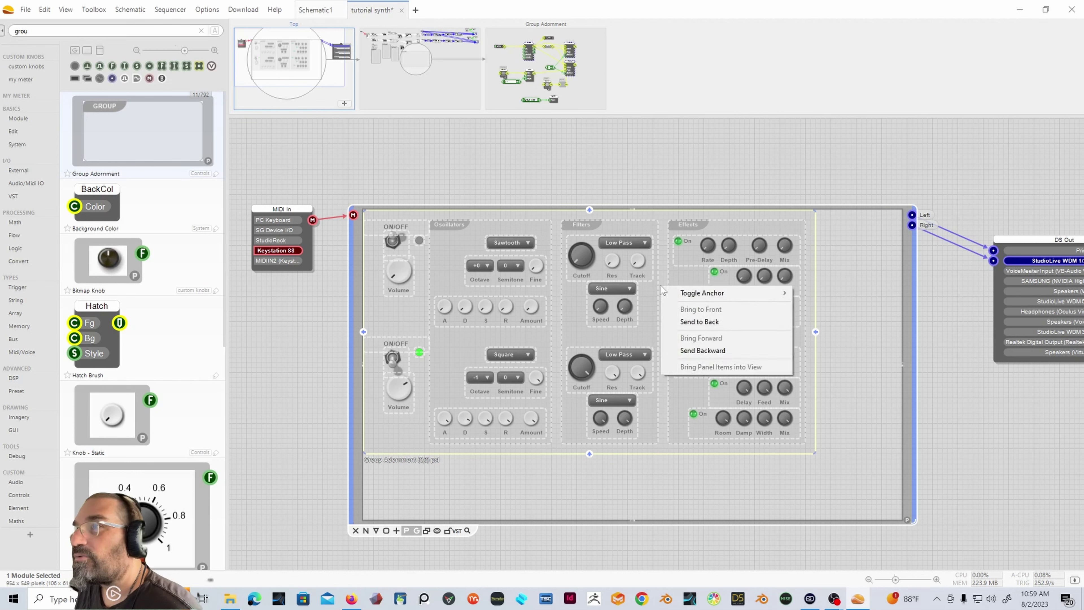
click(692, 327)
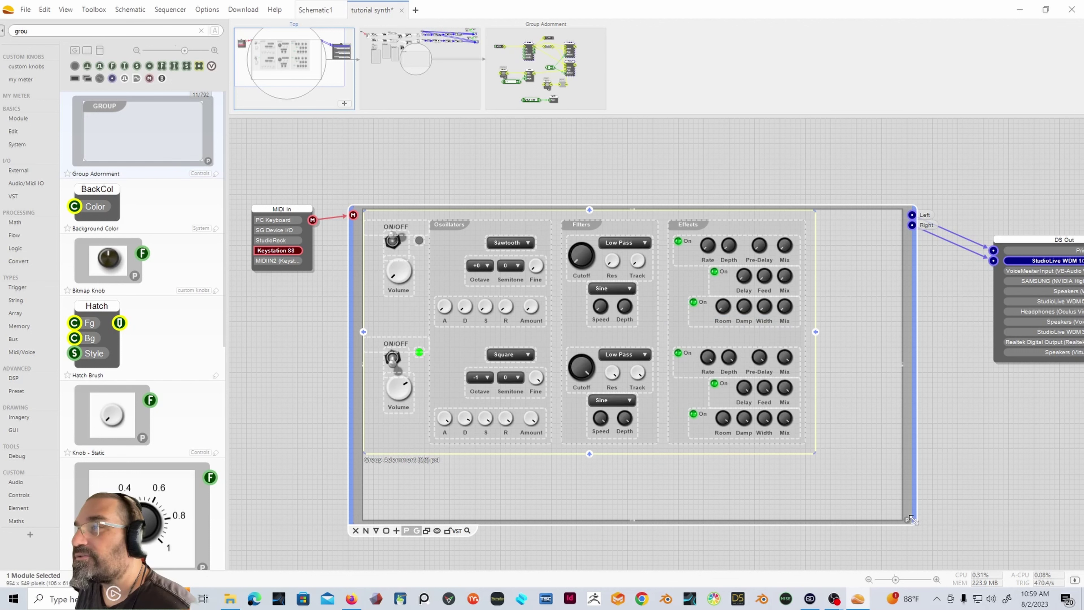
drag(912, 520, 831, 456)
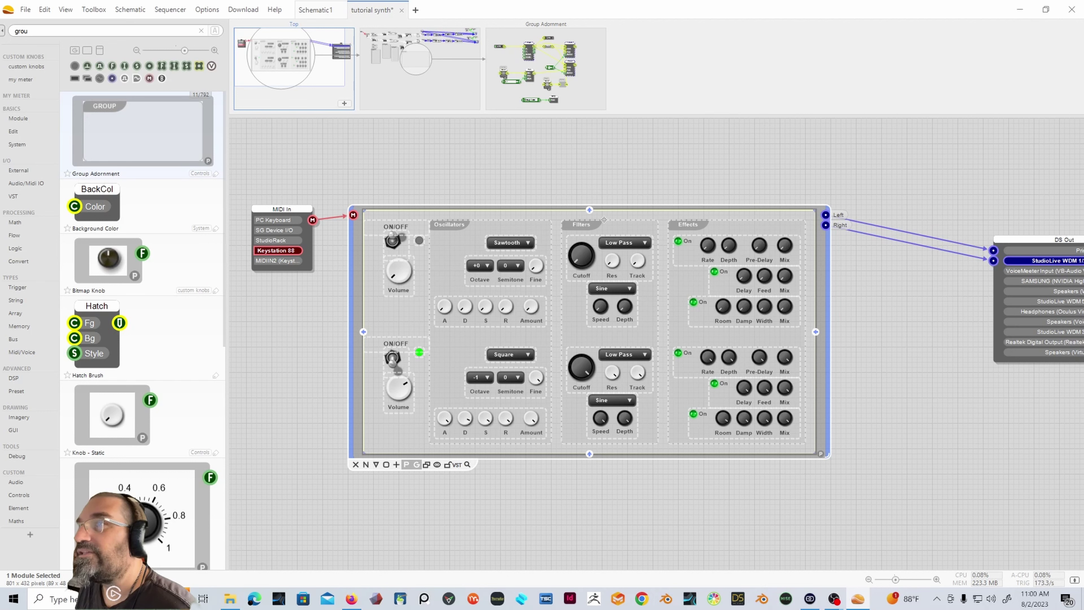
Step: Set the large unlabelled group adornment's Back colour to the medium blue basic colour and close its properties
click(442, 83)
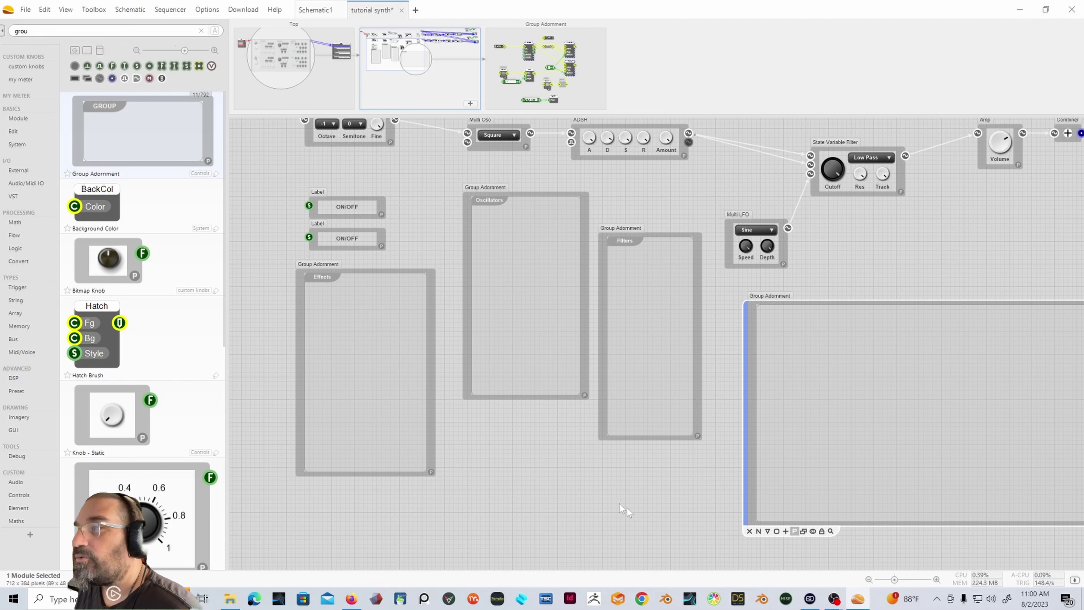
drag(422, 64, 457, 66)
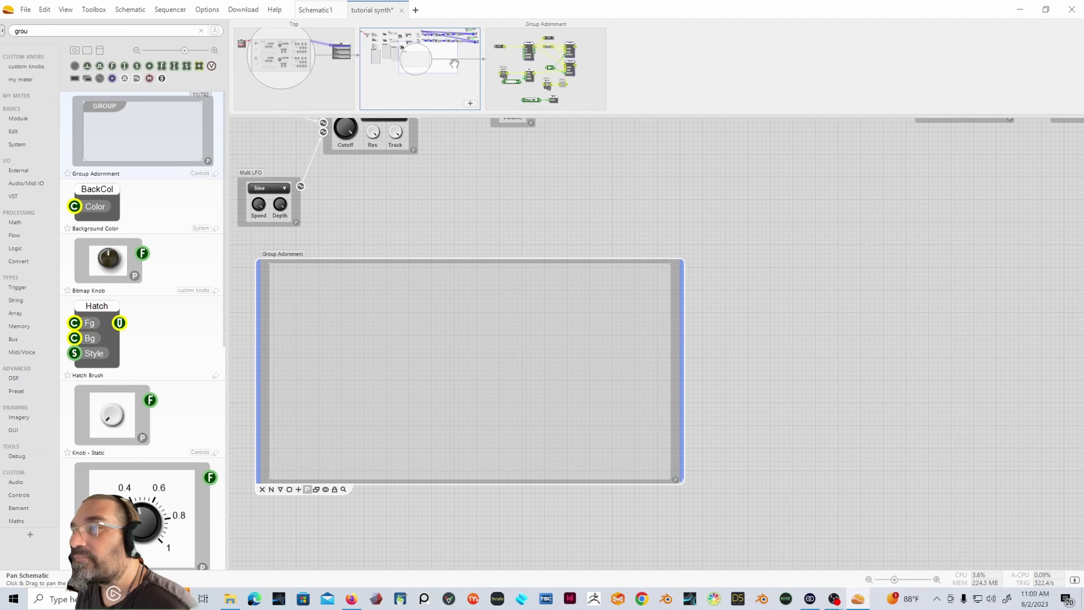
click(676, 481)
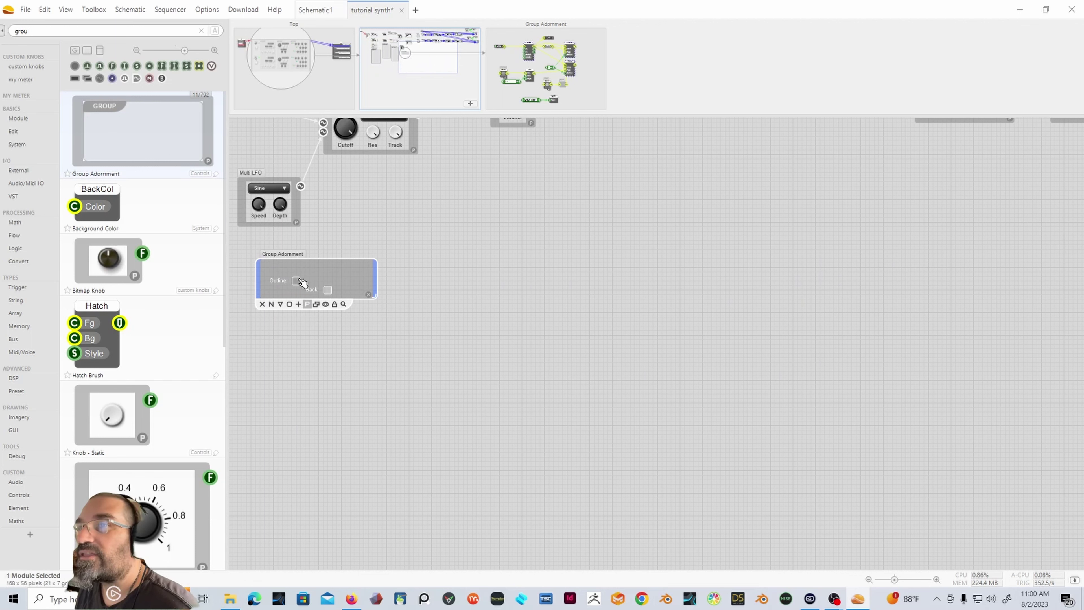
click(327, 290)
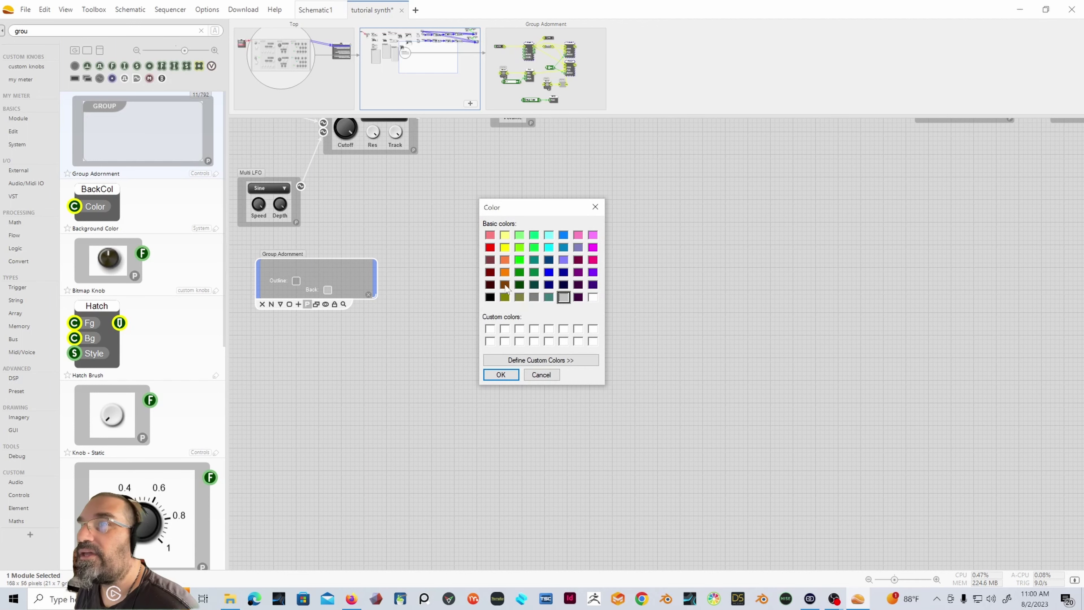
click(564, 247)
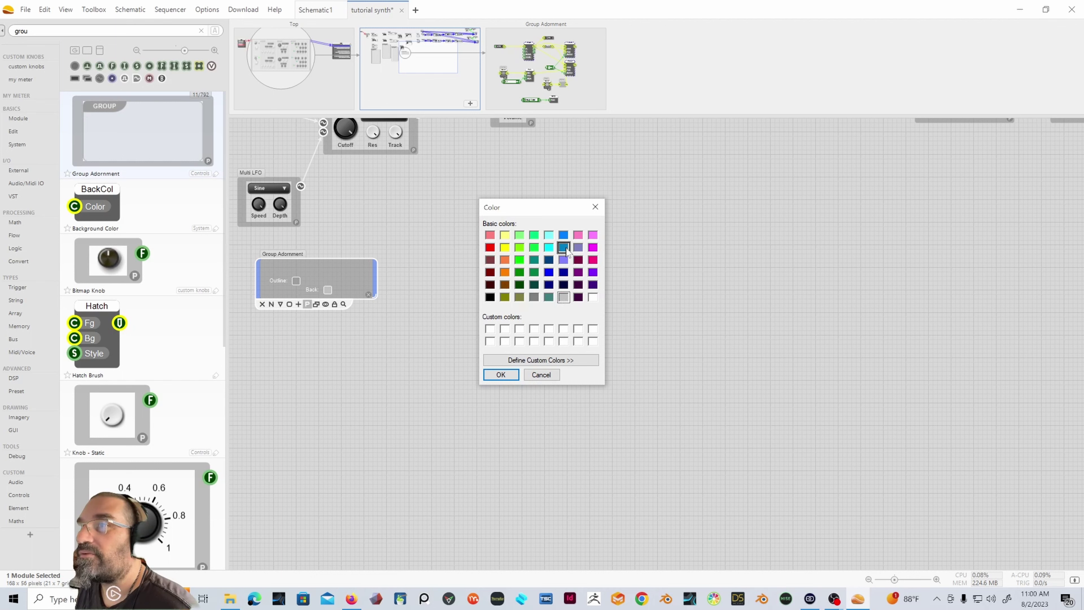
click(501, 375)
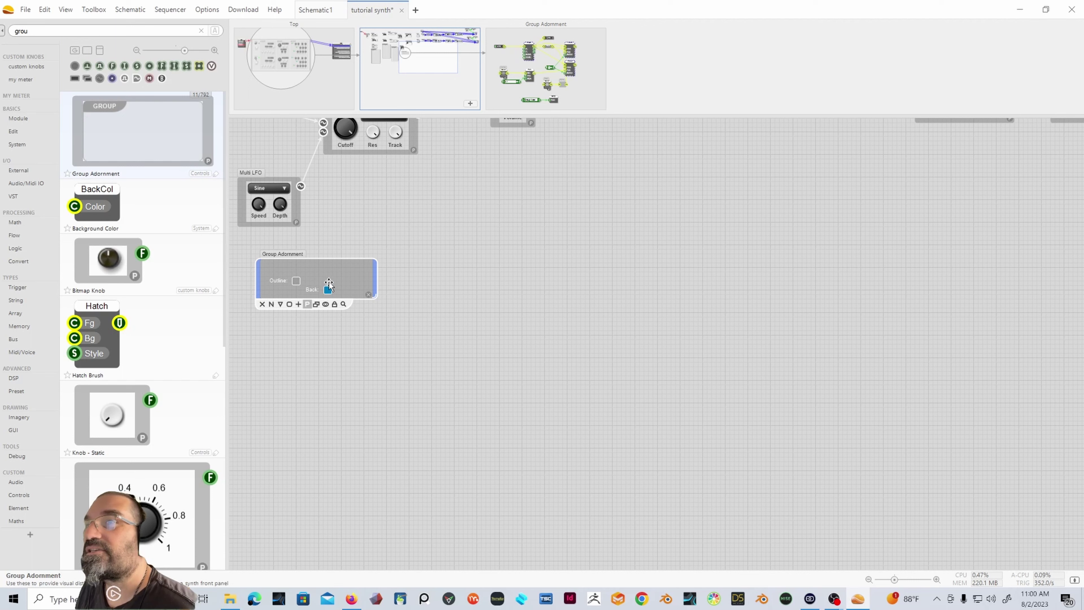
click(370, 295)
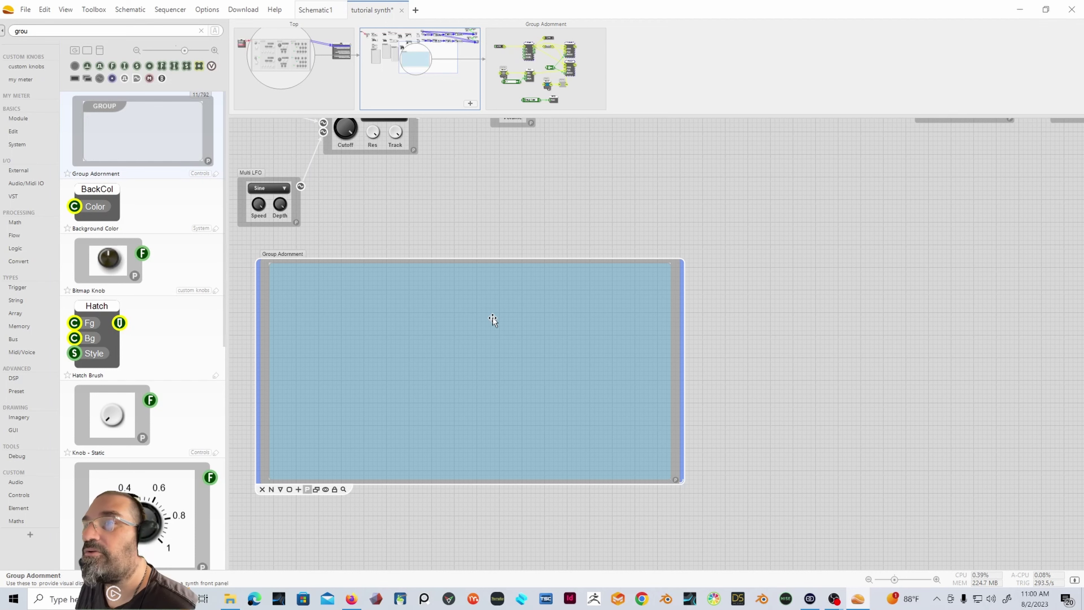
Step: Find the Label module in the toolbox and add one inside the synth, above the large blue group adornment
click(330, 75)
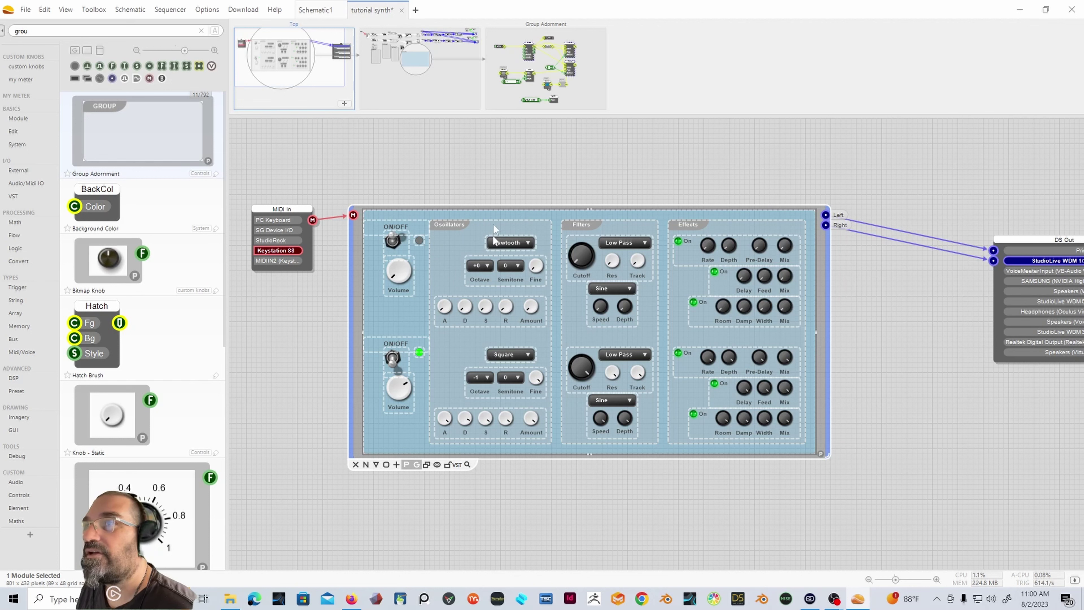
click(496, 171)
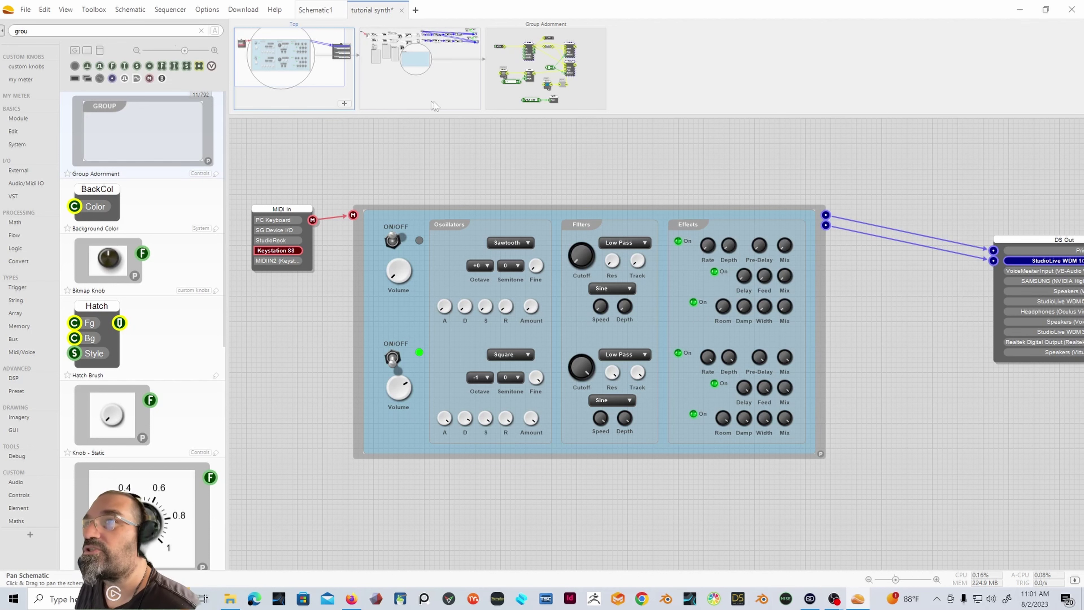
click(431, 90)
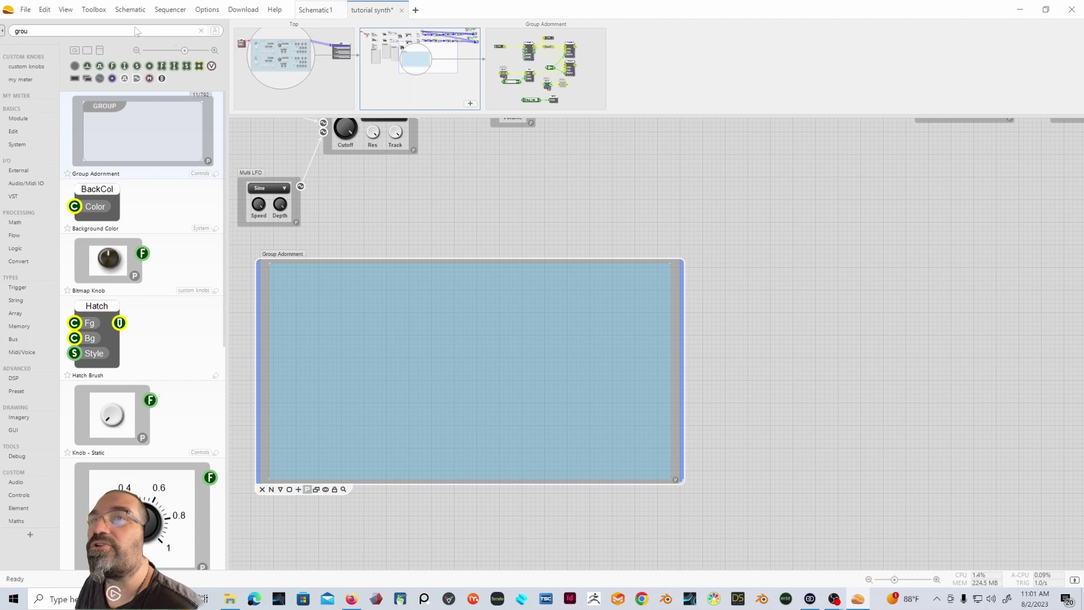
click(201, 31)
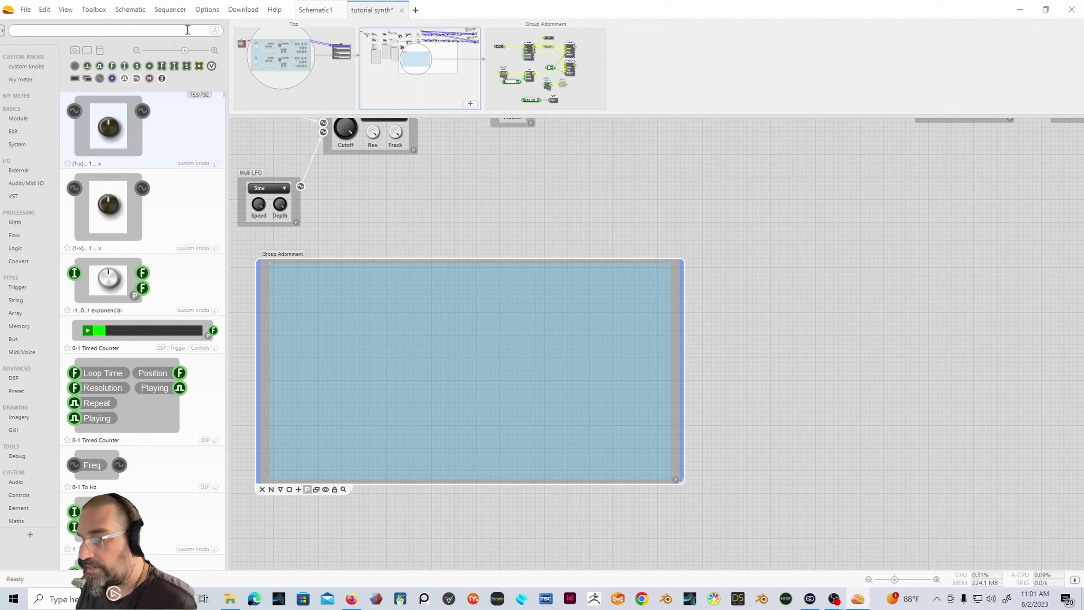
text(lab)
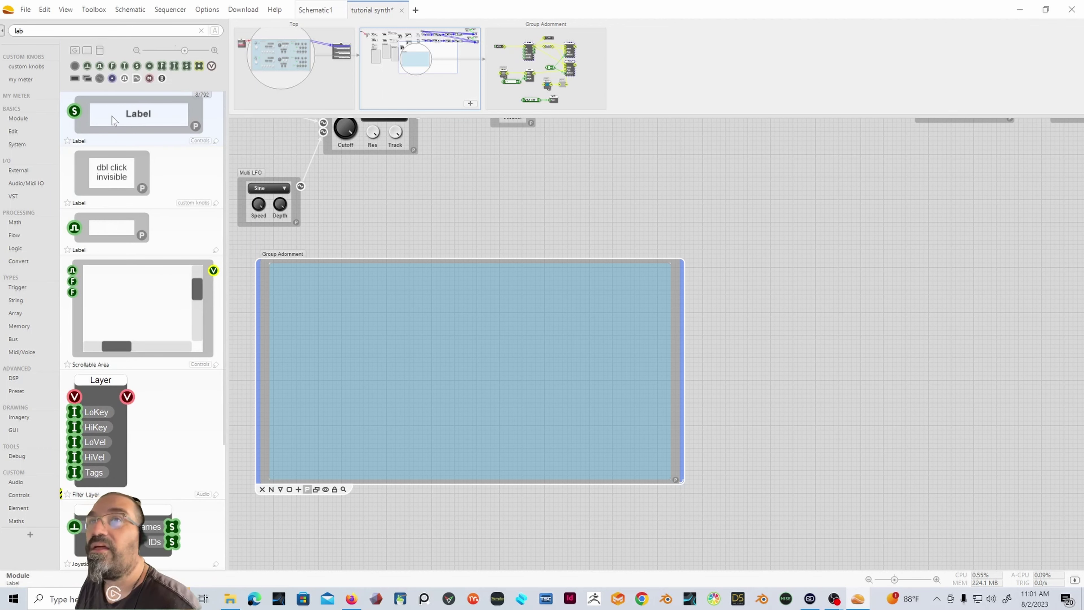
drag(123, 120, 404, 197)
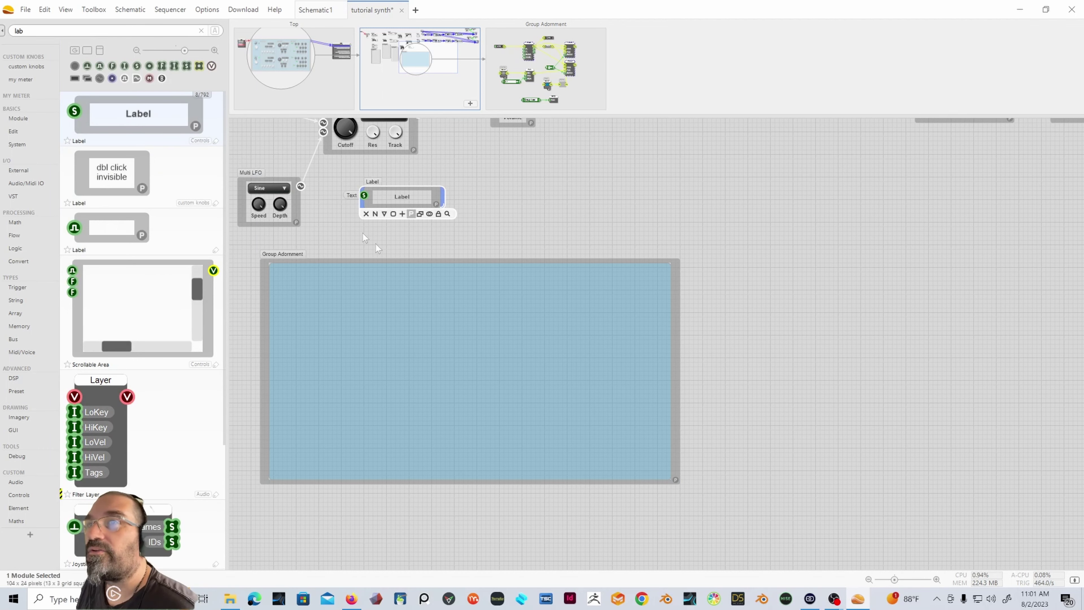
Step: Set the new label's text to "My First Synth" and its font to Quicksand
click(438, 207)
double_click(404, 195)
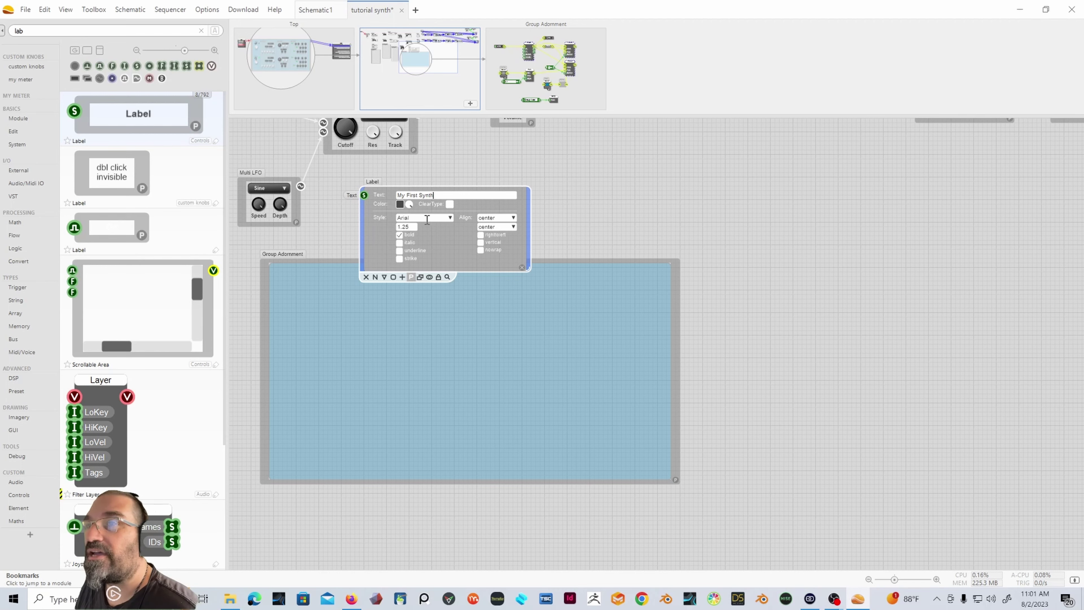
click(450, 217)
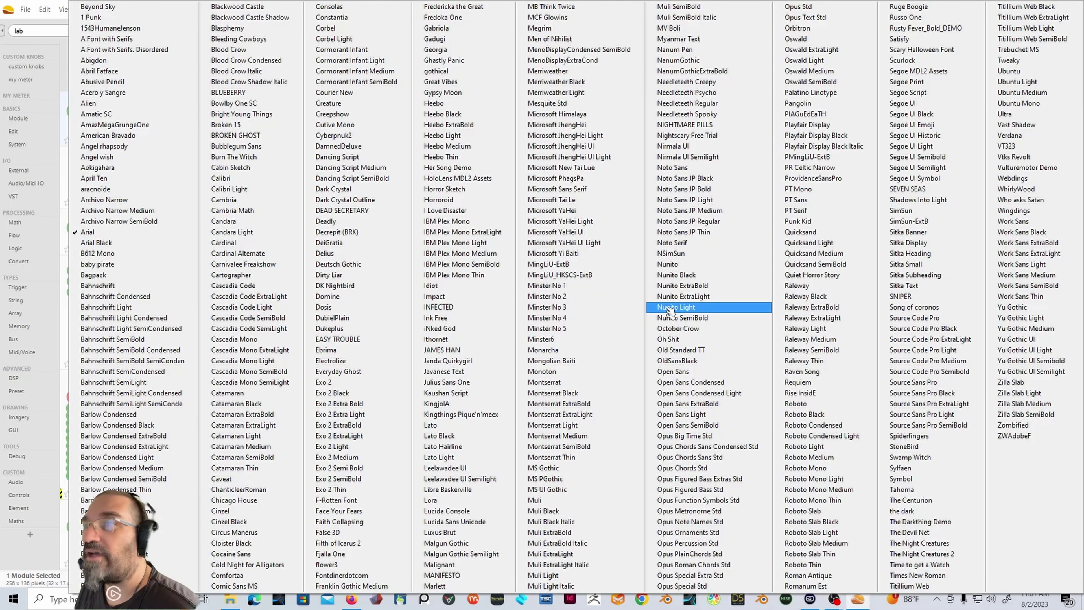
click(800, 233)
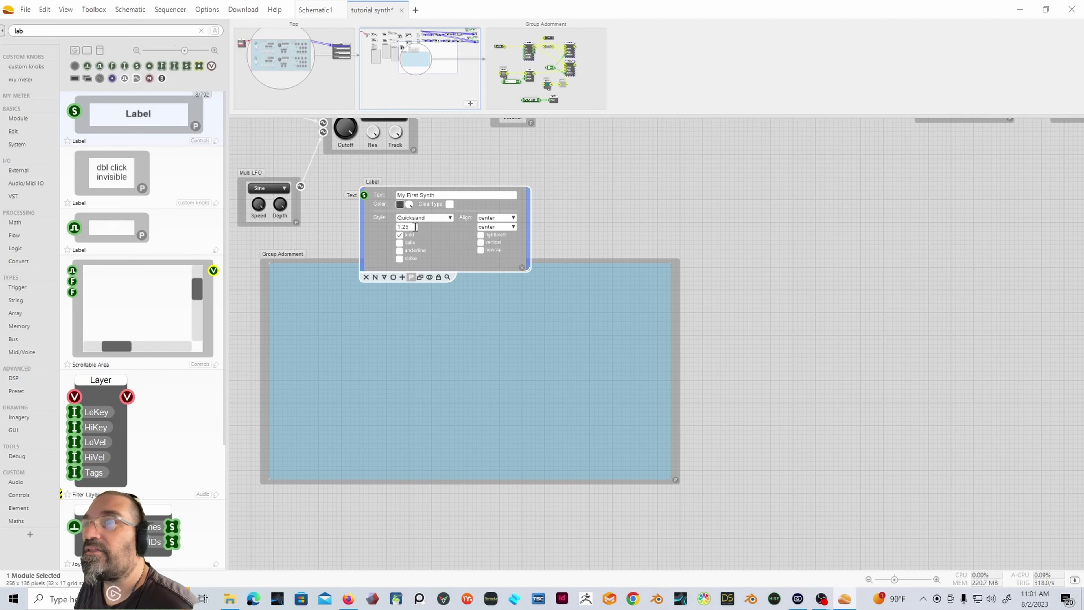
Step: Set the label's font size to 10 and enlarge the label until the whole text fits
drag(415, 226, 396, 228)
text(1)
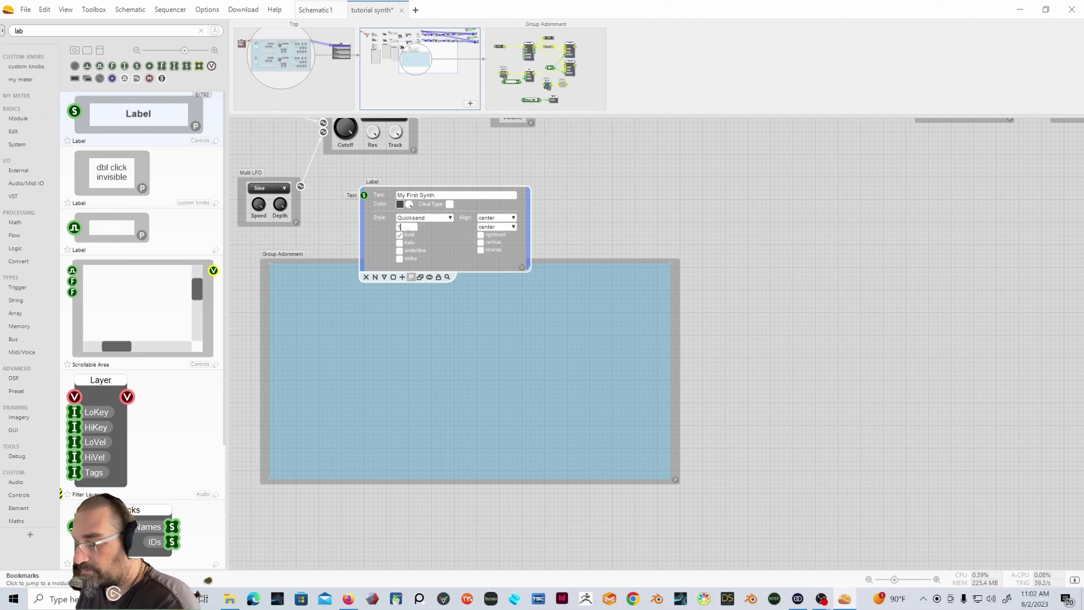
text(0)
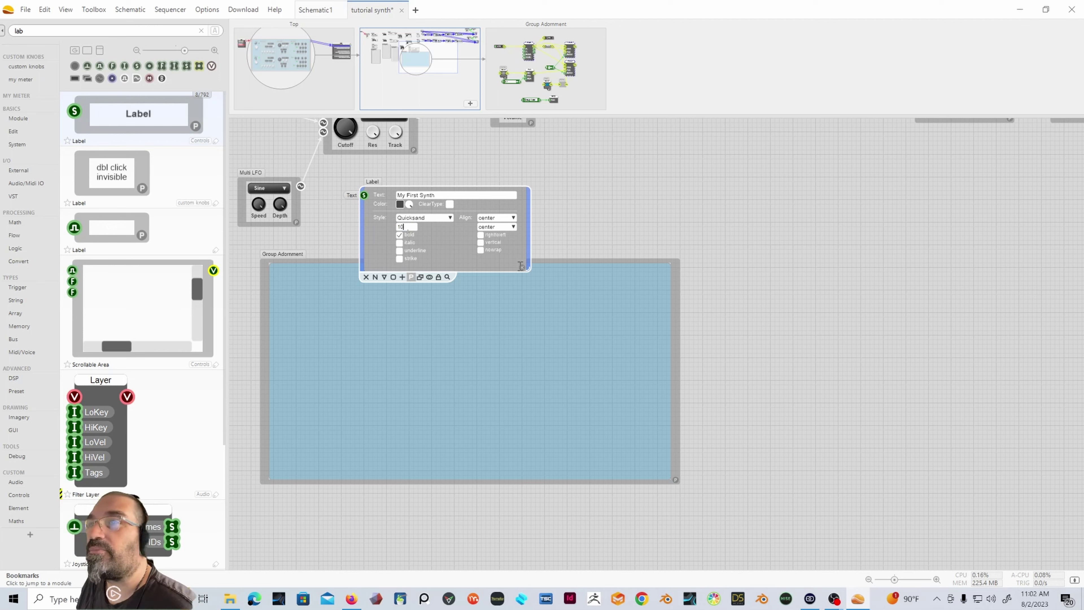
click(522, 267)
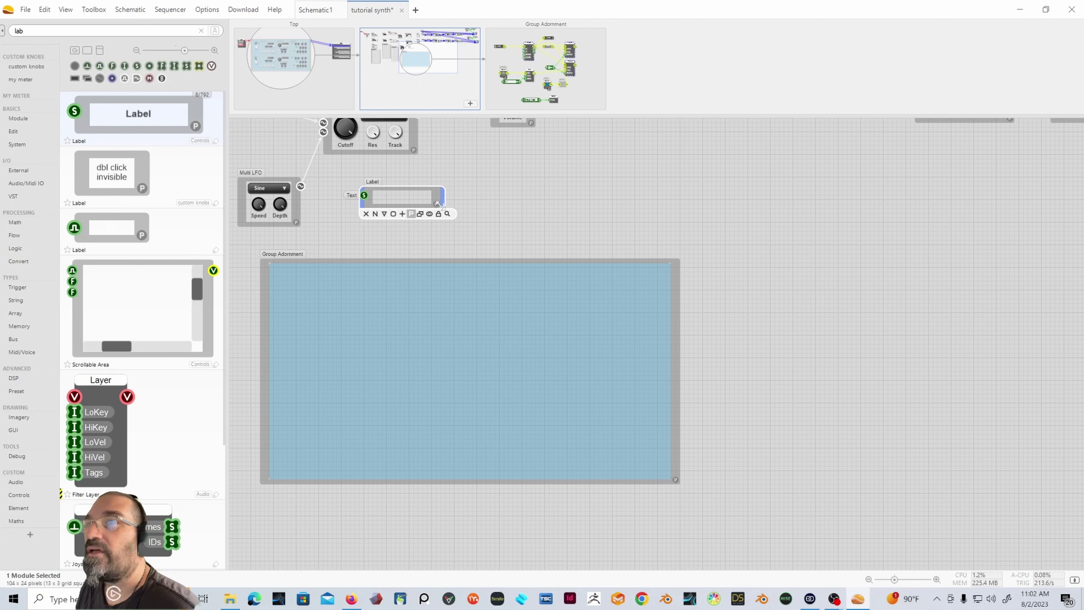
click(411, 203)
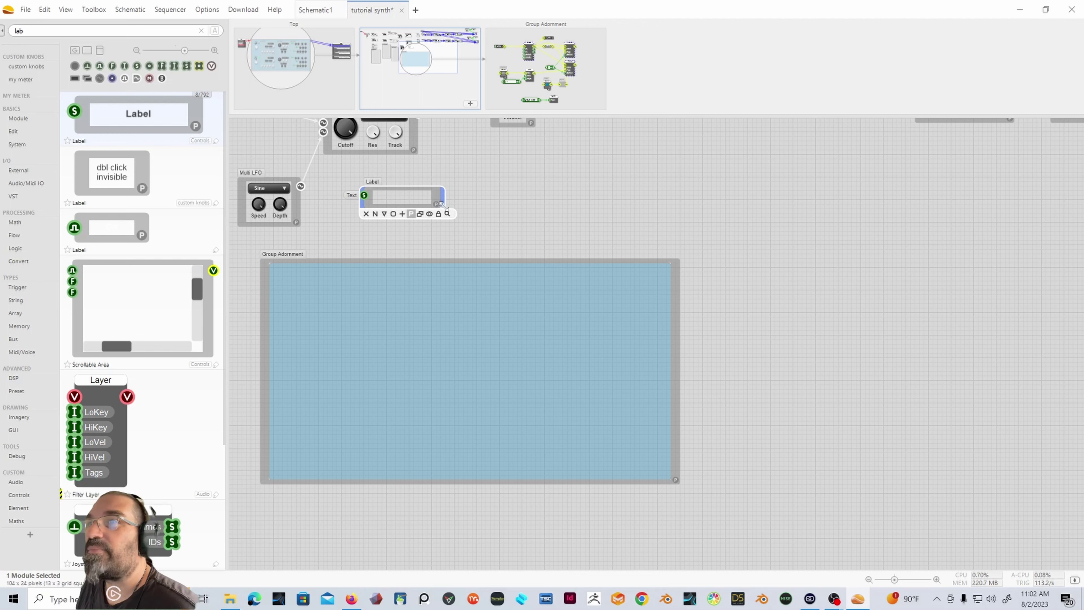
drag(442, 205, 781, 247)
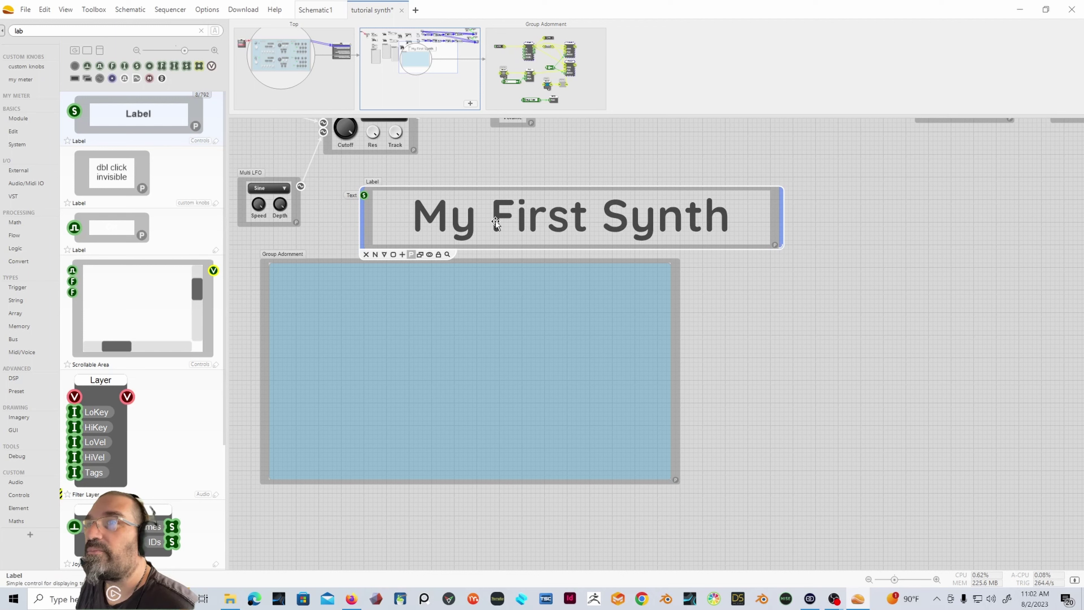
Step: Set the label's font size to 2 and shrink the label to about 160 pixels wide
click(775, 245)
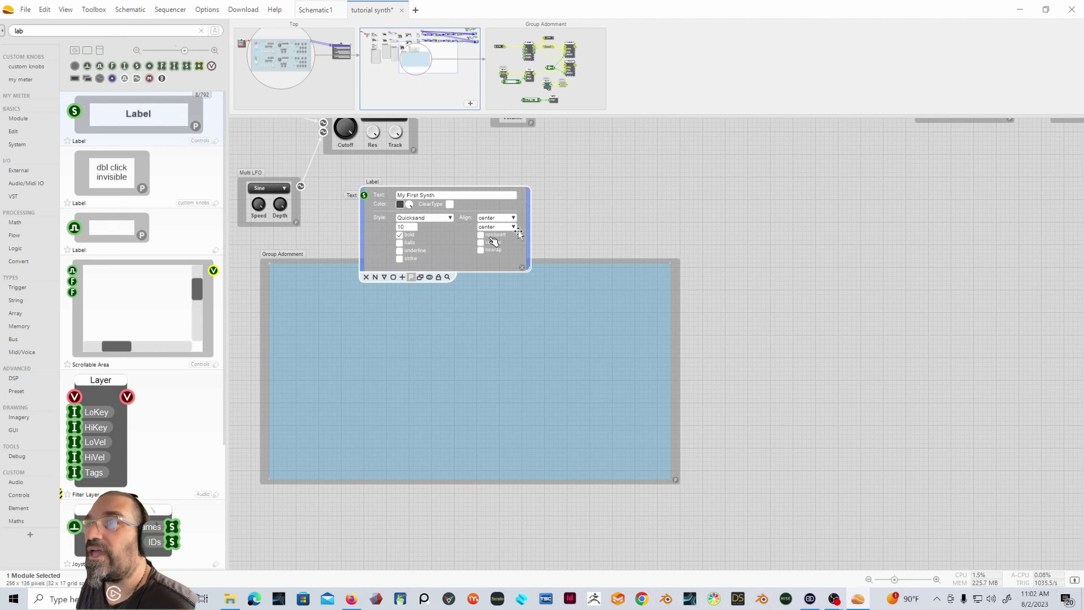
double_click(405, 226)
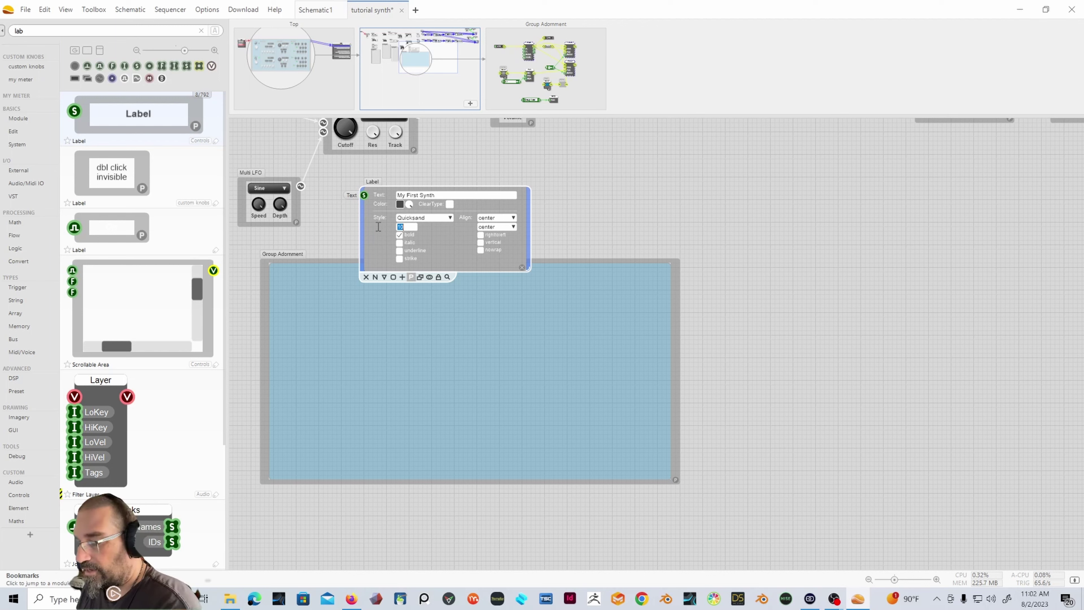
text(2)
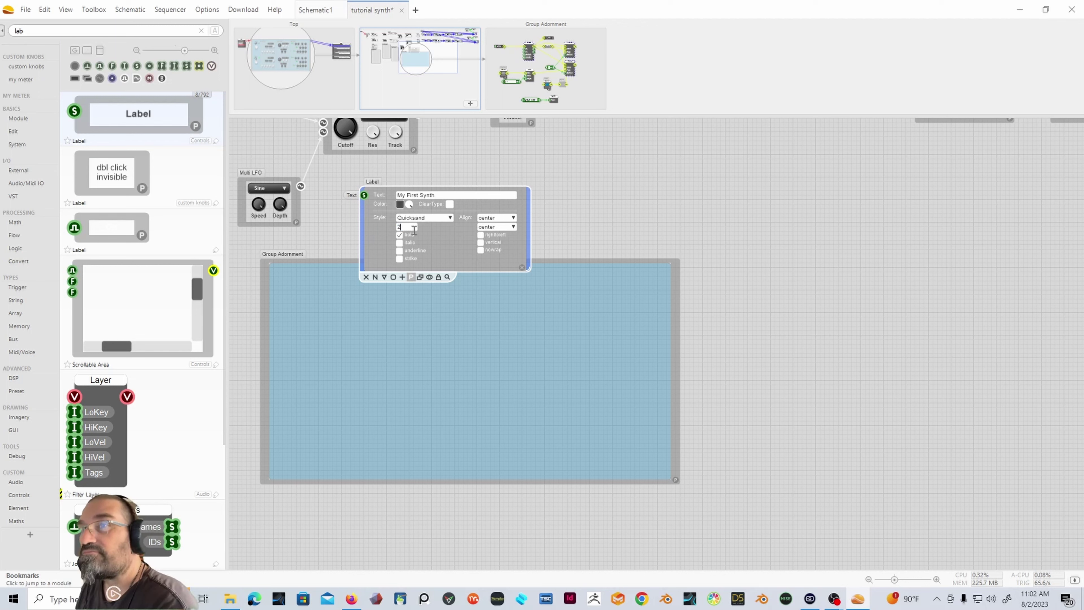
click(521, 266)
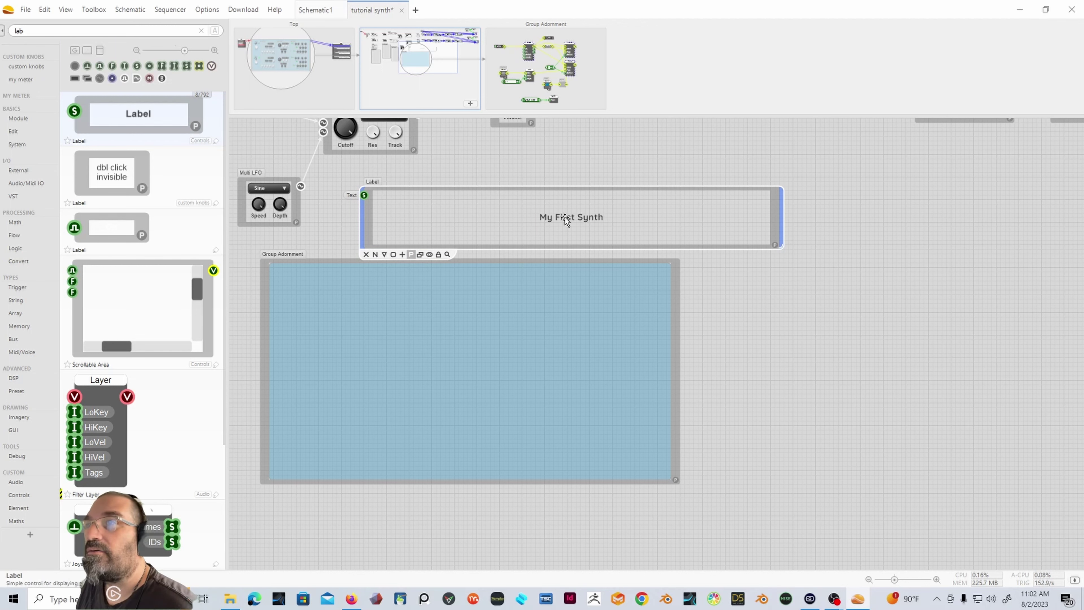
drag(779, 246, 474, 230)
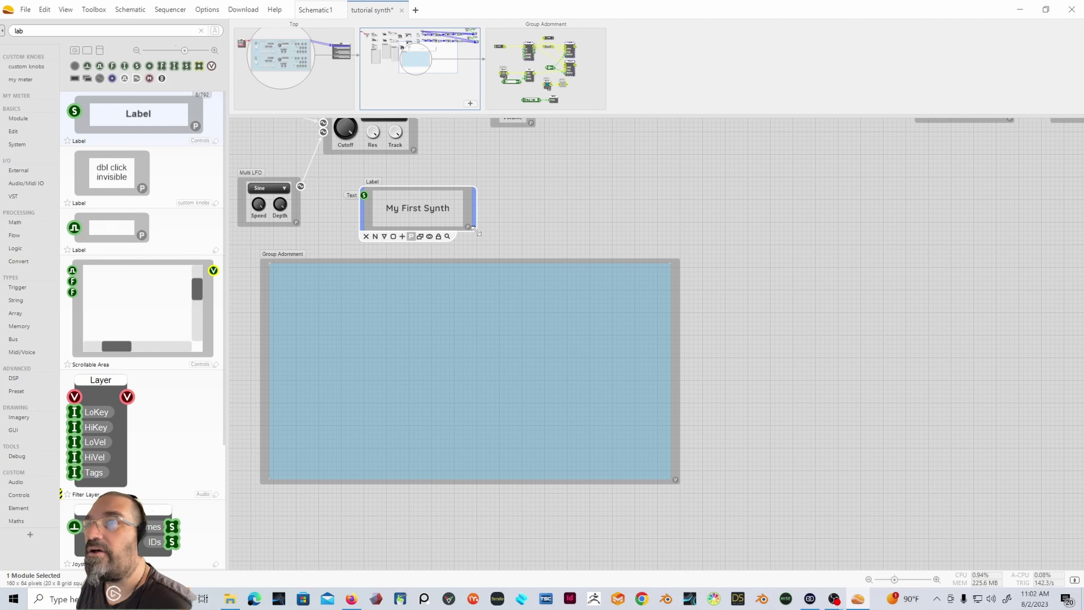
Step: Move the My First Synth label to the lower-left corner of the front panel and reduce its font size
click(327, 76)
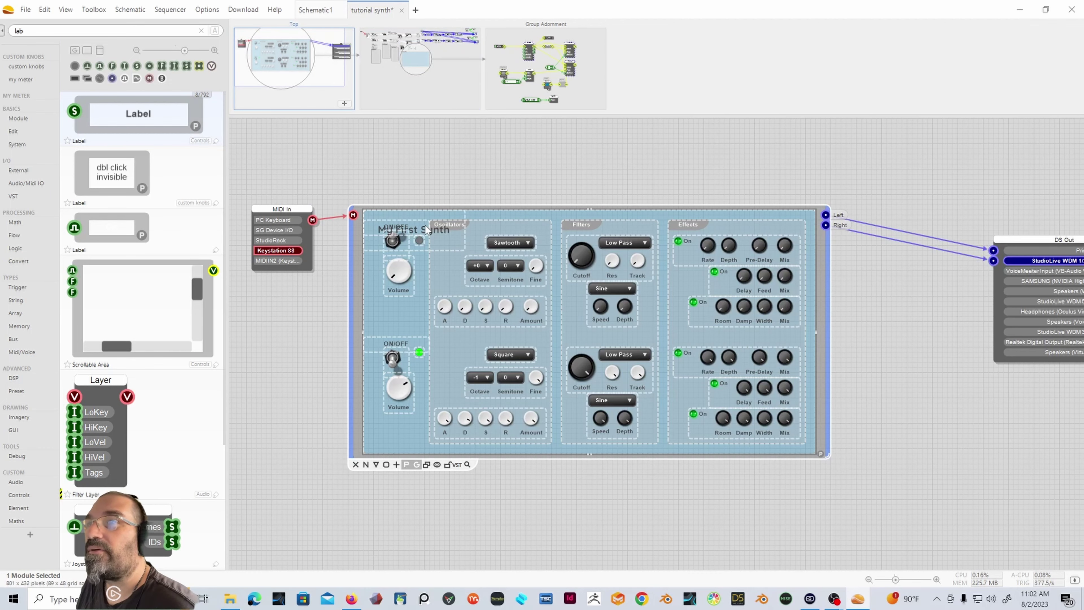
drag(427, 229, 422, 431)
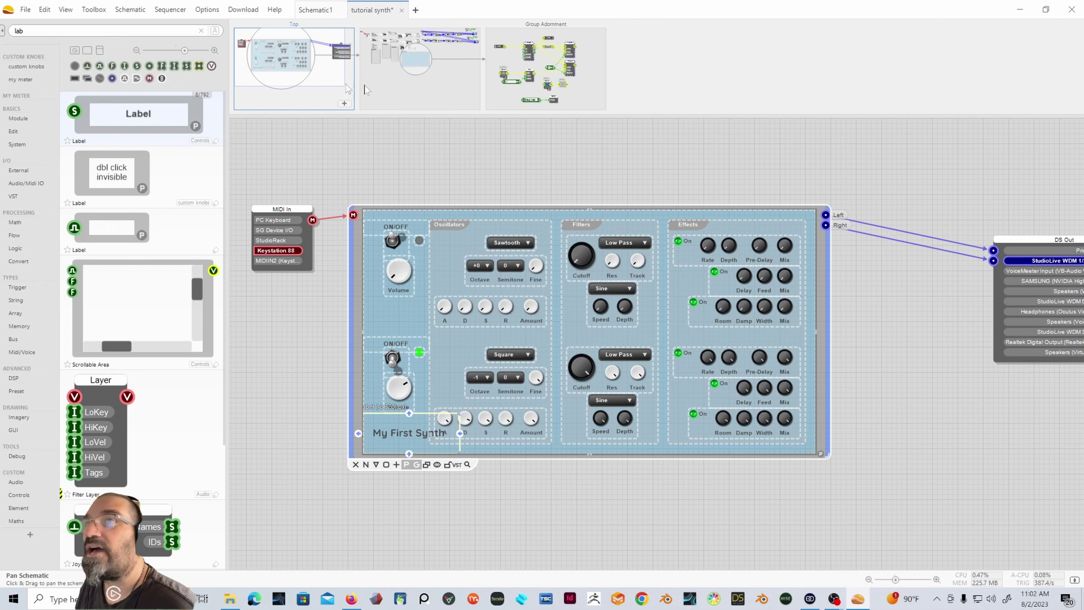
double_click(351, 294)
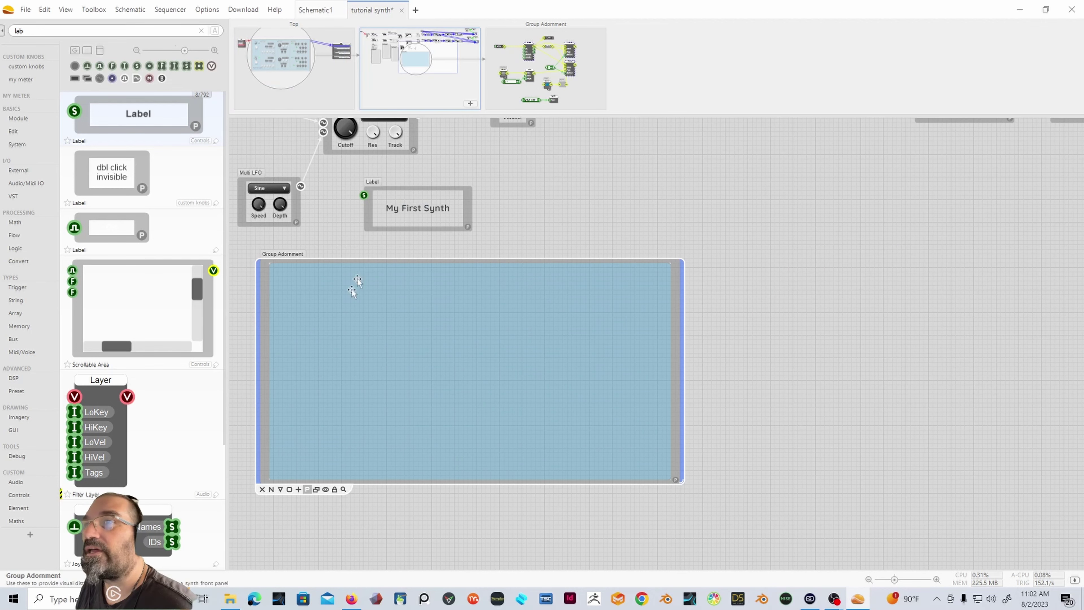
click(467, 227)
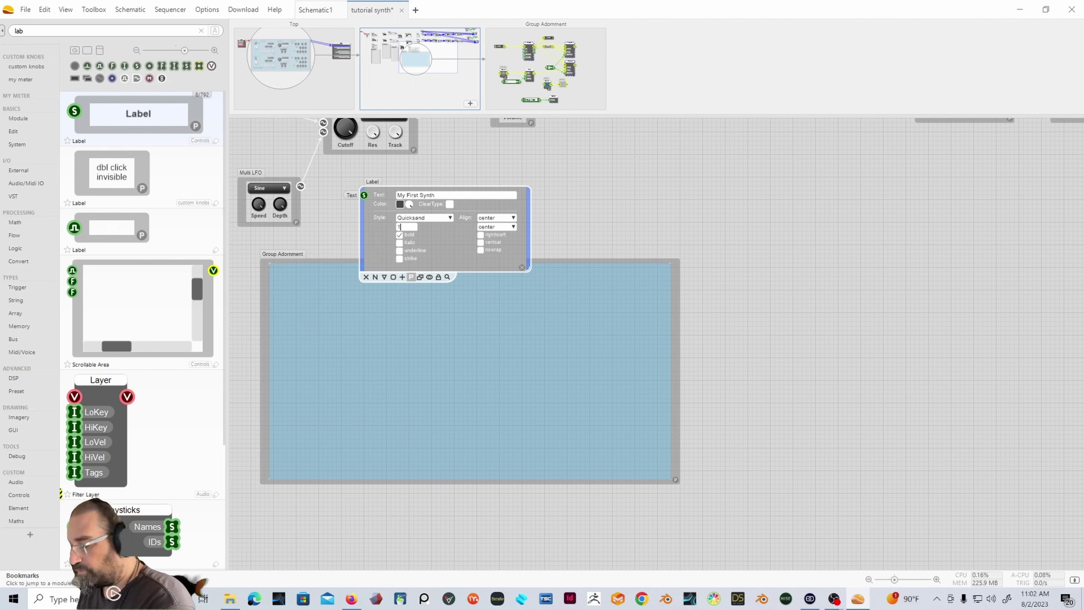
click(521, 268)
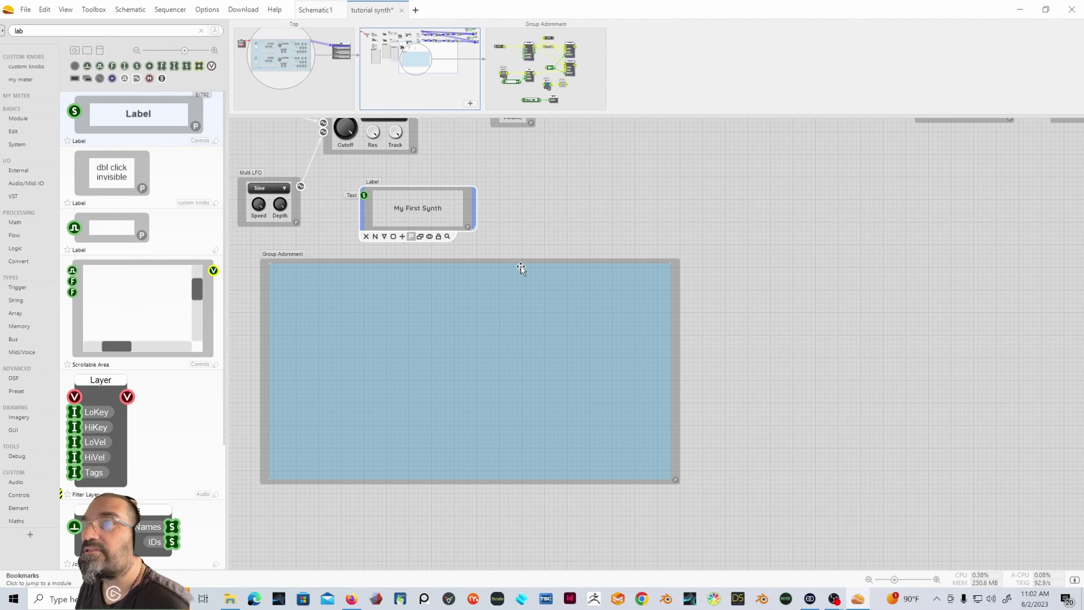
Step: Position the My First Synth label between the first oscillator's Volume knob and the second oscillator's on/off switch
click(310, 74)
drag(413, 436, 405, 450)
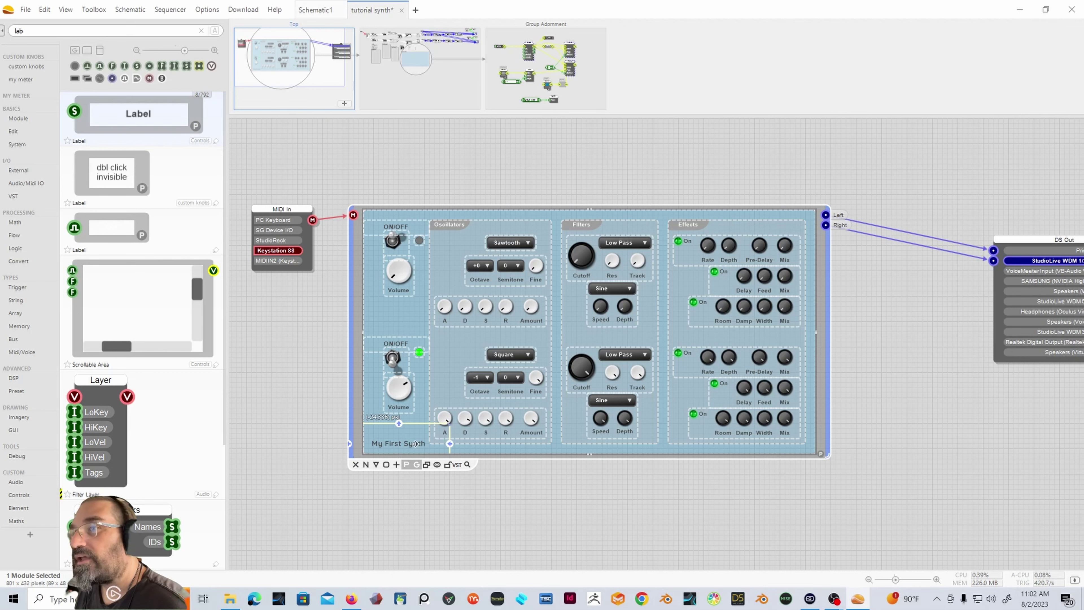
drag(414, 444, 410, 317)
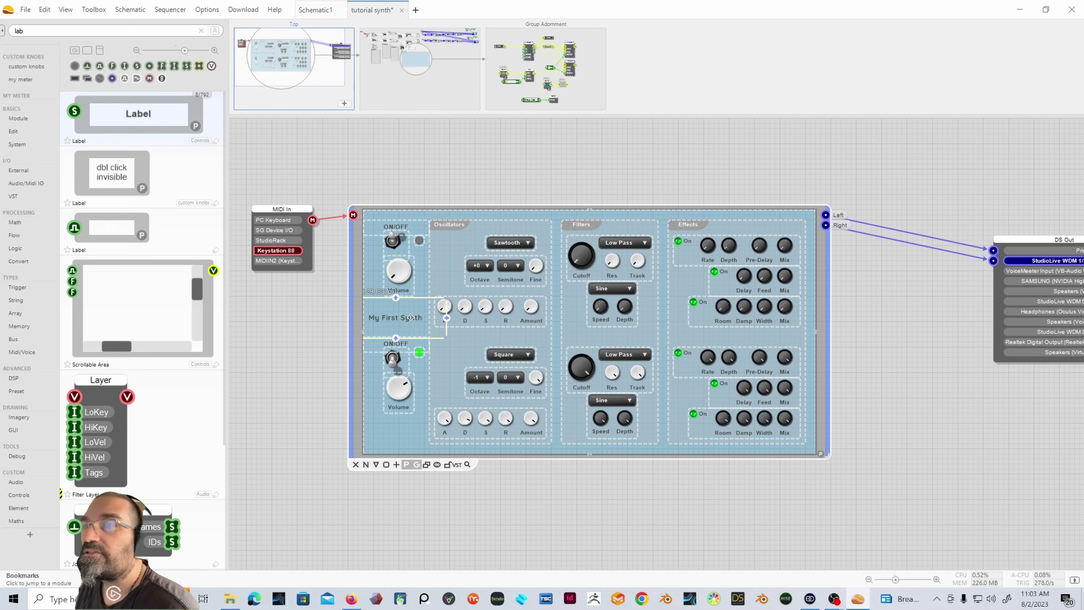
click(461, 164)
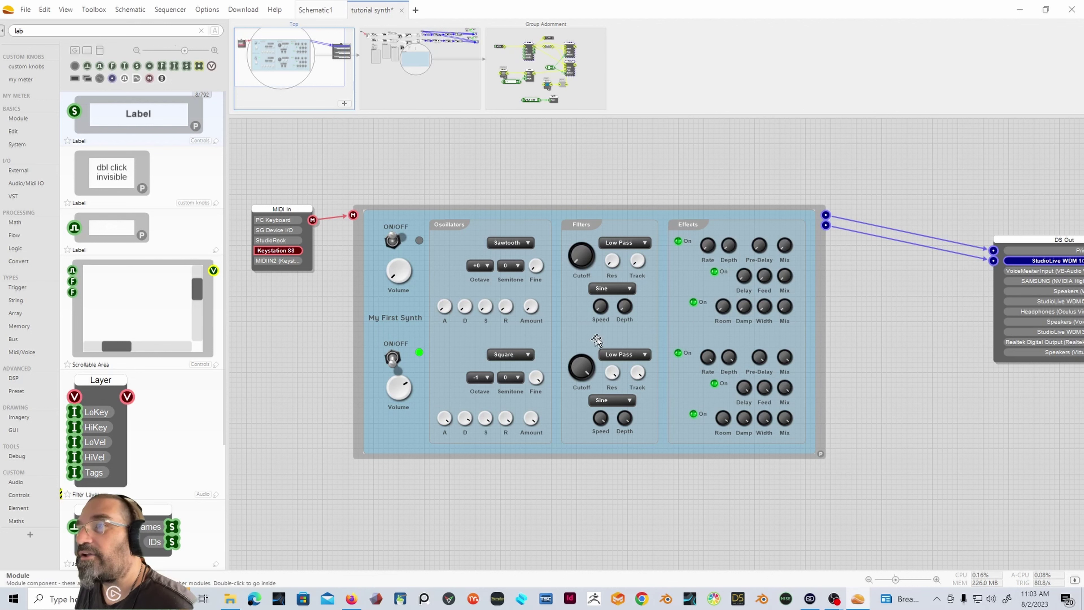
Step: Lock the synth module's front panel
click(516, 453)
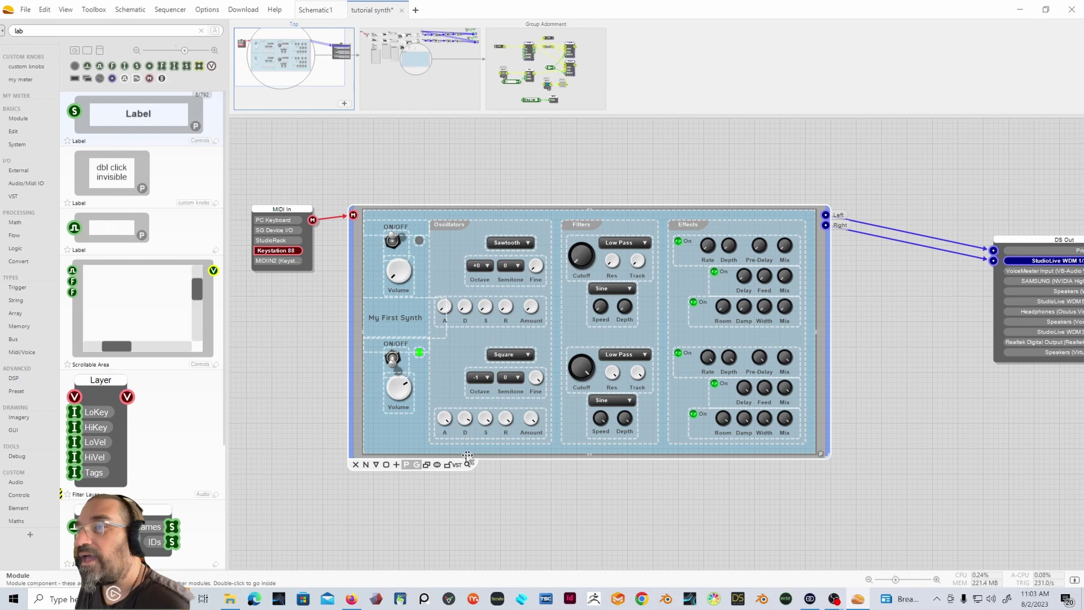
click(448, 465)
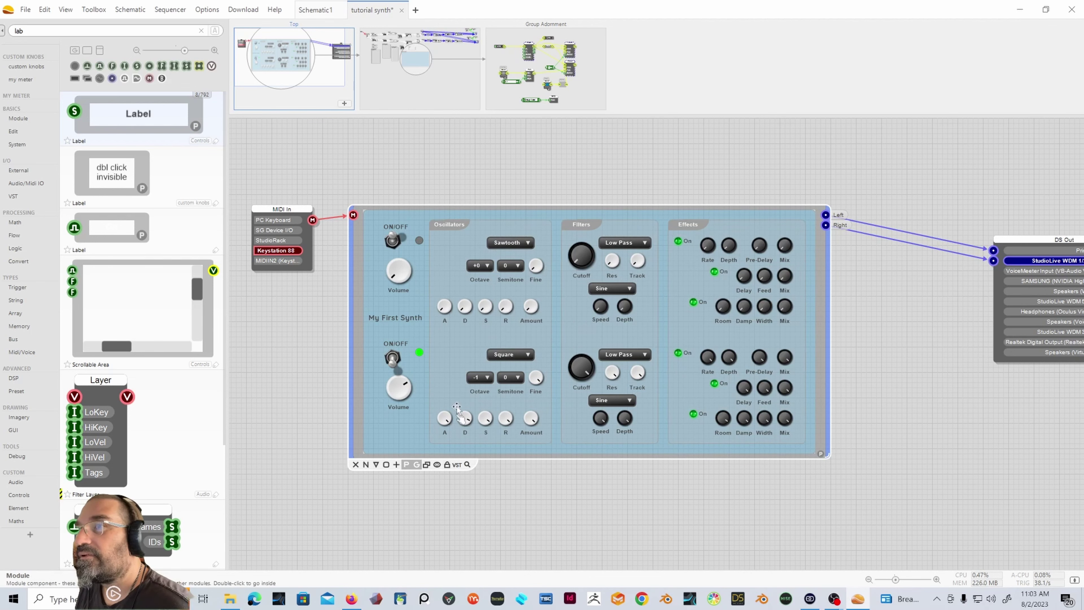
Step: Preview the synth's front panel in its own window, move the window slightly, and close it
click(468, 465)
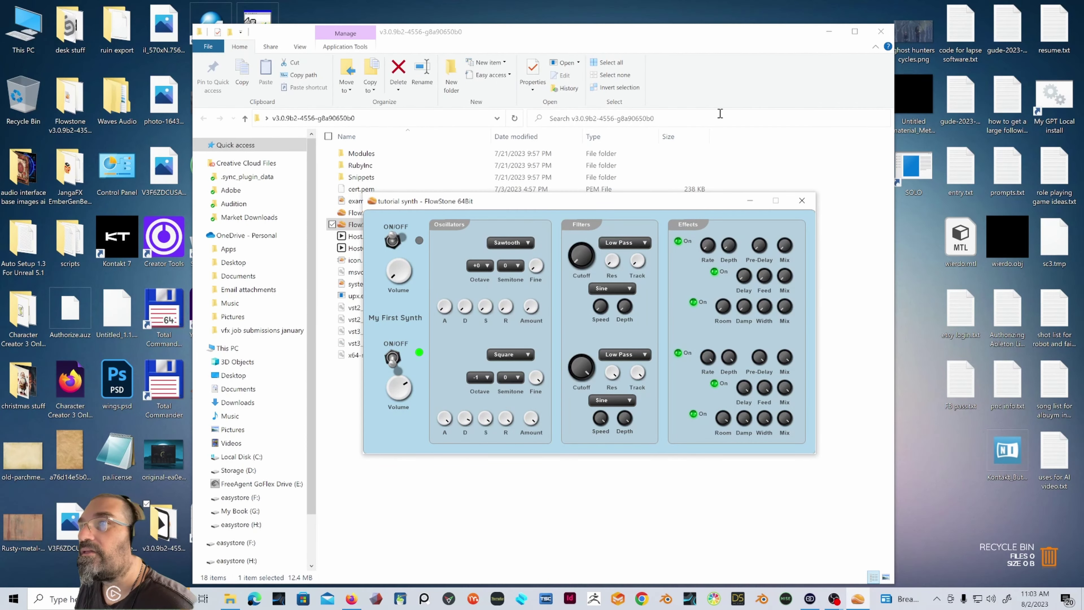
drag(621, 207, 566, 186)
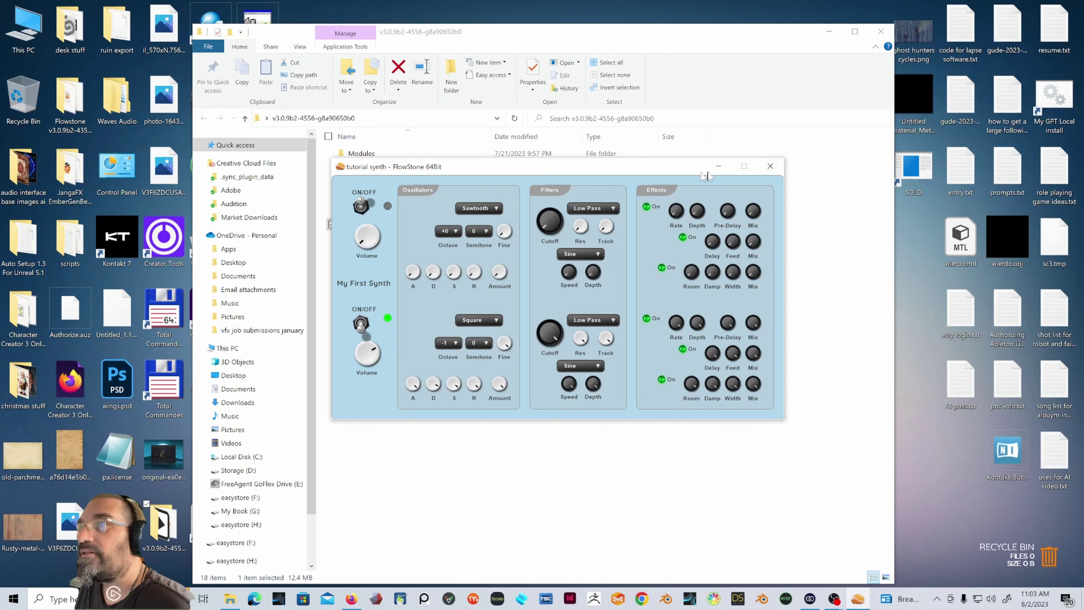
click(771, 166)
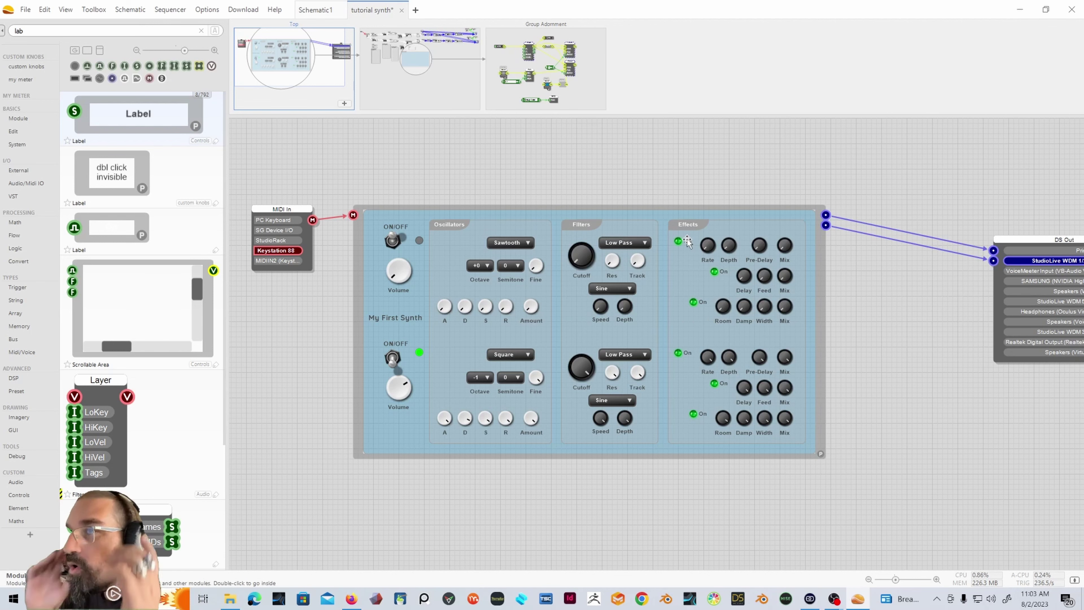
Step: Switch the second oscillator off and the first one on, and set both Volume knobs to a low level
click(392, 358)
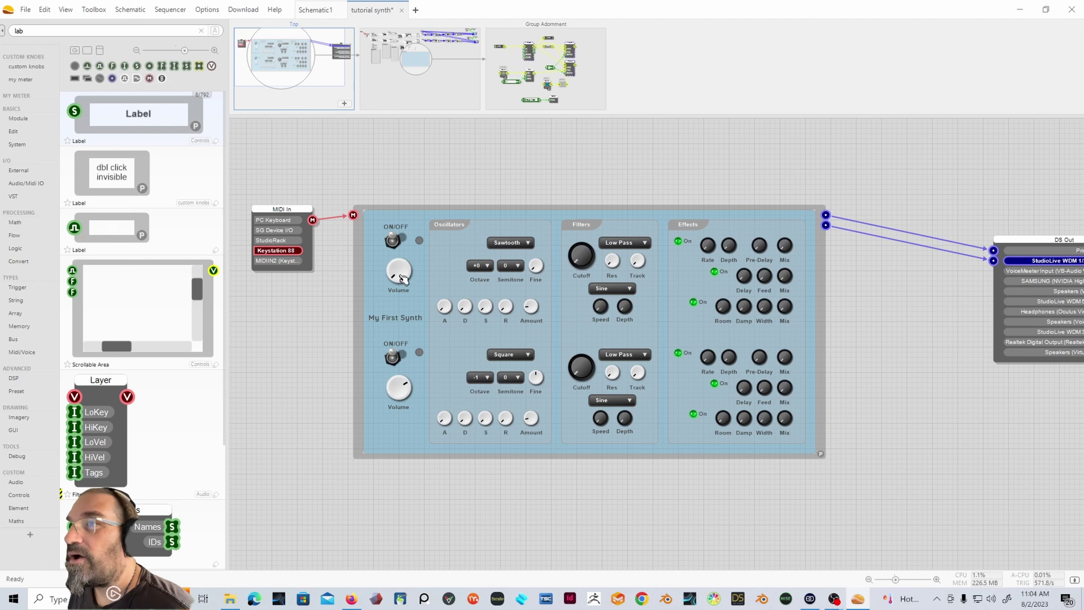
drag(400, 278, 400, 263)
drag(400, 382, 397, 443)
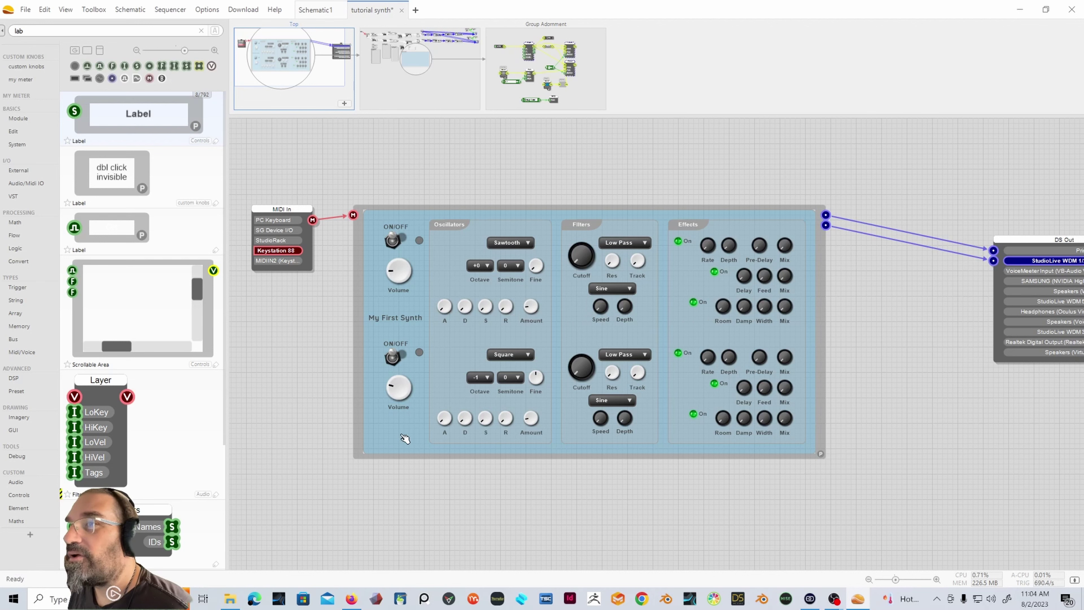
click(418, 245)
click(392, 241)
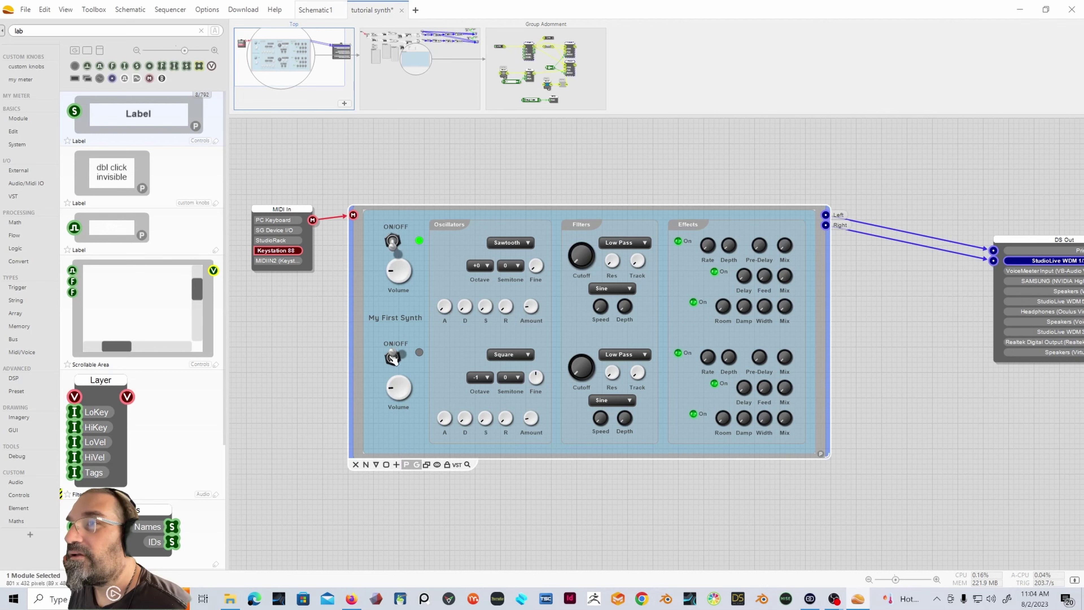
Step: Switch the second oscillator on and adjust both oscillators' Volume knobs
click(393, 358)
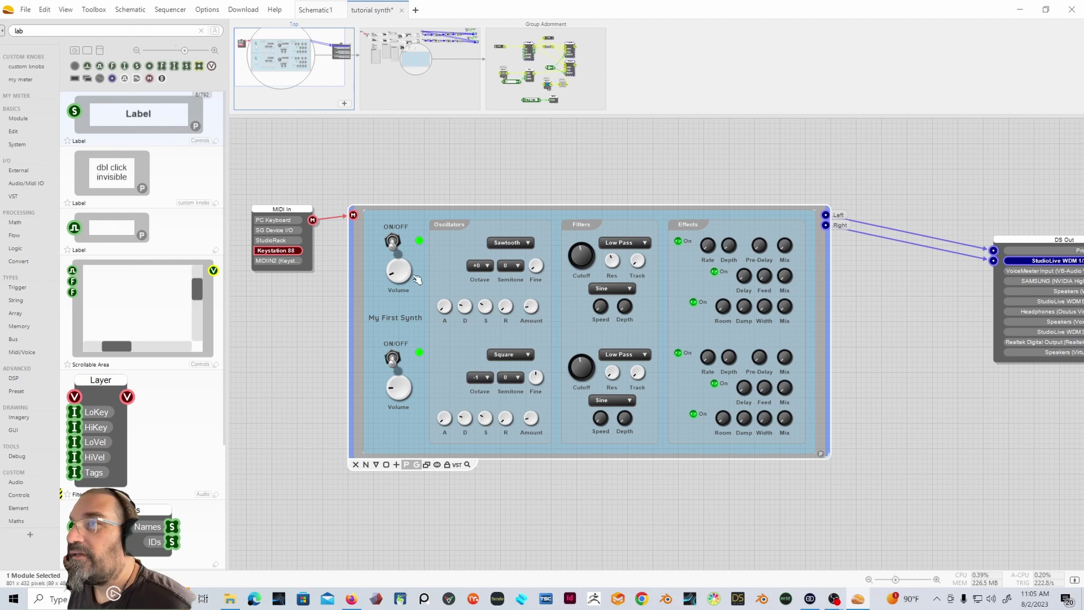
mouse_move(401, 385)
mouse_down()
mouse_move(408, 355)
mouse_move(406, 385)
mouse_up()
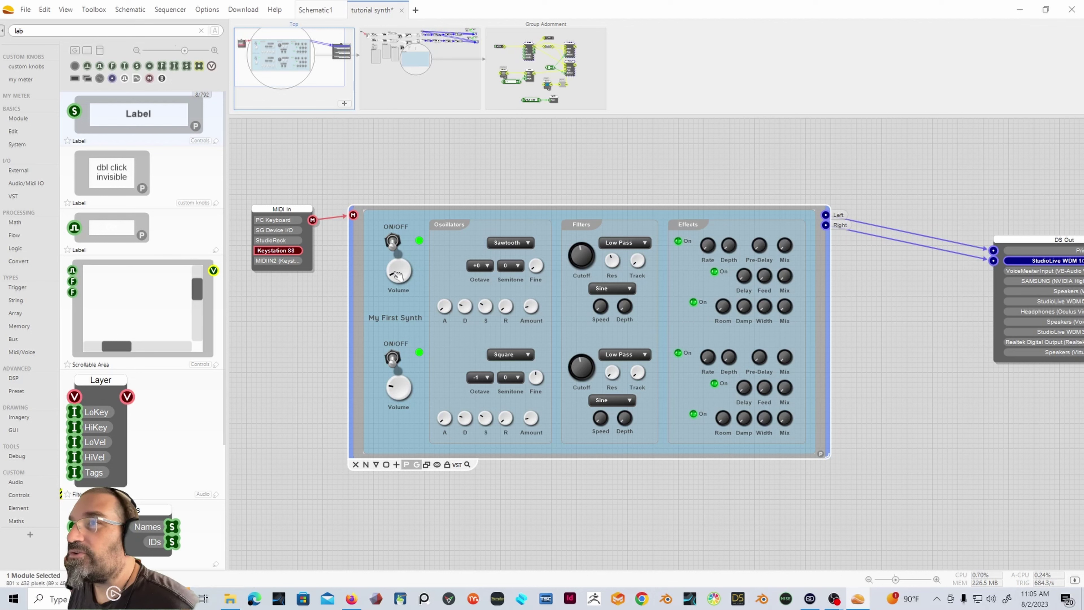
drag(398, 276, 405, 237)
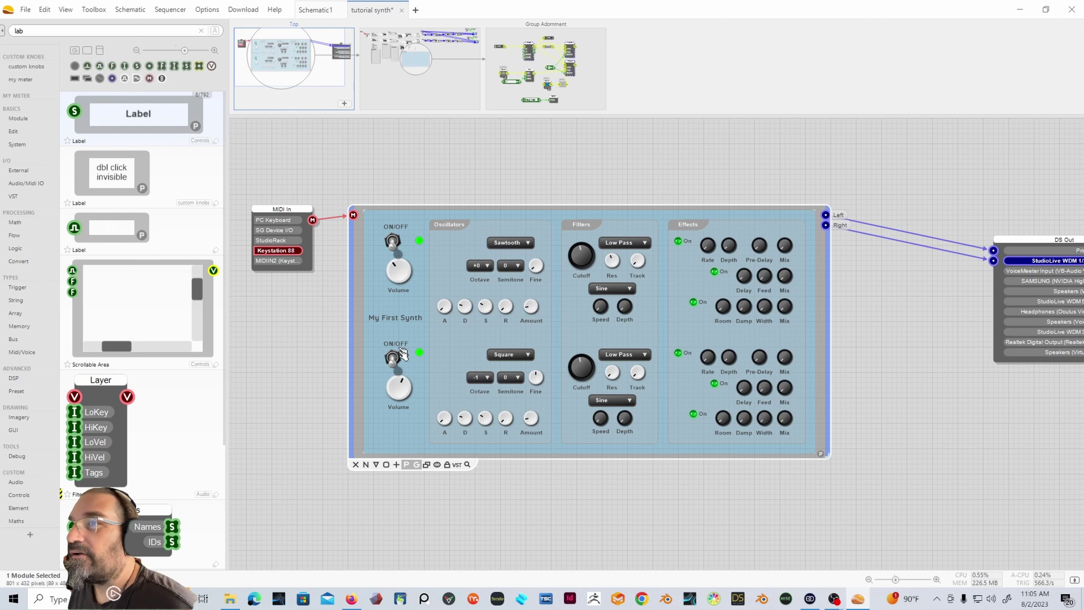
Step: Set the first oscillator's waveform to Sine, and try Sawtooth on the second oscillator before returning it to Square
click(526, 247)
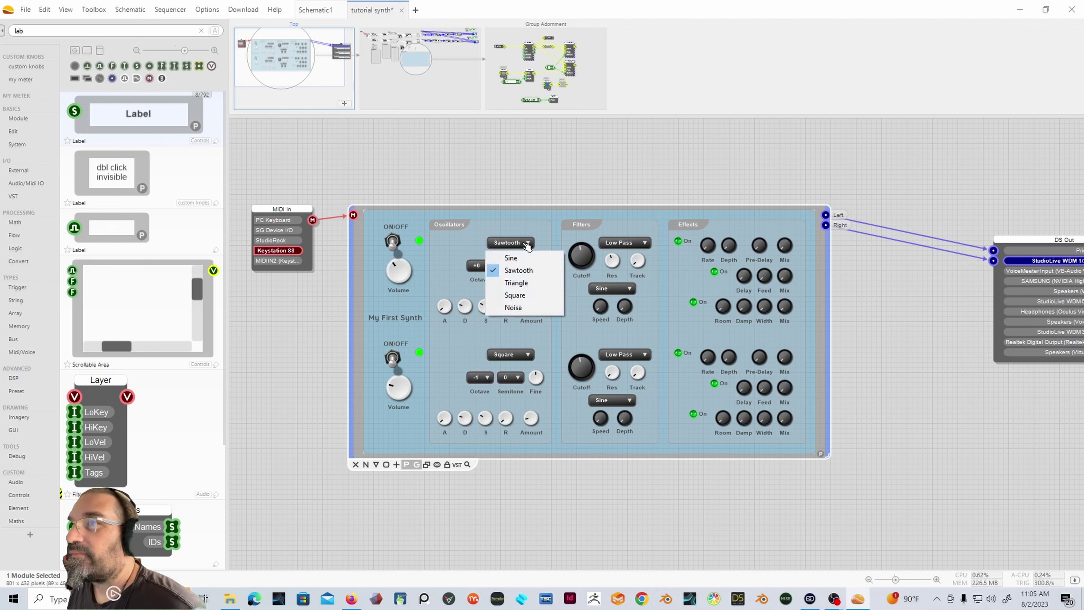
click(521, 253)
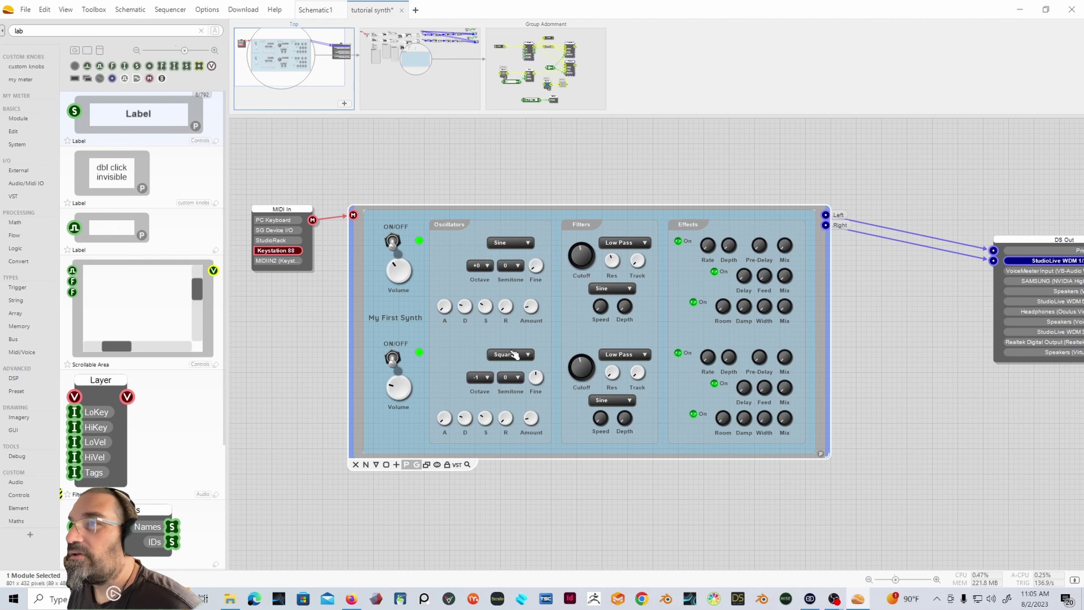
click(517, 357)
click(516, 385)
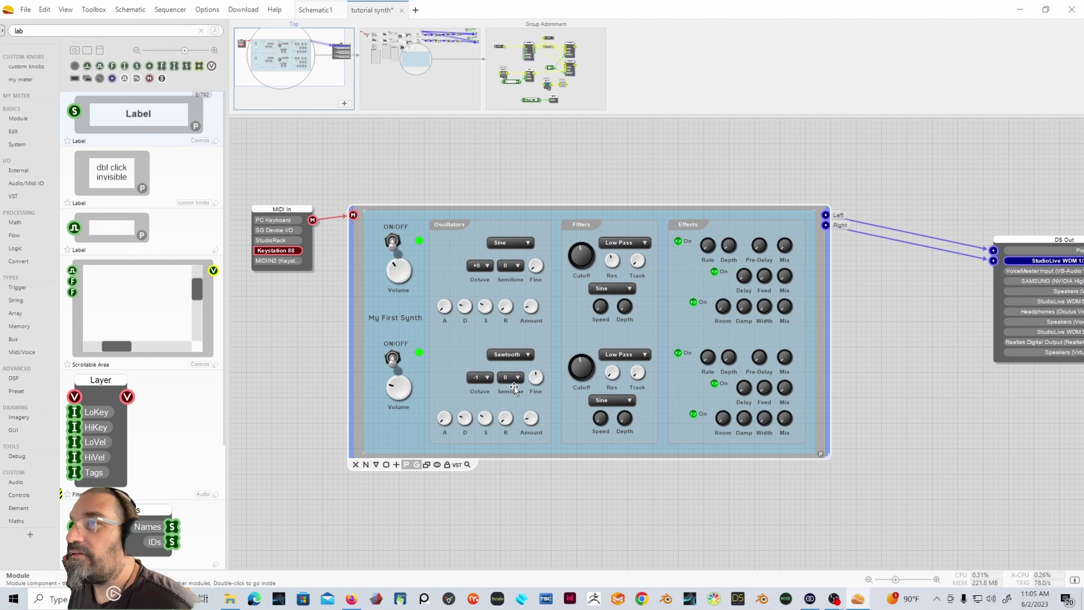
click(517, 357)
click(512, 408)
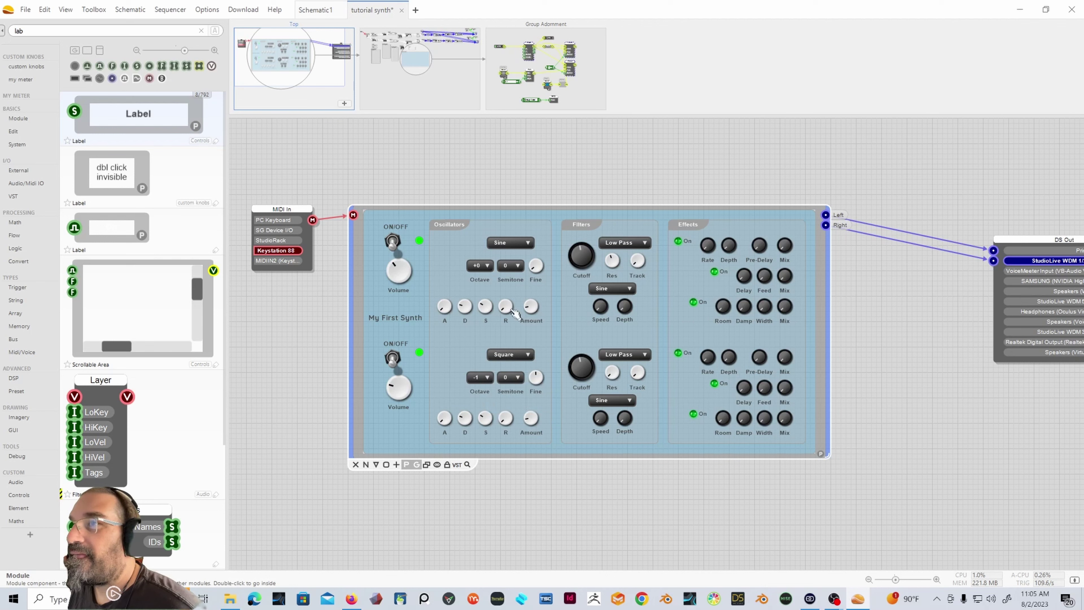
Step: Set the Octave to -1 for the first oscillator and -2 for the second
click(486, 267)
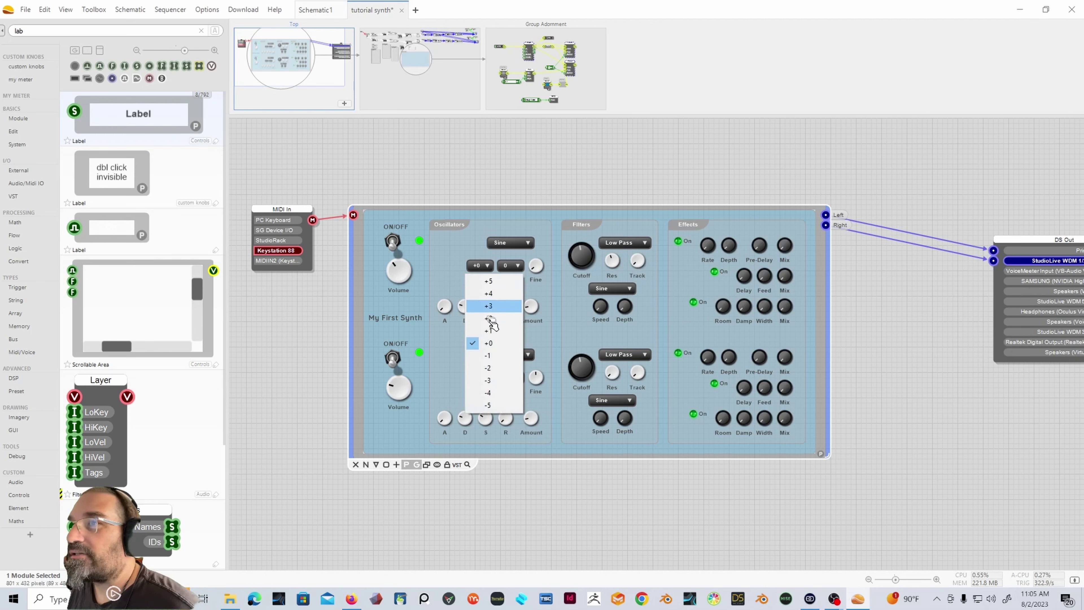
click(487, 355)
click(494, 376)
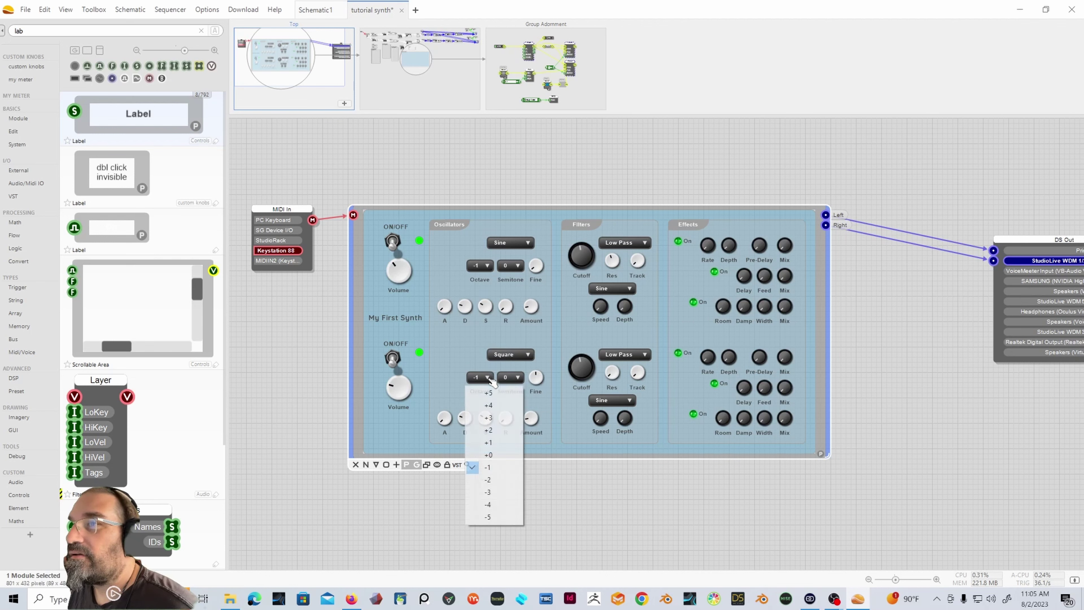
click(491, 481)
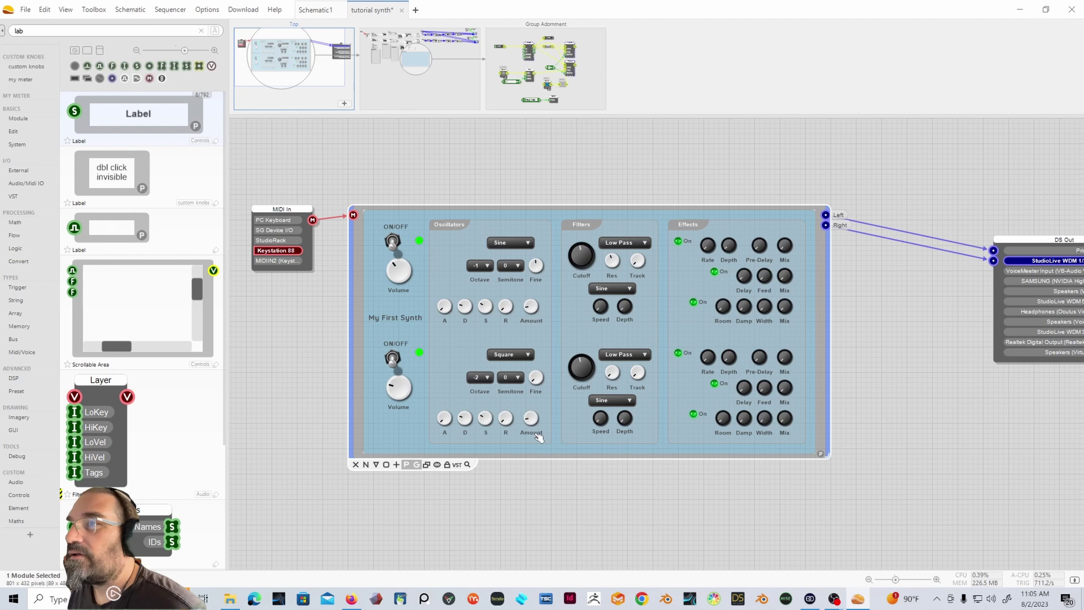
Step: Adjust both oscillators' Fine tuning knobs and set both waveforms to Sawtooth
drag(541, 369, 545, 331)
drag(537, 267, 535, 279)
click(510, 242)
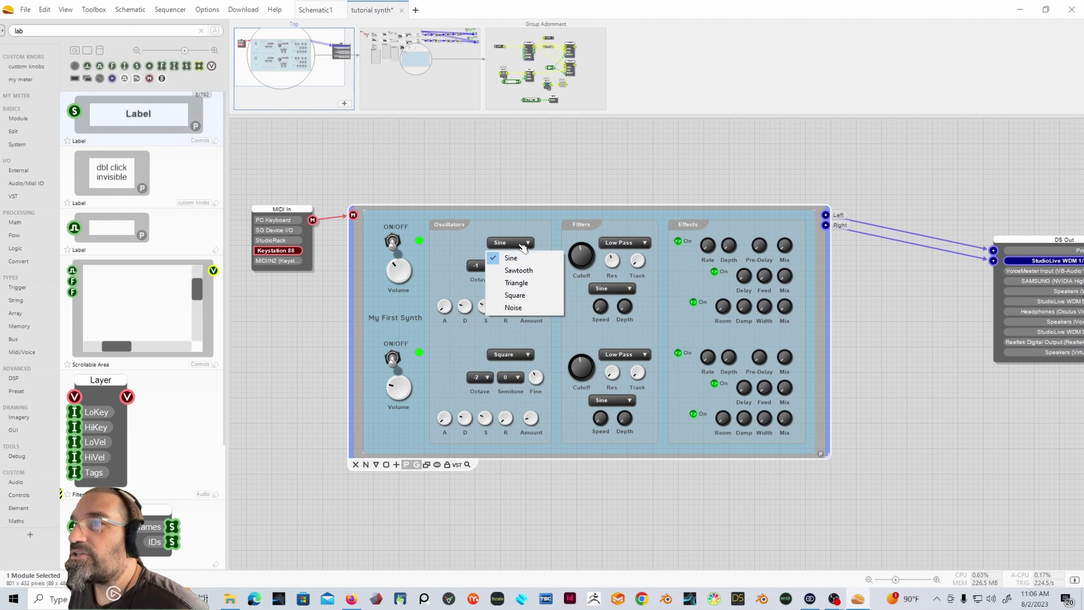
click(521, 270)
click(510, 354)
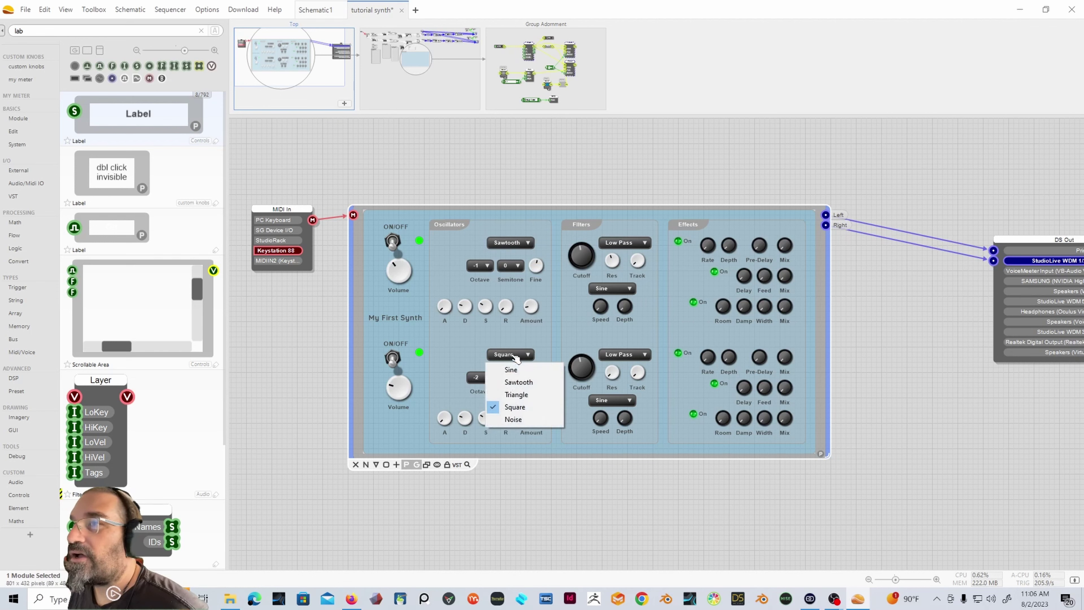
click(519, 382)
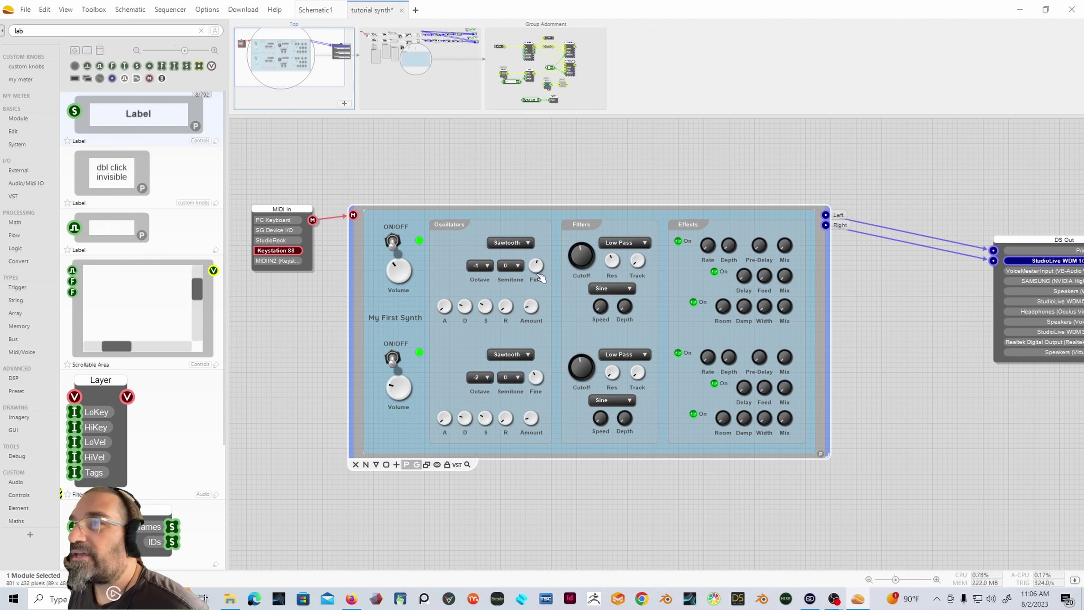
Step: Set the Octave of both oscillators to +0
click(480, 377)
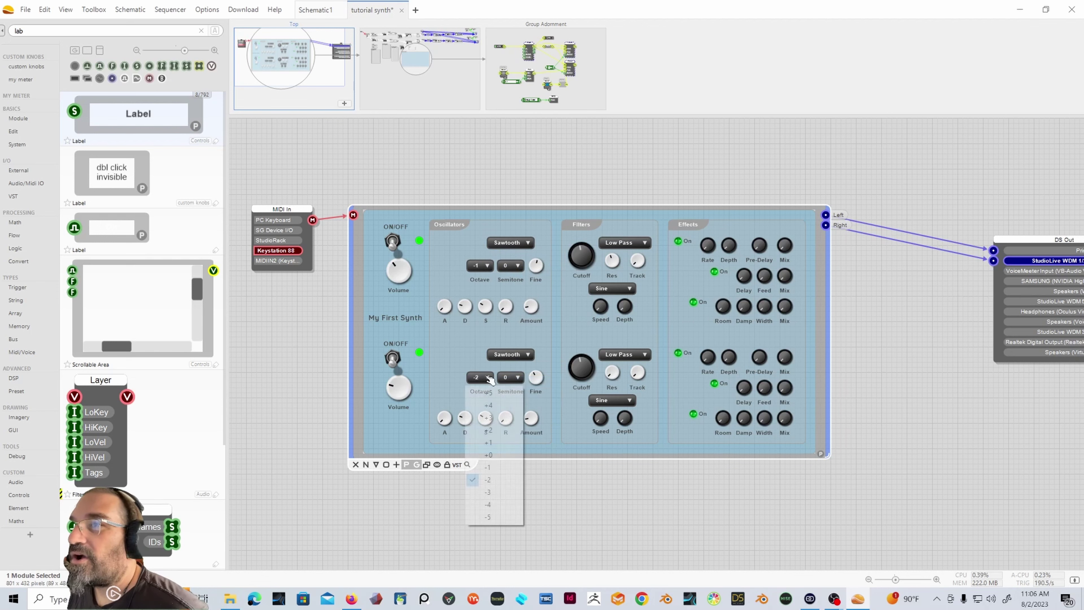
click(489, 455)
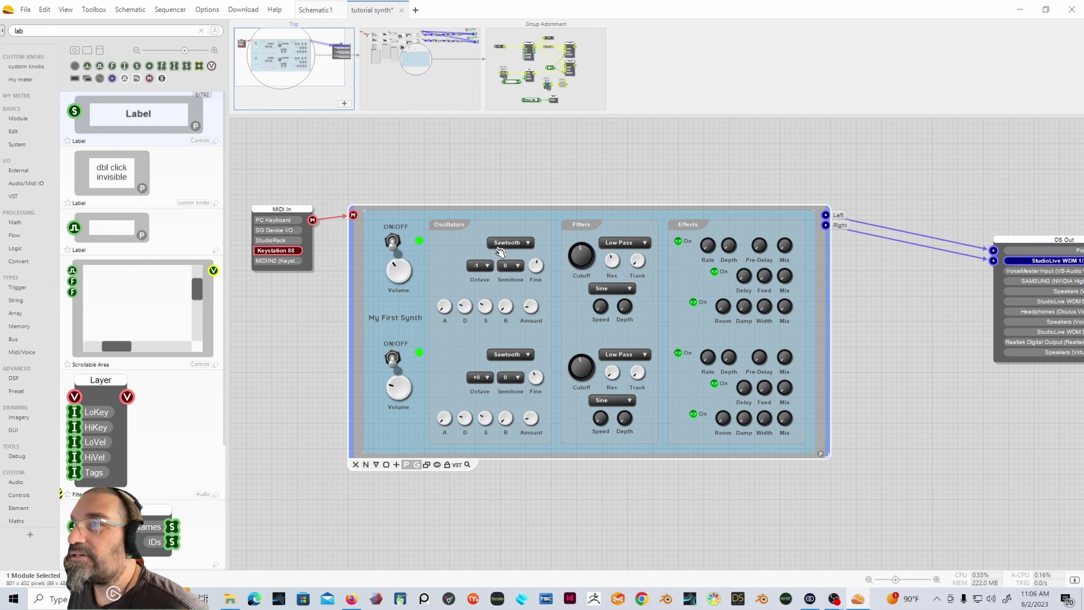
click(490, 267)
click(489, 343)
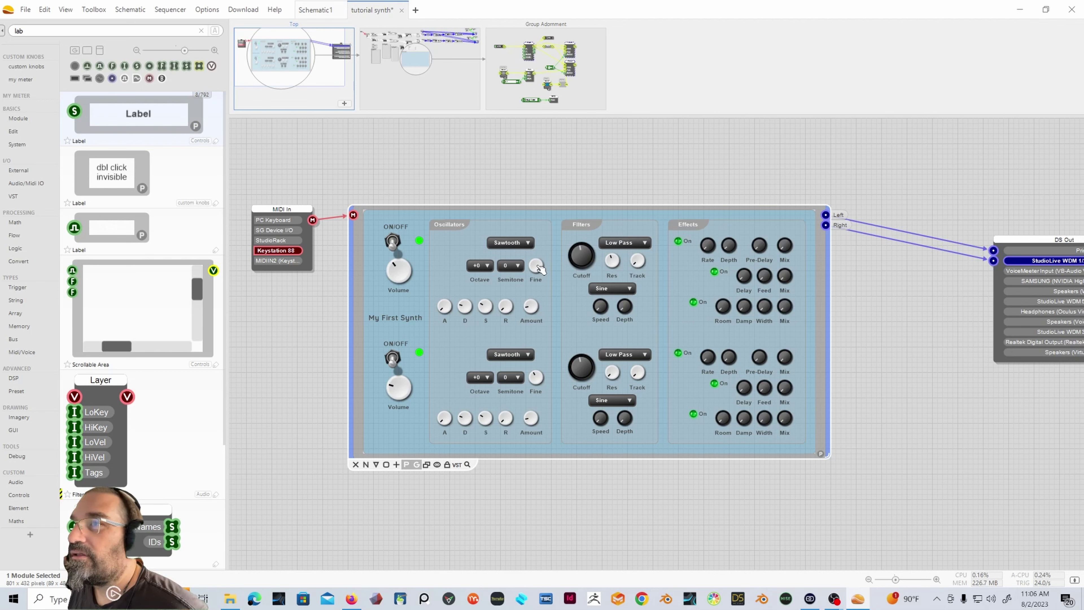
Step: Try a Semitone offset of 1 on the first oscillator twice, setting it back to 0 each time
click(511, 266)
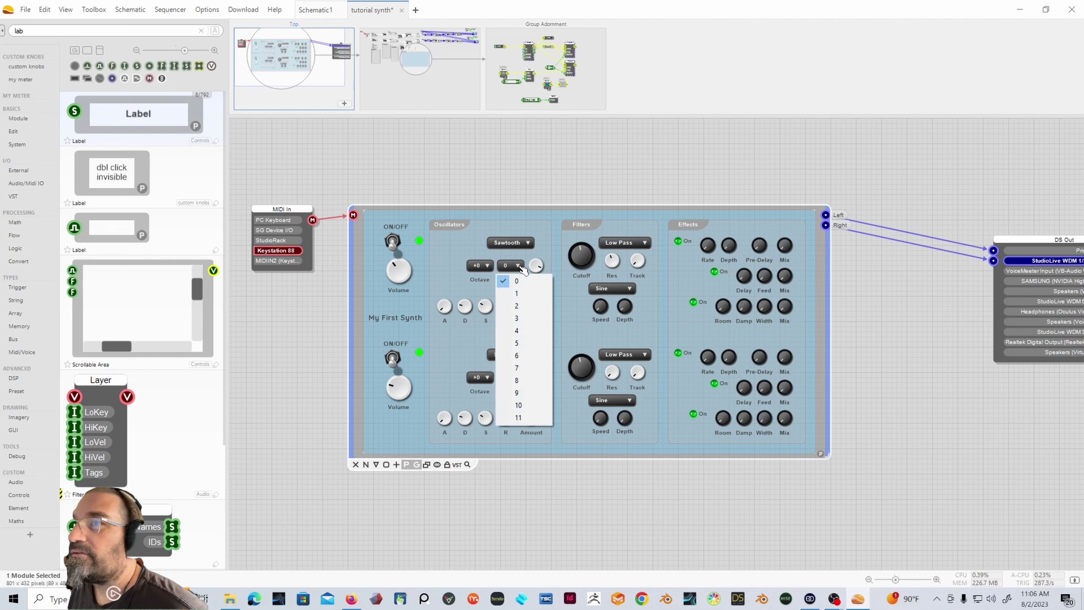
click(517, 285)
click(512, 266)
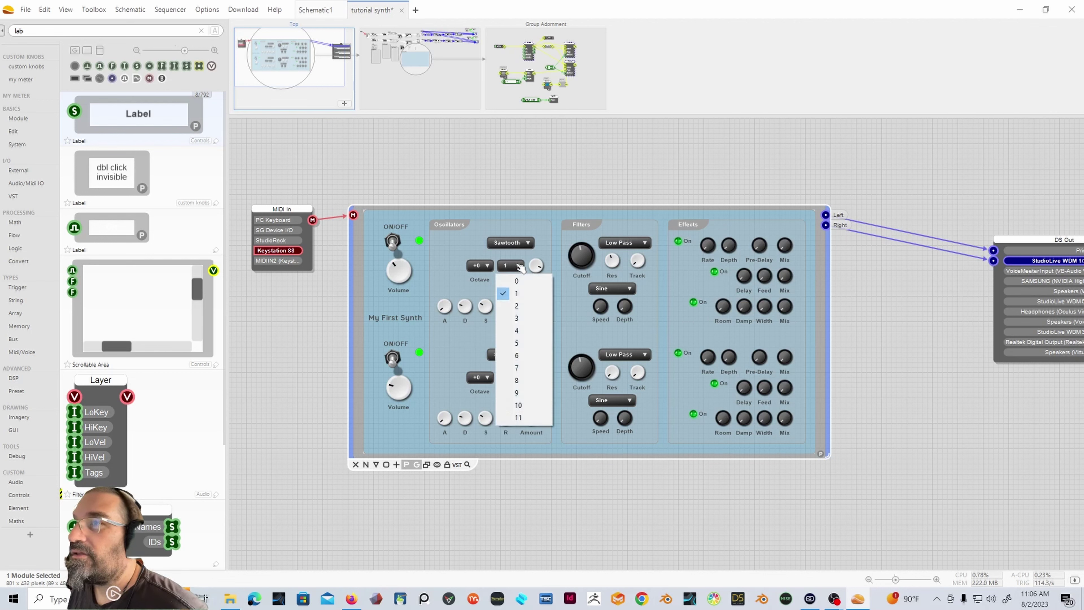
click(522, 279)
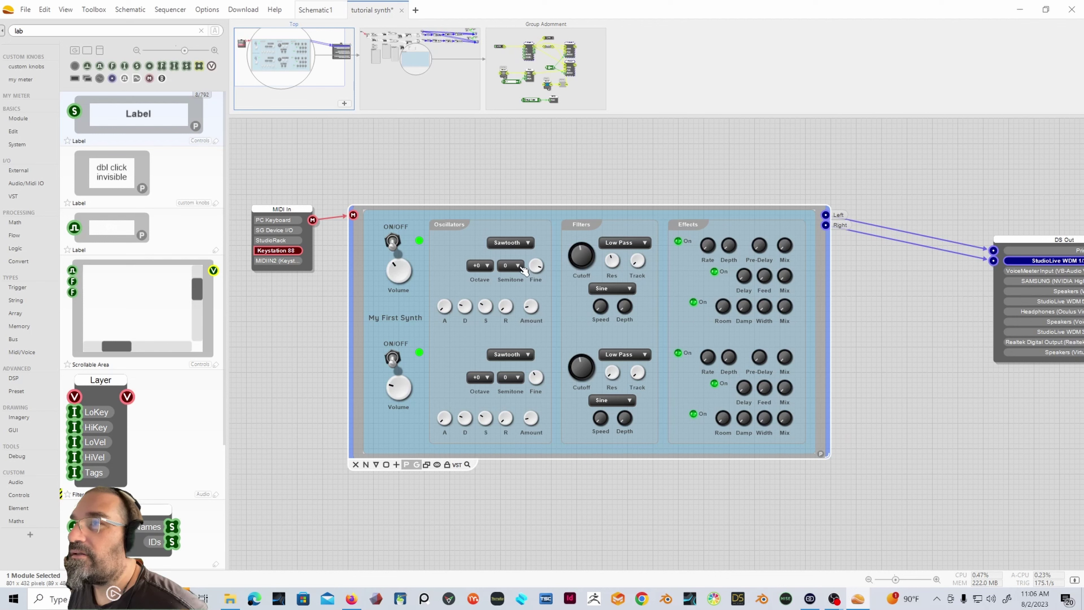
click(521, 267)
click(521, 286)
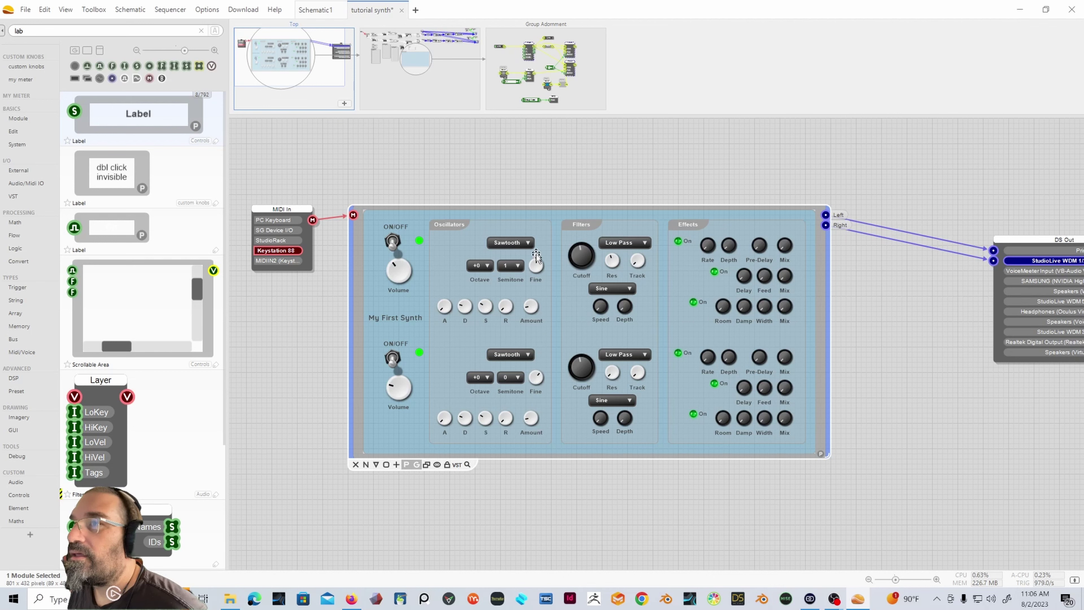
click(521, 268)
click(518, 285)
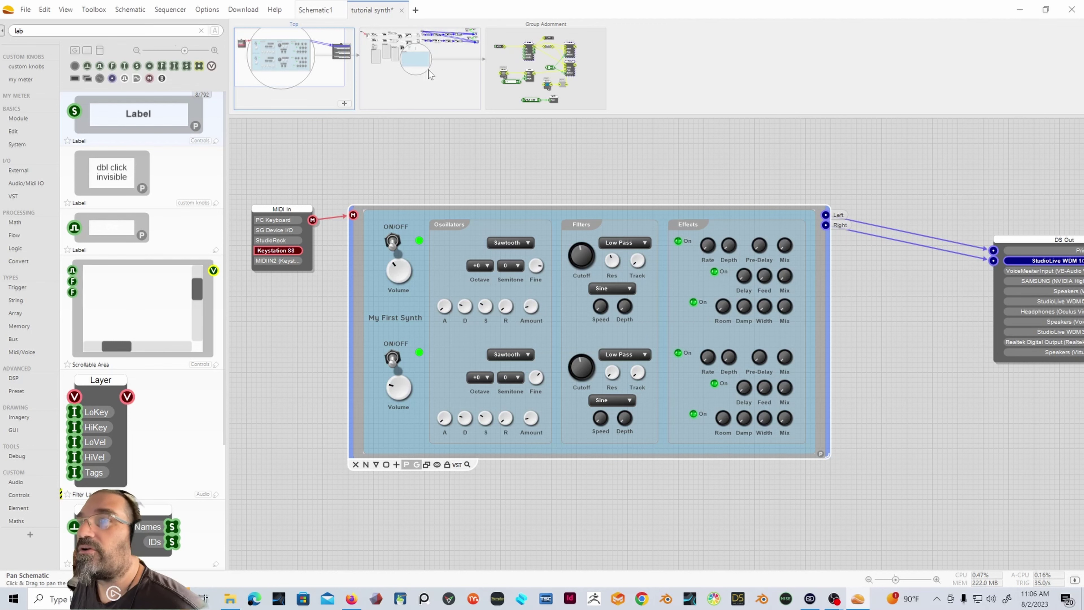
Step: Go inside the synth module and open the first oscillator's Detuner module
double_click(354, 293)
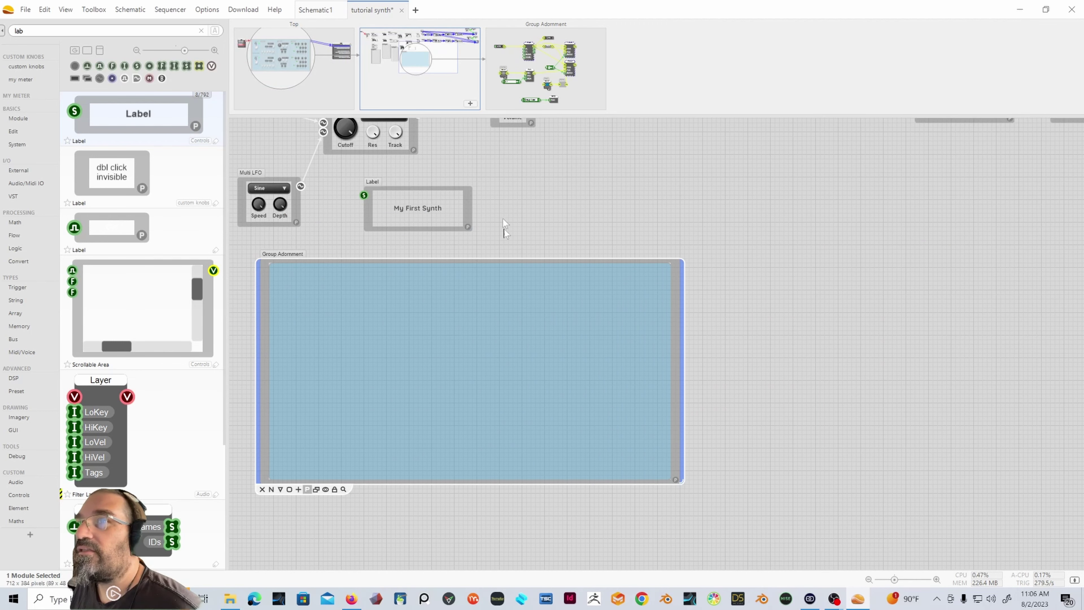
drag(422, 51, 380, 33)
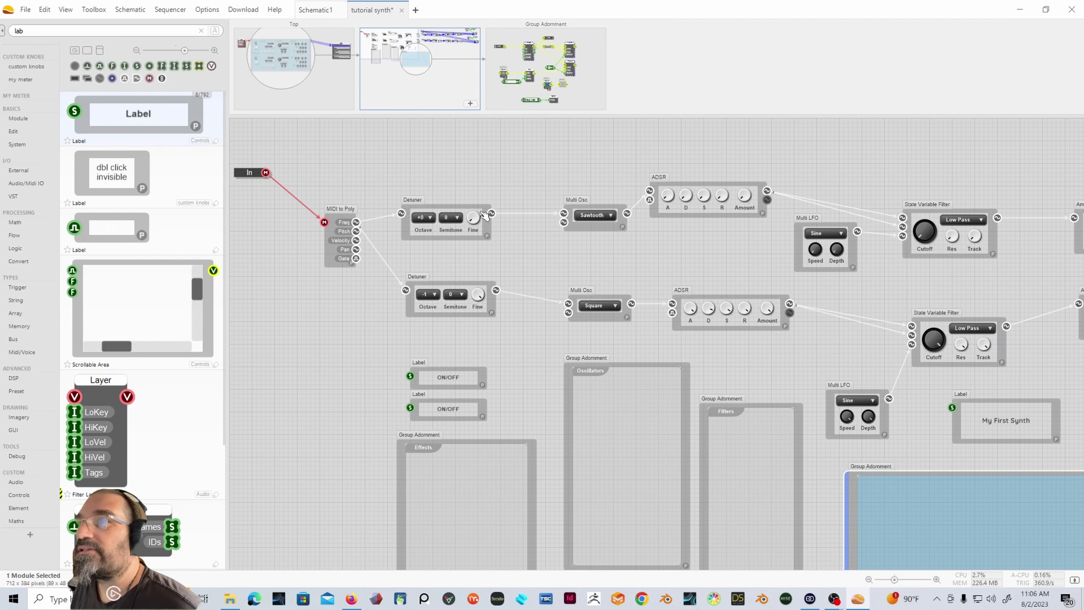
click(487, 226)
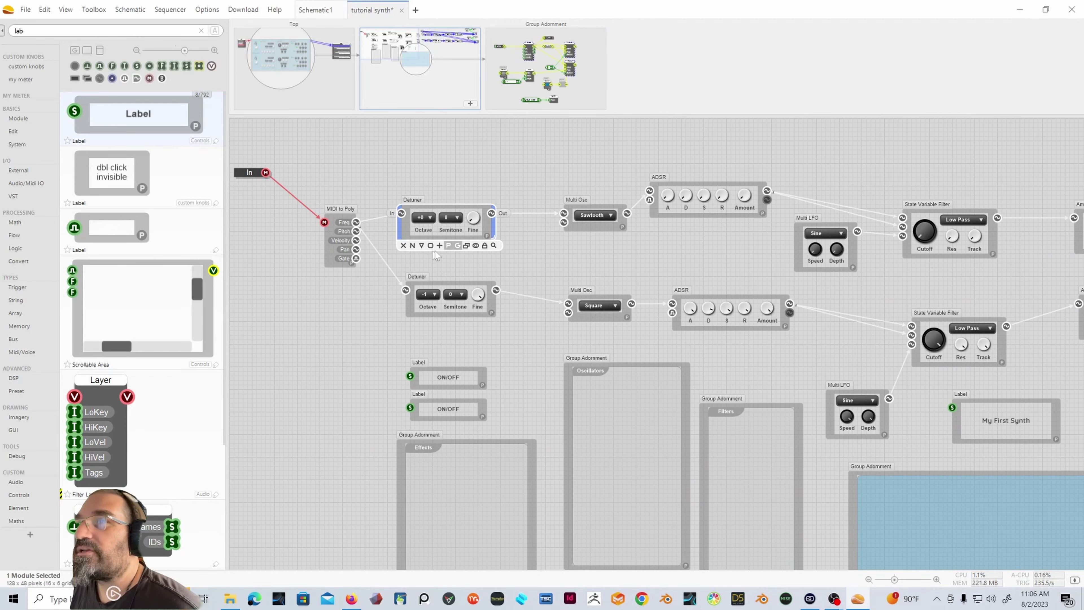
double_click(493, 229)
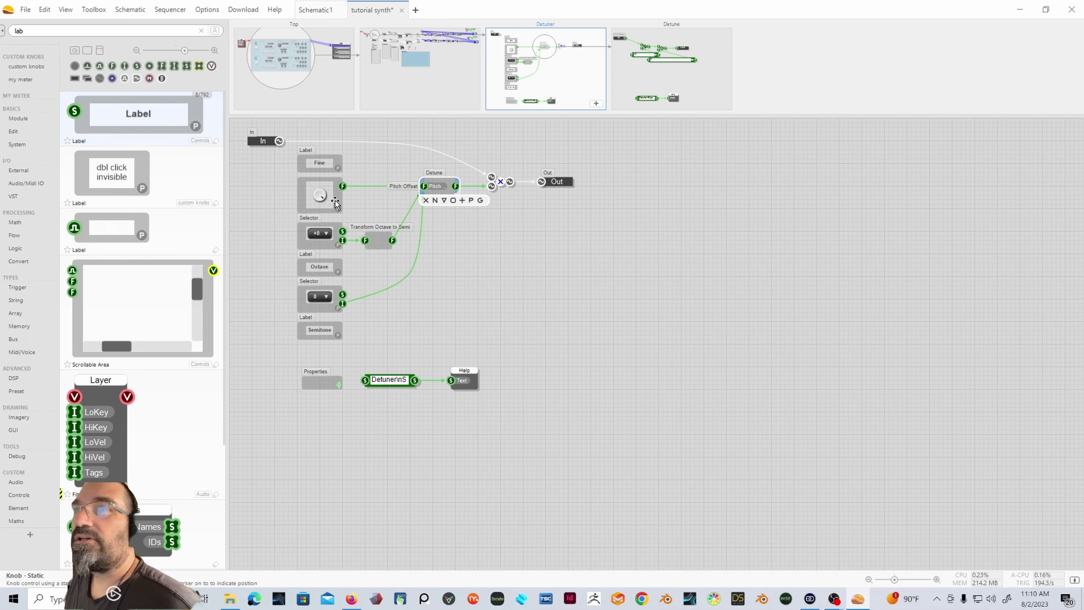
Step: Set the Fine knob's range in the Detuner to Min -0.07 and Max 0.07
click(337, 201)
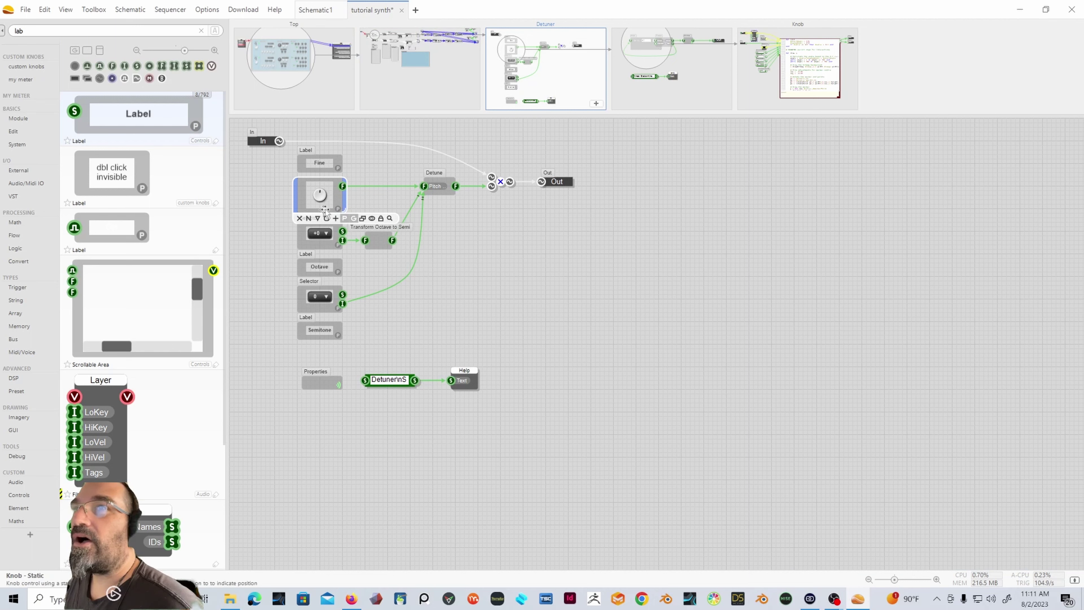
click(339, 209)
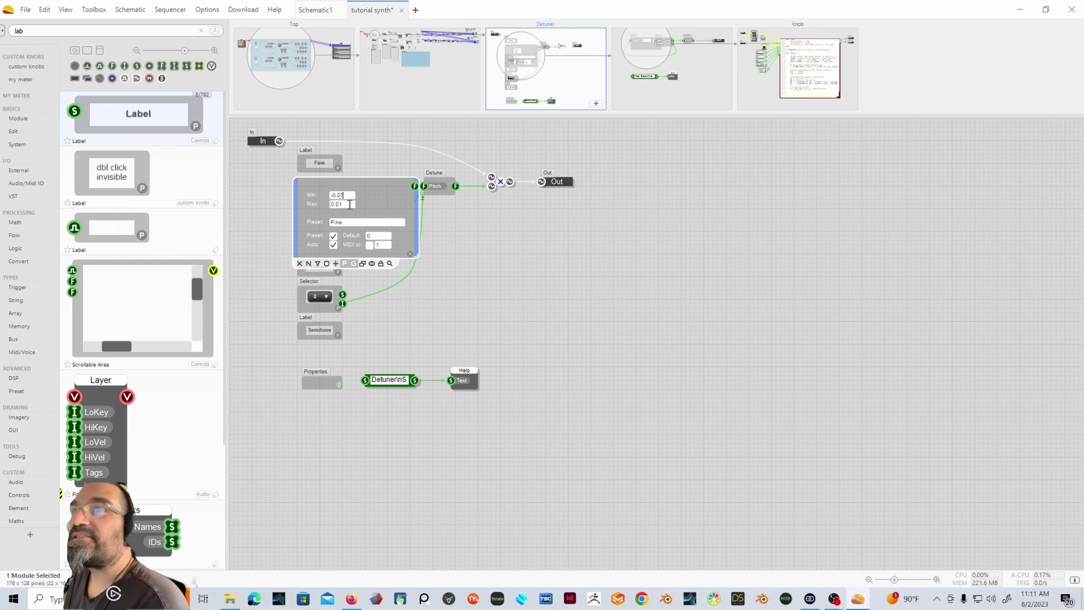
double_click(340, 204)
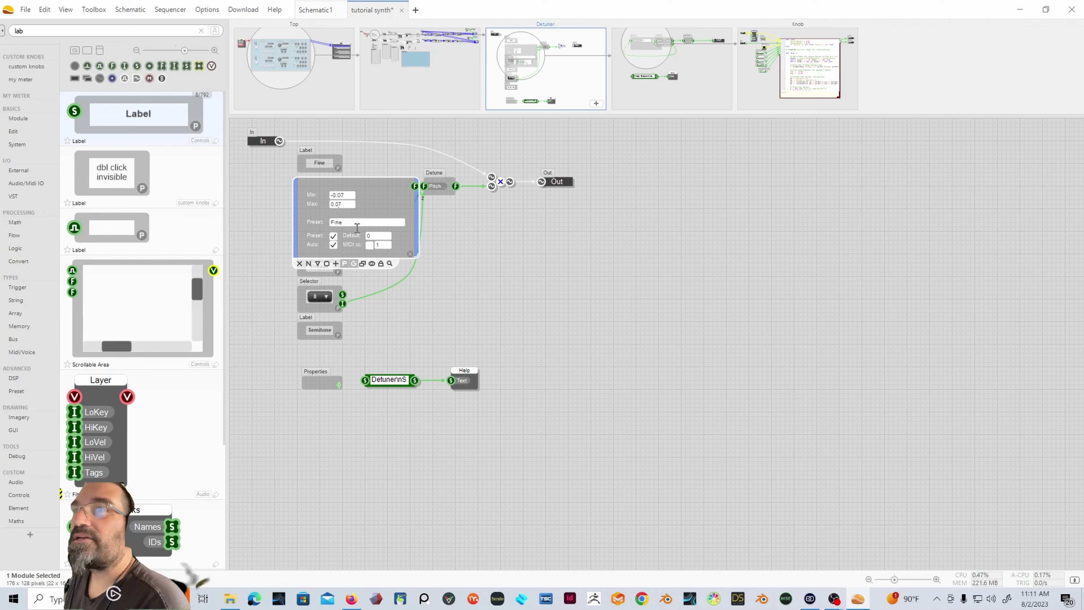
click(424, 271)
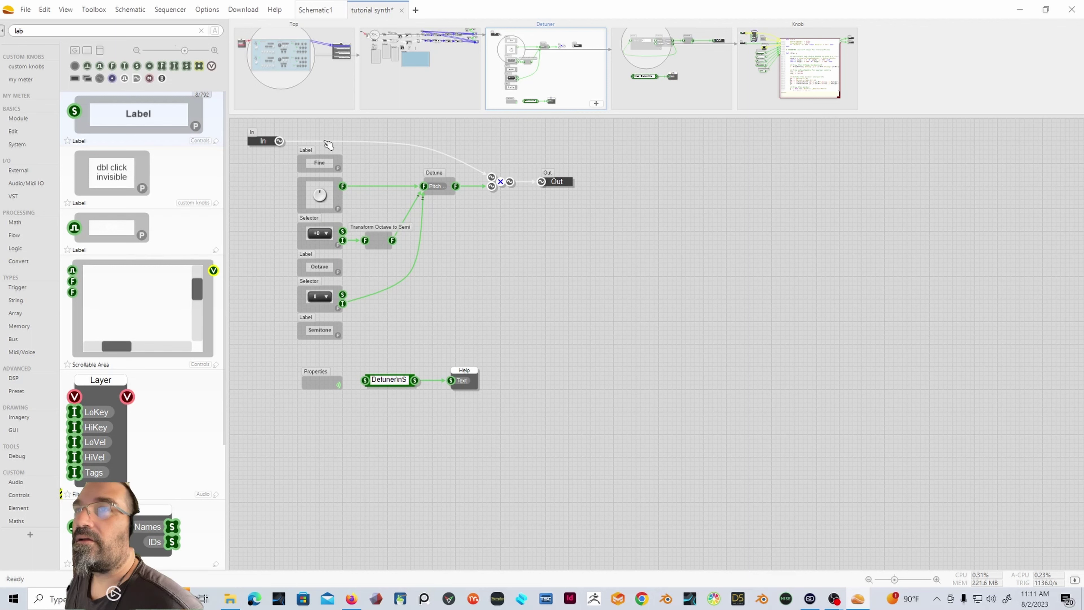
Step: Set the Fine knob's range to Min -0.5 and Max 0.5, and try turning the knob
click(339, 210)
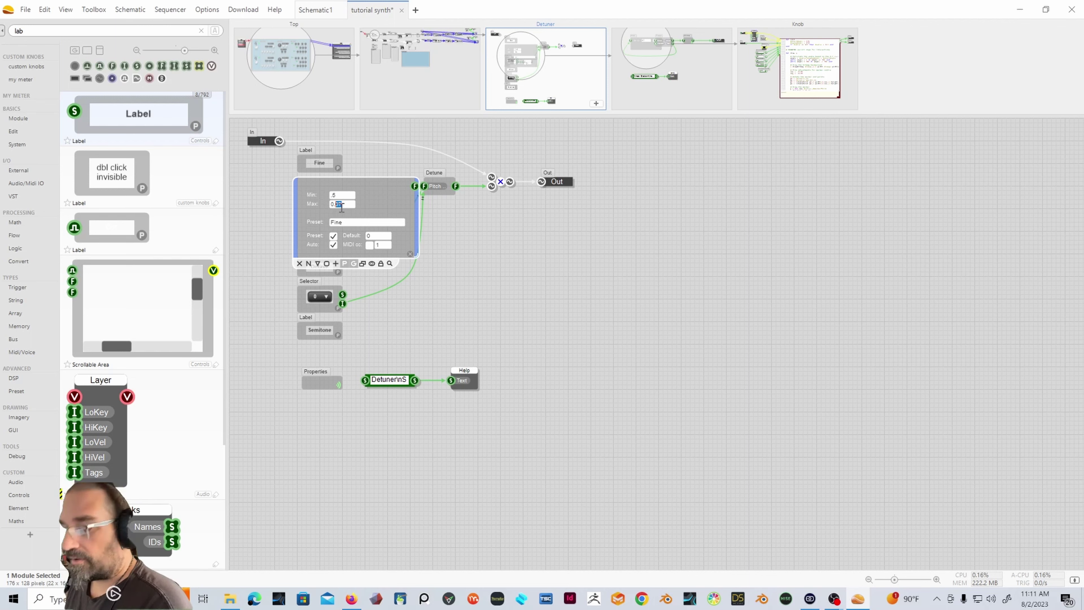
click(411, 252)
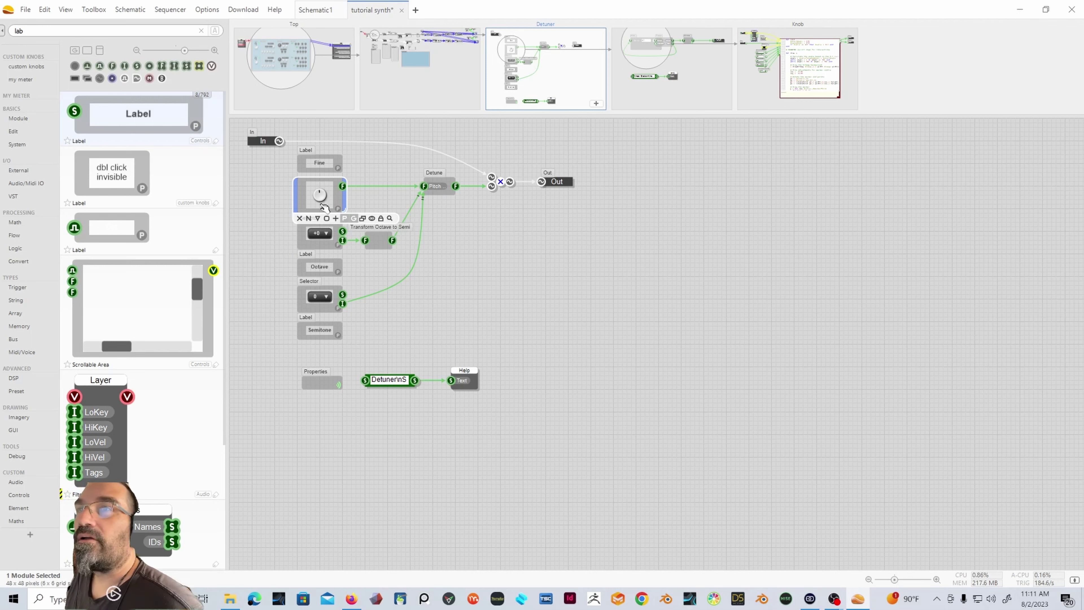
drag(322, 204, 342, 62)
double_click(314, 191)
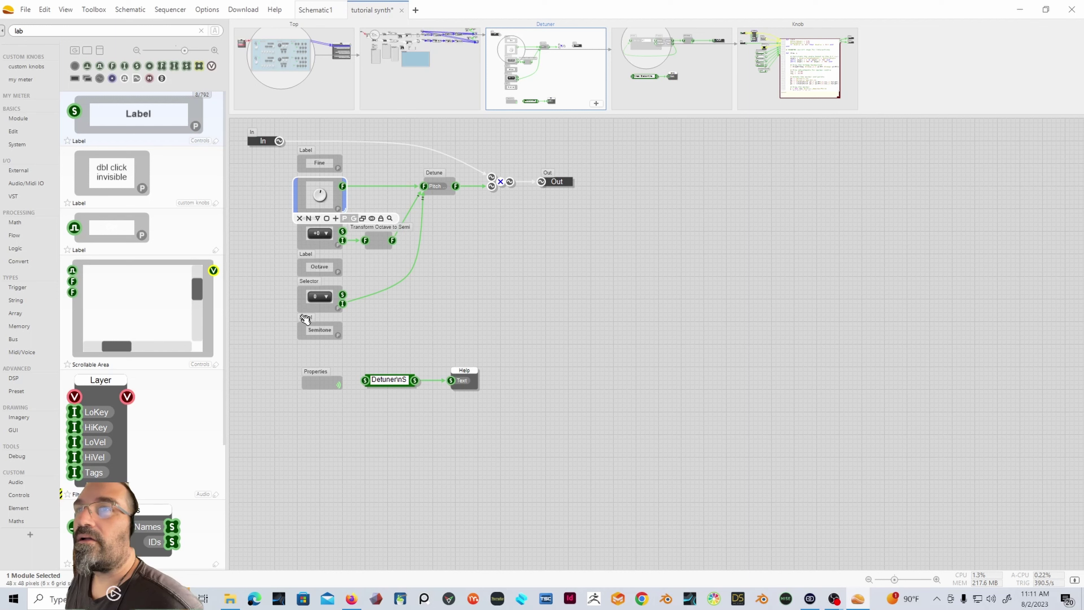
Step: Revise the Fine knob's range in its properties and return to the synth's inner schematic with both Detuner modules
click(344, 209)
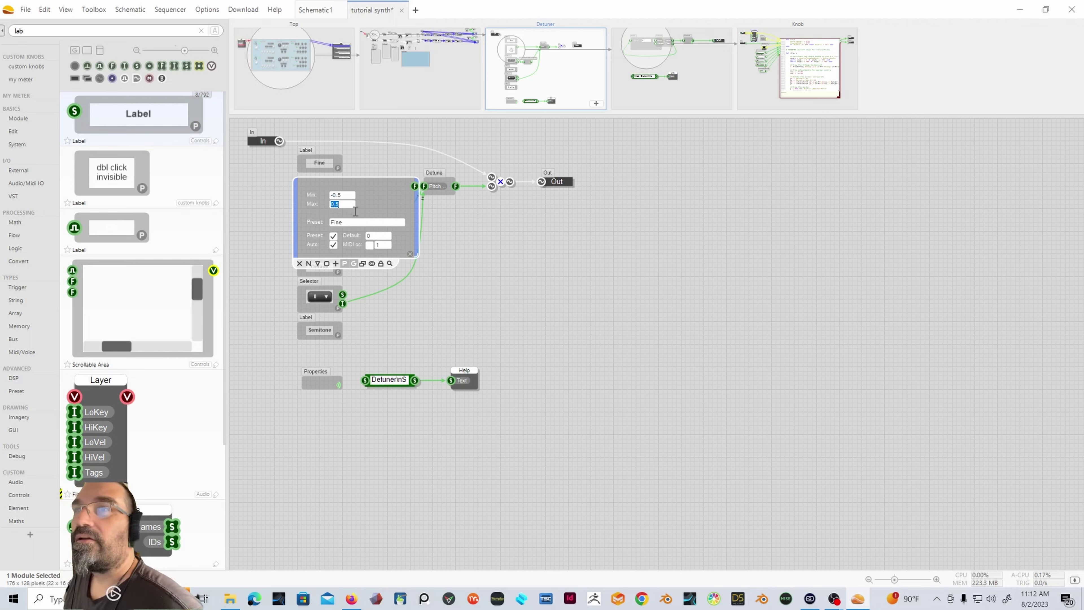
click(409, 253)
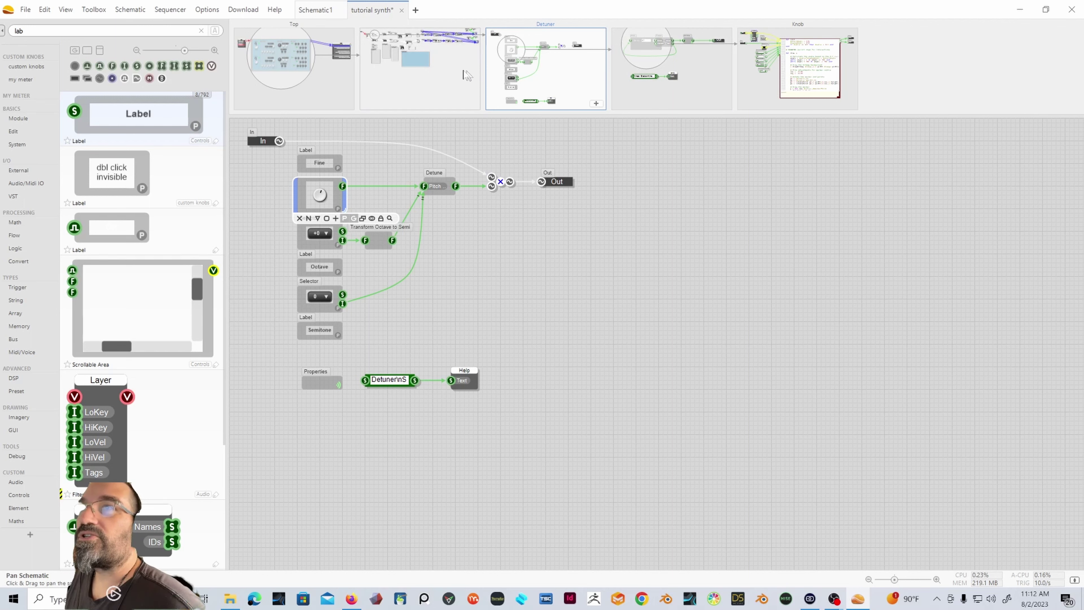
click(437, 75)
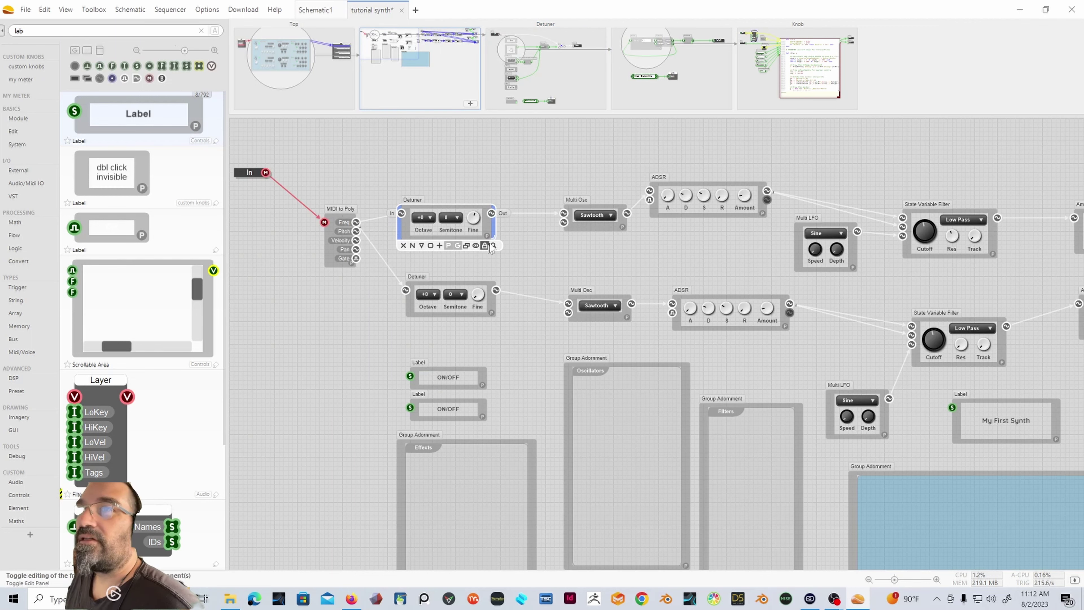
Step: Check the Fine knob's Min and Max range inside the first oscillator's Detuner, and return to the synth's inner schematic
double_click(491, 225)
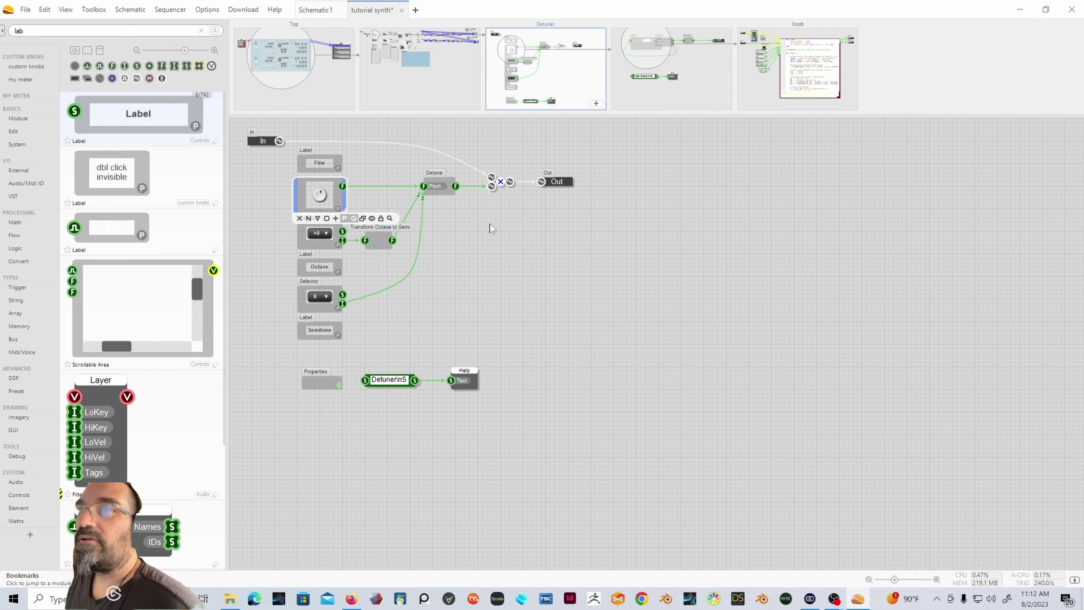
click(338, 209)
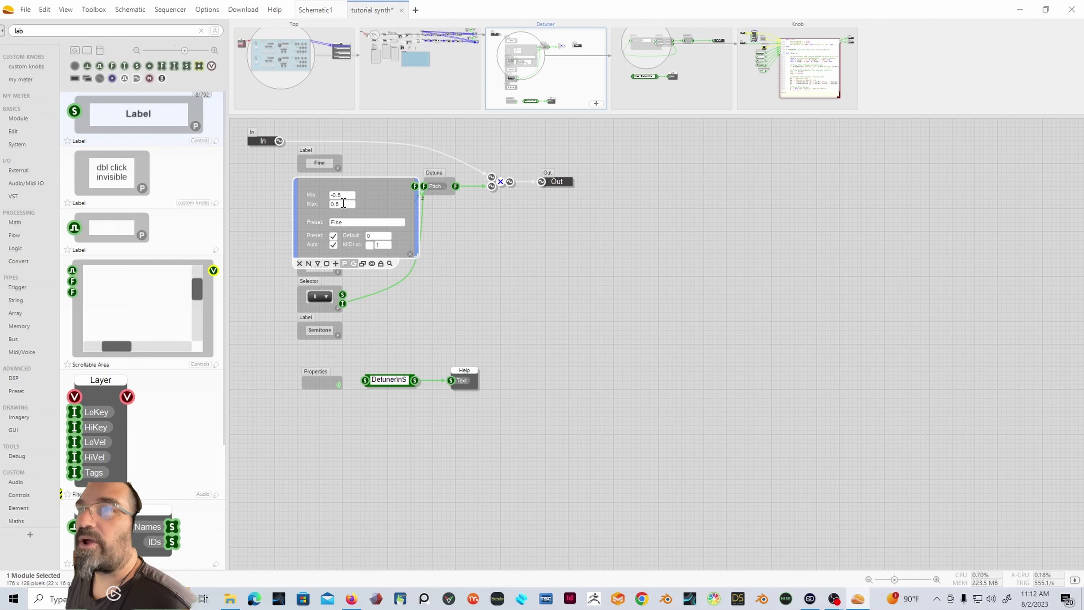
click(410, 254)
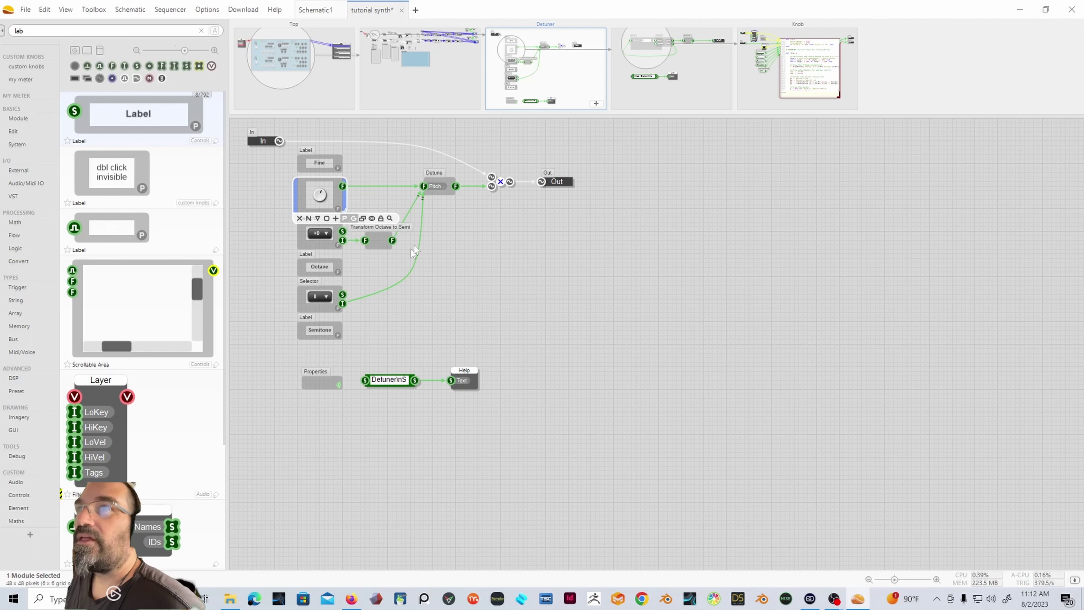
click(430, 90)
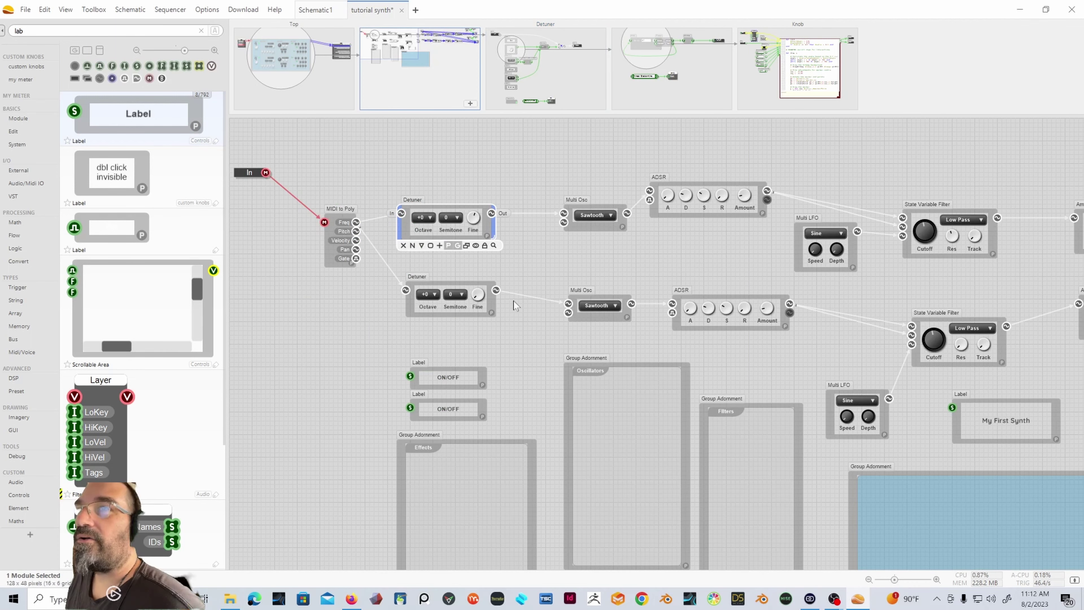
Step: Set the Fine knob's range inside the second oscillator's Detuner to Min -0.5 and Max 0.5
click(490, 304)
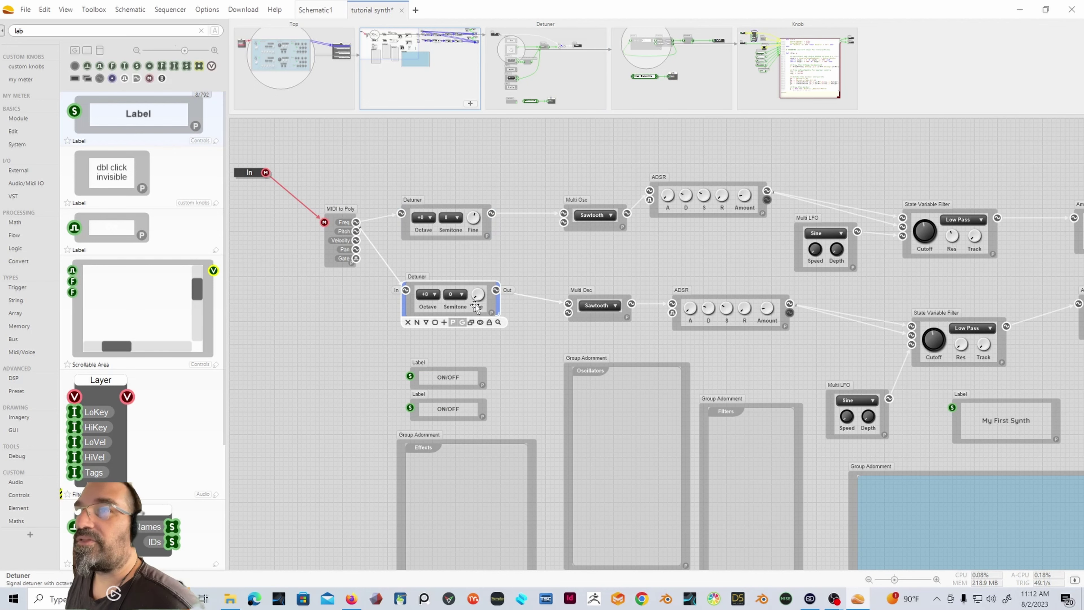
double_click(492, 305)
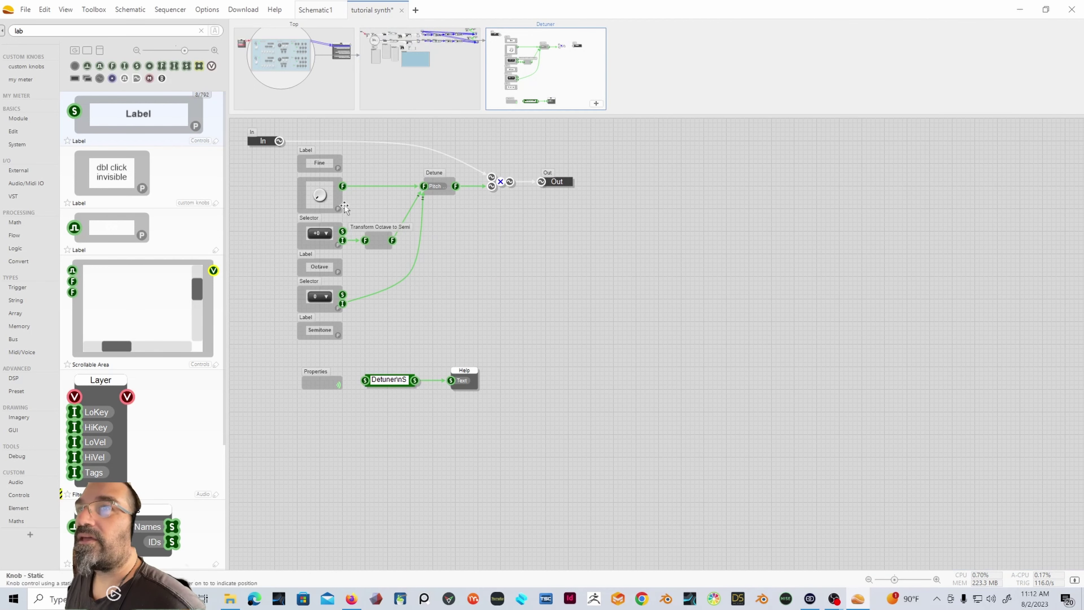
click(339, 209)
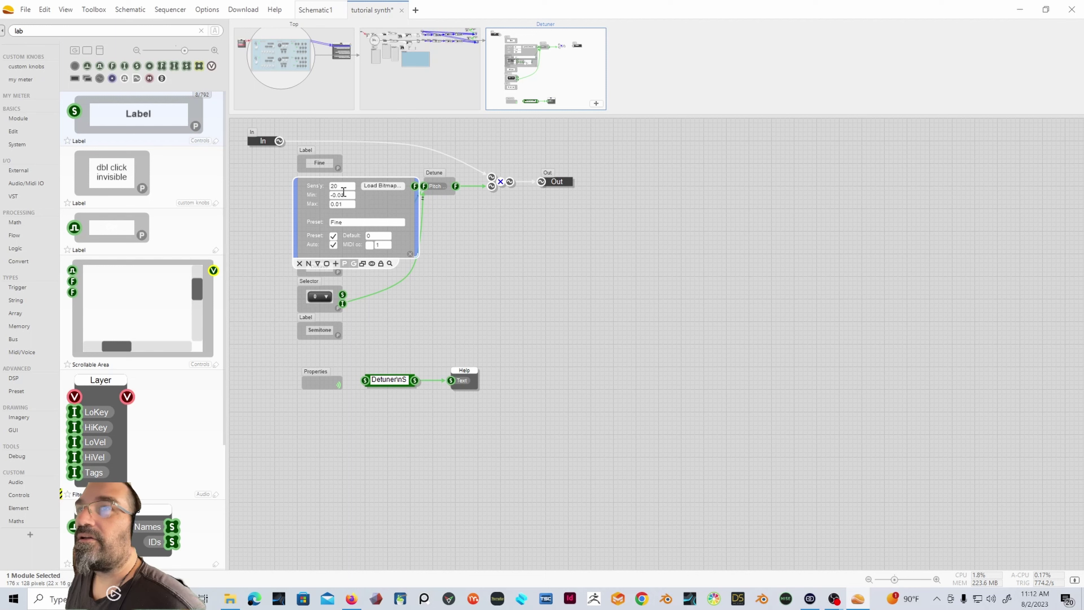
click(341, 196)
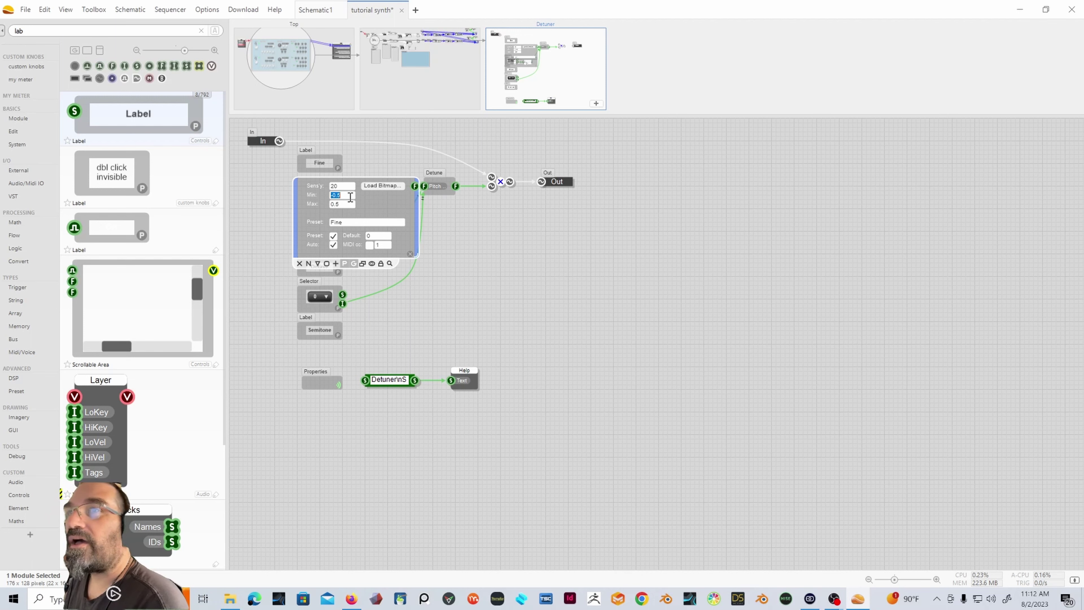
click(410, 254)
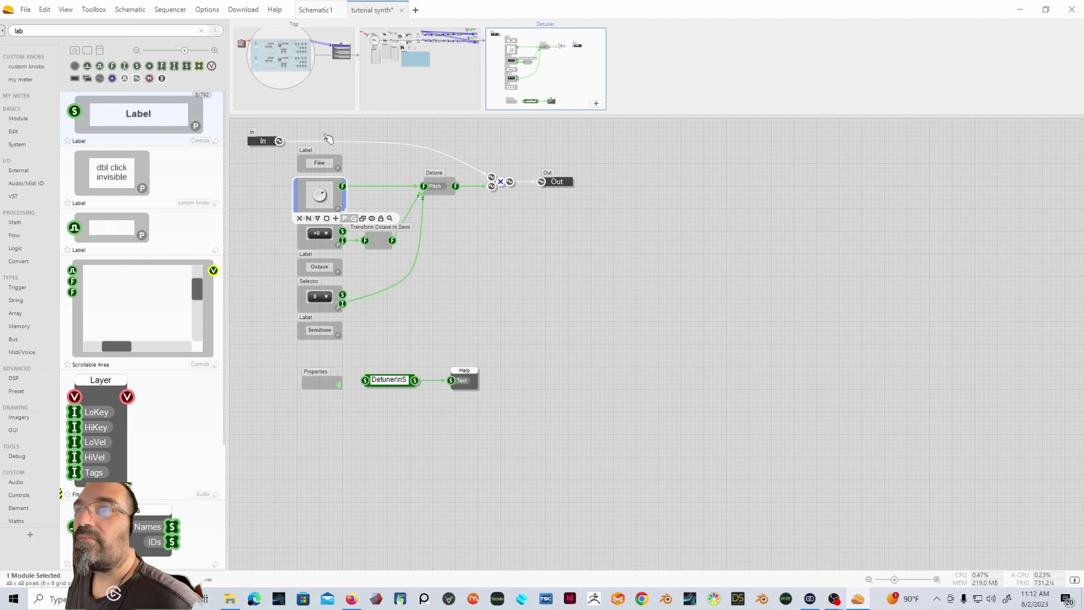
Step: Return to the top-level schematic and try the ON/OFF switches of both oscillators, leaving both on
click(419, 101)
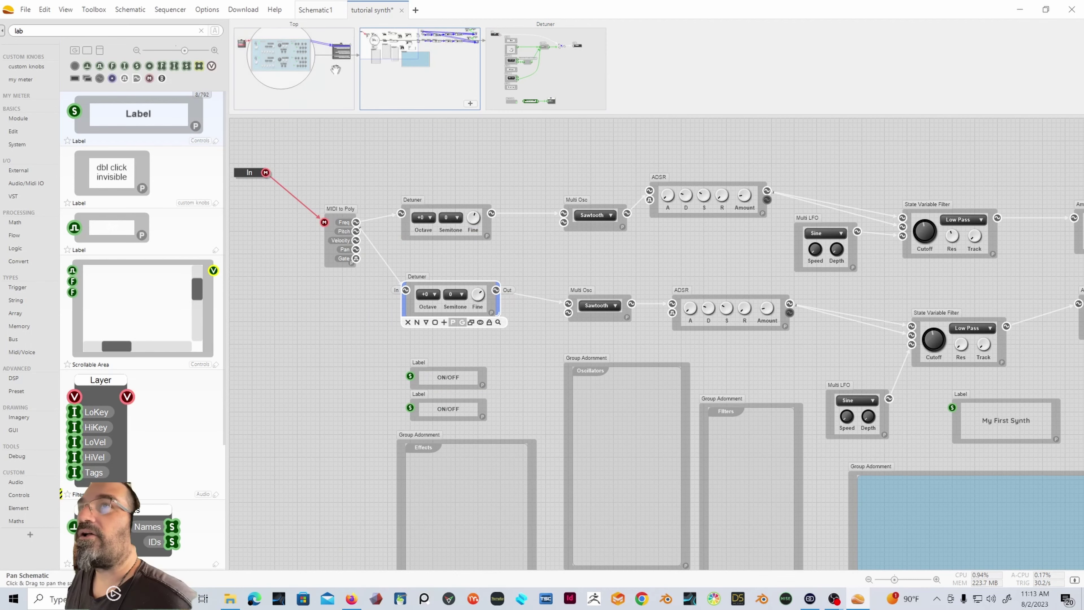
click(330, 77)
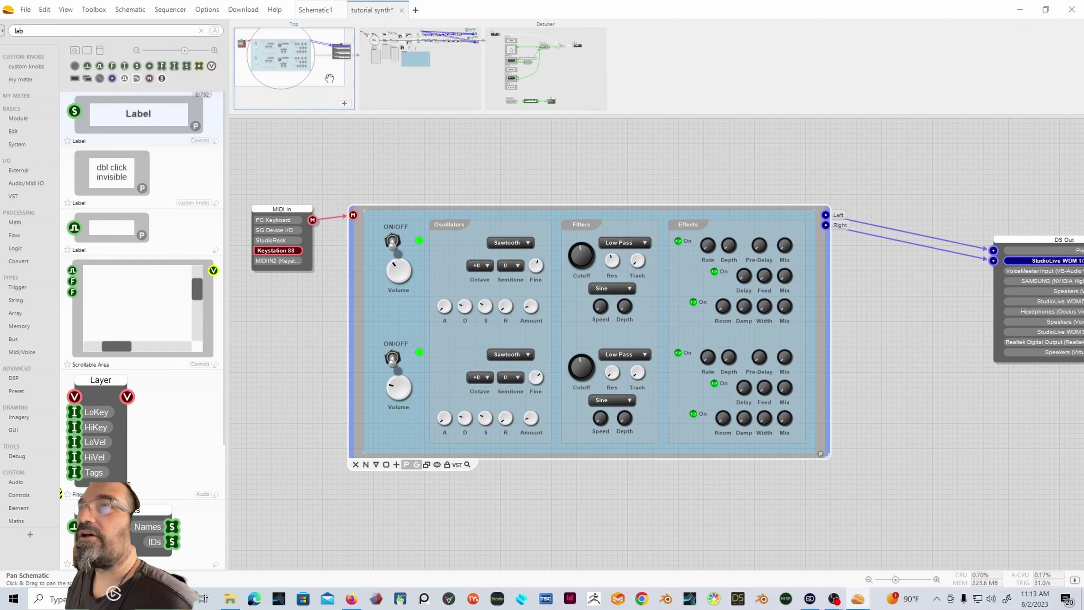
click(392, 241)
click(392, 241)
click(392, 355)
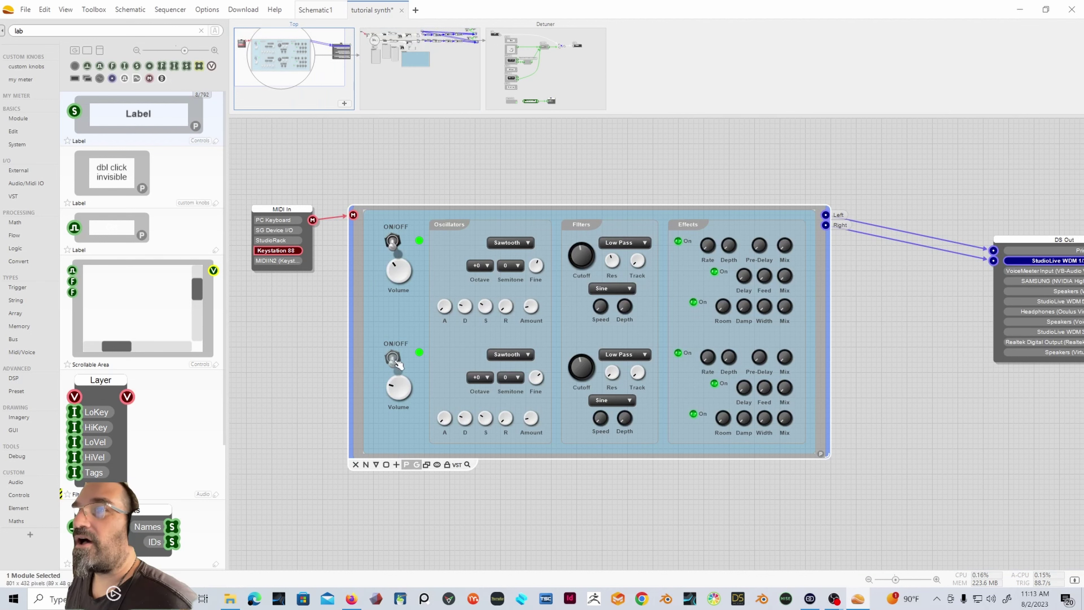
click(399, 361)
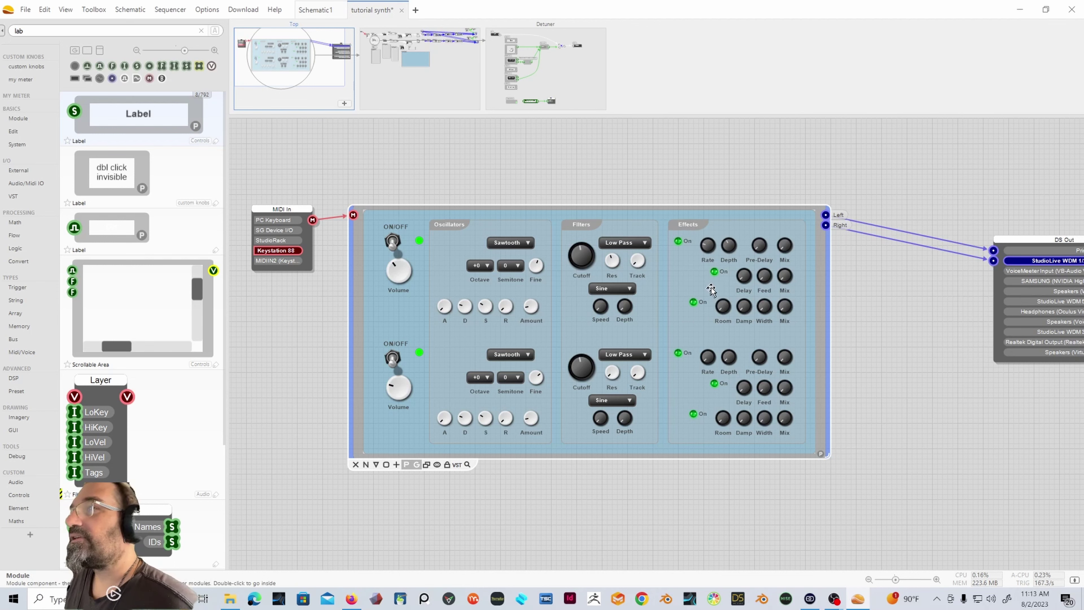
Step: Try the effects controls and turn up the Volume knobs of both oscillators
click(753, 285)
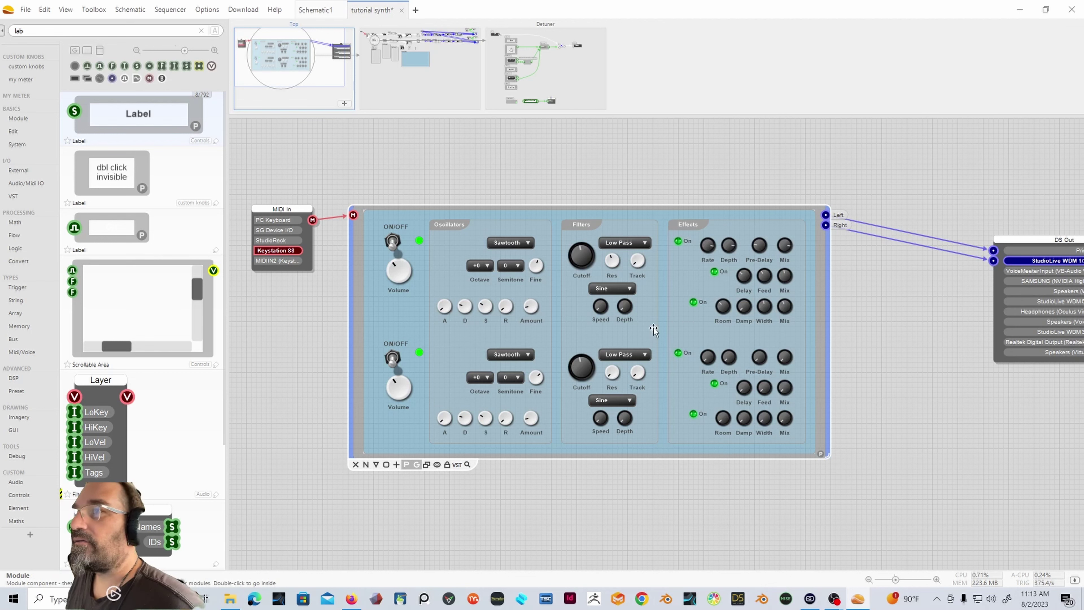
click(799, 356)
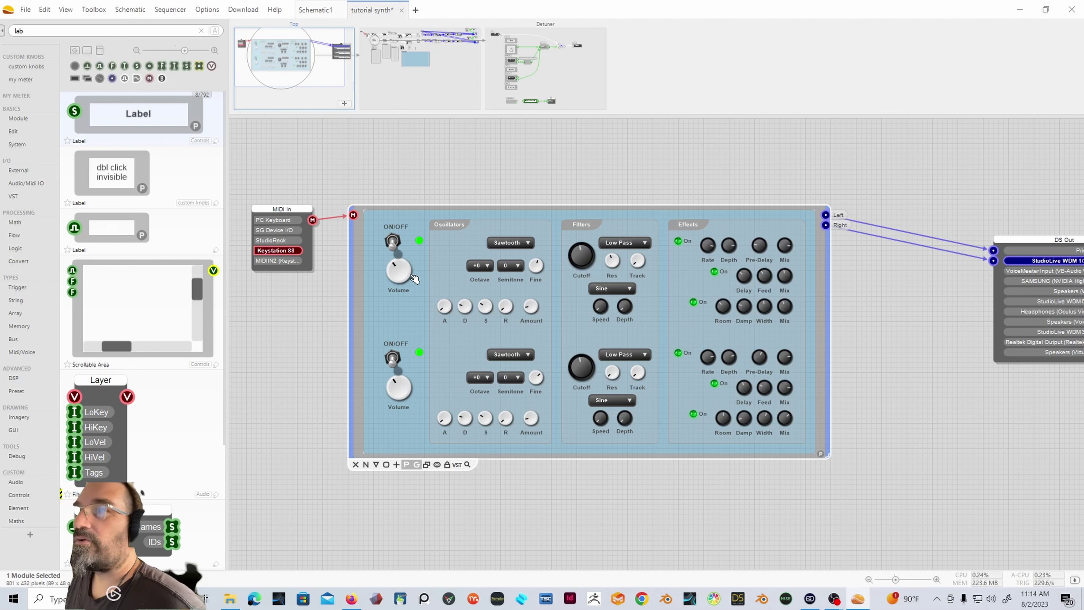
drag(414, 278, 419, 249)
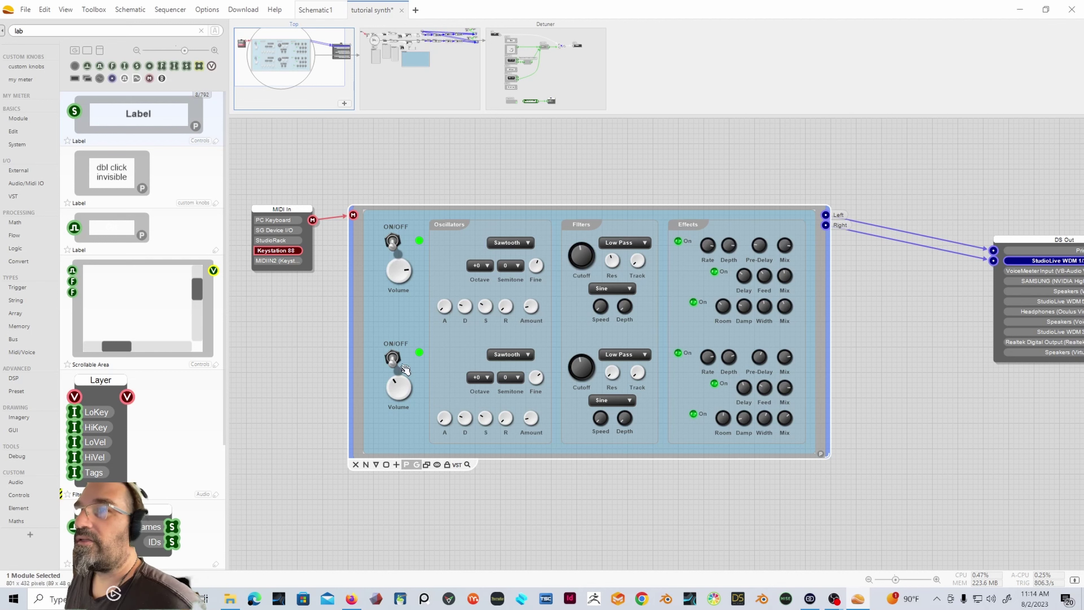
drag(403, 383, 406, 349)
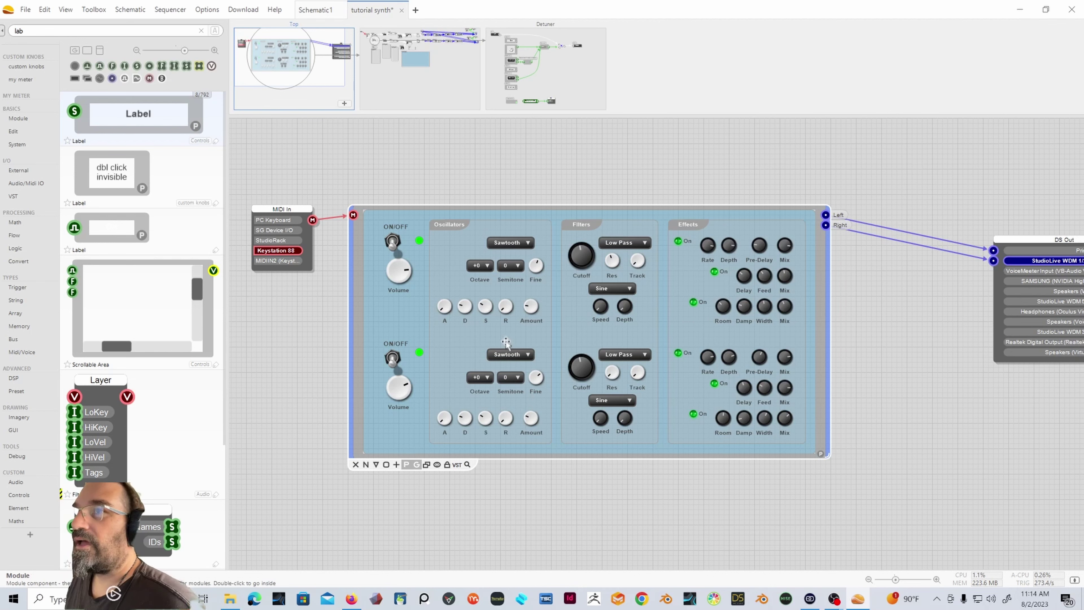
Step: Set the second oscillator's waveform to Square and turn up its envelope's R knob
click(507, 355)
click(515, 407)
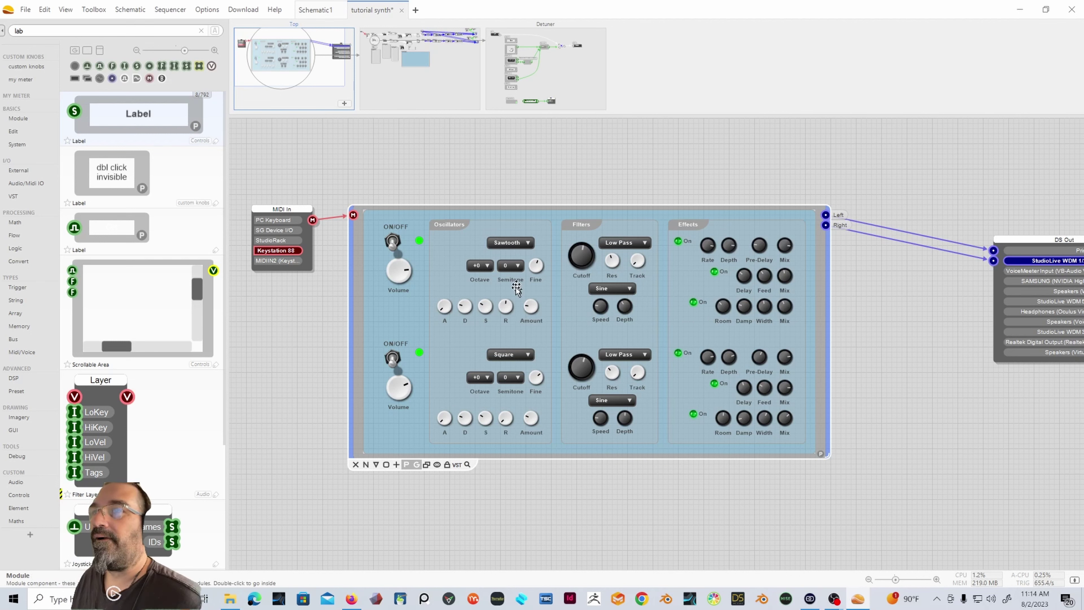
drag(511, 428, 517, 390)
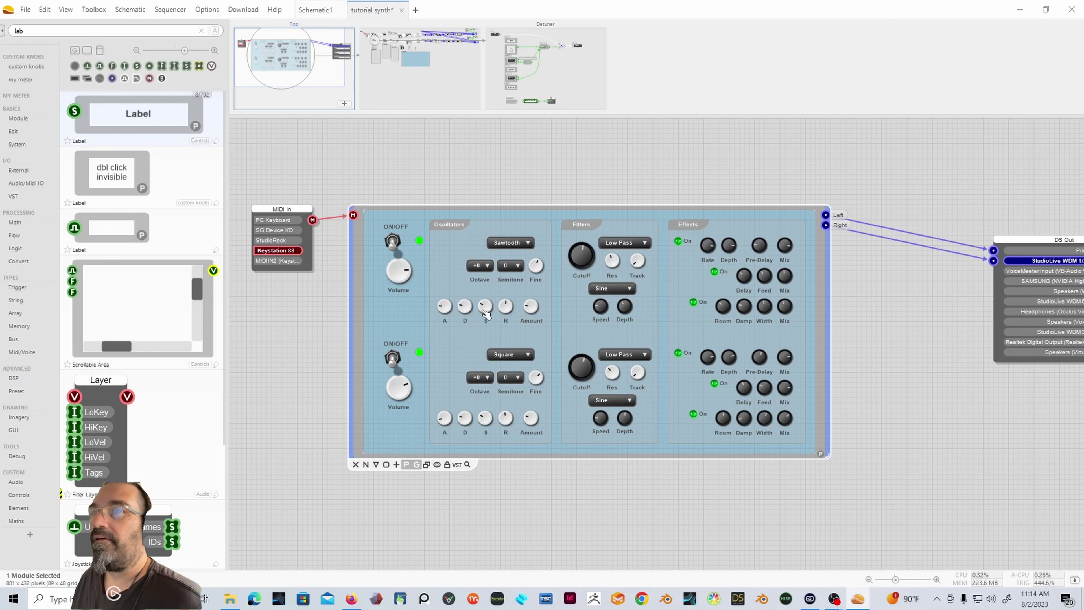
Step: Set the first oscillator's Octave to -2 and try out the synth's envelope and effects controls
click(482, 266)
click(490, 370)
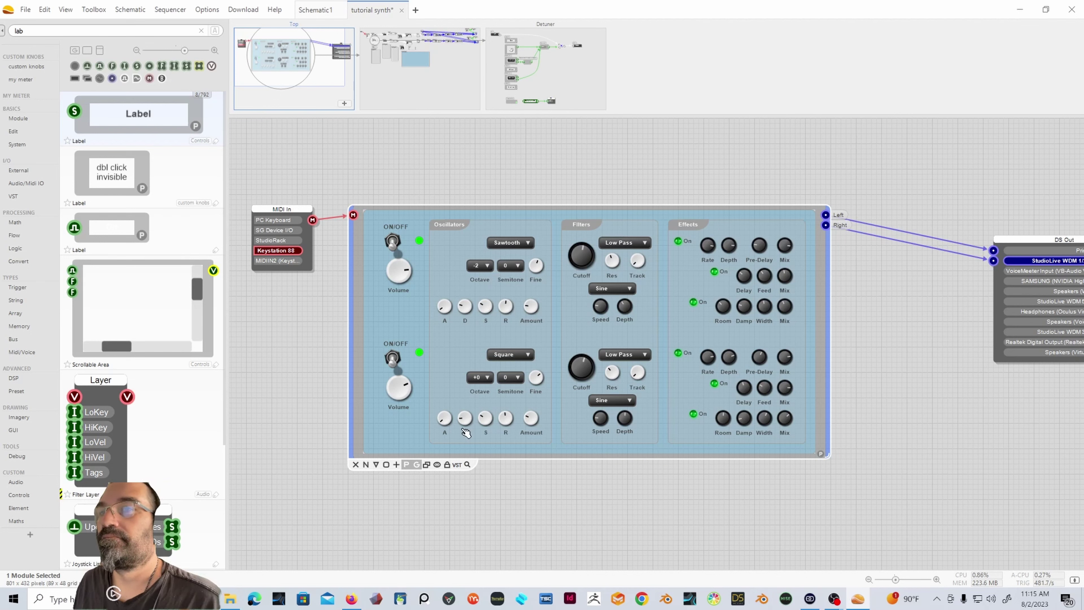
click(469, 331)
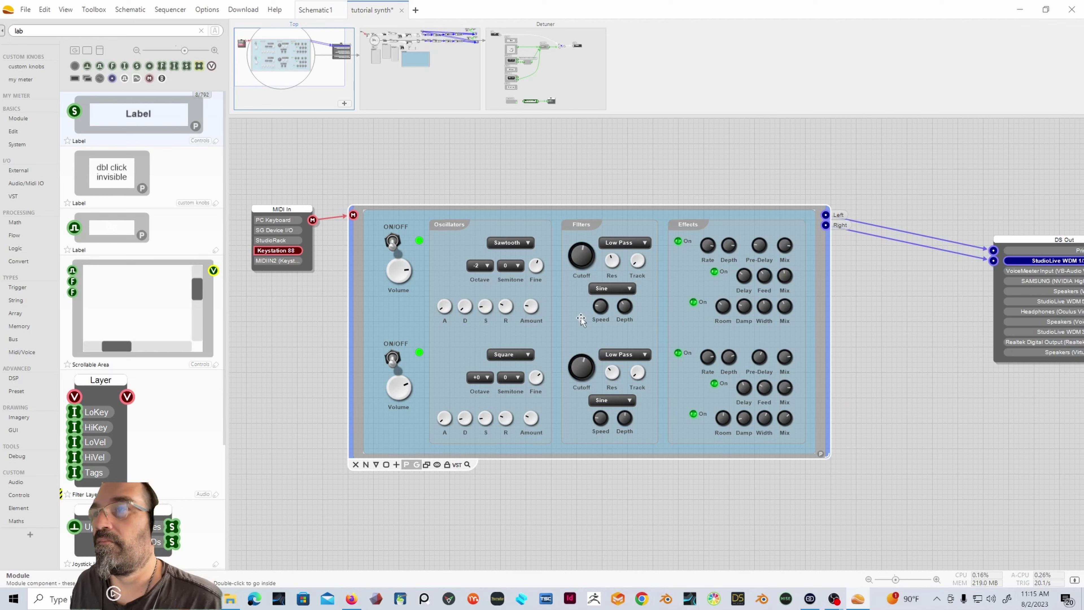
click(787, 421)
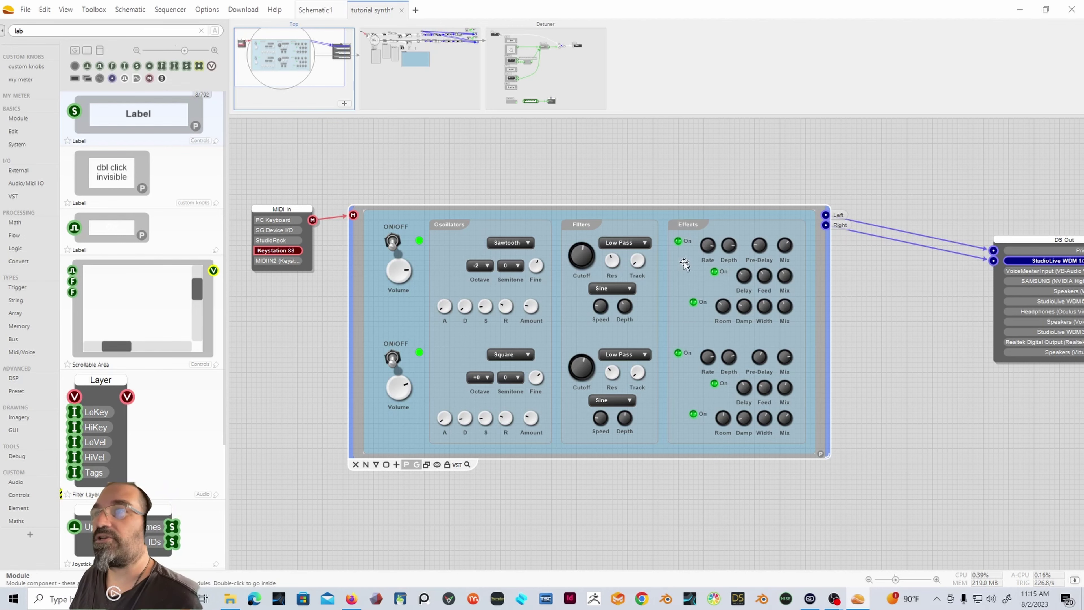
click(639, 219)
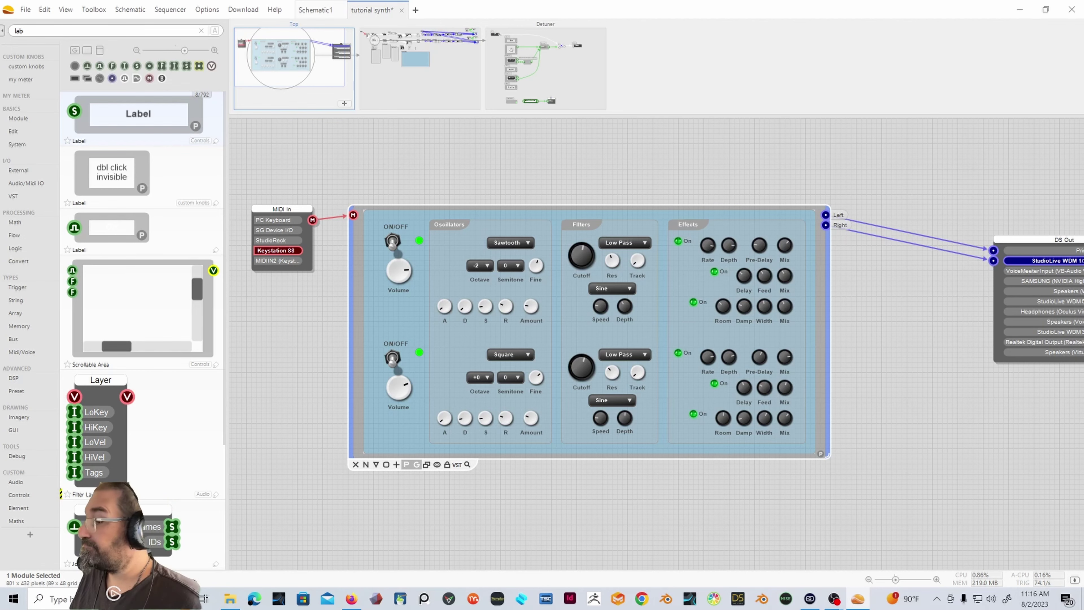